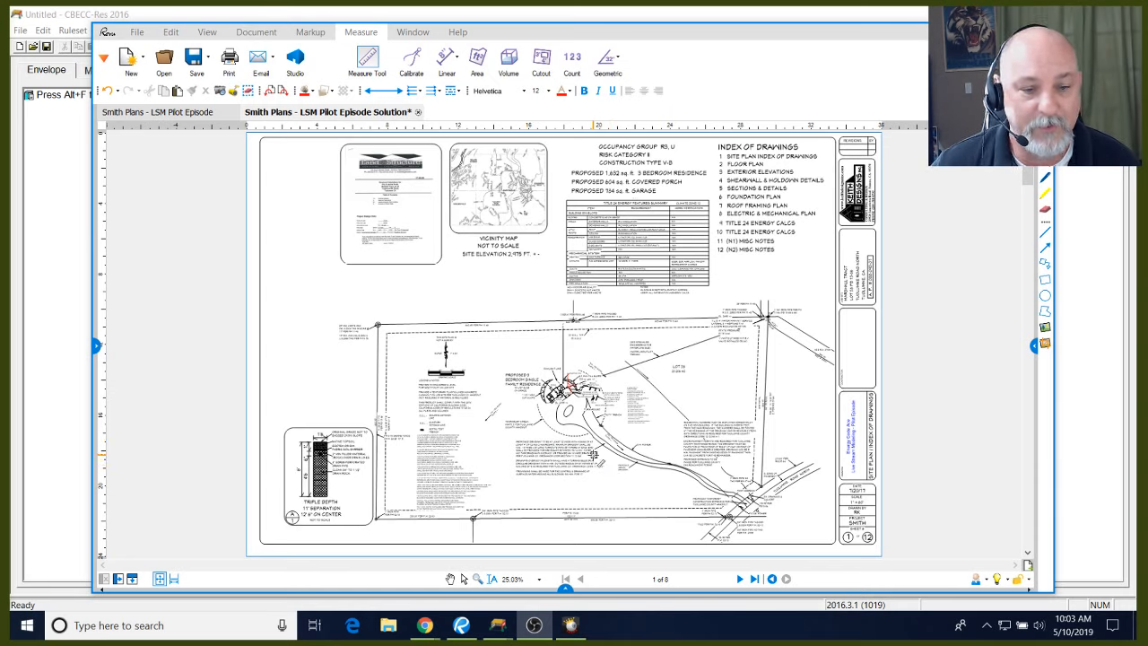
# Examine the proposed residence, garage and surrounding site features on the site plan
pyautogui.scroll(1, 567, 453)
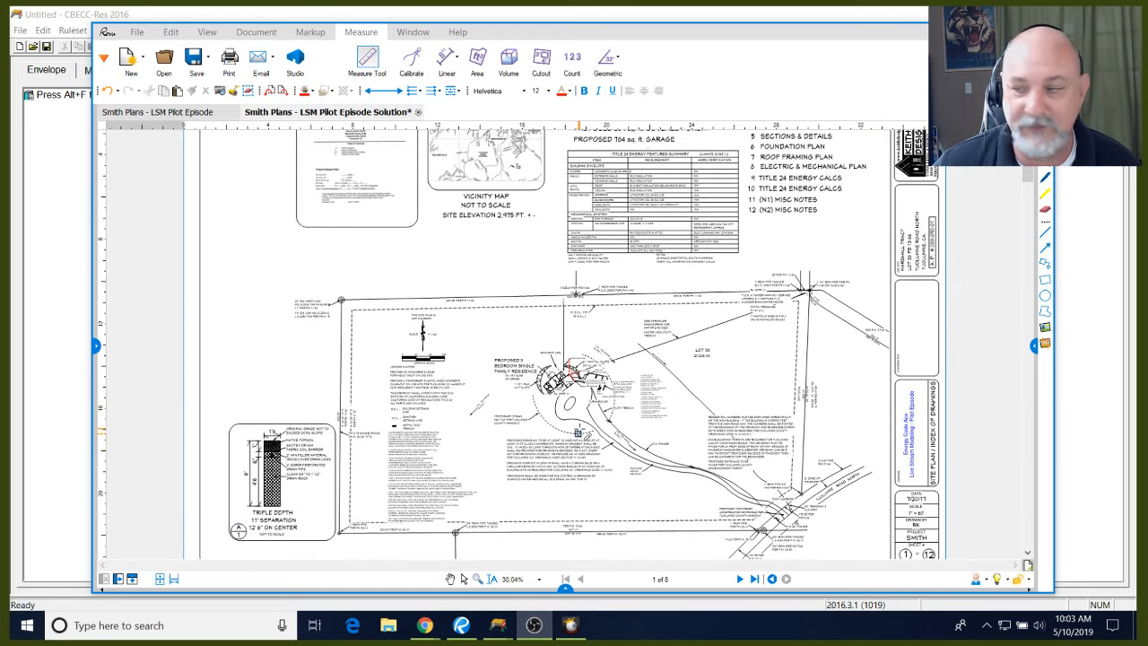
pyautogui.scroll(3, 573, 423)
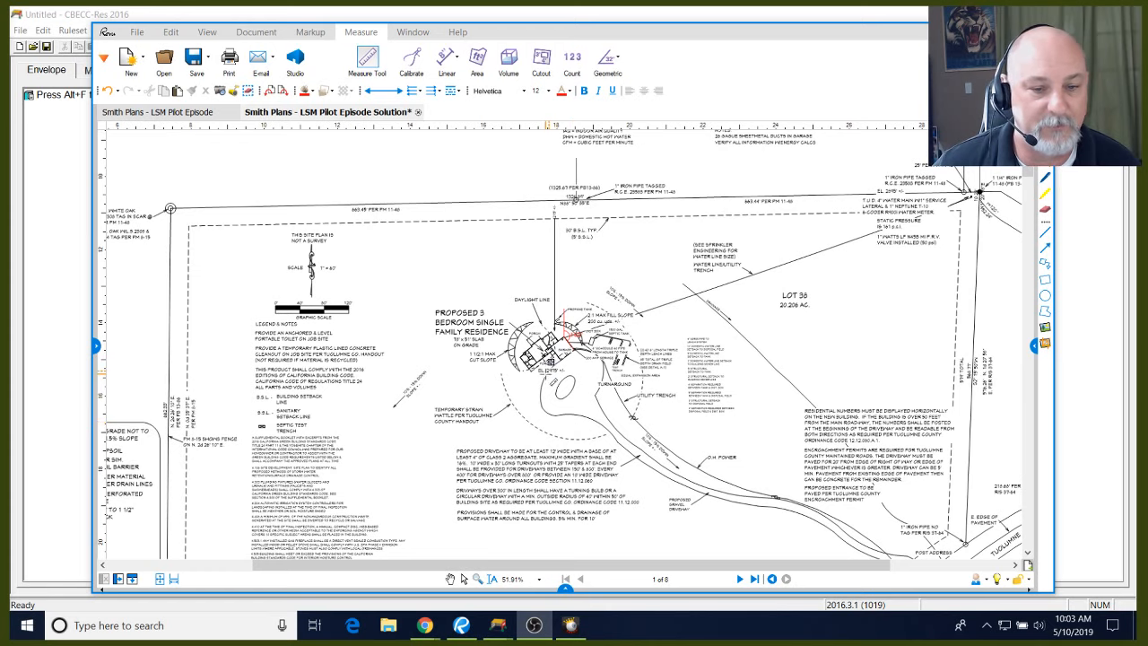
pyautogui.scroll(4, 549, 366)
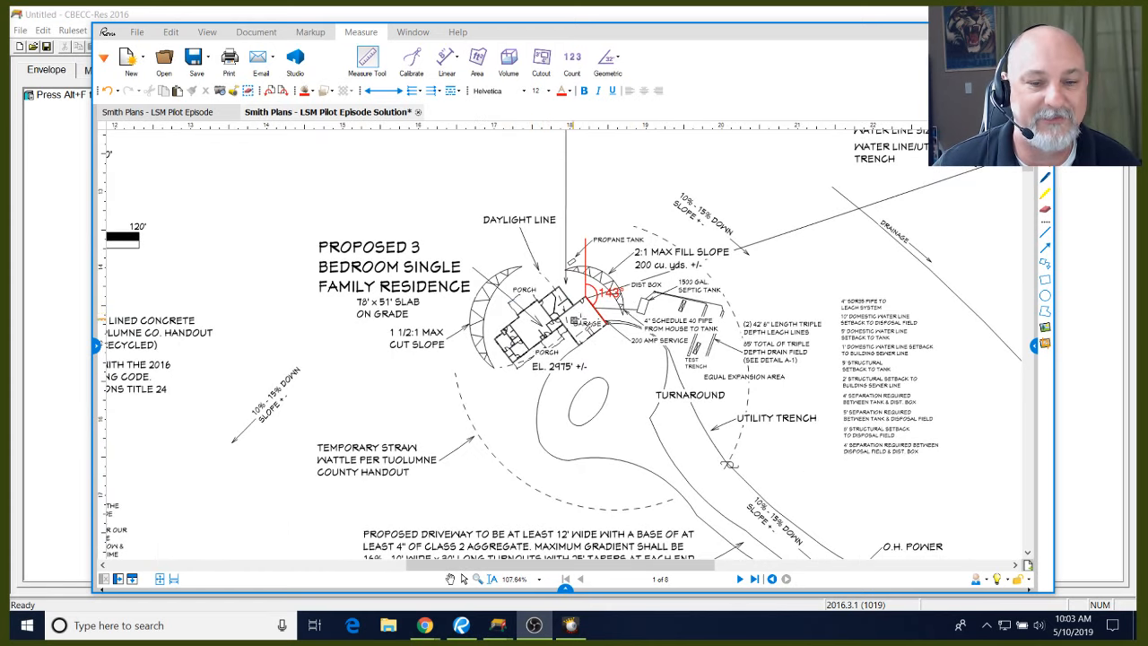
pyautogui.scroll(-1, 621, 302)
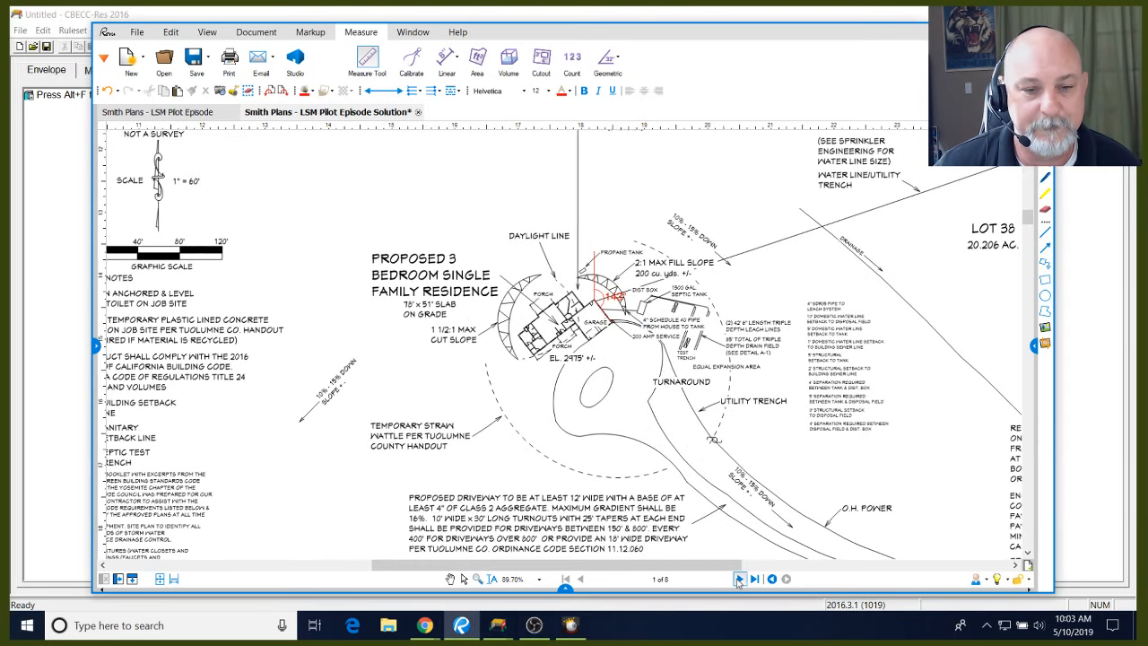
# Review the floor plan and exterior elevations sheets, and examine the kitchen and great room sections on the sections and details sheet
pyautogui.click(739, 579)
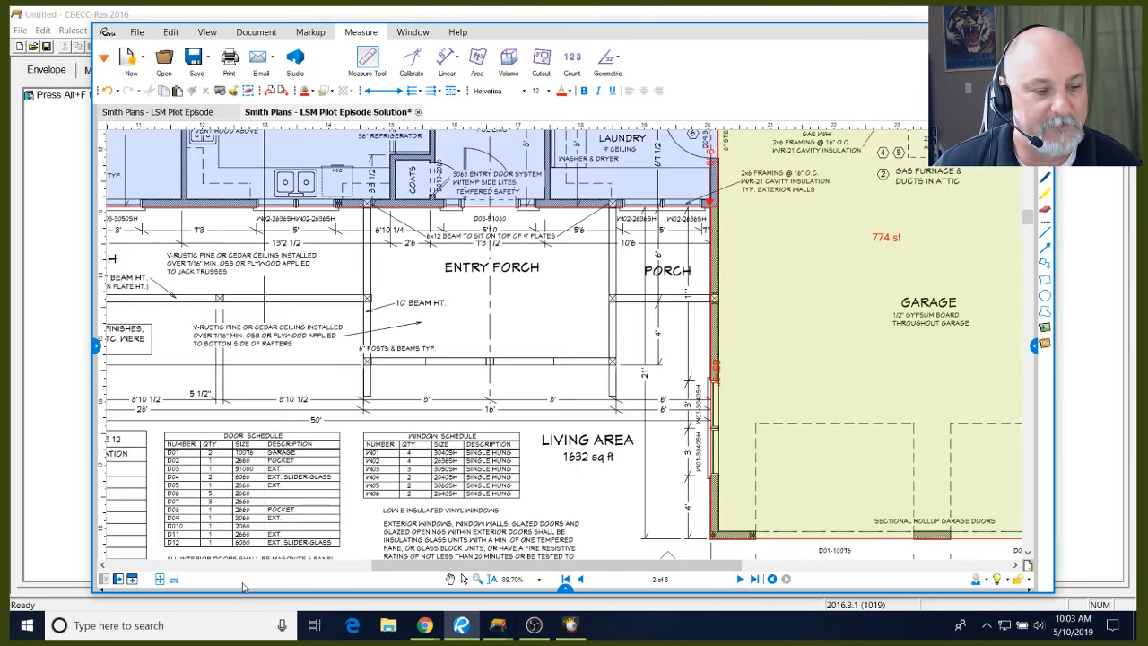
pyautogui.click(159, 578)
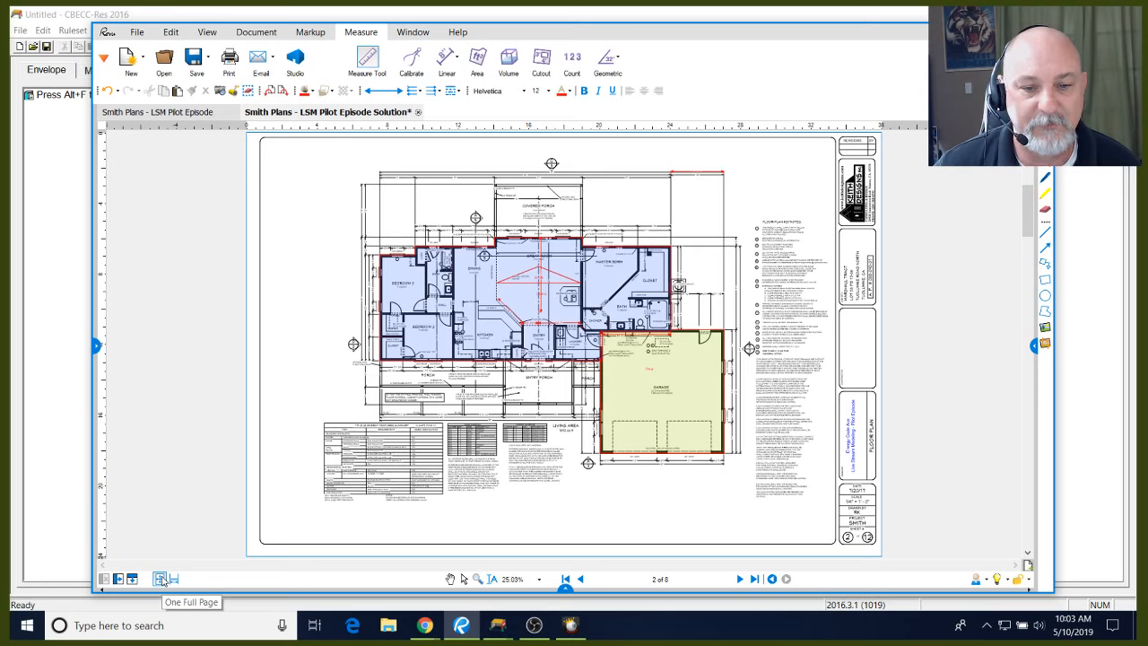
pyautogui.click(739, 579)
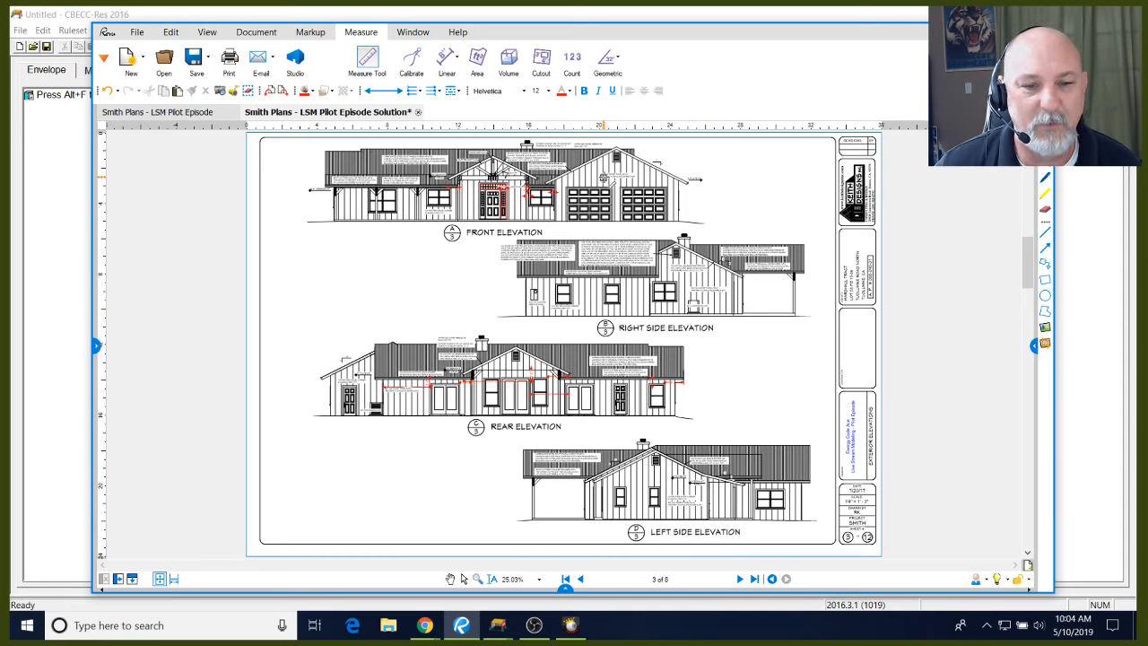
pyautogui.click(739, 579)
pyautogui.click(740, 580)
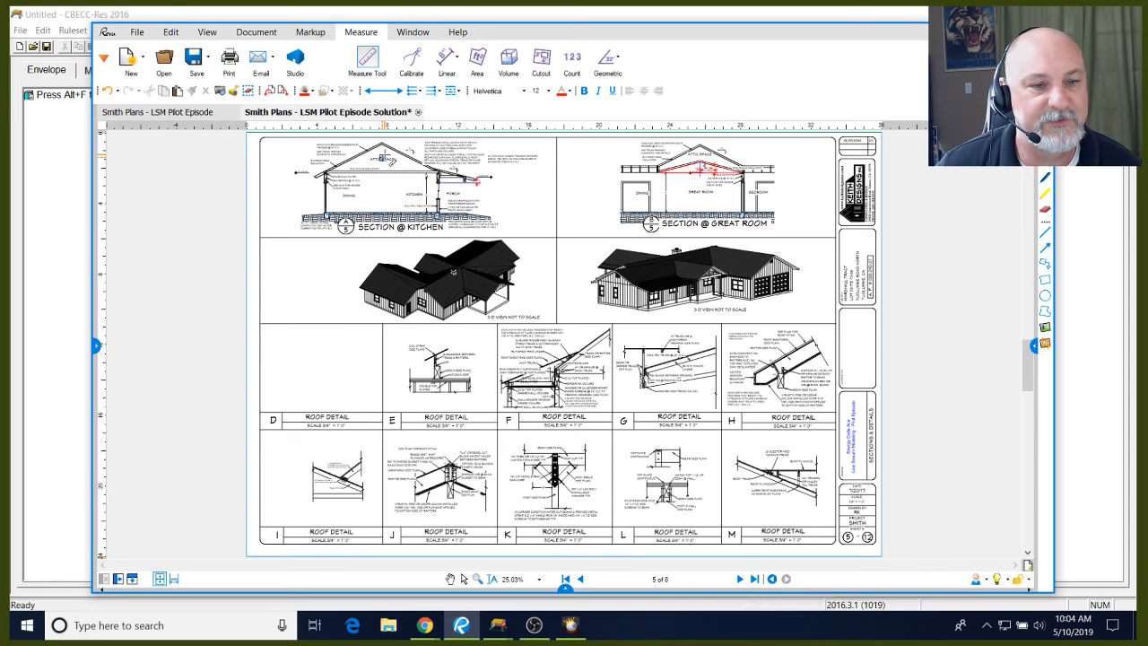
pyautogui.scroll(3, 385, 159)
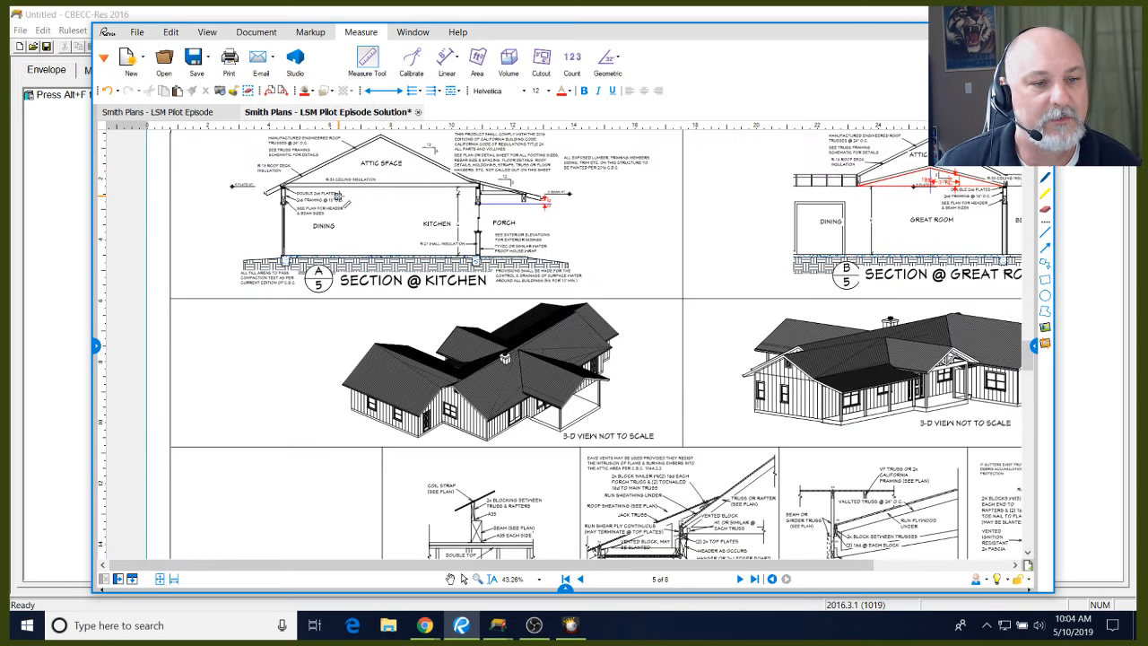
pyautogui.scroll(3, 911, 188)
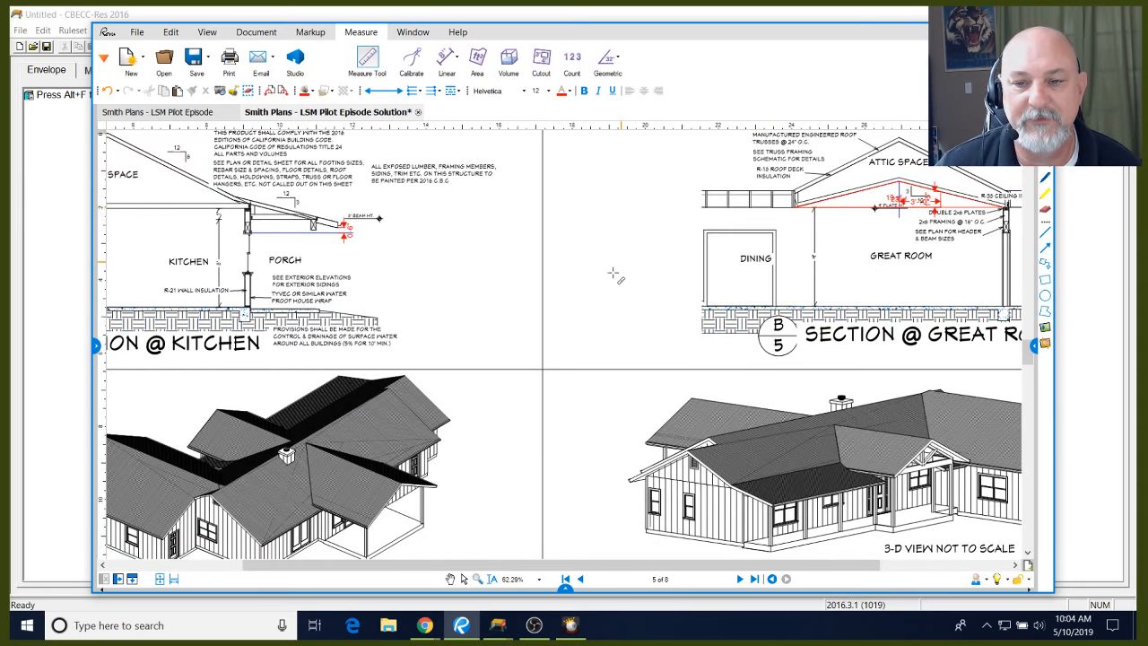
pyautogui.scroll(-3, 613, 273)
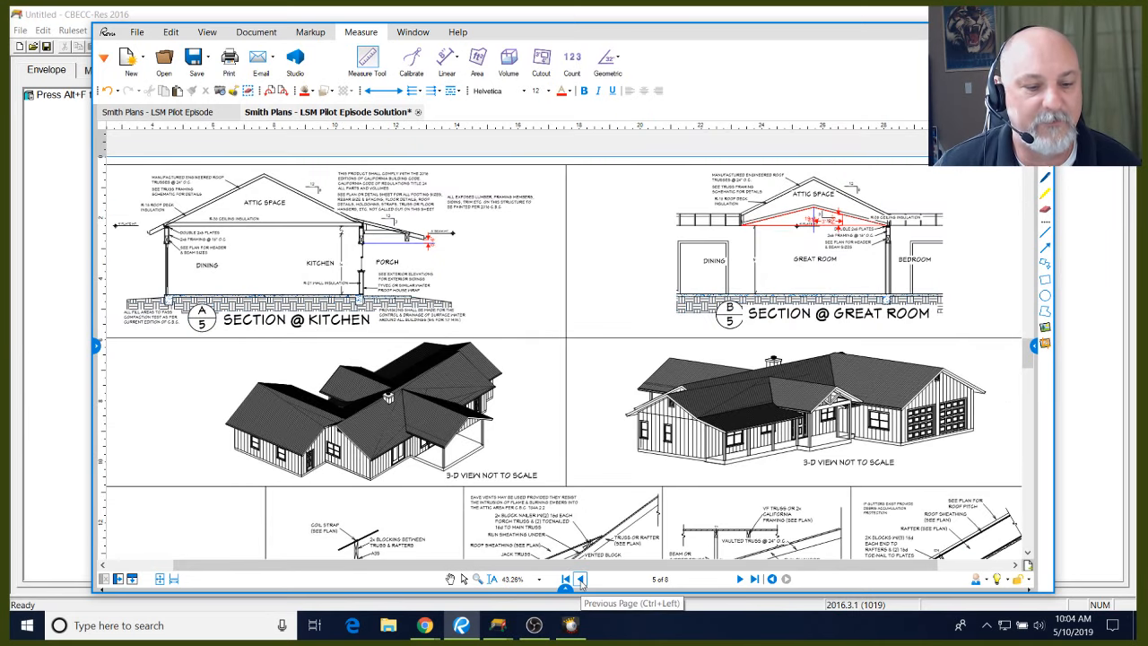
# Return to the site plan sheet and examine the angle marked between the vertical reference line and the garage wall
pyautogui.click(580, 581)
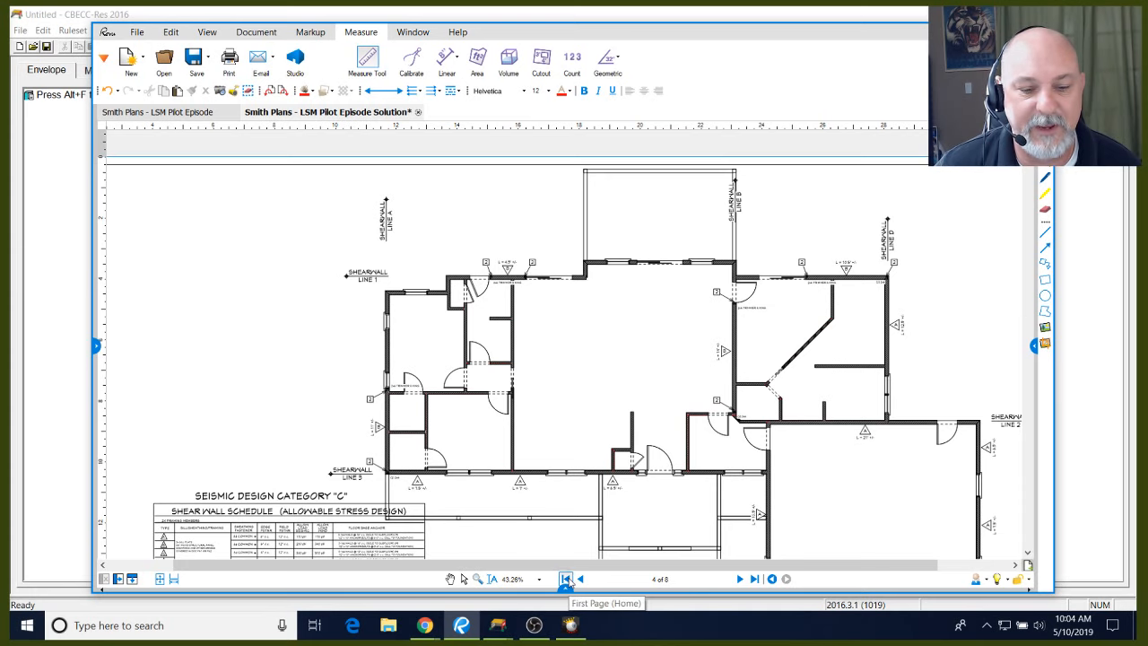
pyautogui.click(566, 581)
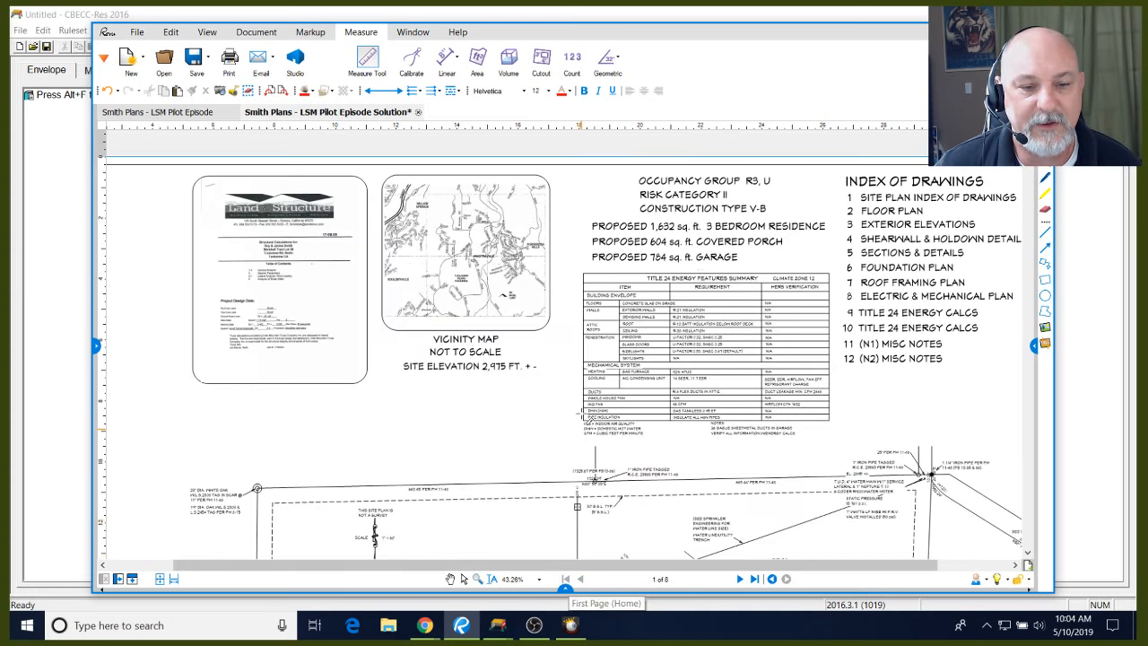
pyautogui.scroll(-4, 580, 416)
pyautogui.scroll(4, 558, 459)
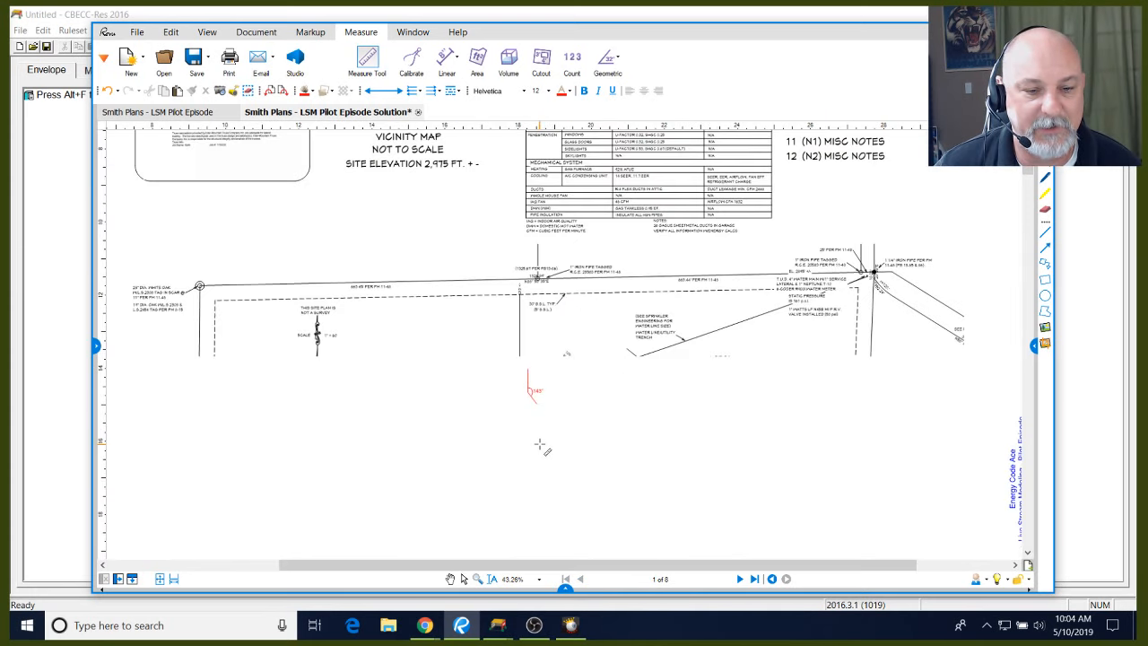
pyautogui.scroll(1, 539, 445)
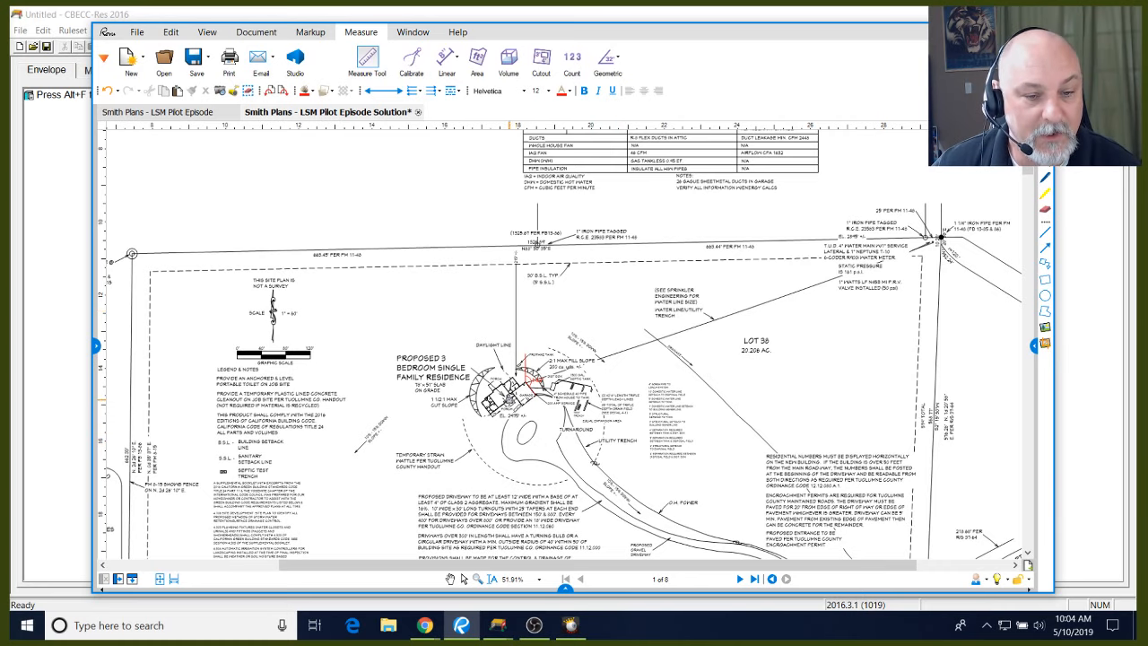
pyautogui.scroll(6, 500, 410)
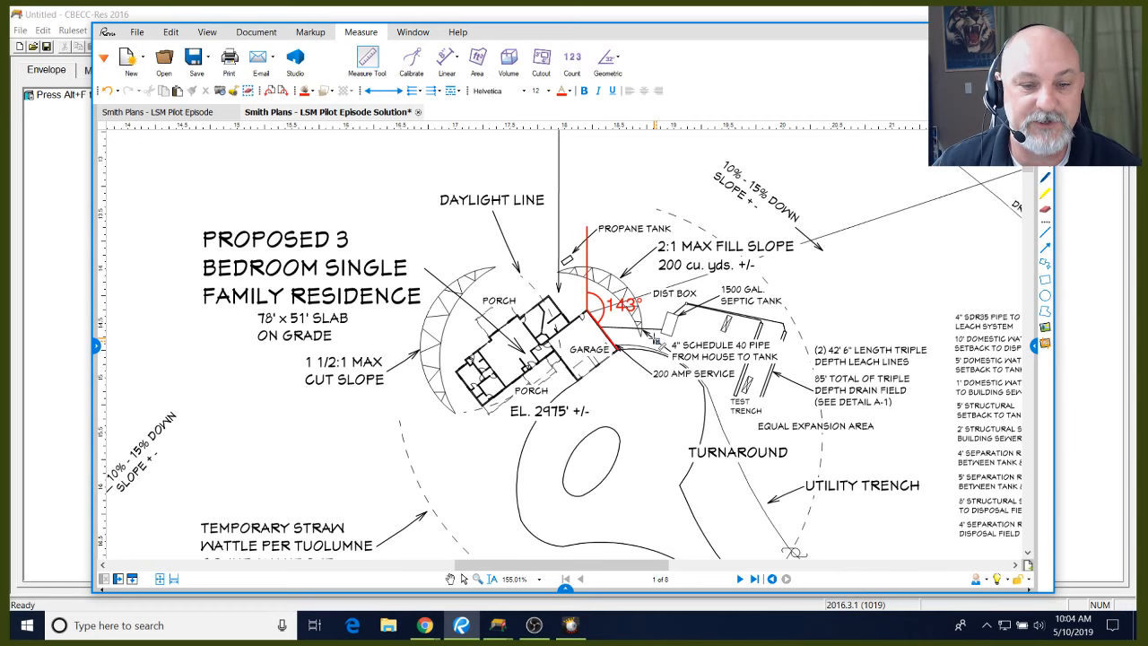
pyautogui.scroll(3, 435, 384)
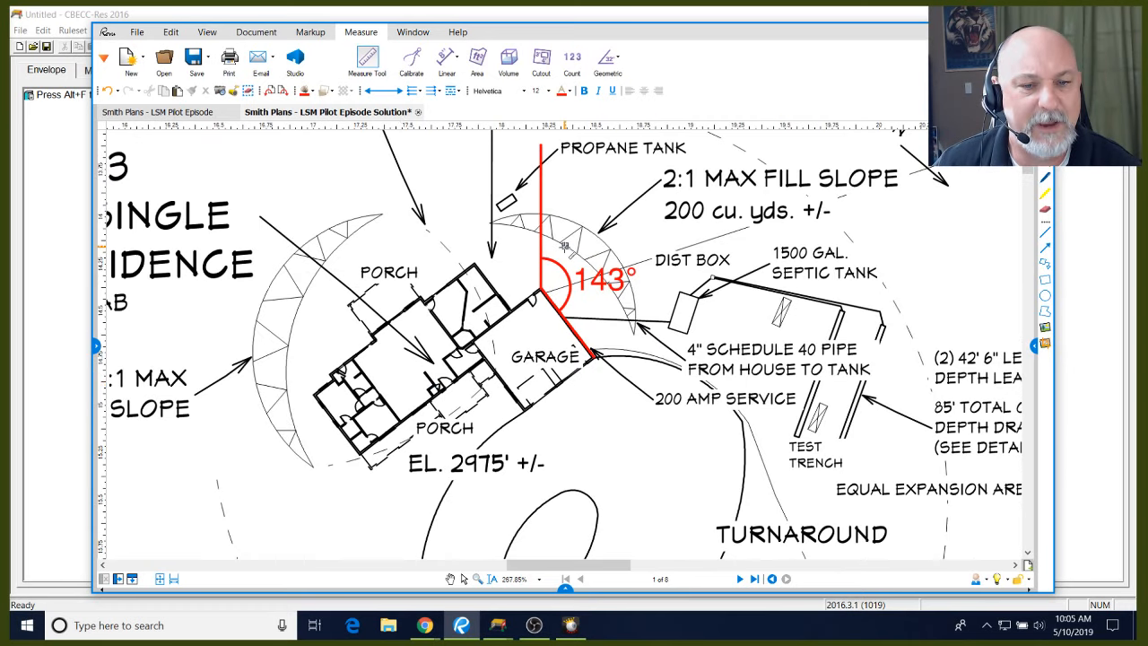
# Examine how the residence and the garage front are oriented on the lot in the site plan
pyautogui.scroll(-2, 583, 264)
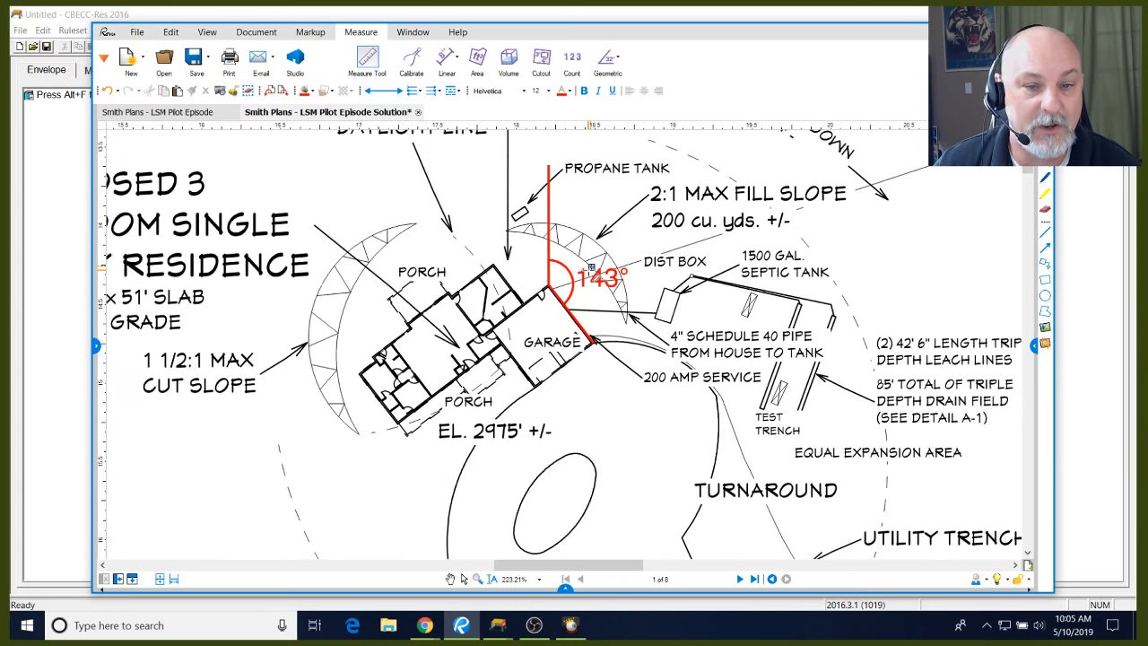
pyautogui.scroll(-4, 575, 254)
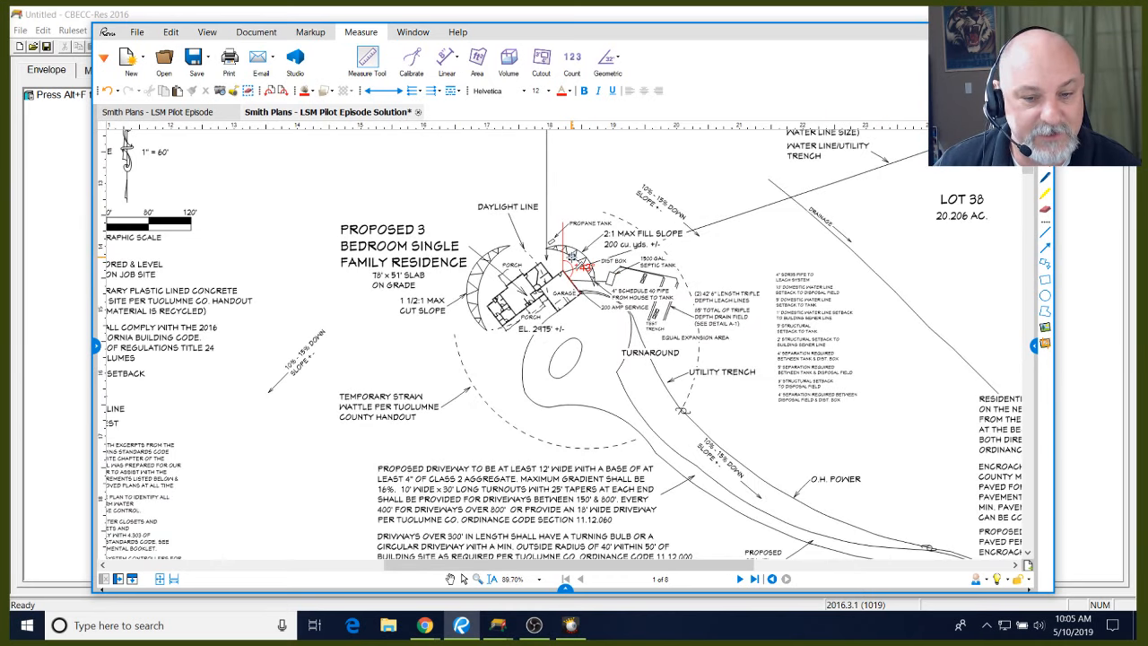
pyautogui.scroll(-4, 570, 256)
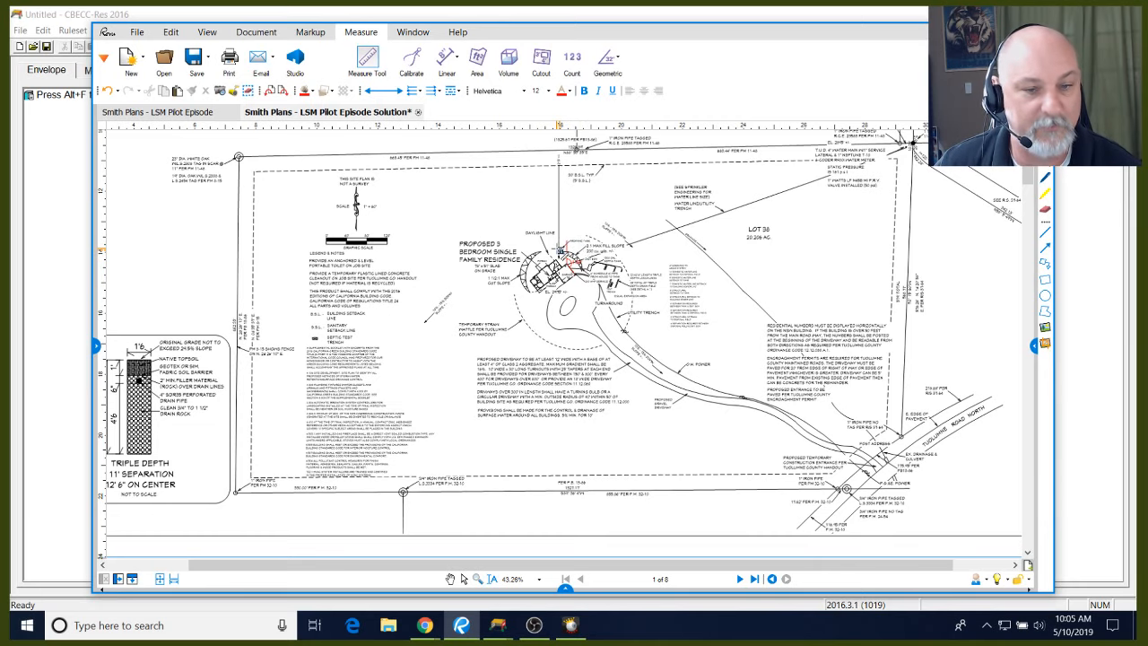
pyautogui.scroll(1, 560, 253)
pyautogui.scroll(2, 560, 253)
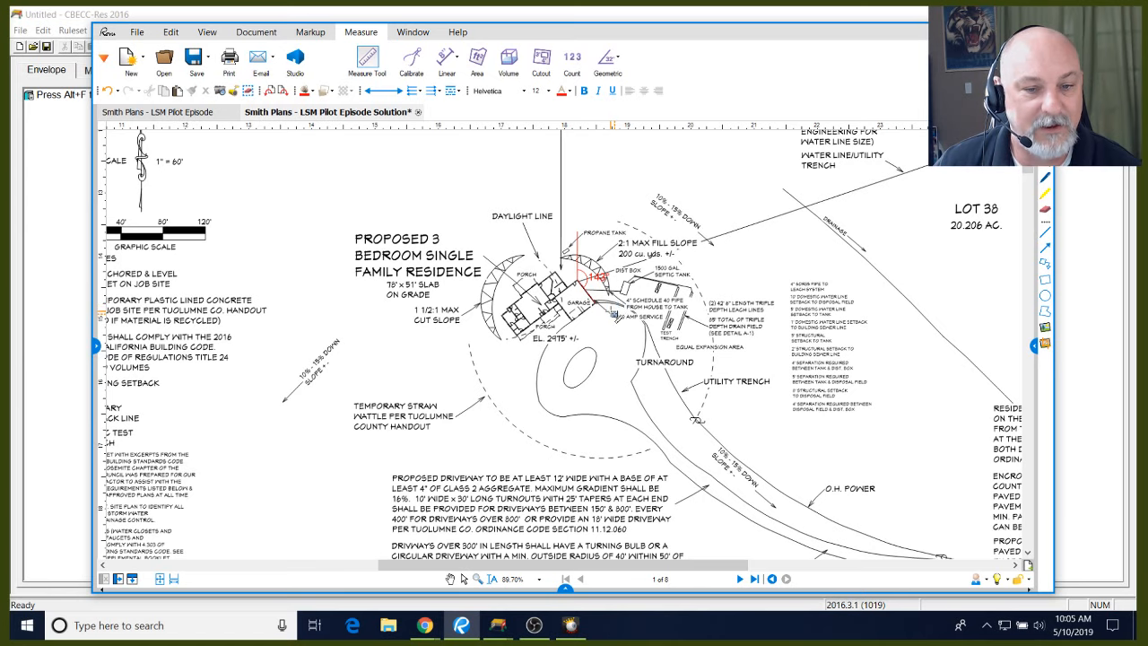
pyautogui.scroll(5, 610, 314)
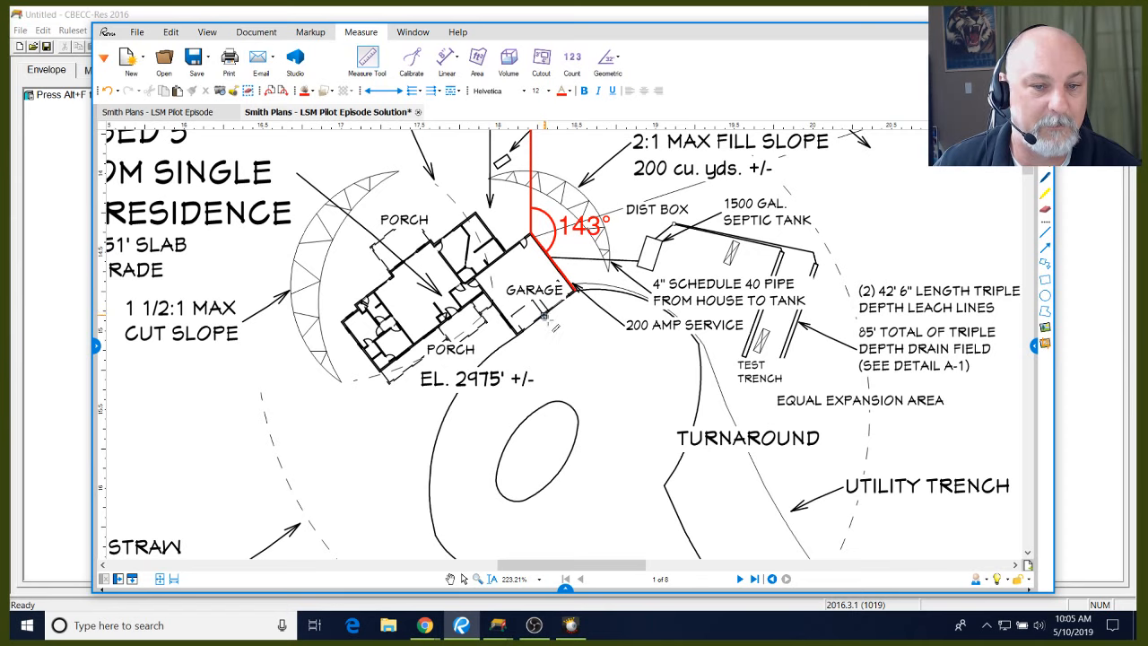
pyautogui.scroll(-3, 557, 323)
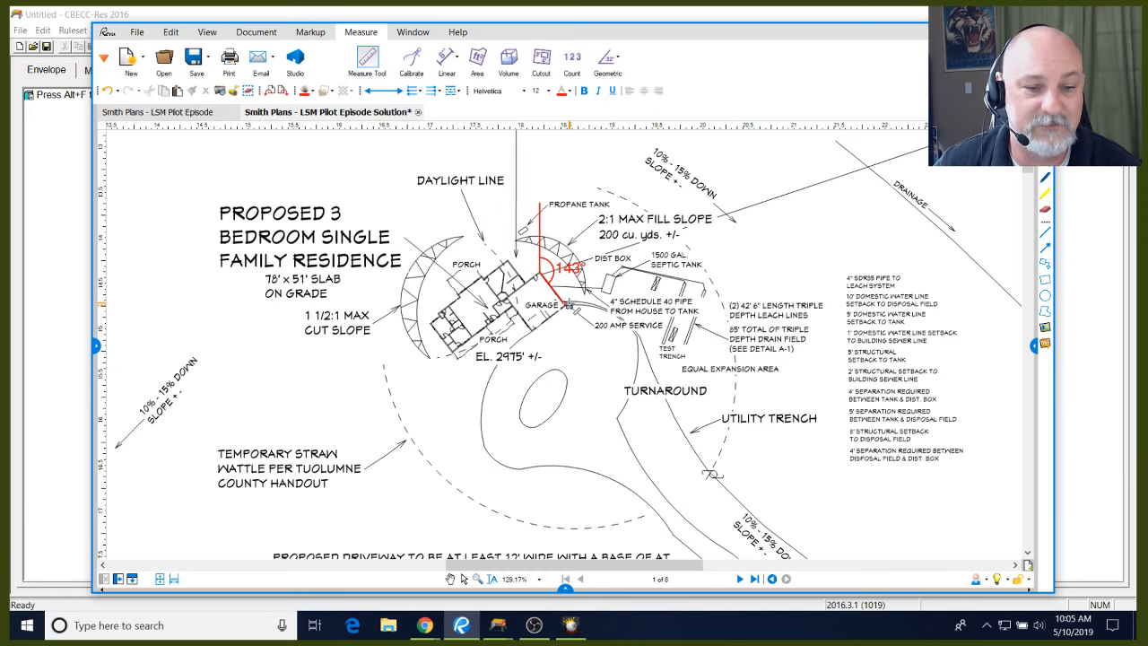
pyautogui.scroll(-3, 565, 310)
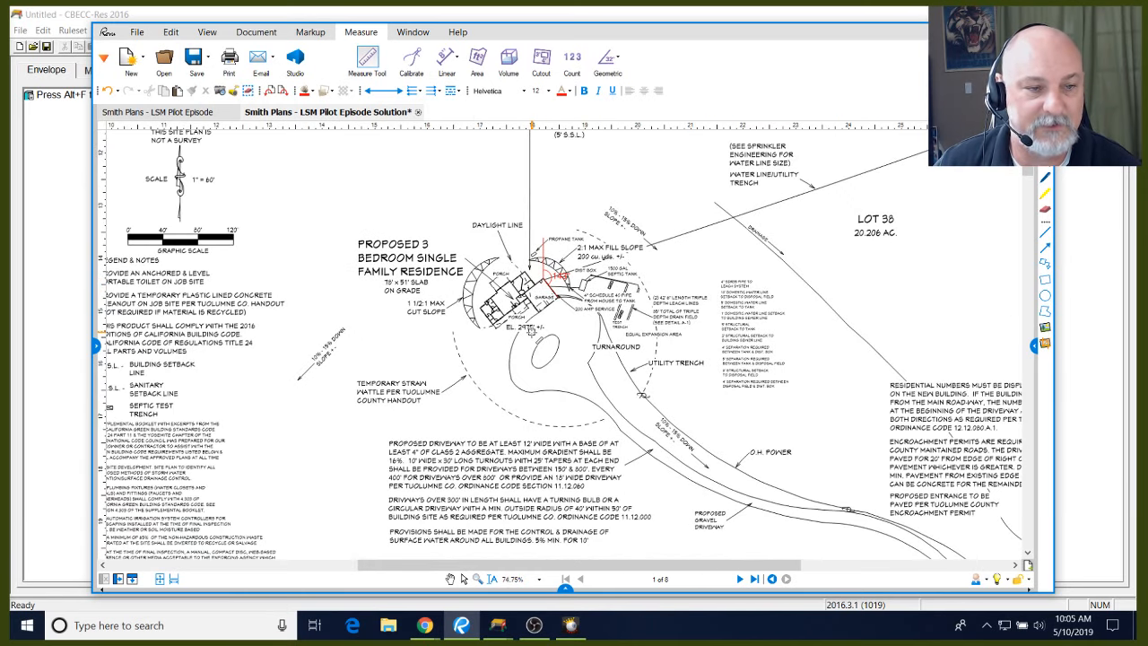
pyautogui.scroll(4, 528, 296)
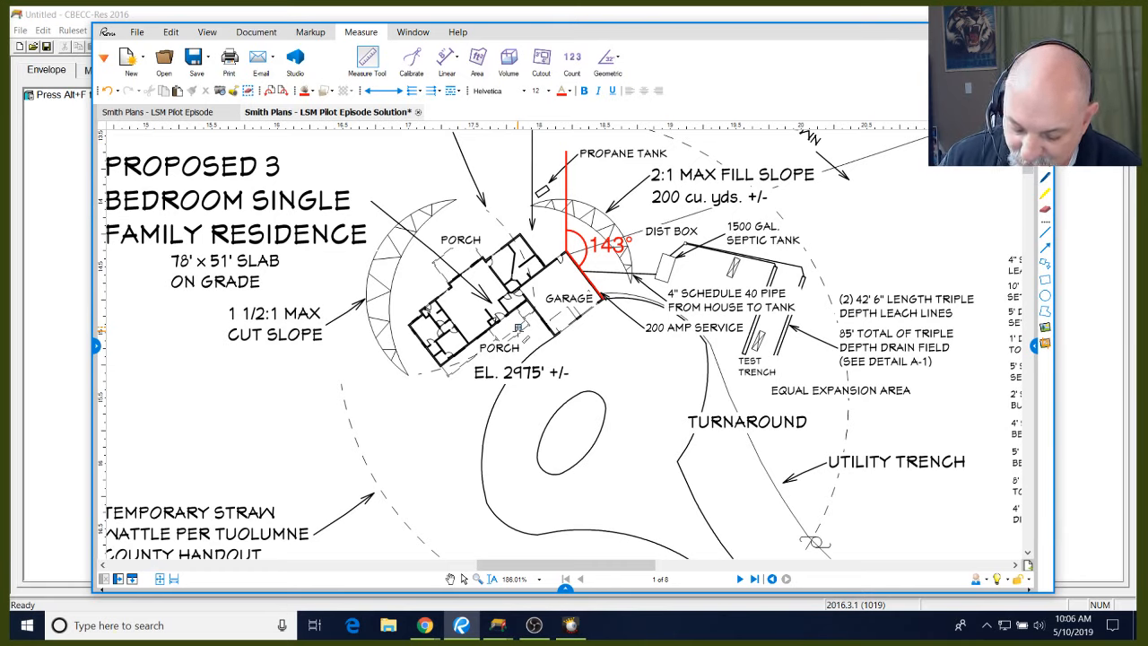
# Calibrate the floor plan sheet by setting the 18' dimension beside the covered porch to 18'-0"
pyautogui.click(740, 579)
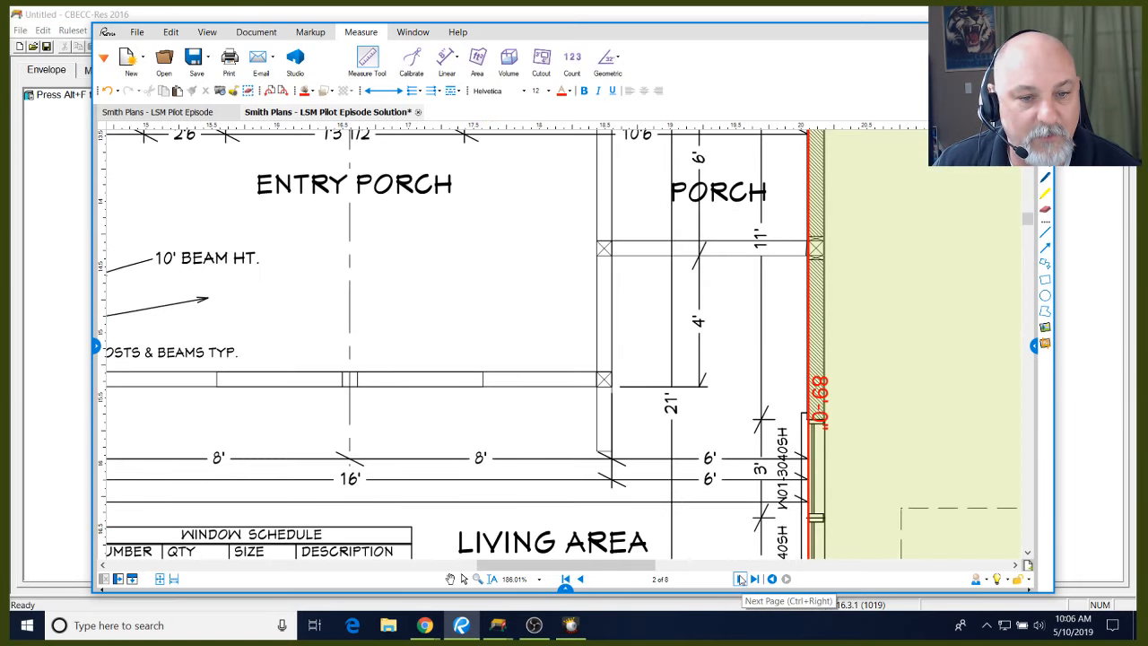
pyautogui.scroll(-10, 715, 290)
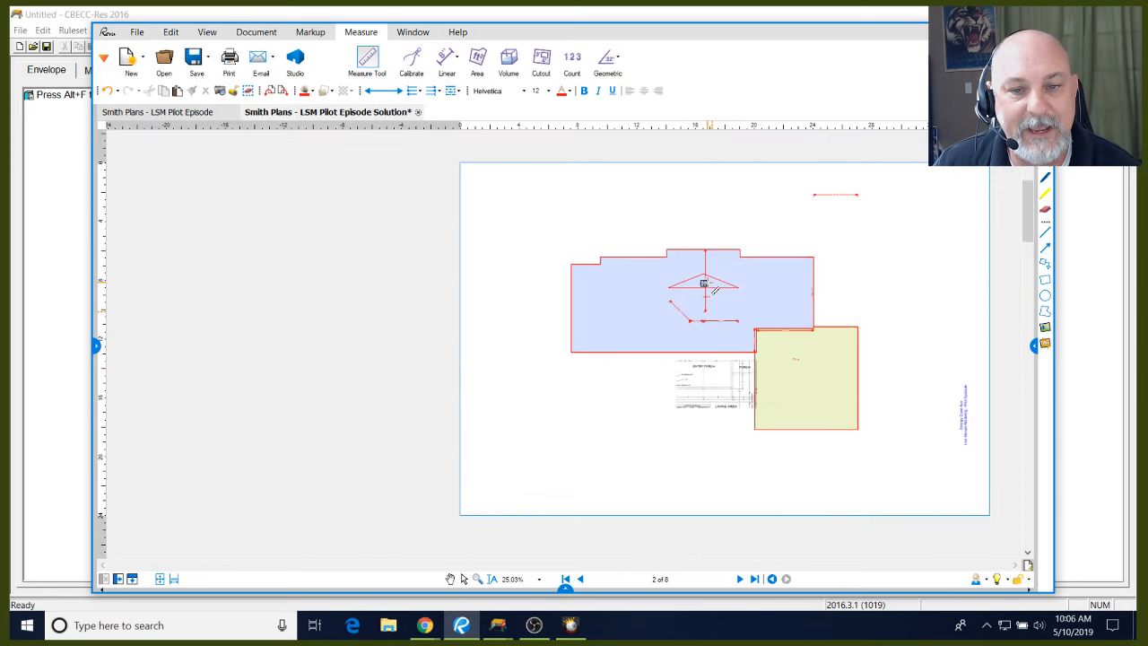
pyautogui.scroll(4, 715, 290)
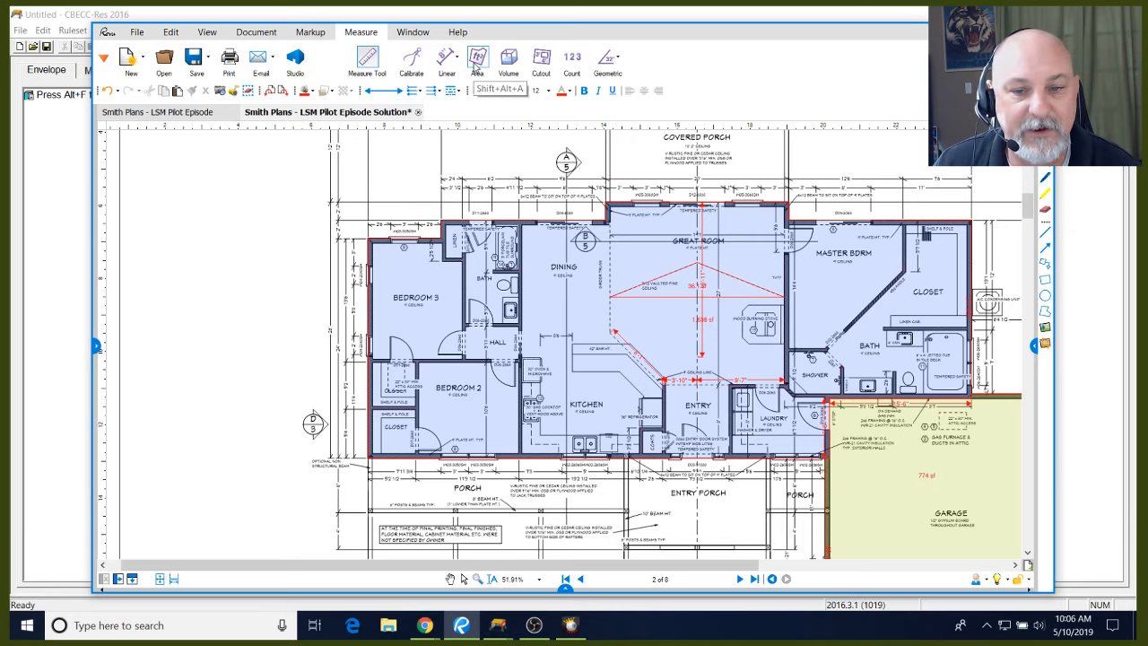
pyautogui.click(417, 67)
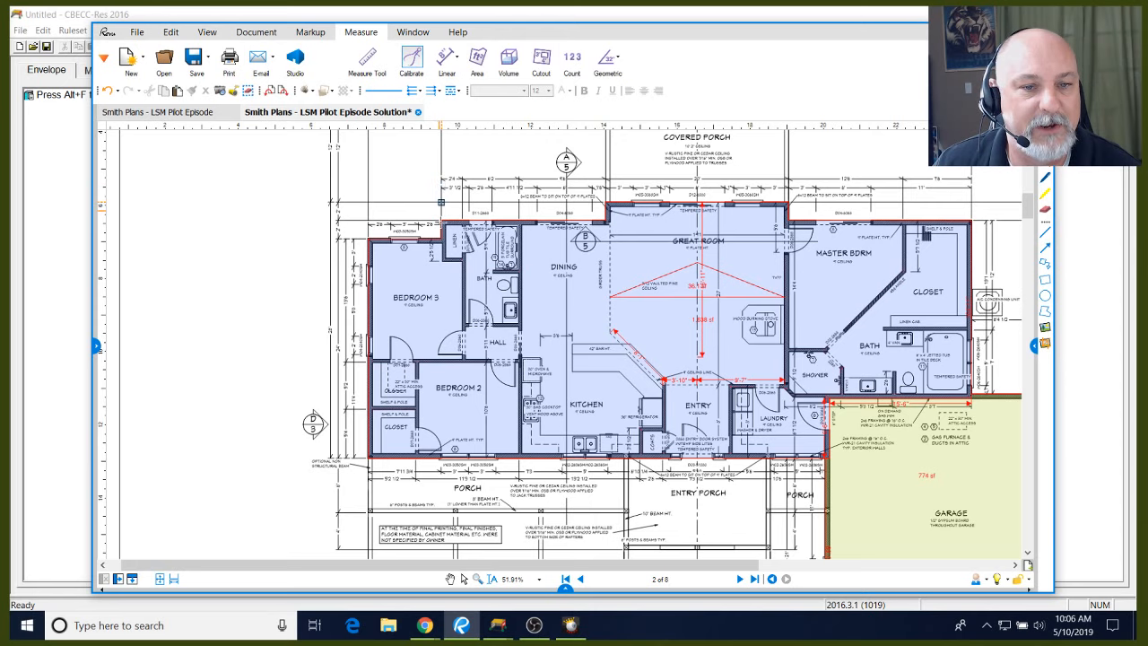
pyautogui.scroll(-3, 441, 203)
pyautogui.scroll(3, 449, 223)
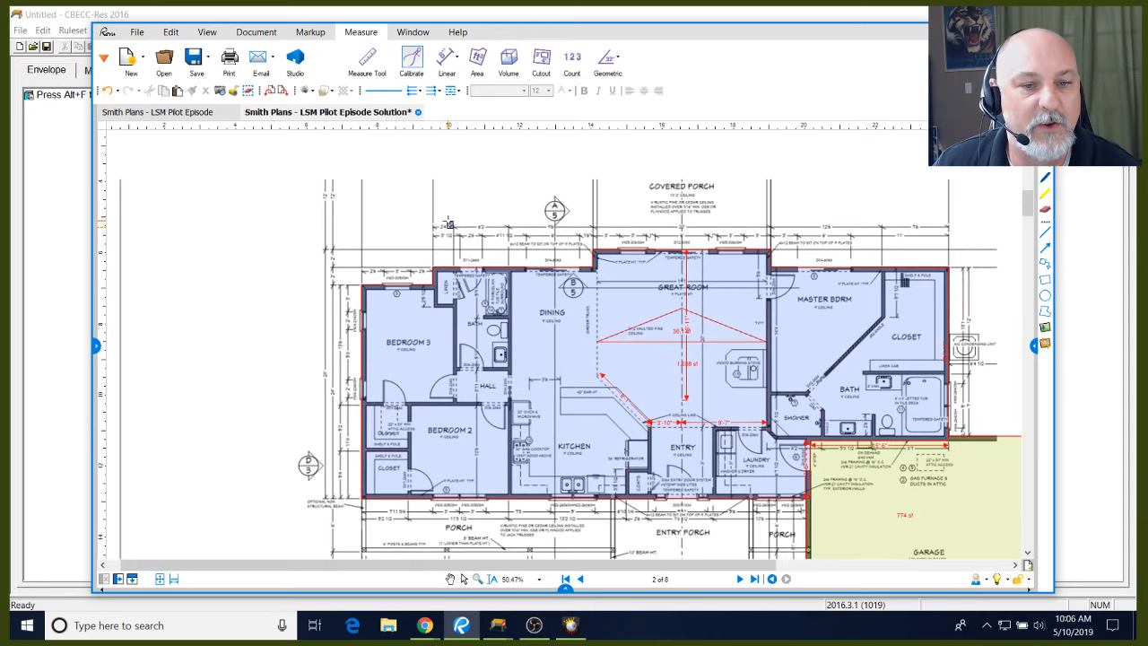
pyautogui.scroll(2, 448, 224)
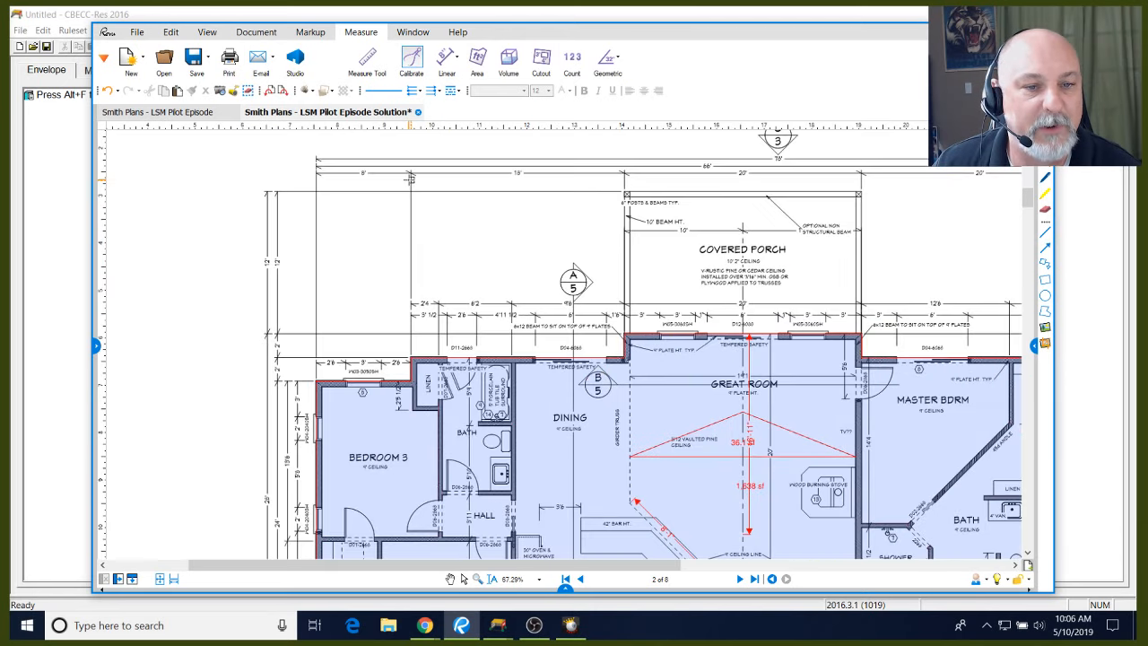
pyautogui.scroll(5, 410, 179)
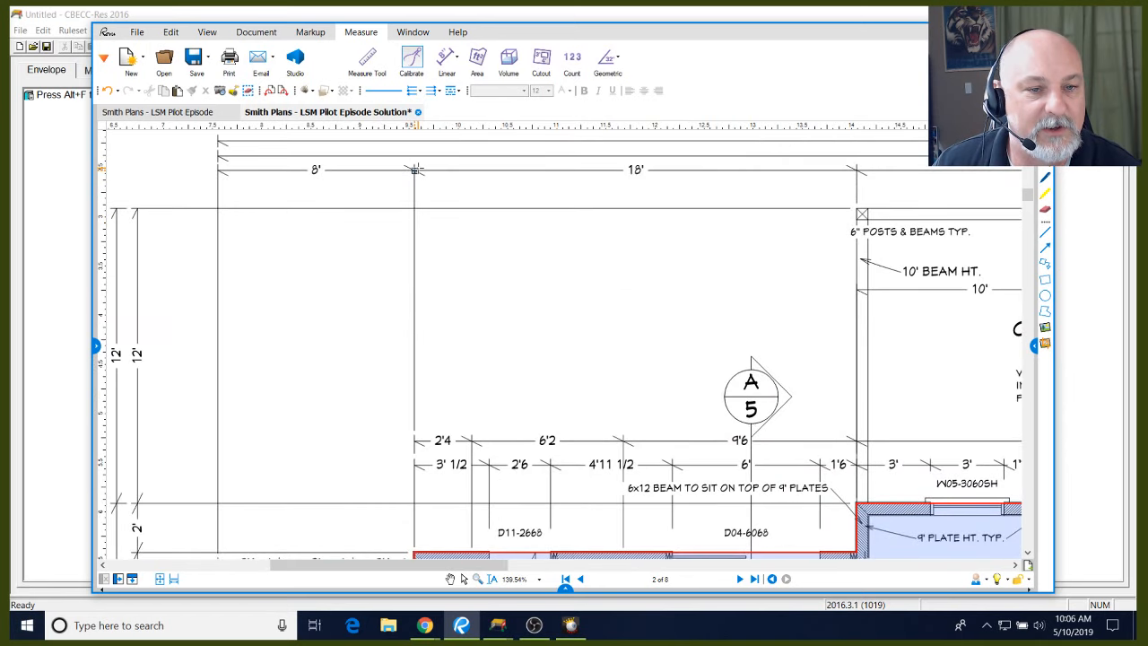
pyautogui.click(415, 169)
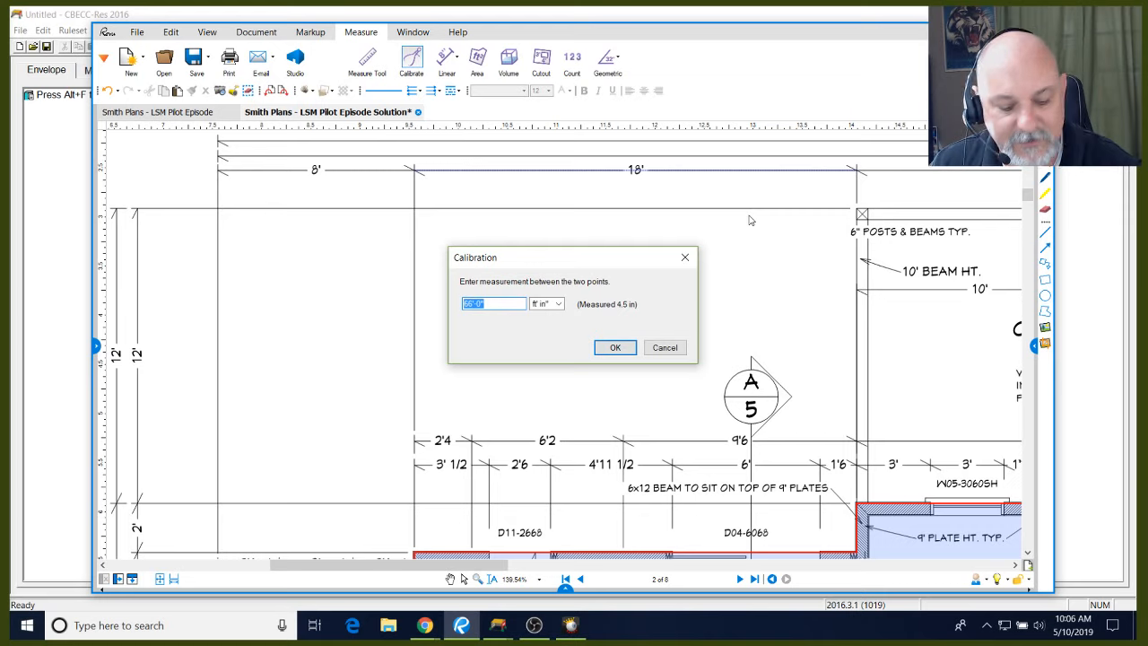
pyautogui.write("18'")
pyautogui.click(599, 346)
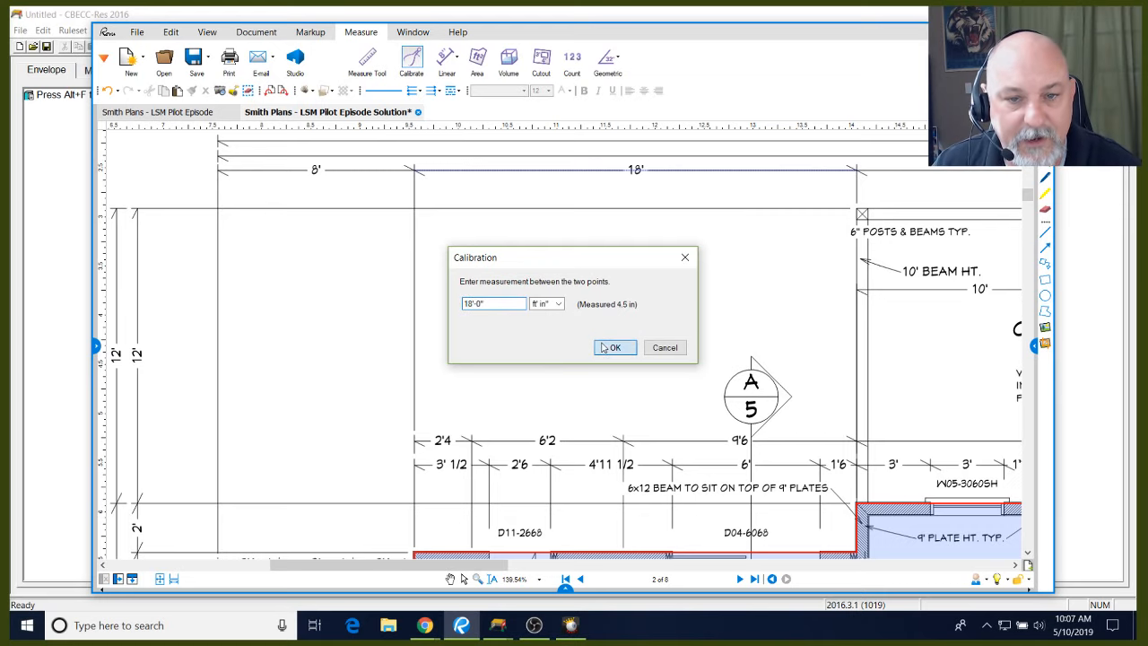
# Add a linear length measurement along the 18' dimension beside the covered porch to check the calibration
pyautogui.click(448, 59)
pyautogui.click(471, 77)
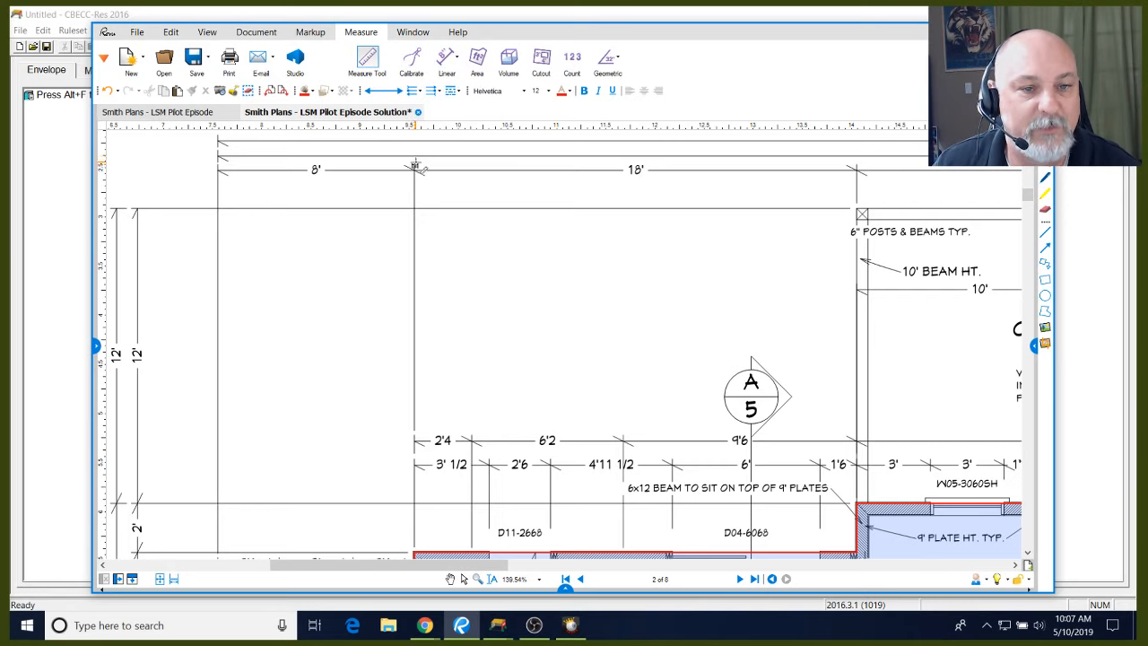
pyautogui.click(415, 165)
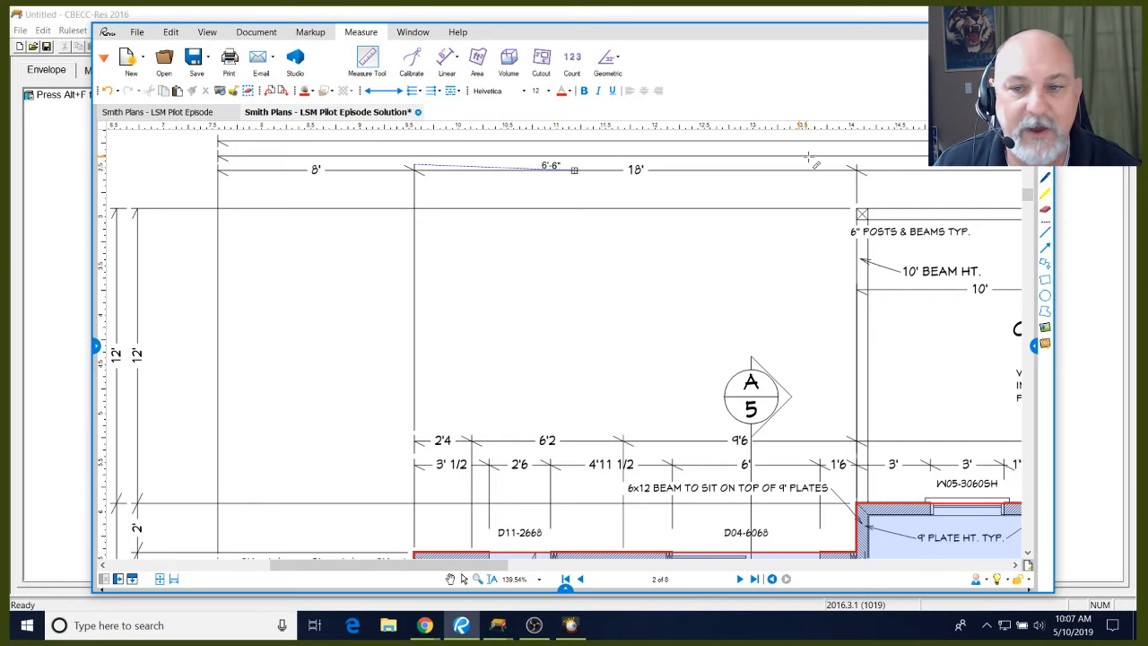
pyautogui.click(856, 166)
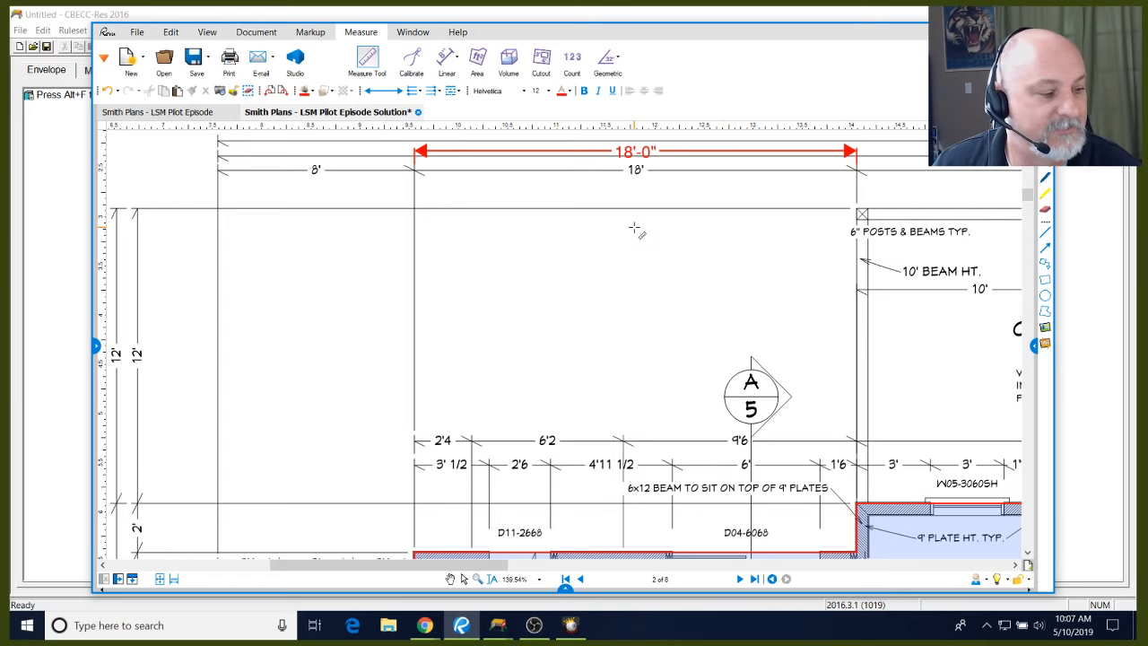
# Examine the shaded conditioned floor area, the great room and the garage outline on the floor plan
pyautogui.scroll(-4, 525, 164)
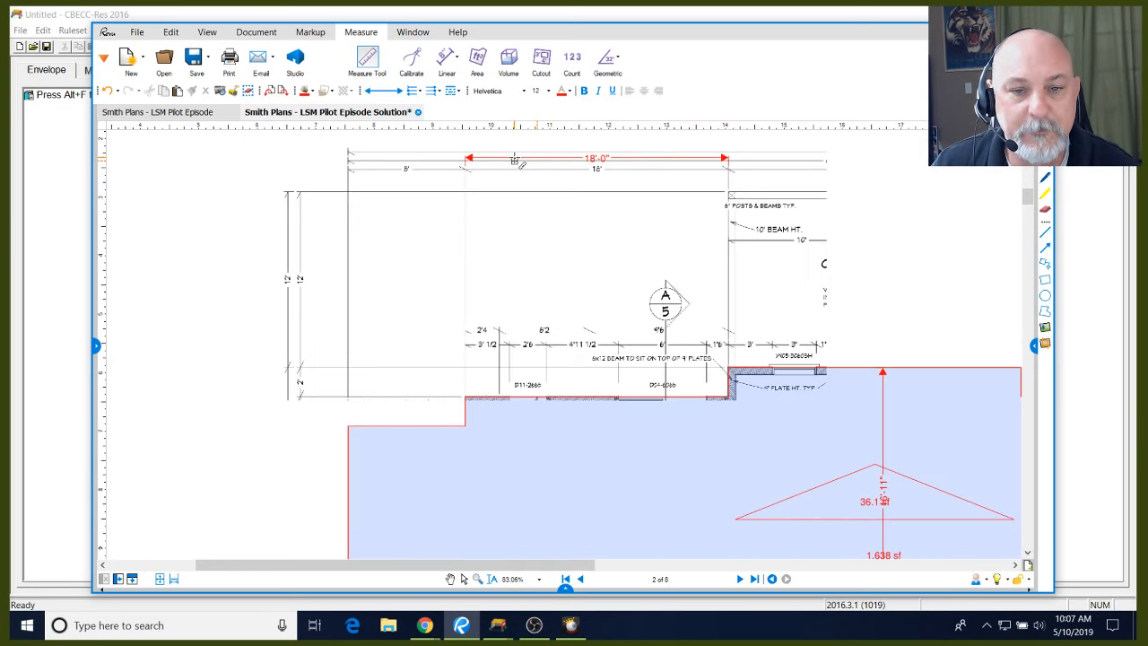
pyautogui.scroll(-1, 518, 163)
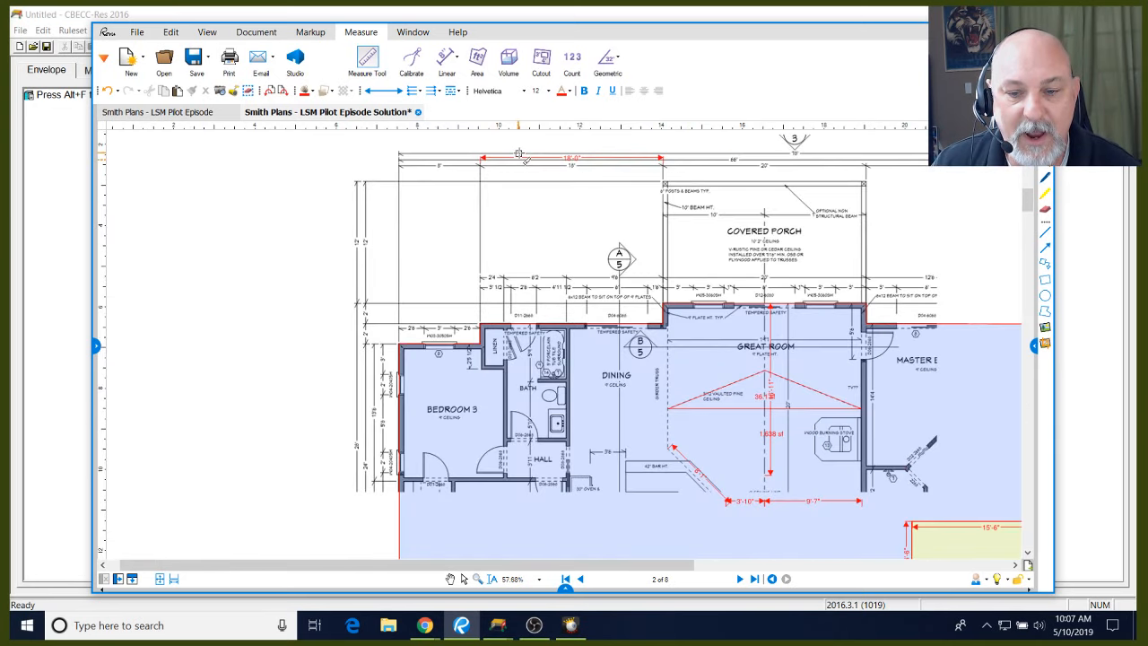
pyautogui.moveTo(827, 541); pyautogui.dragTo(775, 481)
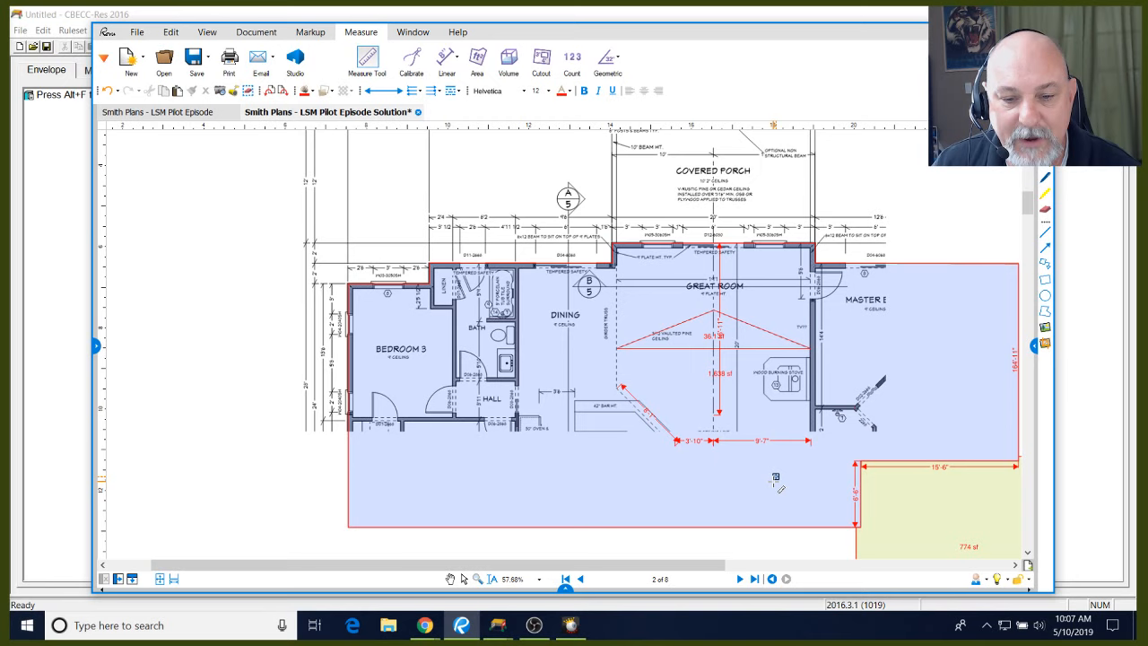
pyautogui.scroll(3, 729, 401)
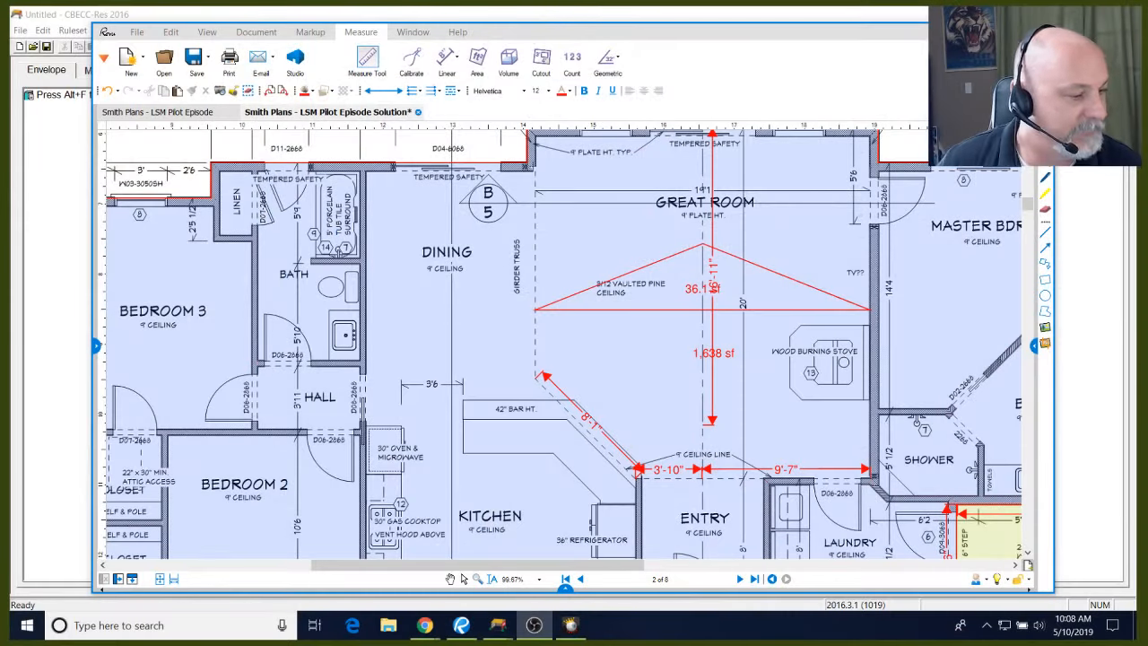
pyautogui.scroll(-5, 640, 345)
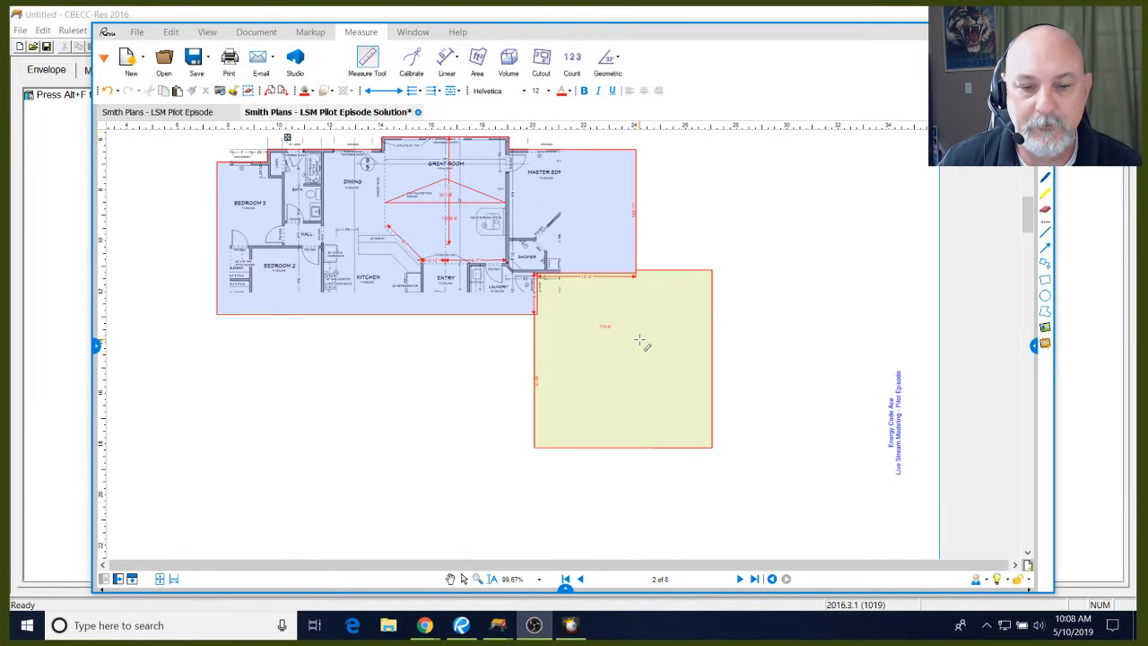
pyautogui.scroll(4, 641, 348)
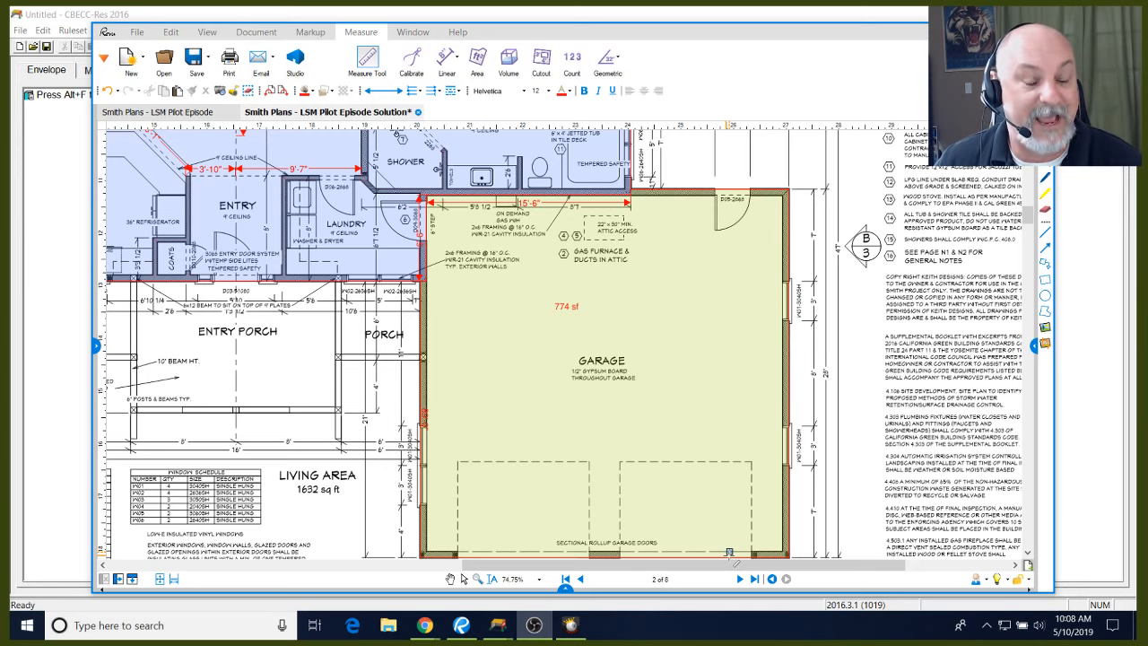
pyautogui.scroll(-3, 752, 498)
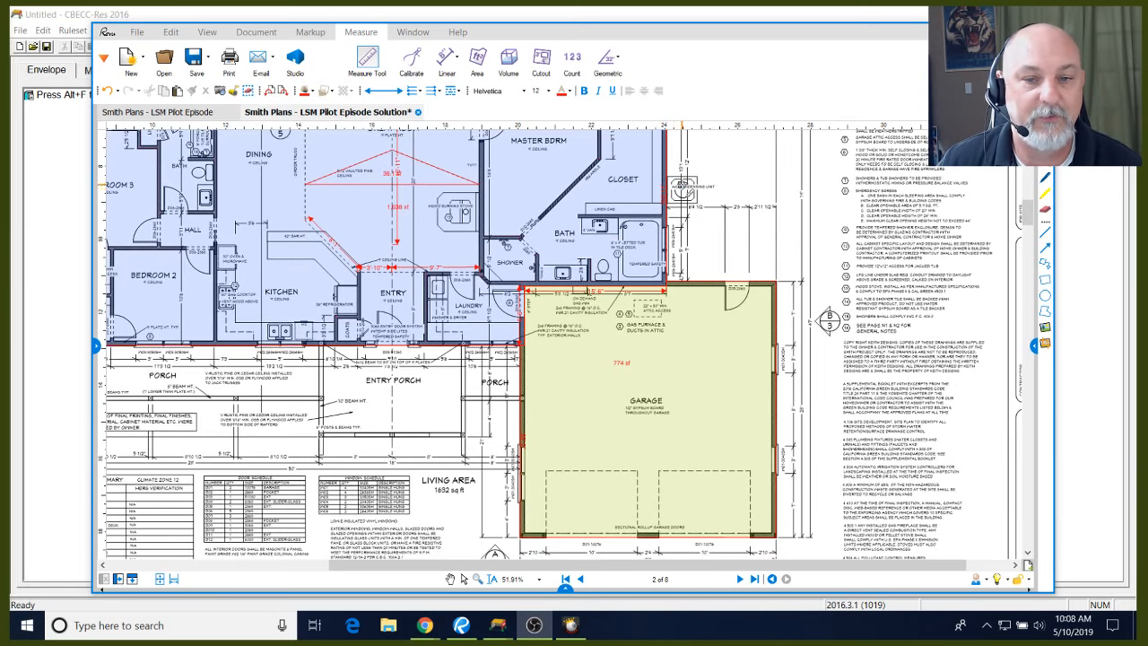
# Examine the exterior wall beside the master bath and the walls shared between the house and the garage
pyautogui.scroll(5, 683, 186)
pyautogui.scroll(3, 675, 186)
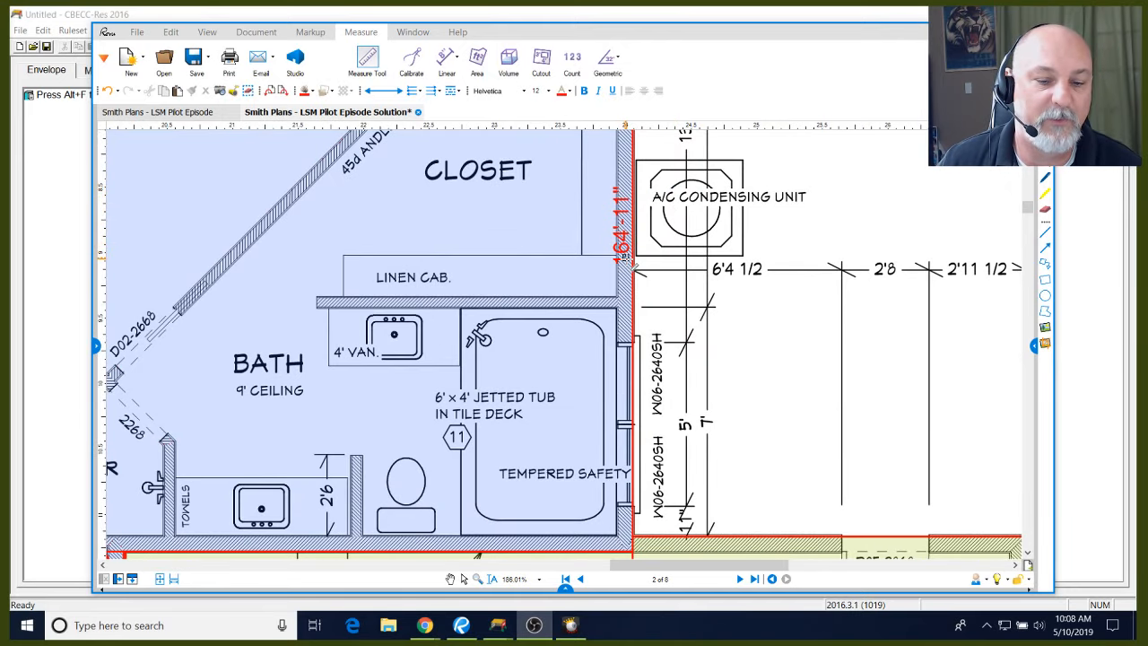
pyautogui.scroll(-3, 628, 255)
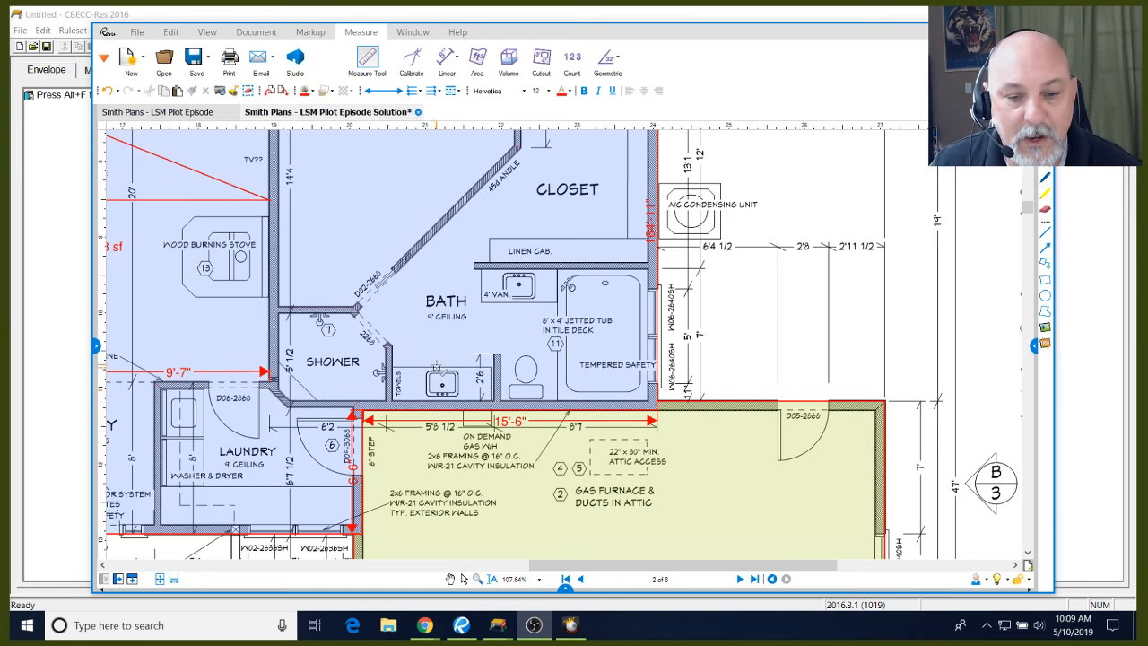
pyautogui.scroll(-4, 657, 170)
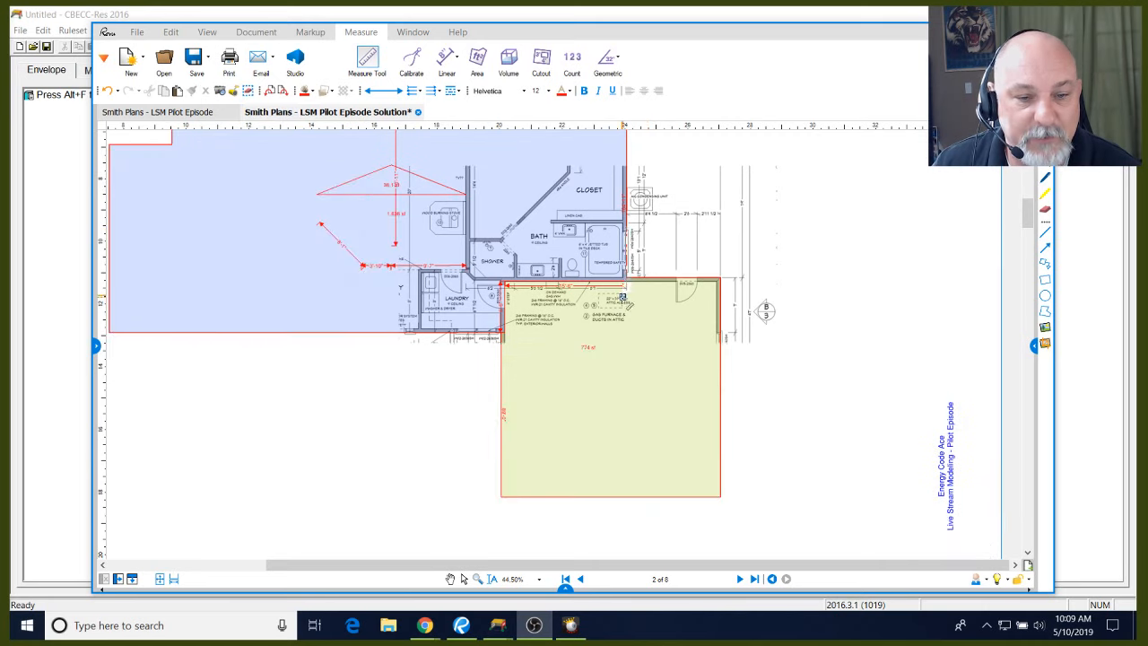
pyautogui.scroll(2, 588, 459)
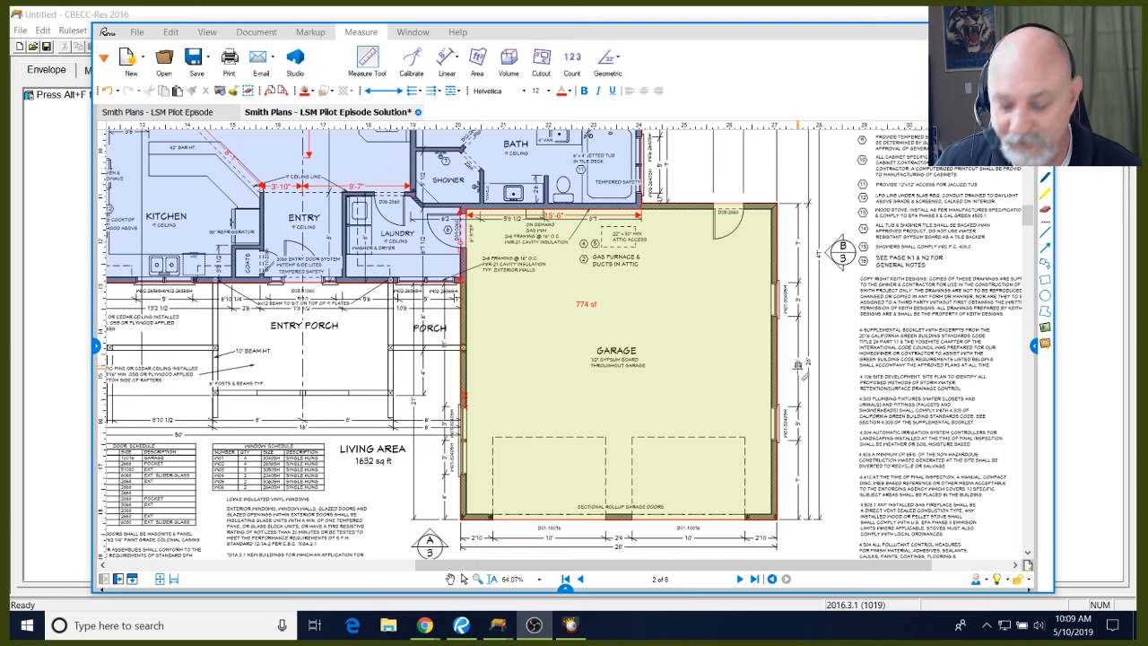
pyautogui.scroll(-3, 803, 369)
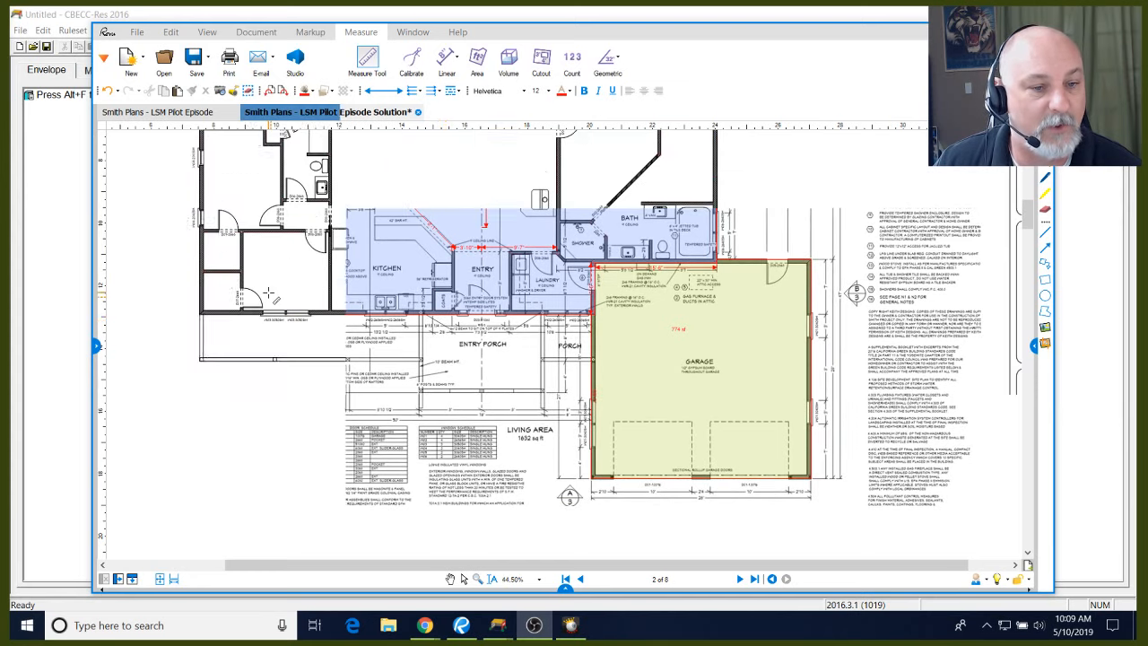
pyautogui.scroll(1, 269, 296)
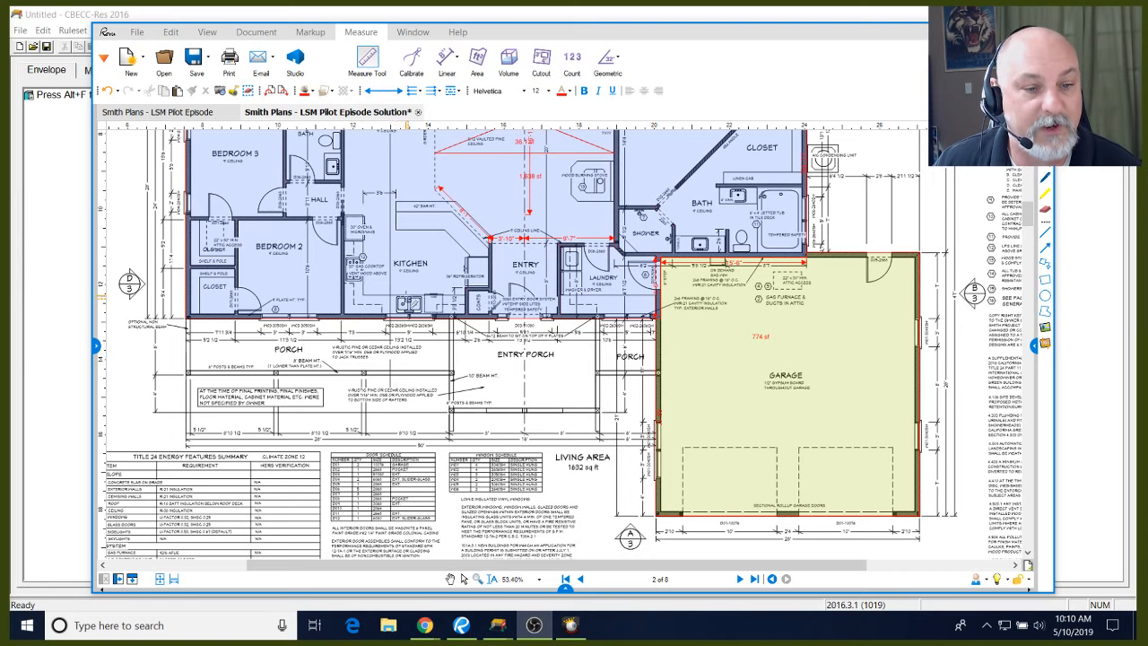
# Delete the triangular area measurement drawn over the great room on the floor plan
pyautogui.moveTo(416, 362); pyautogui.dragTo(500, 517)
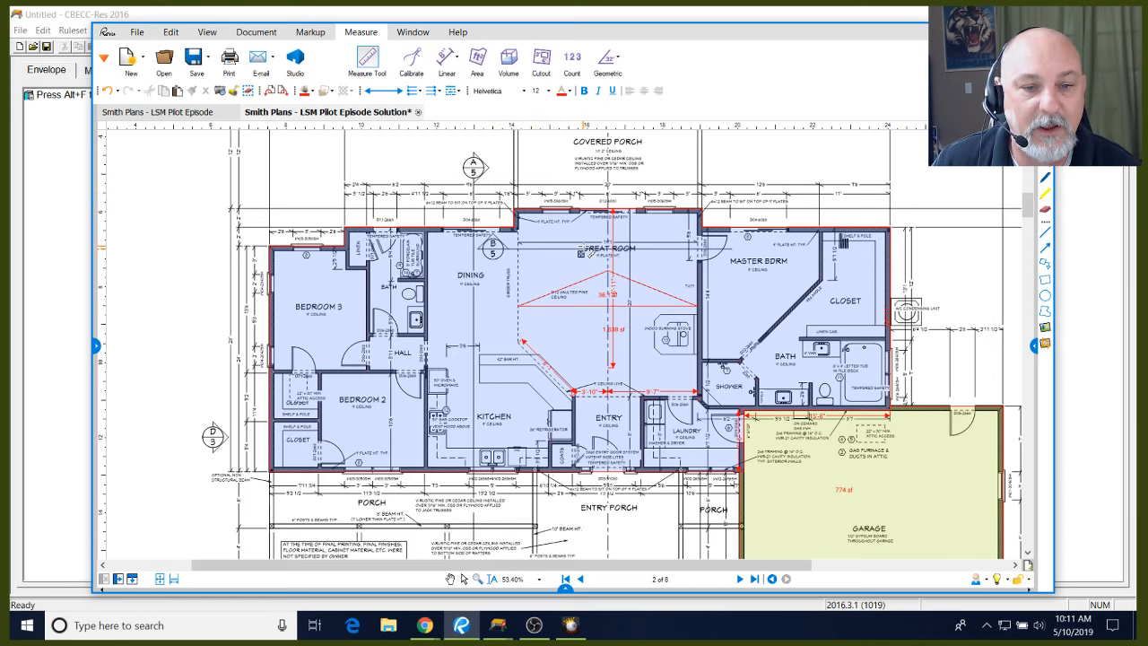
pyautogui.scroll(2, 581, 254)
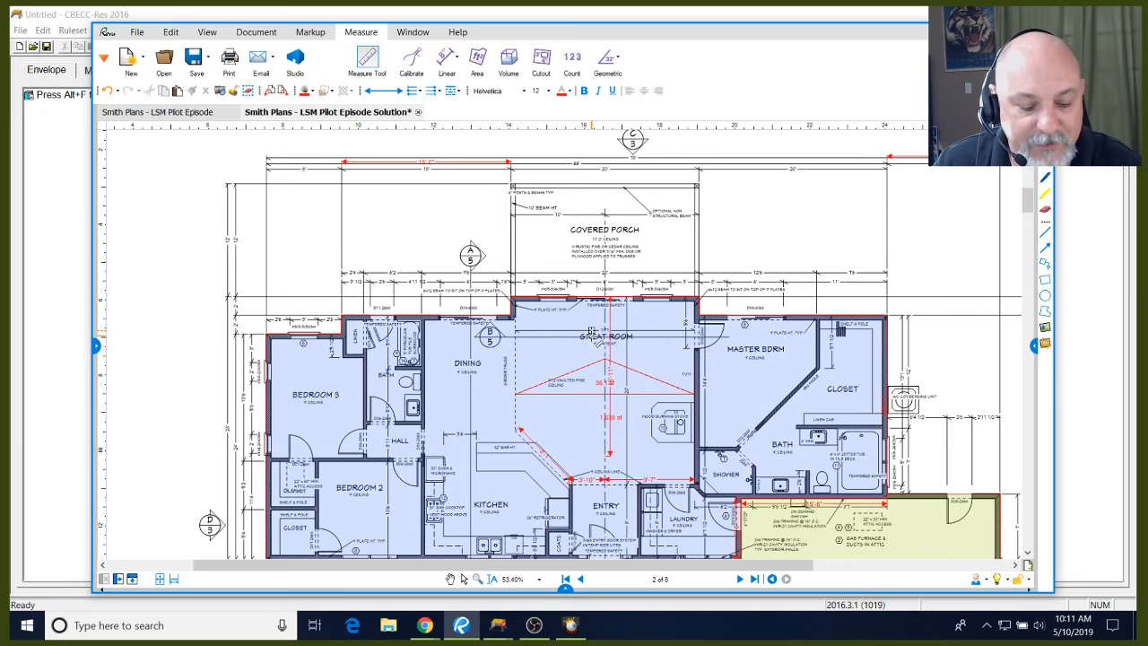
pyautogui.click(591, 368)
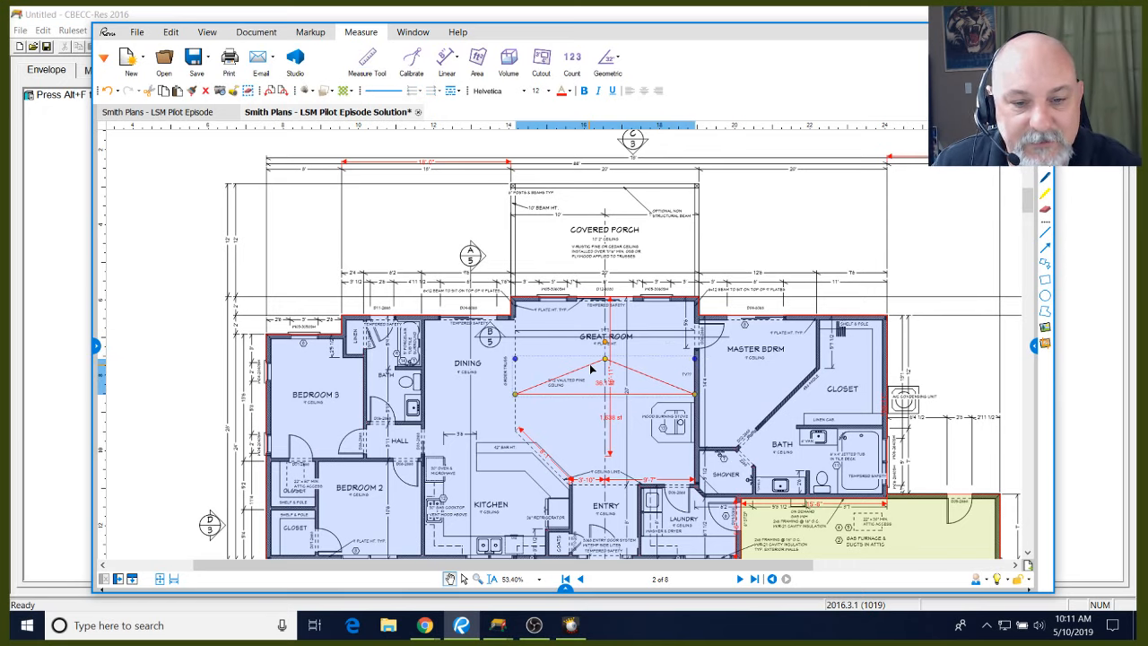
pyautogui.press('Delete')
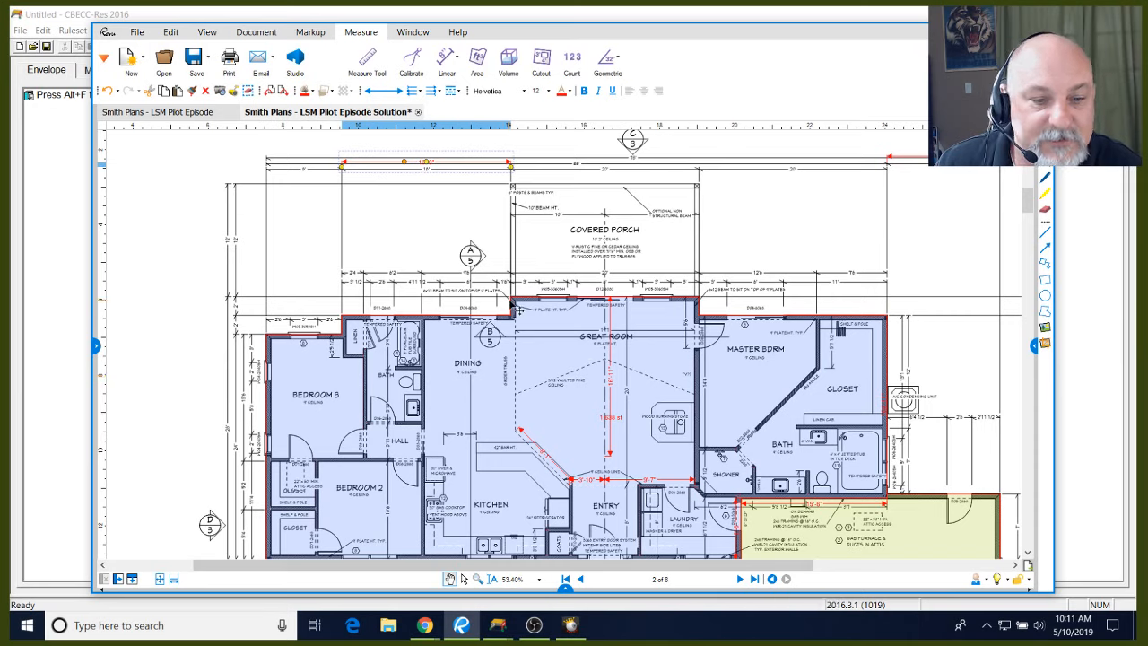
# Go to sheet 5 and examine the vaulted ceiling measurements in the great room section
pyautogui.click(741, 580)
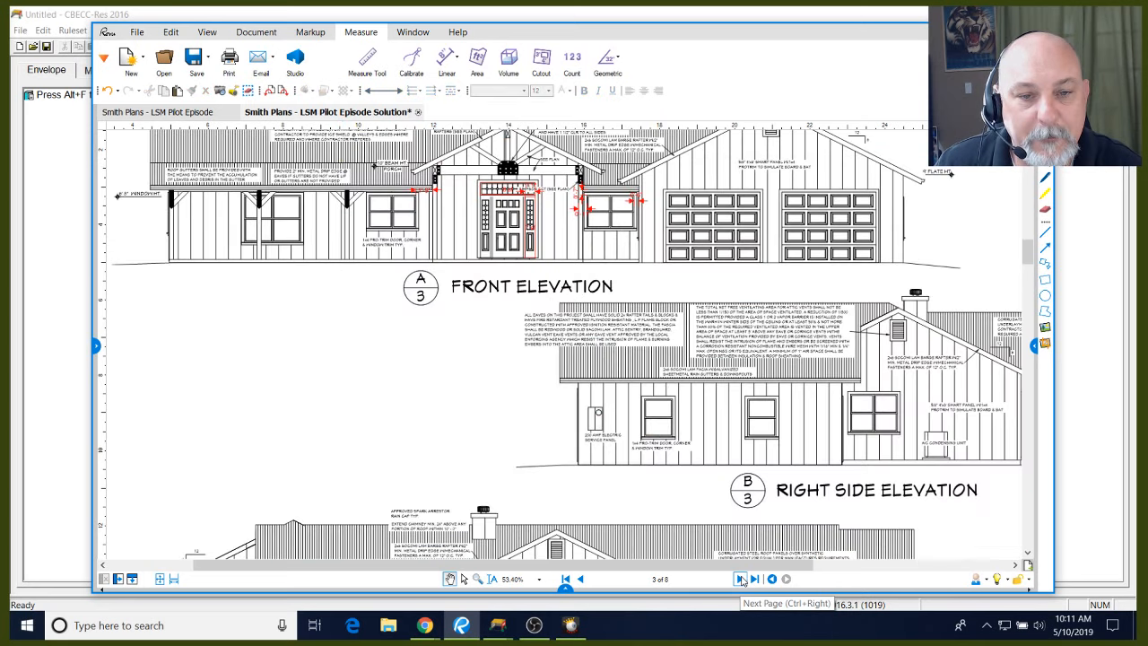
pyautogui.click(741, 580)
pyautogui.click(742, 580)
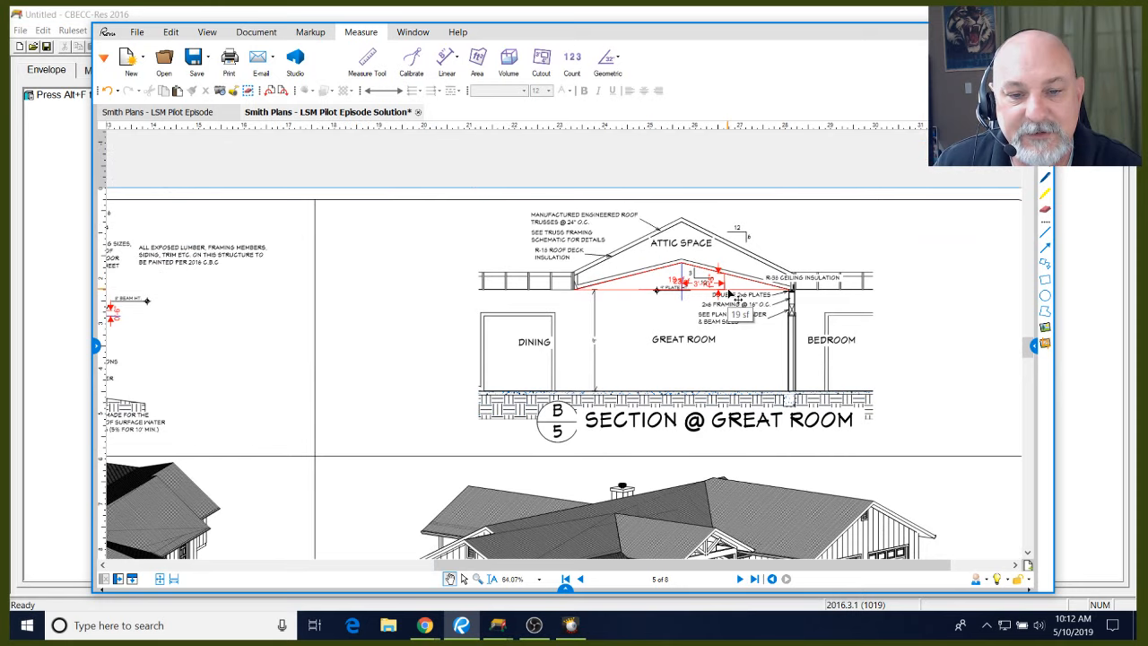
pyautogui.scroll(6, 730, 294)
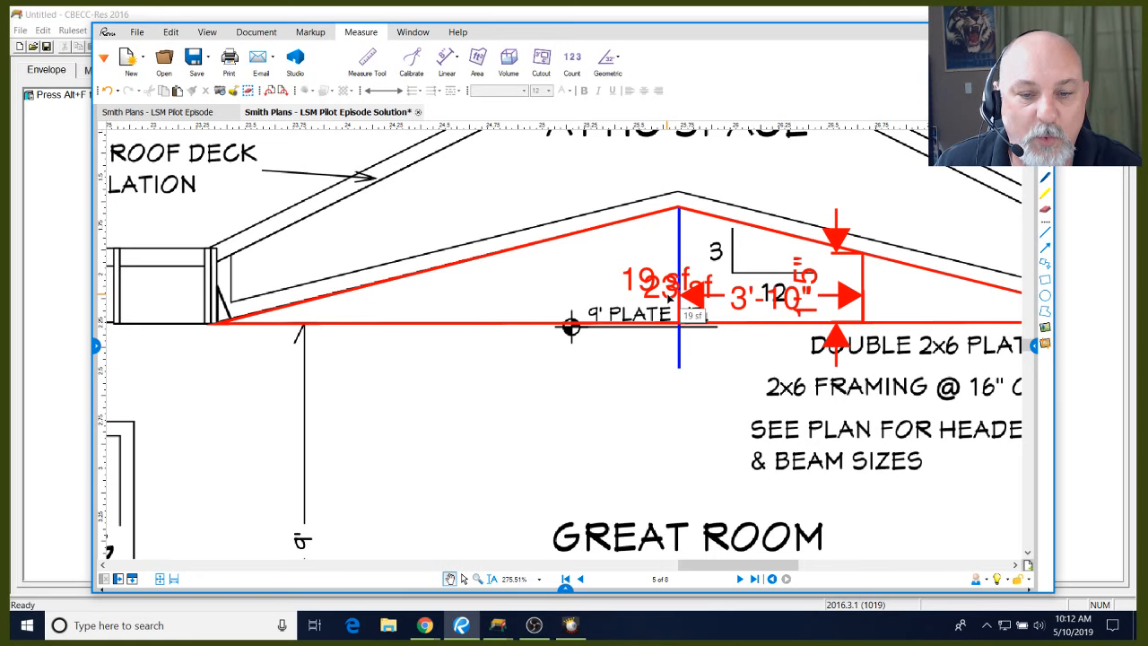
pyautogui.scroll(-2, 671, 298)
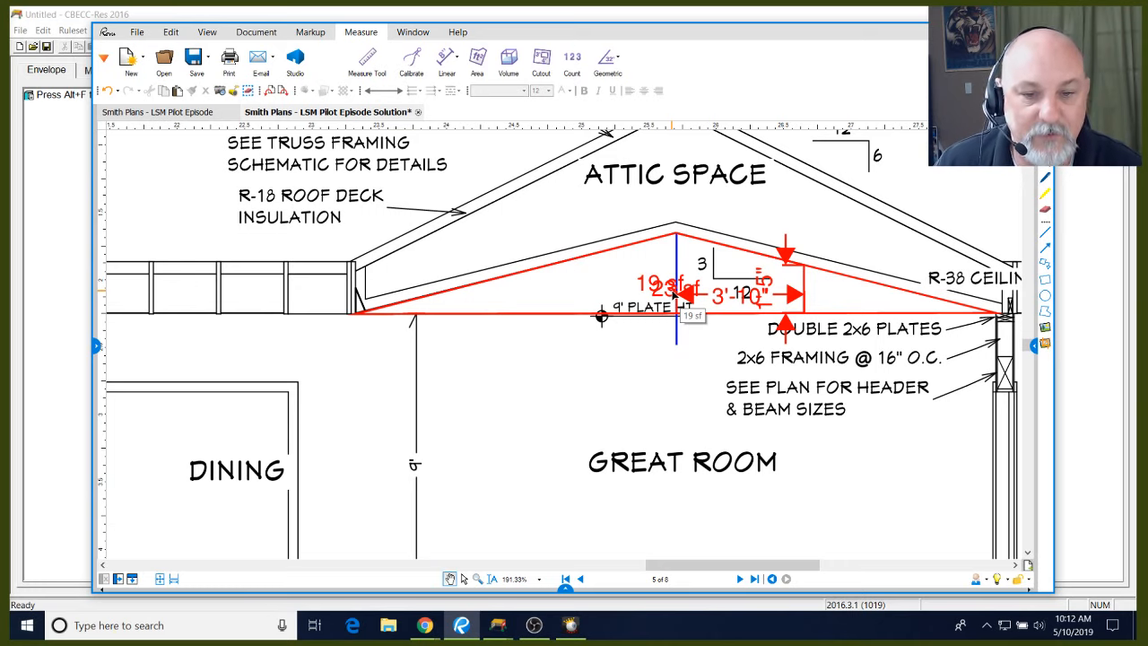
# Return to the floor plan on sheet 2 and examine the dimensions around the covered porch and rear walls
pyautogui.click(580, 578)
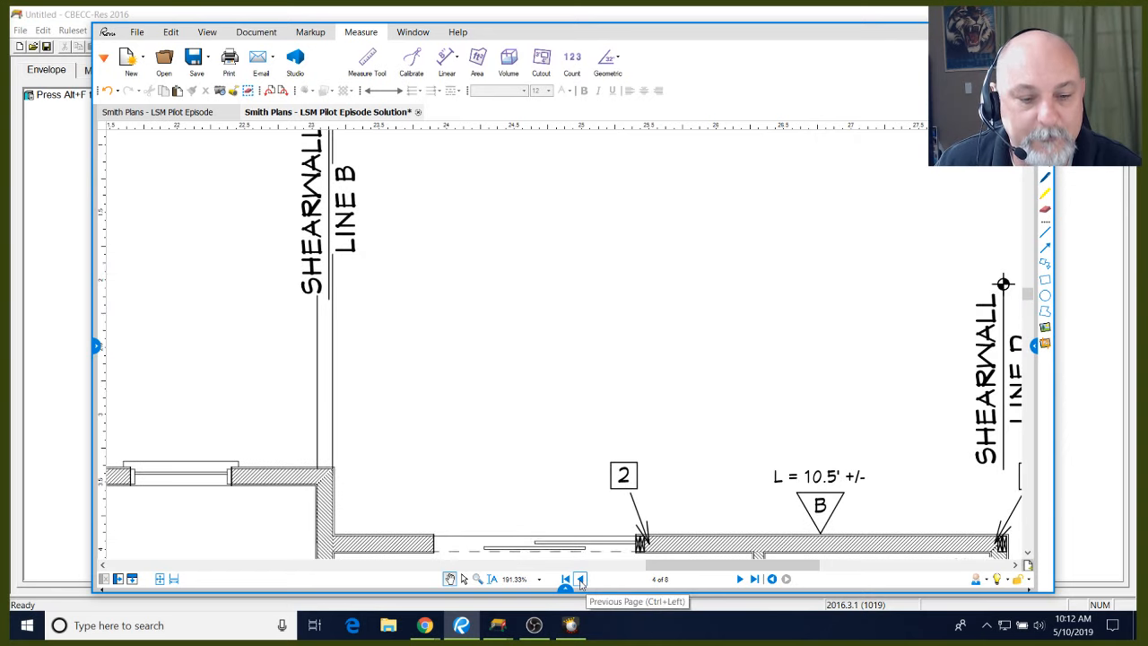
pyautogui.click(580, 579)
pyautogui.click(580, 578)
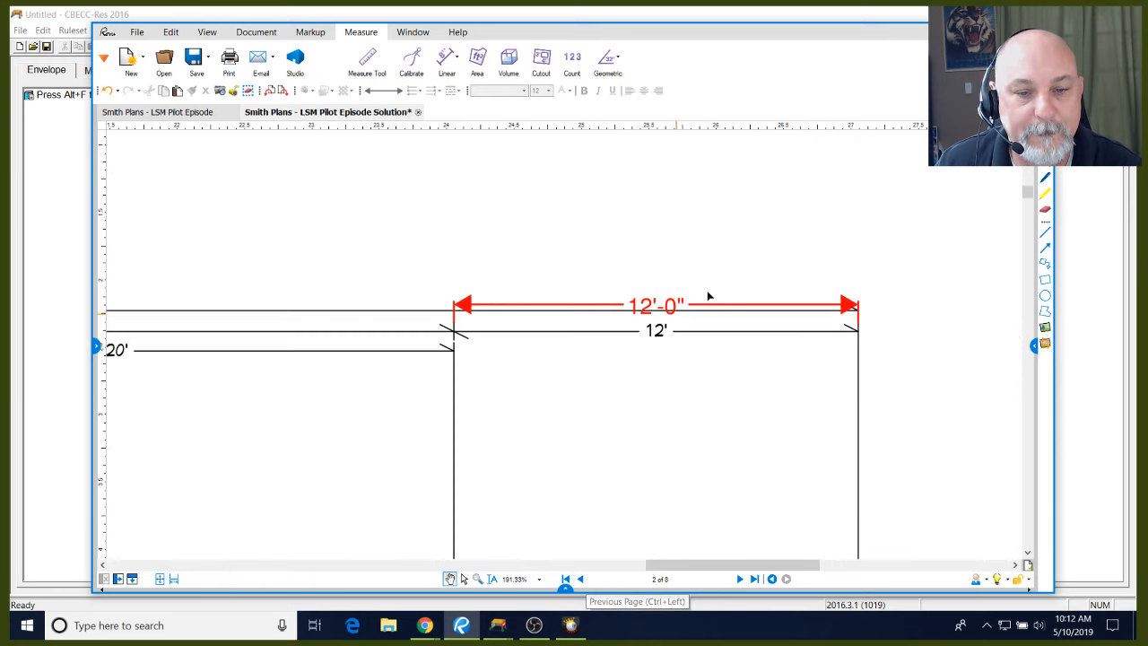
pyautogui.scroll(-4, 763, 242)
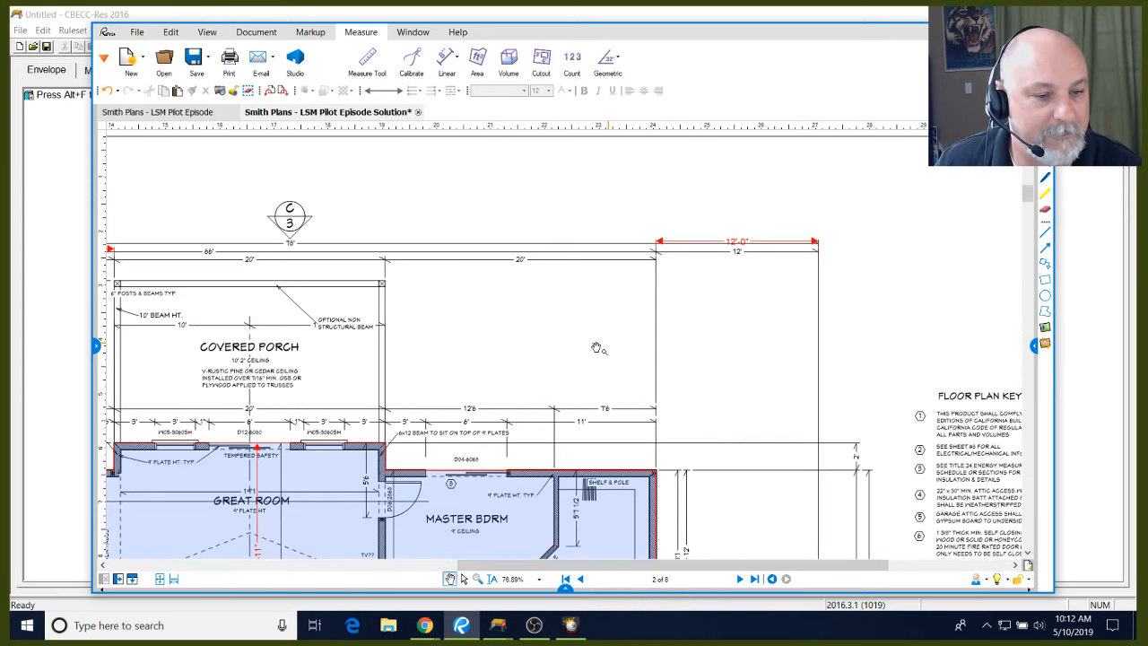
pyautogui.scroll(1, 383, 410)
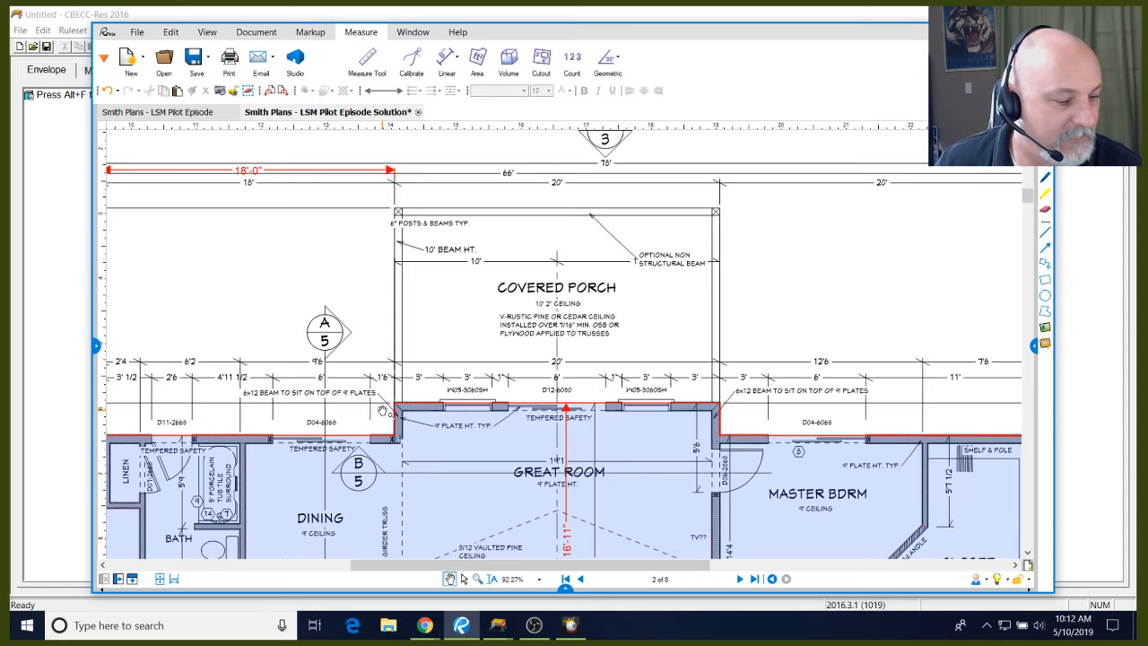
pyautogui.scroll(-3, 599, 323)
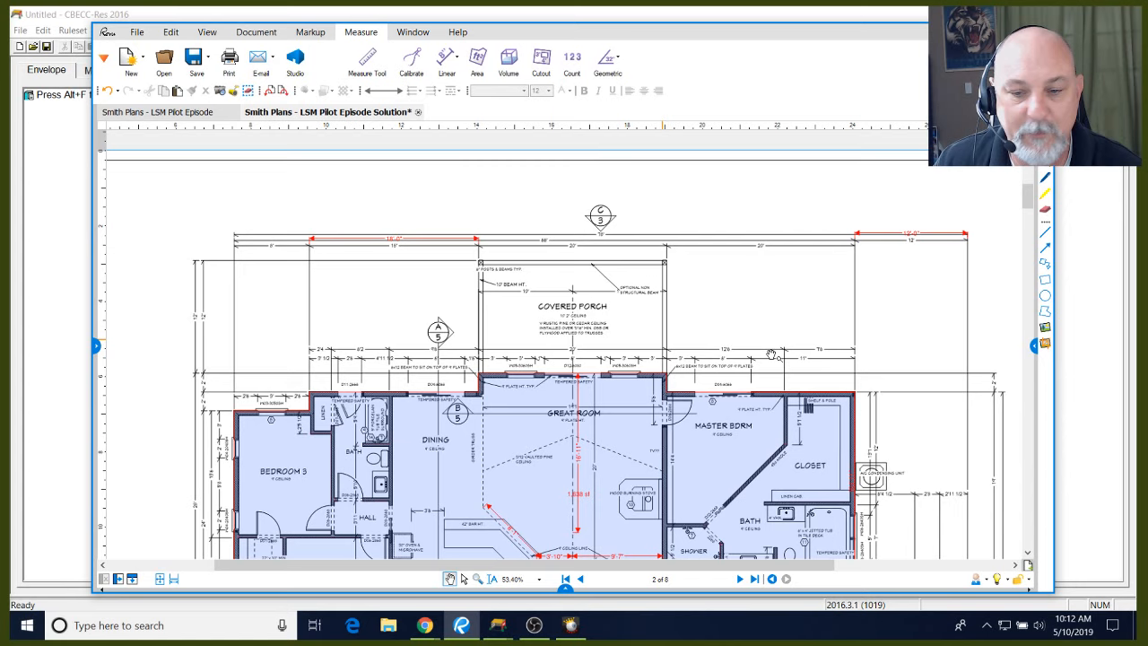
pyautogui.scroll(-1, 771, 355)
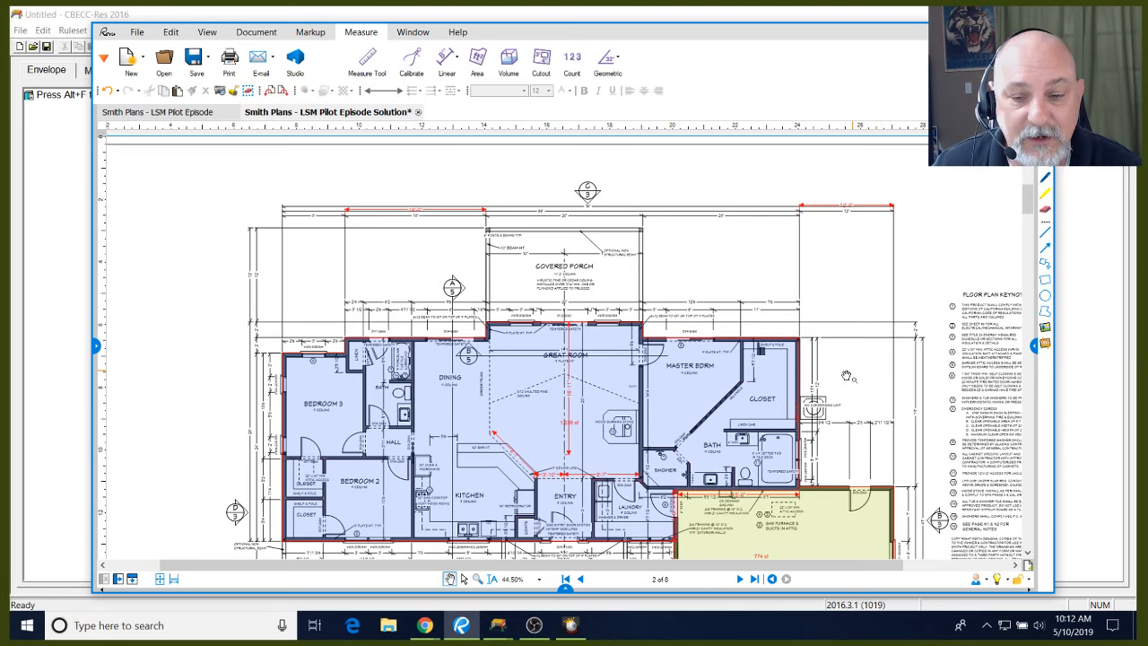
# Examine the garage's walls, windows and doors on the floor plan, and select the garage area measurement
pyautogui.moveTo(808, 472); pyautogui.dragTo(659, 242)
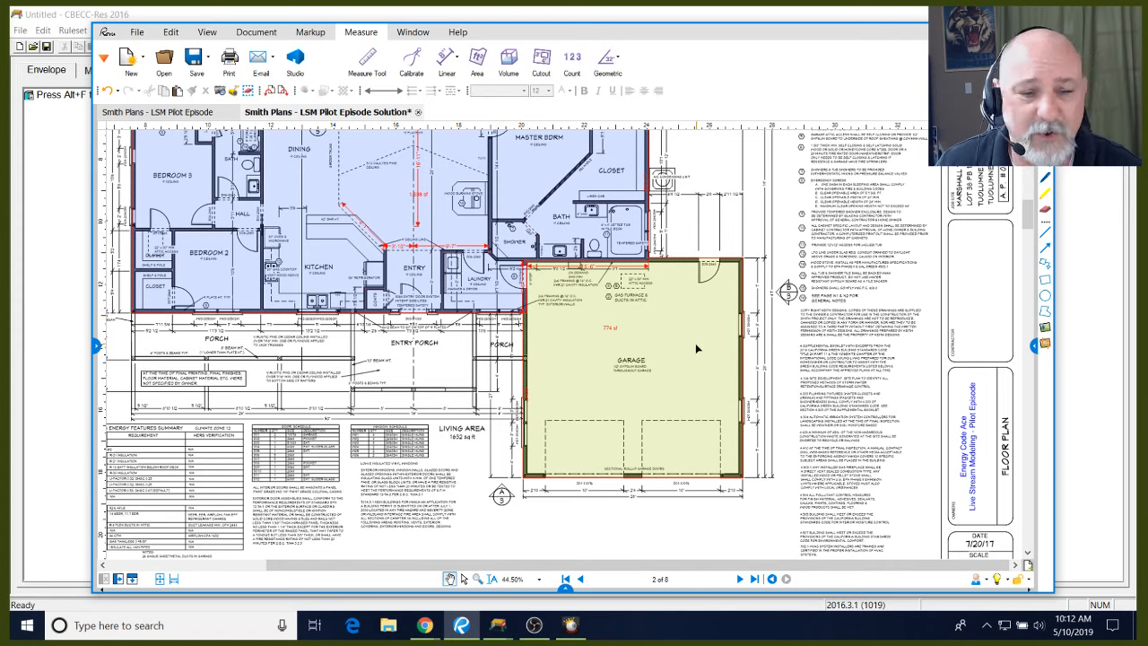
pyautogui.moveTo(697, 348)
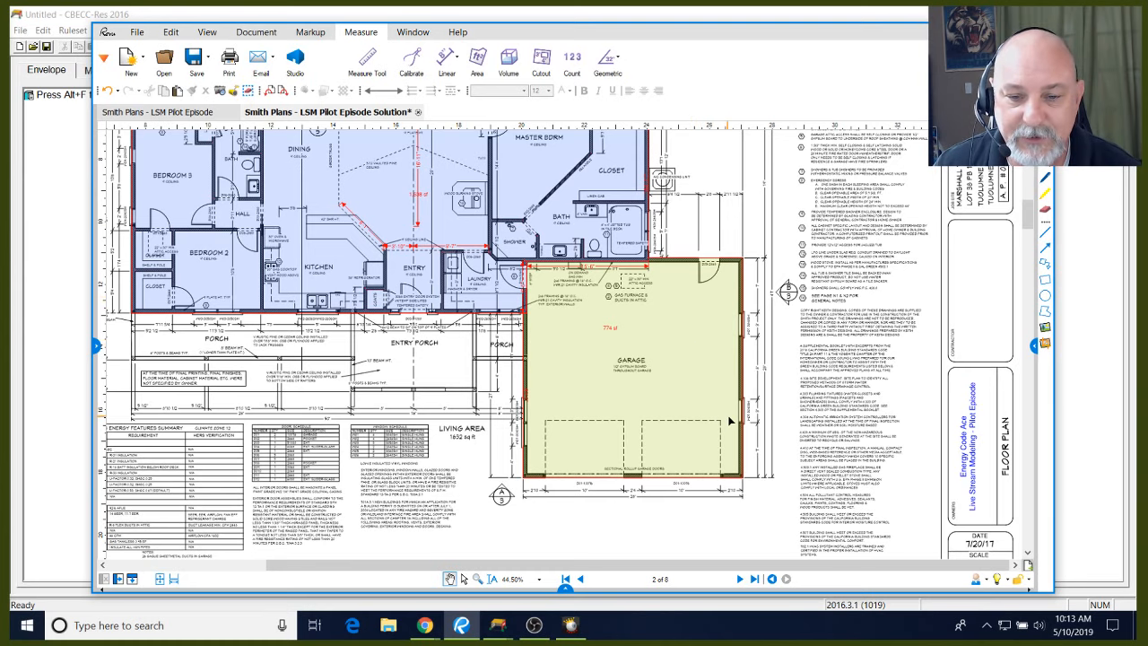
pyautogui.scroll(1, 731, 421)
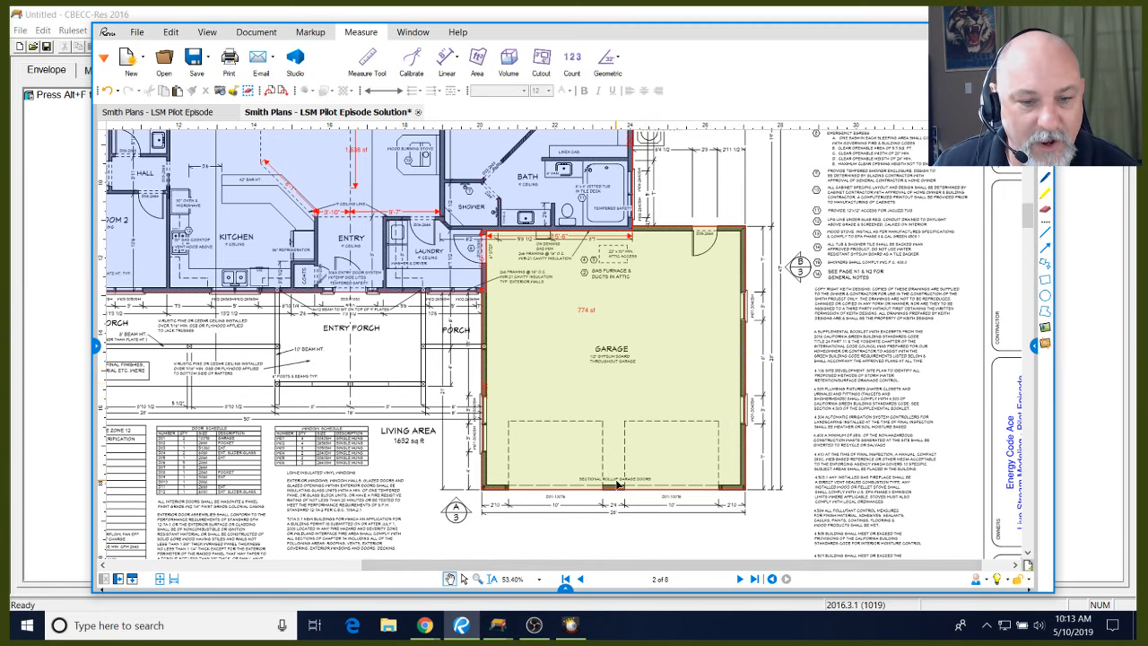
pyautogui.scroll(1, 638, 544)
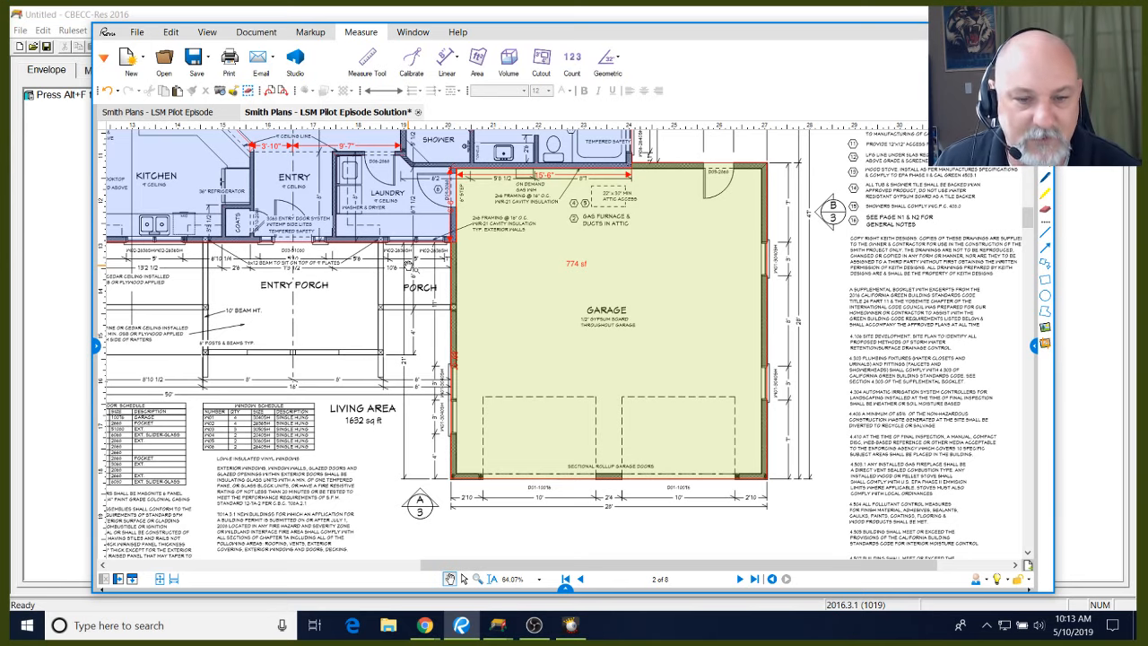
pyautogui.click(600, 263)
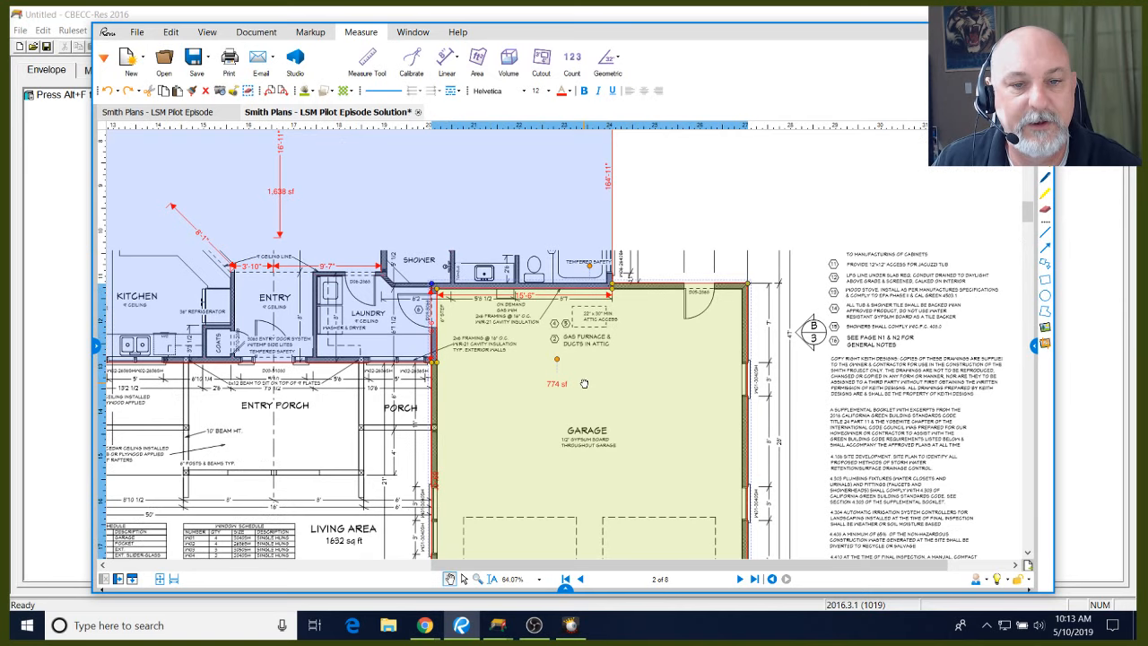
# Examine the garage and the adjoining bath and closet walls on the floor plan, and clear the garage area selection
pyautogui.scroll(-3, 584, 383)
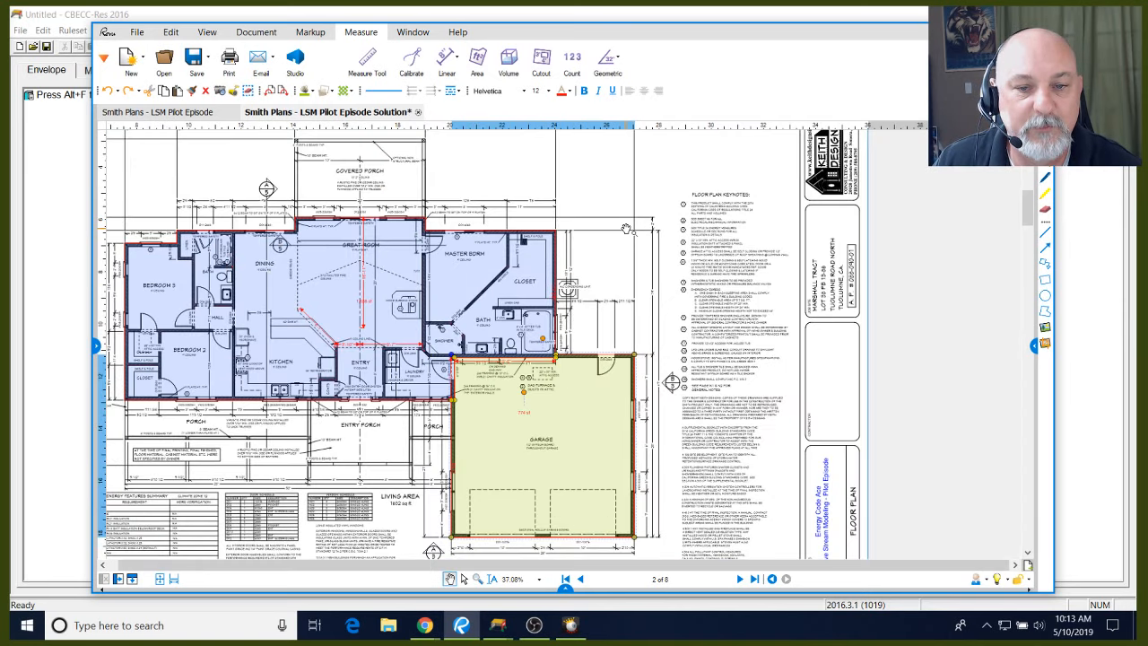
pyautogui.scroll(3, 592, 348)
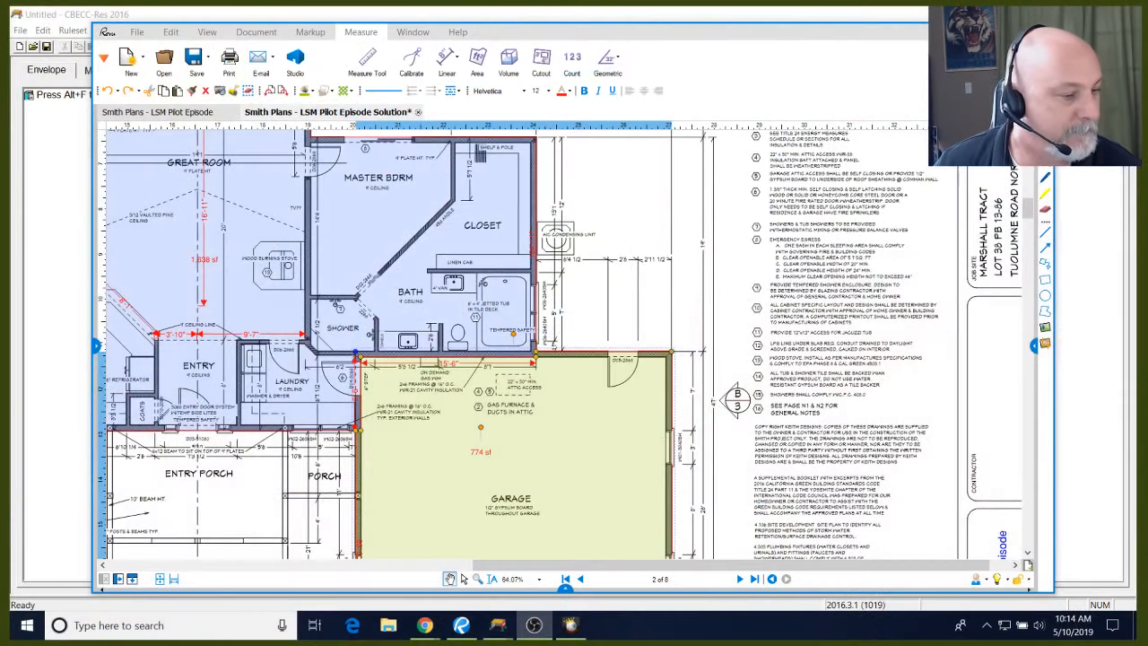
pyautogui.scroll(-2, 576, 359)
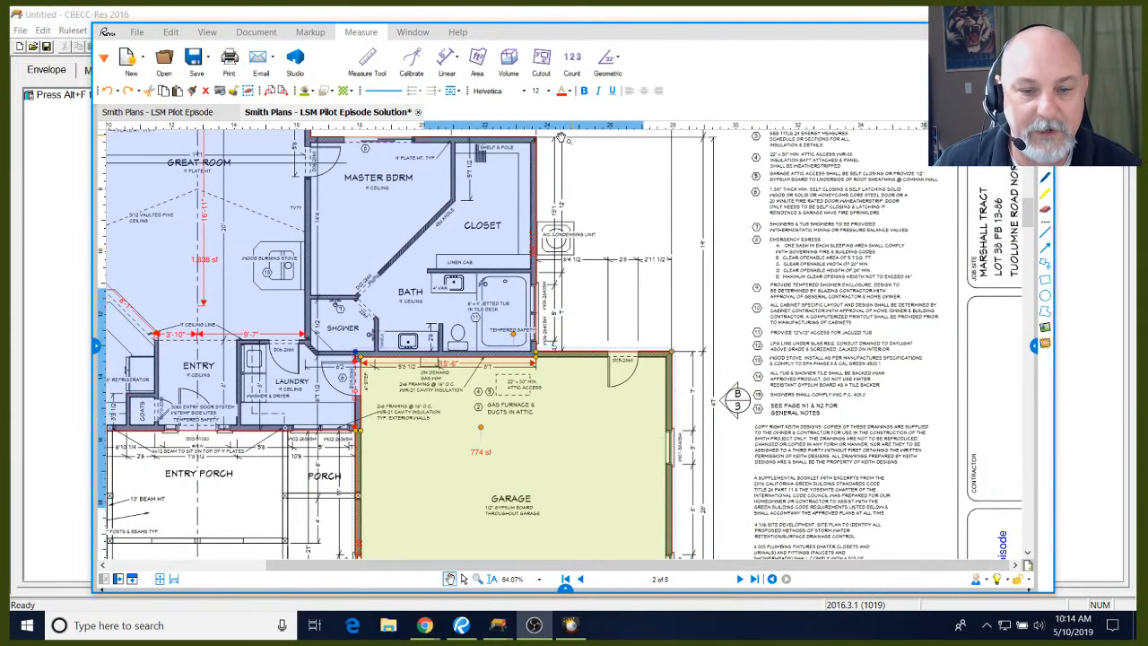
pyautogui.scroll(1, 679, 453)
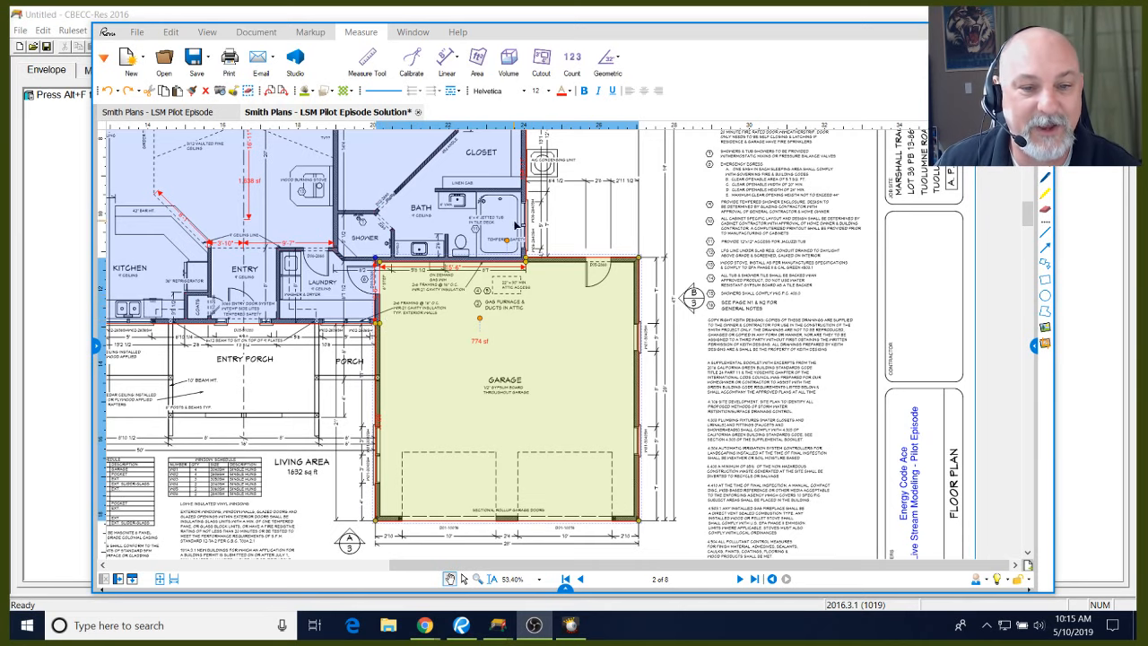
pyautogui.click(565, 212)
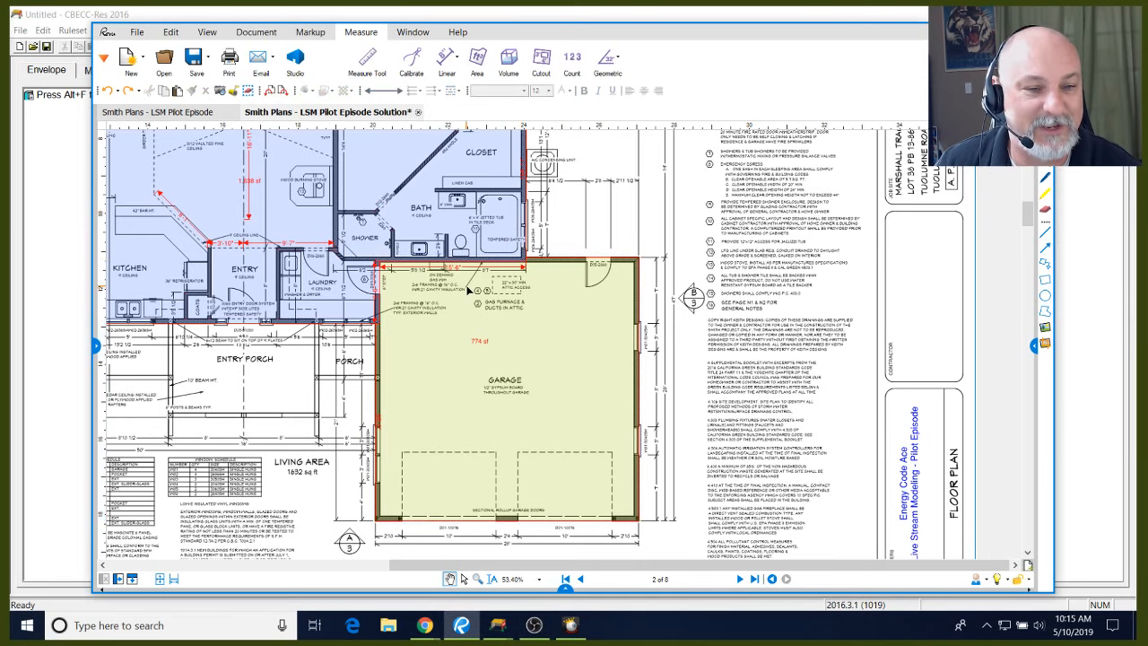
# Examine the wall between the house and garage on the floor plan, selecting the house measurement and the garage area measurement
pyautogui.scroll(3, 448, 285)
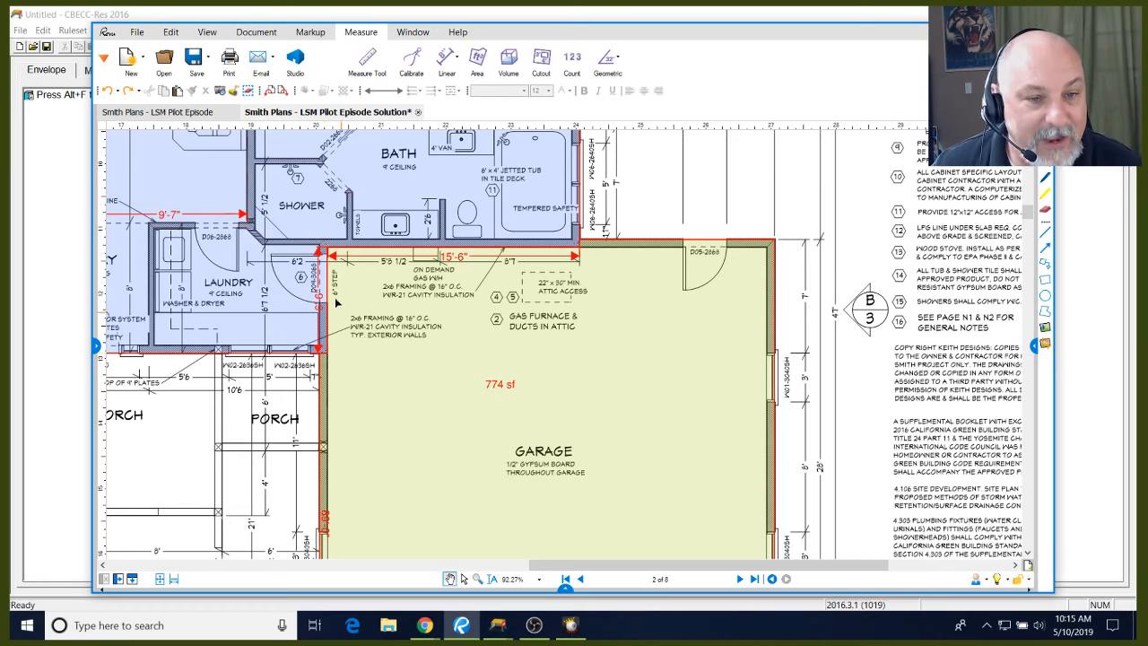
pyautogui.click(377, 193)
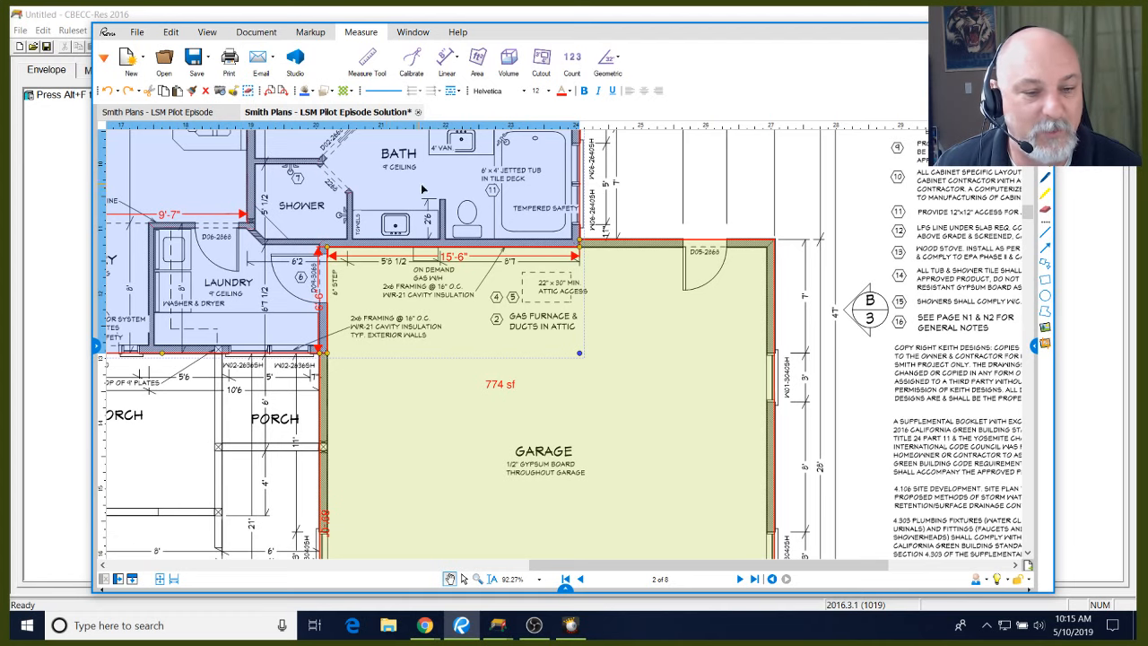
pyautogui.click(521, 393)
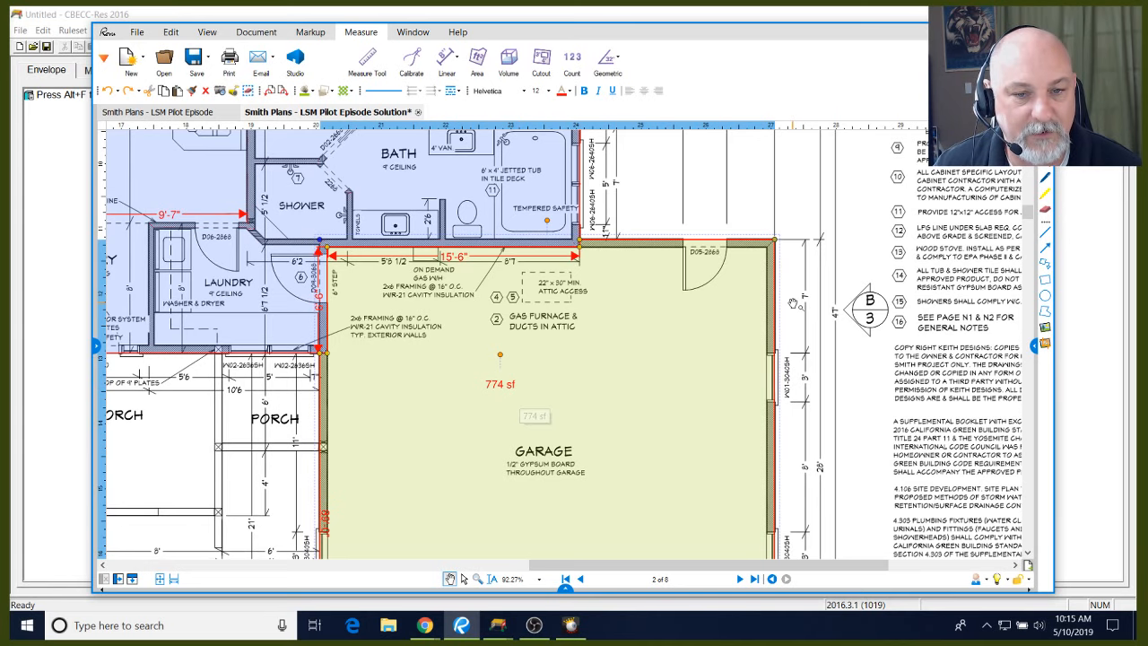
pyautogui.scroll(-1, 789, 312)
pyautogui.scroll(-1, 786, 316)
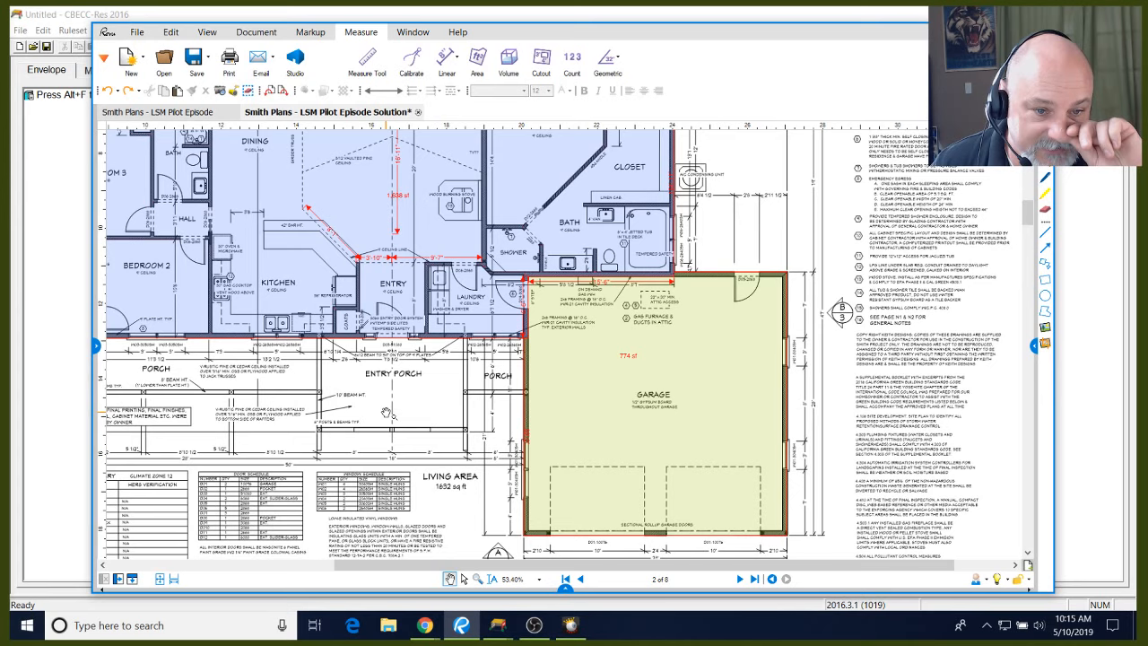
# Examine the front wall along the porches, including its windows and the entry door system with side lites
pyautogui.moveTo(386, 412); pyautogui.dragTo(443, 411)
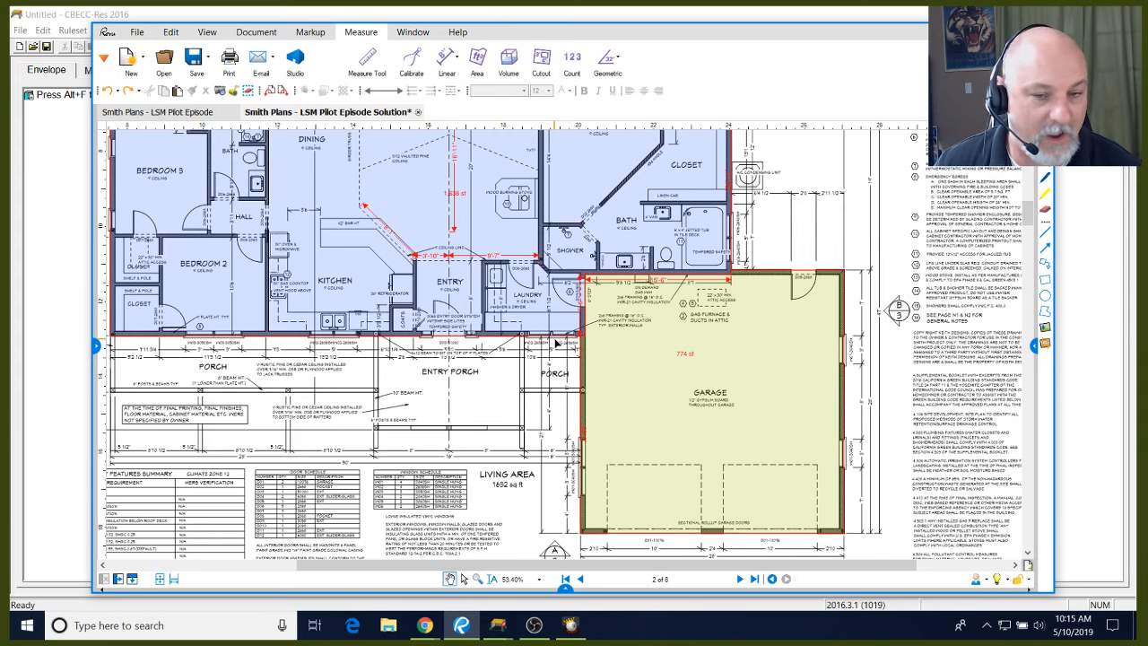
pyautogui.moveTo(555, 343)
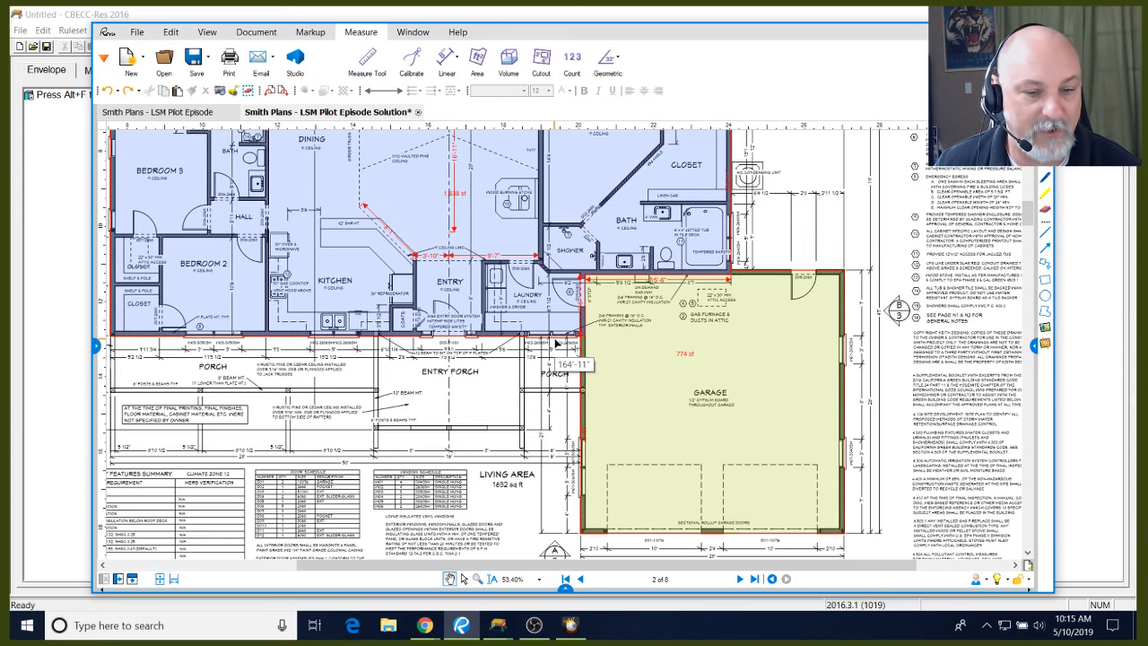
pyautogui.scroll(1, 555, 344)
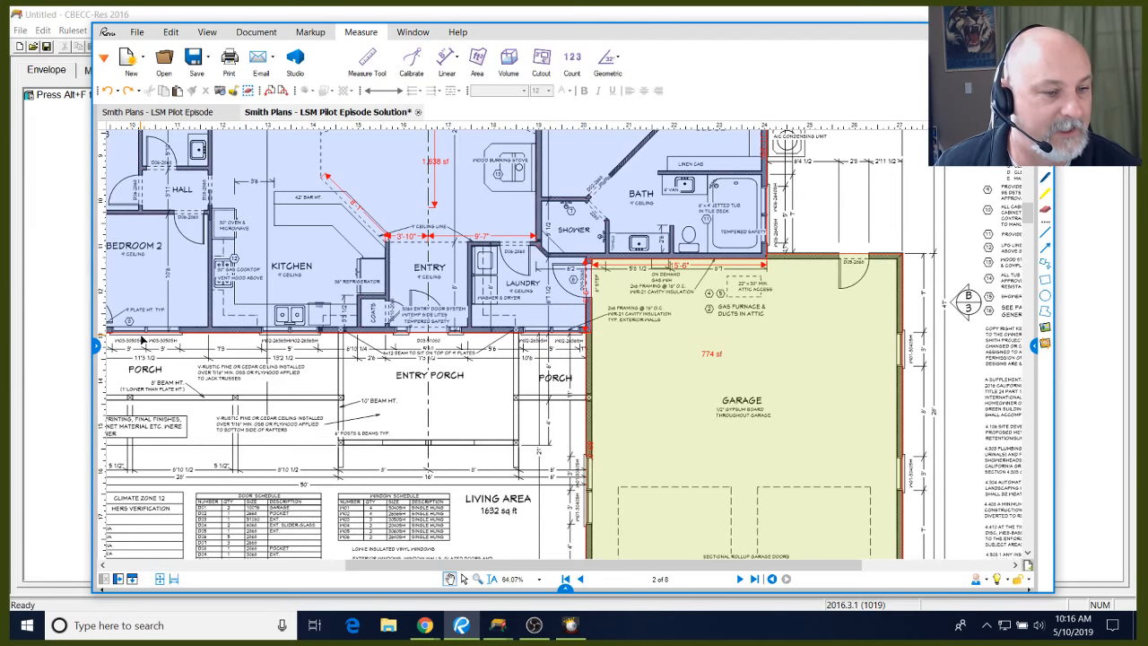
pyautogui.moveTo(141, 337)
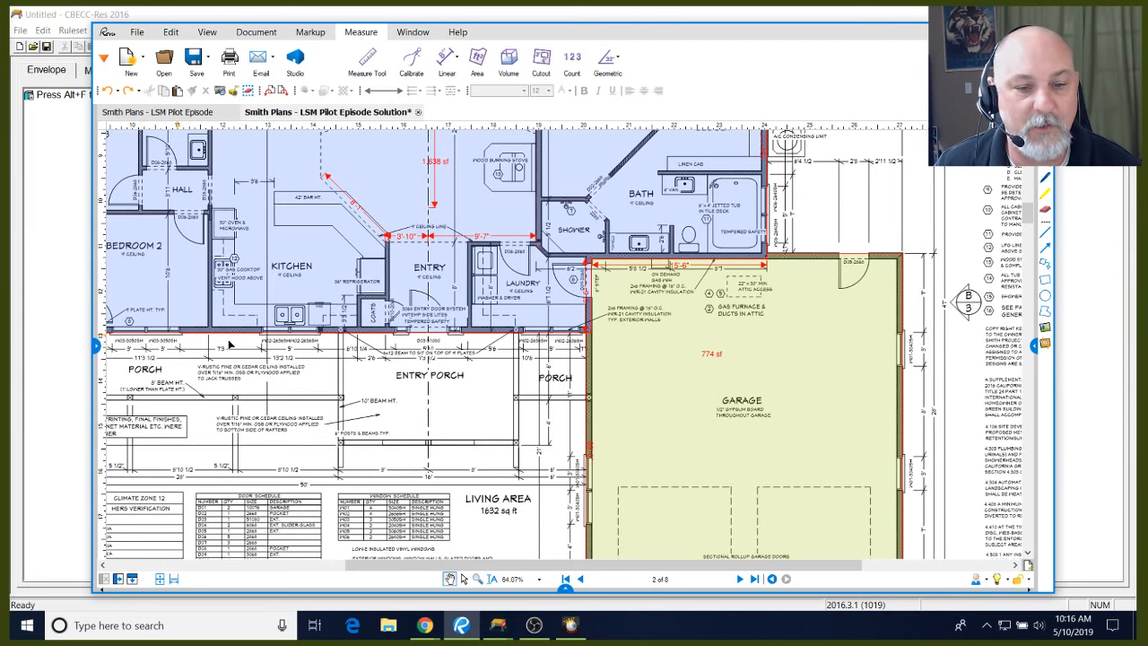
pyautogui.scroll(1, 426, 391)
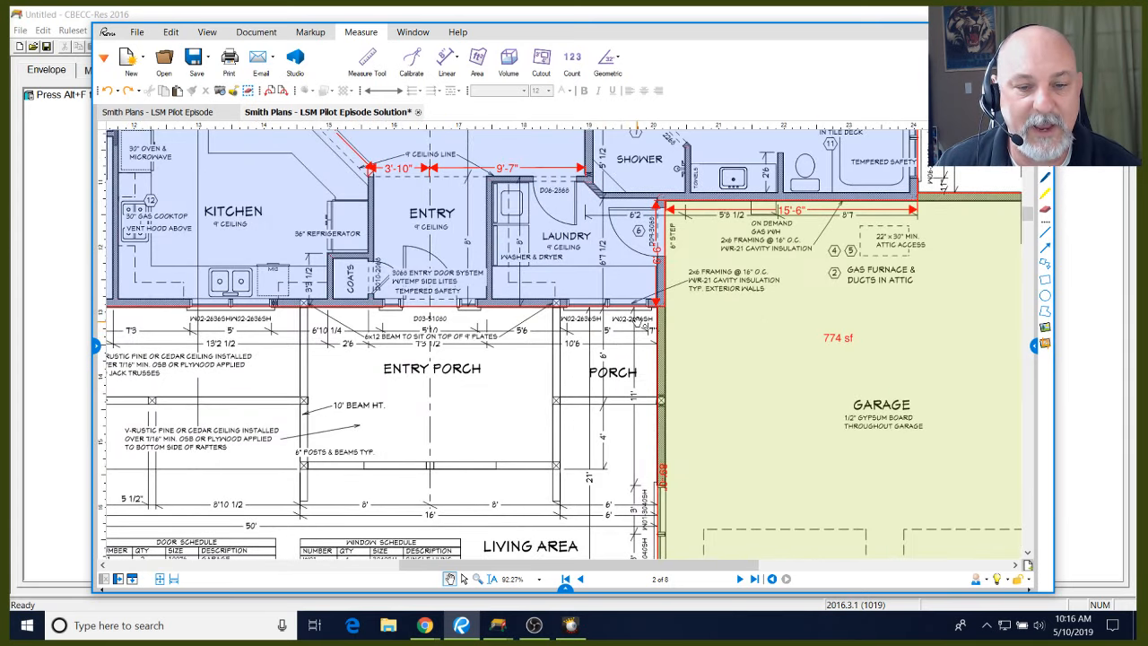
pyautogui.scroll(3, 637, 321)
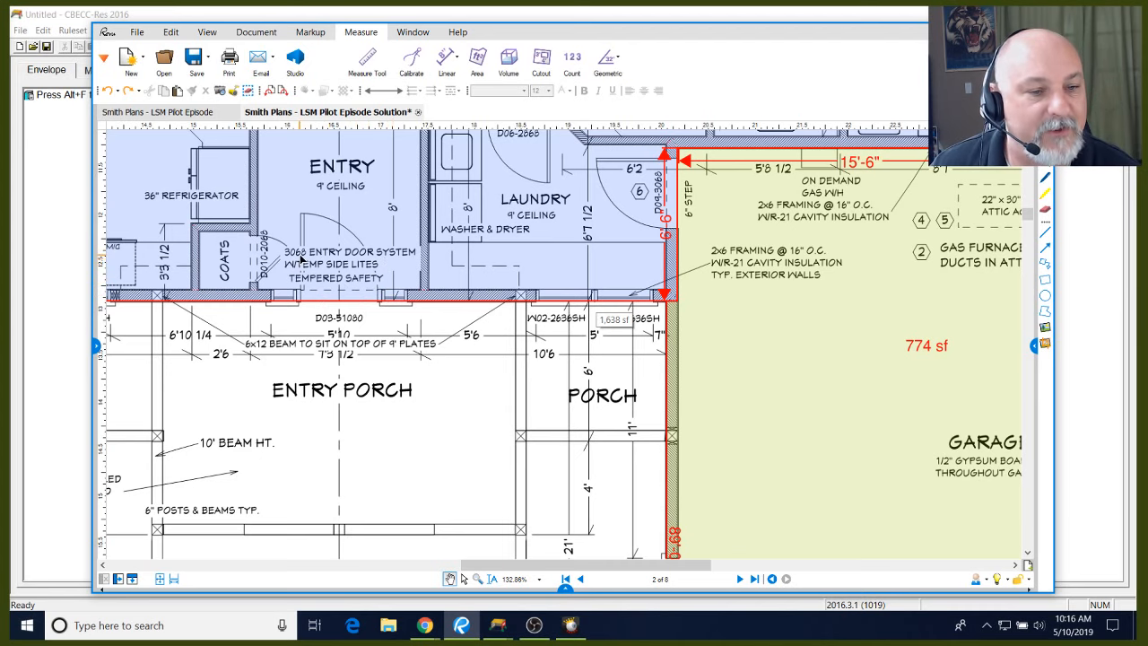
pyautogui.click(301, 259)
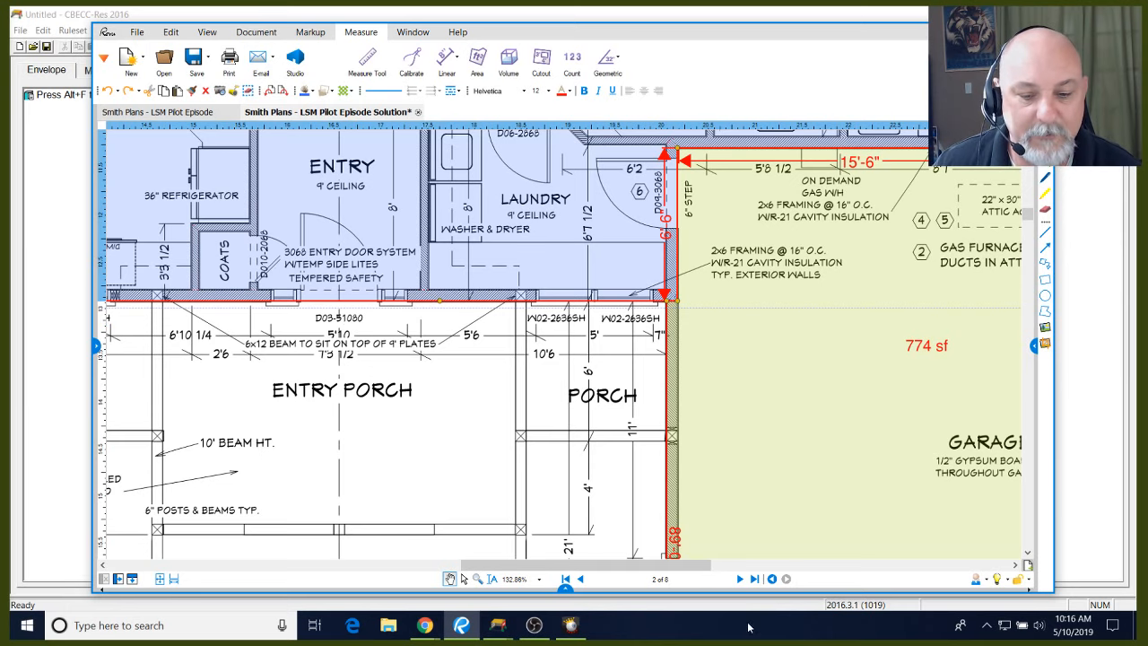
# Go to sheet 3 and examine the entry door, side lites and transom on the front elevation
pyautogui.click(739, 579)
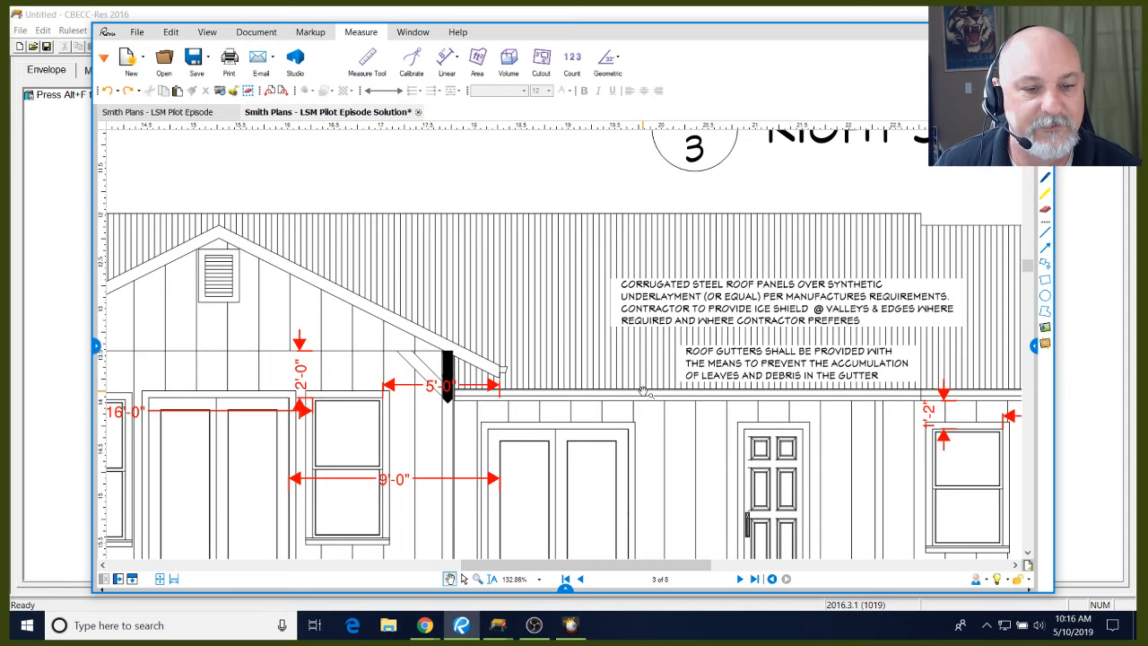
pyautogui.scroll(-5, 643, 392)
pyautogui.scroll(4, 520, 196)
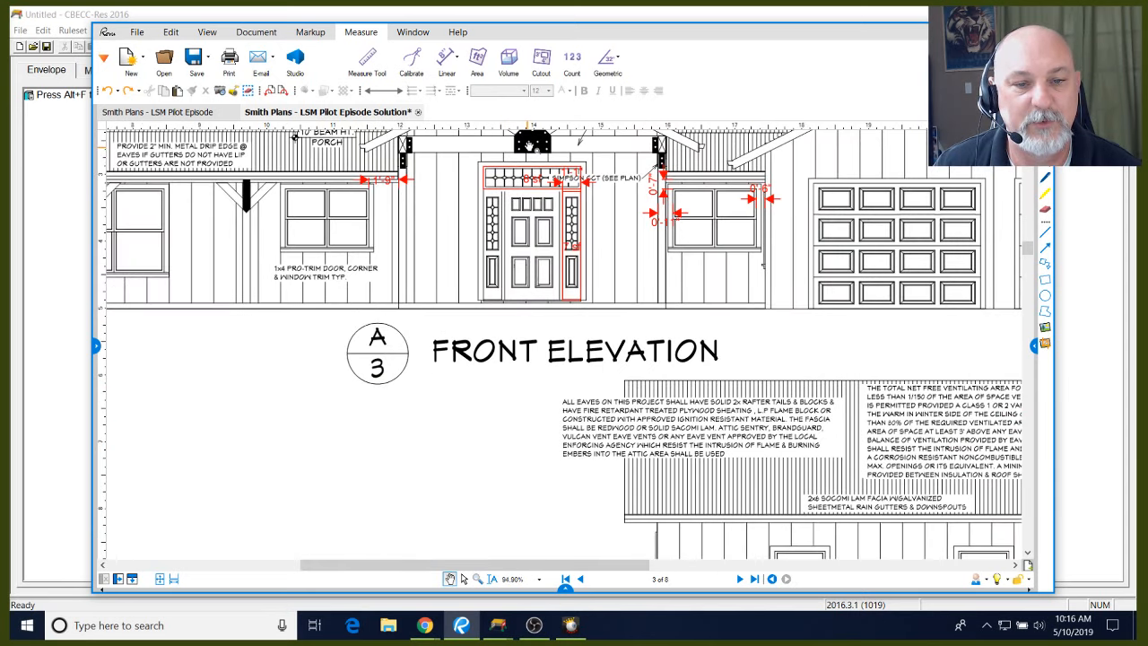
pyautogui.scroll(3, 531, 144)
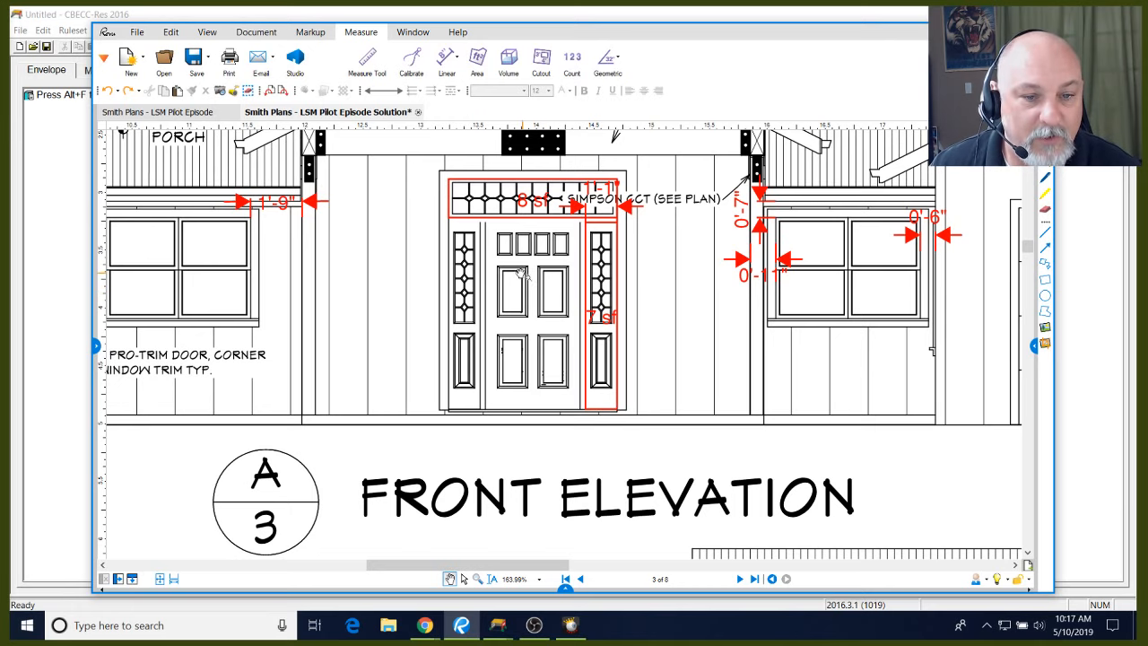
# Measure the entry door's width on the front elevation with the Length tool, and go back to the previous sheet
pyautogui.click(447, 59)
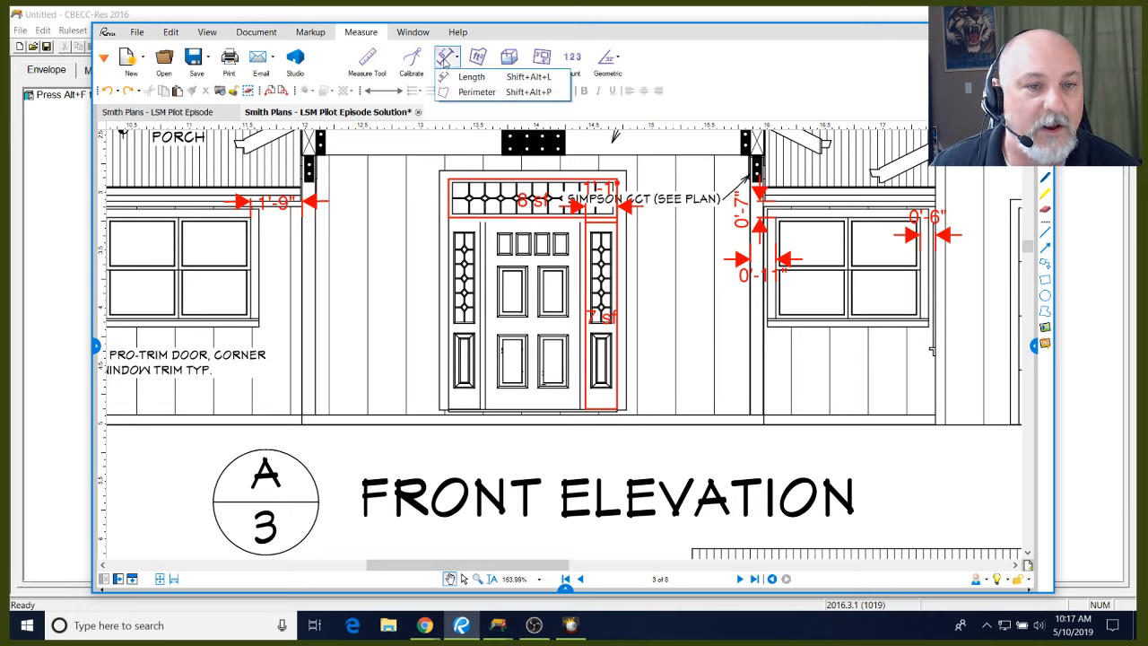
pyautogui.click(463, 78)
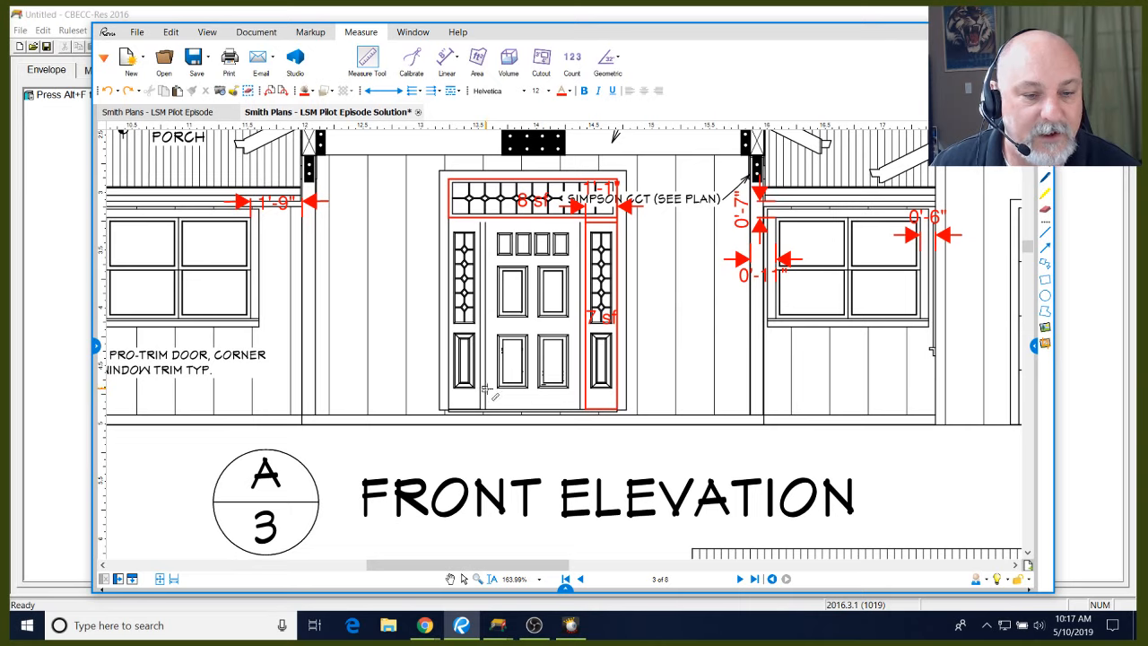
pyautogui.click(498, 387)
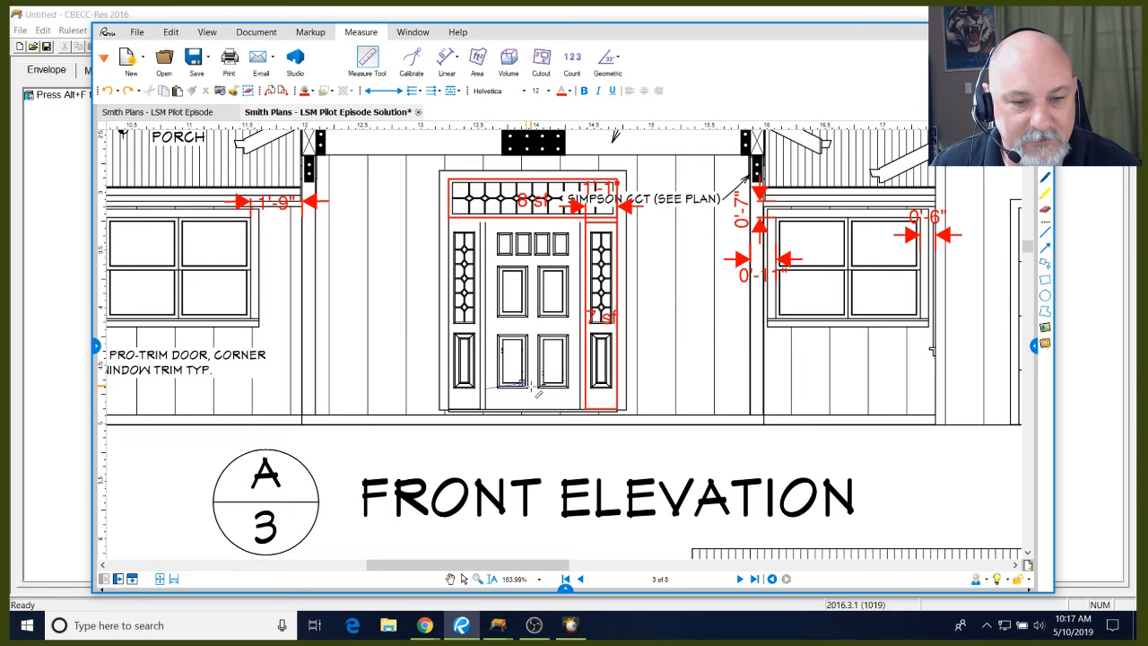
pyautogui.click(580, 389)
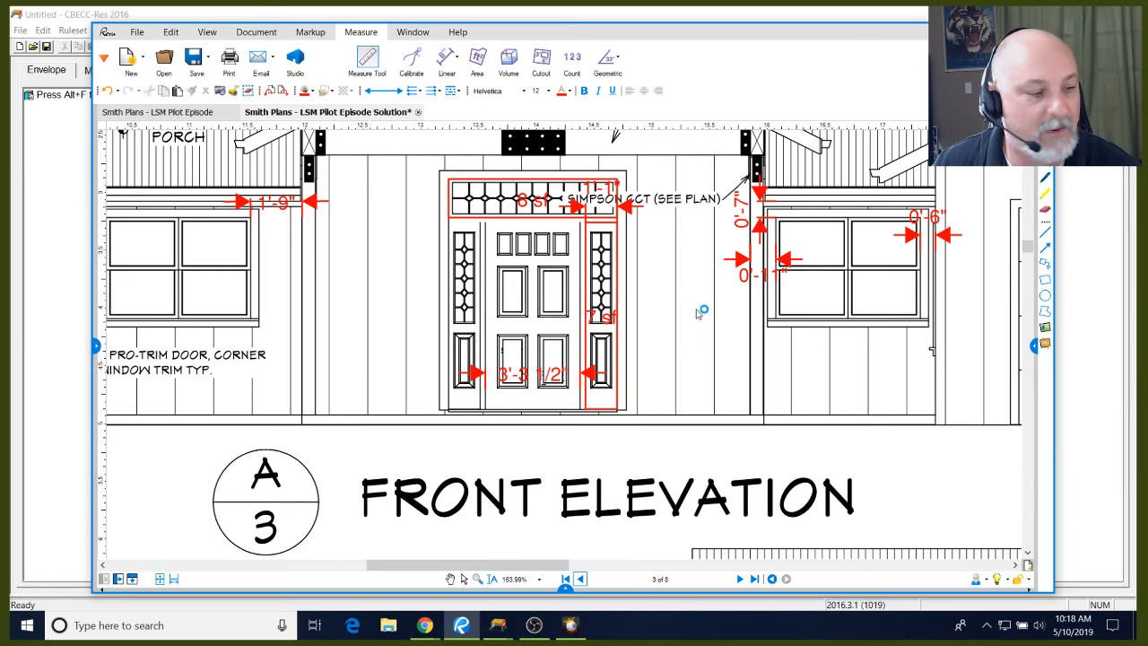
pyautogui.click(581, 581)
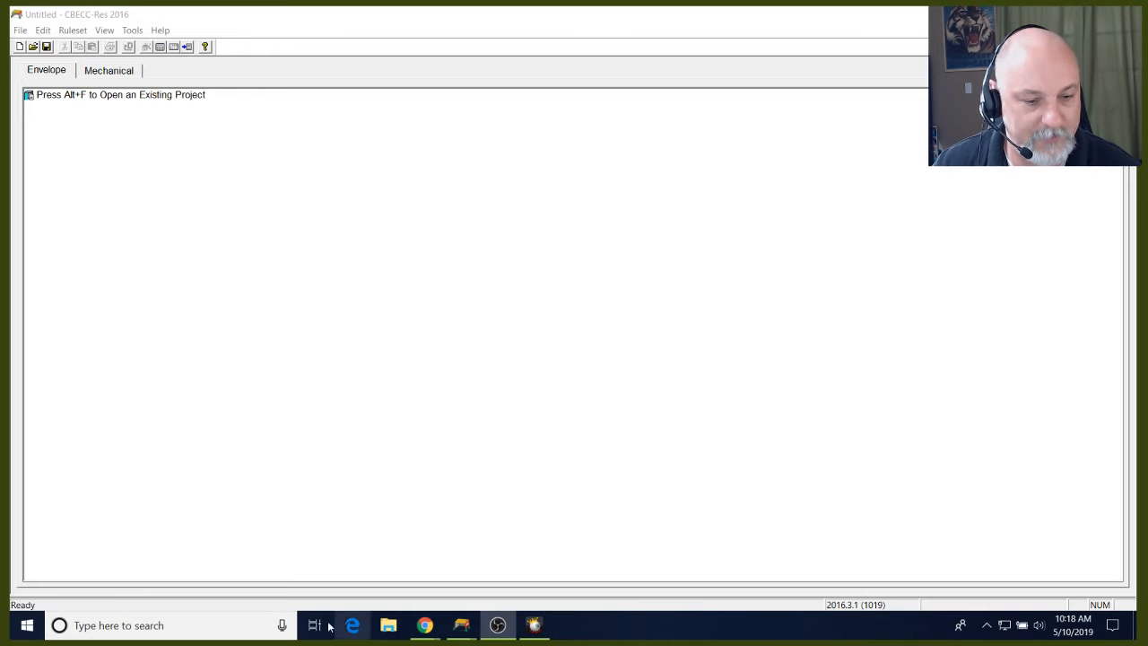
# Open File Explorer and move its window to the second monitor to find the Smith plans file
pyautogui.click(389, 625)
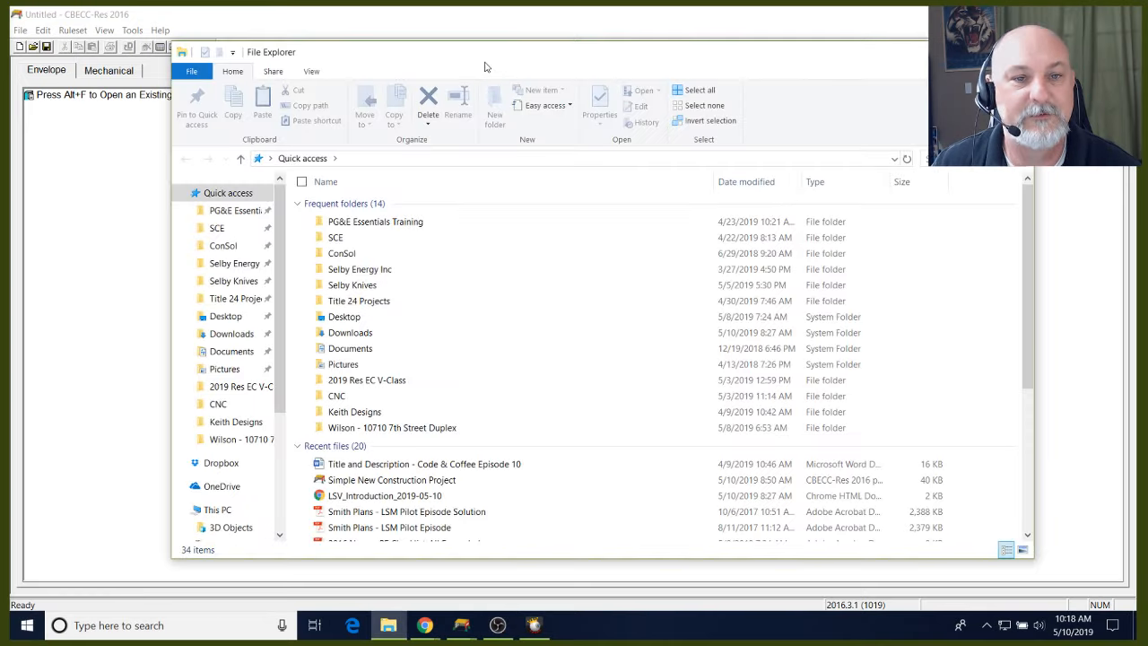
pyautogui.moveTo(486, 64); pyautogui.dragTo(0, 67)
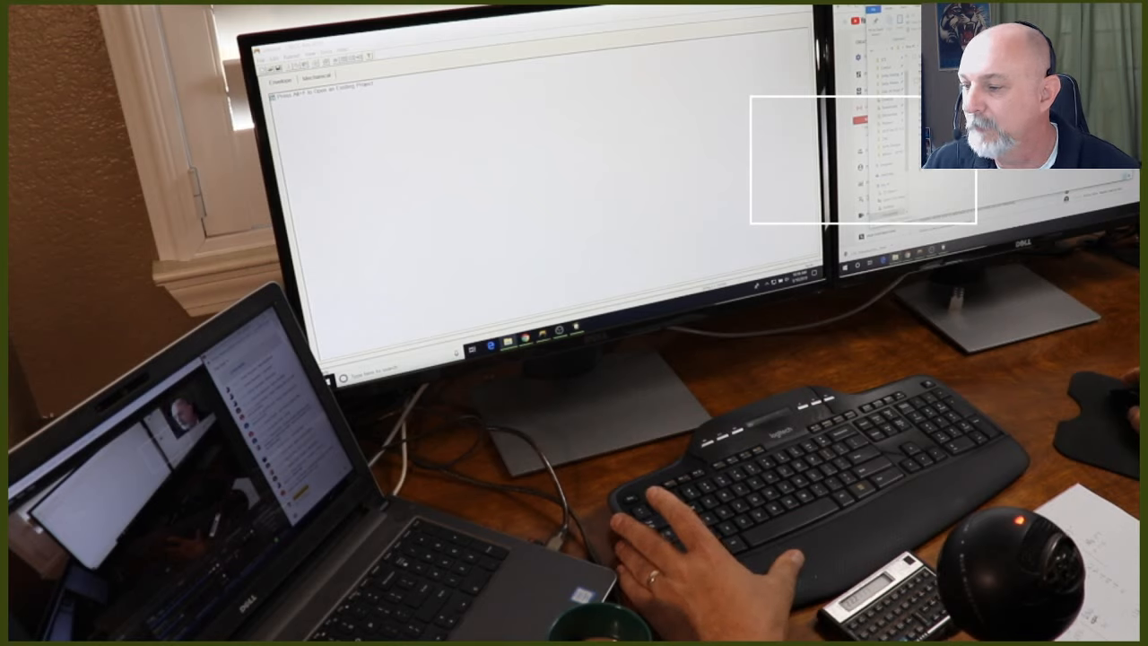
pyautogui.rightClick(886, 214)
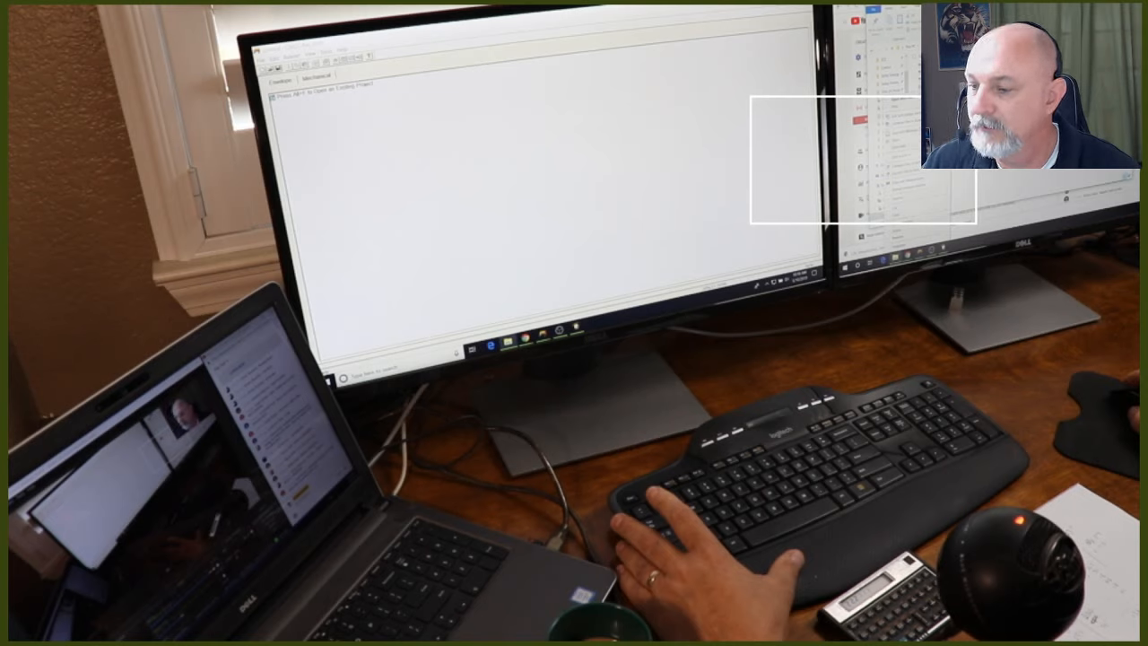
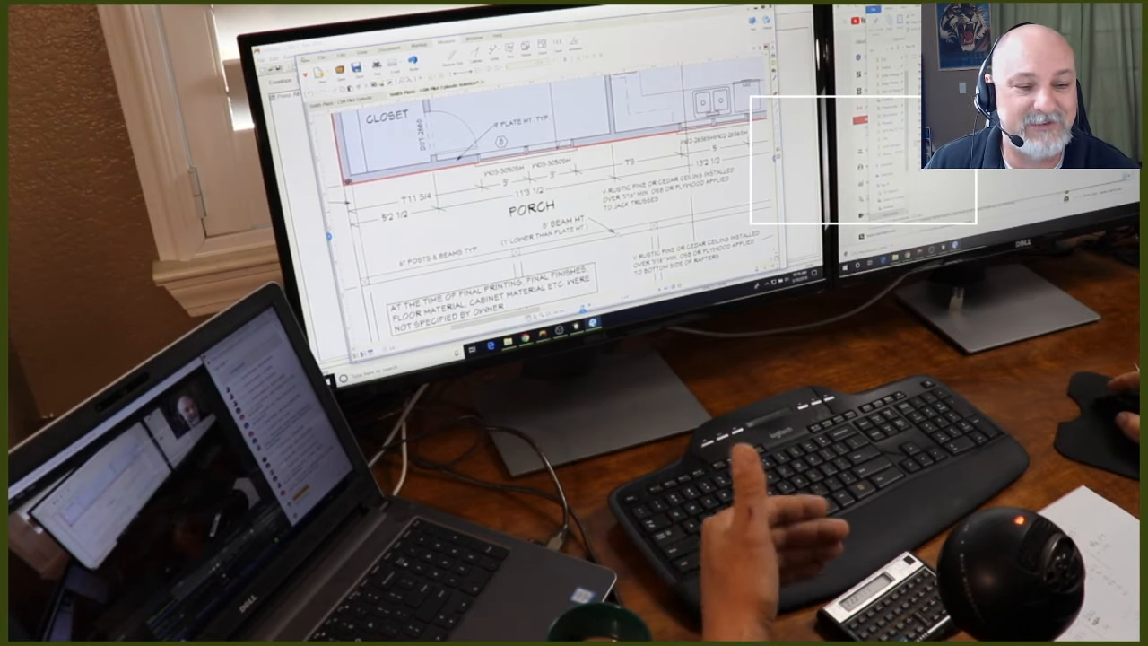
# Examine the house floor plan again, from the front porch walls to the bedrooms, dining area and great room
pyautogui.scroll(-1, 607, 224)
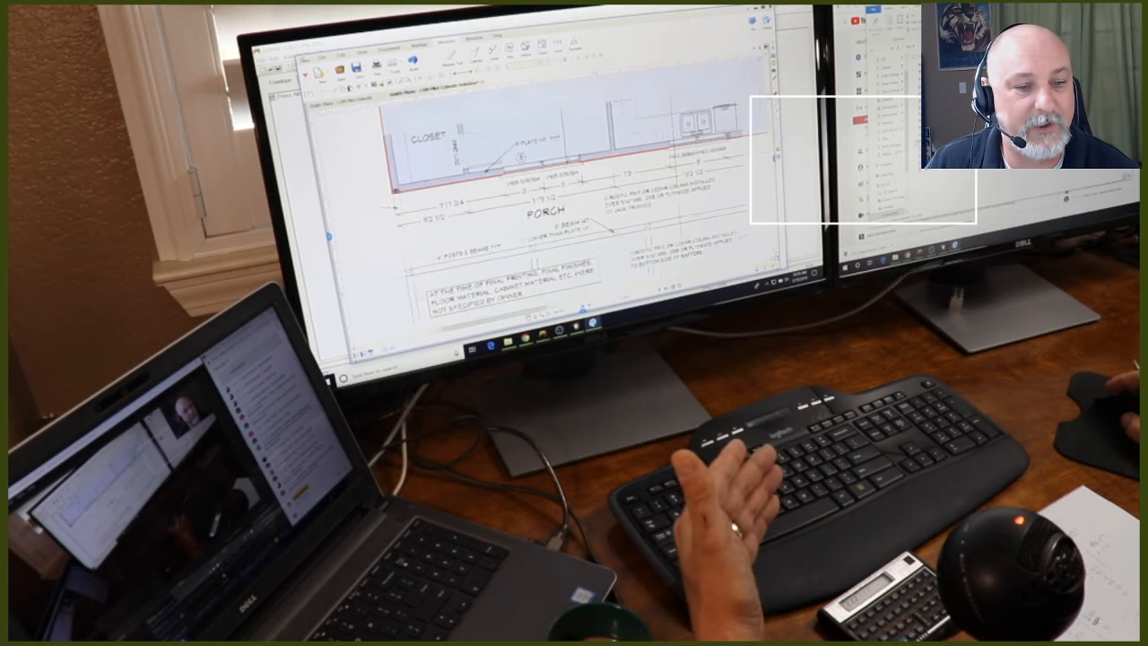
pyautogui.scroll(-1, 603, 229)
pyautogui.scroll(-2, 592, 161)
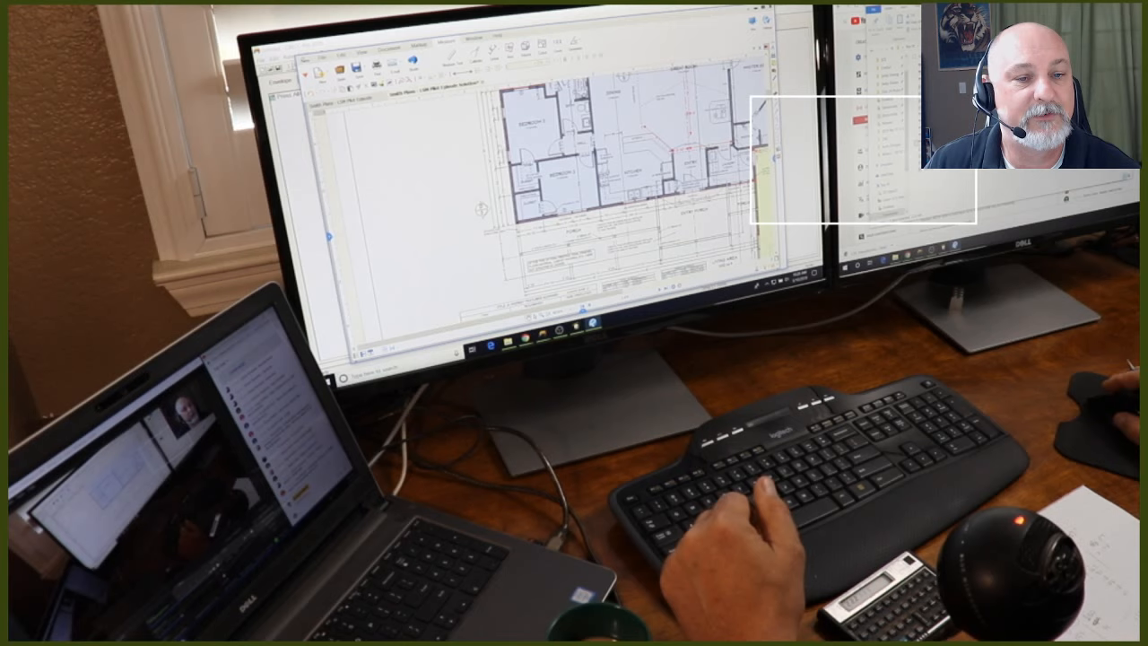
pyautogui.moveTo(628, 143); pyautogui.dragTo(615, 184)
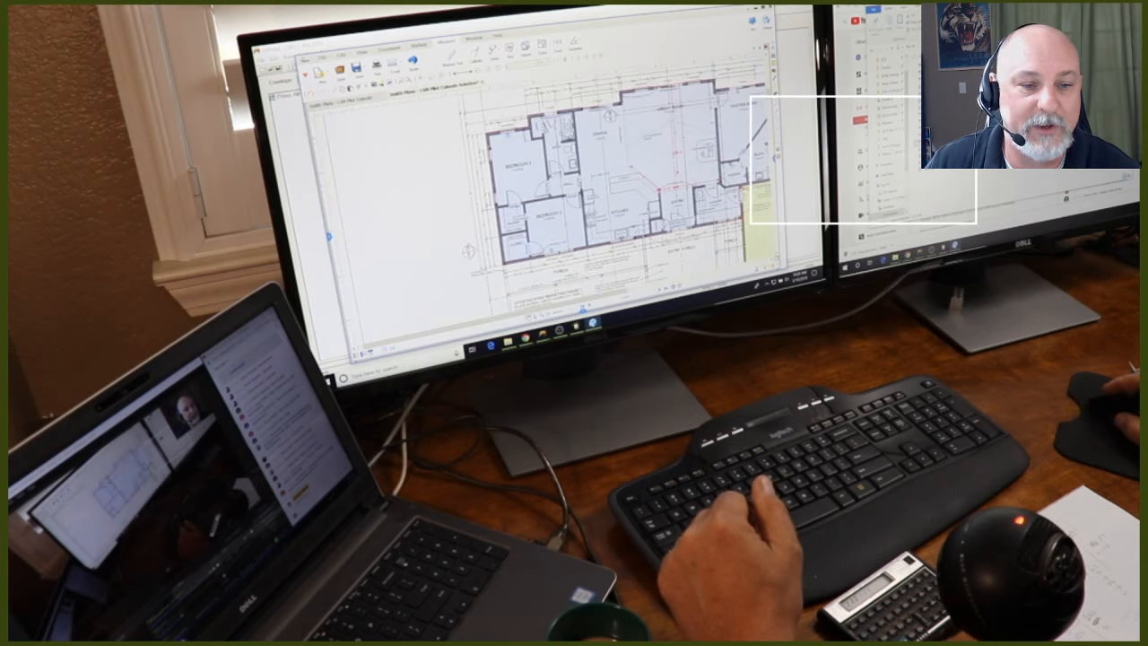
pyautogui.scroll(2, 457, 193)
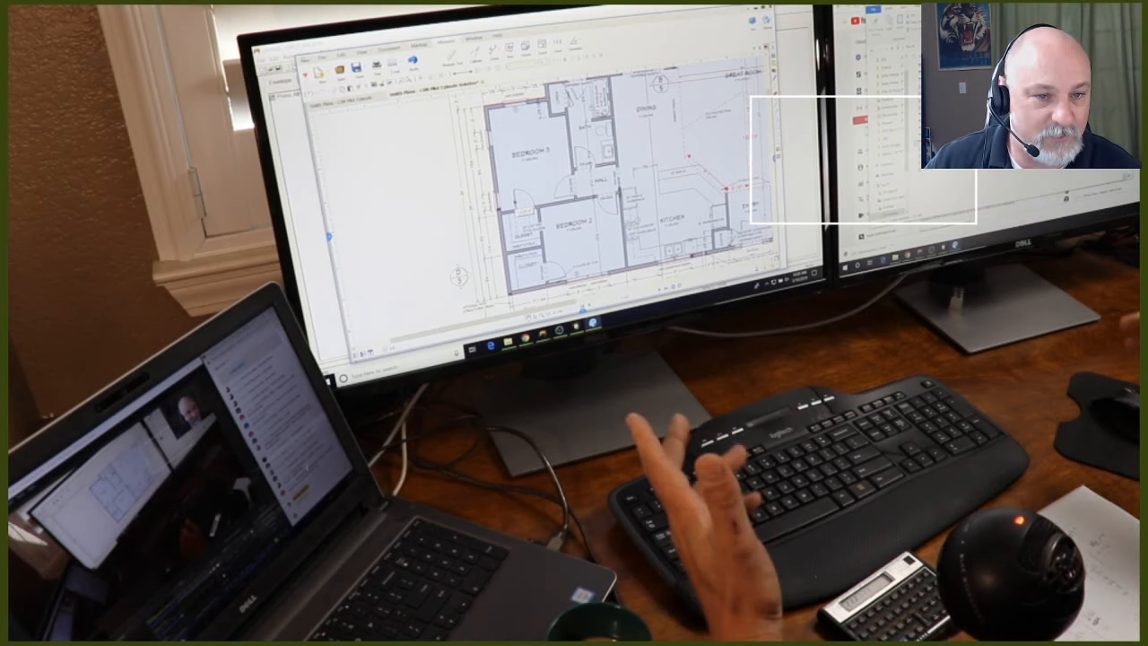
pyautogui.scroll(-2, 628, 189)
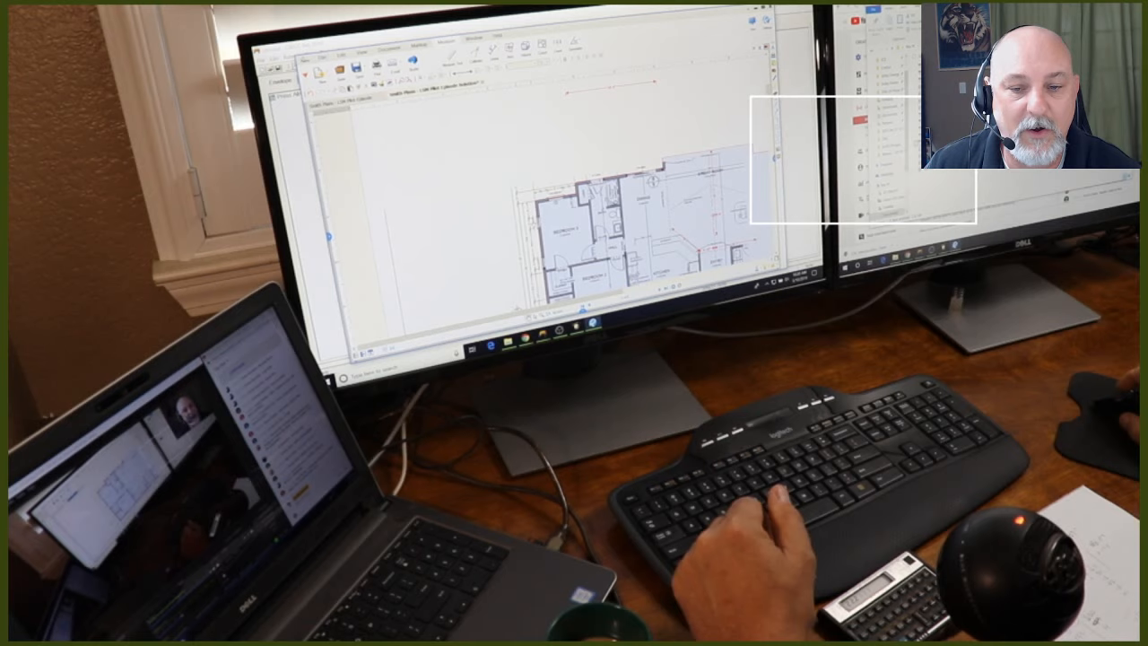
pyautogui.scroll(2, 752, 226)
pyautogui.scroll(-1, 632, 227)
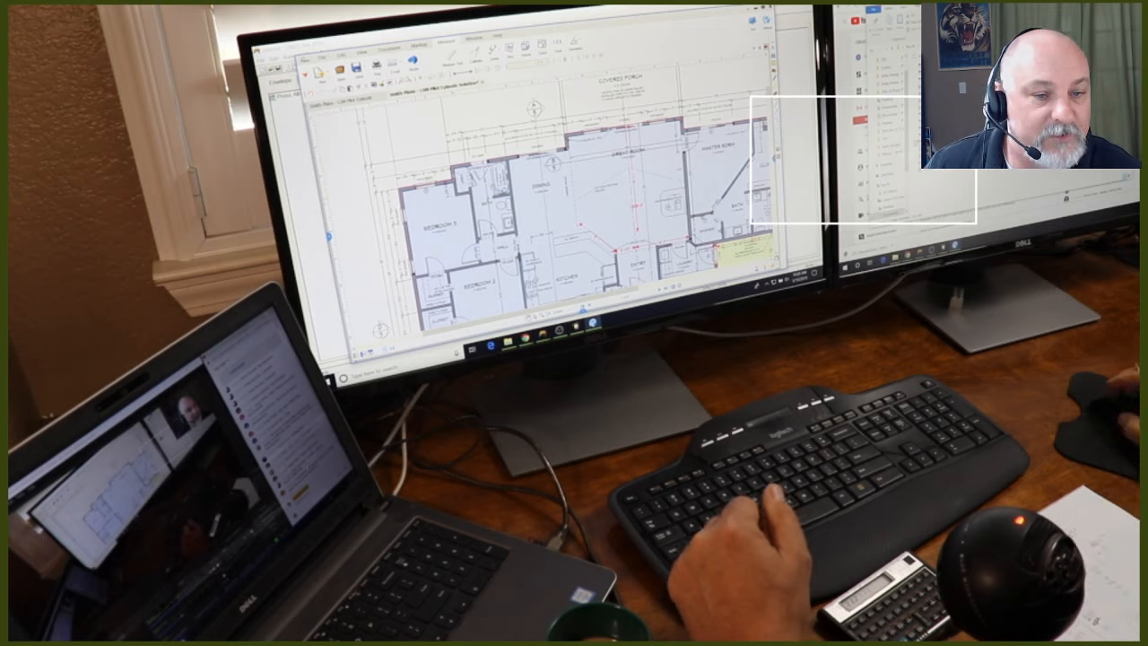
pyautogui.scroll(1, 547, 215)
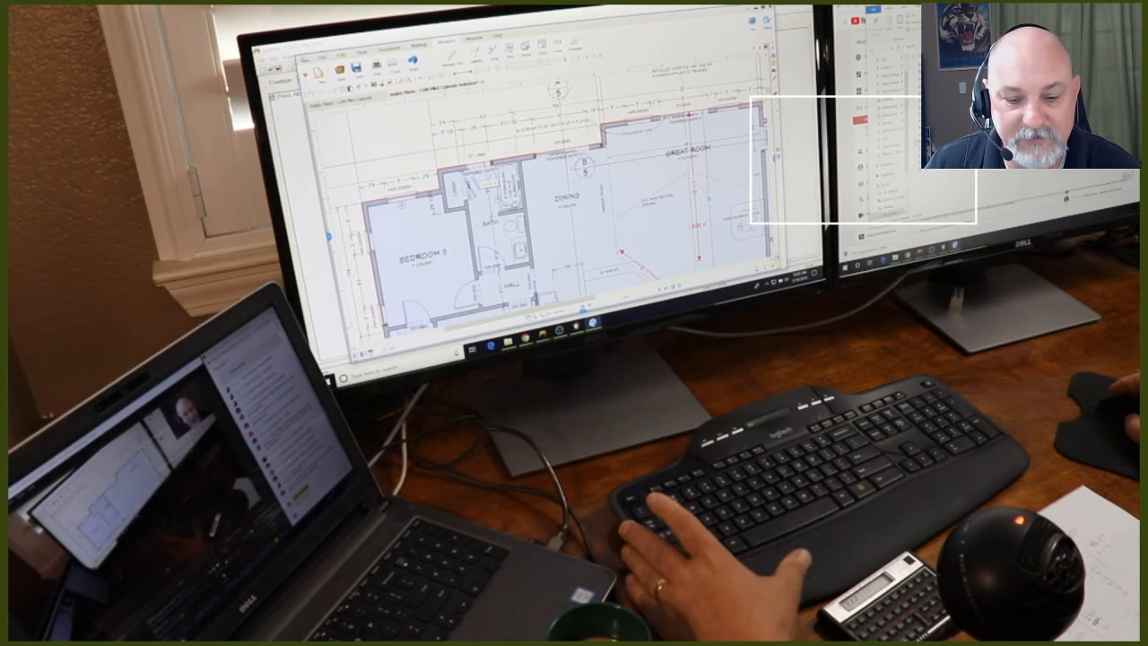
# Examine the windows and doors of the rear elevation on sheet 3, and go back to the floor plan on page 2
pyautogui.scroll(-1, 484, 178)
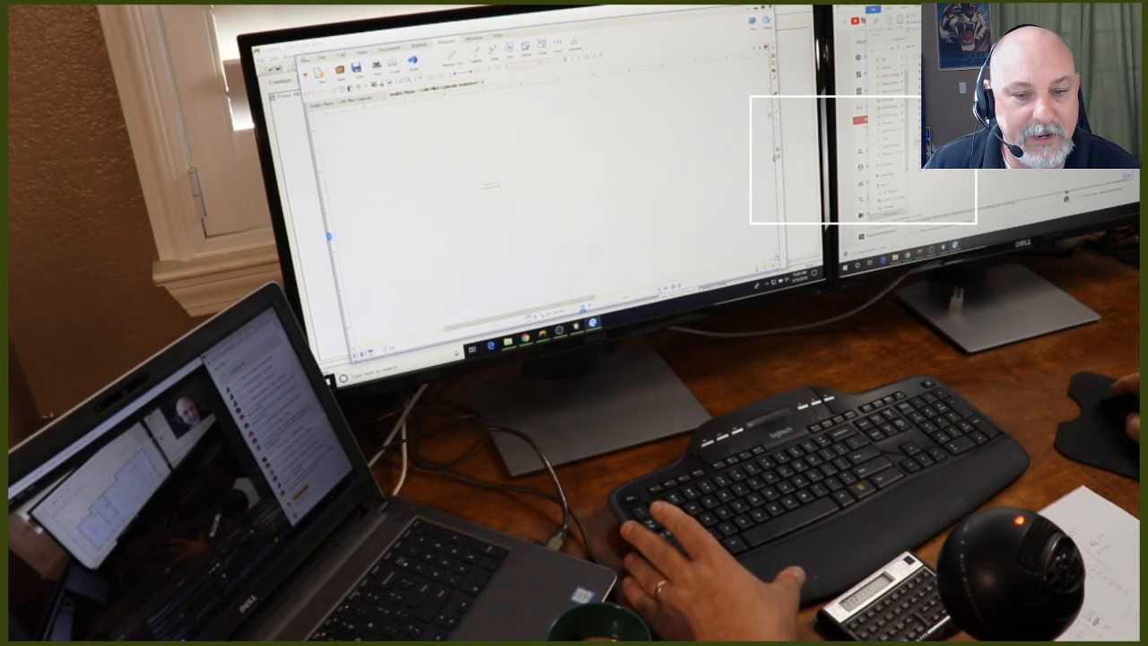
pyautogui.scroll(-3, 484, 178)
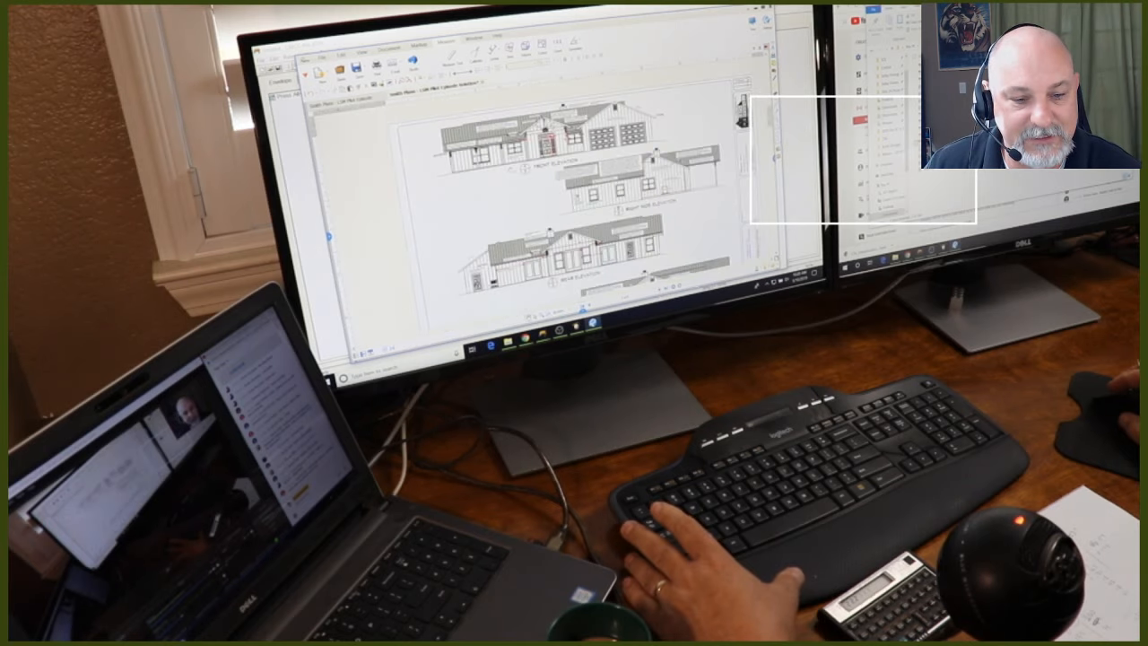
pyautogui.scroll(5, 636, 258)
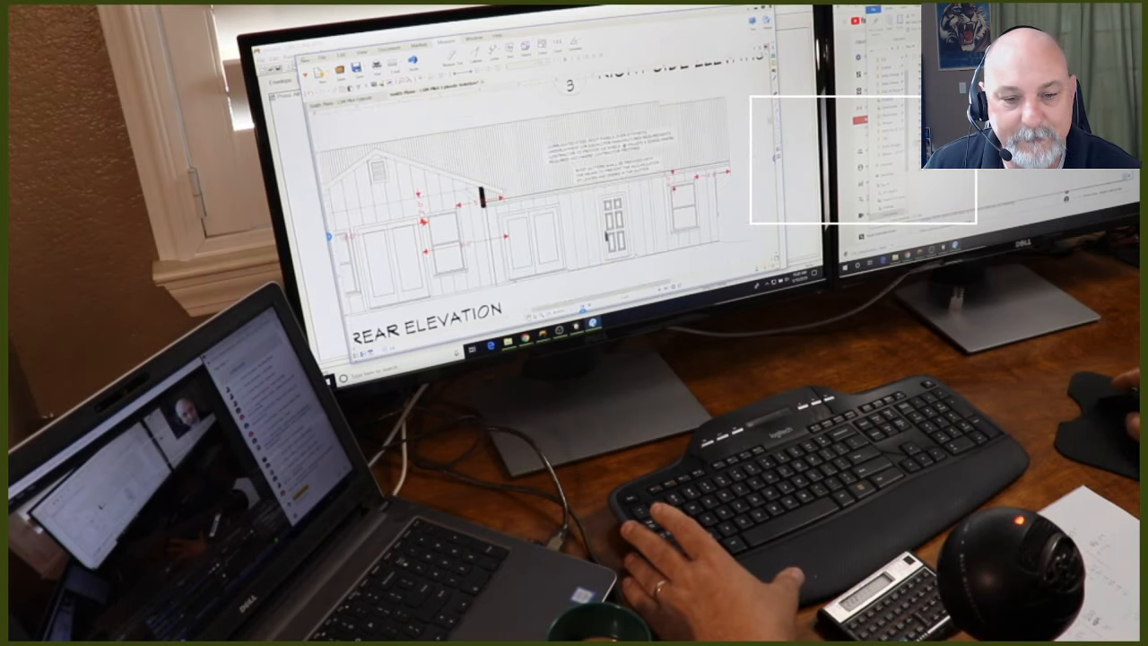
pyautogui.scroll(2, 483, 197)
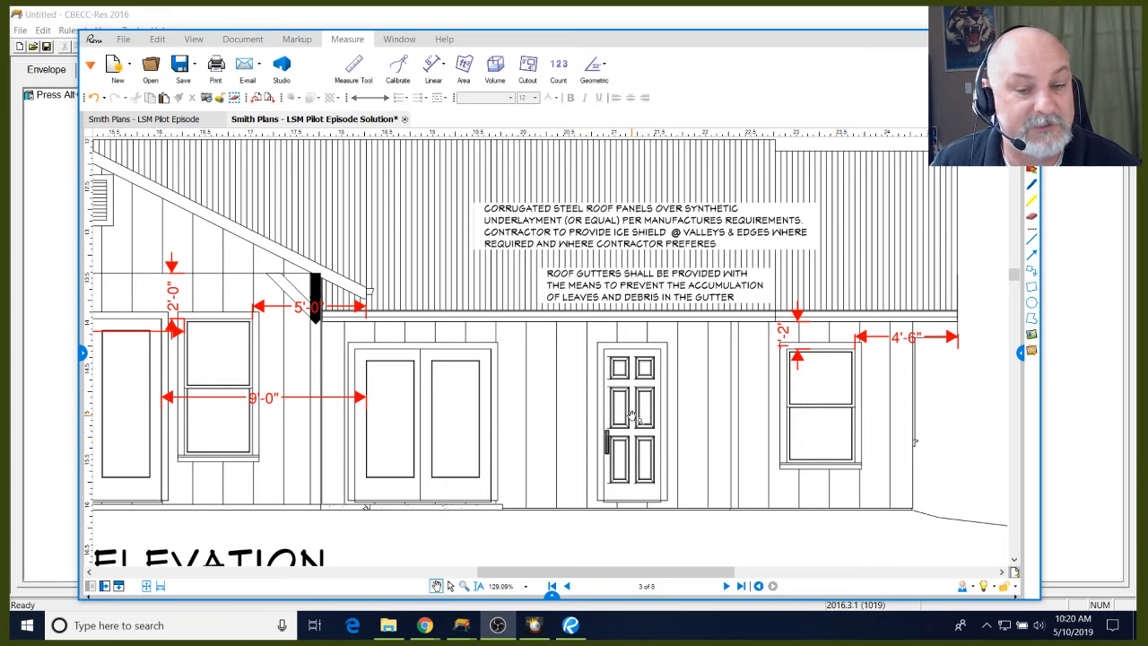
pyautogui.click(566, 585)
# Examine the floor plan's exterior walls, windows and doors from bedroom 3 past the great room to the master bedroom, bath and garage
pyautogui.scroll(-3, 797, 442)
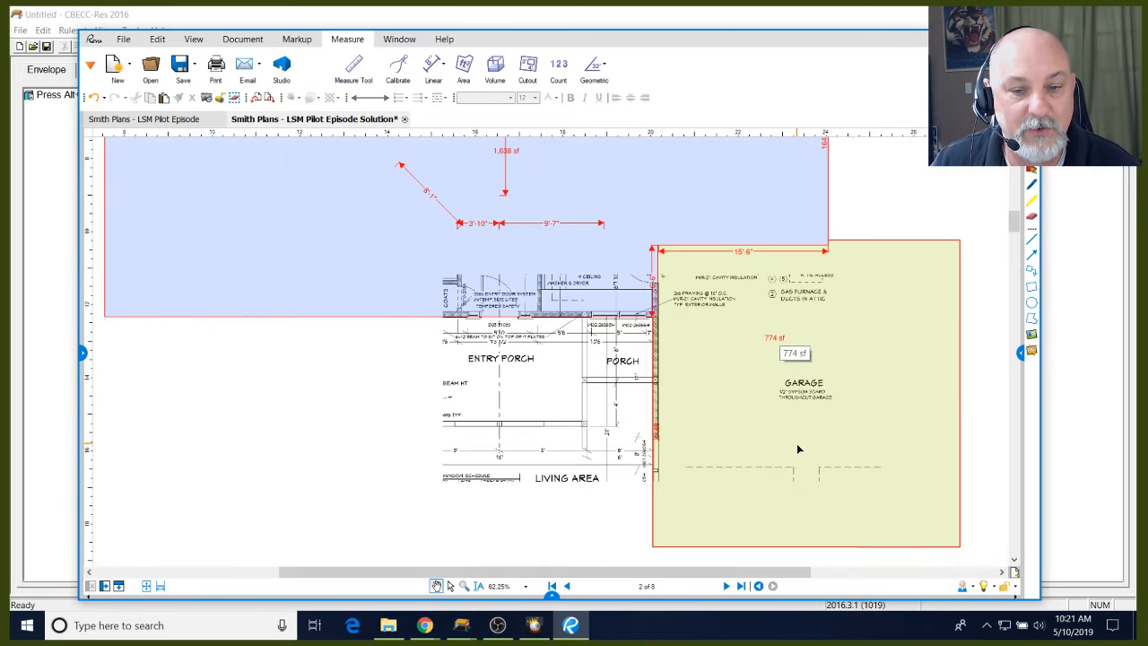
pyautogui.scroll(3, 426, 230)
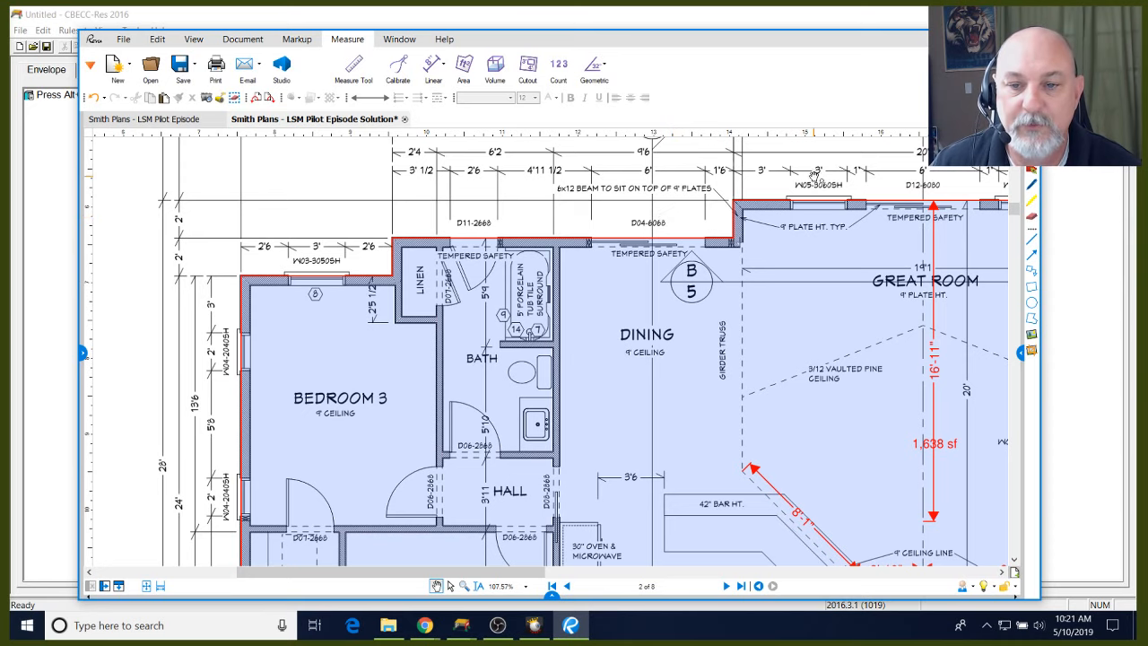
pyautogui.scroll(-1, 834, 183)
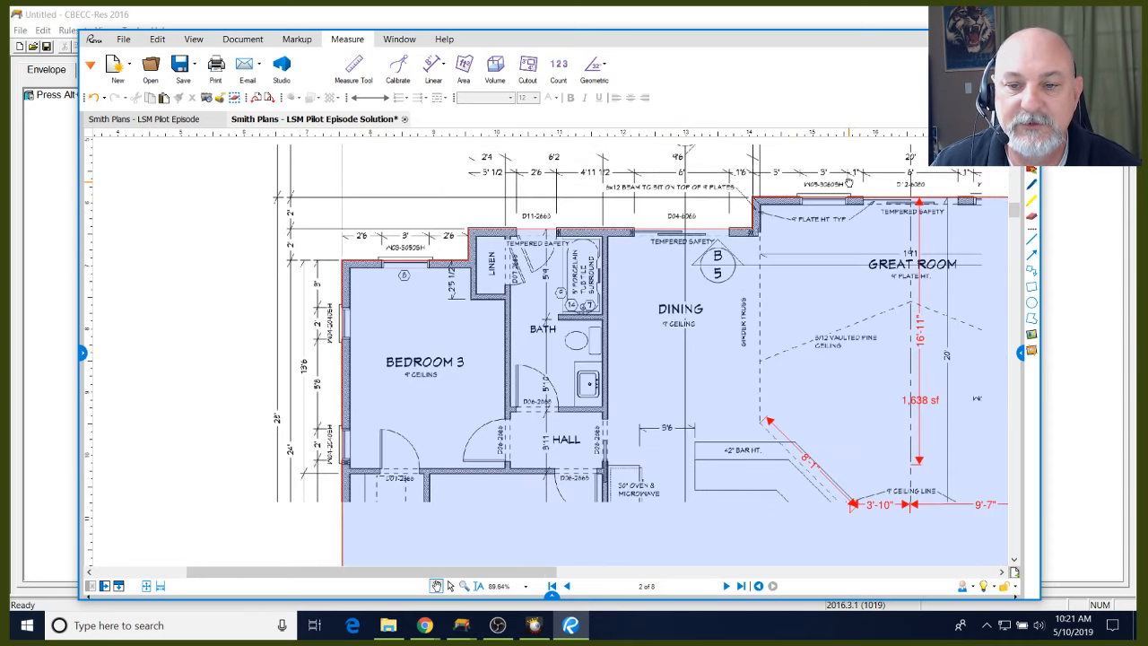
pyautogui.moveTo(645, 215); pyautogui.dragTo(875, 267)
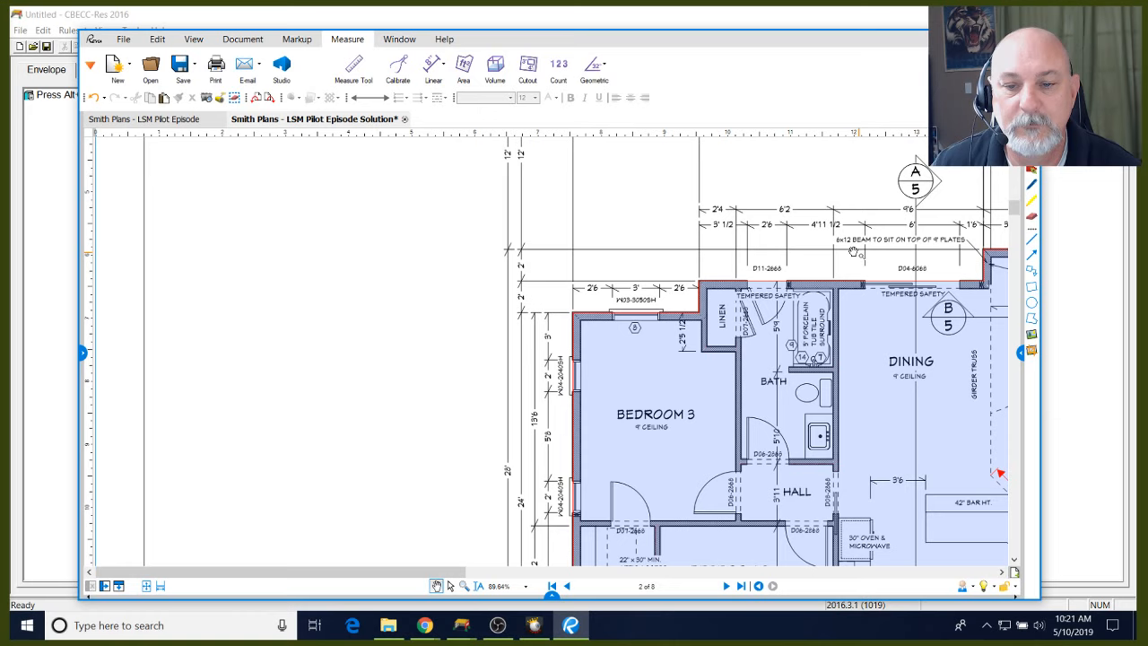
pyautogui.moveTo(853, 252); pyautogui.dragTo(429, 278)
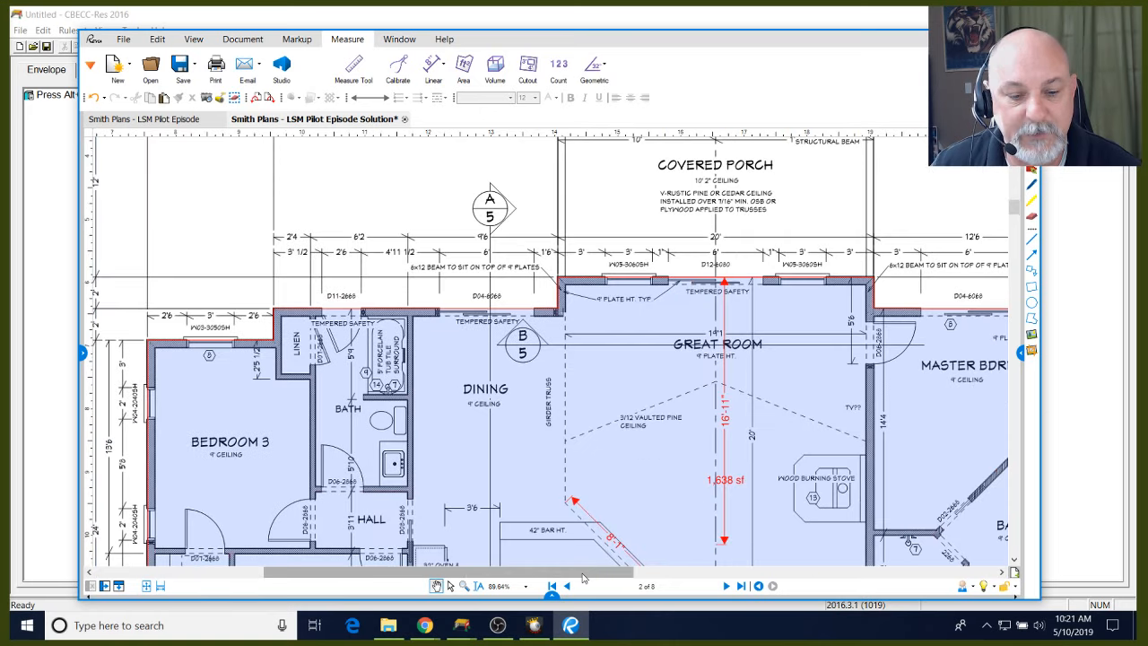
pyautogui.moveTo(582, 571); pyautogui.dragTo(652, 572)
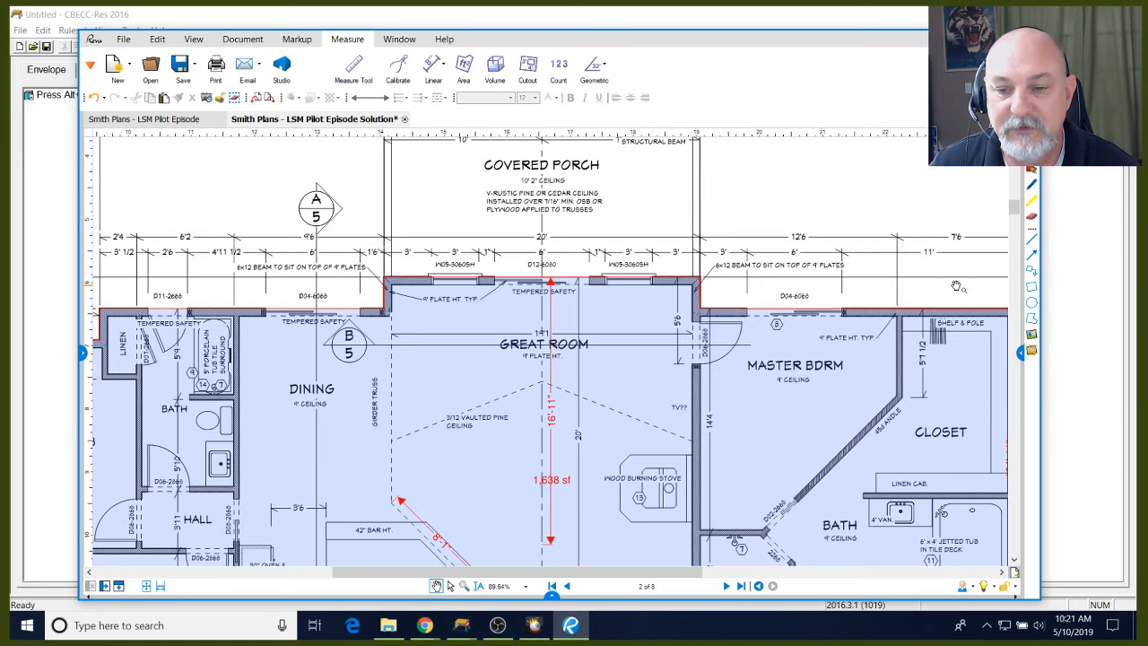
pyautogui.moveTo(957, 286); pyautogui.dragTo(832, 276)
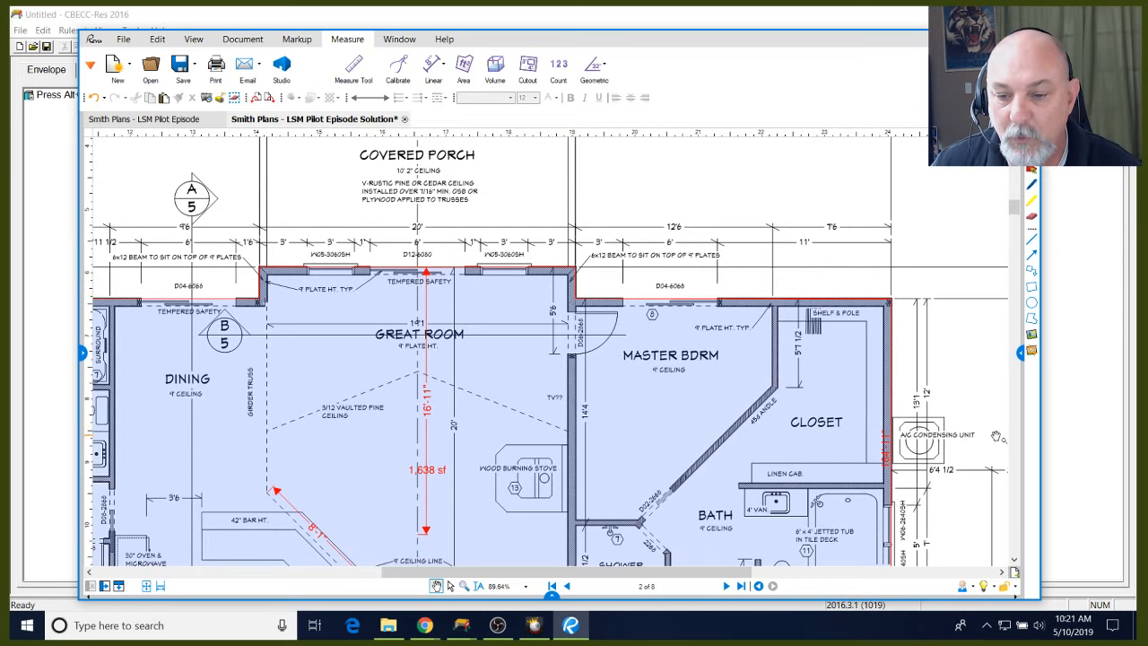
pyautogui.moveTo(956, 302); pyautogui.dragTo(931, 224)
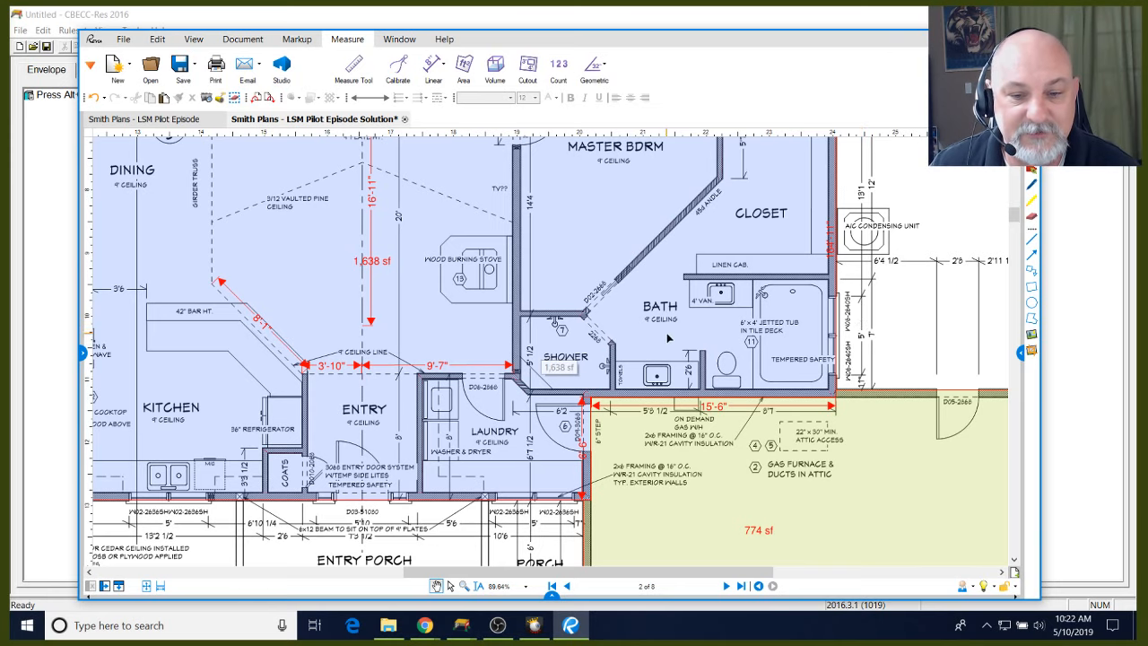
pyautogui.scroll(-1, 870, 423)
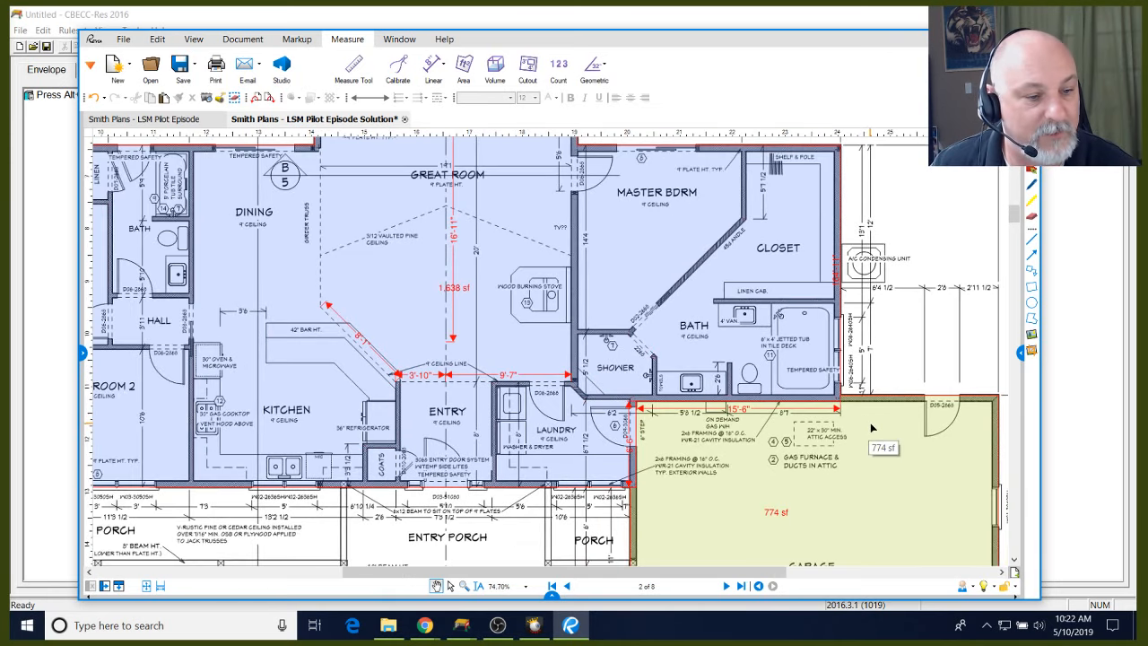
pyautogui.scroll(-2, 869, 423)
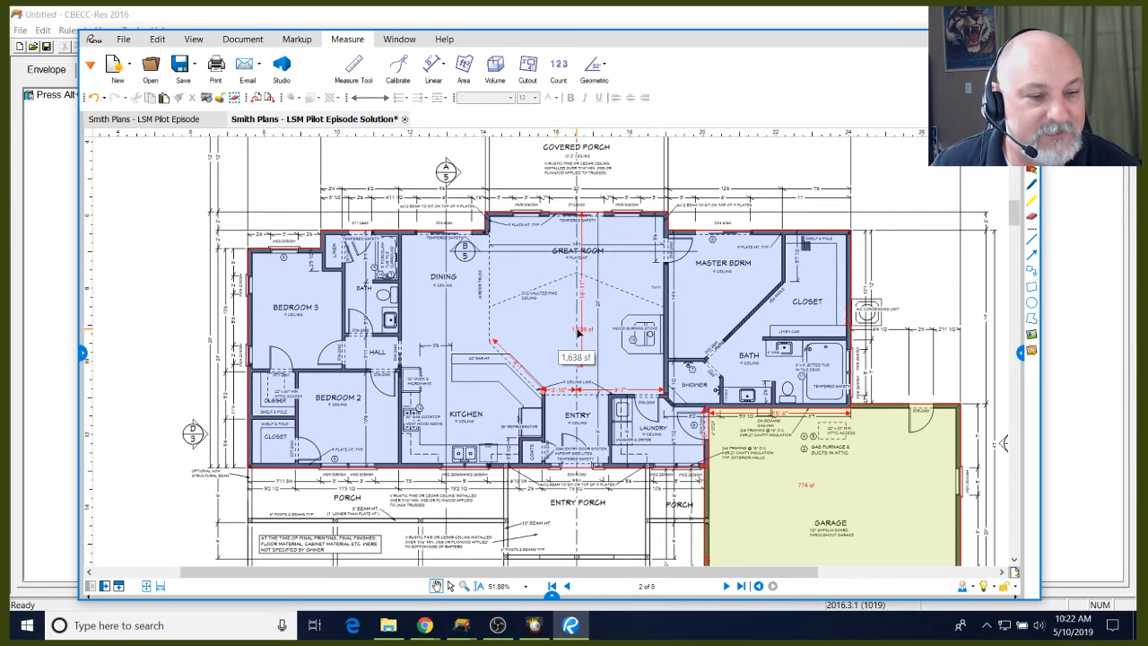
pyautogui.scroll(1, 579, 331)
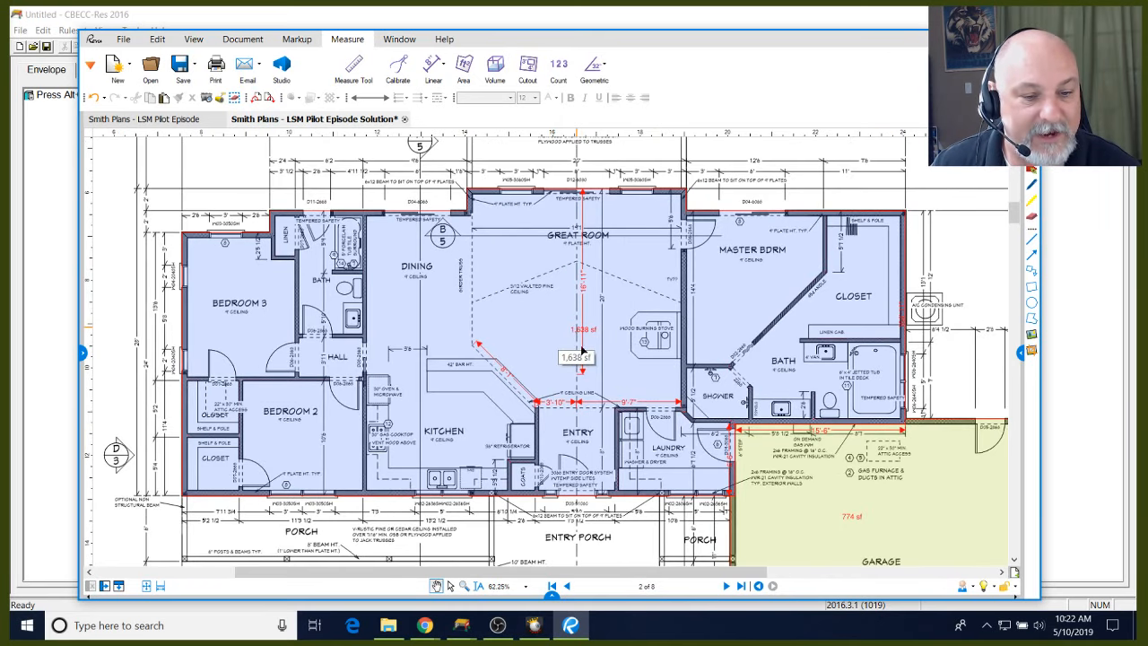
# Look through the elevation, shear wall, section, foundation and roof truss sheets up to page 7
pyautogui.click(726, 585)
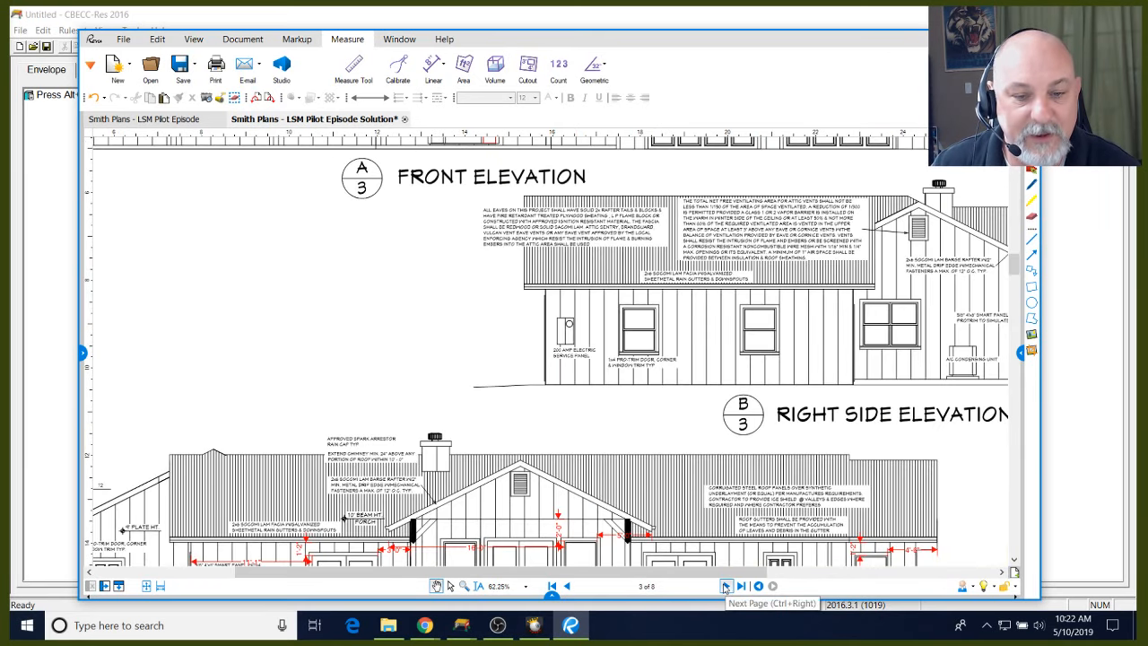
pyautogui.click(727, 585)
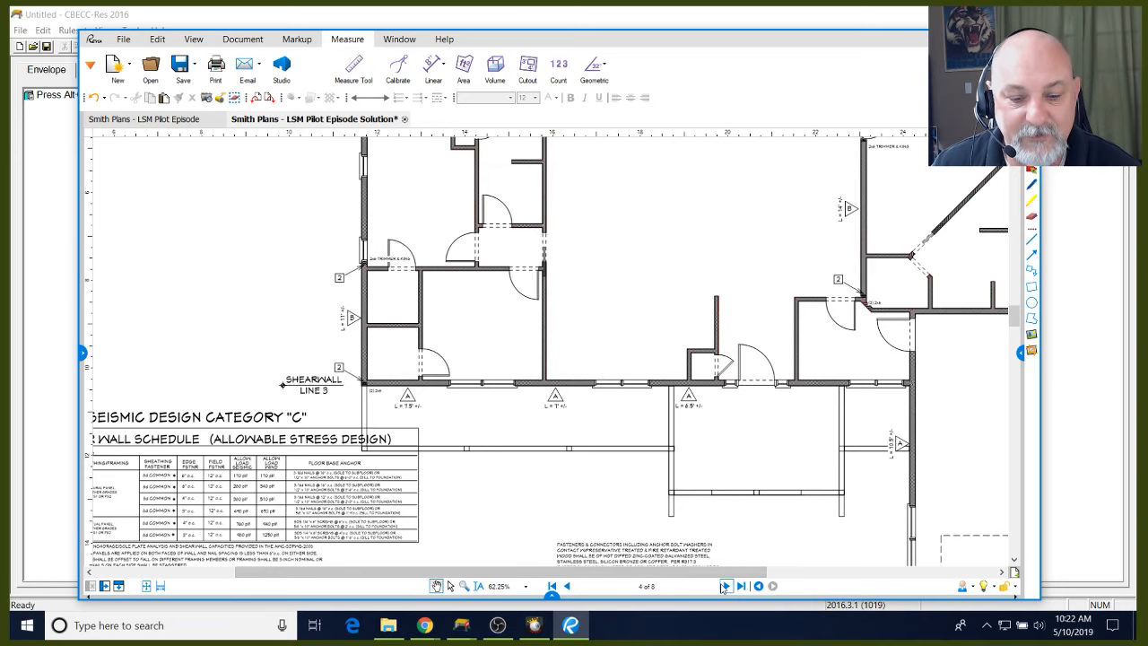
pyautogui.click(728, 584)
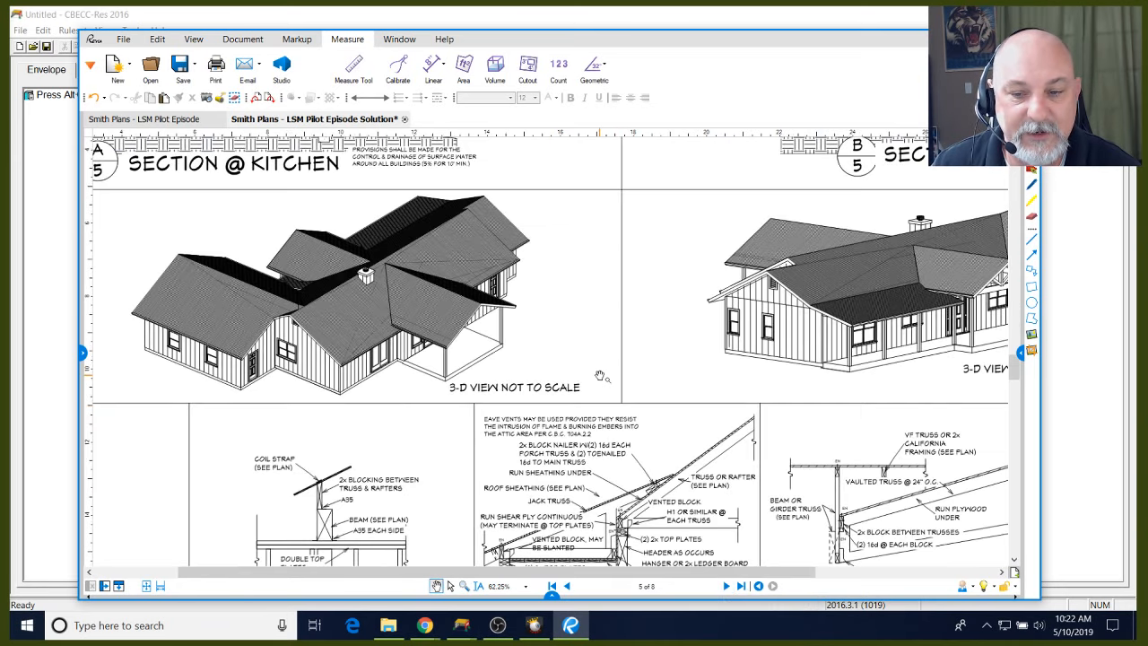
pyautogui.scroll(-1, 605, 381)
pyautogui.click(726, 585)
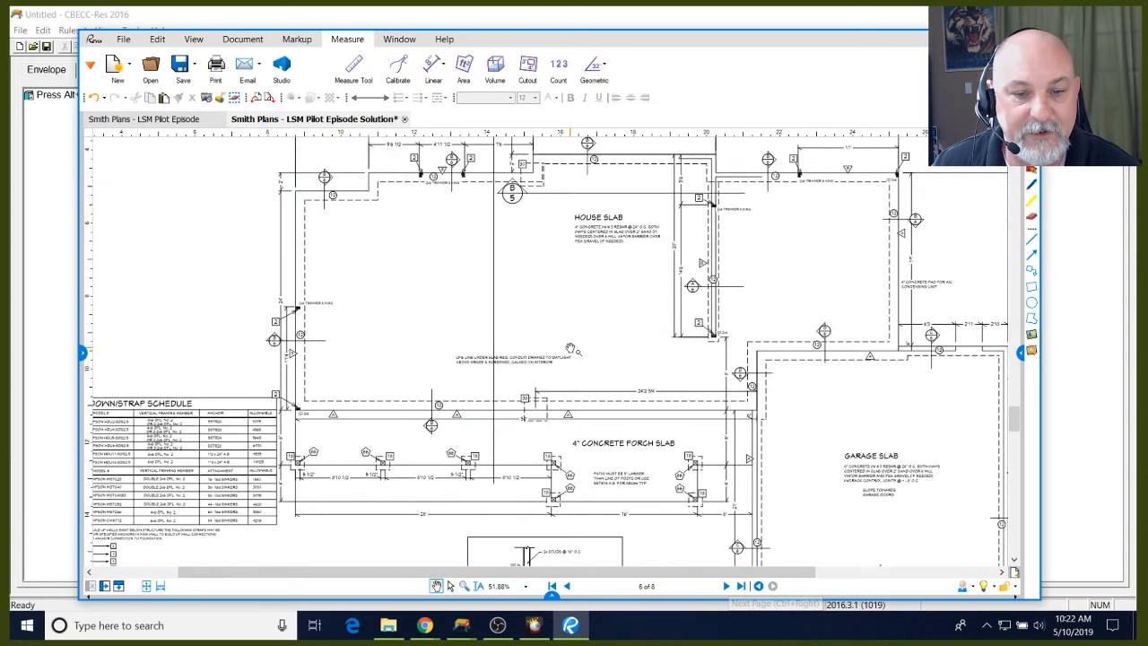
pyautogui.scroll(-3, 570, 348)
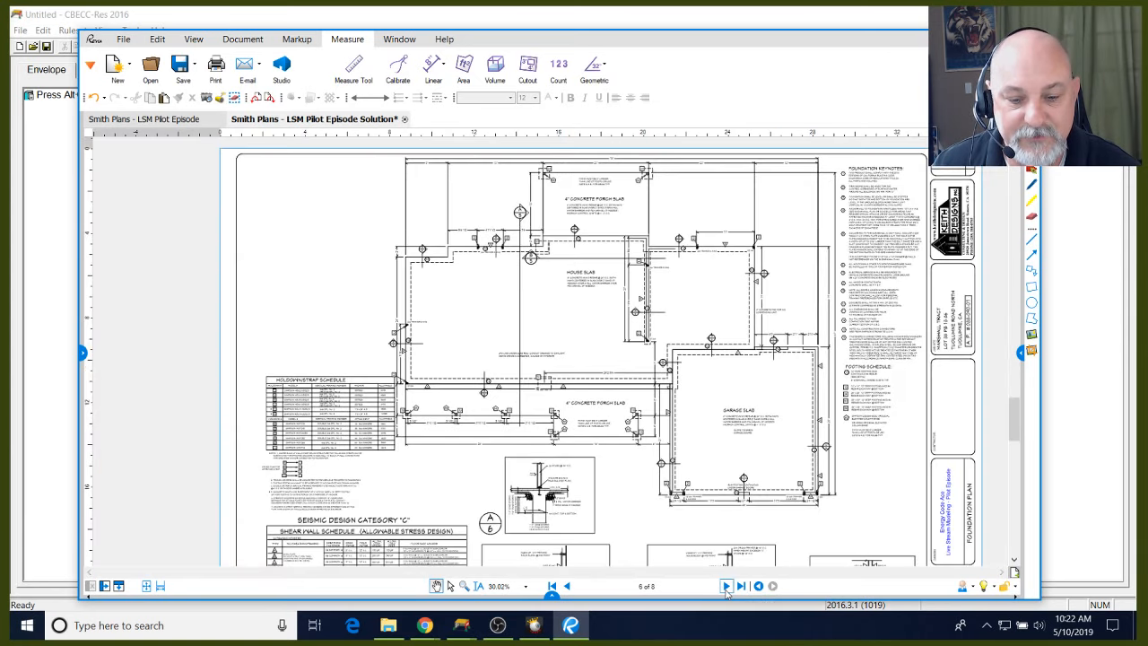
pyautogui.click(726, 586)
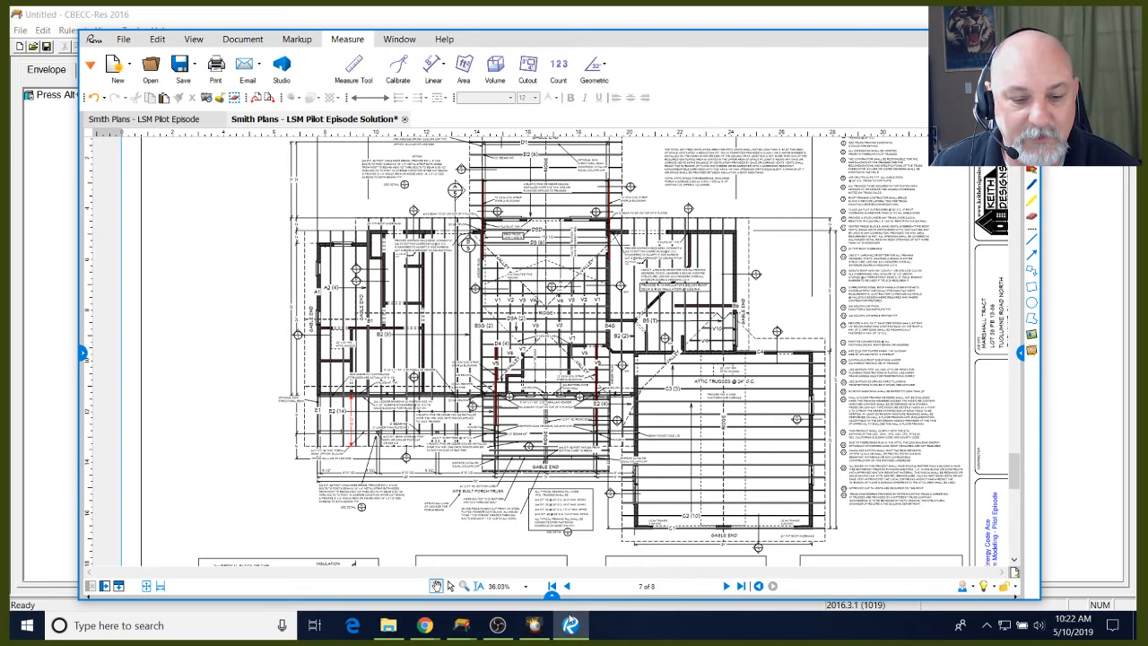
# Go back from the roof truss sheet to the floor plan on page 2
pyautogui.click(565, 585)
pyautogui.click(566, 586)
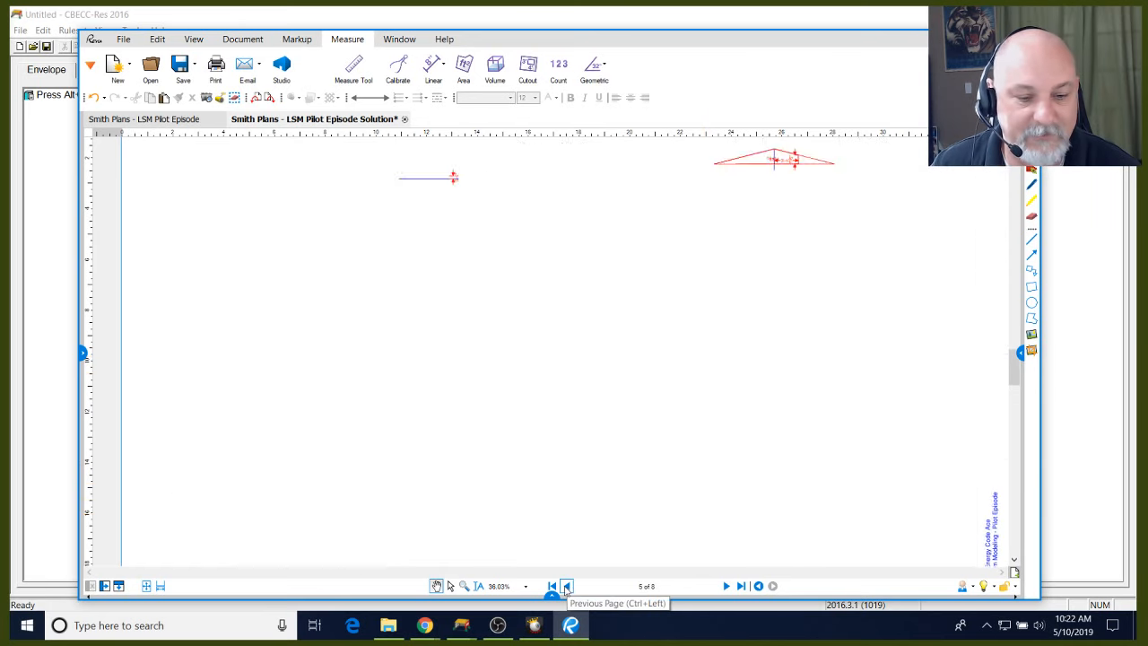
pyautogui.click(566, 586)
pyautogui.click(566, 585)
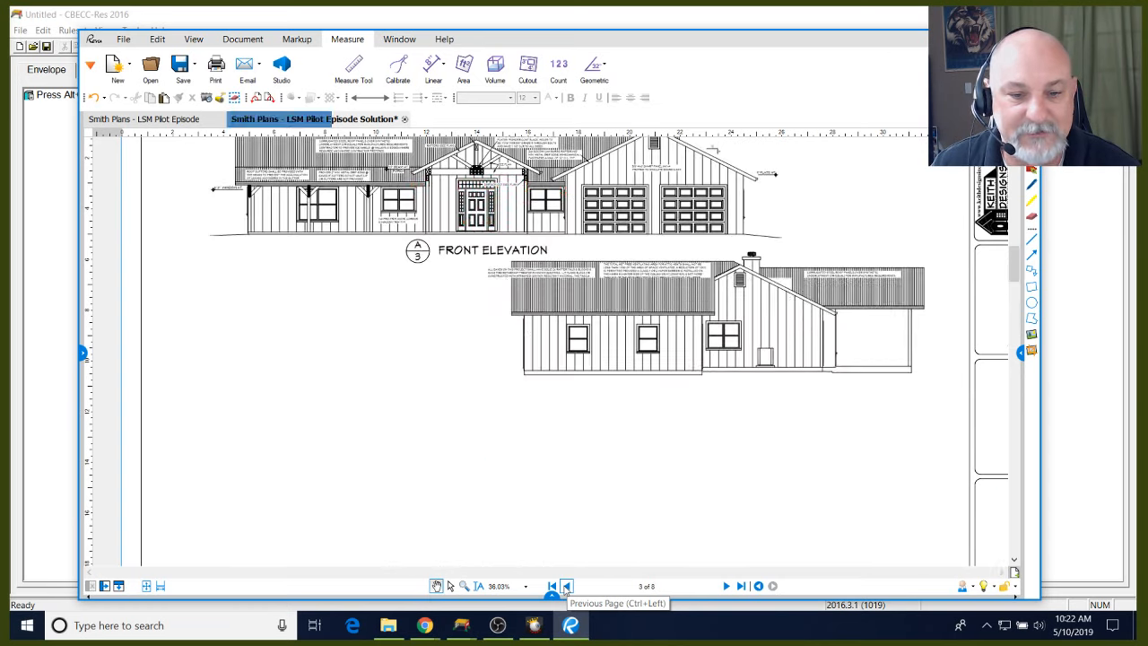
pyautogui.click(566, 585)
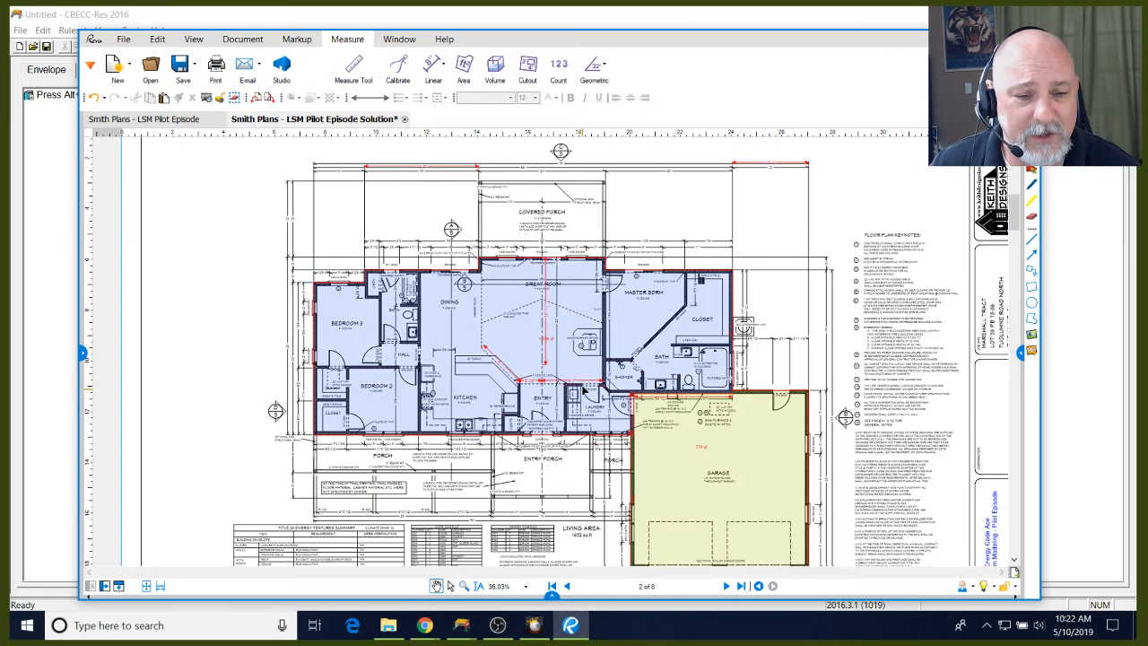
# Examine the garage on the floor plan, including its walls, windows, roll-up doors and exterior side door
pyautogui.scroll(1, 583, 391)
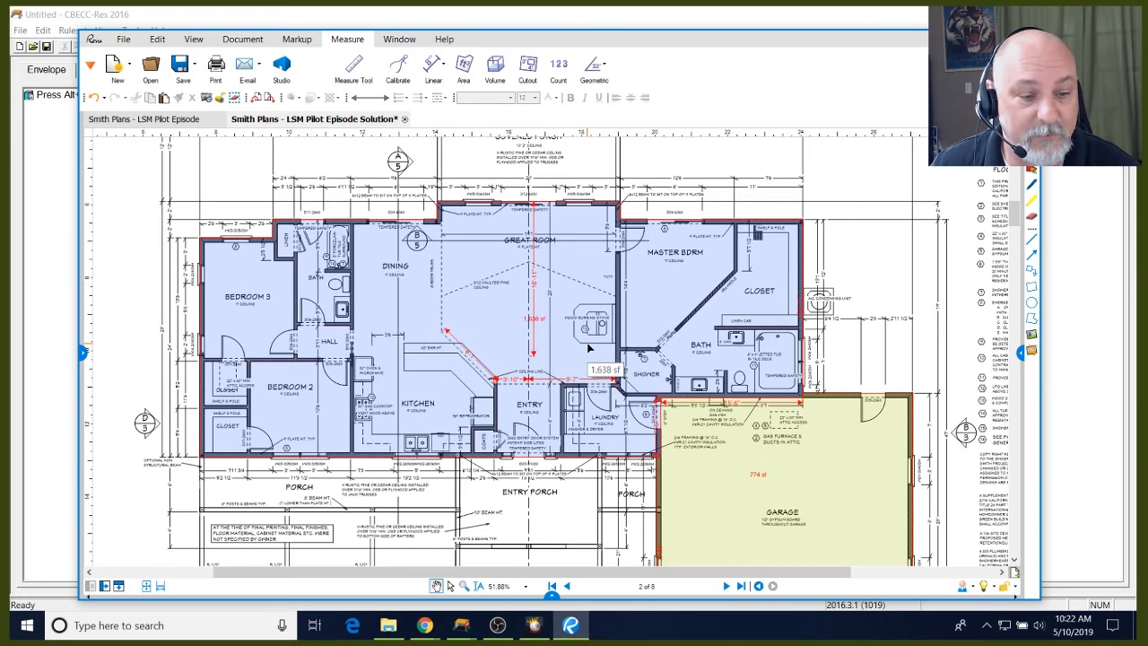
pyautogui.scroll(-1, 465, 285)
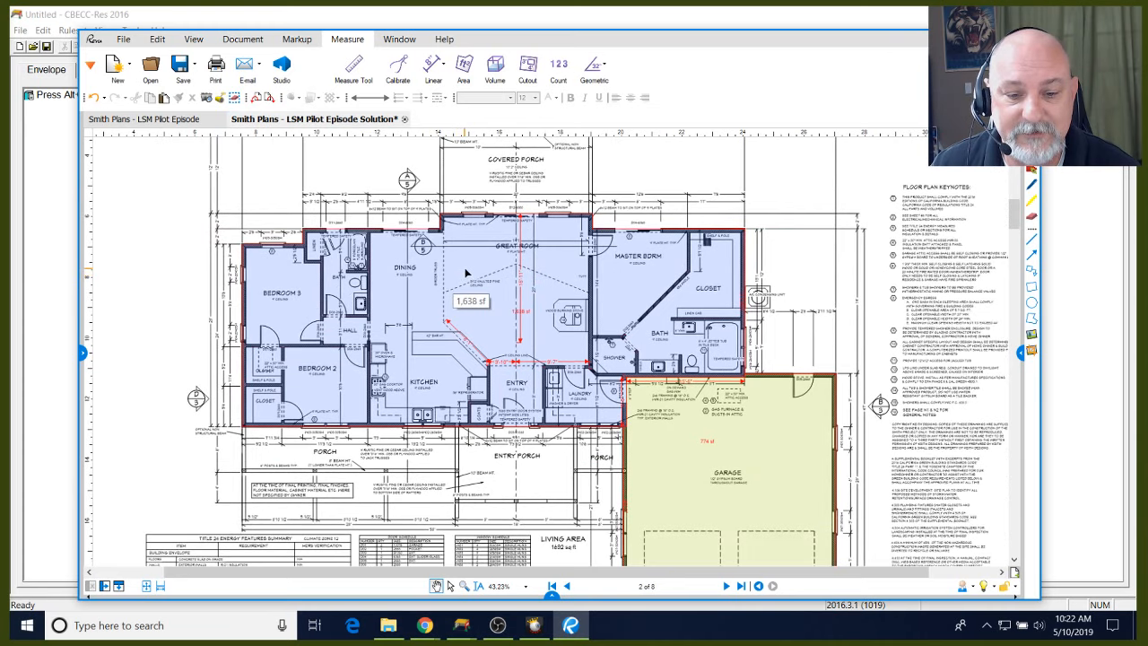
pyautogui.scroll(2, 777, 547)
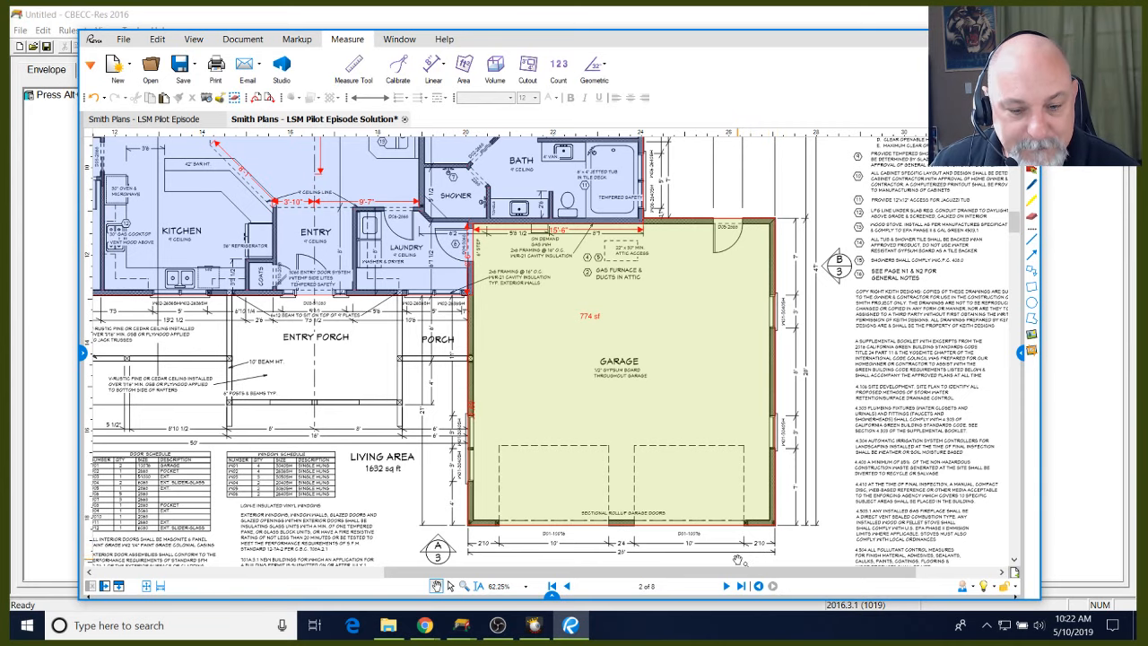
pyautogui.scroll(1, 741, 555)
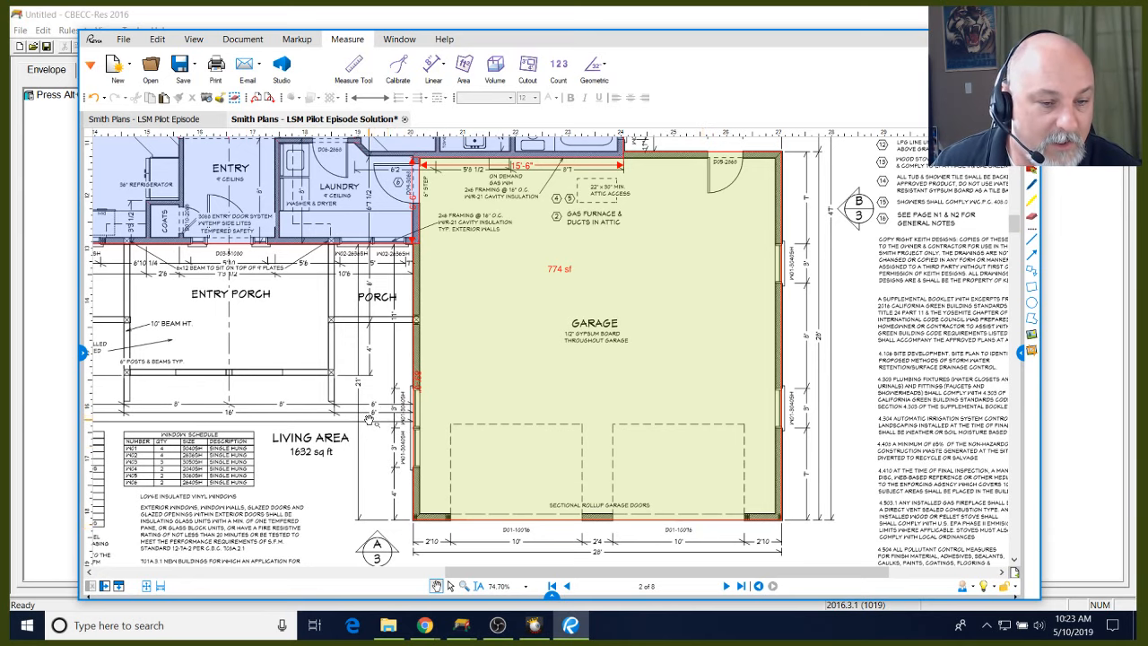
pyautogui.scroll(1, 389, 447)
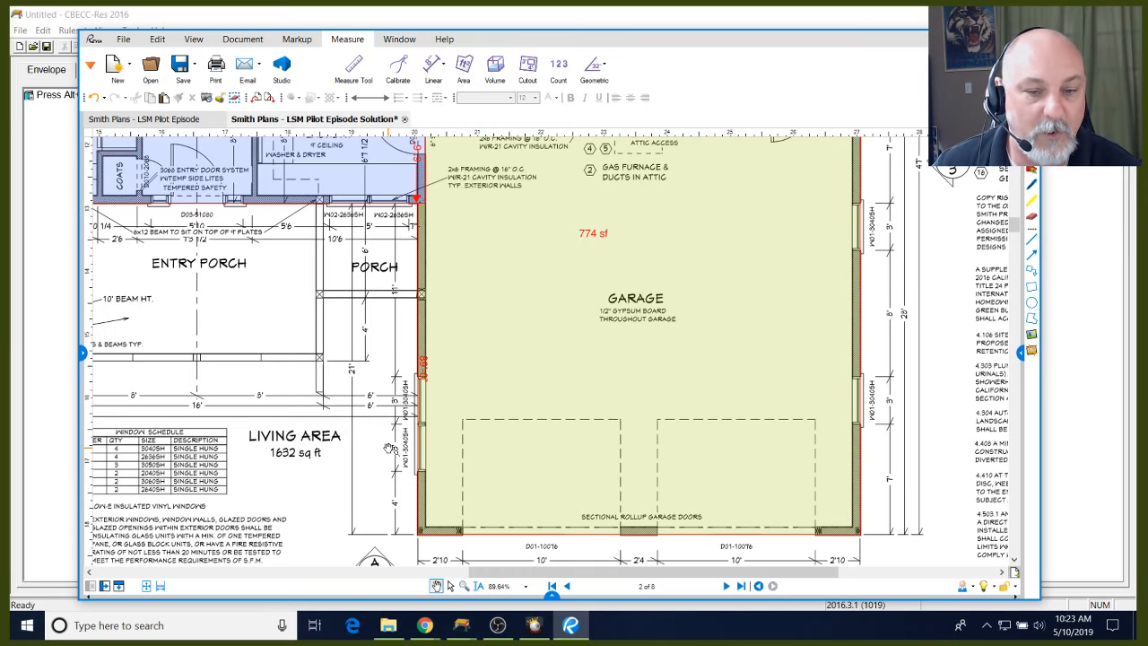
pyautogui.scroll(-2, 382, 450)
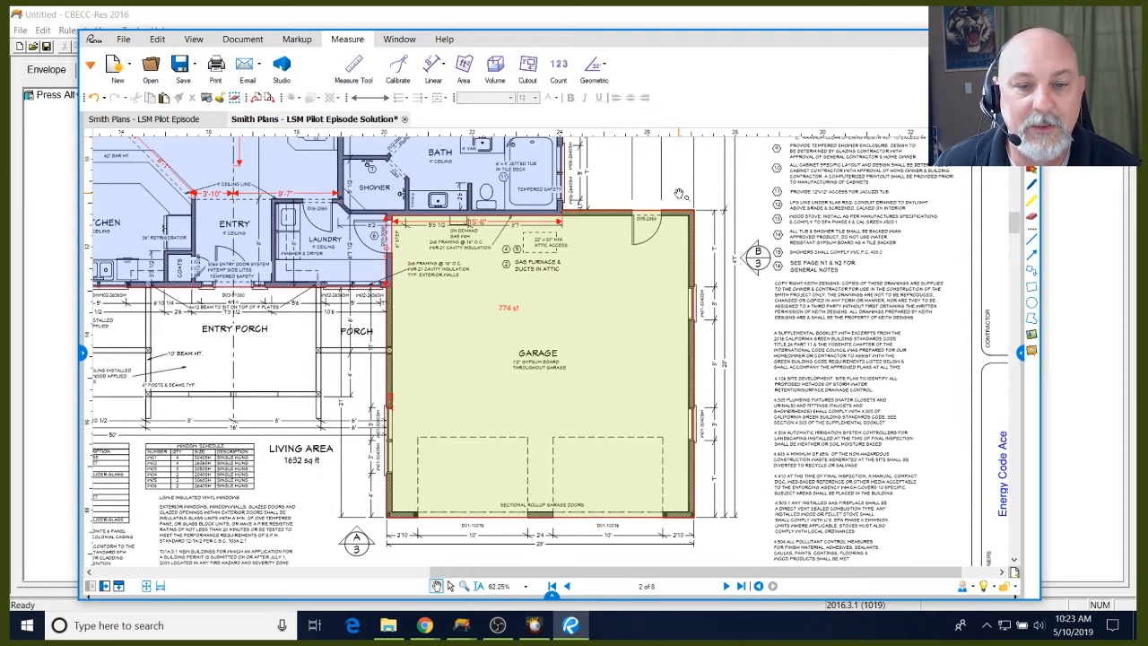
pyautogui.scroll(2, 679, 194)
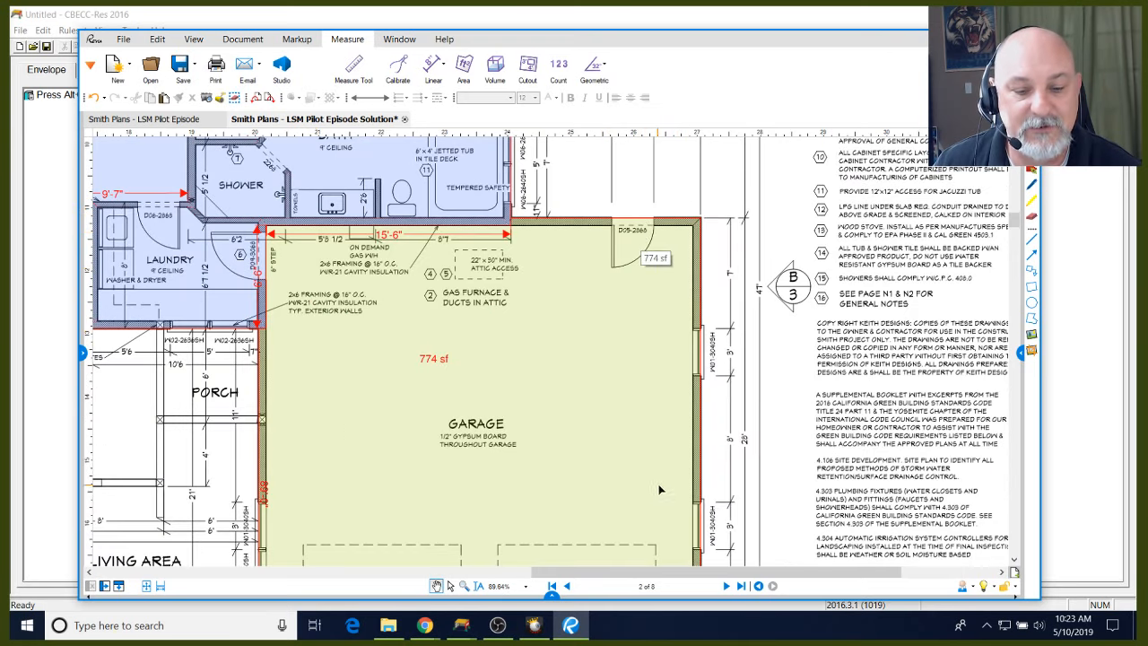
# Examine the garage door beside the A/C condensing unit on sheet 3's rear elevation, and go back to the floor plan sheet
pyautogui.click(727, 585)
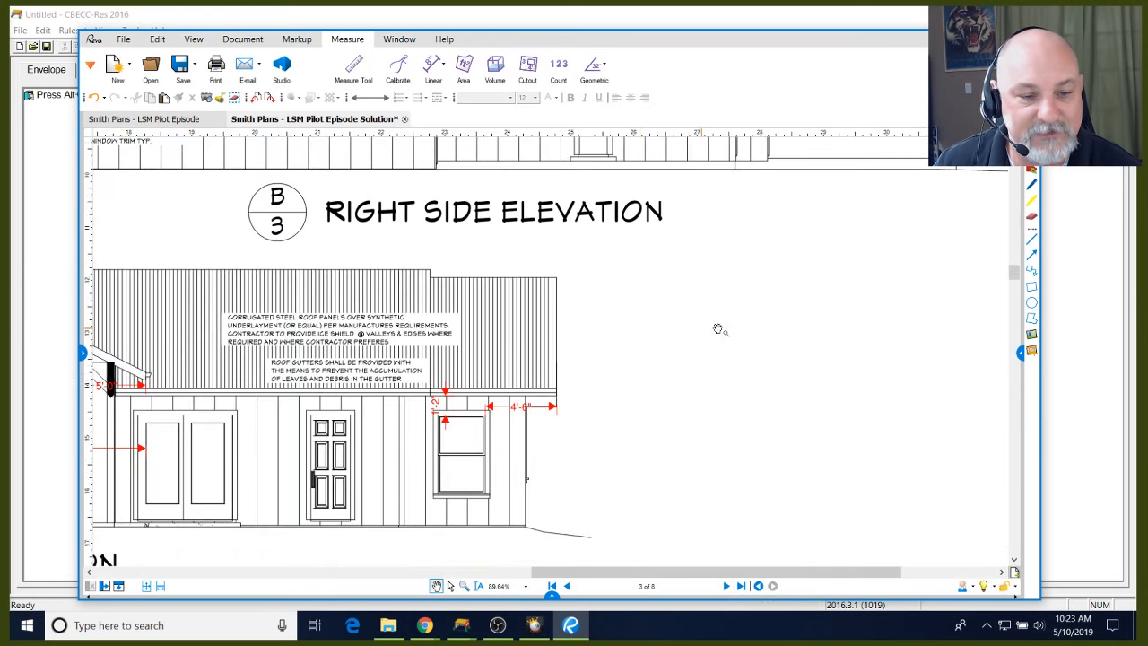
pyautogui.scroll(-7, 720, 328)
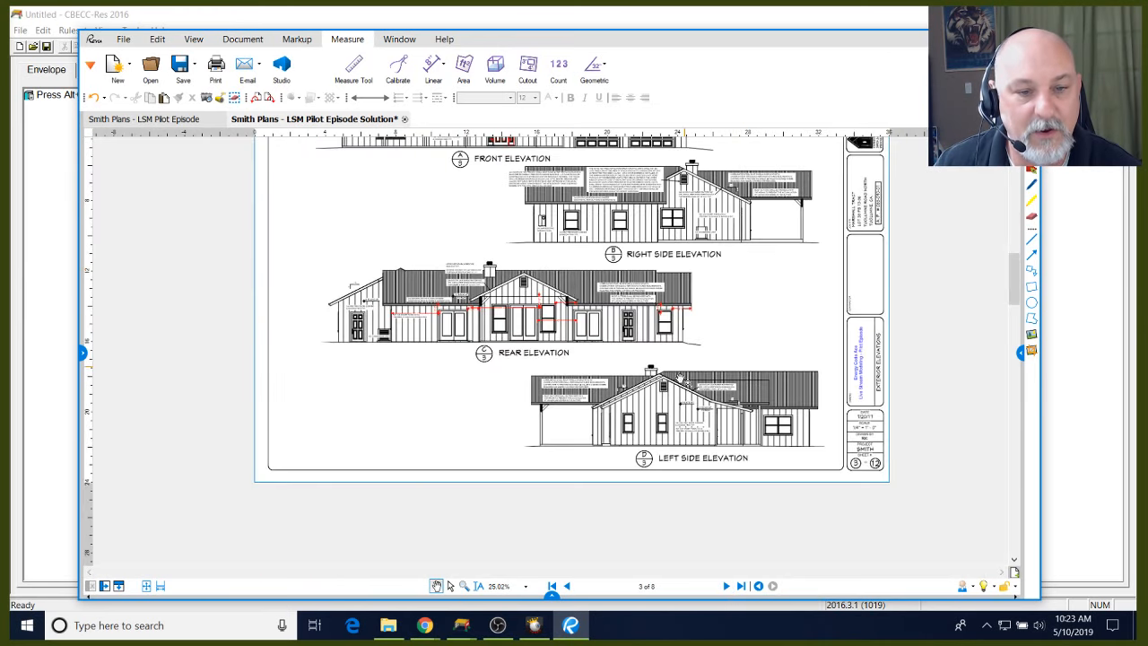
pyautogui.scroll(-1, 677, 384)
pyautogui.scroll(8, 363, 334)
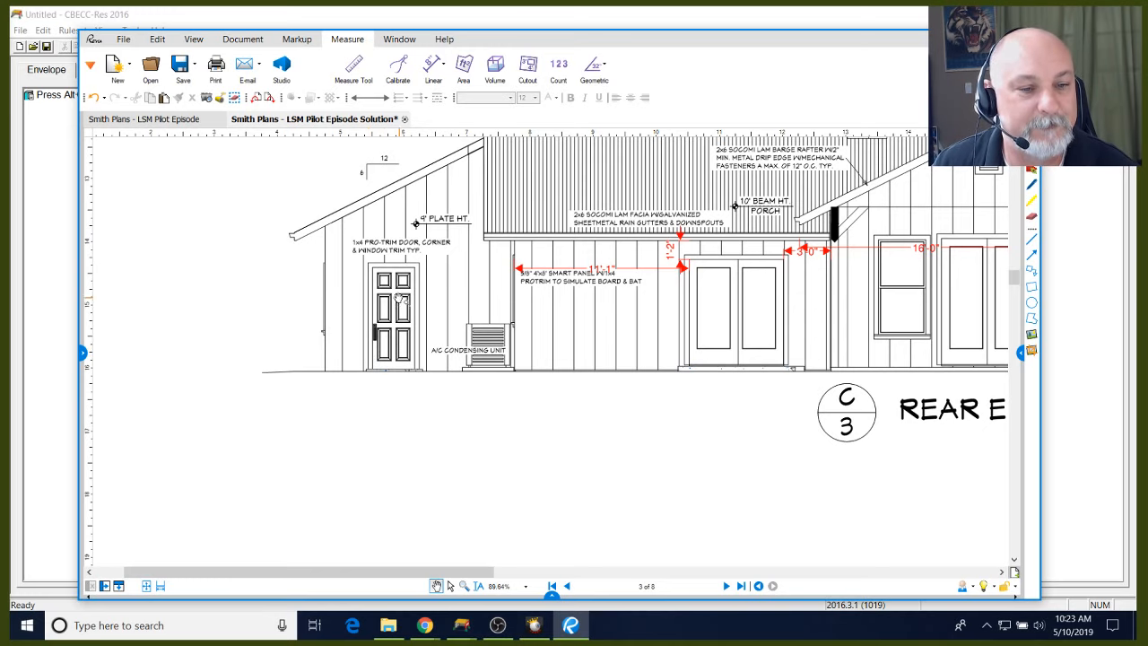
pyautogui.click(566, 586)
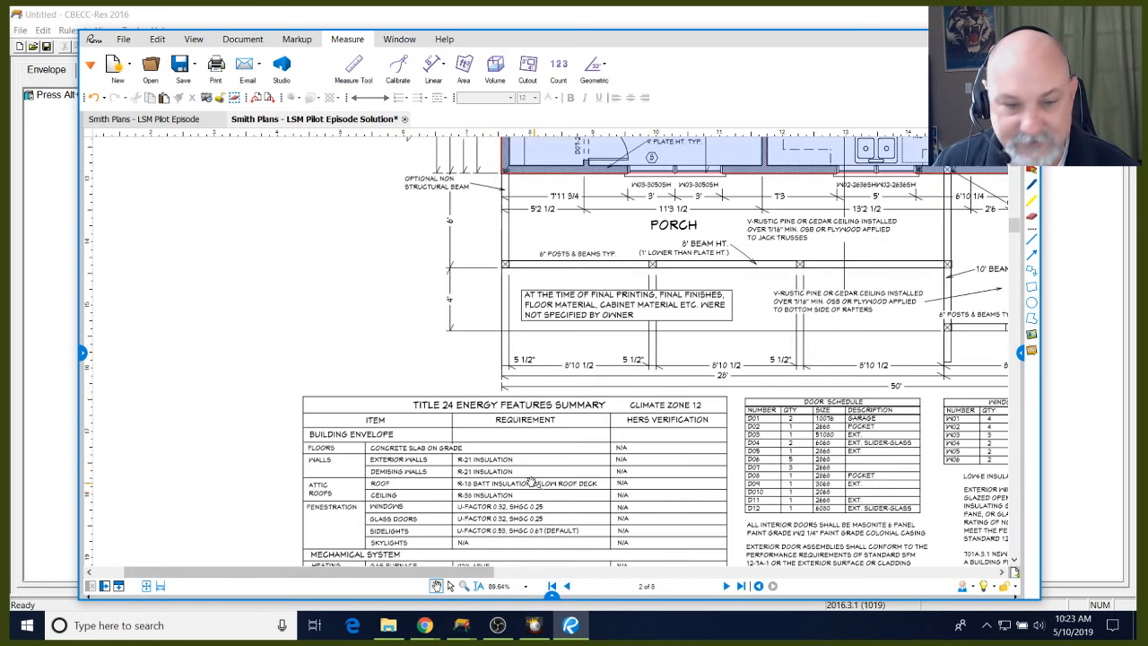
# Look over the whole floor plan on page 2, from the energy features summary to the living area and garage
pyautogui.scroll(-1, 415, 487)
pyautogui.scroll(-5, 414, 487)
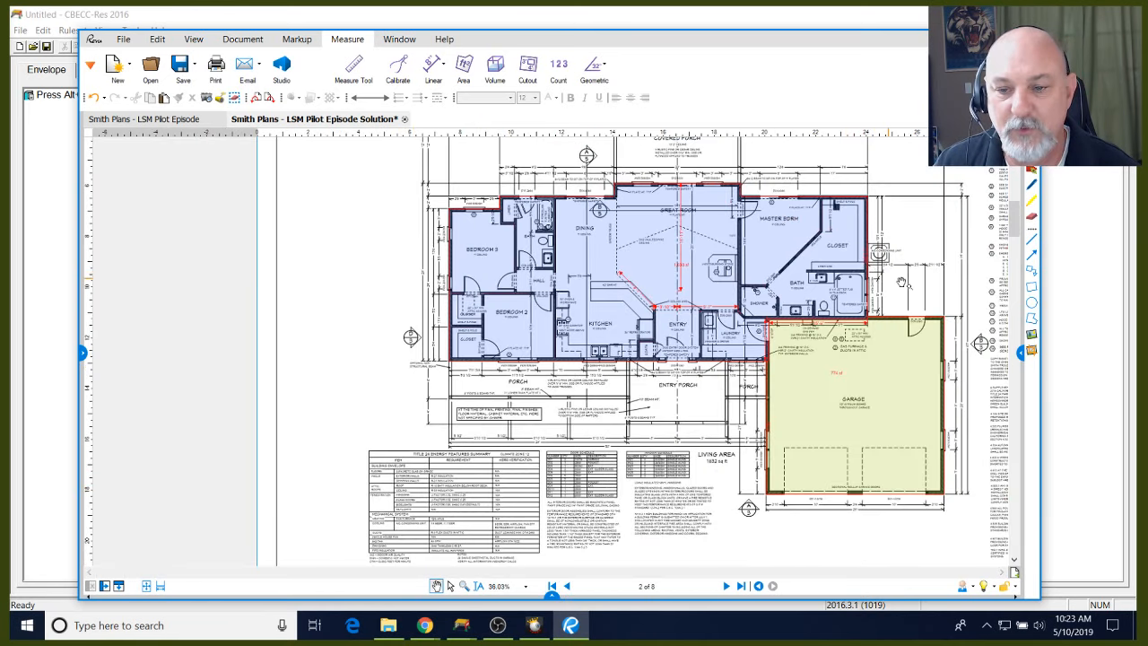
pyautogui.scroll(-1, 924, 358)
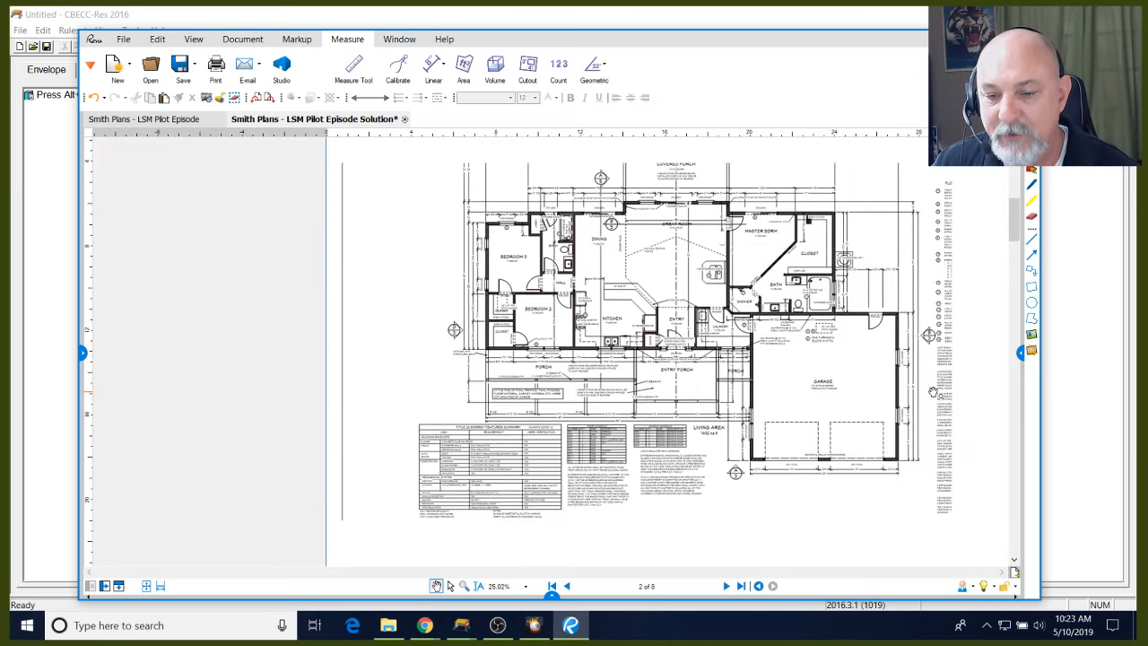
pyautogui.scroll(4, 934, 392)
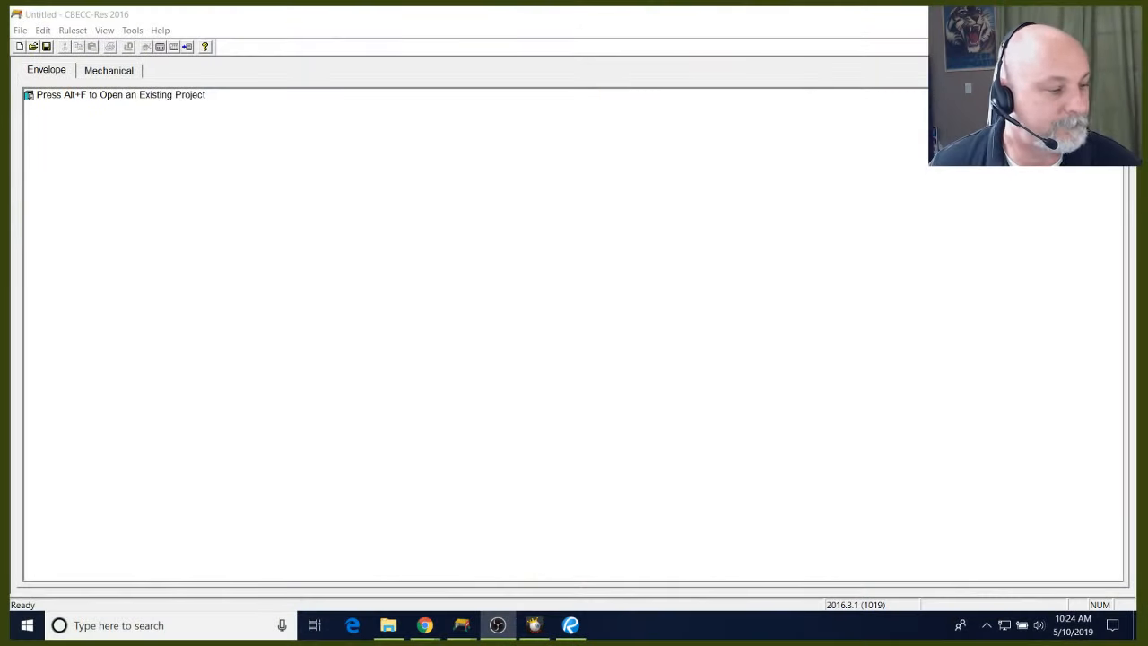
# Switch to CBECC-Res and create a new project named "Simple New Construction"
pyautogui.rightClick(152, 98)
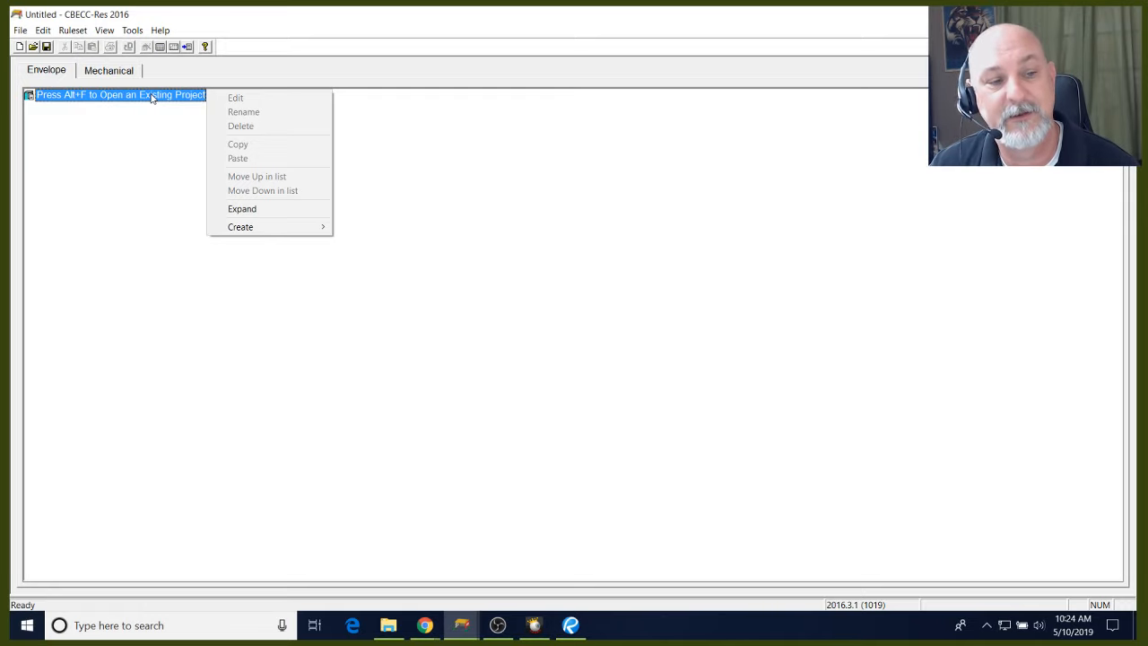
pyautogui.moveTo(260, 230)
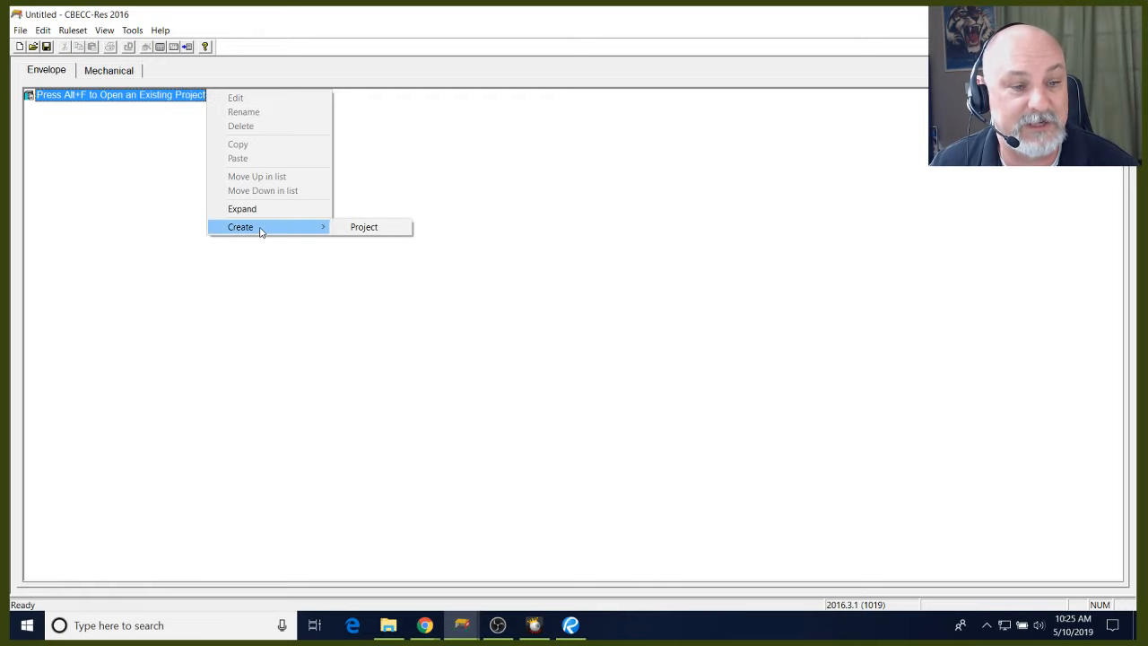
pyautogui.click(378, 231)
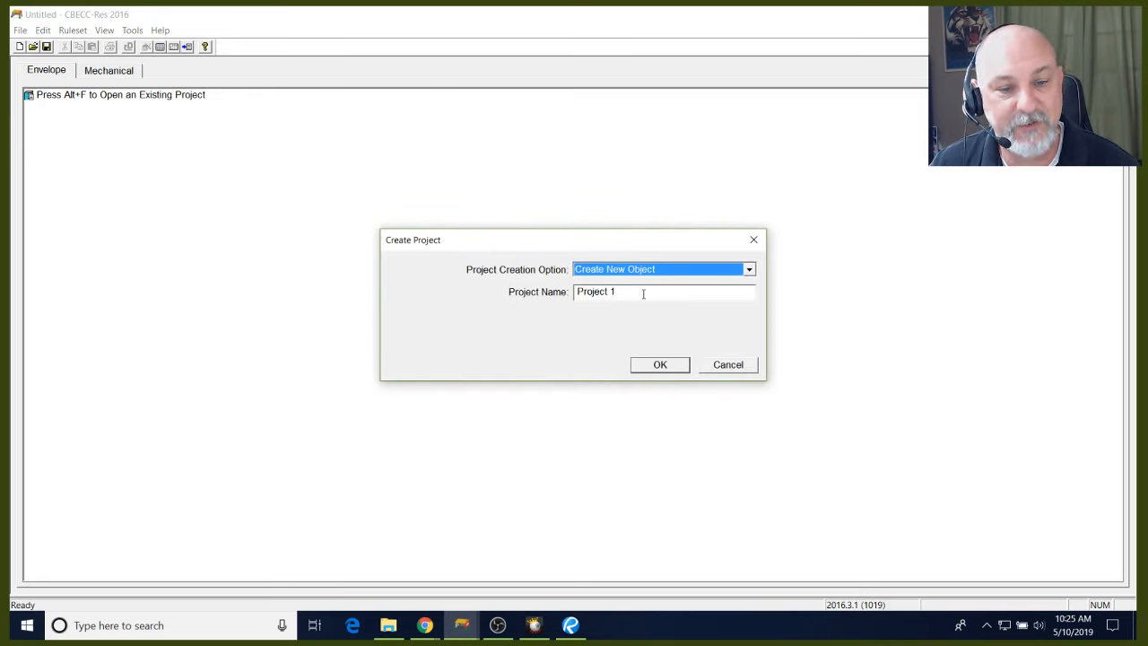
pyautogui.press('Tab')
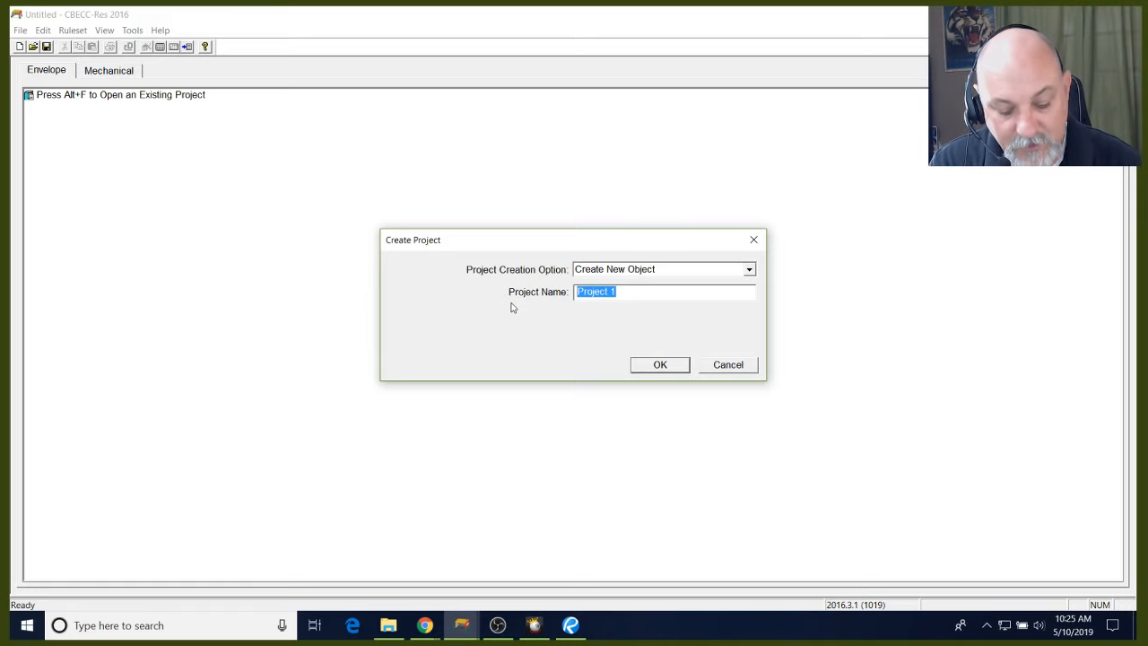
pyautogui.write('Simple ')
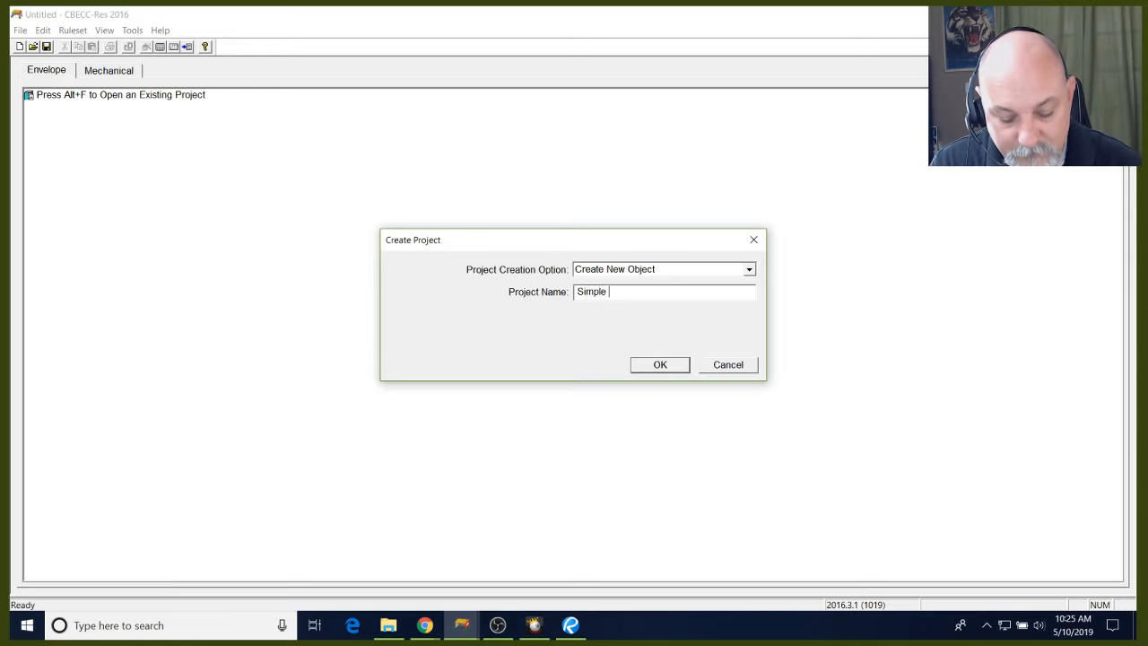
pyautogui.write('New Cons')
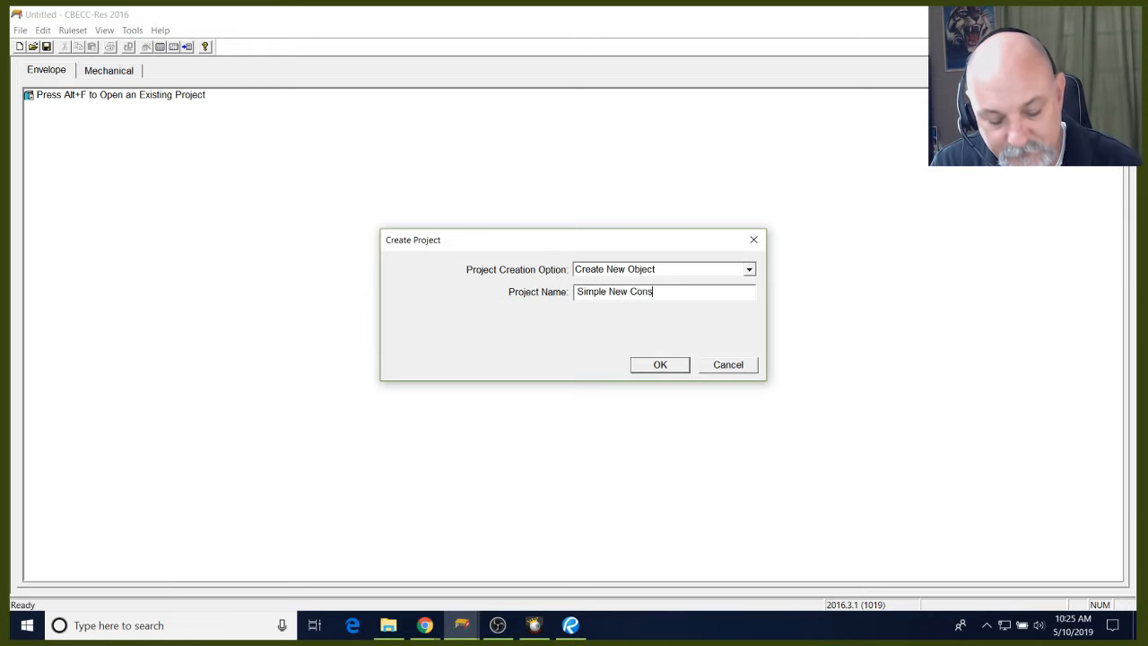
pyautogui.write('truction')
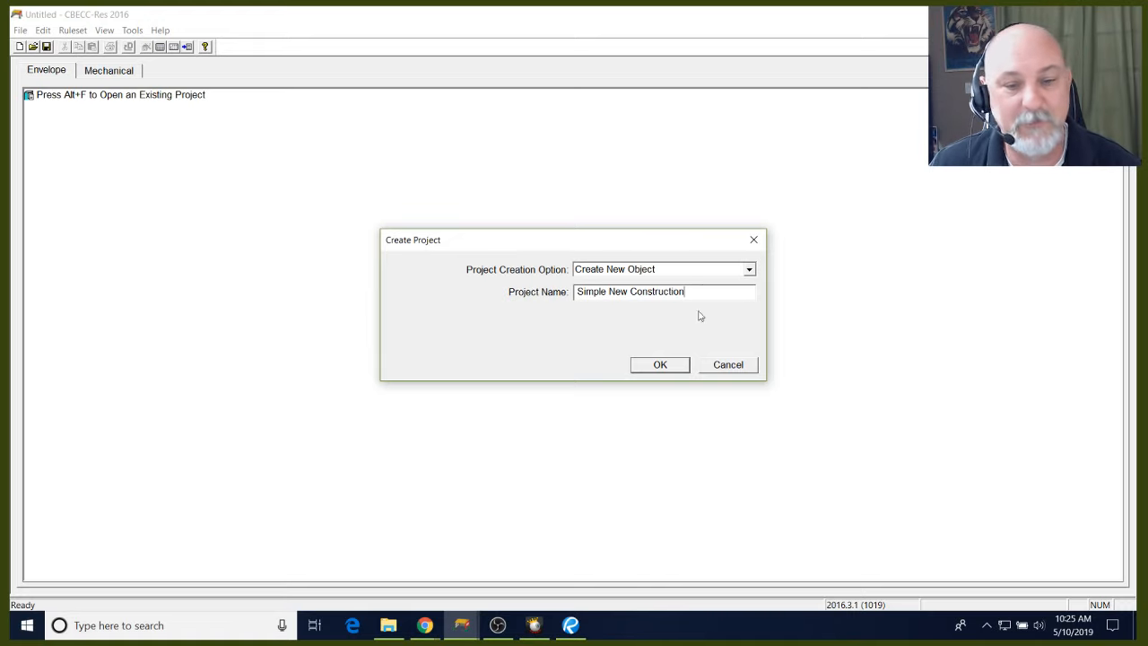
pyautogui.click(660, 366)
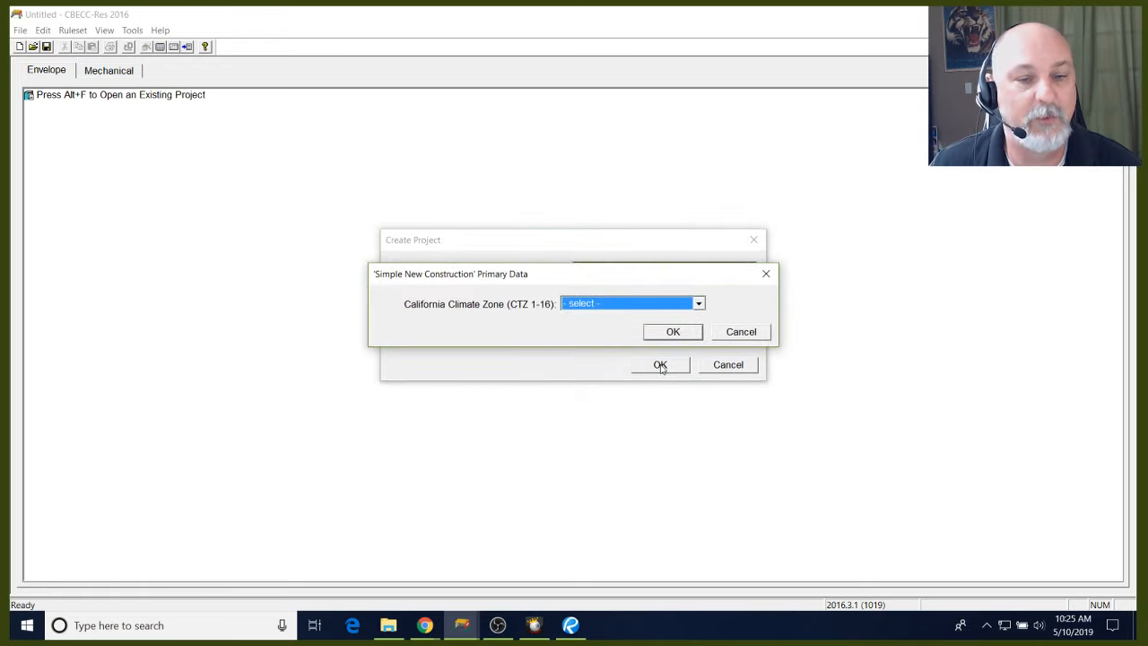
# Set the project's California climate zone to CZ12 (Sacramento) and accept the primary data
pyautogui.click(643, 305)
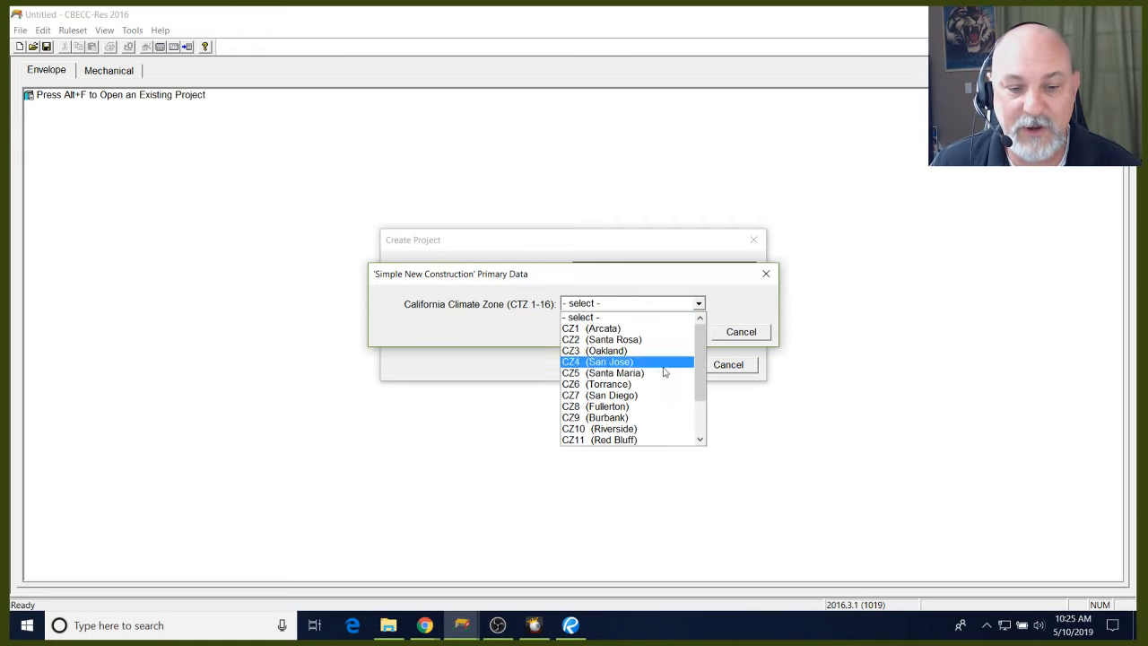
pyautogui.moveTo(703, 377); pyautogui.dragTo(701, 409)
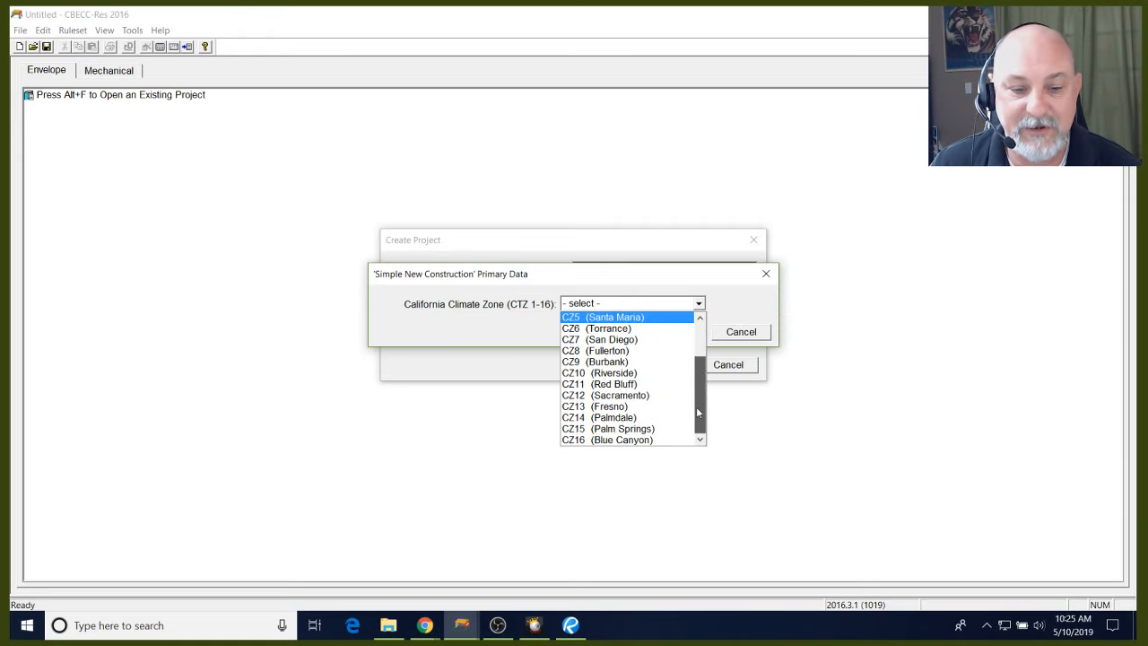
pyautogui.click(608, 395)
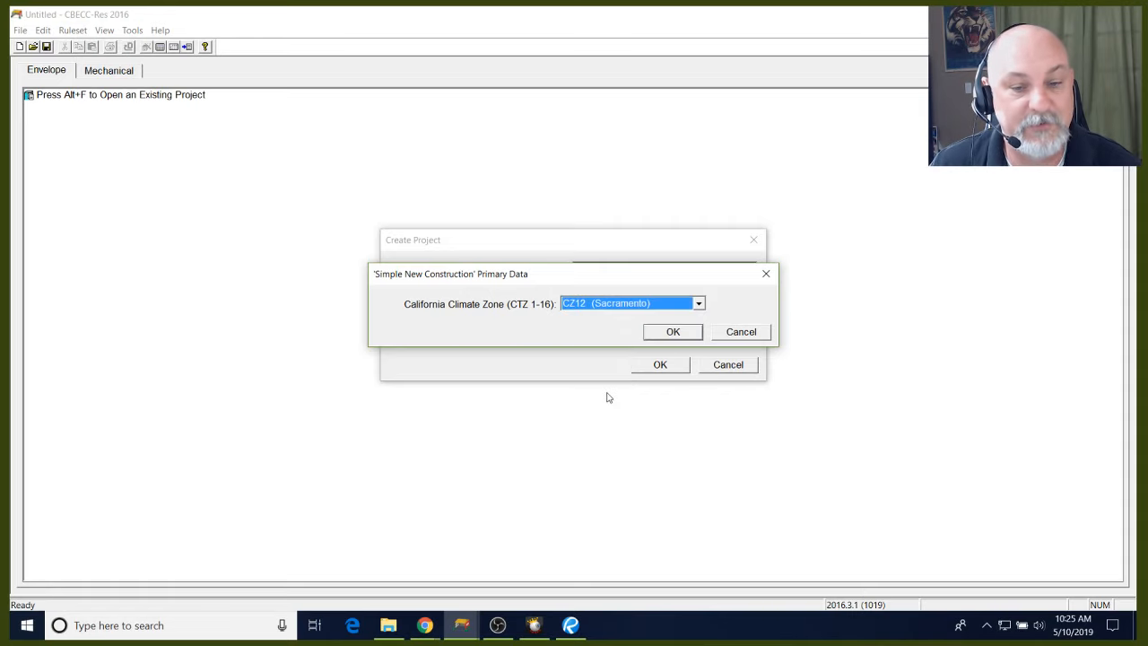
pyautogui.click(669, 334)
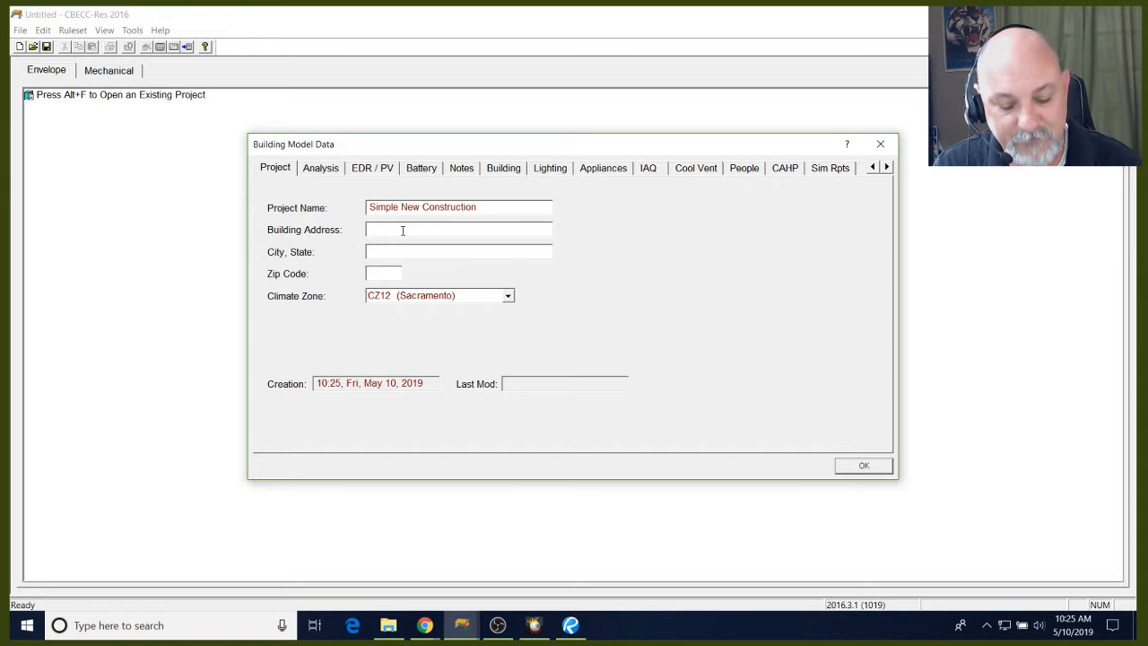
# Enter the building's street address in the project data
pyautogui.write('1234')
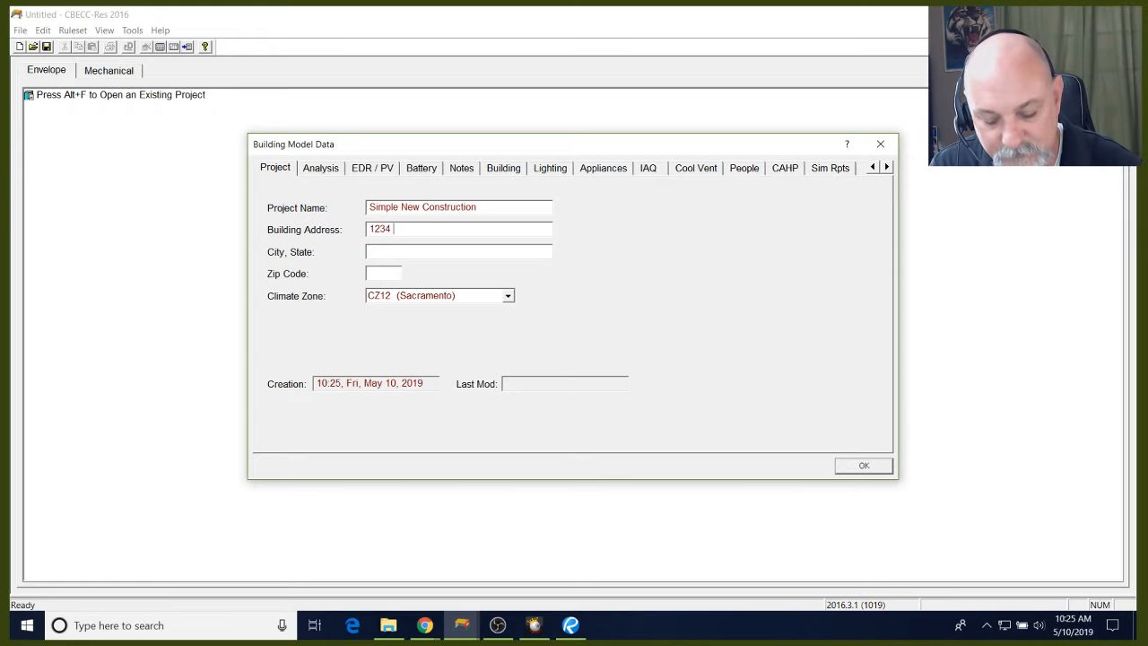
pyautogui.write(' C')
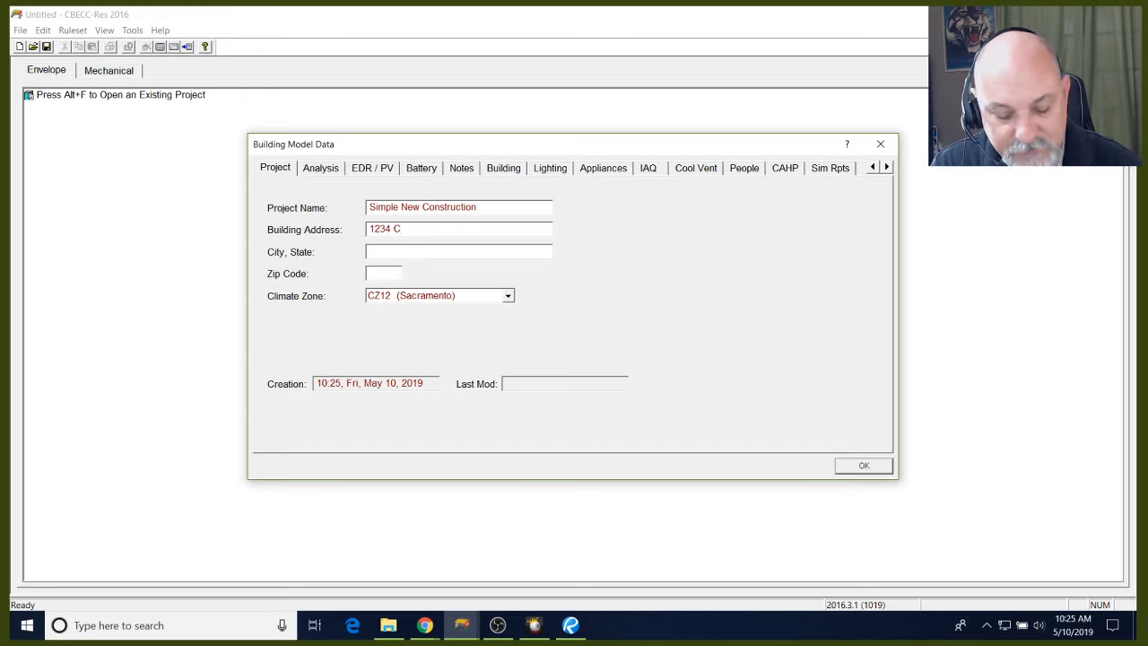
pyautogui.write('ons')
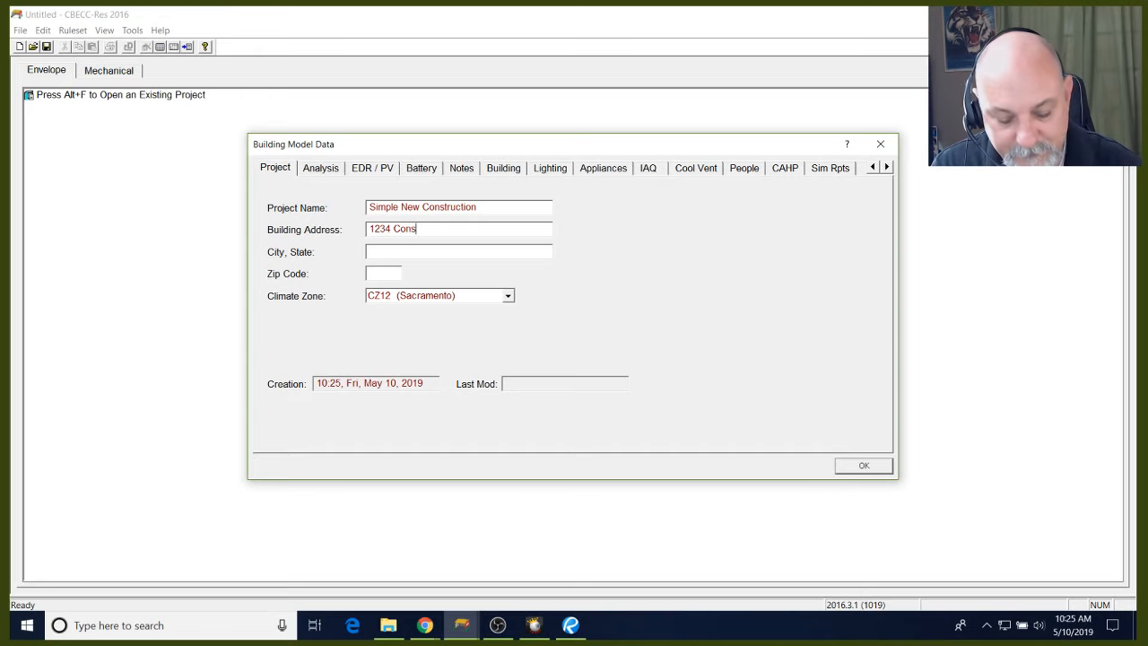
pyautogui.write('truction Strewet')
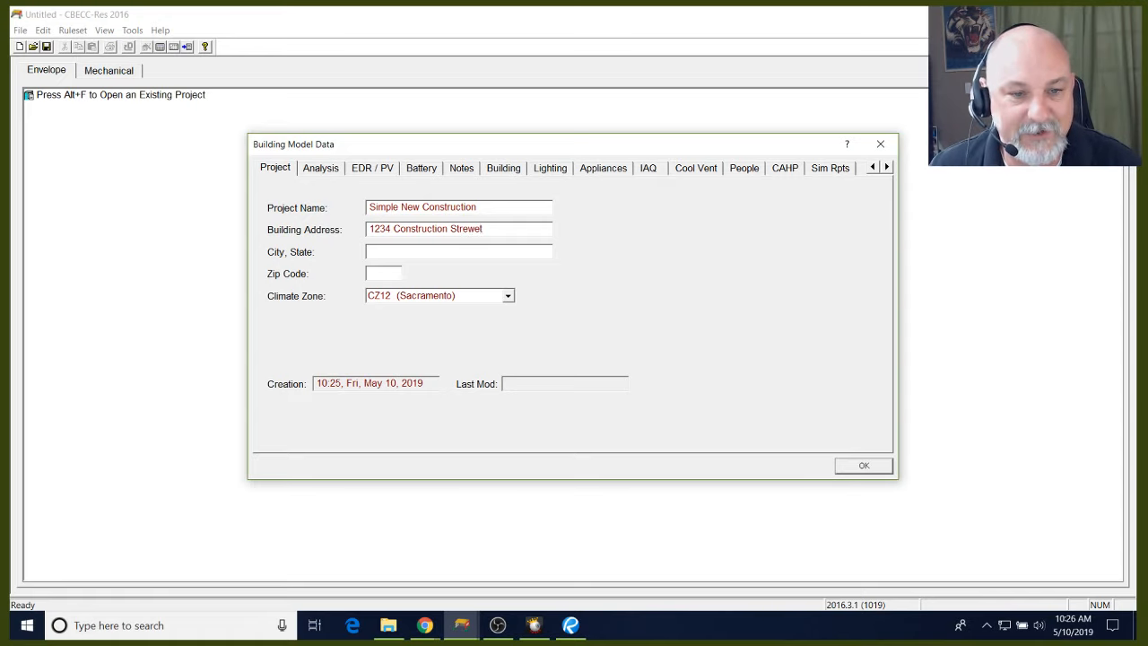
pyautogui.press('BackSpace')
pyautogui.press('BackSpace')
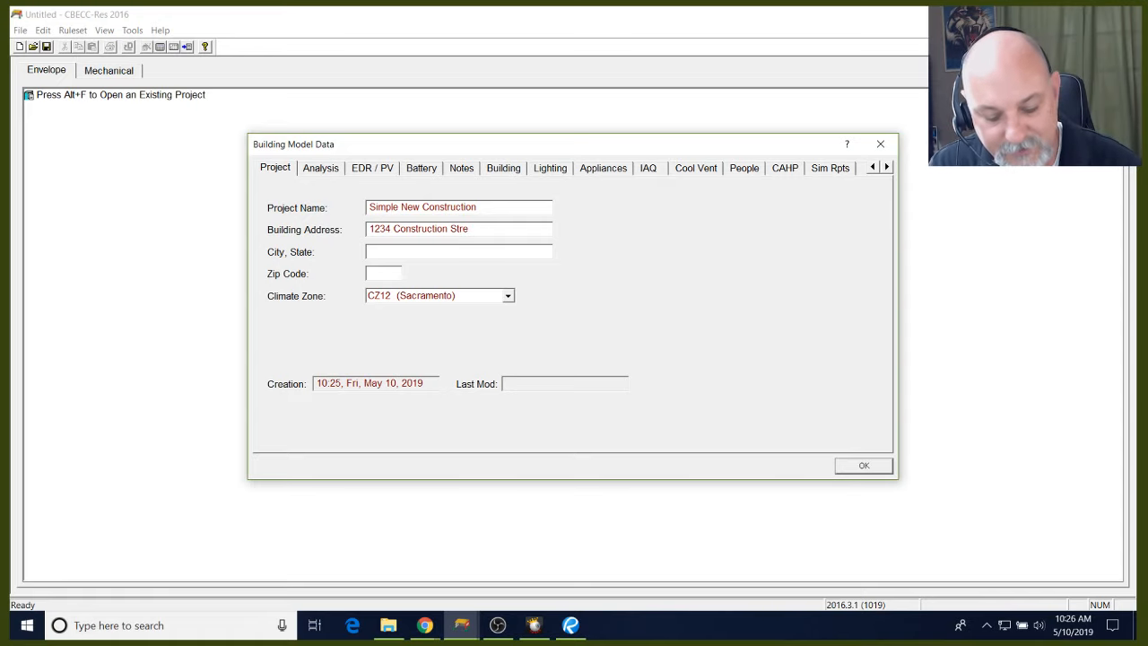
pyautogui.write('et')
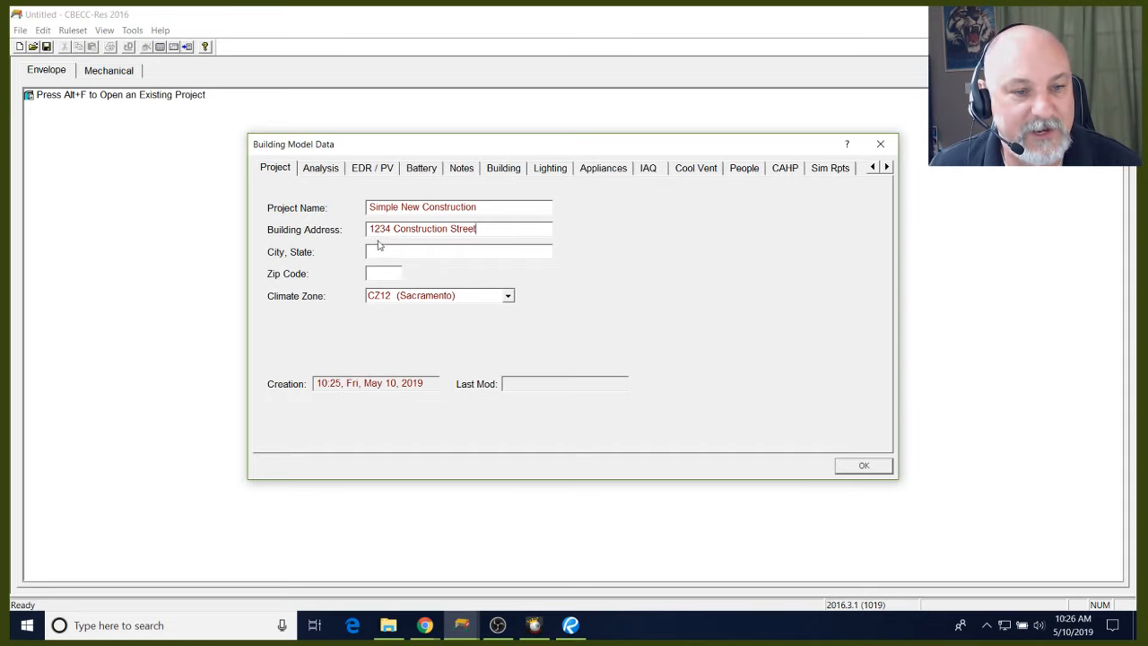
# Fill in the building's city and zip code in the project data
pyautogui.click(381, 248)
pyautogui.write('T')
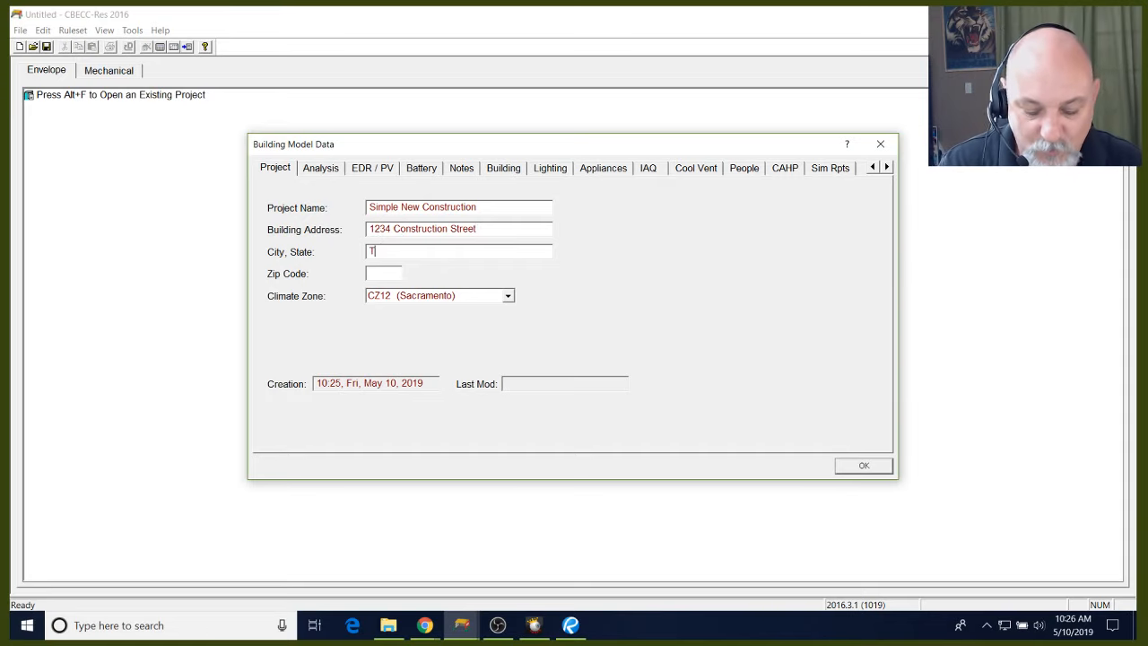
pyautogui.write('uol')
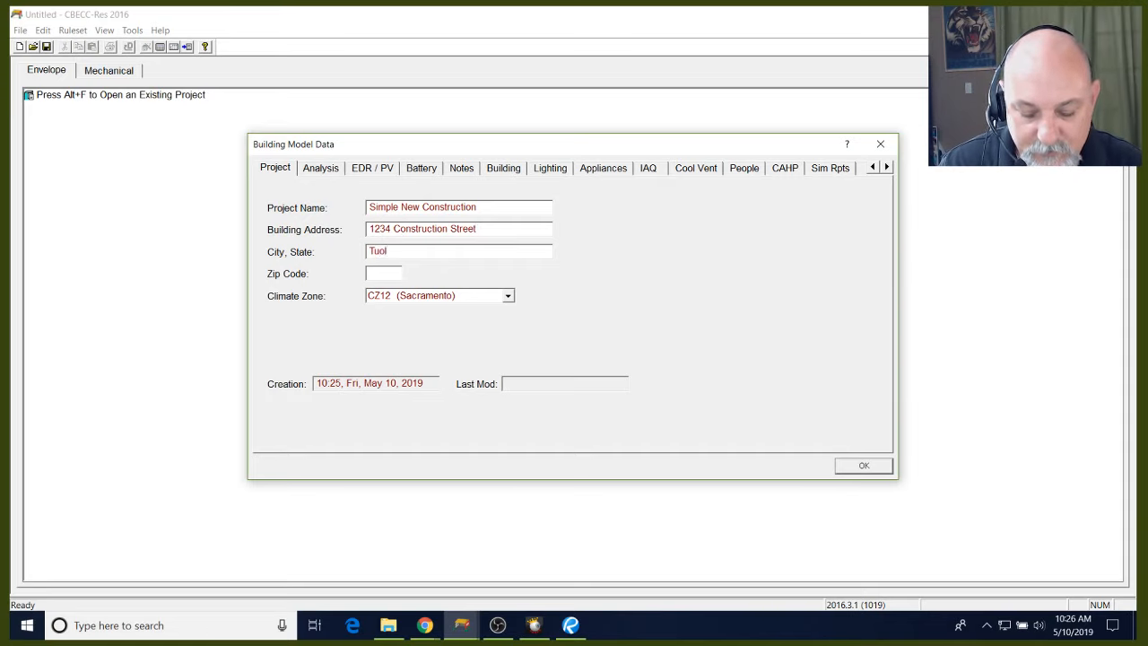
pyautogui.write('umne')
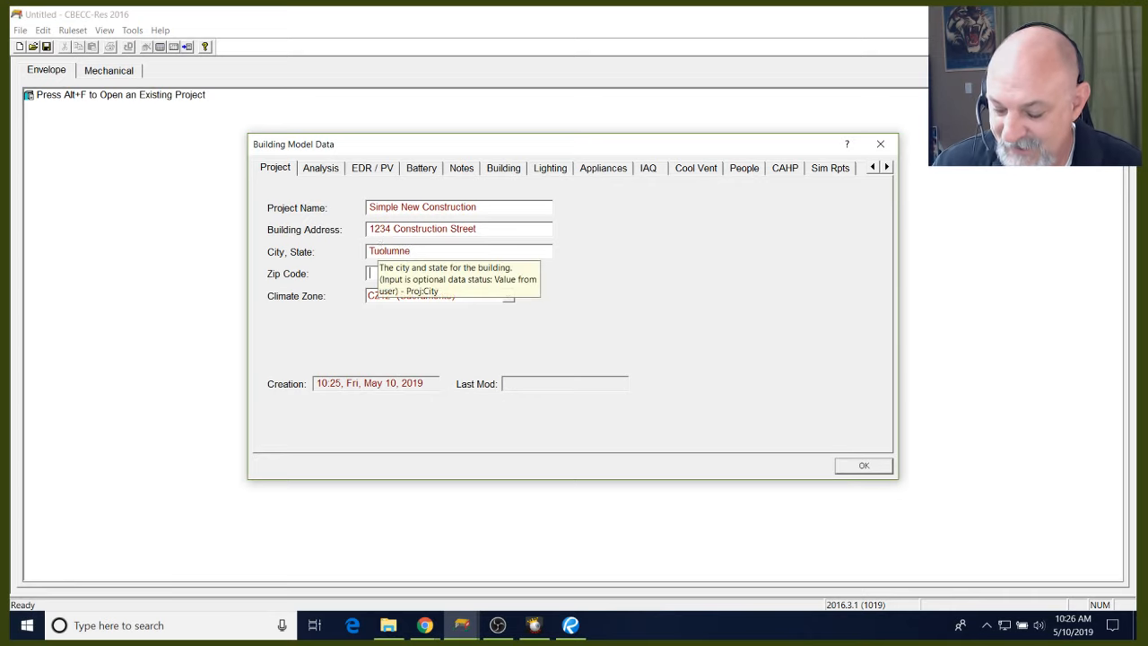
pyautogui.press('Tab')
pyautogui.write('95379')
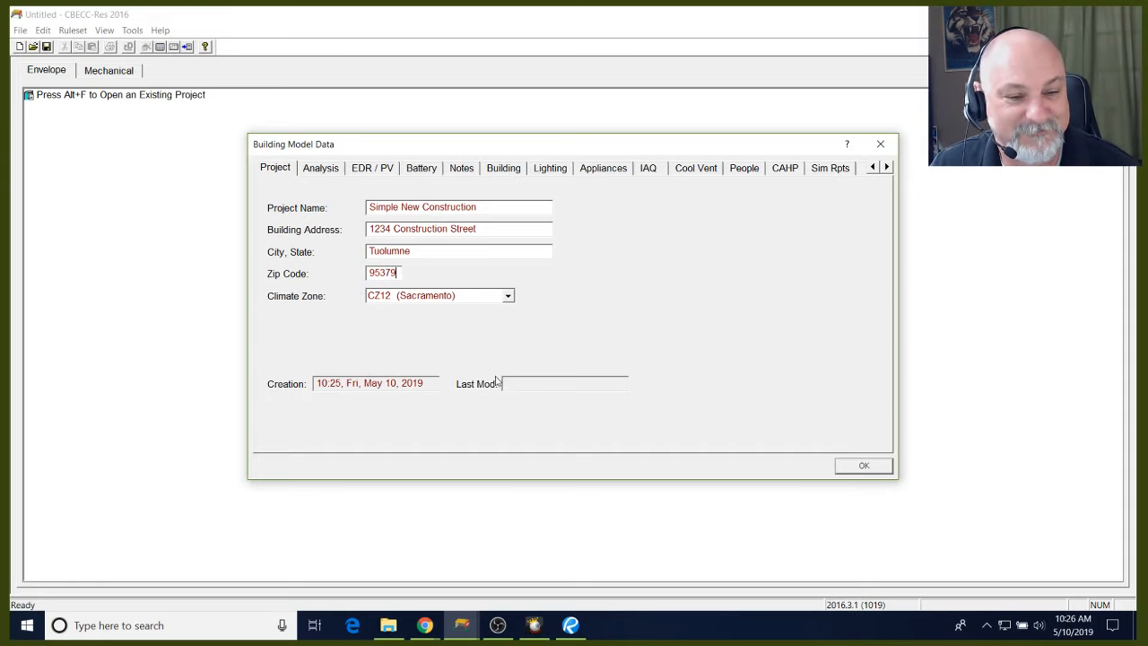
# Check the run scope choices in the analysis settings and keep Newly Constructed
pyautogui.click(319, 171)
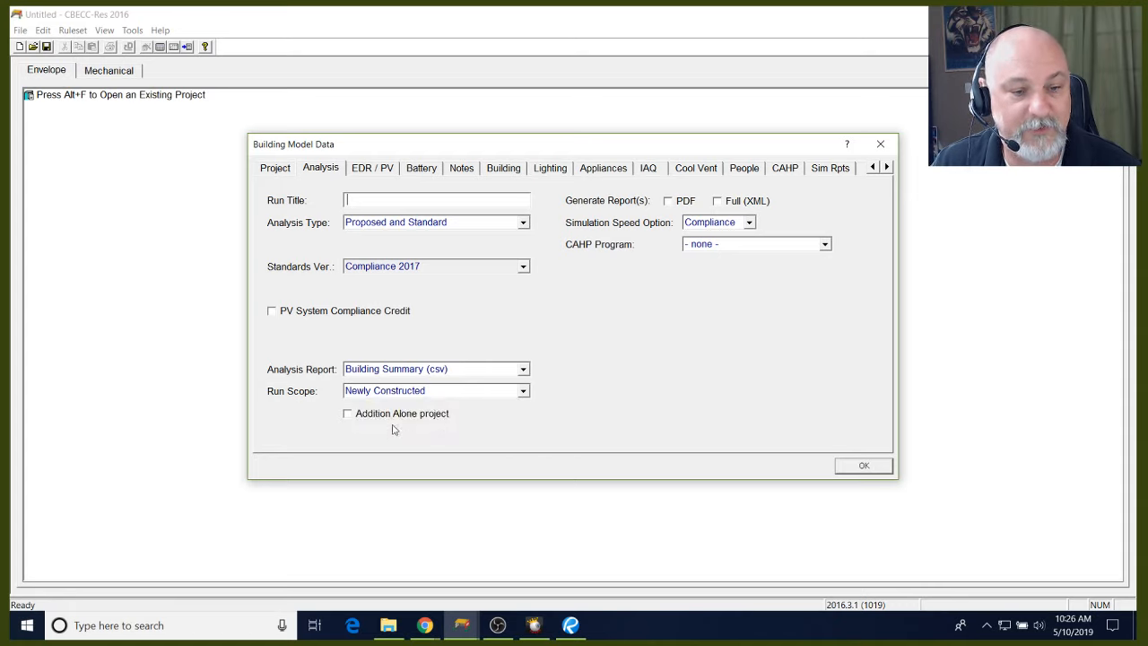
pyautogui.click(522, 391)
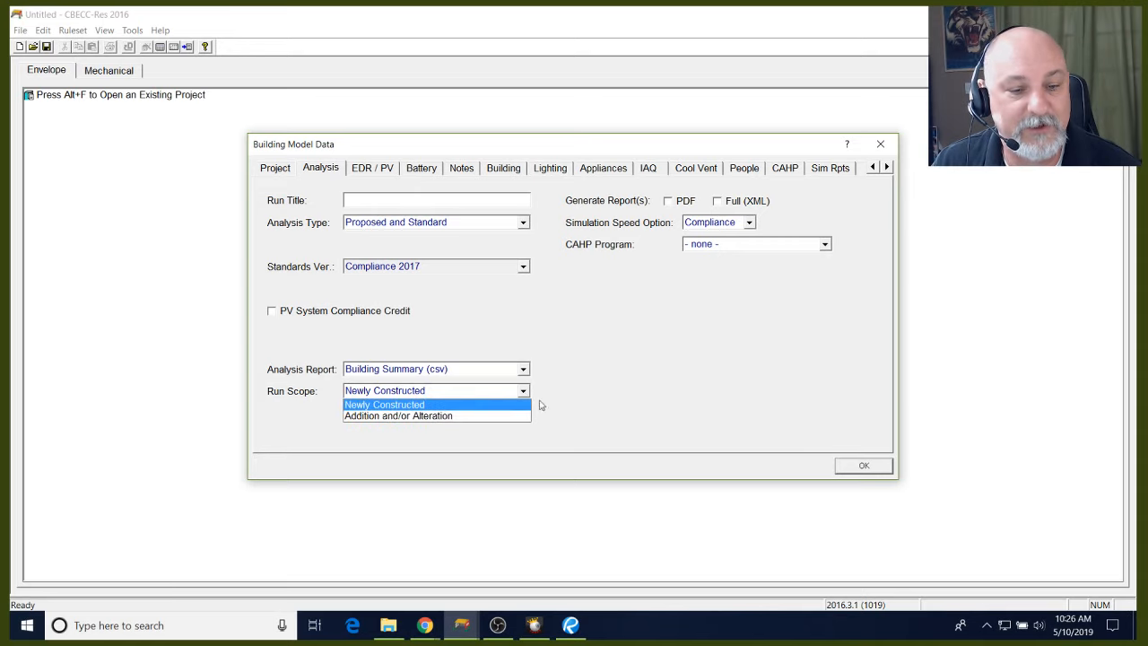
pyautogui.click(603, 383)
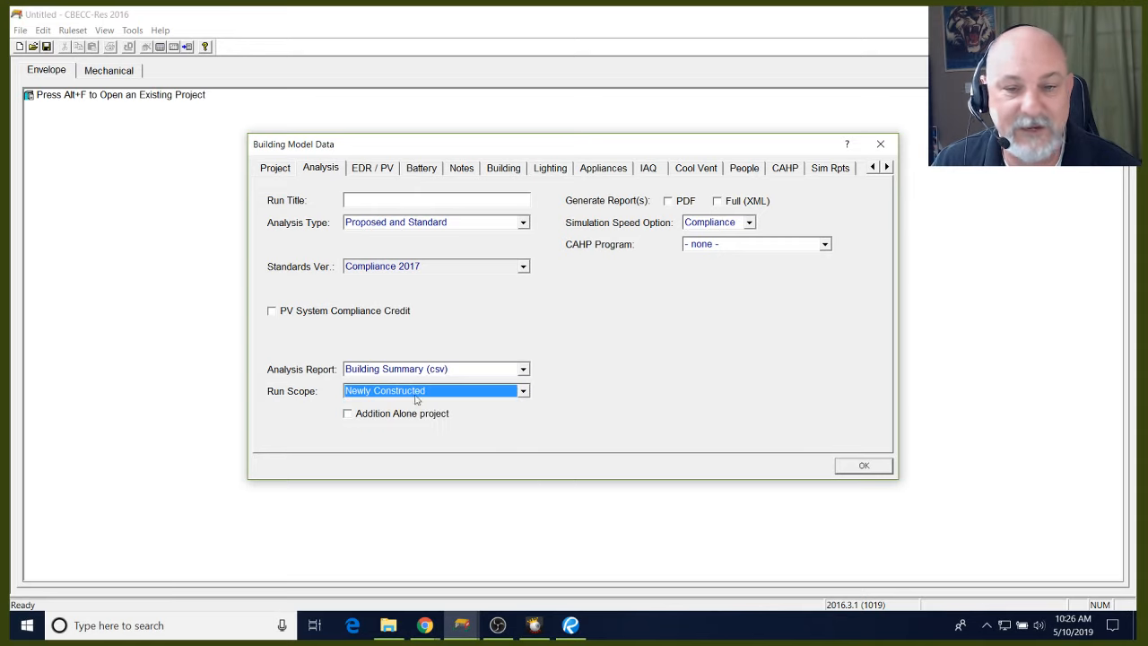
# Enable the PDF and Full (XML) reports and keep the simulation speed option at Compliance
pyautogui.click(667, 202)
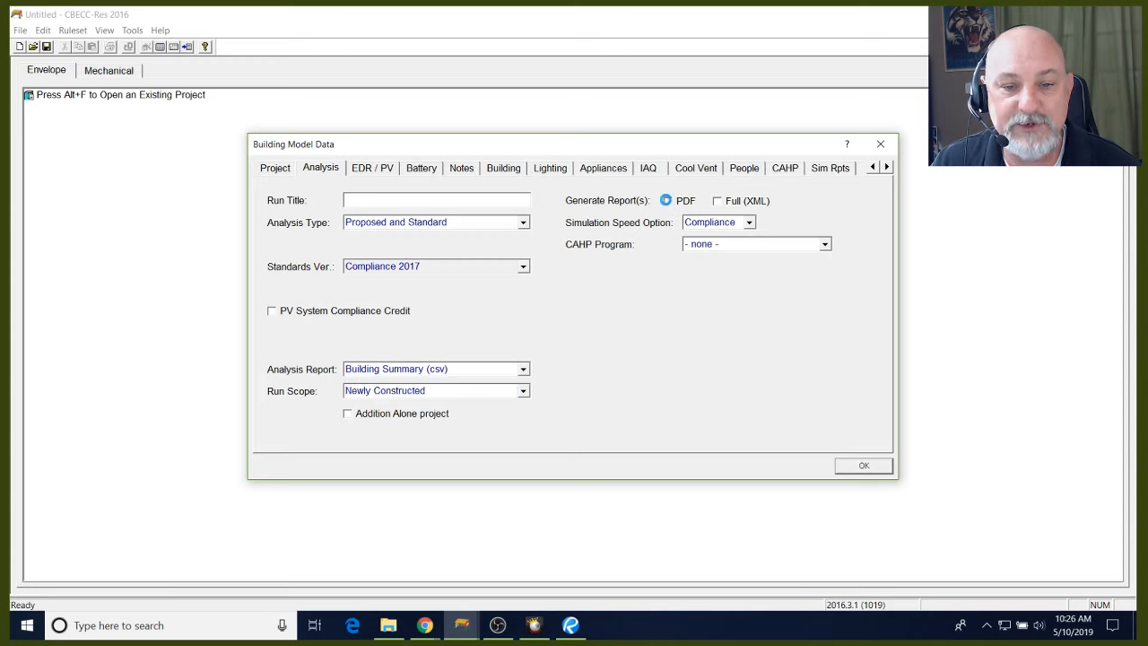
pyautogui.click(718, 202)
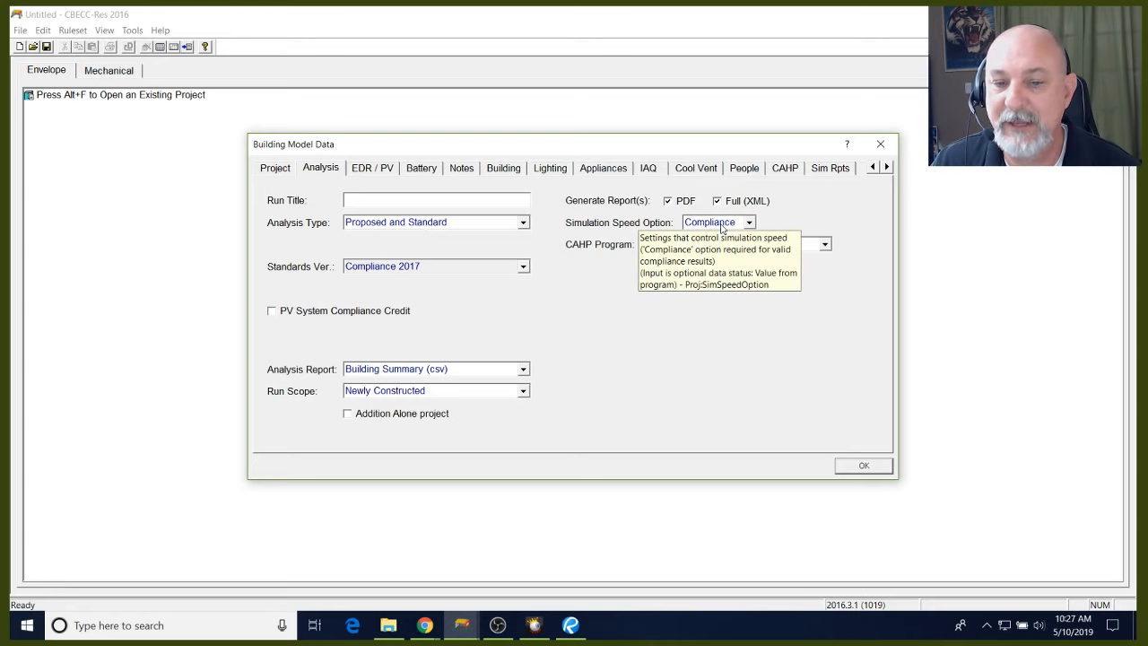
pyautogui.click(722, 226)
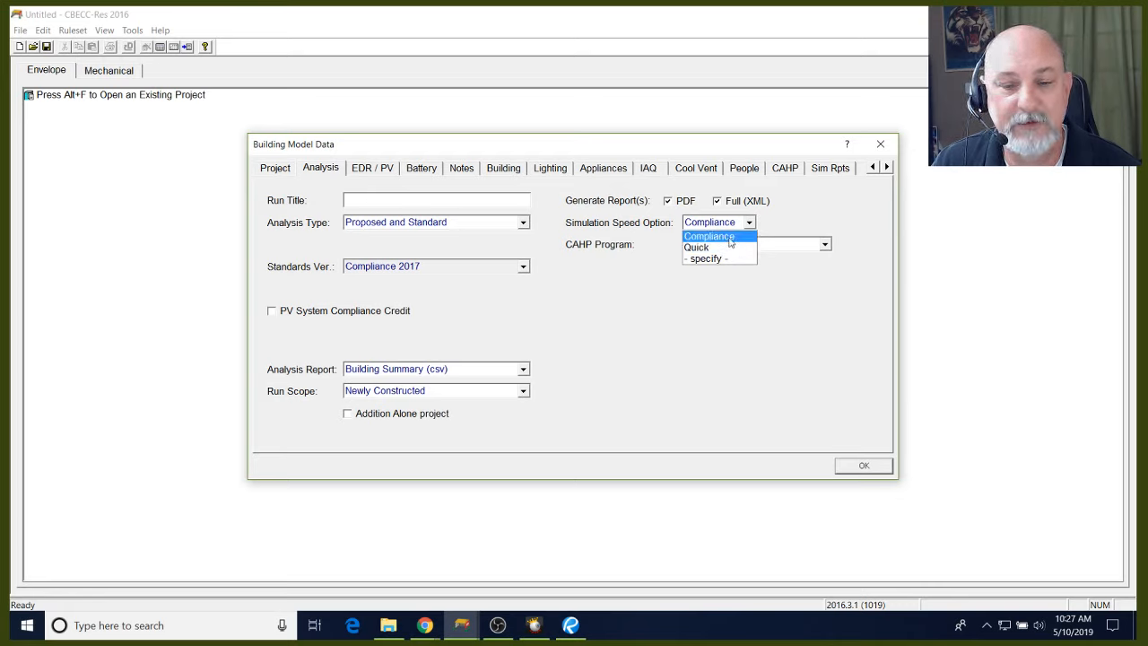
pyautogui.click(729, 238)
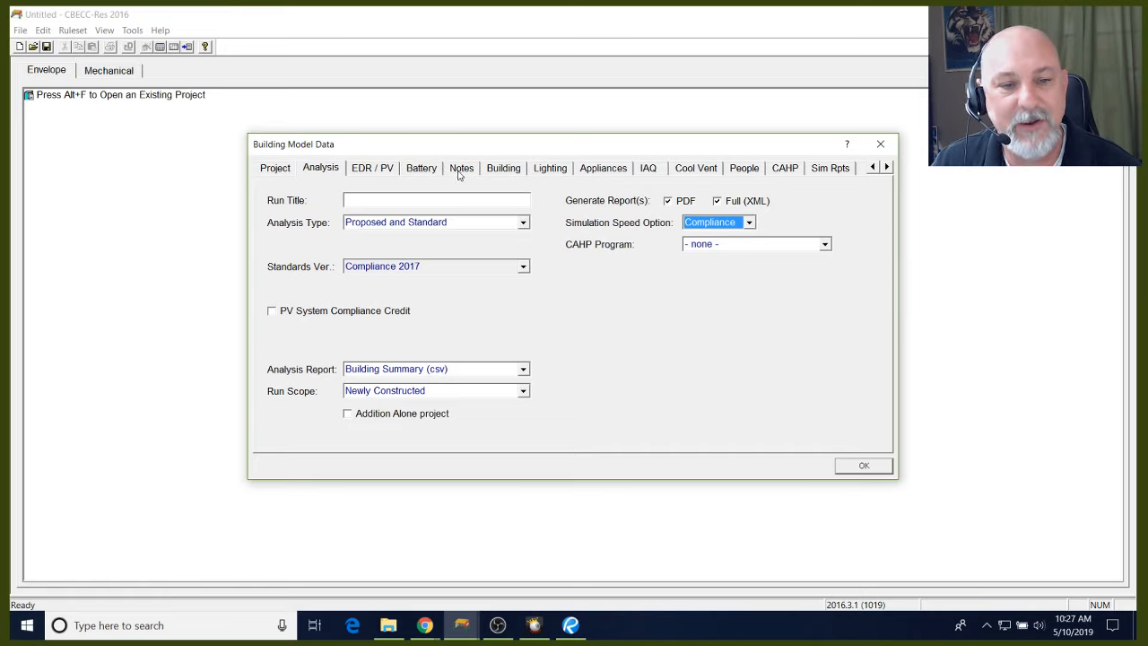
# Enter Code & Coffee as the building description in the building data
pyautogui.click(512, 171)
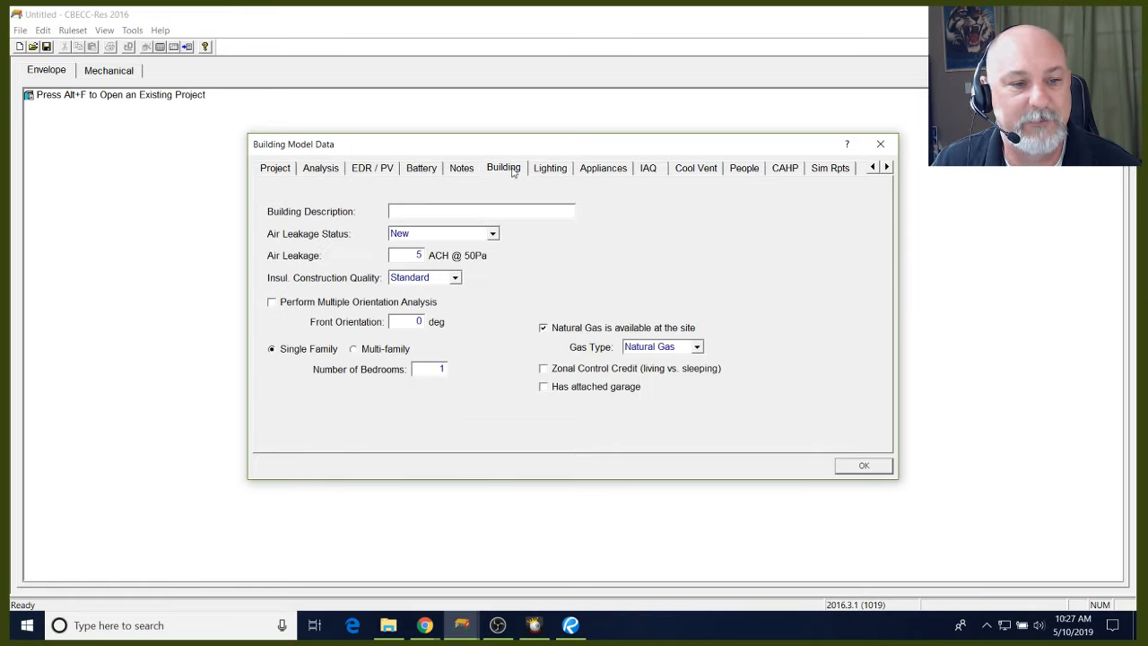
pyautogui.click(408, 212)
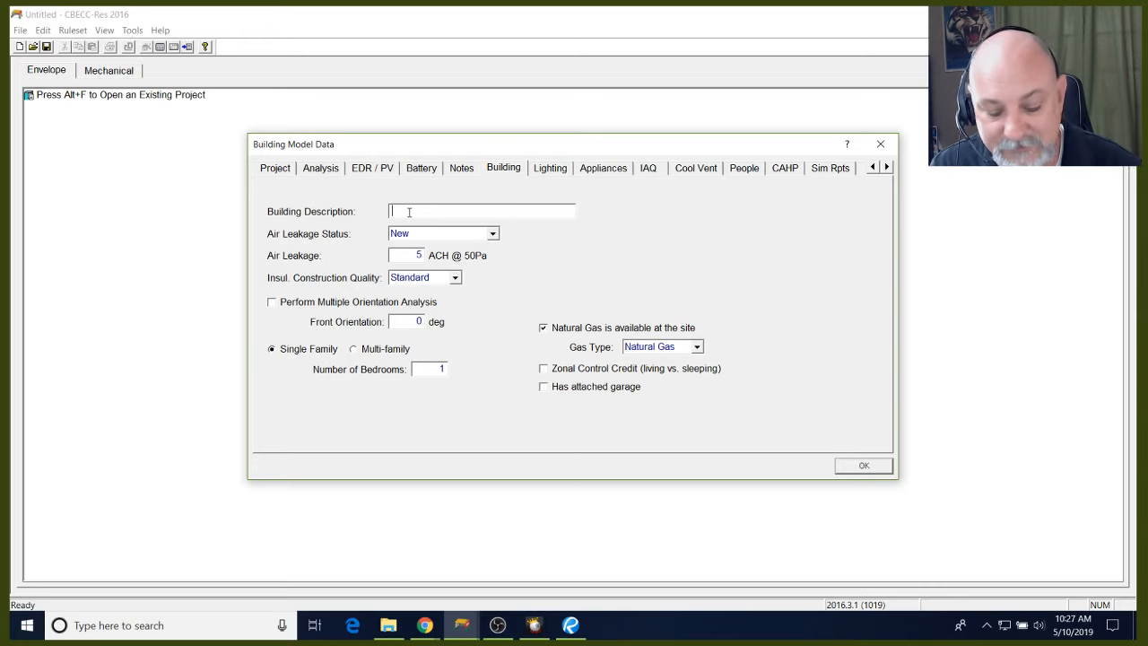
pyautogui.write('Co')
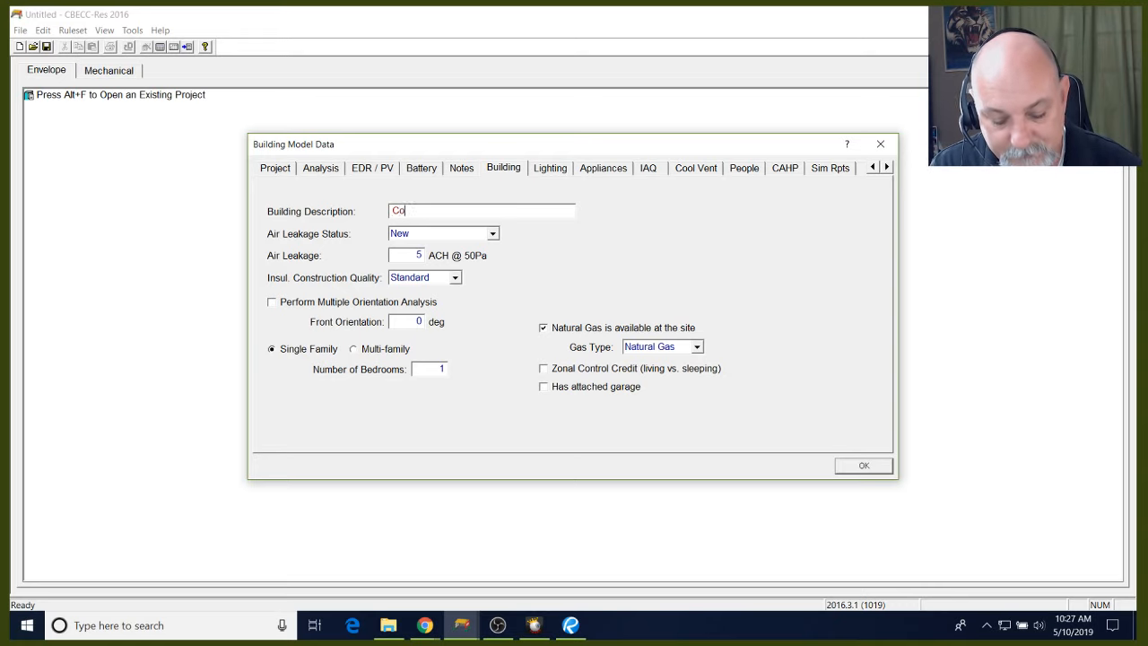
pyautogui.write('de & Coffee')
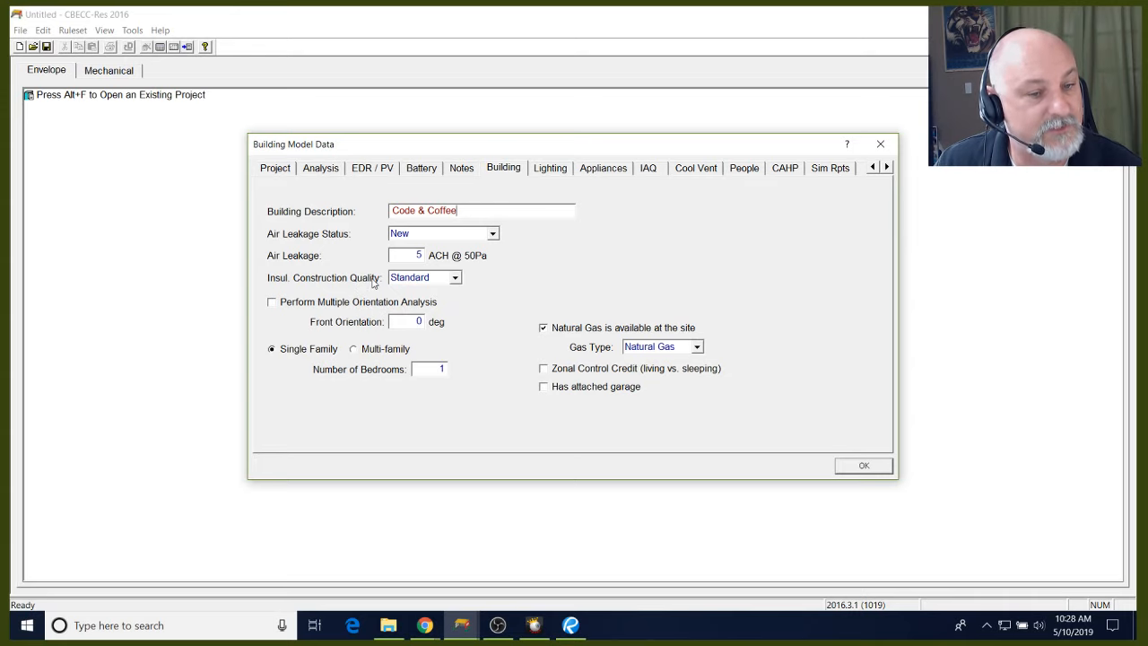
# Keep the insulation construction quality at Standard and set the front orientation to 143 degrees
pyautogui.click(456, 278)
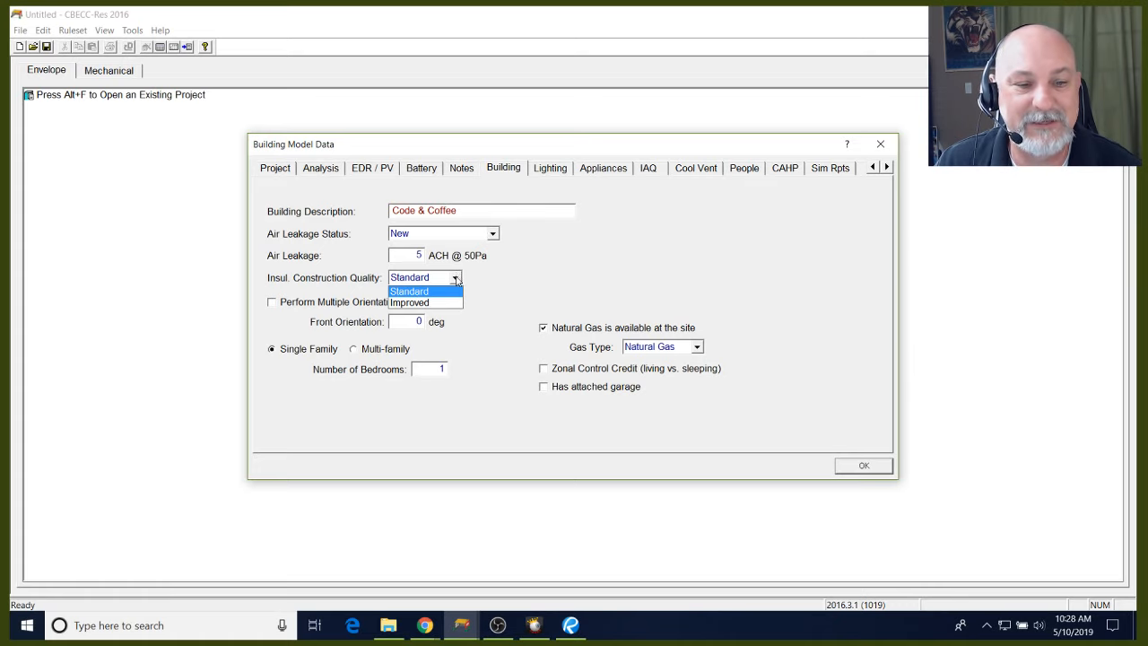
pyautogui.click(504, 286)
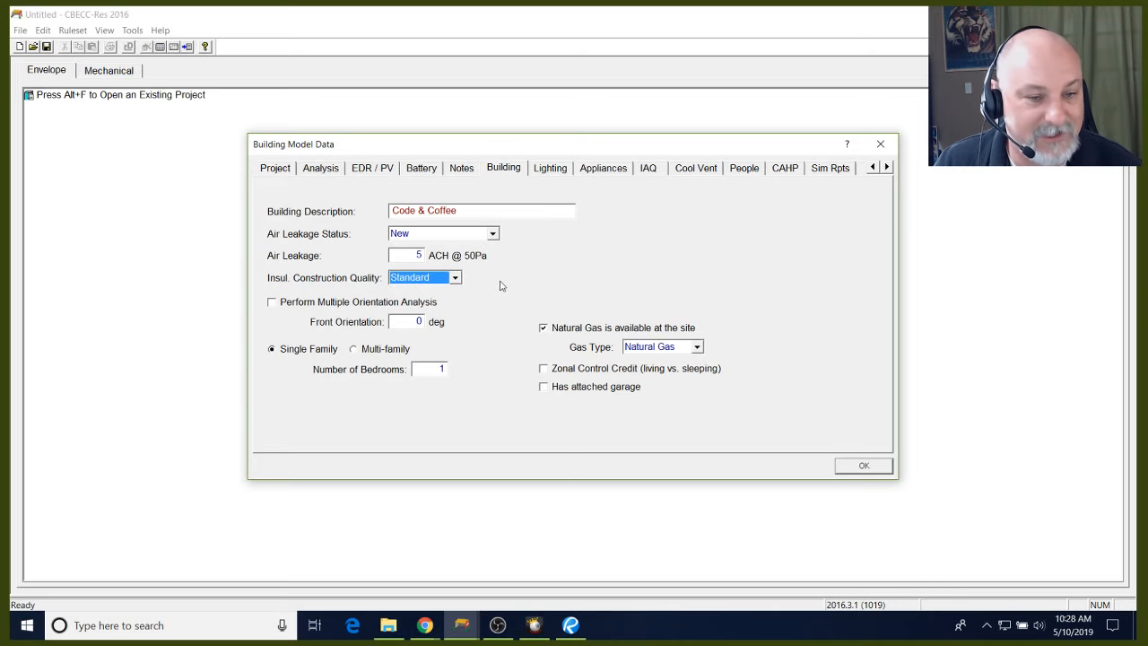
pyautogui.click(410, 323)
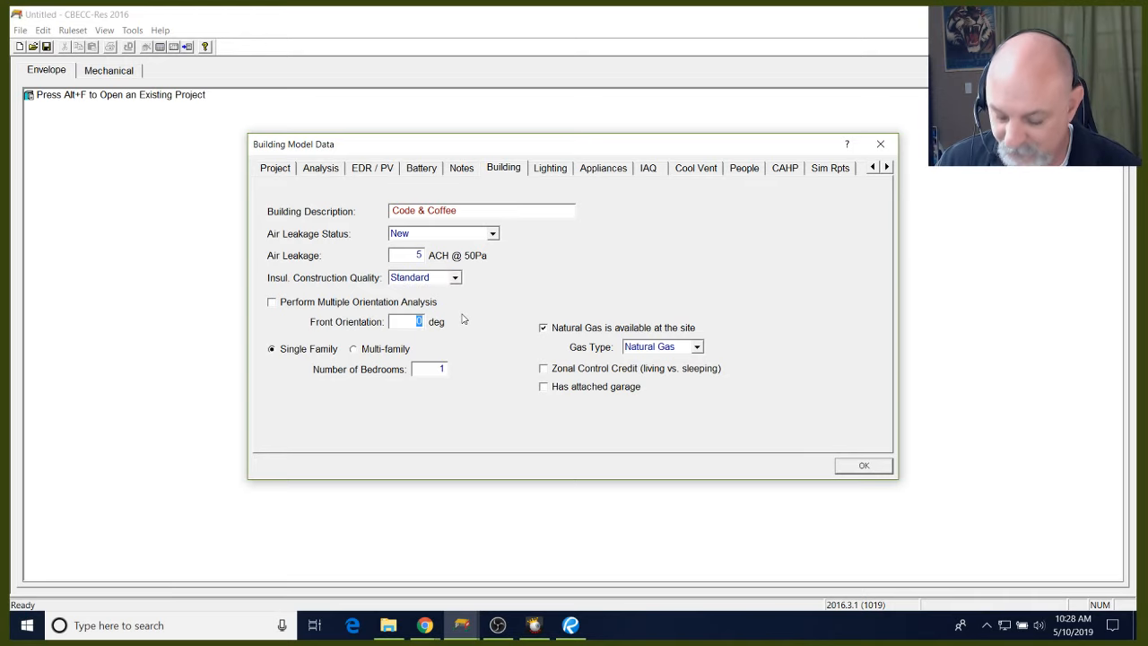
pyautogui.write('143')
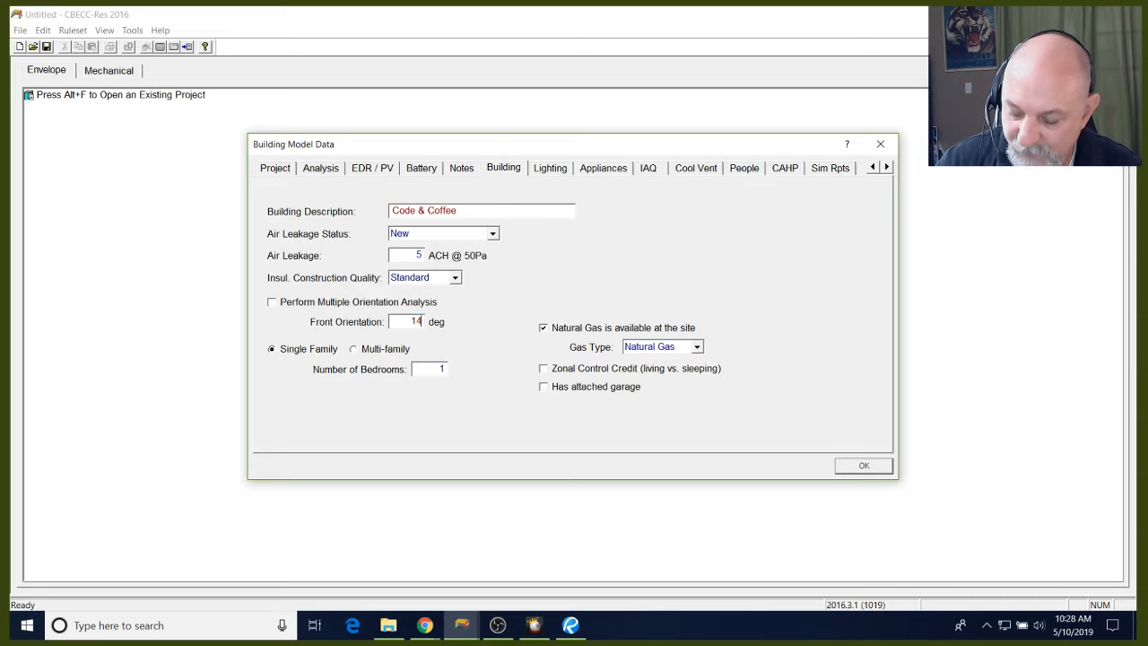
# Set the number of bedrooms to 3 after checking the floor plan, and mark natural gas as unavailable at the site
pyautogui.doubleClick(427, 364)
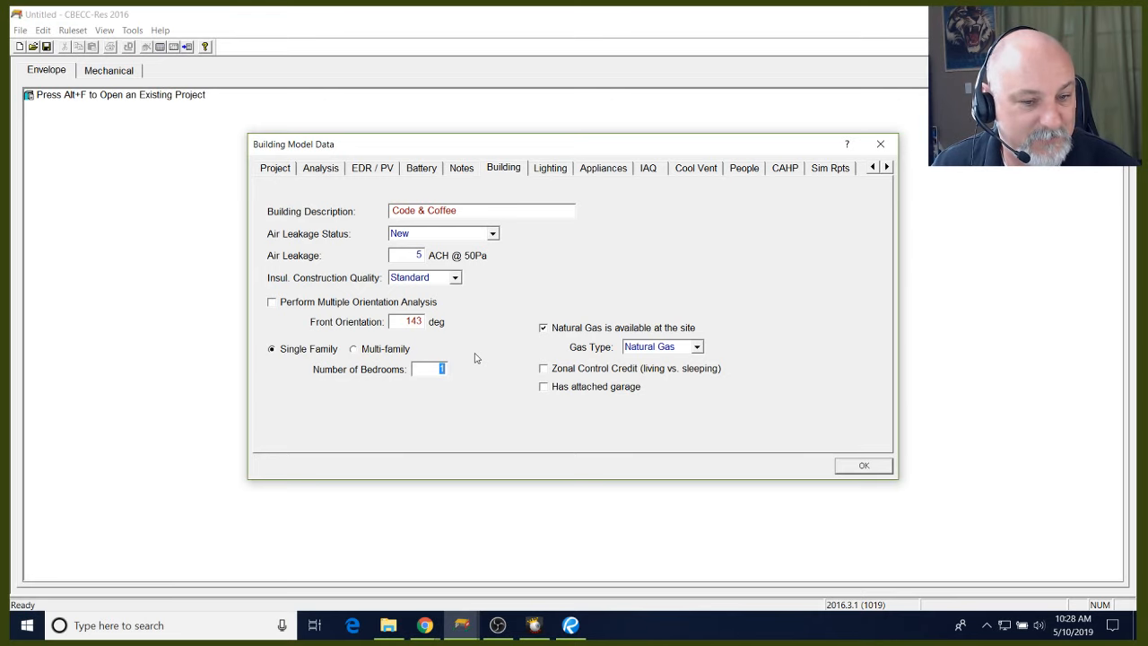
pyautogui.click(570, 625)
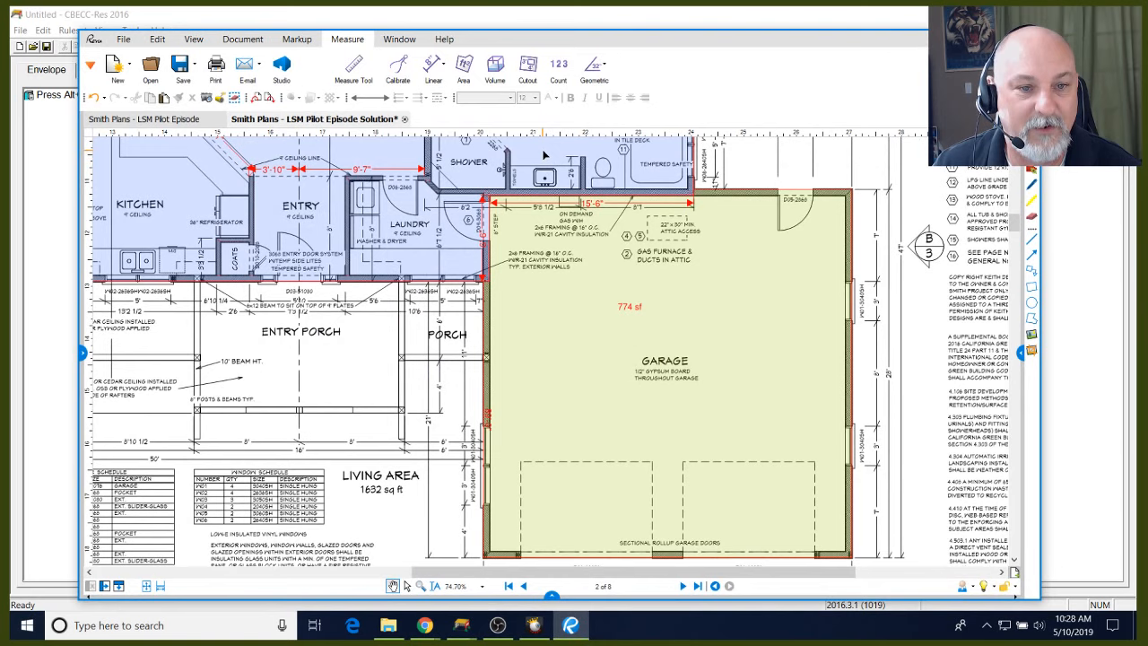
pyautogui.scroll(-3, 530, 235)
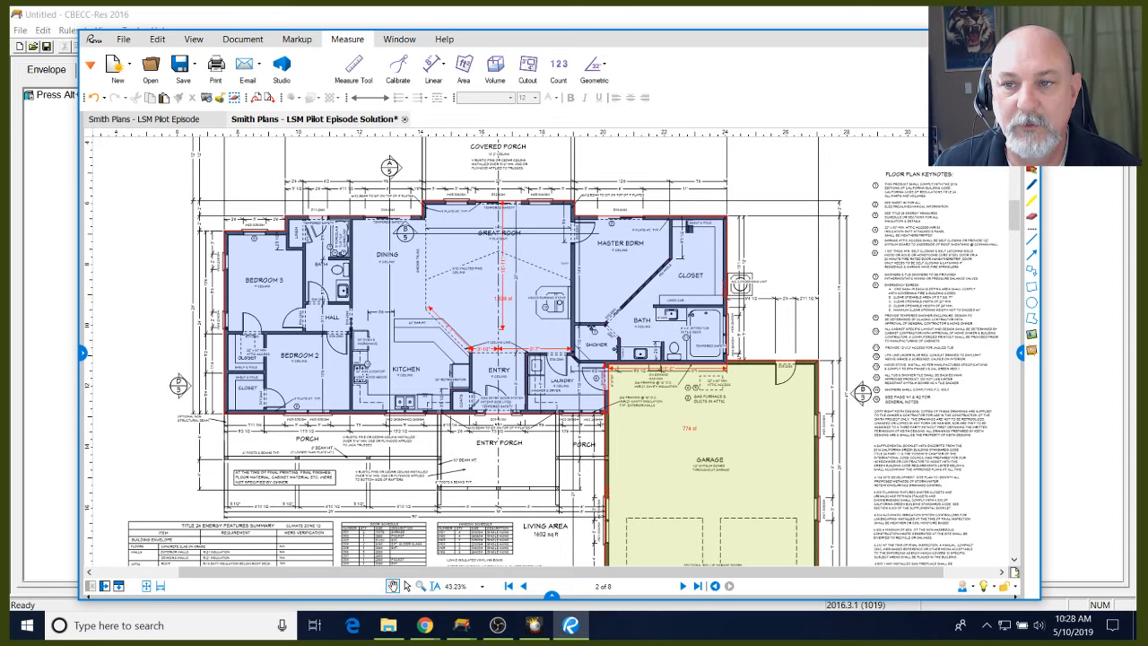
pyautogui.click(570, 625)
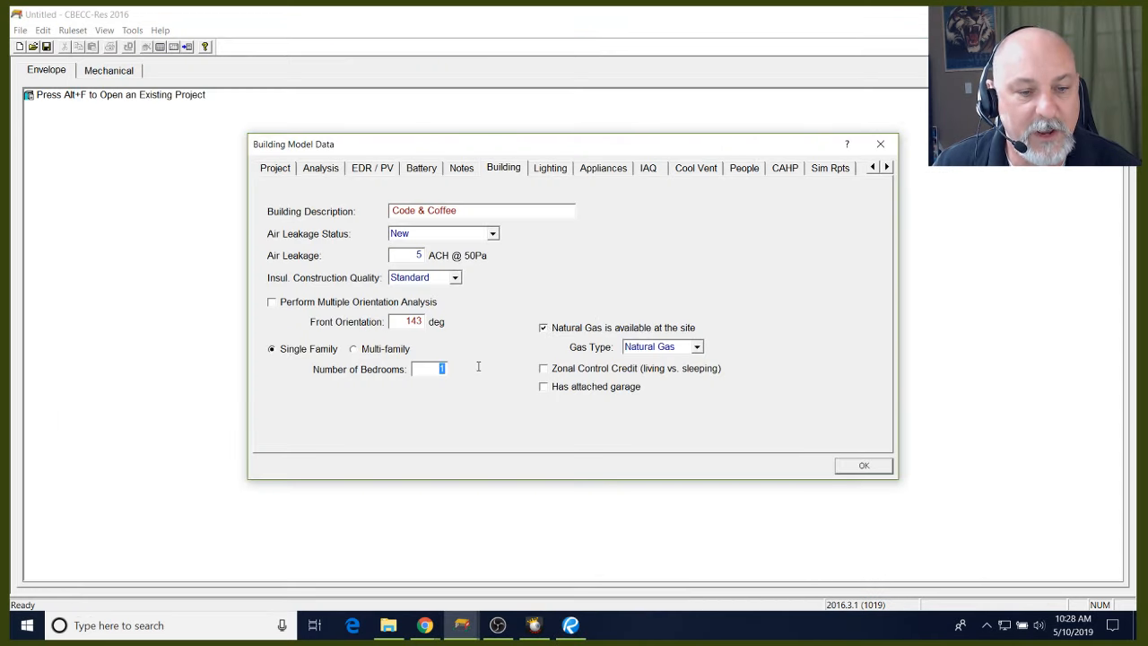
pyautogui.write('3')
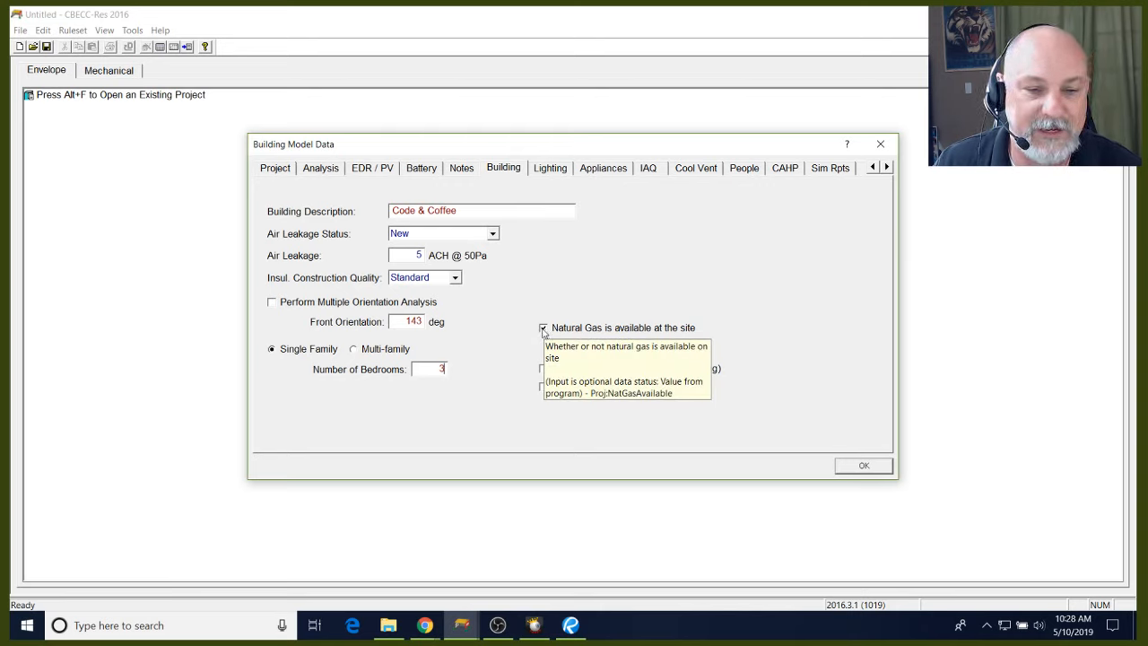
pyautogui.click(543, 328)
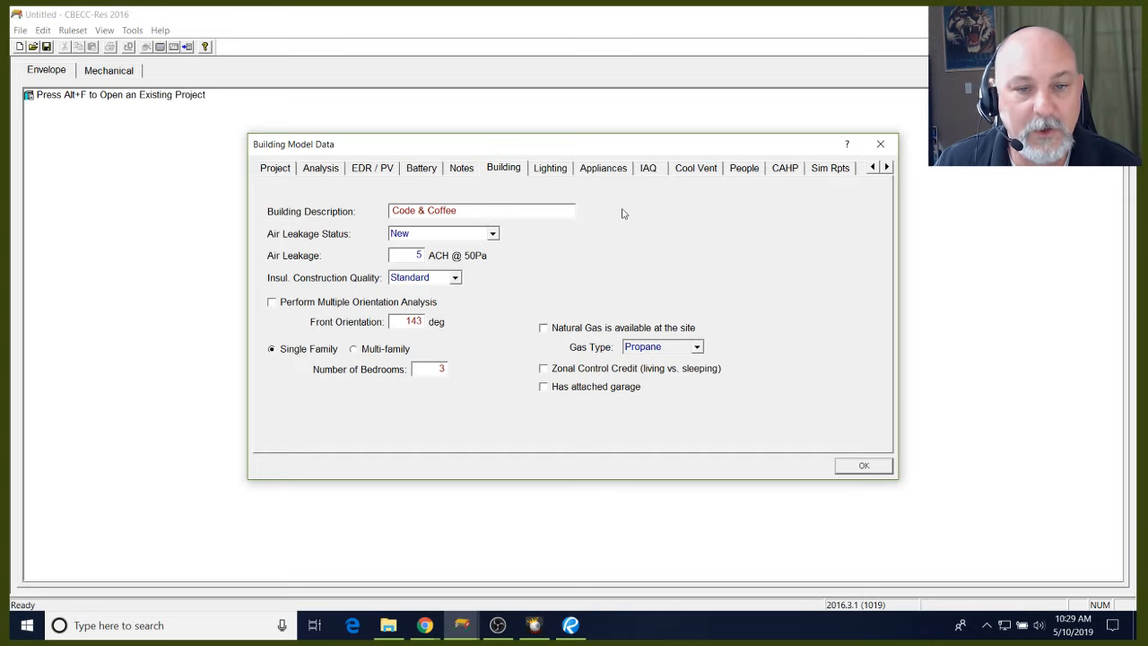
# Review the default lighting values and the appliance zone, usage and fuel settings
pyautogui.click(546, 170)
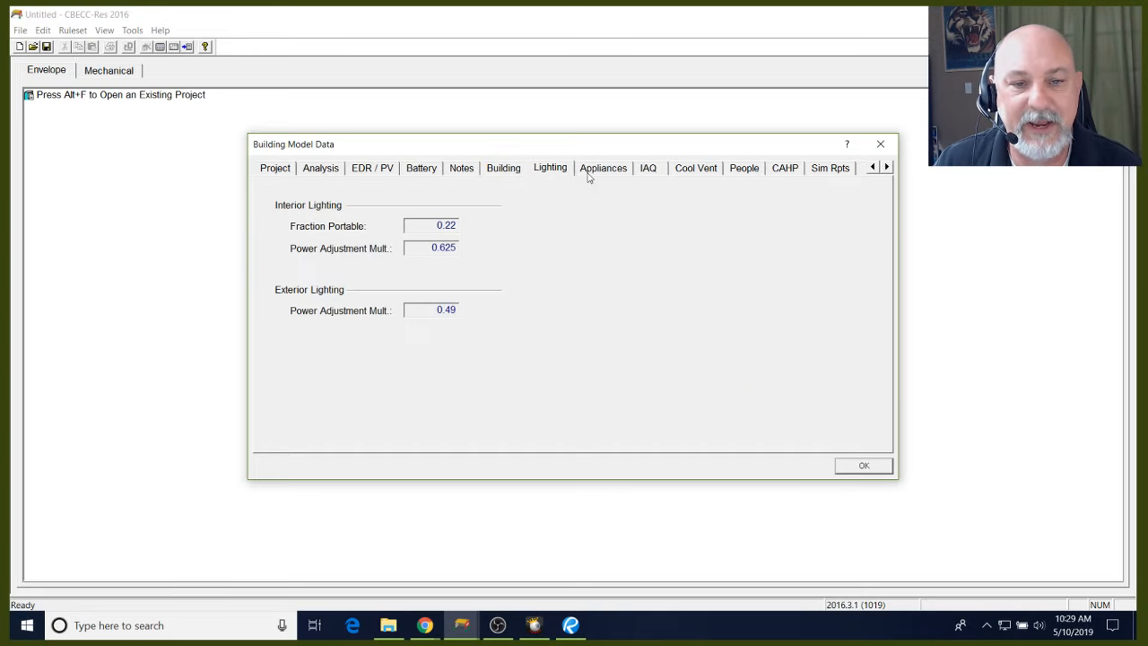
pyautogui.click(603, 173)
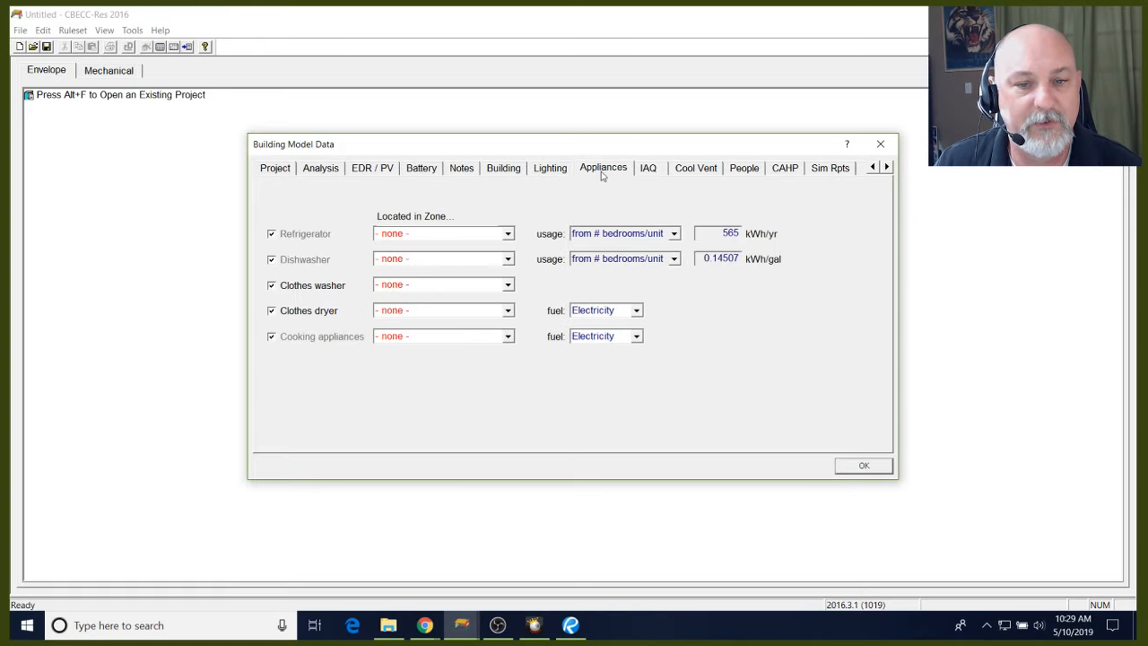
# Review the IAQ and cooling ventilation settings, keeping Default Minimum IAQ Fan with no zone, and accept the building model data
pyautogui.click(648, 169)
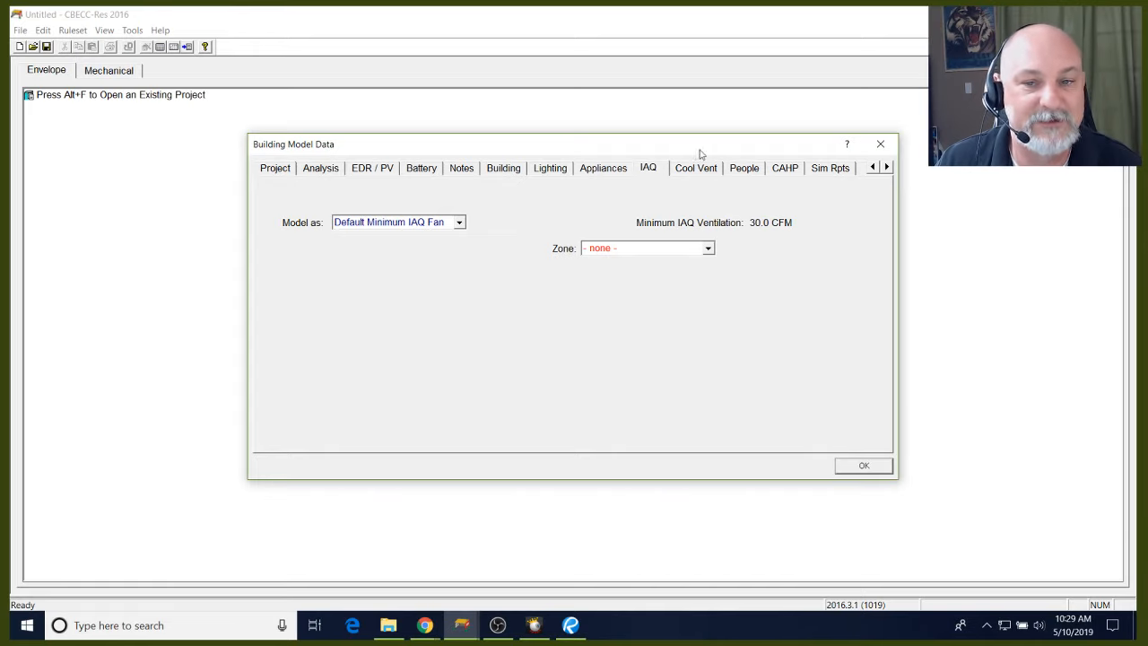
pyautogui.moveTo(703, 146); pyautogui.dragTo(728, 152)
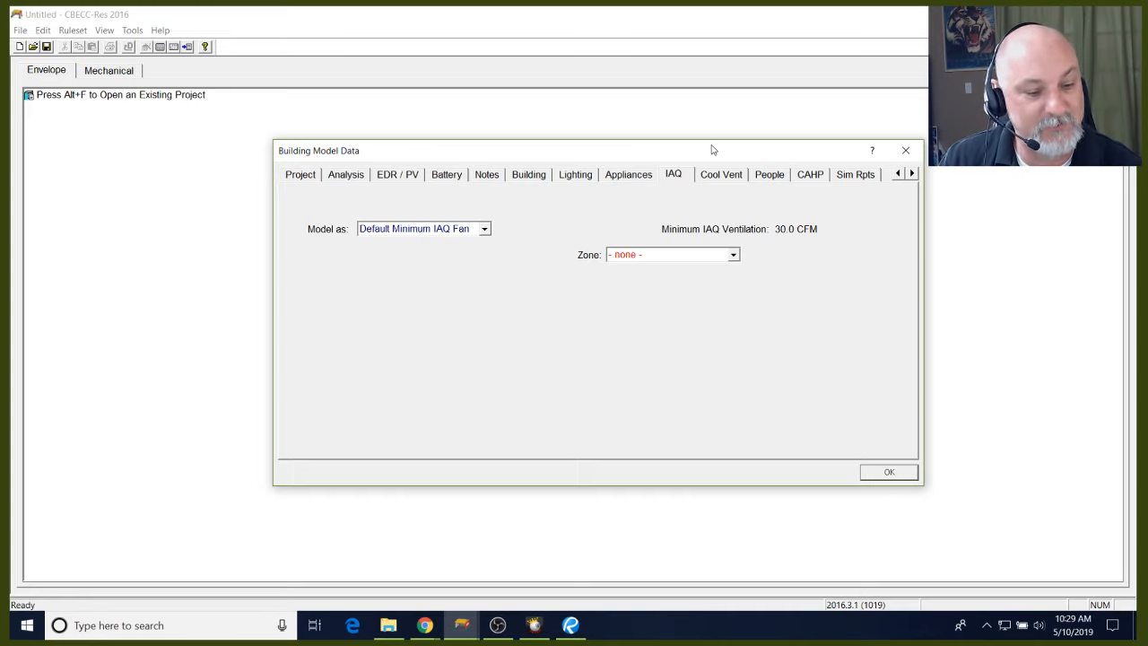
pyautogui.click(484, 231)
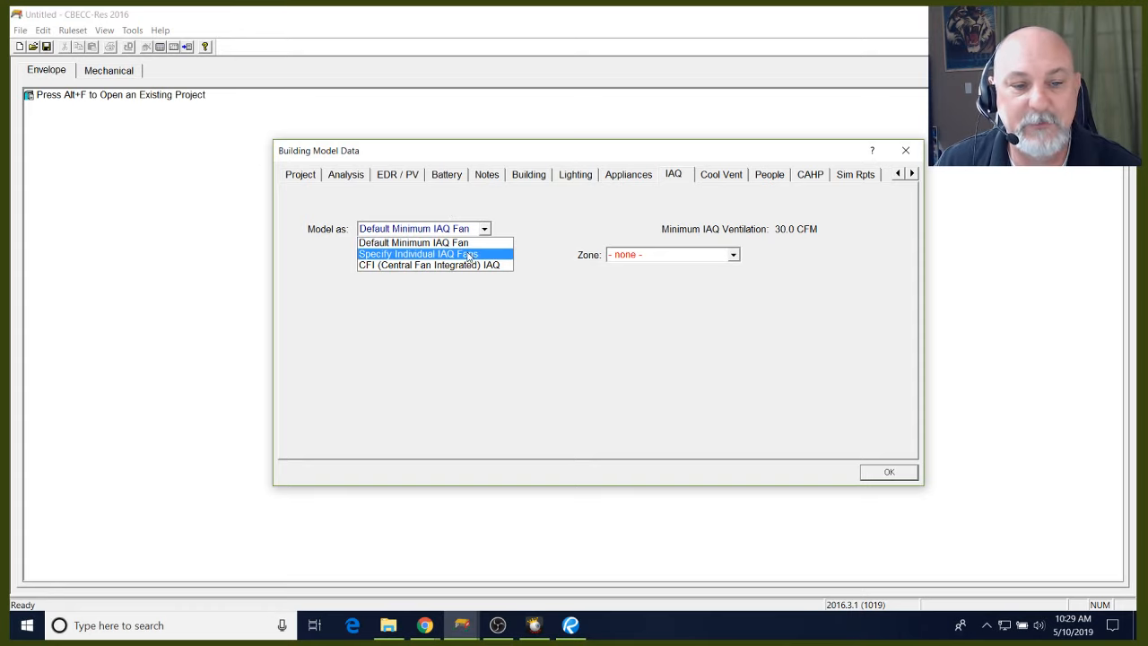
pyautogui.click(527, 218)
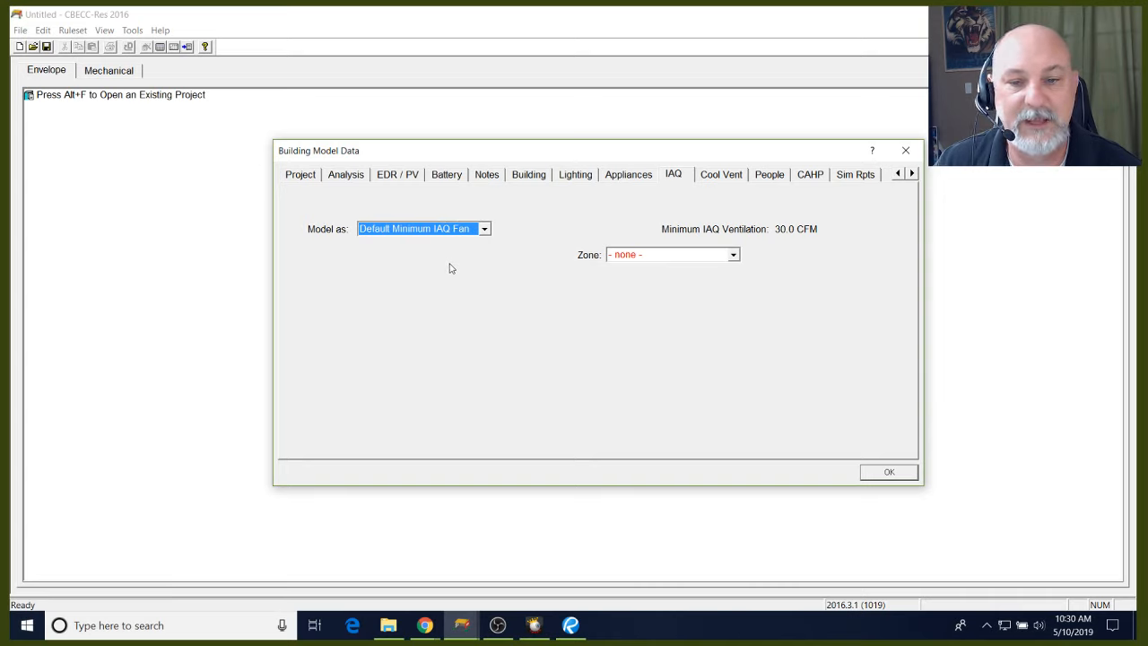
pyautogui.click(662, 255)
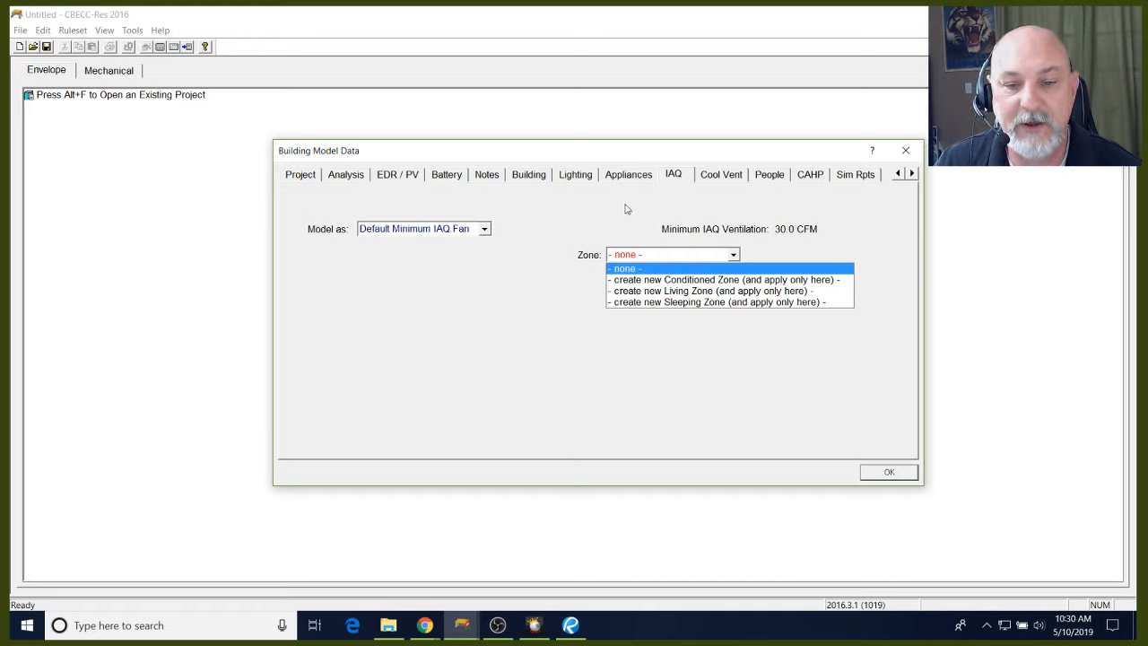
pyautogui.click(529, 264)
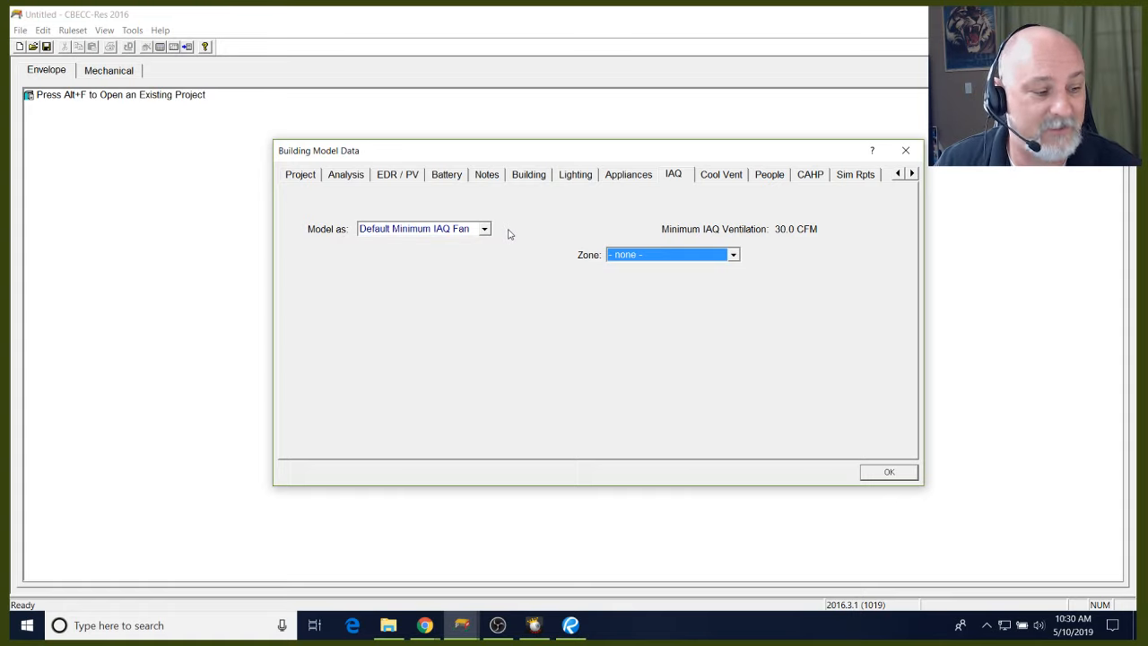
pyautogui.click(484, 228)
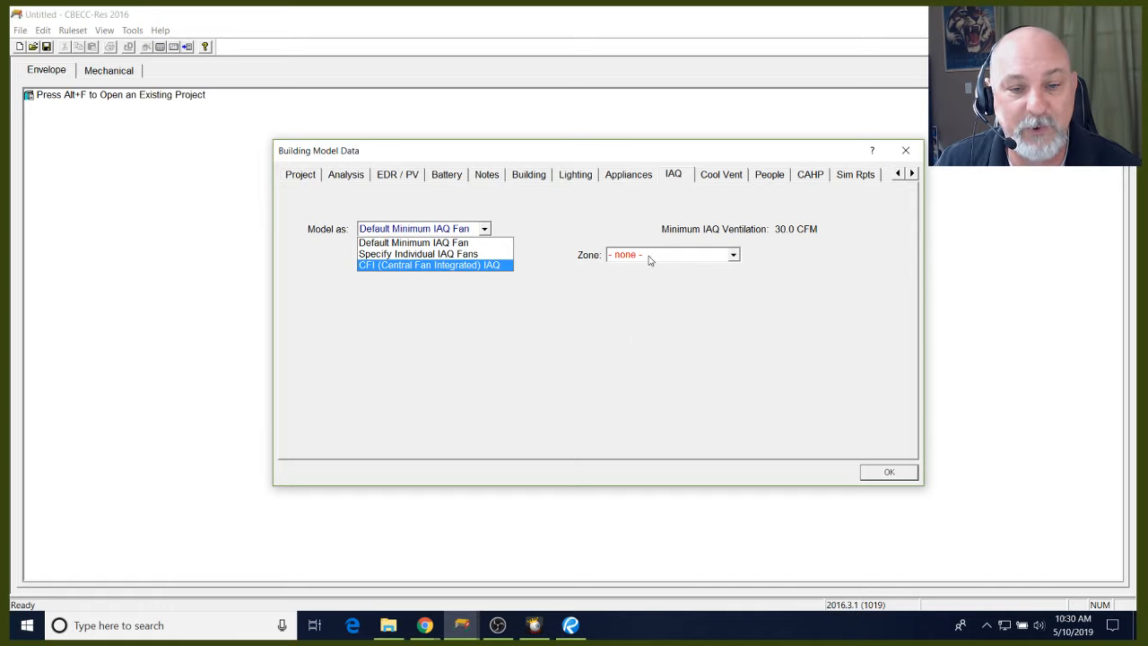
pyautogui.click(636, 342)
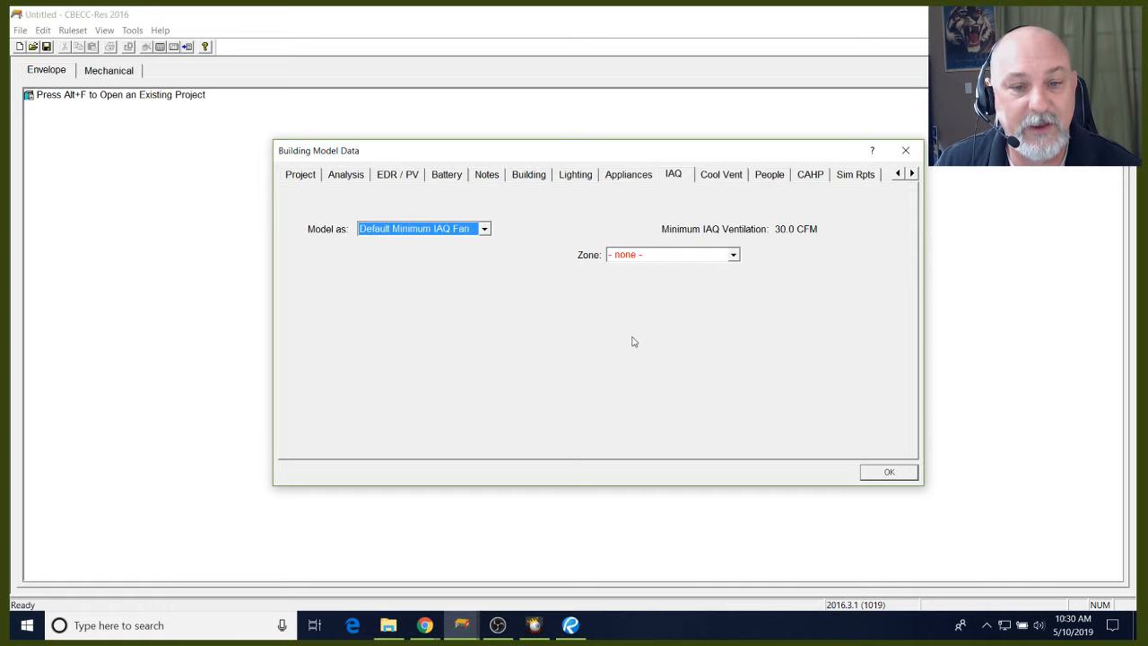
pyautogui.click(730, 176)
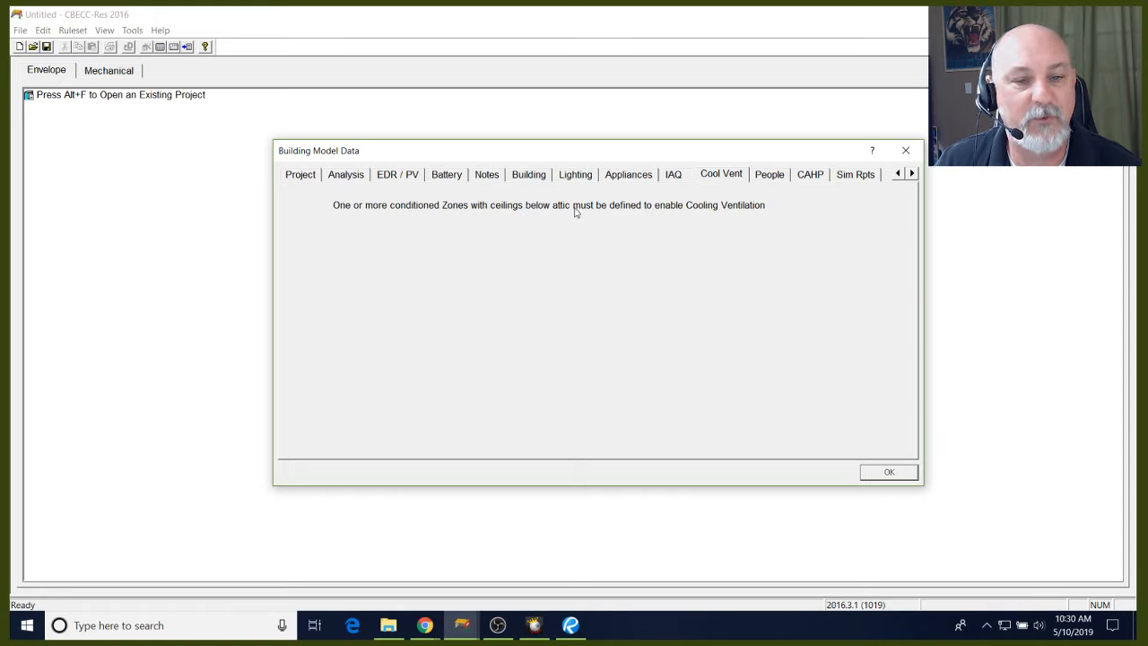
pyautogui.click(889, 473)
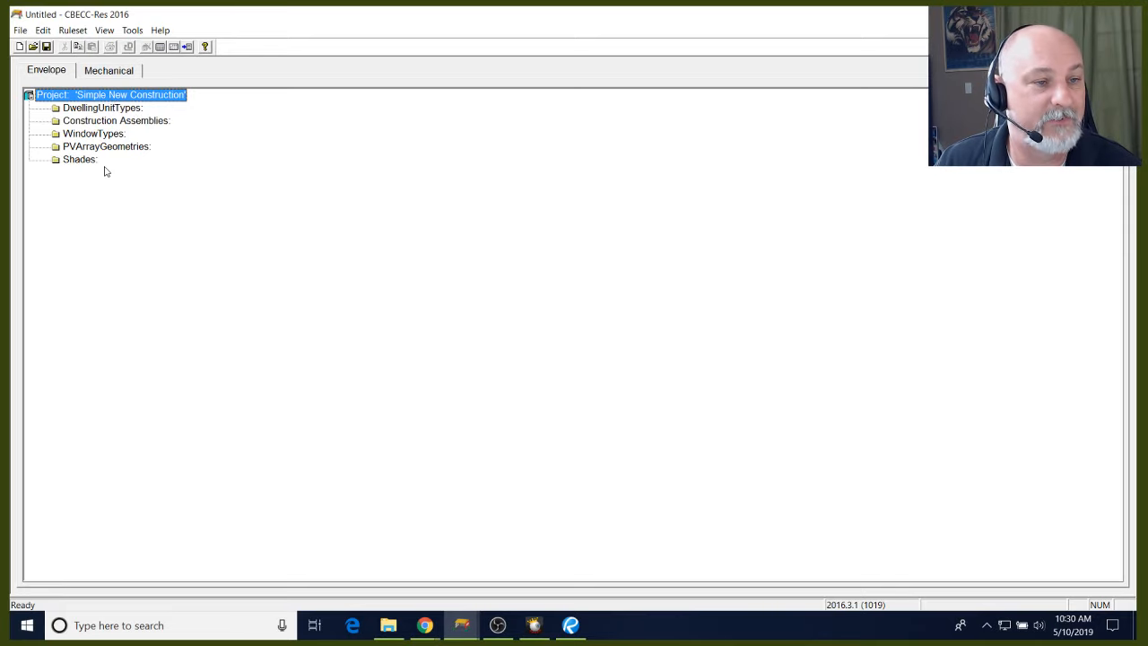
pyautogui.rightClick(99, 100)
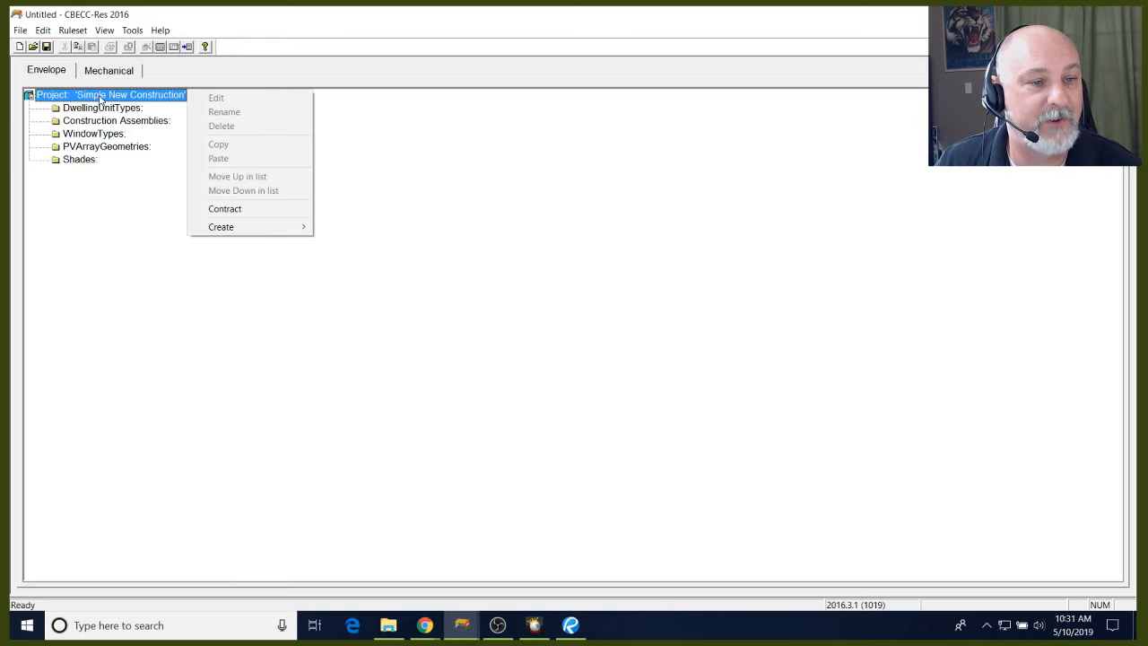
pyautogui.moveTo(269, 231)
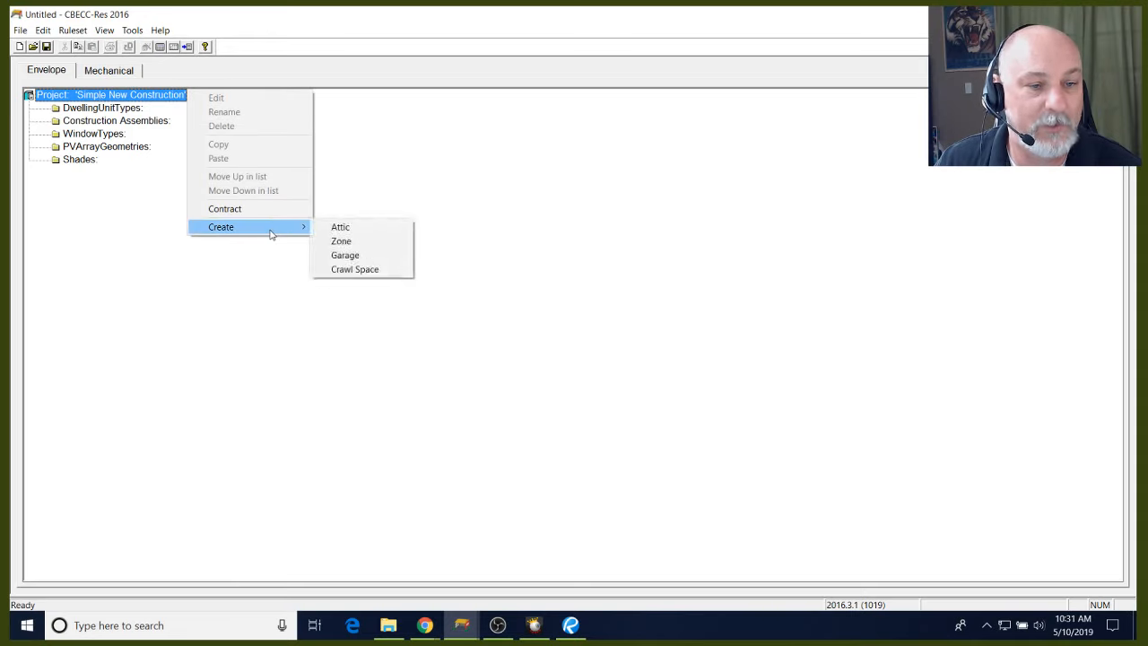
pyautogui.click(348, 242)
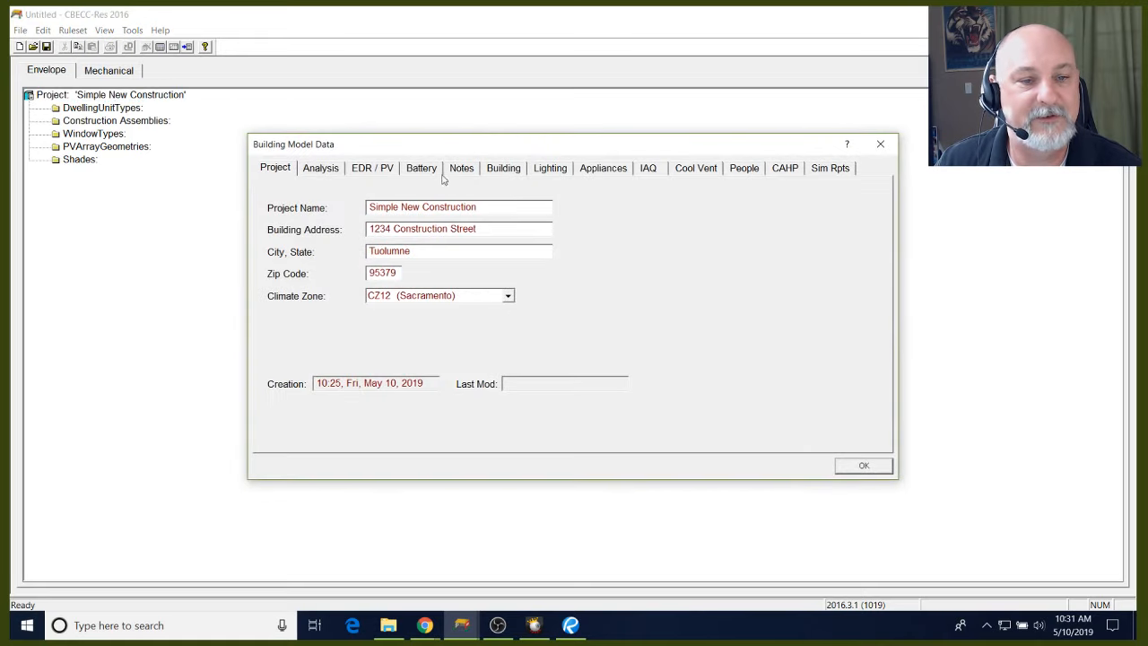
# Mark the building as having an attached garage in the project's building data and accept the change
pyautogui.click(502, 176)
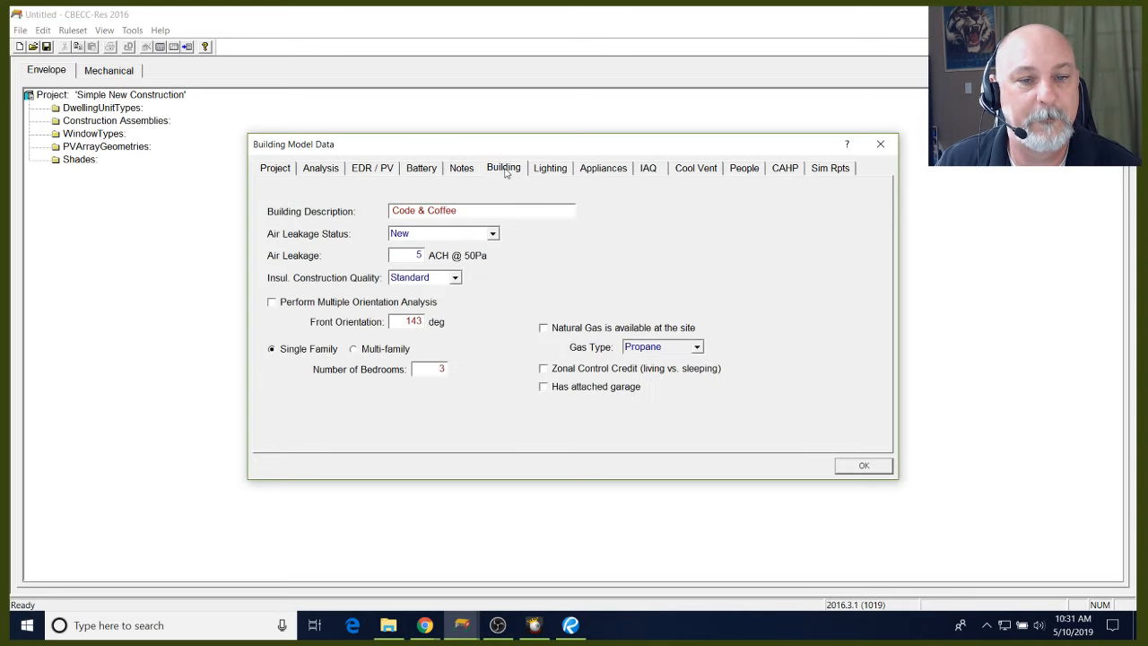
pyautogui.click(543, 388)
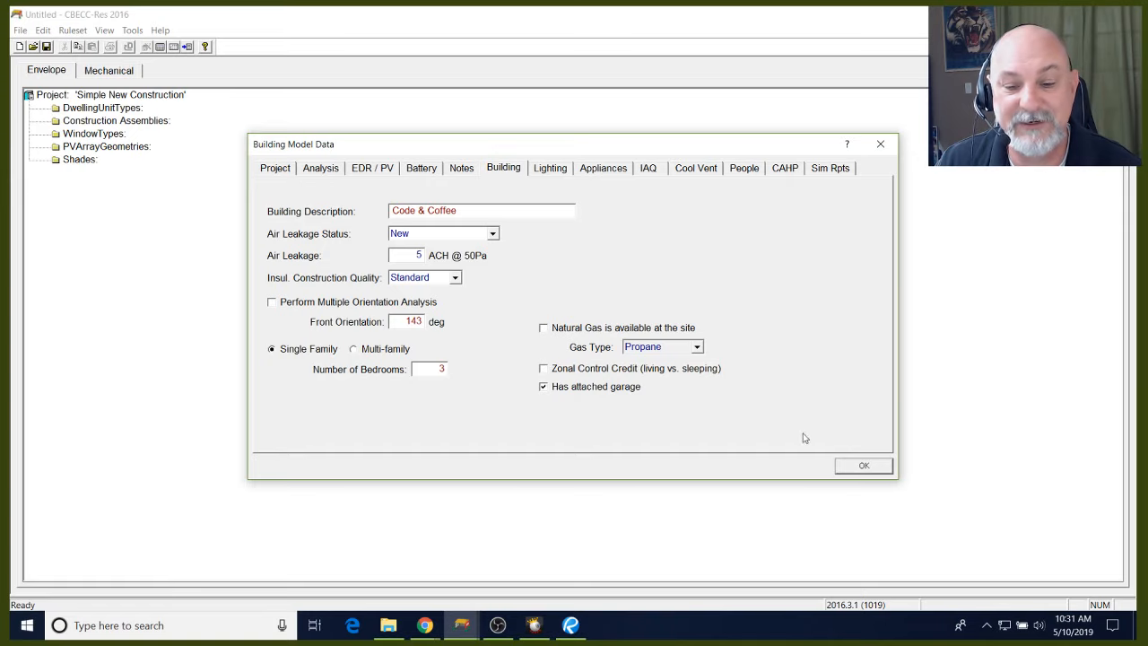
pyautogui.click(859, 466)
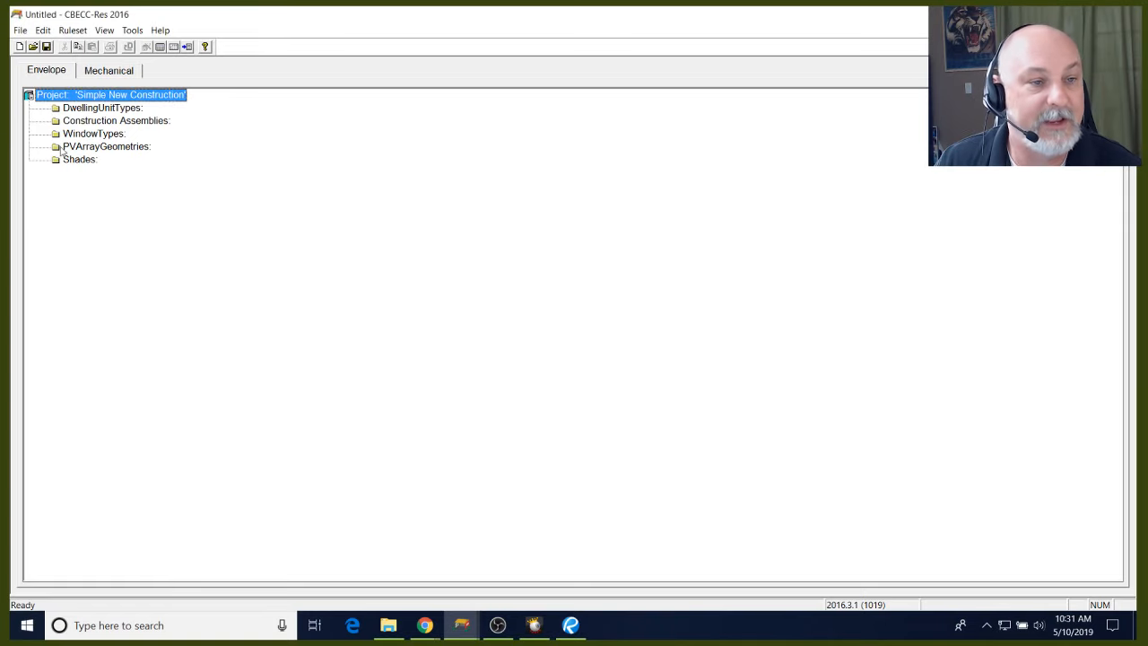
# Create a new zone named House under the Simple New Construction project
pyautogui.rightClick(126, 95)
pyautogui.moveTo(254, 228)
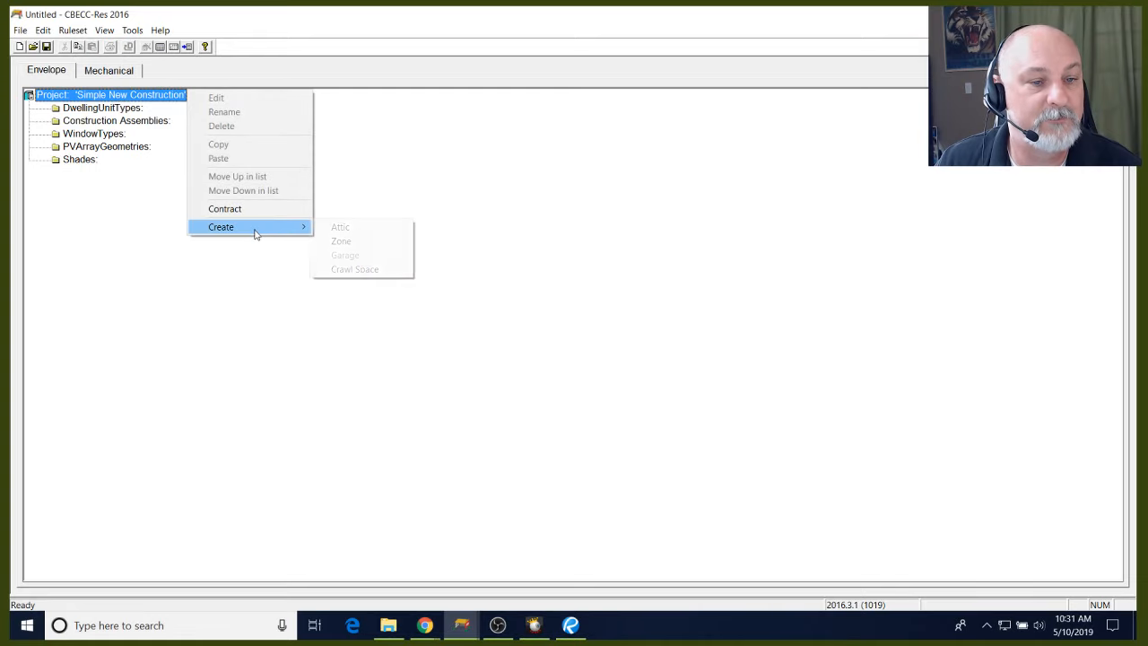
pyautogui.click(349, 241)
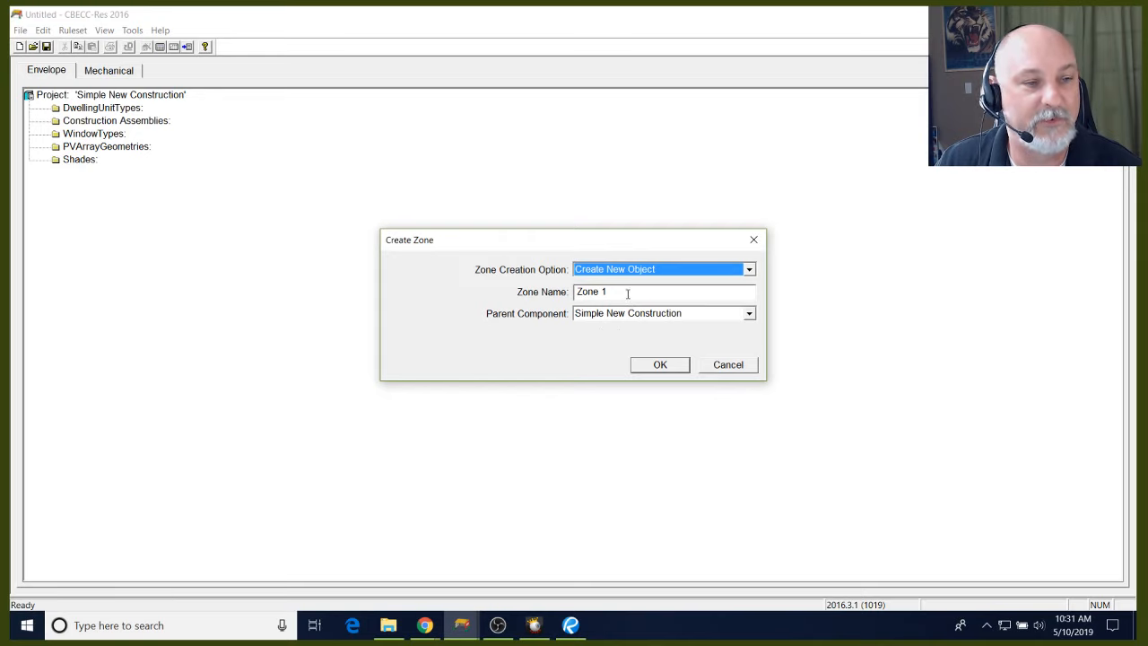
pyautogui.press('Tab')
pyautogui.write('House')
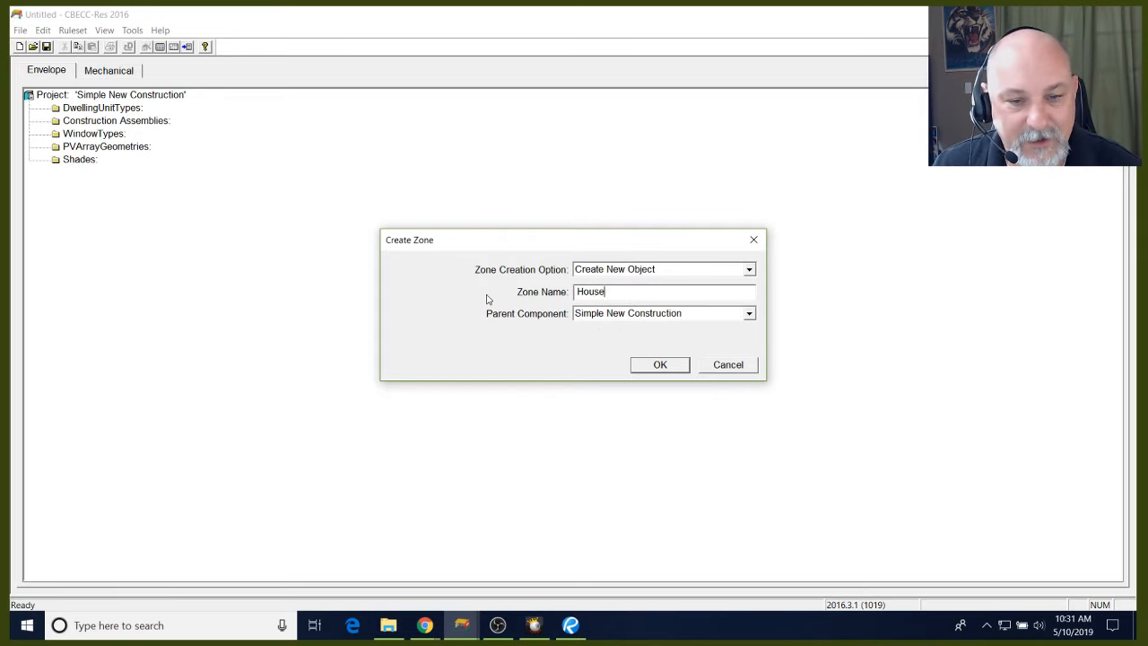
pyautogui.click(665, 368)
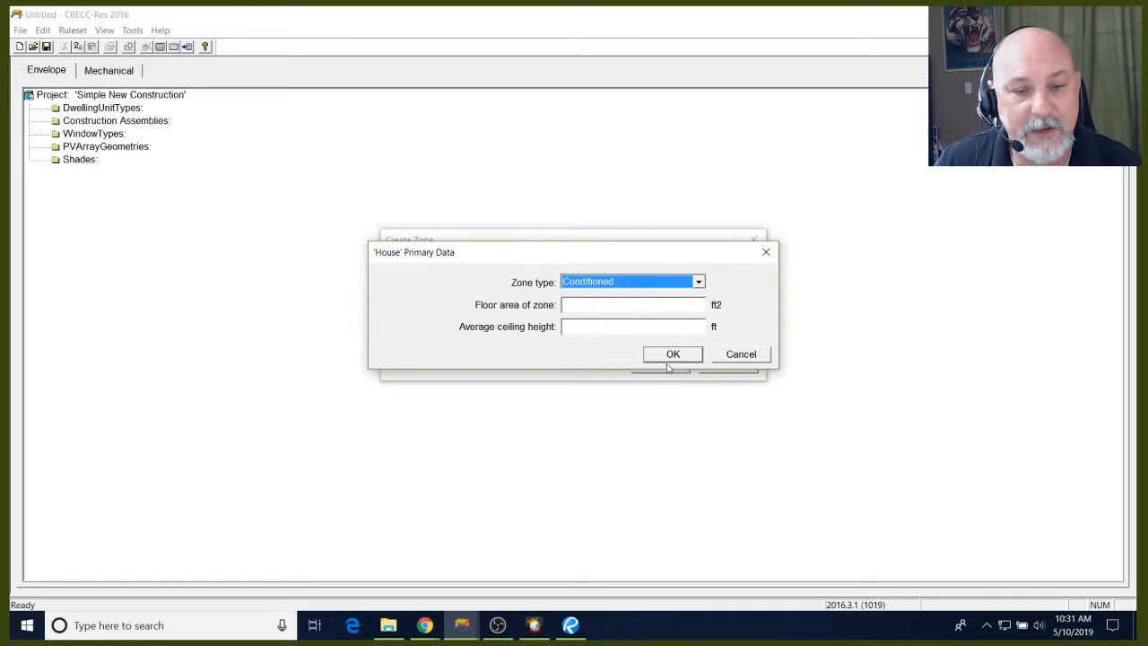
# Enter the conditioned House zone's floor area of 1638 ft2 and average ceiling height of 9.4 ft, and accept them
pyautogui.click(685, 305)
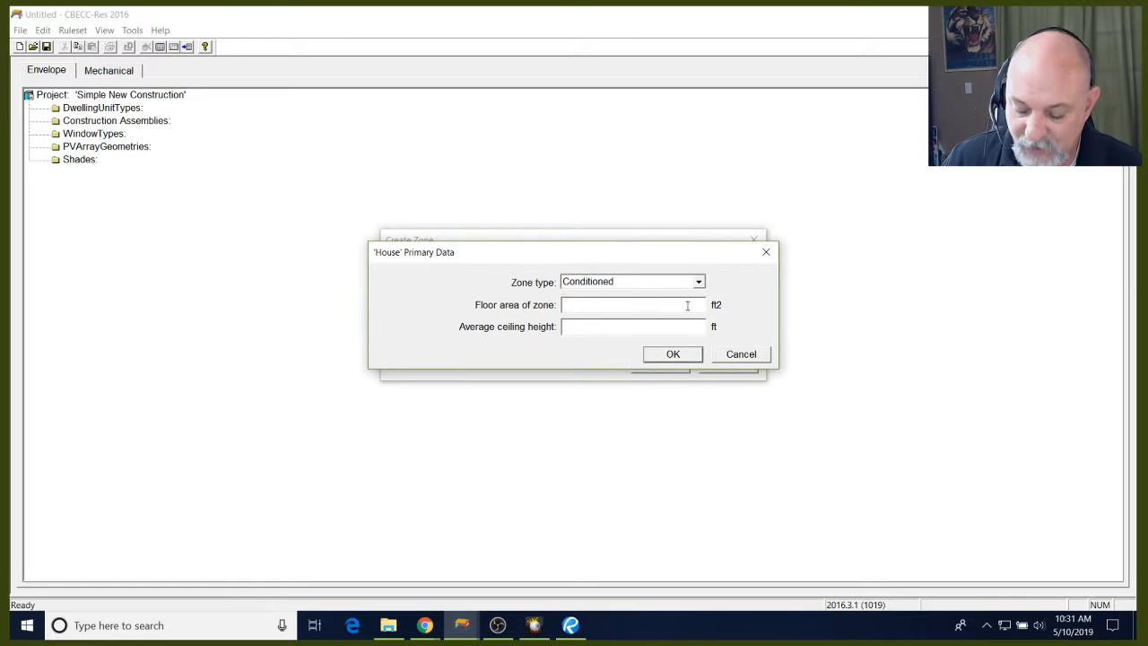
pyautogui.write('1')
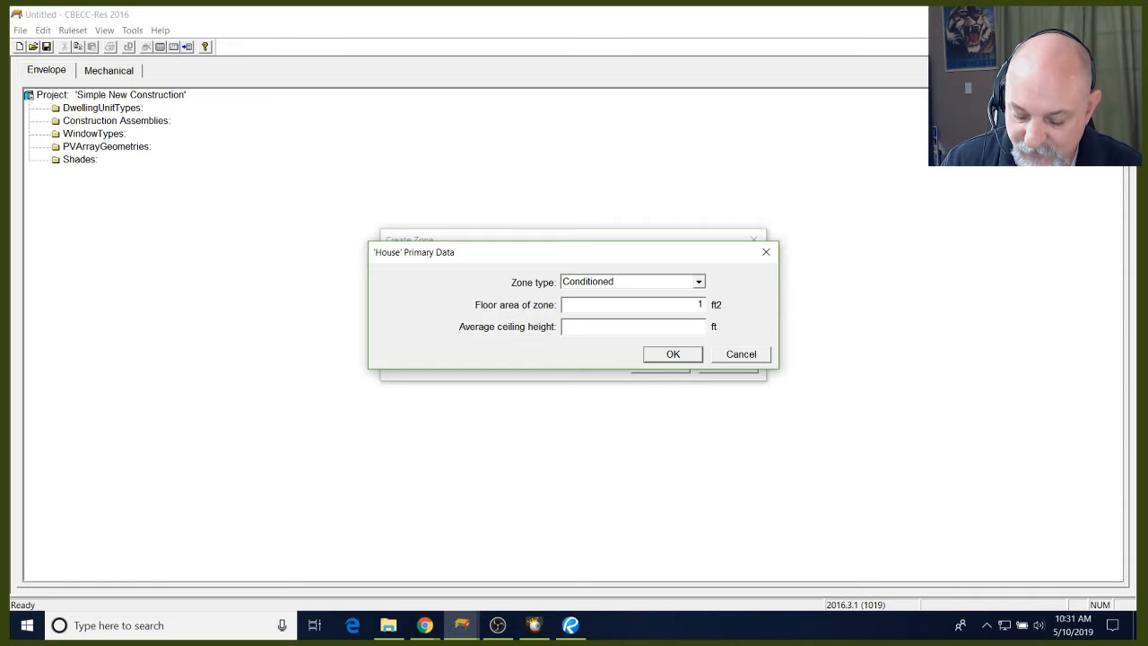
pyautogui.write('638')
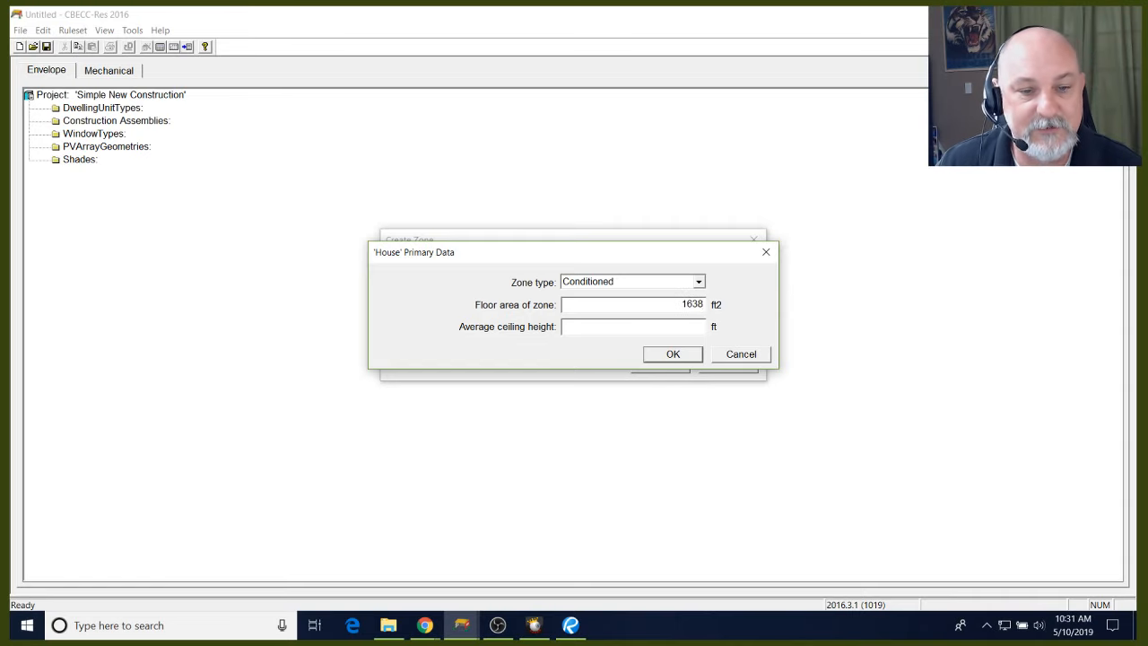
pyautogui.click(677, 326)
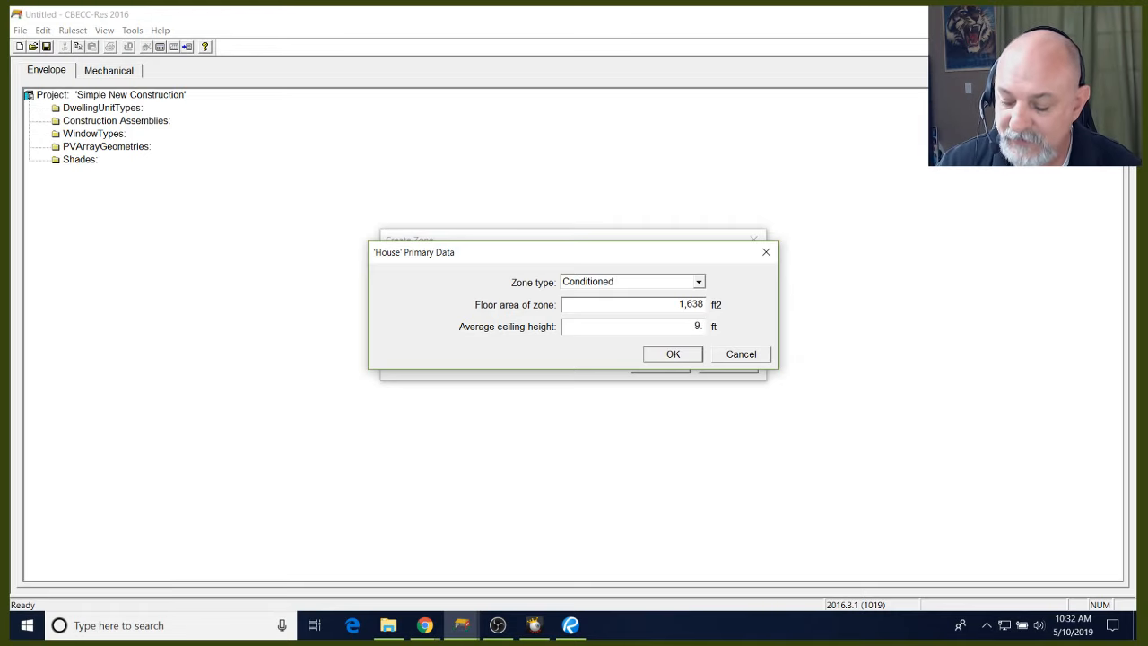
pyautogui.write('.4')
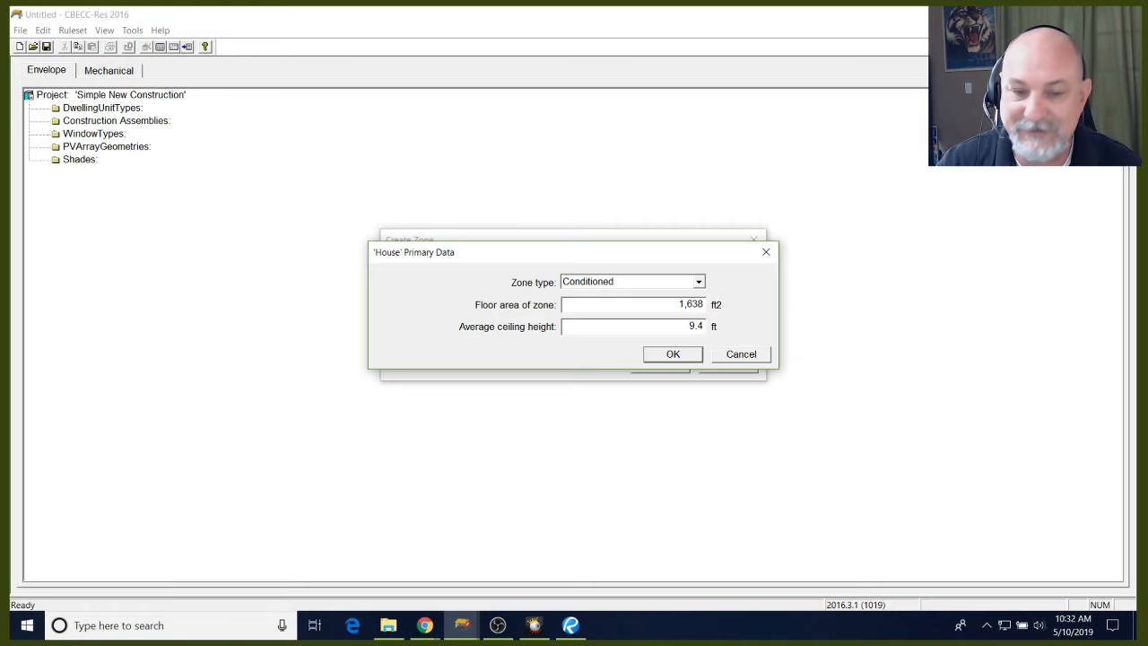
pyautogui.click(672, 354)
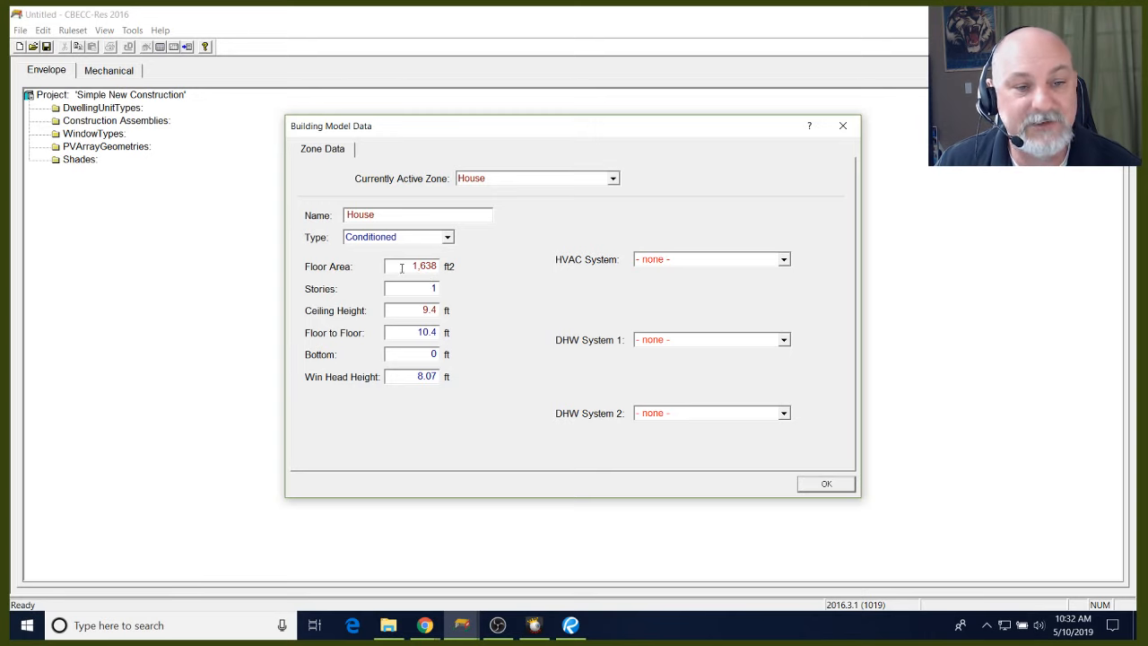
# Check the House zone's floor area, stories and ceiling height, and set its floor-to-floor height to 9.5 ft
pyautogui.moveTo(384, 120)
pyautogui.mouseDown()
pyautogui.moveTo(404, 122)
pyautogui.moveTo(394, 117)
pyautogui.mouseUp()
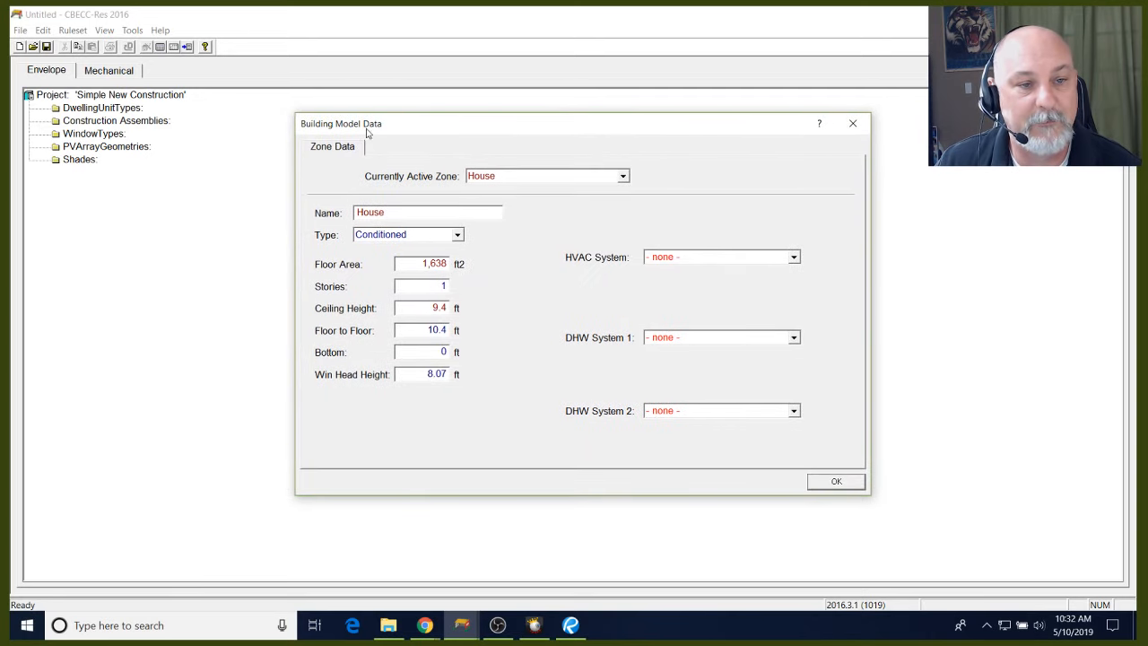
pyautogui.click(419, 265)
pyautogui.press('Tab')
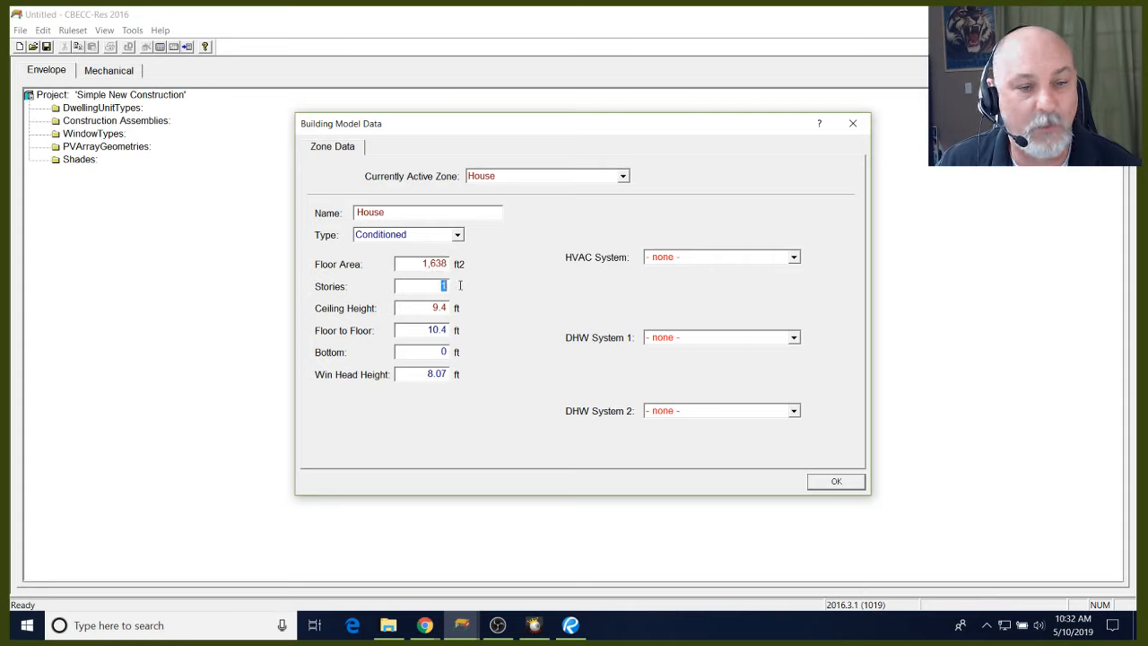
pyautogui.press('Tab')
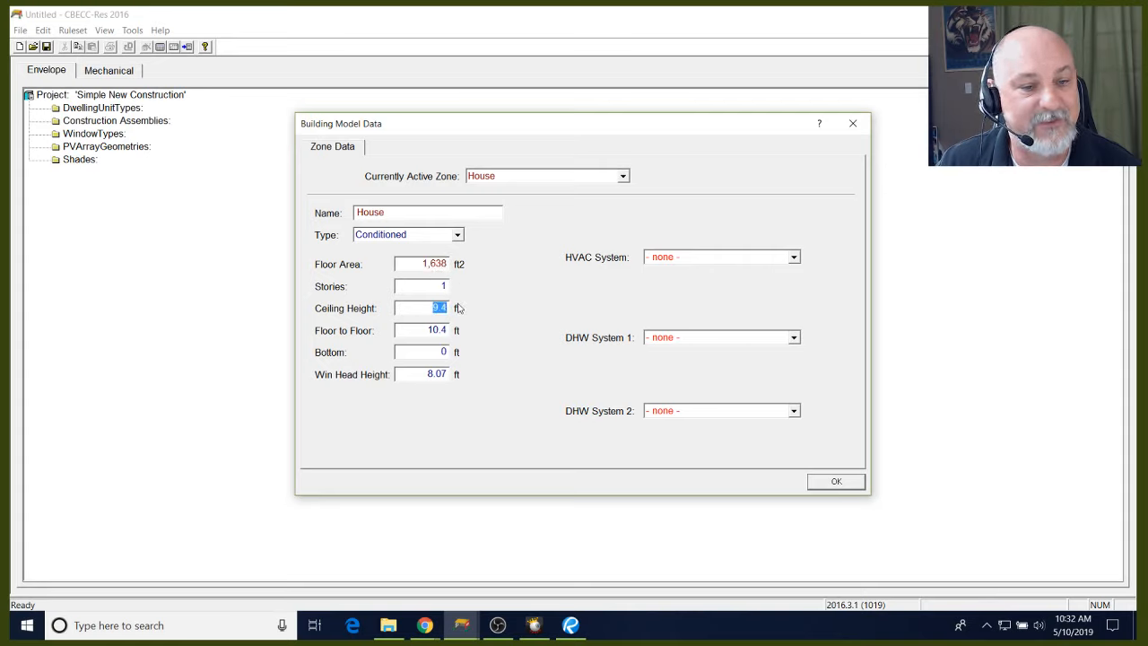
pyautogui.press('Tab')
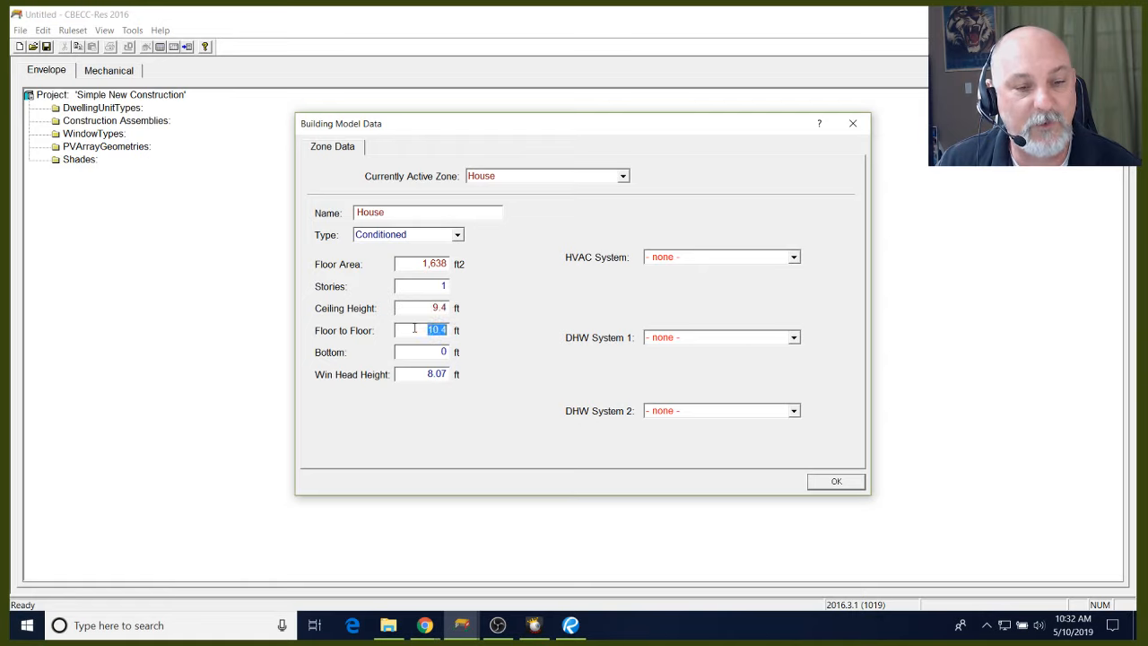
pyautogui.click(414, 329)
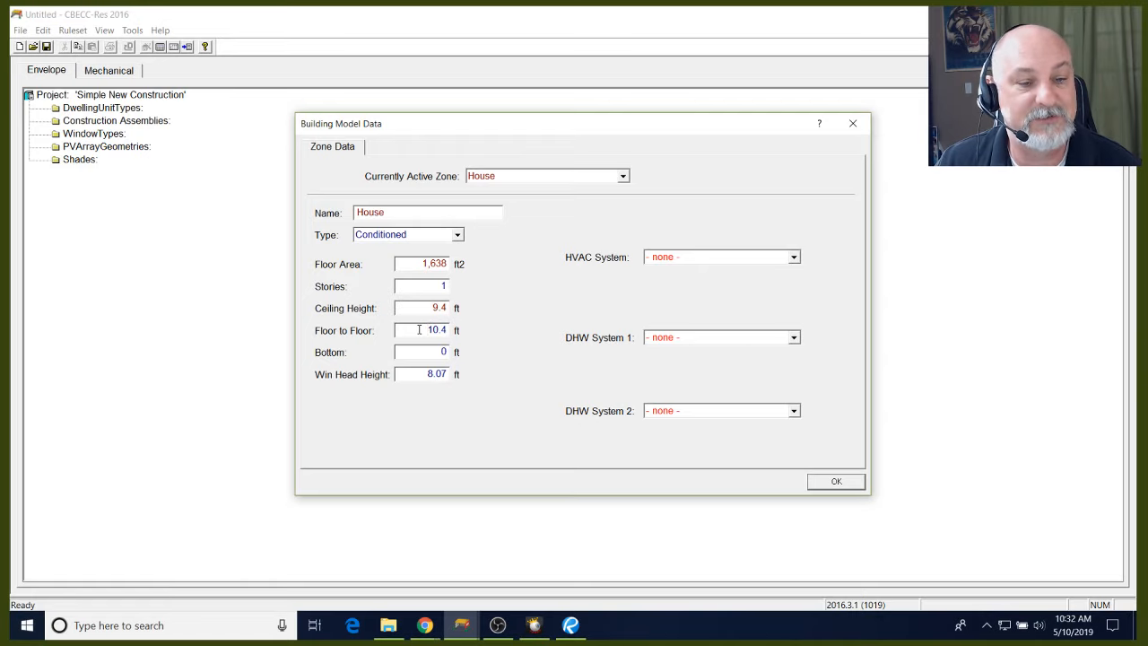
pyautogui.moveTo(421, 330); pyautogui.dragTo(473, 325)
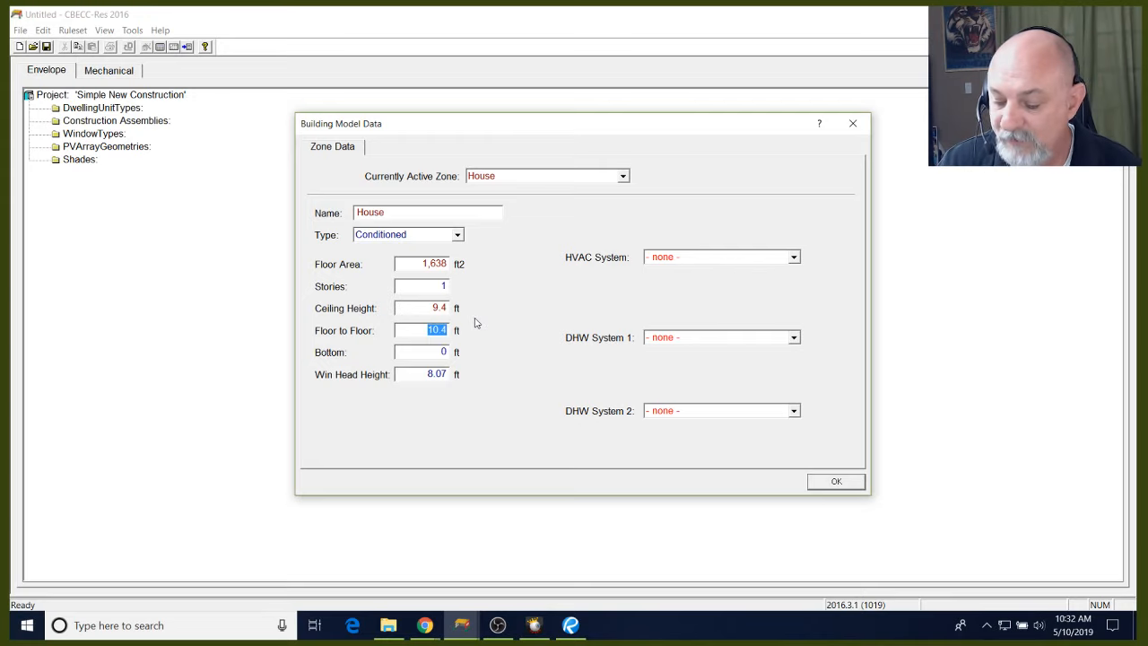
pyautogui.write('9')
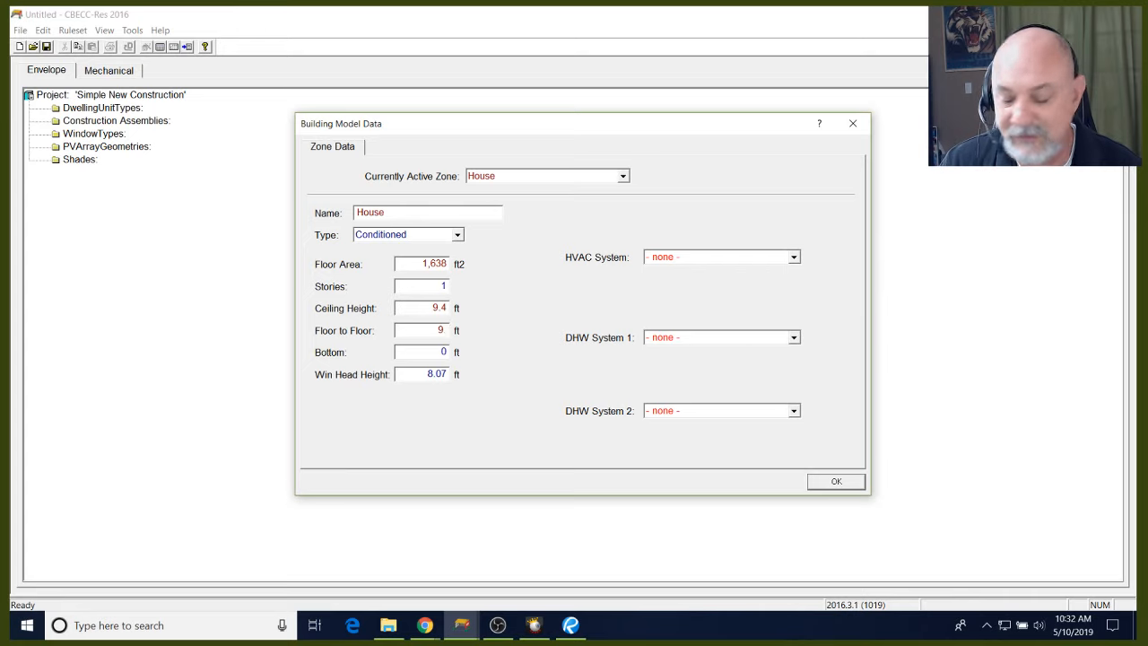
pyautogui.write('.5')
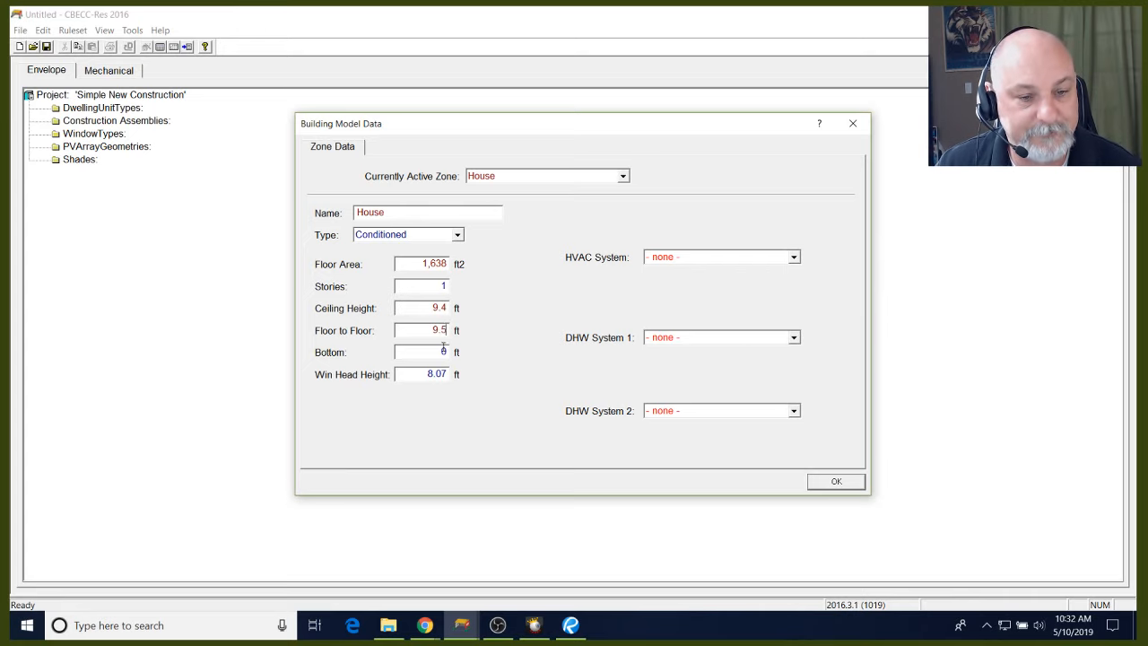
# Set the House zone's window head height to 6.67 ft and accept the zone data
pyautogui.doubleClick(439, 373)
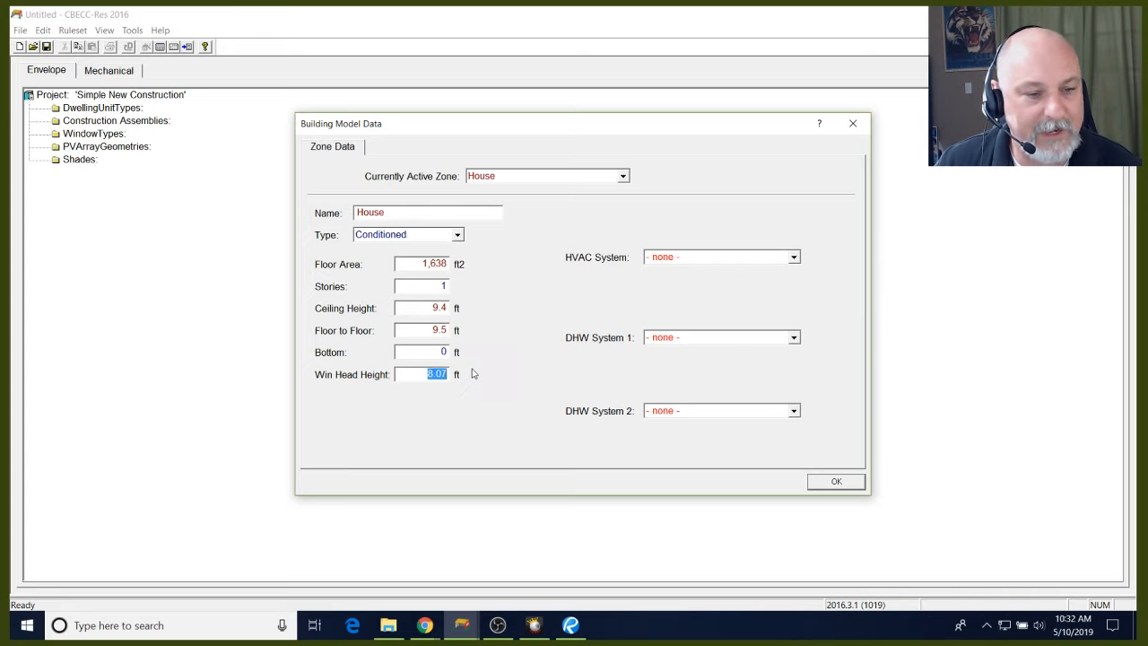
pyautogui.write('6.67')
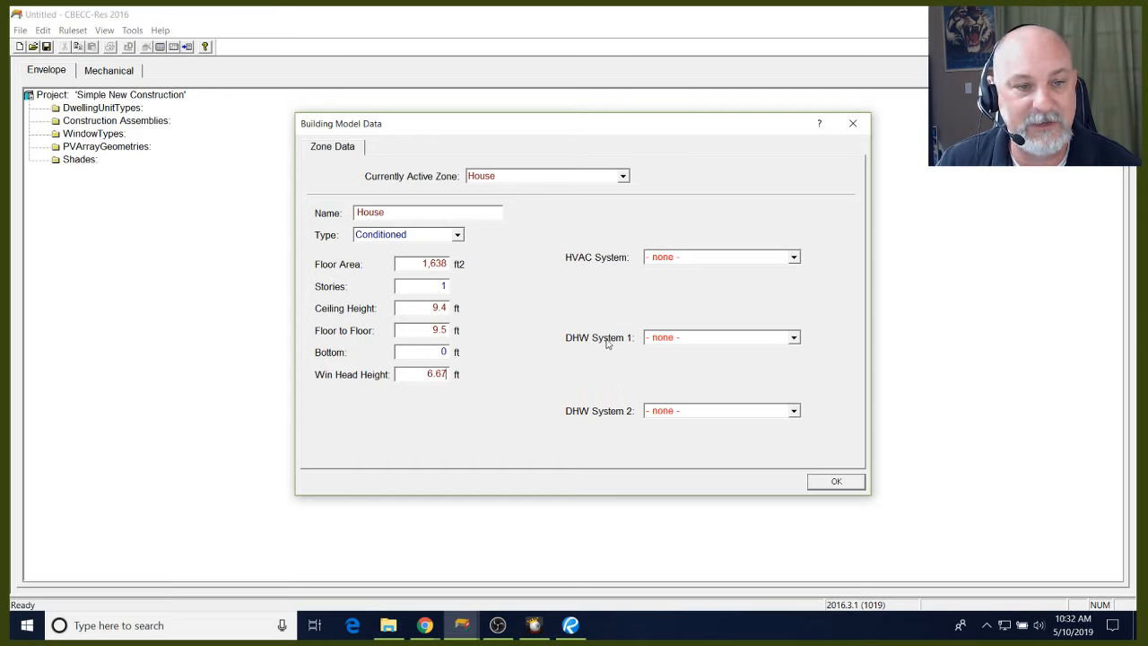
pyautogui.click(836, 482)
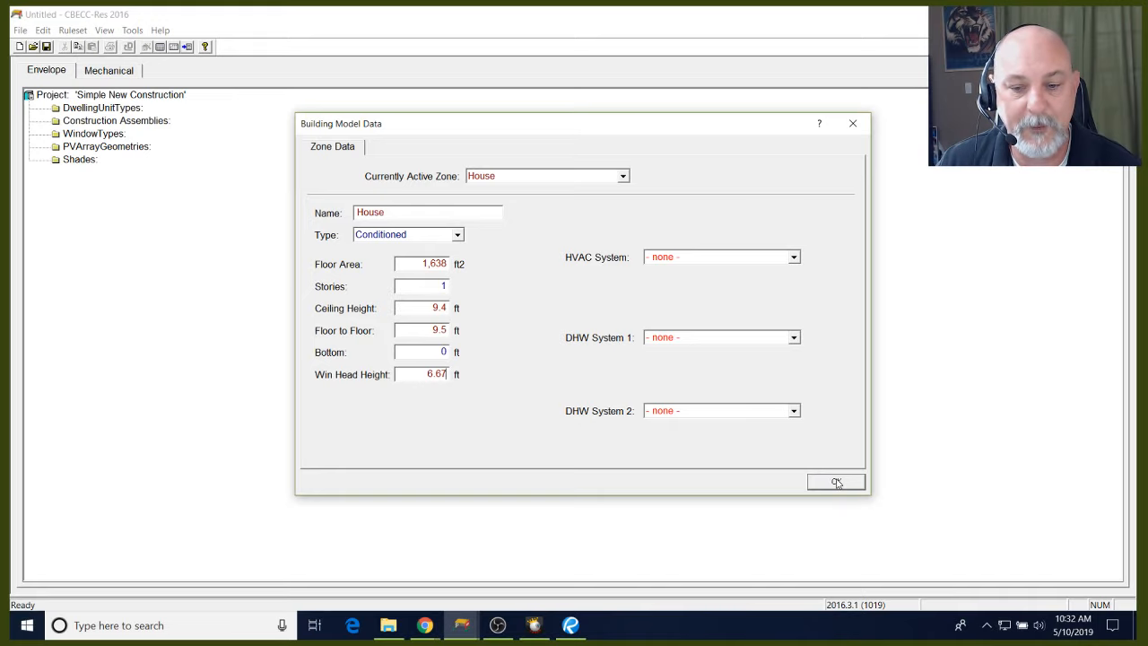
pyautogui.click(835, 482)
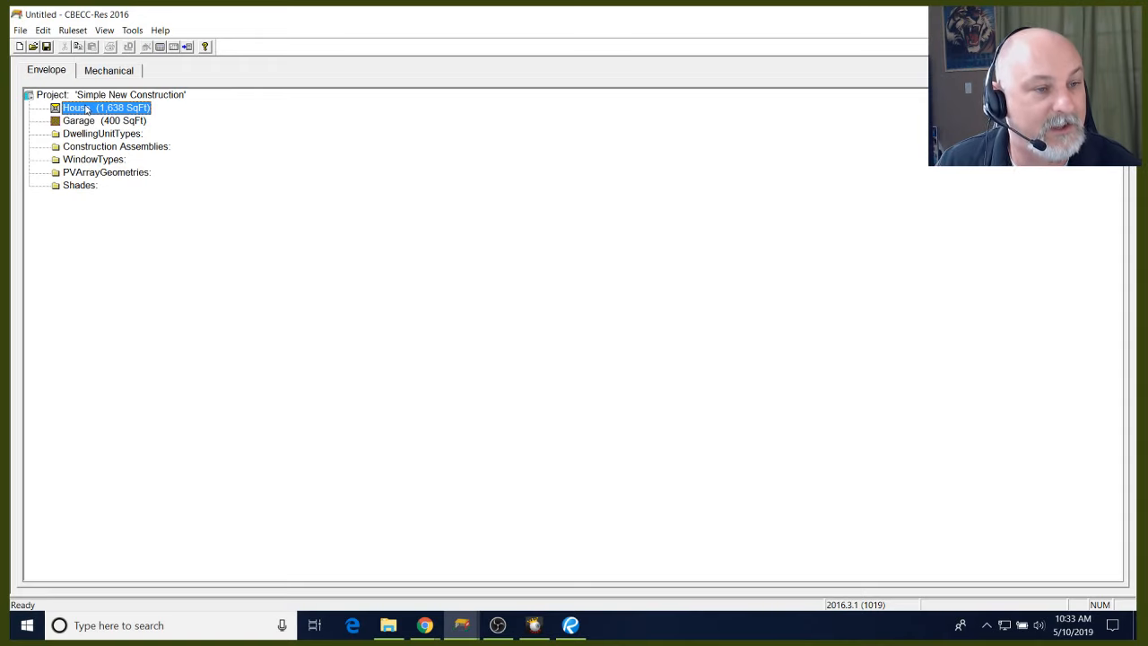
# Create a ceiling below attic in the House zone, keeping its default name, with a ceiling area of 1638 ft2
pyautogui.rightClick(90, 110)
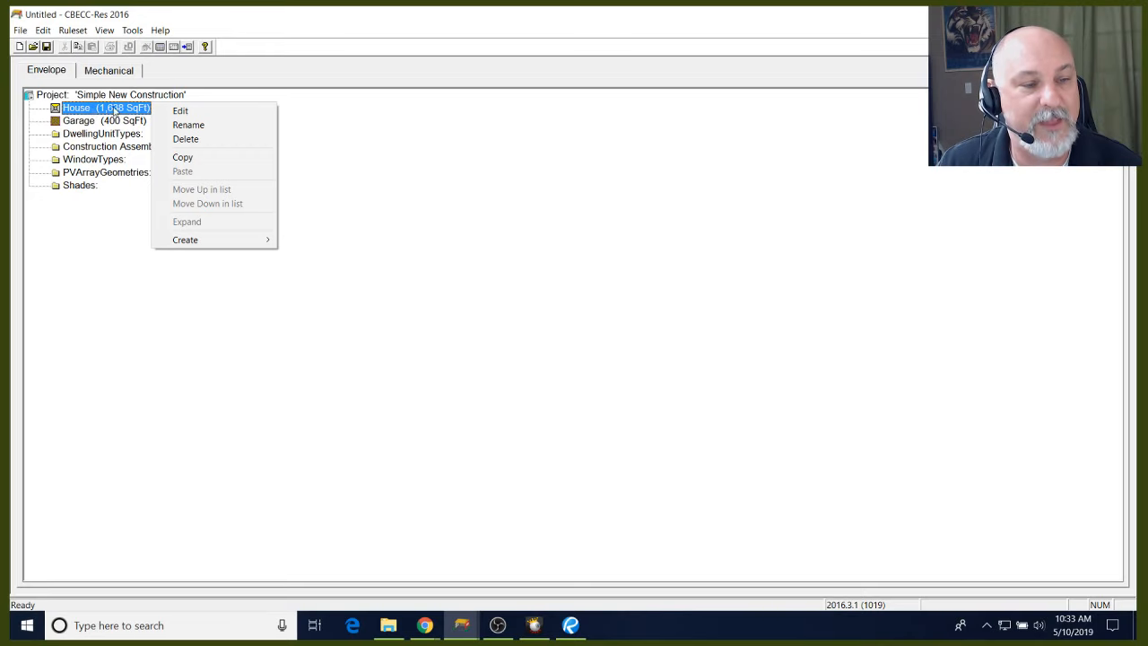
pyautogui.moveTo(240, 244)
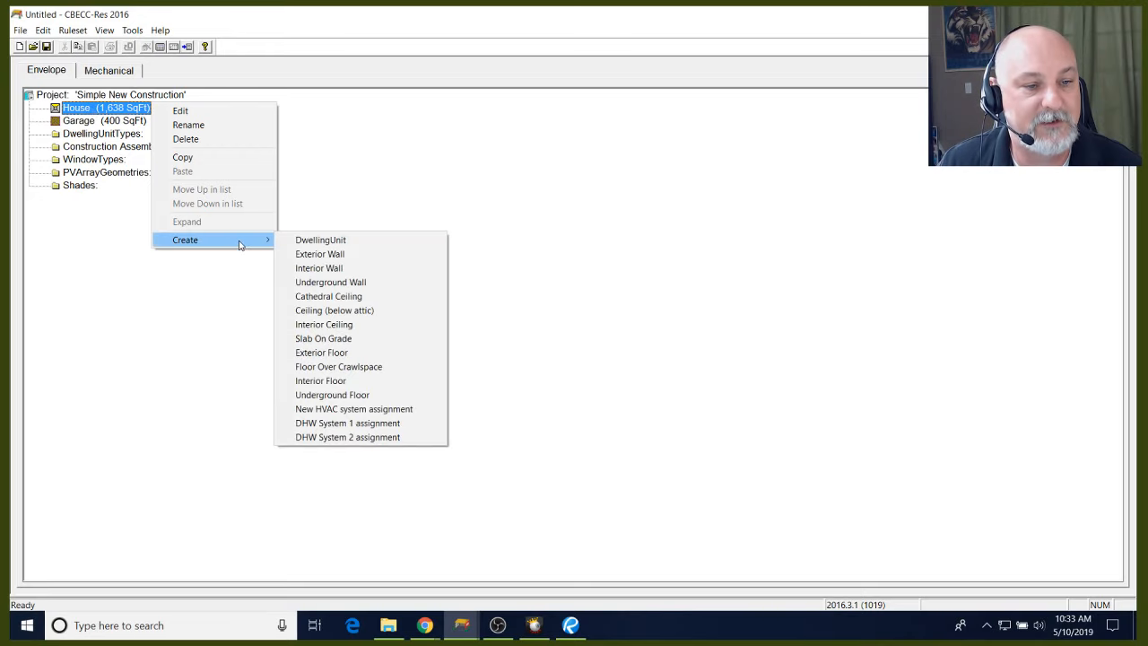
pyautogui.click(359, 311)
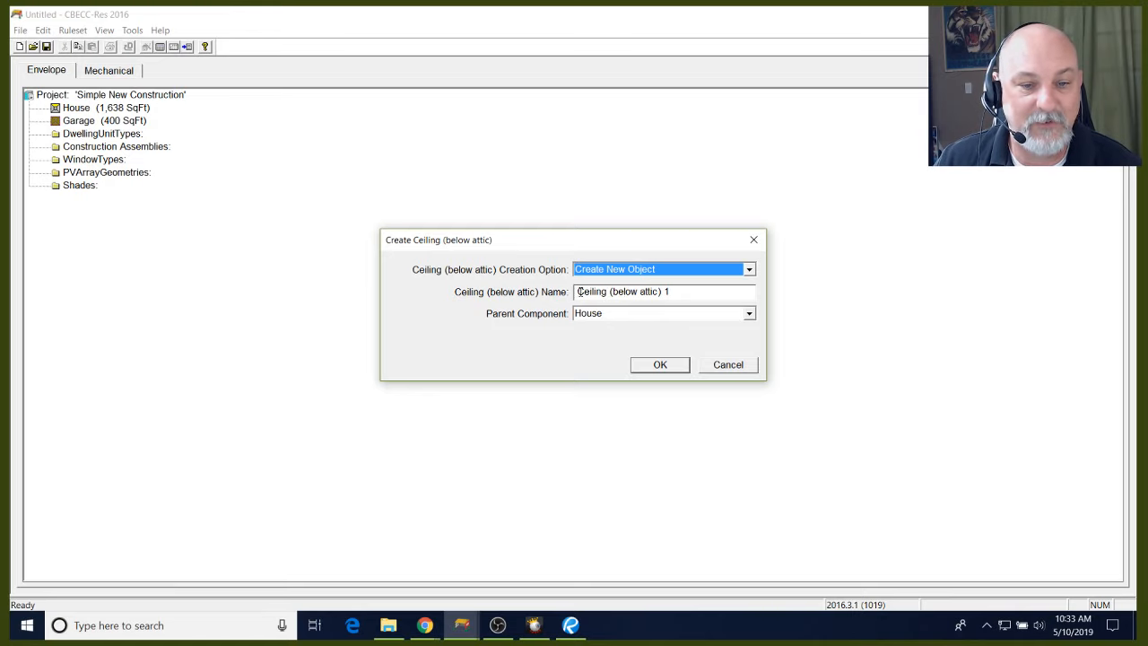
pyautogui.moveTo(576, 292); pyautogui.dragTo(677, 293)
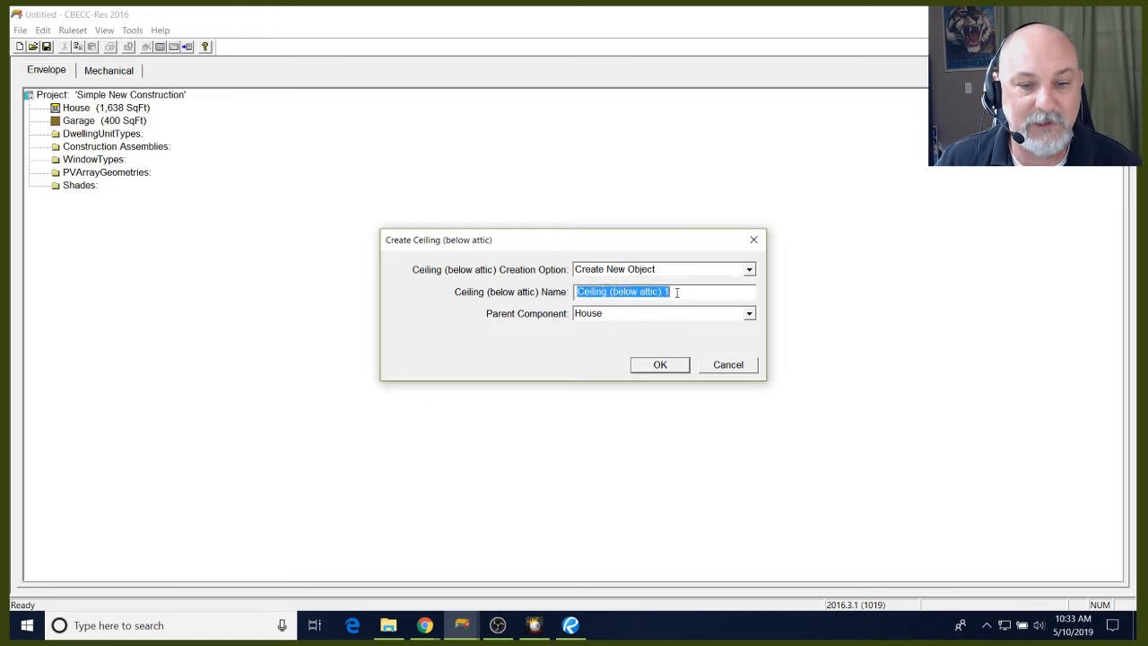
pyautogui.click(662, 365)
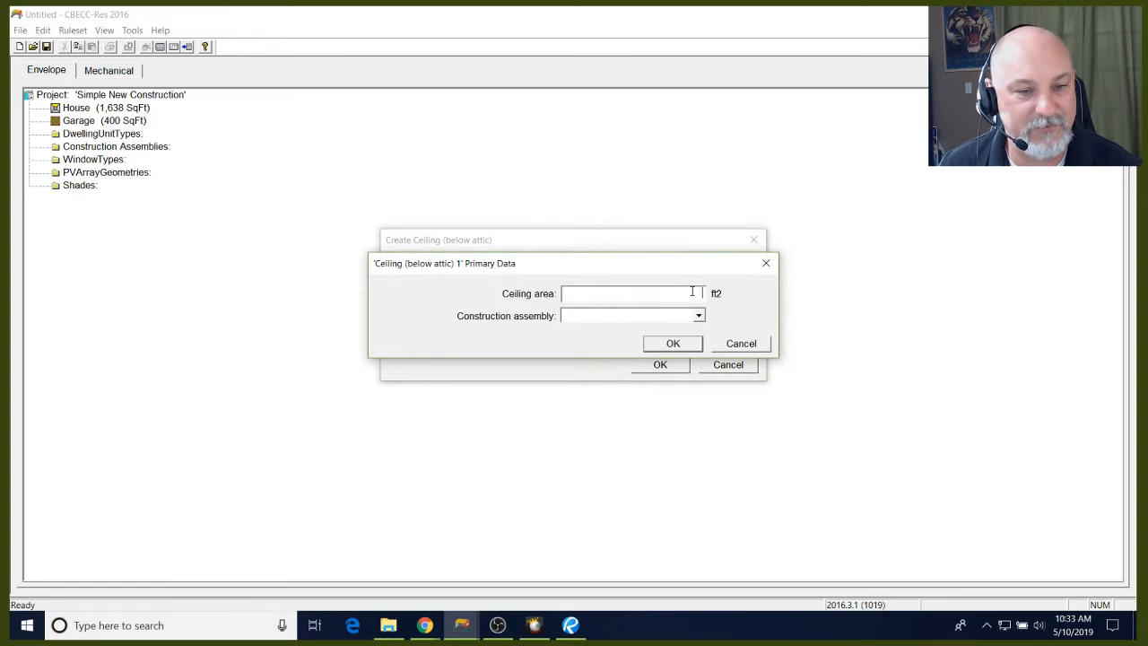
pyautogui.write('1')
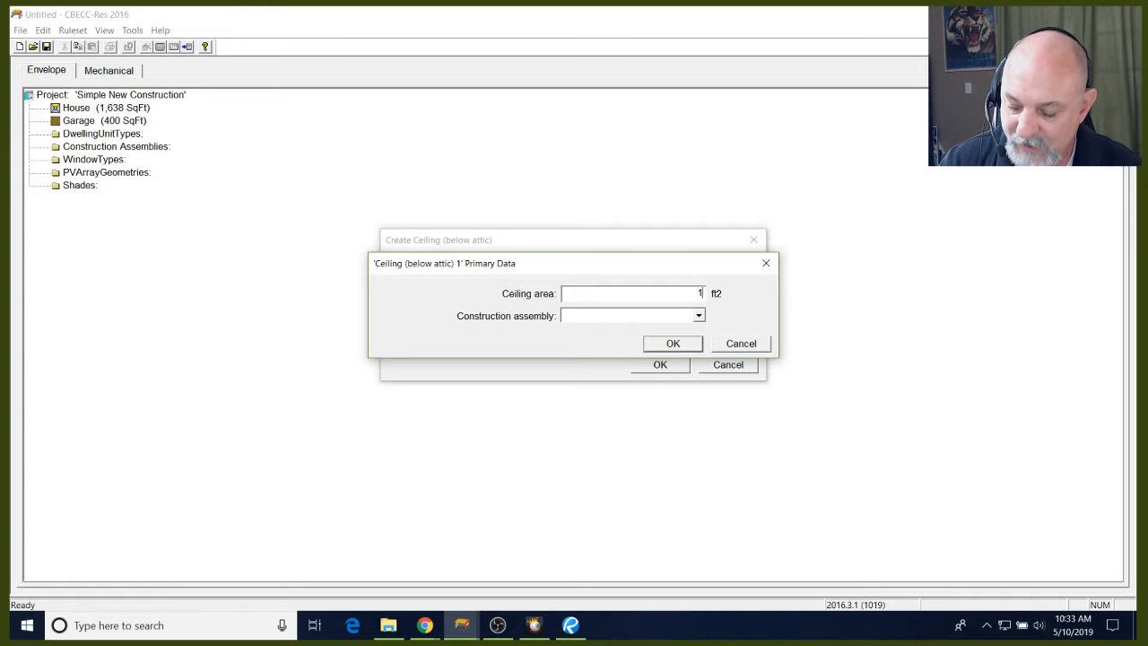
pyautogui.write('638')
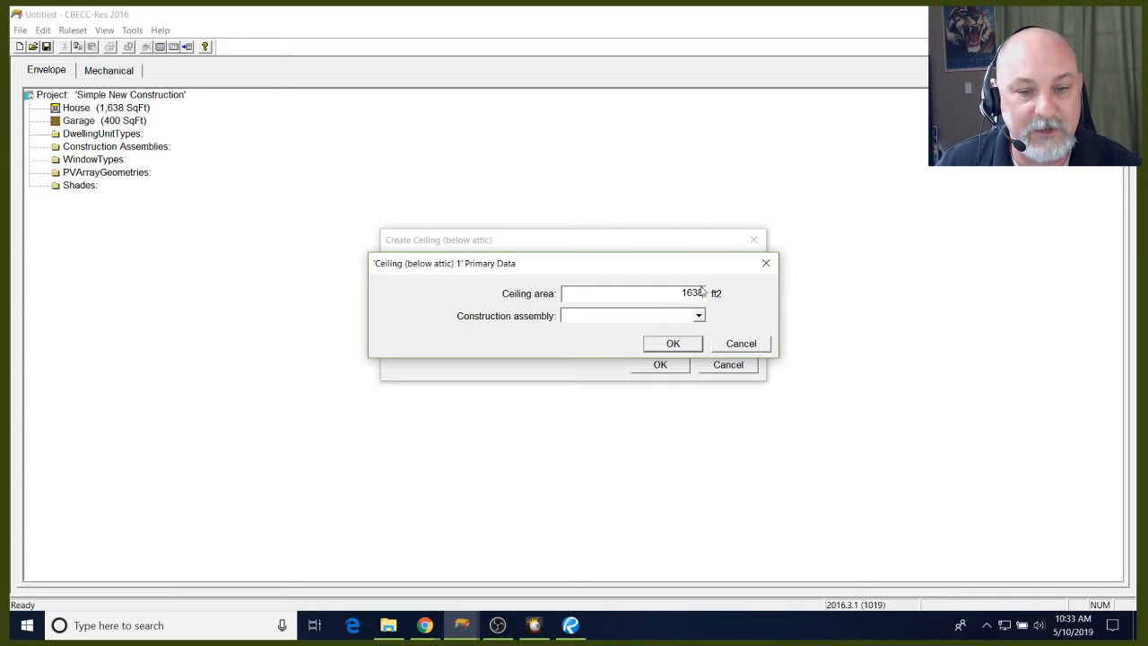
# Create a new construction assembly named R-38 Ceiling for the ceiling below the attic
pyautogui.click(699, 315)
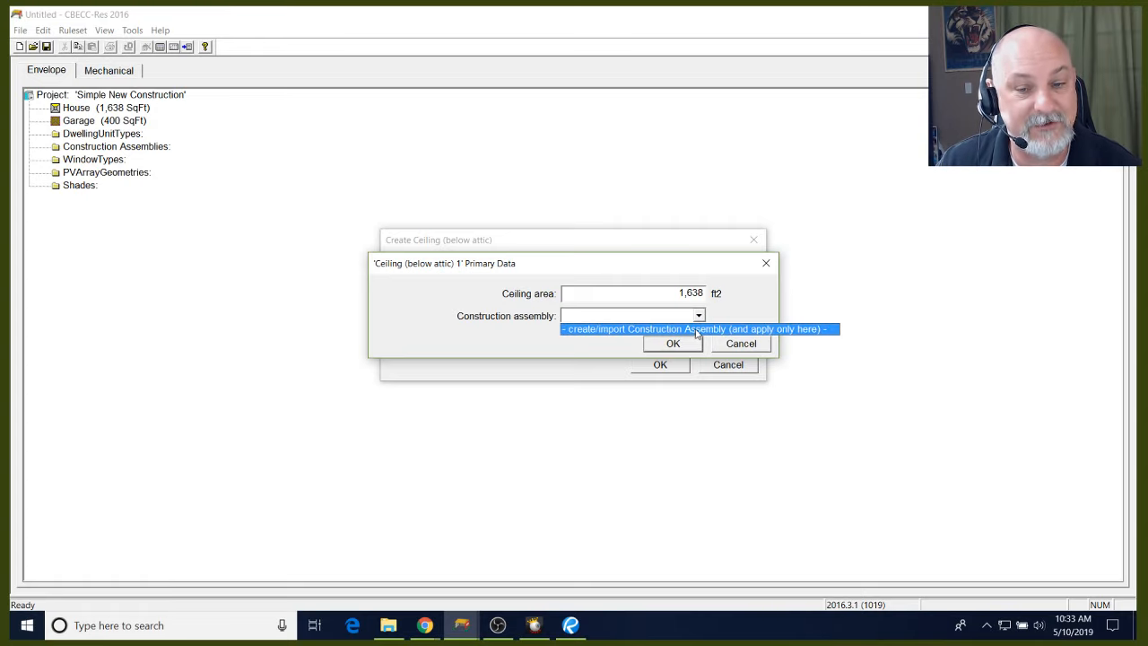
pyautogui.click(696, 333)
pyautogui.moveTo(697, 291); pyautogui.dragTo(487, 305)
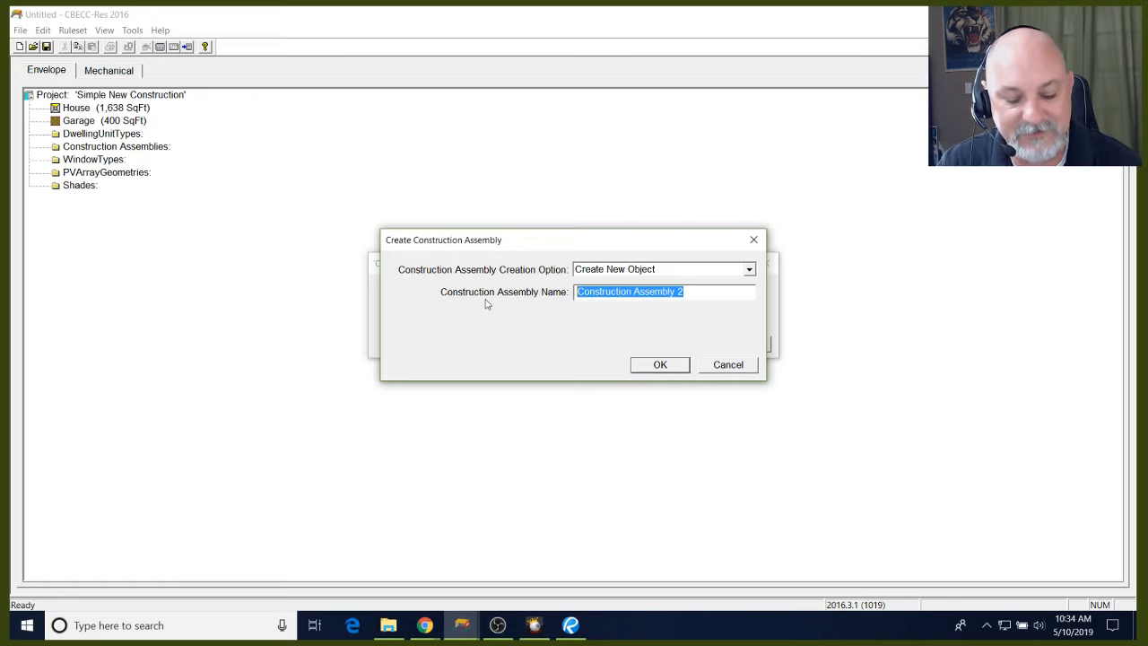
pyautogui.write('R-3')
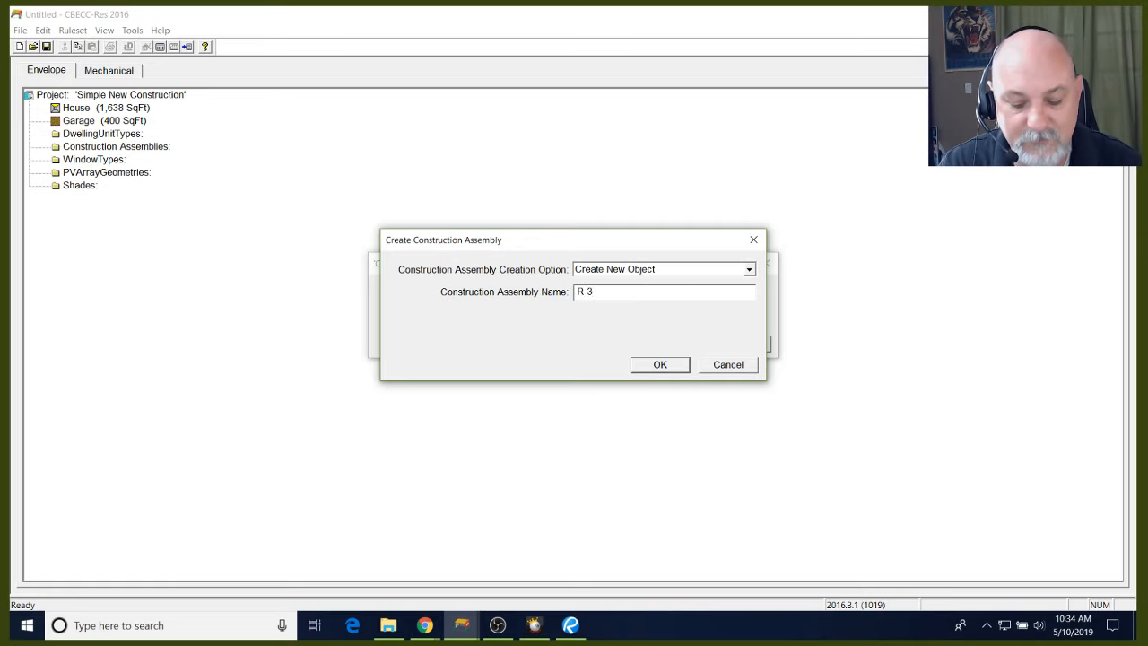
pyautogui.write('8 Ceiling')
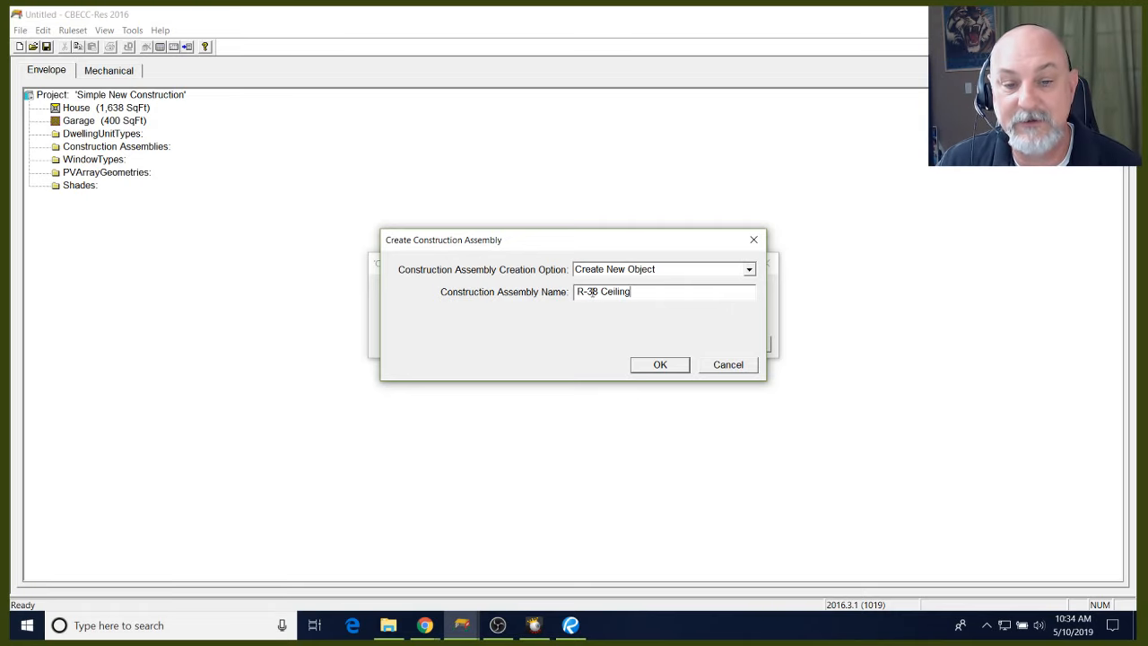
pyautogui.click(654, 364)
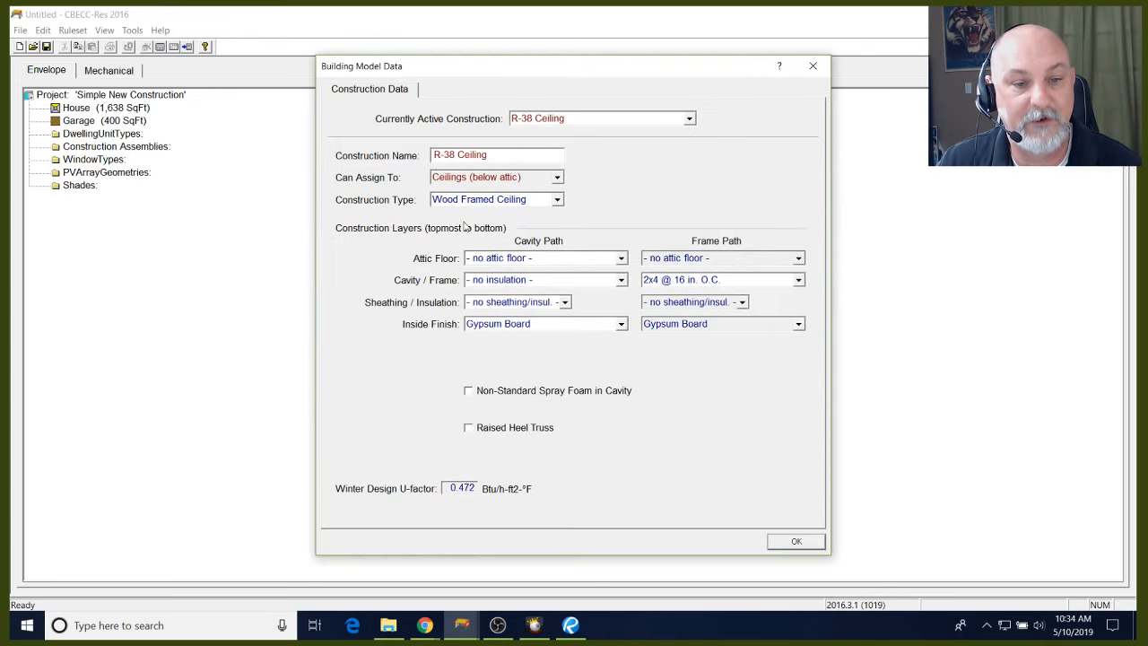
pyautogui.click(489, 154)
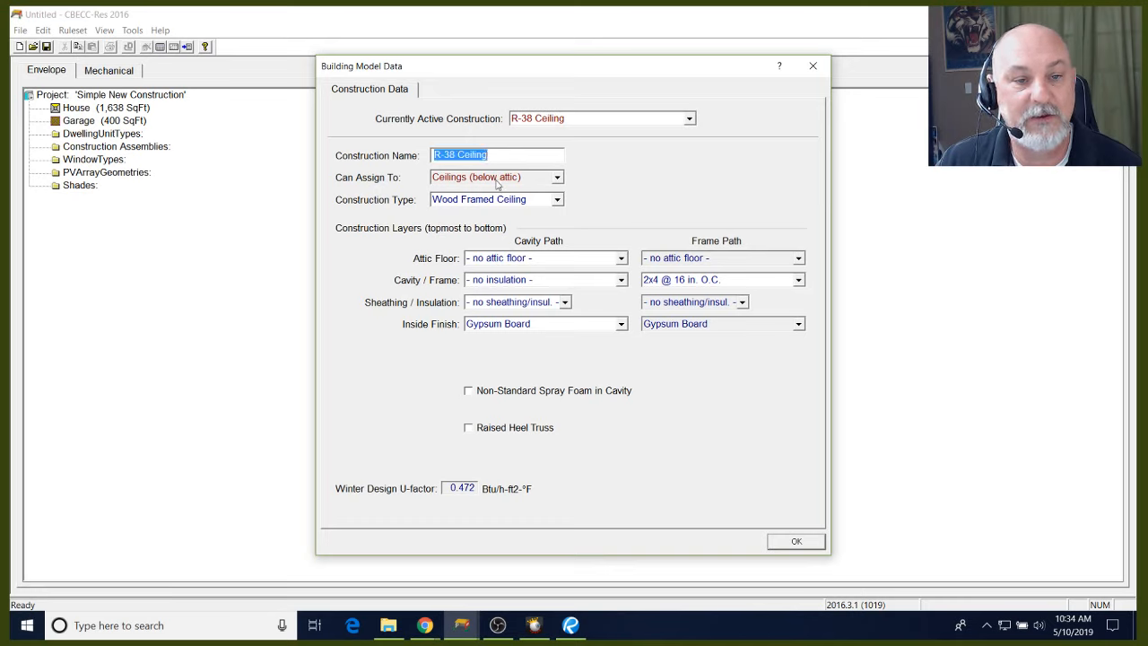
# Keep the R-38 Ceiling assembly without an attic floor and set its cavity insulation to R 38
pyautogui.click(570, 259)
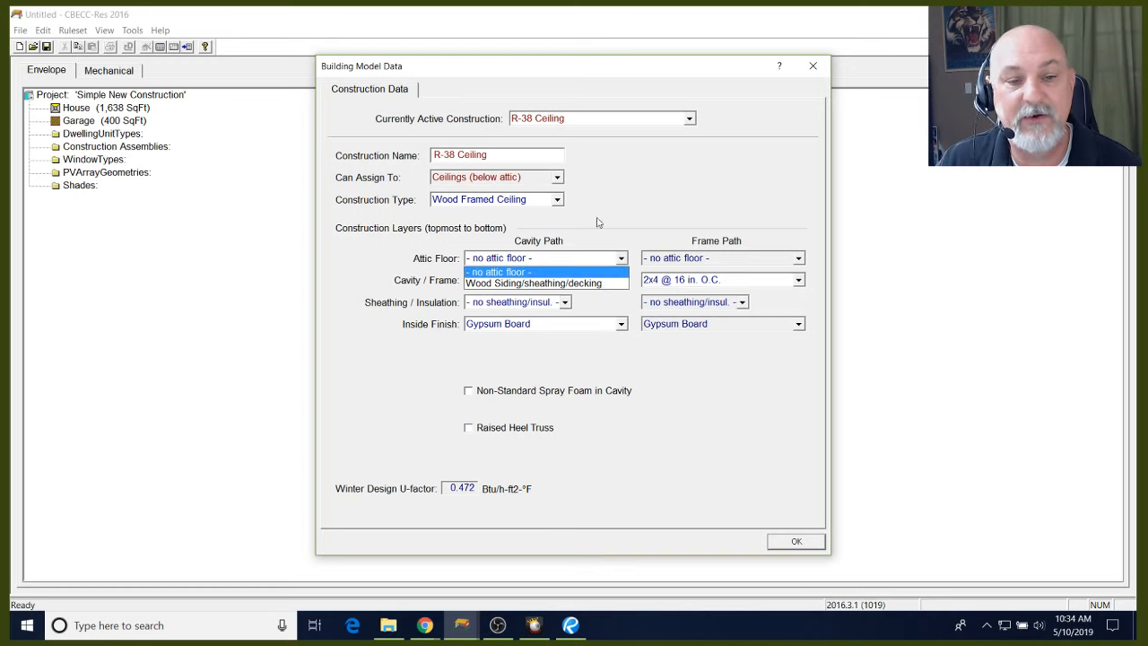
pyautogui.click(627, 208)
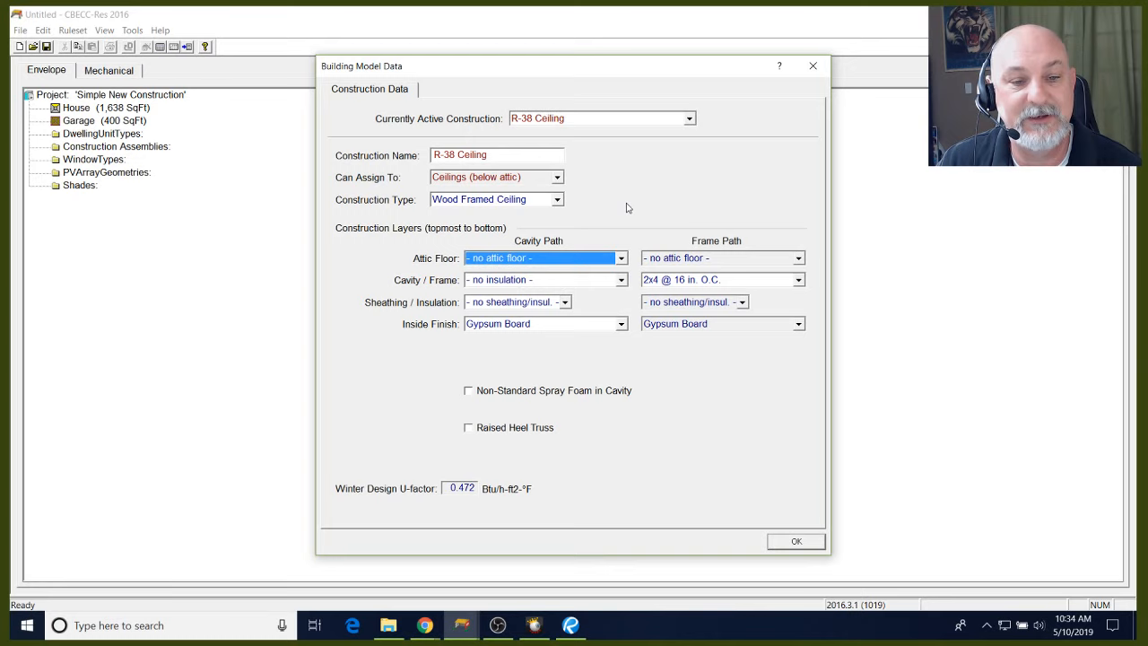
pyautogui.click(592, 281)
pyautogui.scroll(-4, 592, 336)
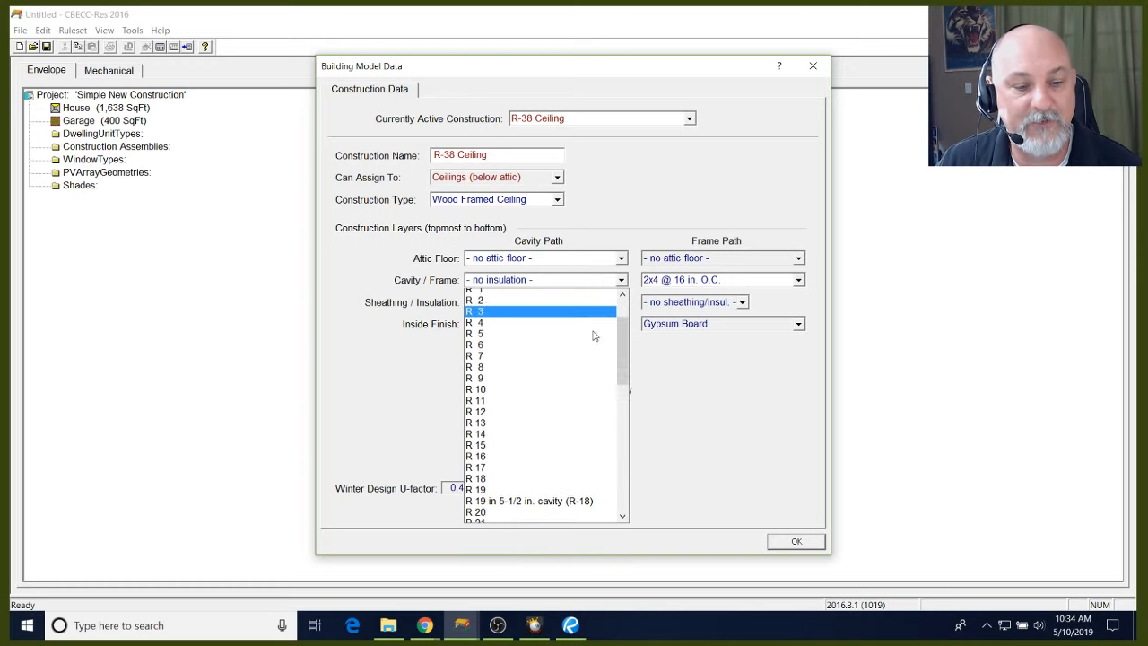
pyautogui.scroll(-5, 592, 340)
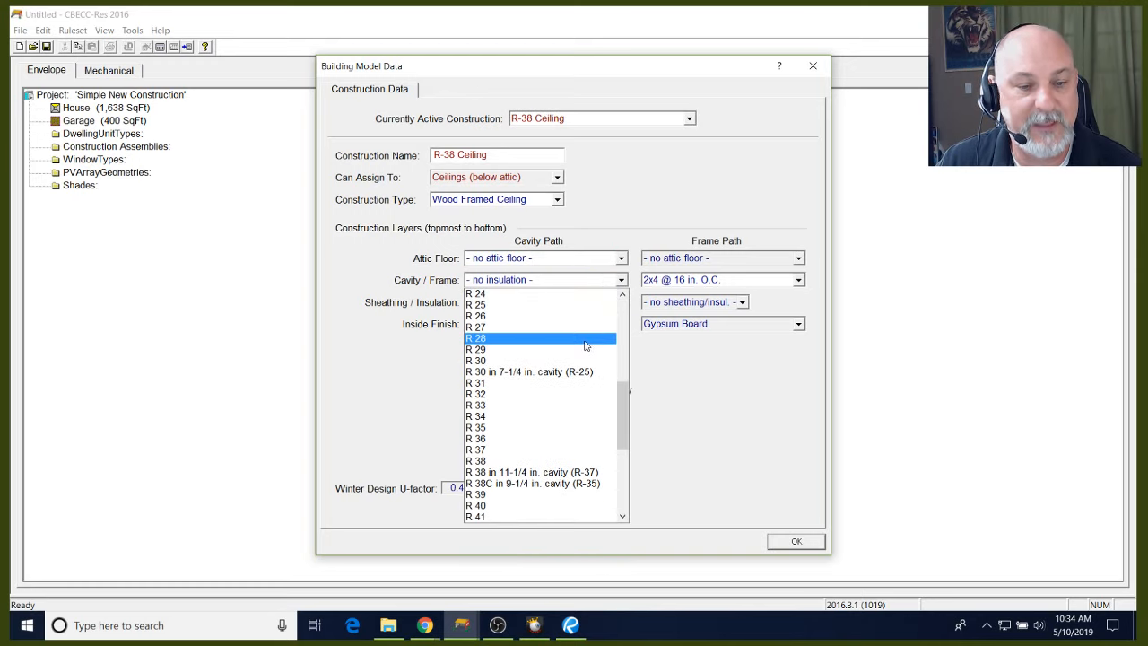
pyautogui.click(527, 460)
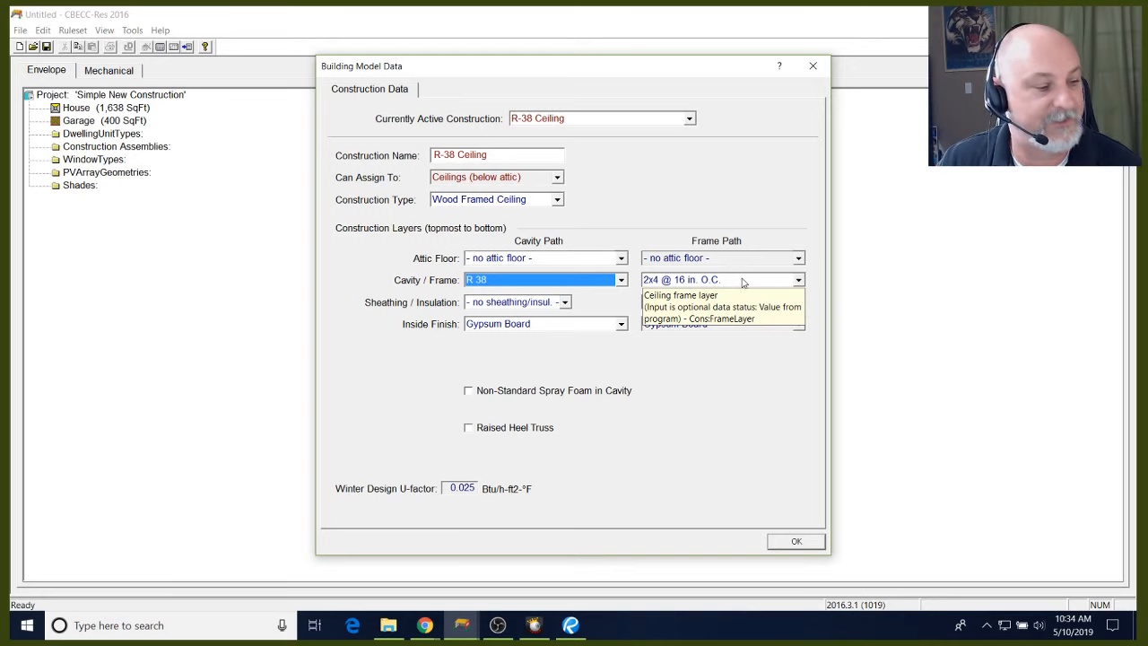
# Set the ceiling assembly's framing to 2x4 @ 24 in. O.C. and accept the assembly and the ceiling's primary data
pyautogui.click(742, 282)
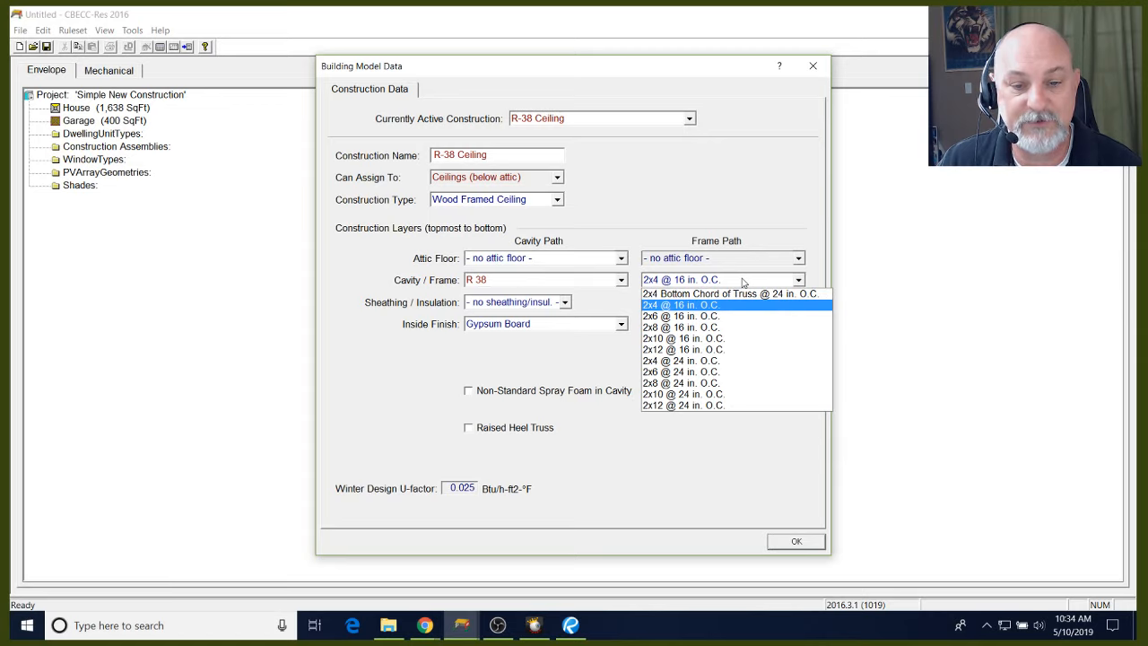
pyautogui.click(717, 360)
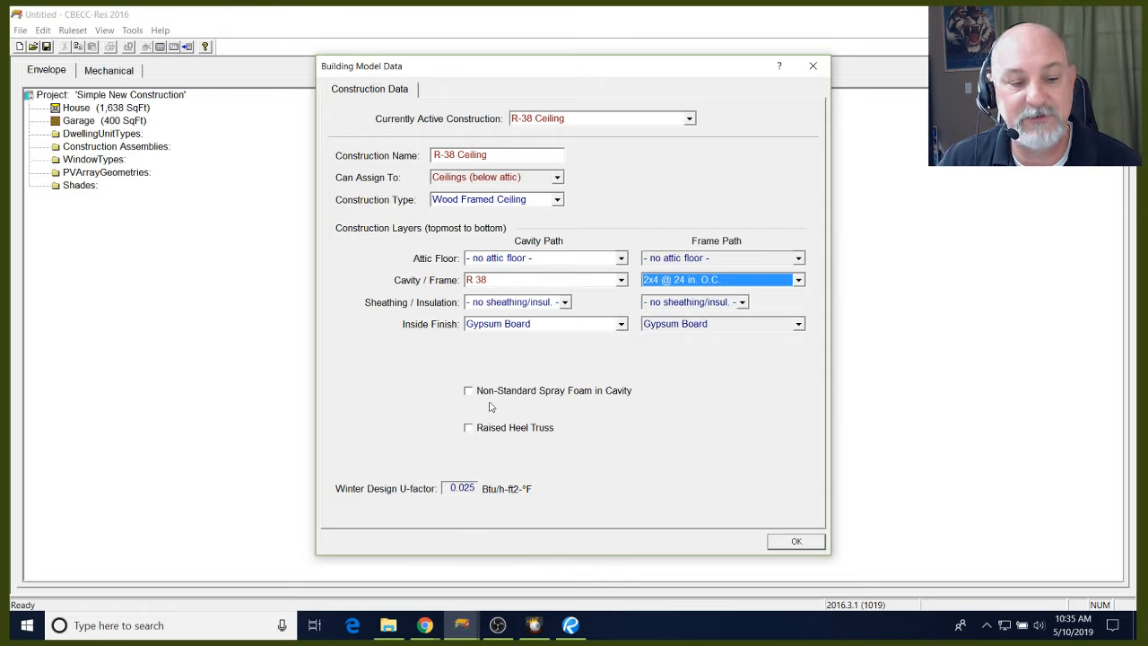
pyautogui.click(796, 541)
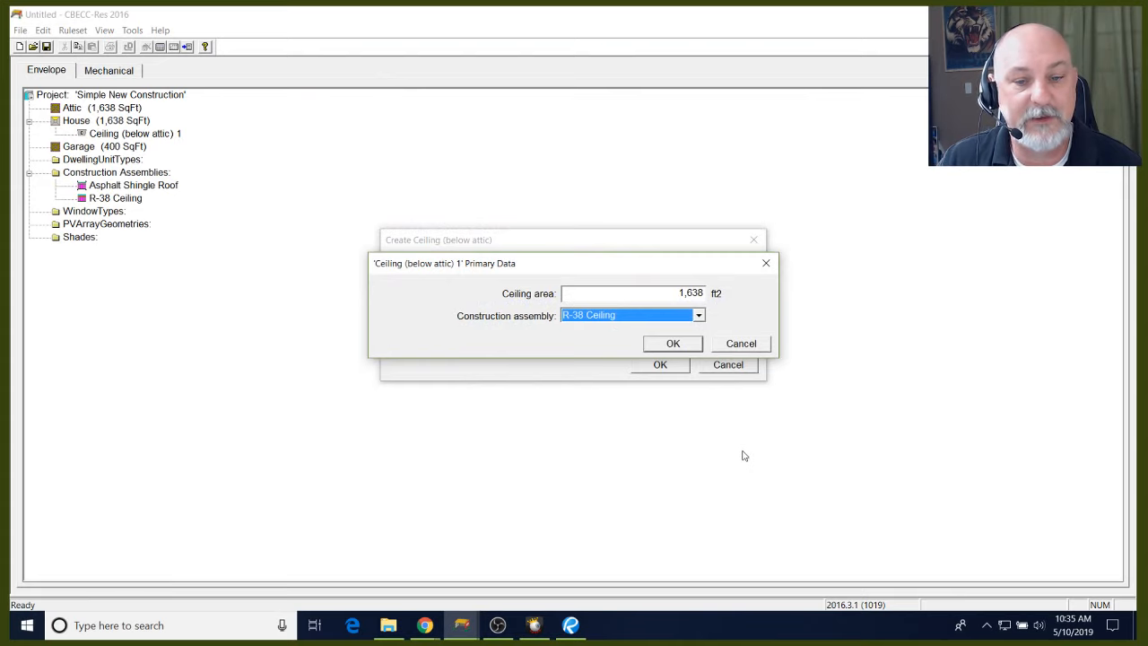
pyautogui.click(672, 345)
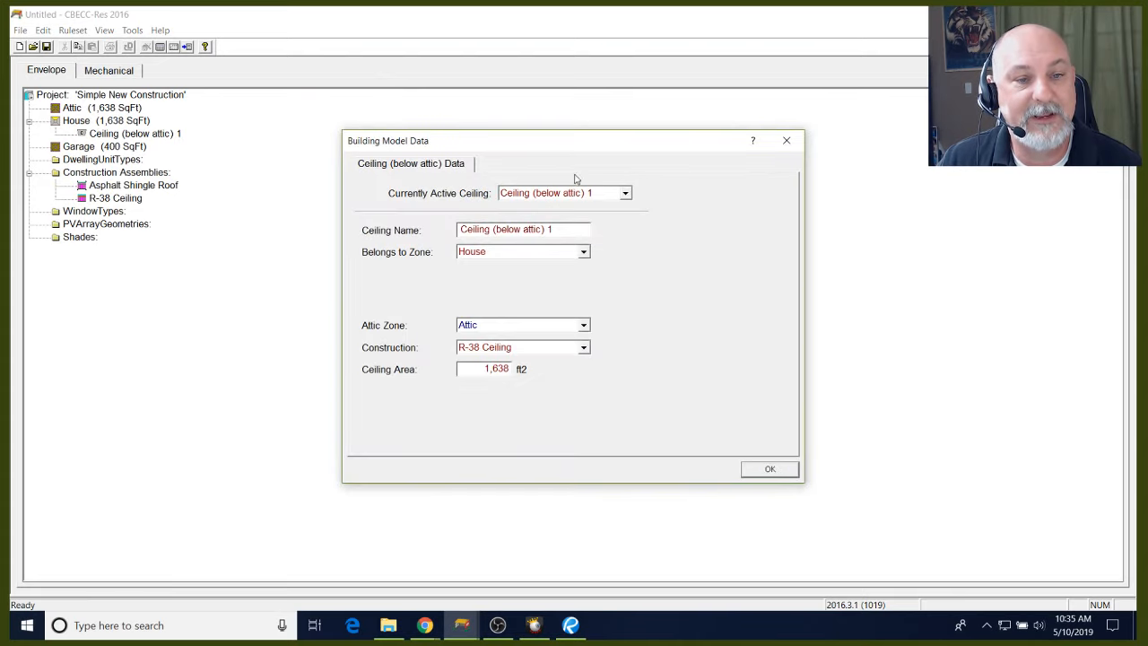
# Check the new ceiling's zone, attic zone, construction and area, and accept the ceiling data
pyautogui.moveTo(565, 147)
pyautogui.mouseDown()
pyautogui.moveTo(682, 149)
pyautogui.moveTo(547, 146)
pyautogui.mouseUp()
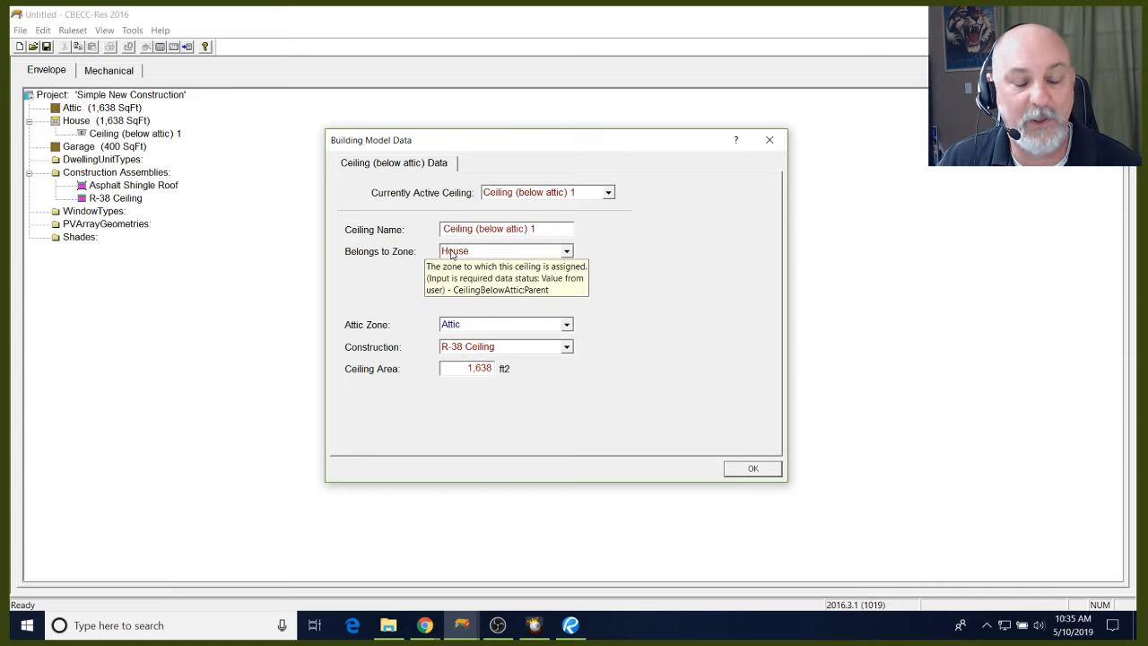
pyautogui.click(473, 326)
pyautogui.click(499, 293)
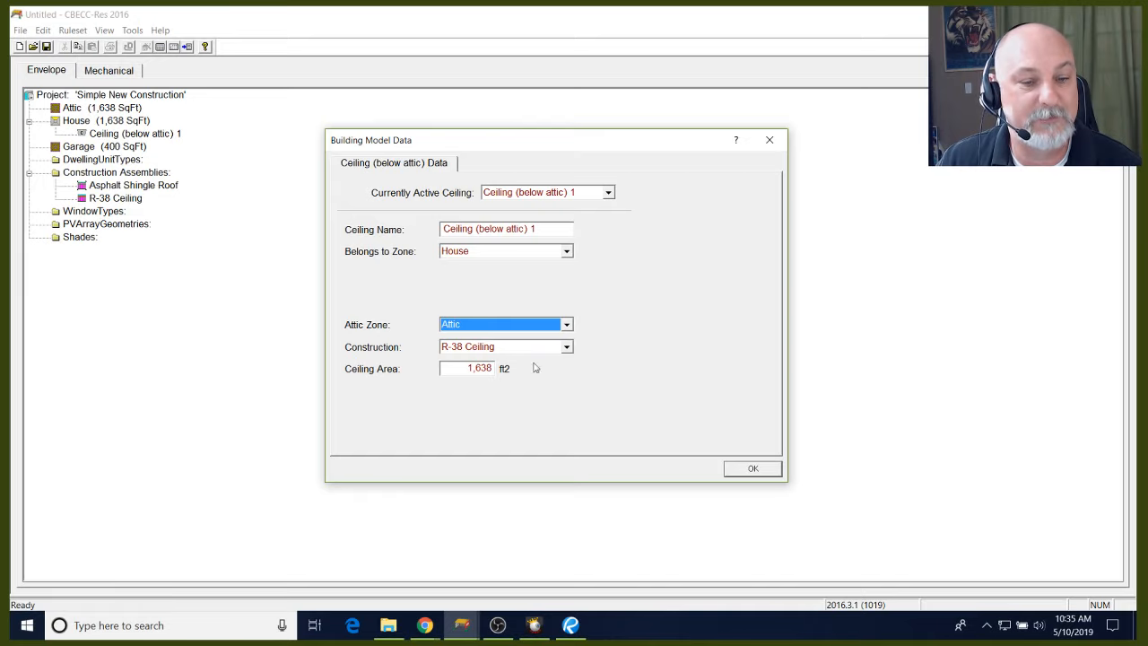
pyautogui.click(474, 364)
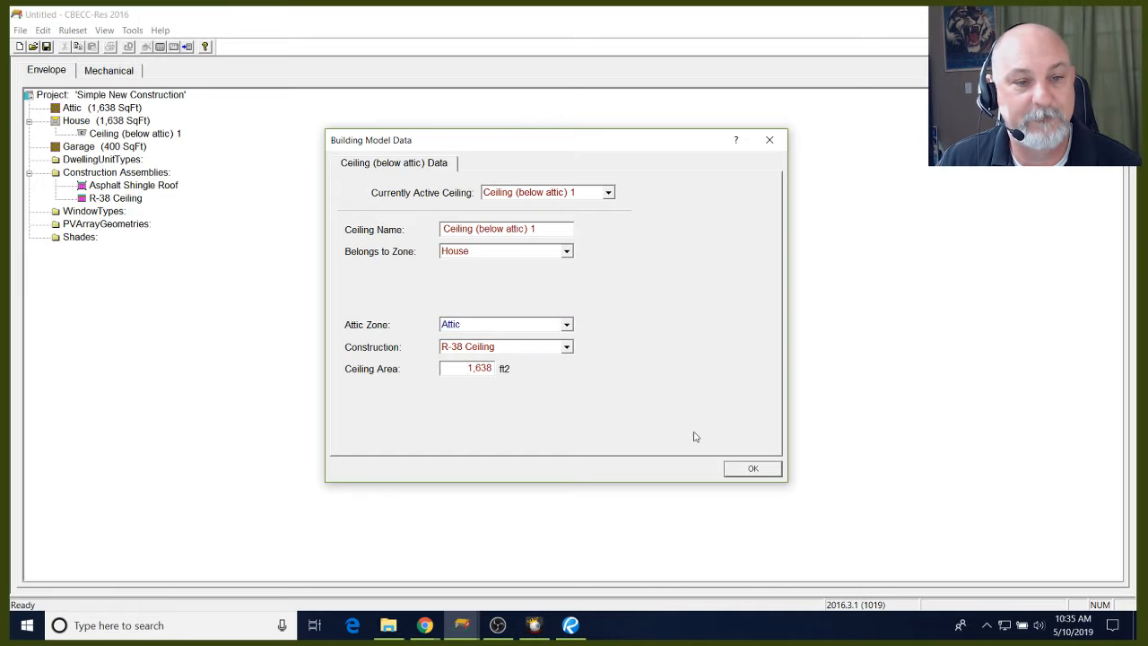
pyautogui.click(744, 469)
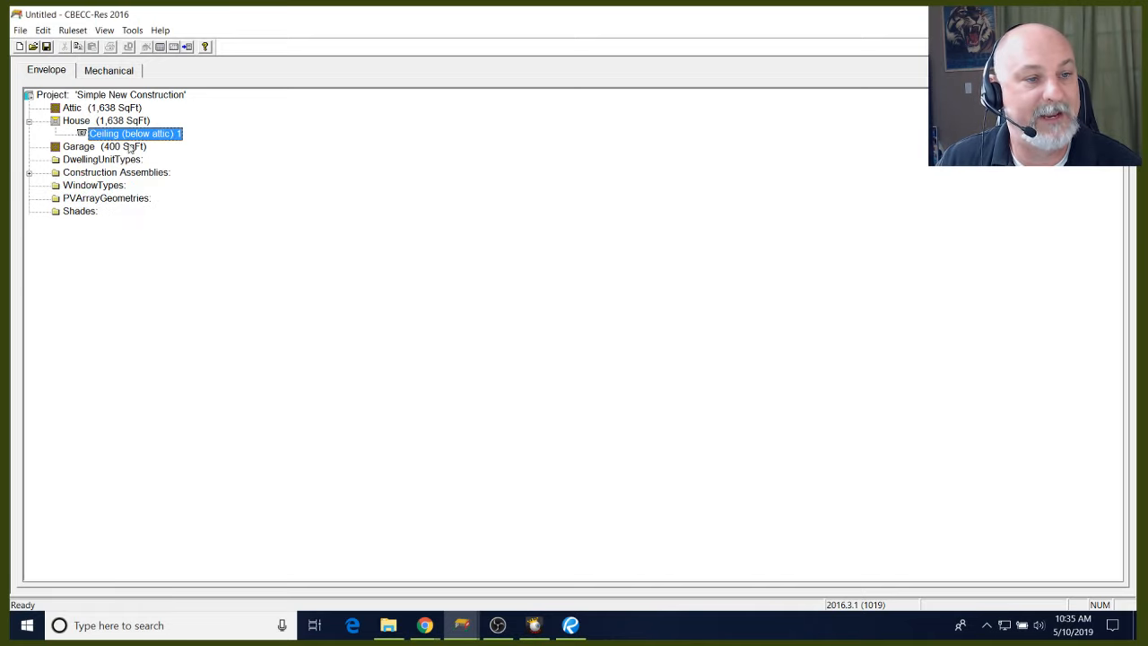
# Look up the roof pitch on the right side elevation in the Revu plans and set the Attic's roof rise to 6 in 12
pyautogui.click(117, 110)
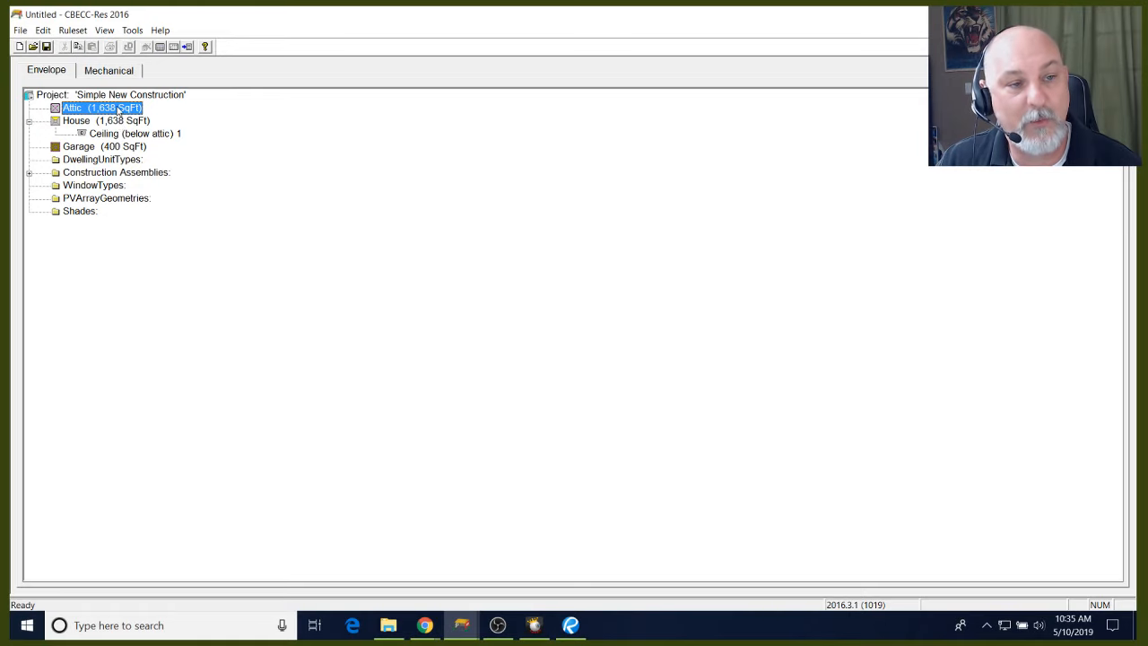
pyautogui.doubleClick(119, 111)
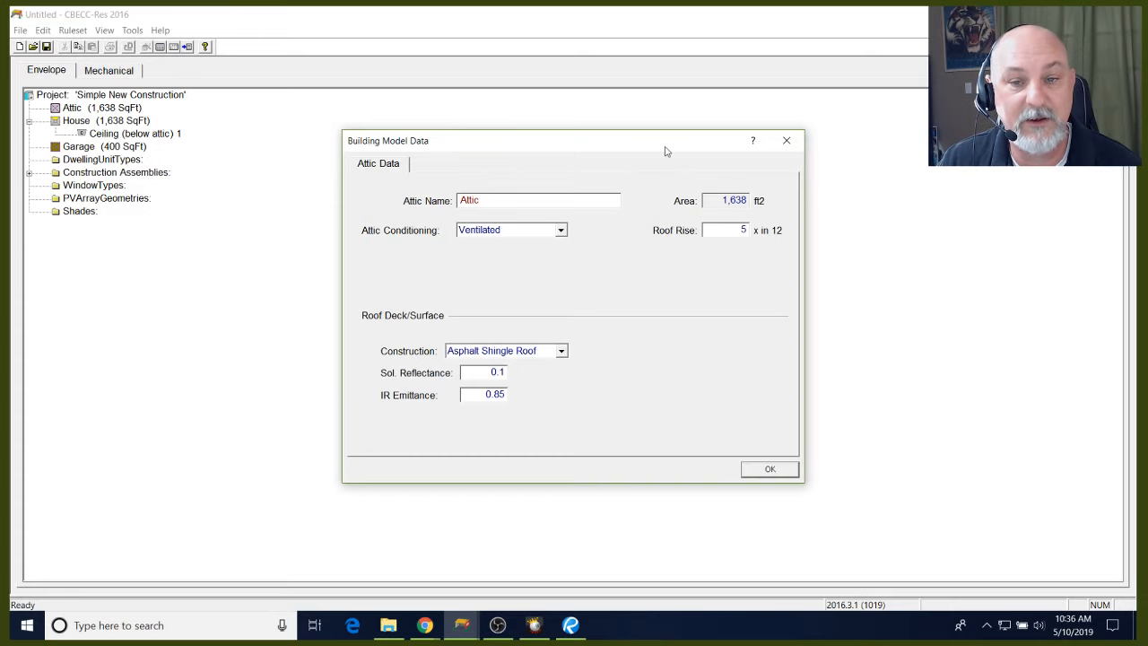
pyautogui.moveTo(665, 136); pyautogui.dragTo(685, 132)
pyautogui.doubleClick(758, 227)
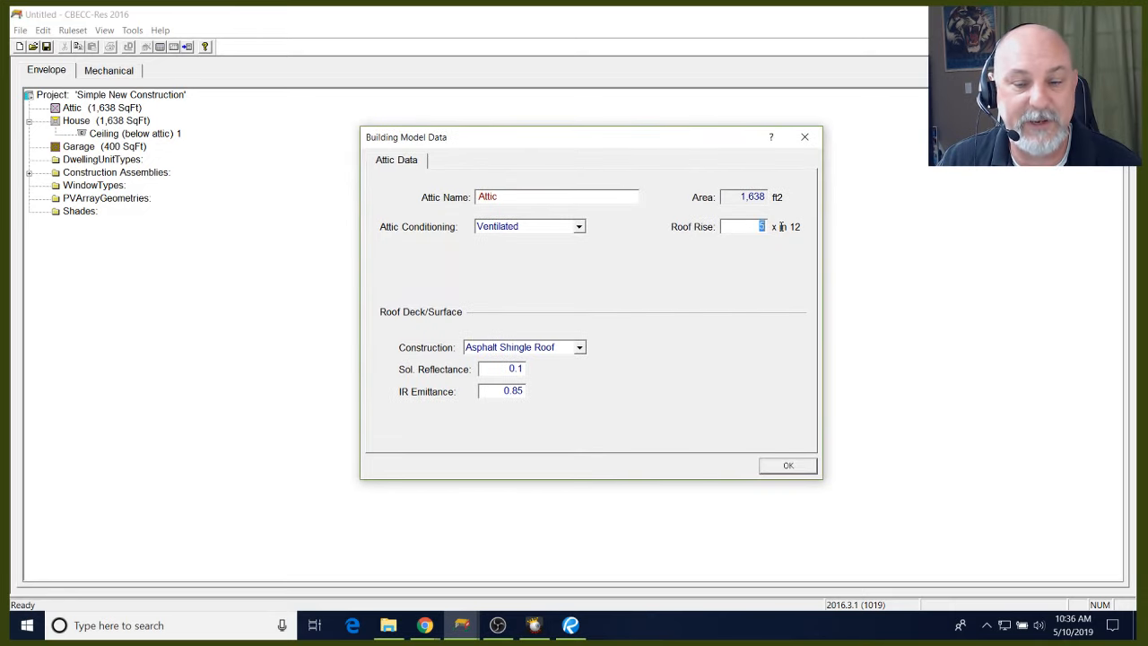
pyautogui.click(570, 625)
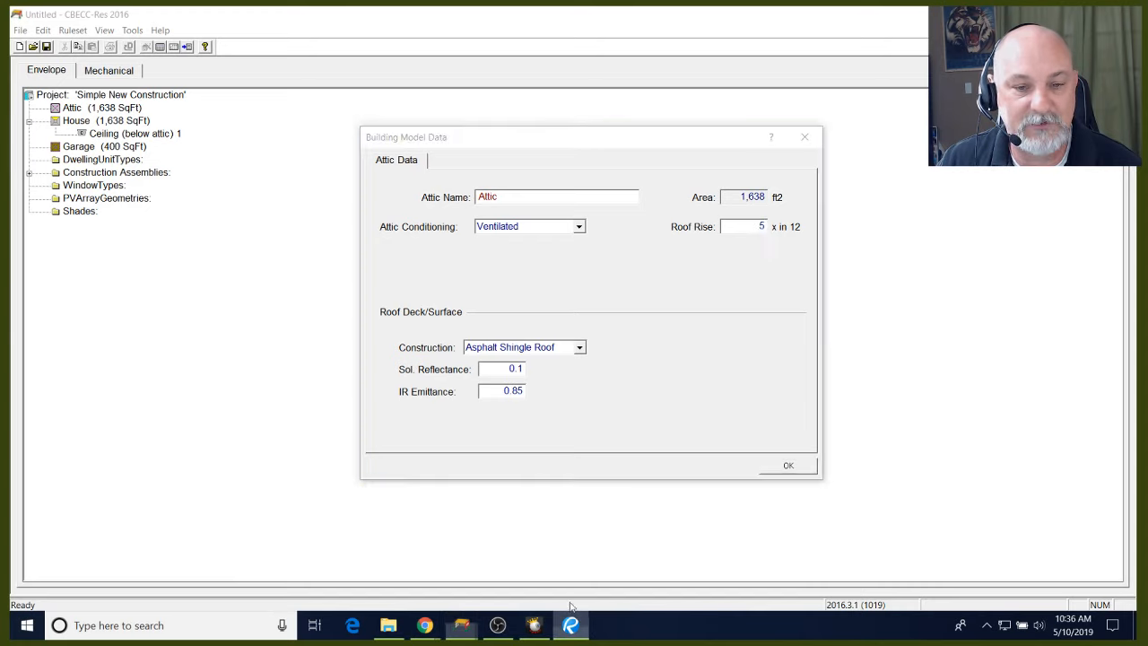
pyautogui.click(681, 586)
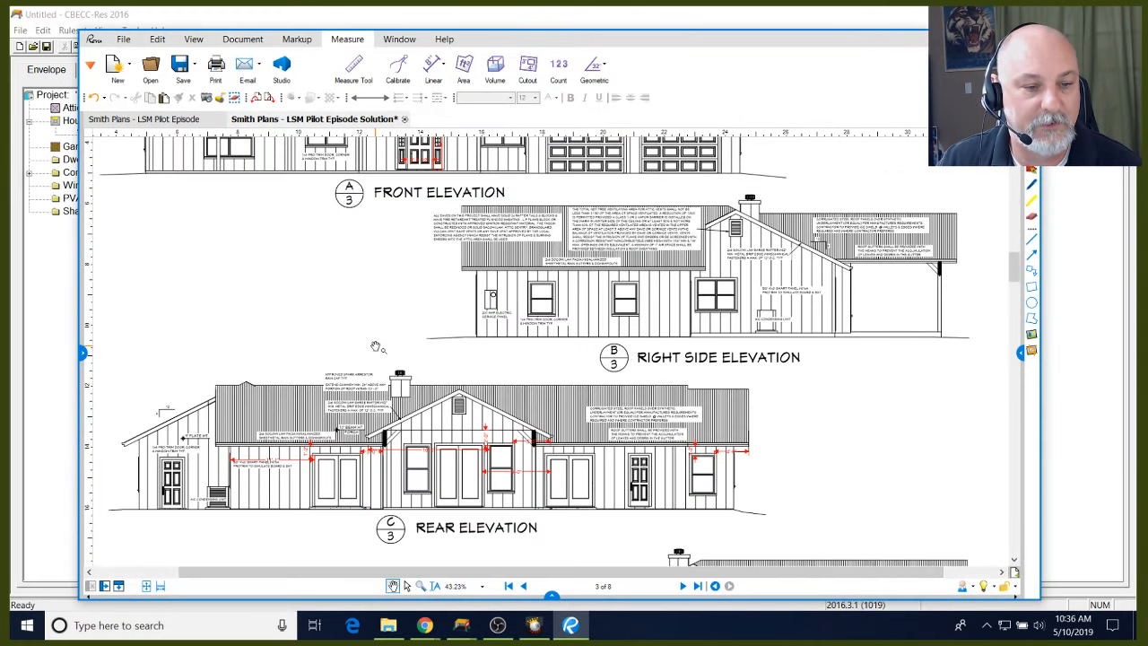
pyautogui.moveTo(377, 347); pyautogui.dragTo(396, 442)
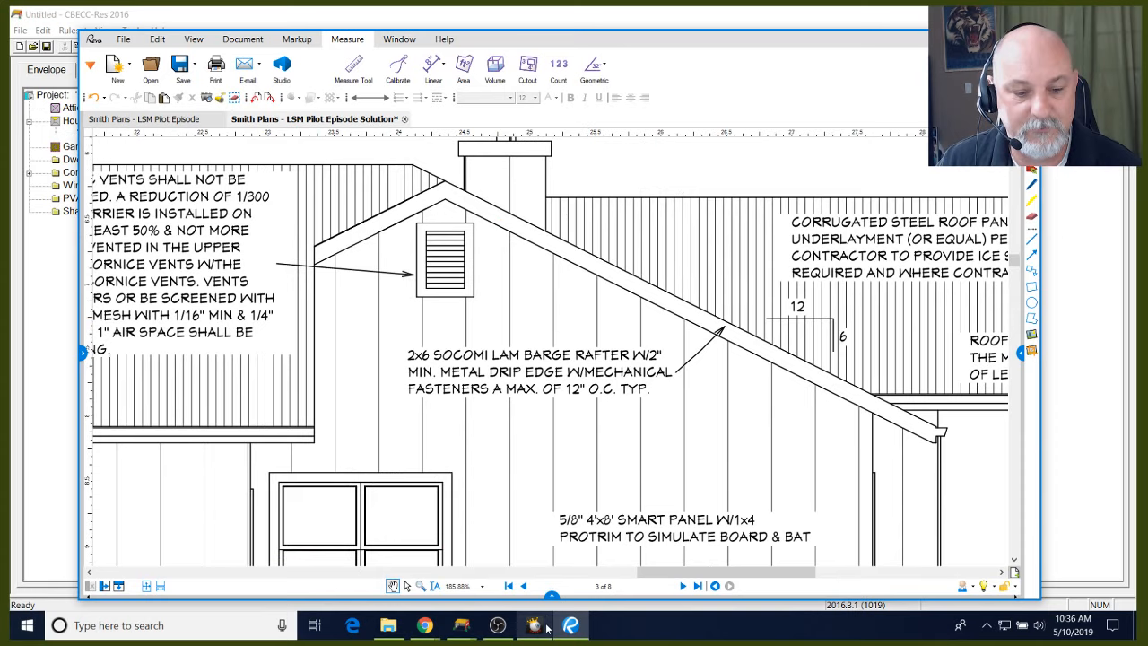
pyautogui.click(545, 626)
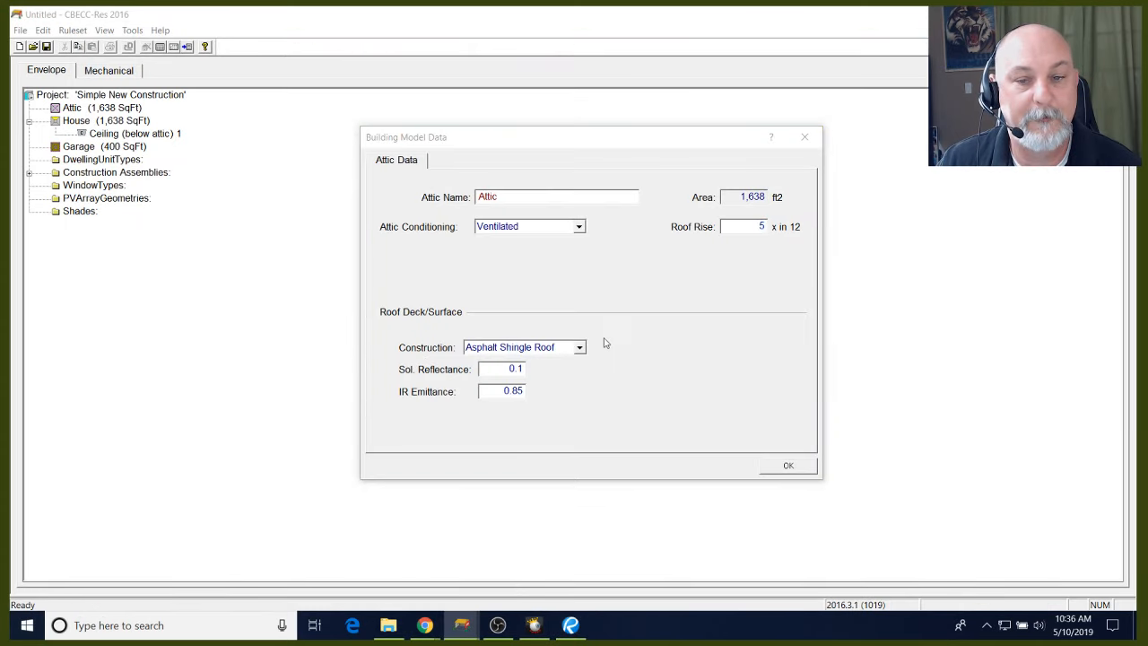
pyautogui.write('6')
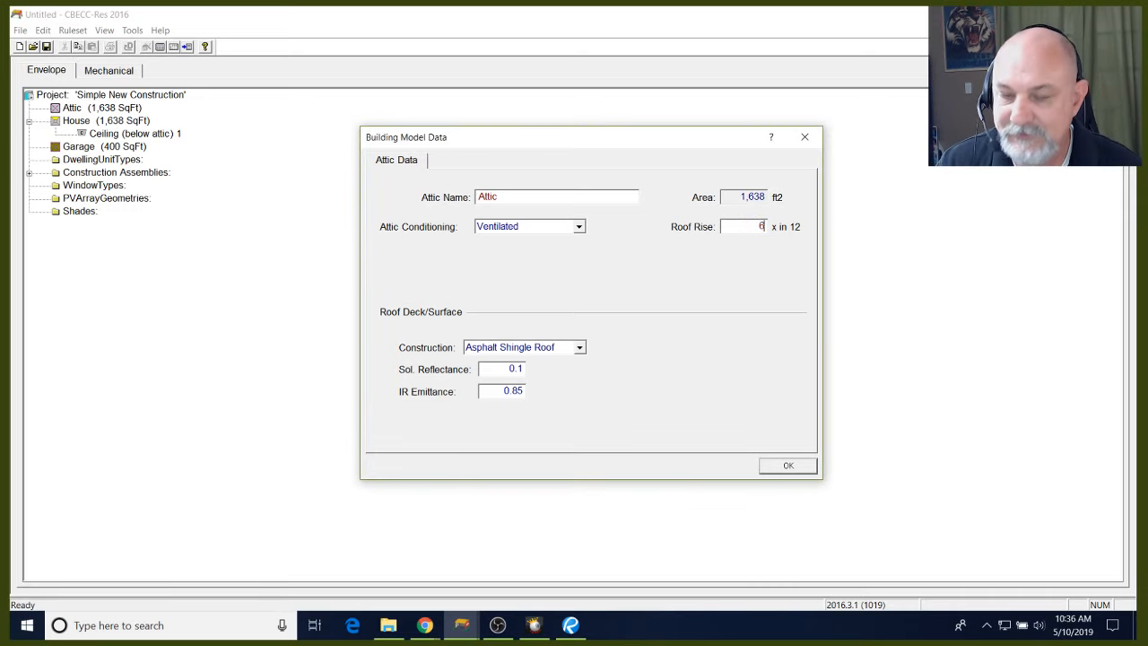
# Create a new attic roof construction assembly named Metal Roof House for the Attic's roof deck
pyautogui.click(579, 348)
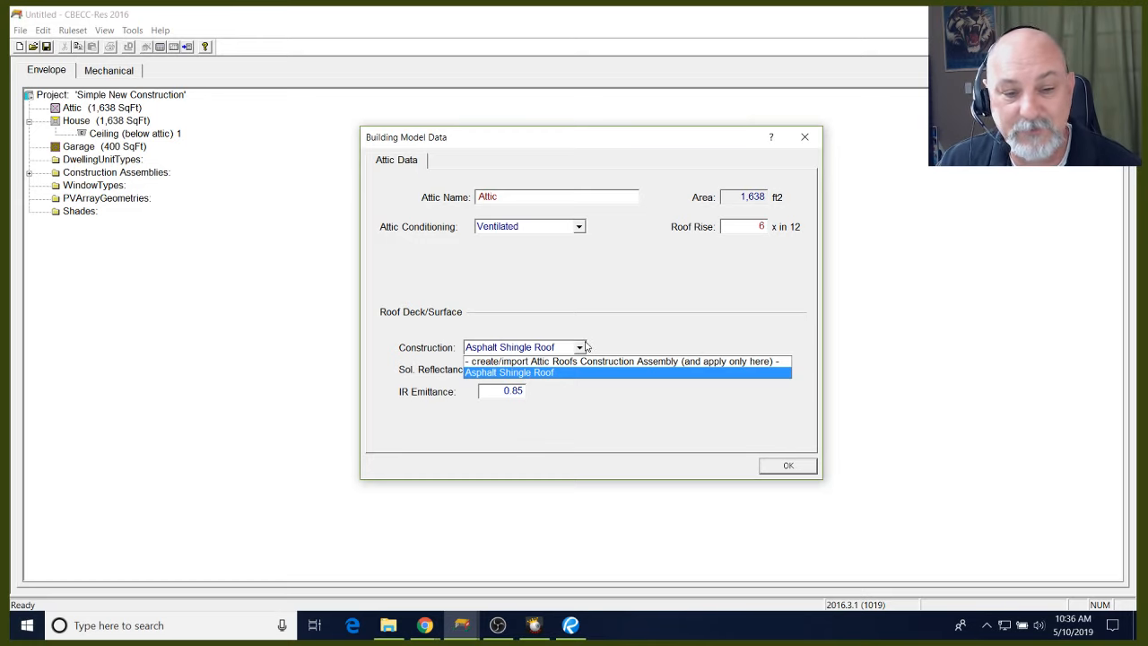
pyautogui.click(631, 361)
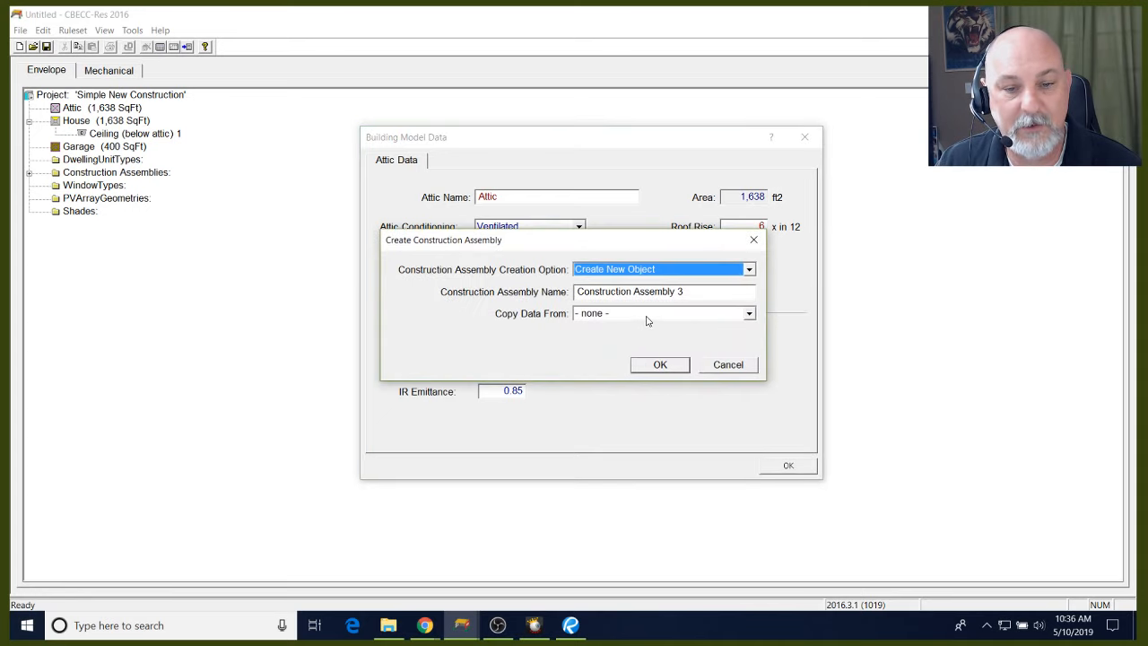
pyautogui.press('Tab')
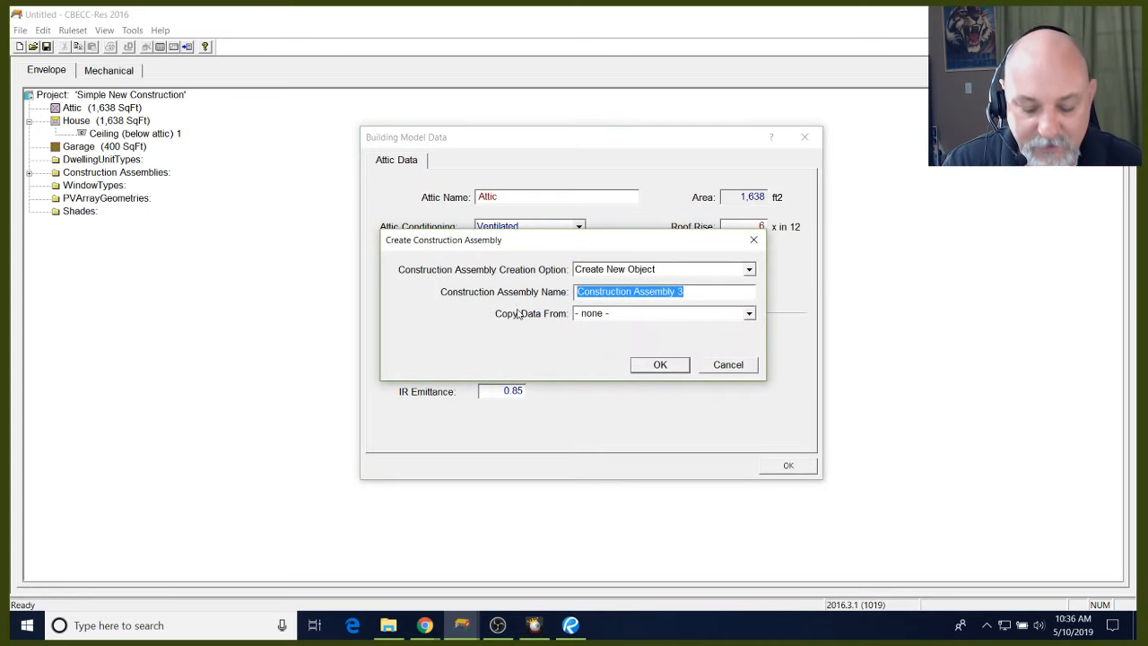
pyautogui.write('Me')
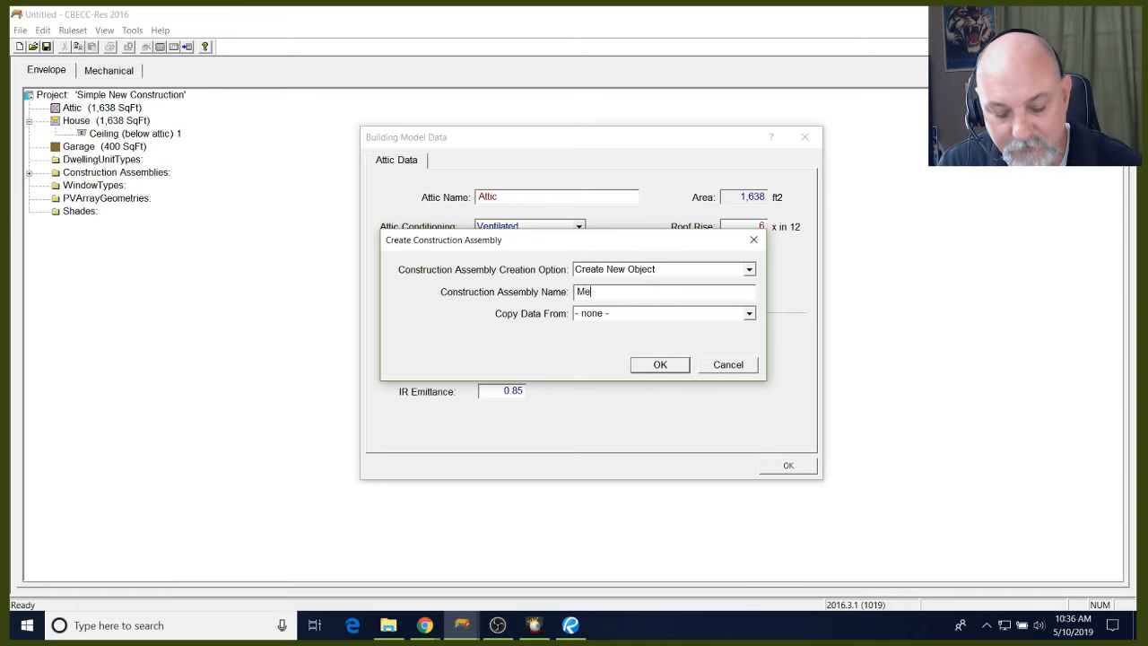
pyautogui.write('tal Roof')
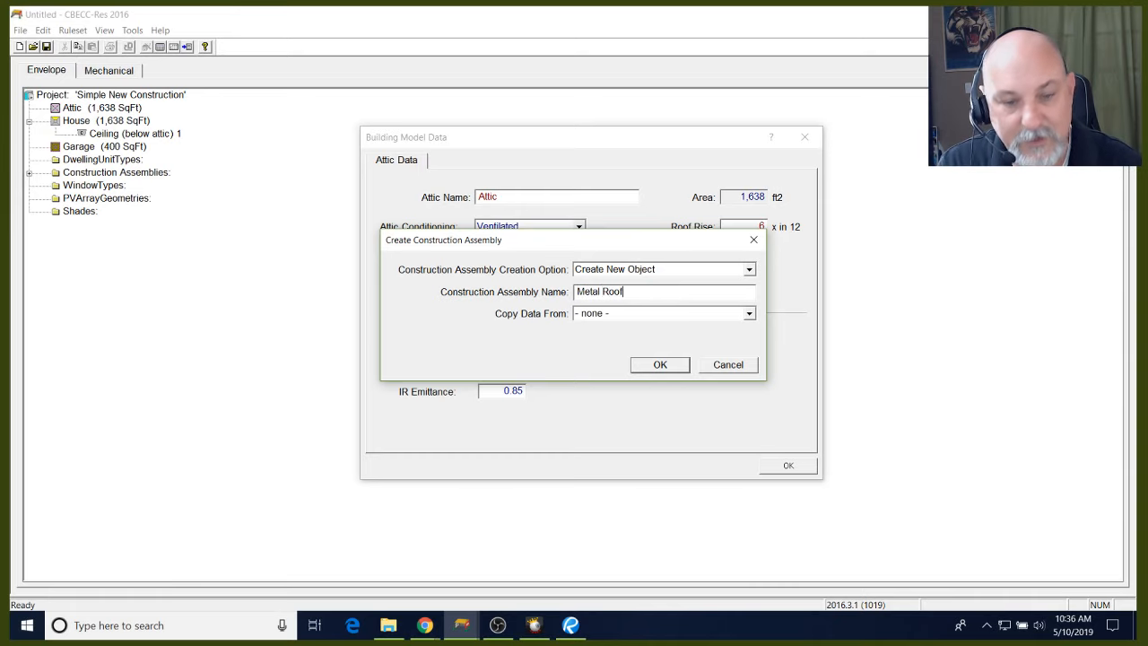
pyautogui.write(' House')
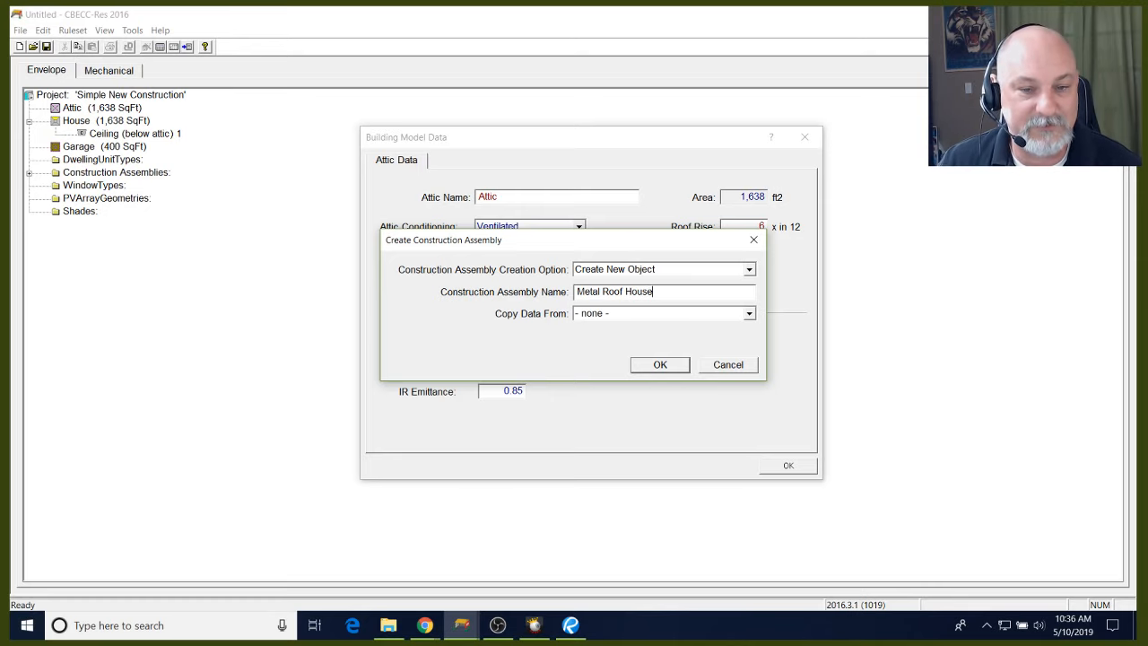
pyautogui.click(666, 360)
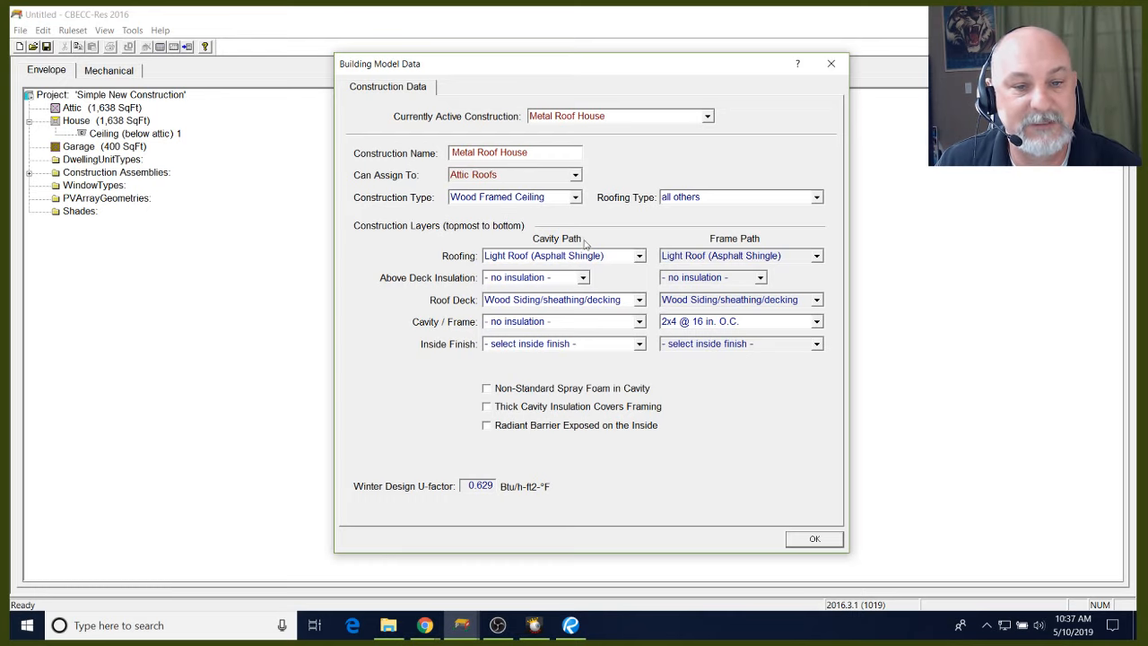
# Set the roofing type to Steep Slope Roof tile, metal tile, or wood shakes, with Light Roof (Metal Tile) as the roofing layer
pyautogui.click(704, 197)
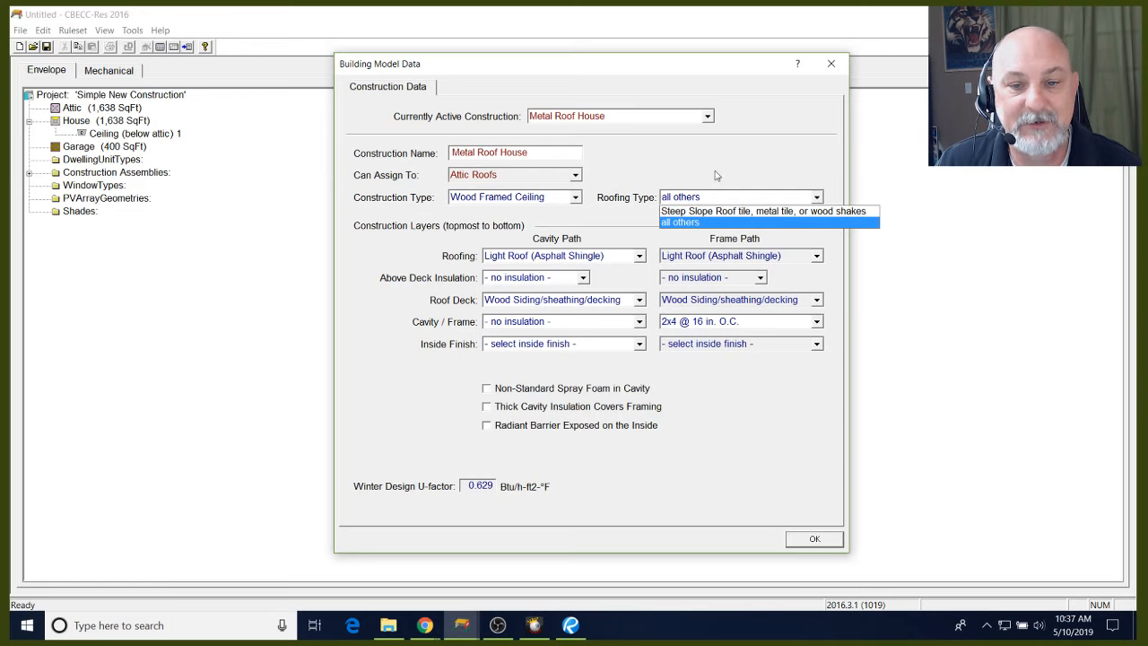
pyautogui.click(755, 210)
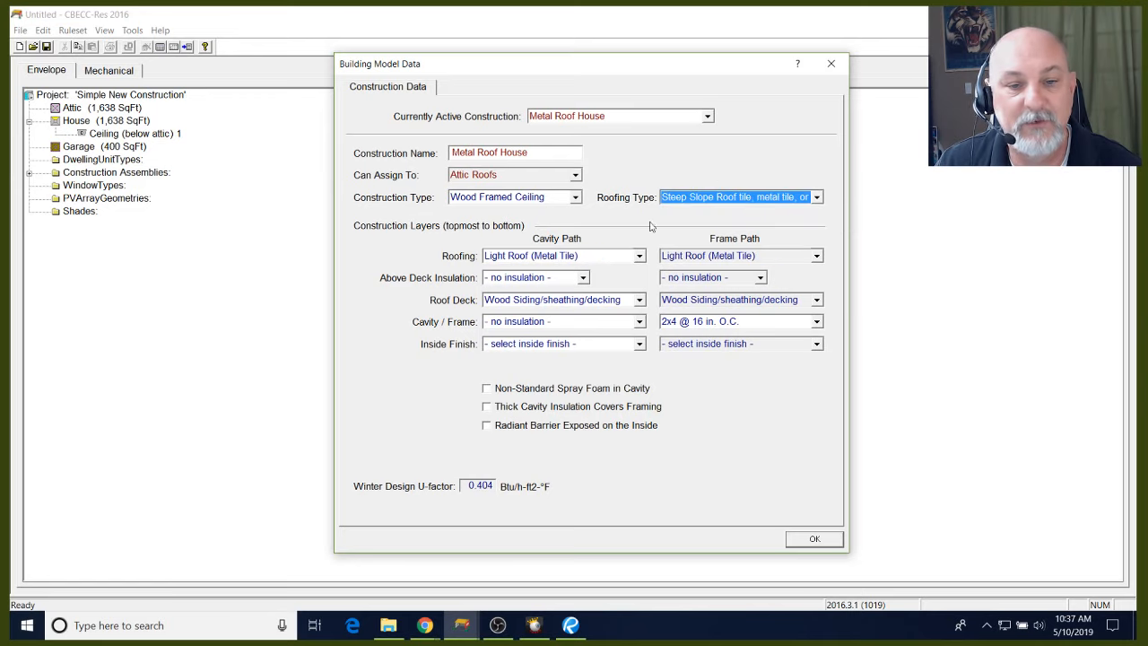
pyautogui.click(610, 257)
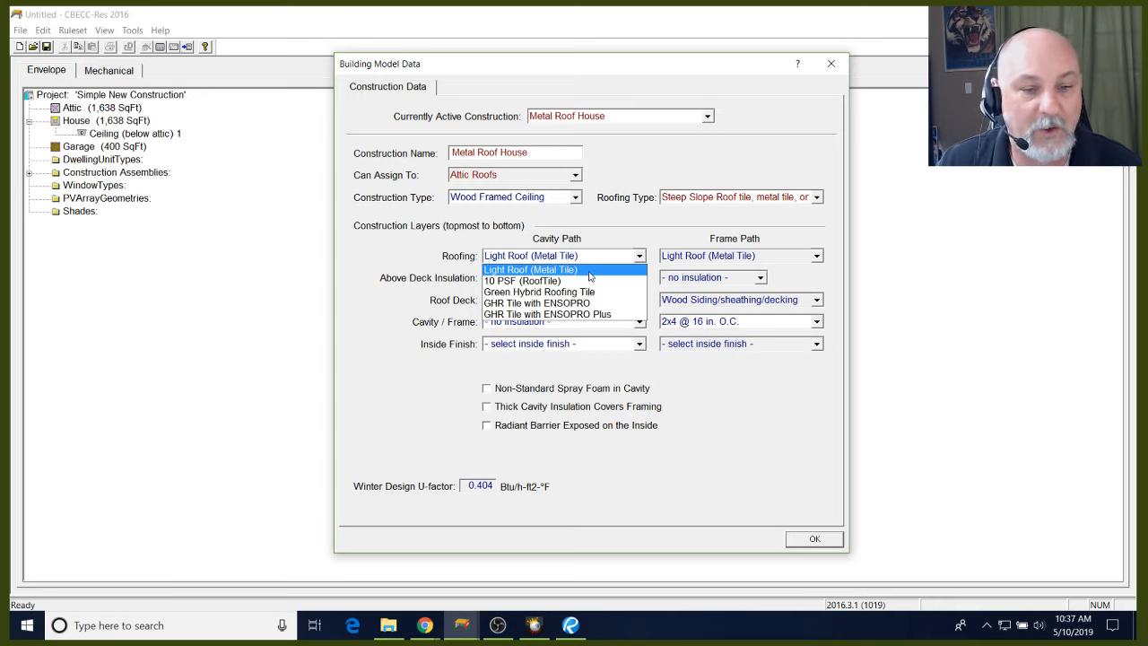
pyautogui.click(585, 270)
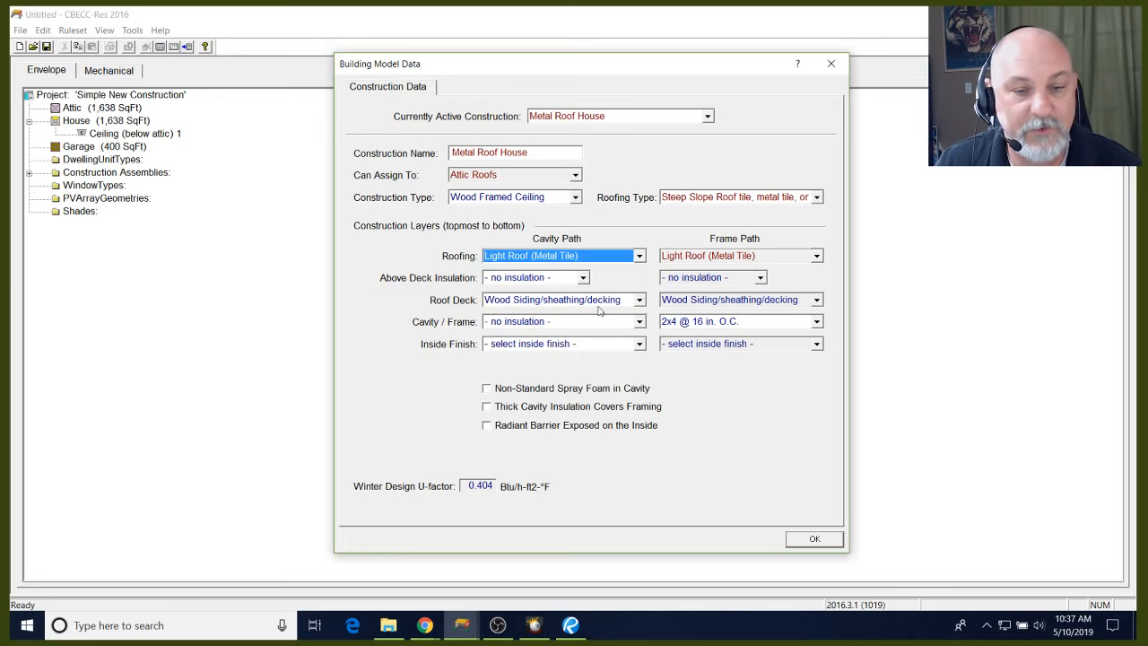
# Set the Metal Roof House construction's cavity insulation to R 18 and its framing to 2x4 @ 24 in. O.C
pyautogui.click(601, 324)
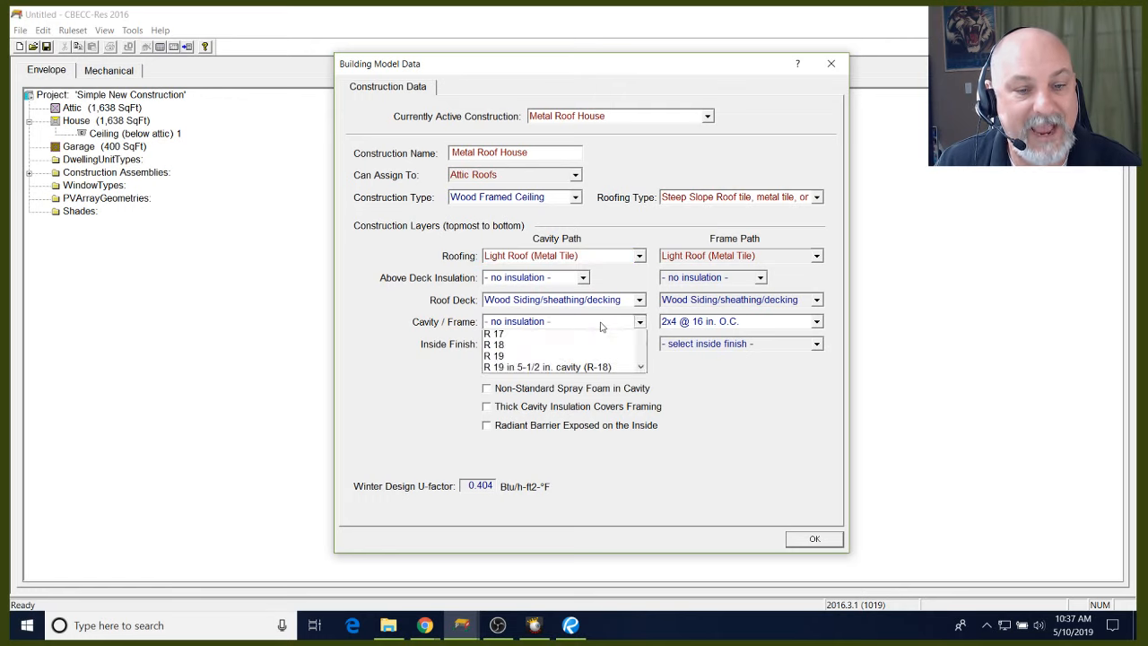
pyautogui.moveTo(642, 373); pyautogui.dragTo(646, 424)
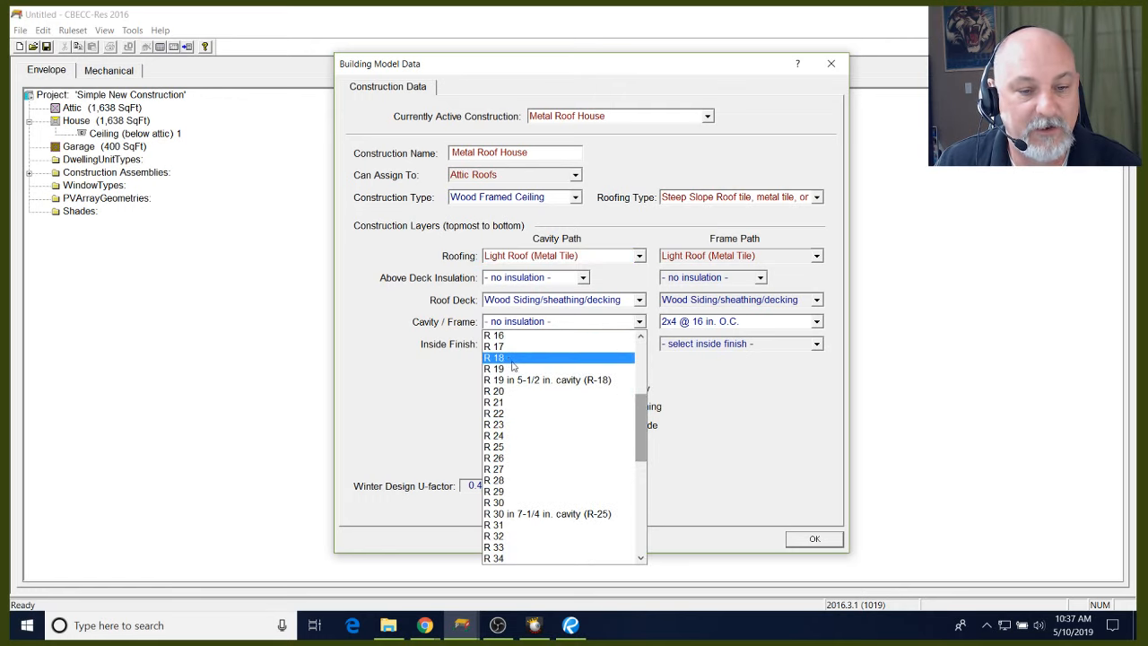
pyautogui.click(512, 359)
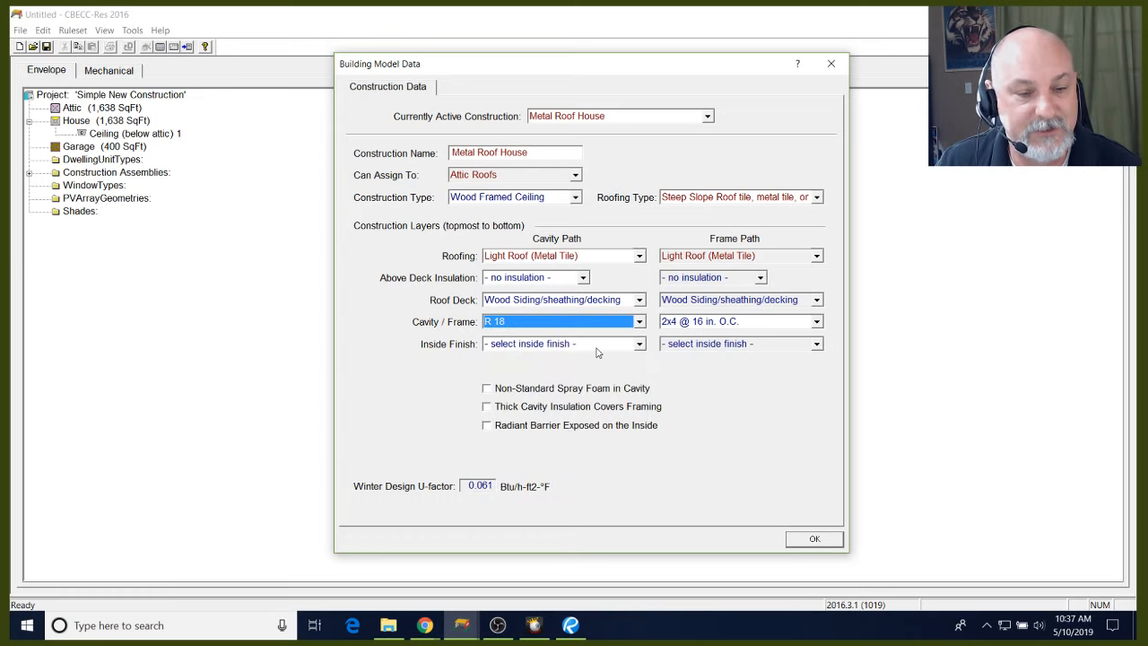
pyautogui.click(782, 326)
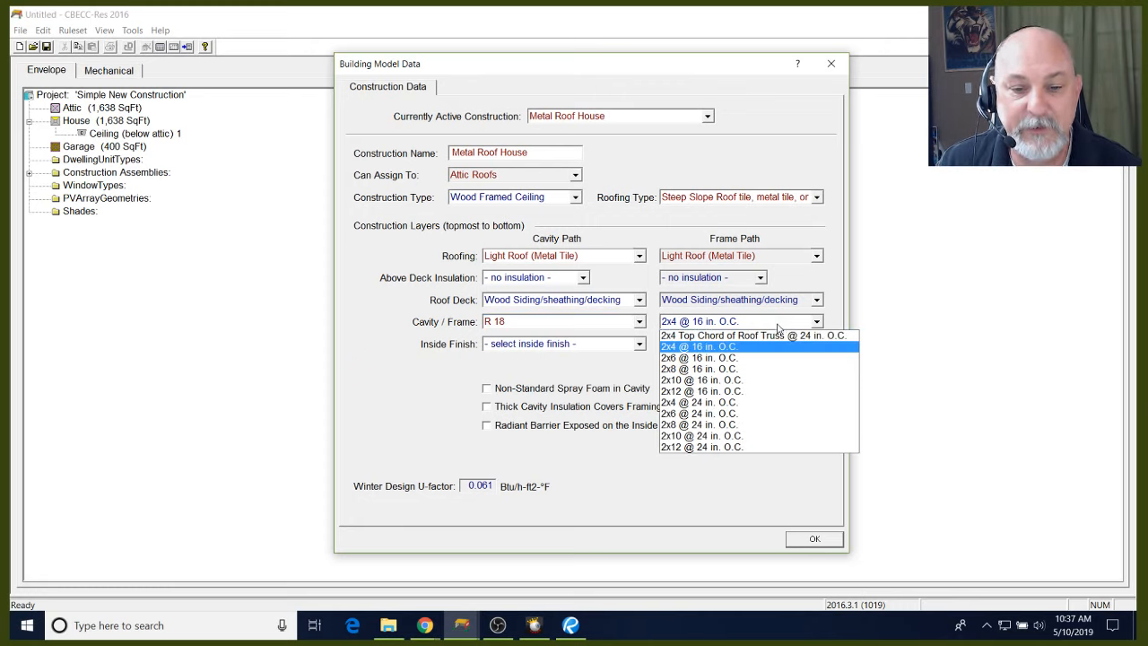
pyautogui.click(731, 403)
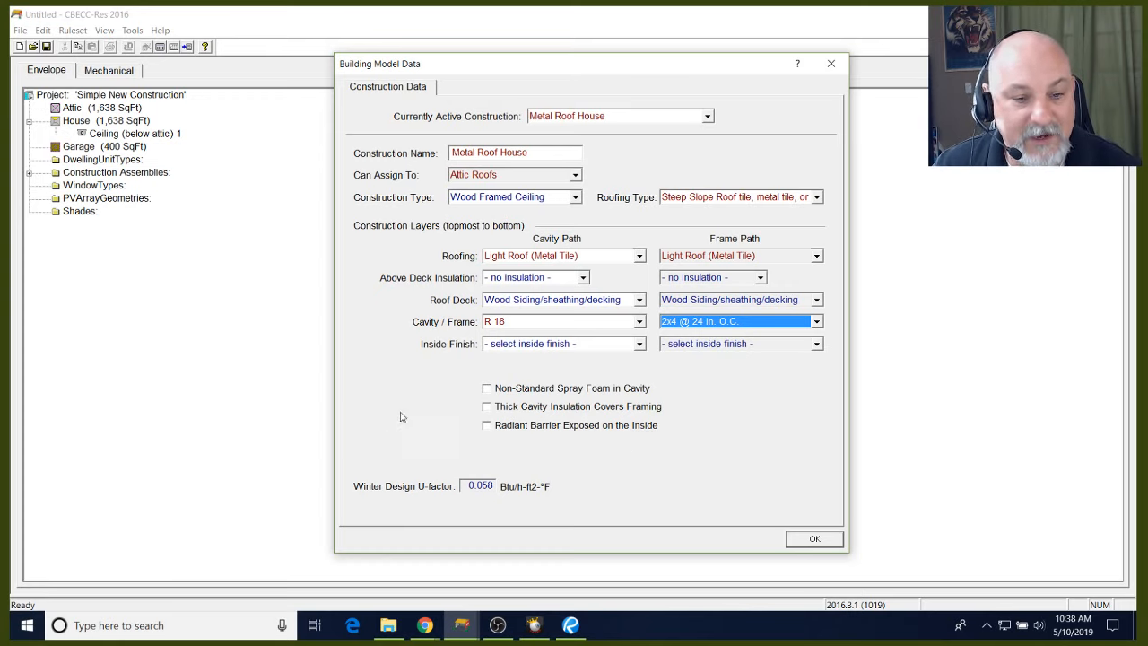
# Enable Thick Cavity Insulation Covers Framing for the Metal Roof House construction, then accept the construction and attic data
pyautogui.click(488, 409)
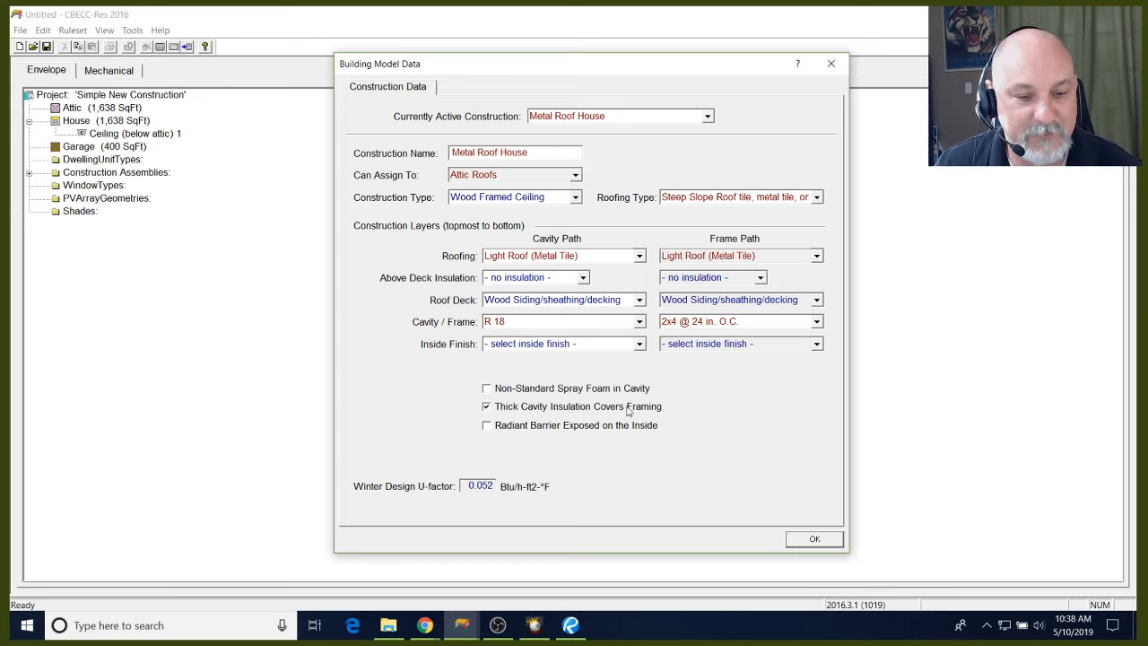
pyautogui.click(486, 408)
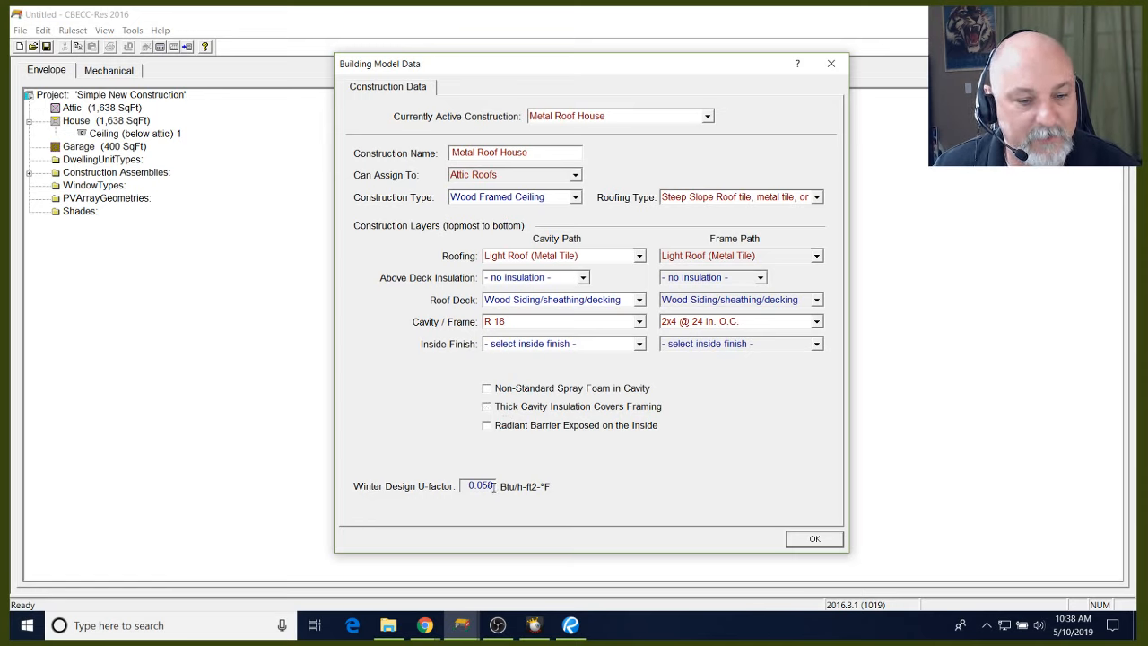
pyautogui.click(486, 407)
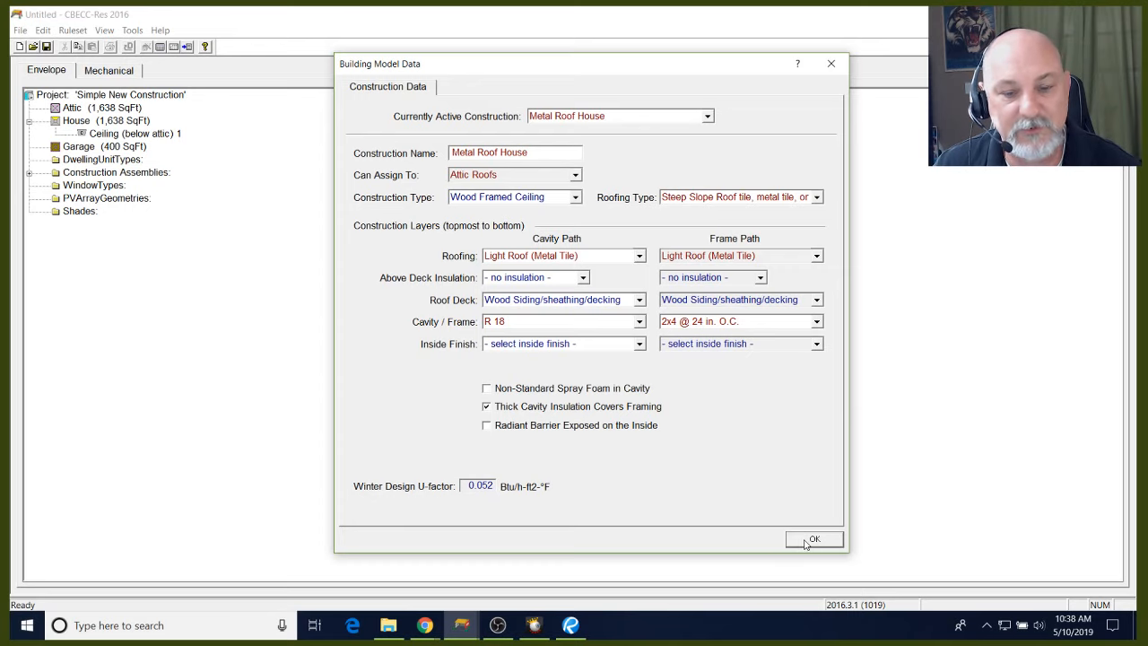
pyautogui.click(813, 539)
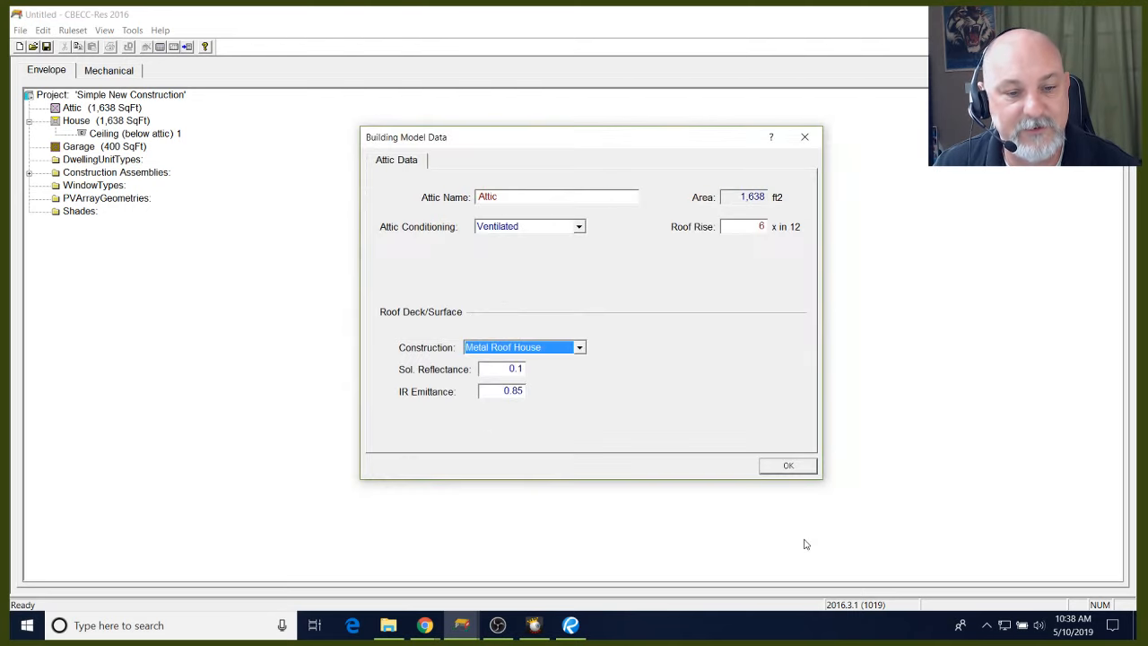
pyautogui.doubleClick(495, 369)
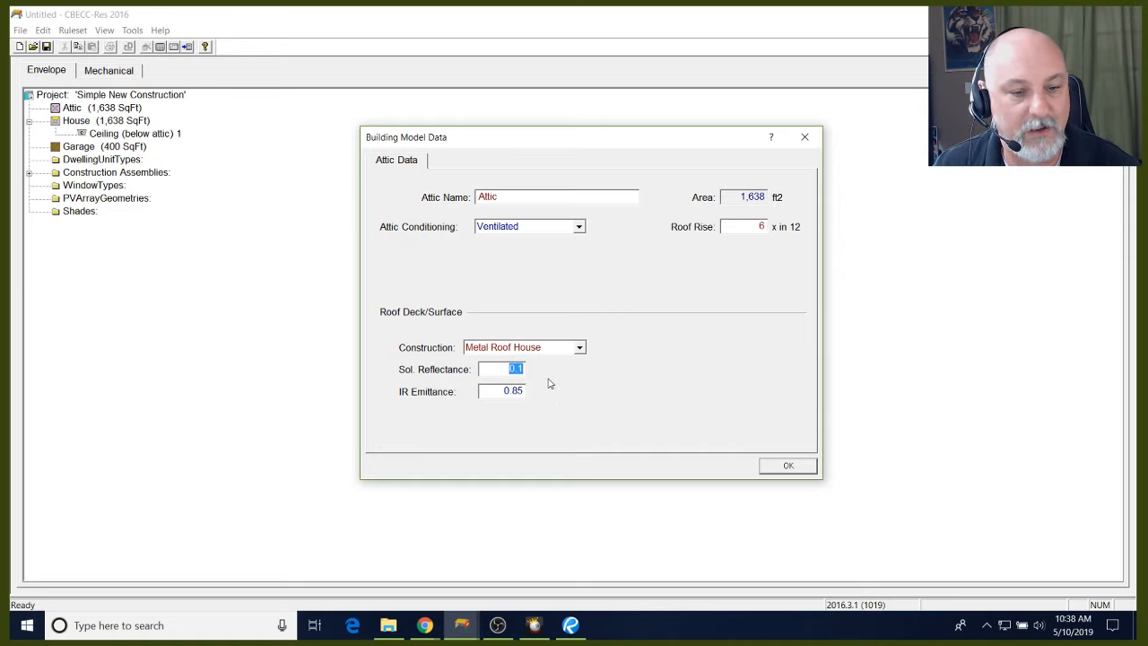
pyautogui.click(521, 369)
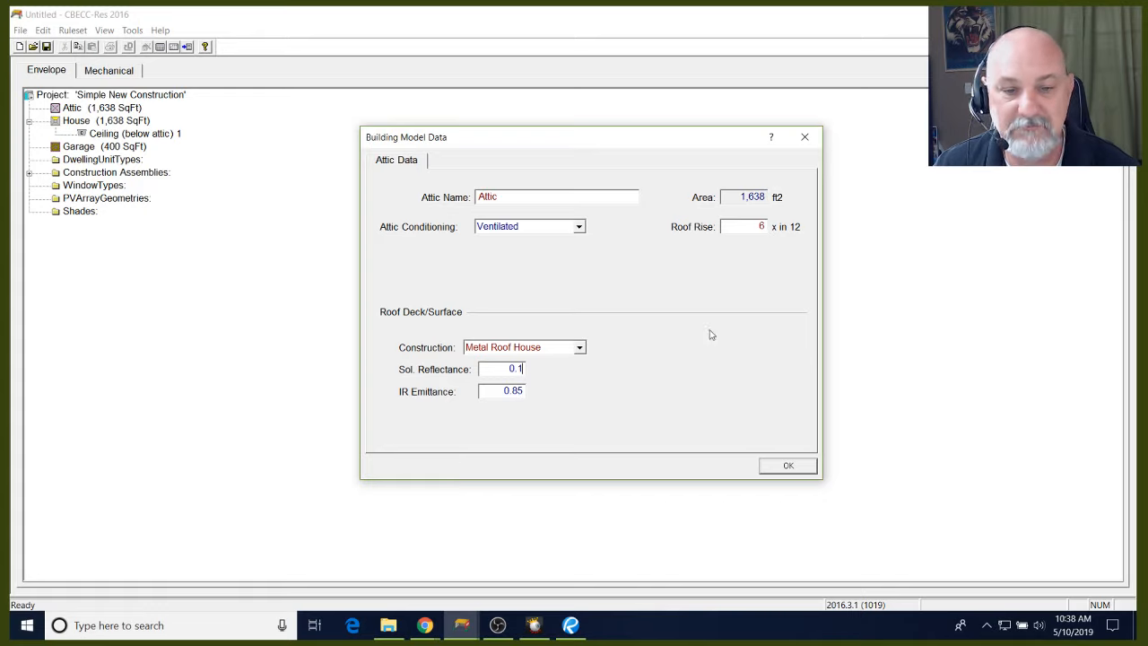
pyautogui.click(785, 466)
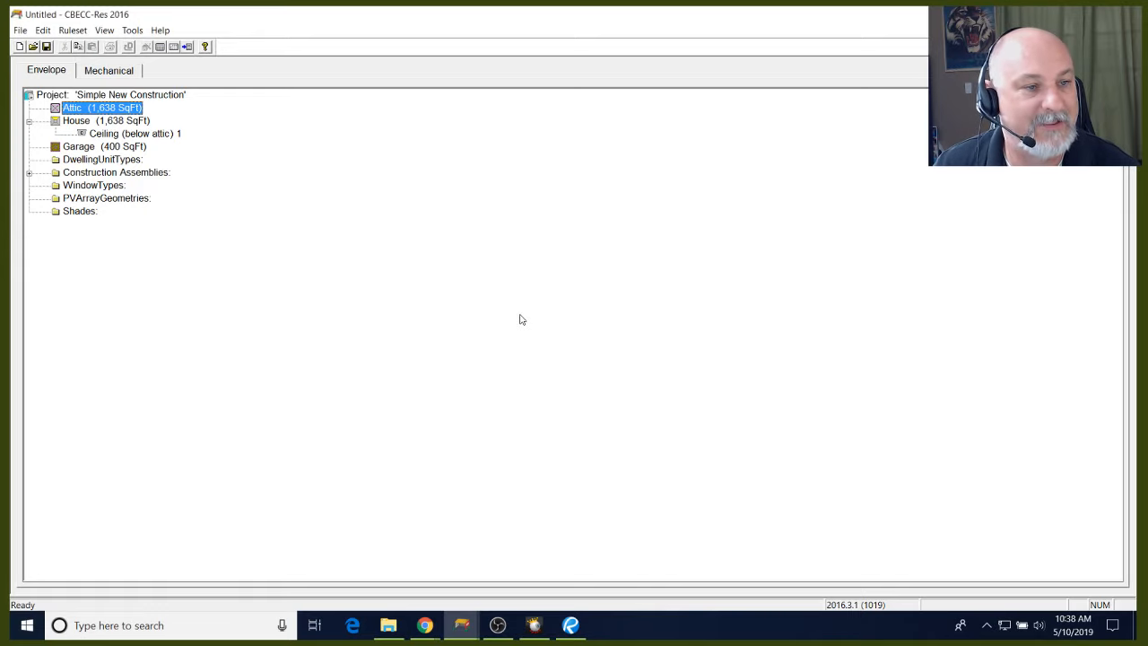
# Set the Garage's area to 774 ft2, its volume to 7353 ft3 and its bottom height to .67 ft
pyautogui.doubleClick(119, 148)
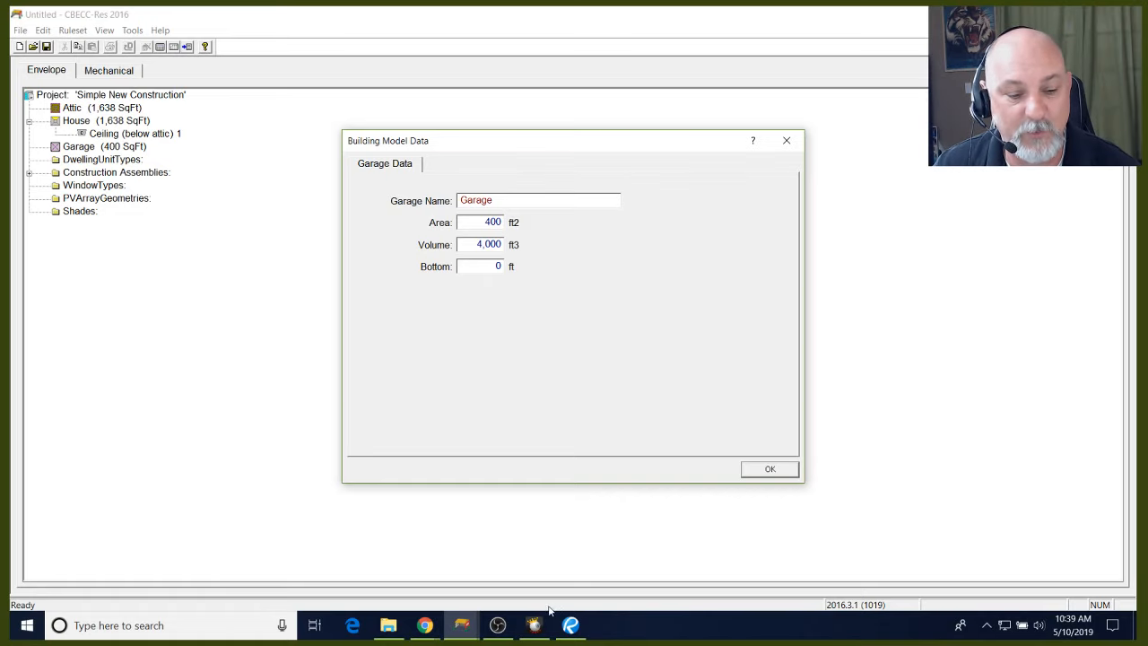
pyautogui.moveTo(482, 222); pyautogui.dragTo(522, 223)
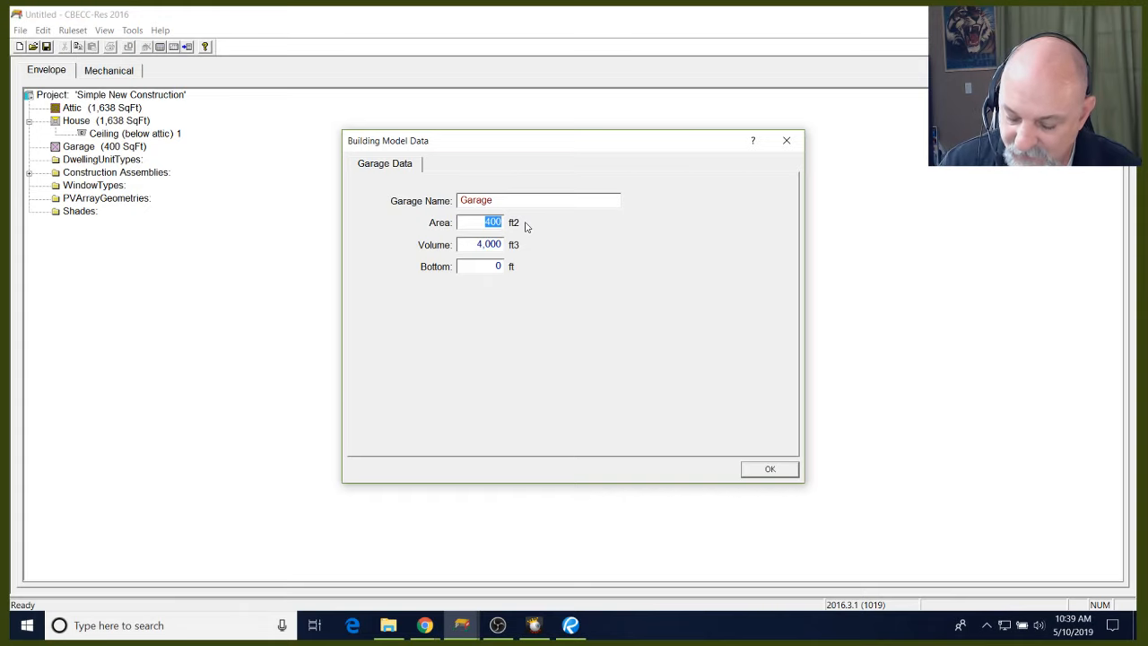
pyautogui.write('774')
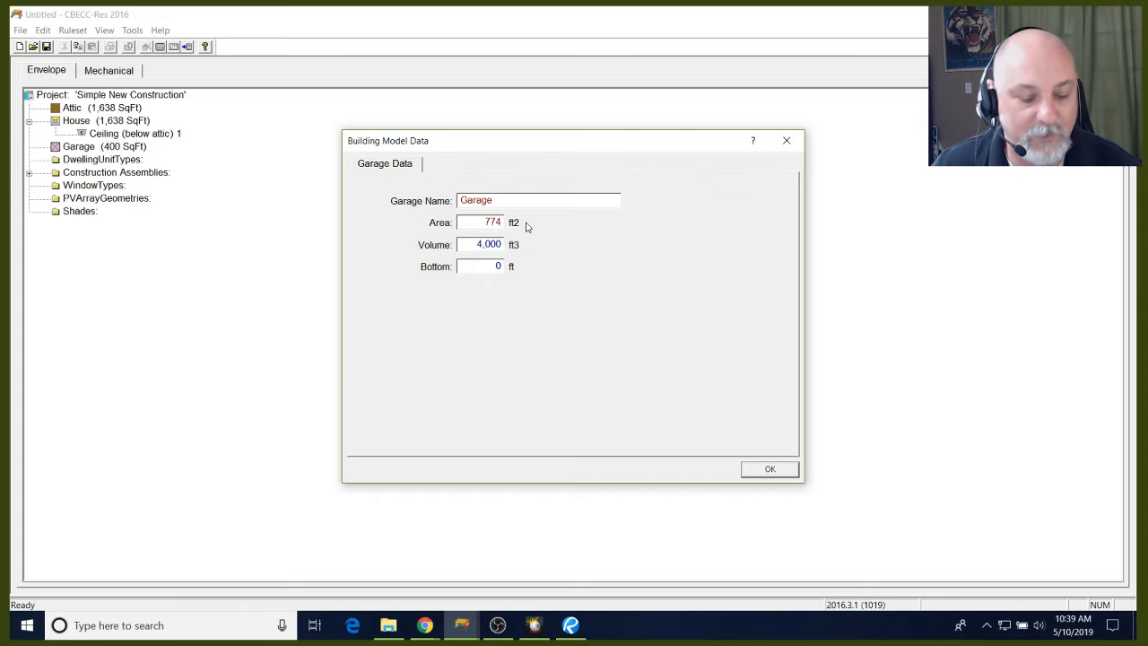
pyautogui.press('Tab')
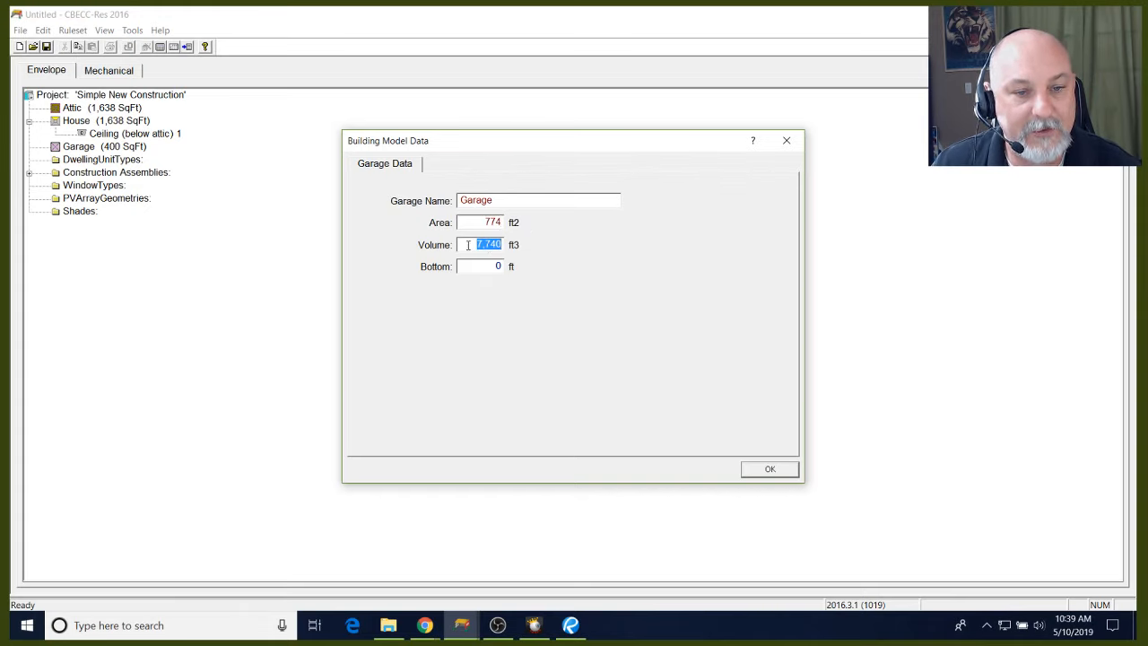
pyautogui.moveTo(469, 245); pyautogui.dragTo(515, 245)
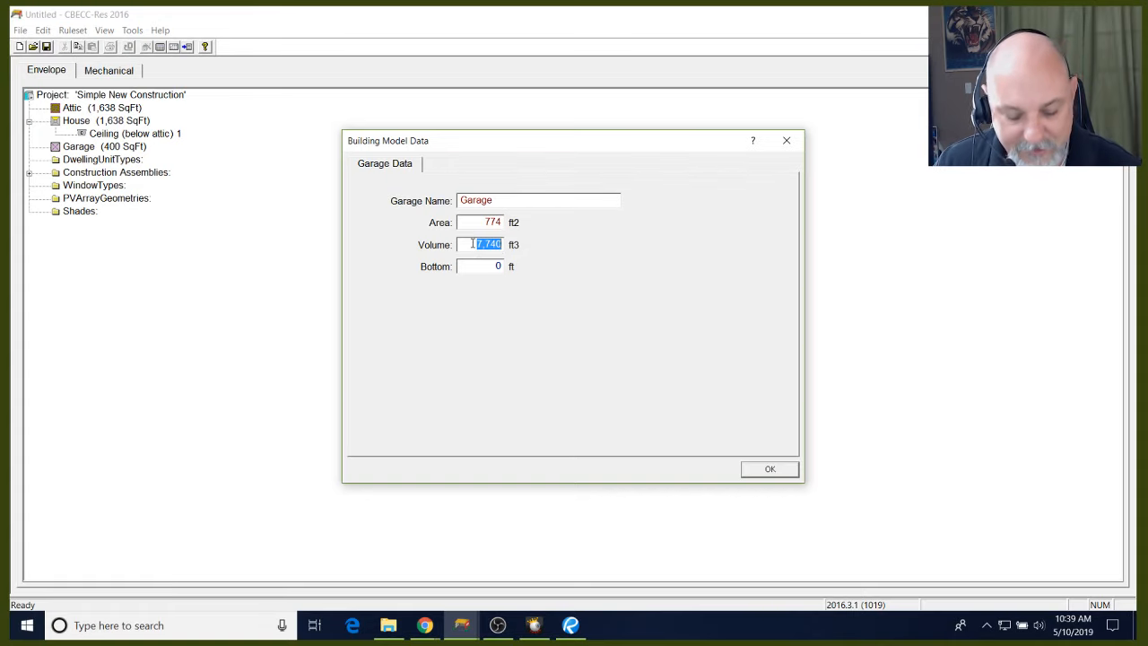
pyautogui.write('7')
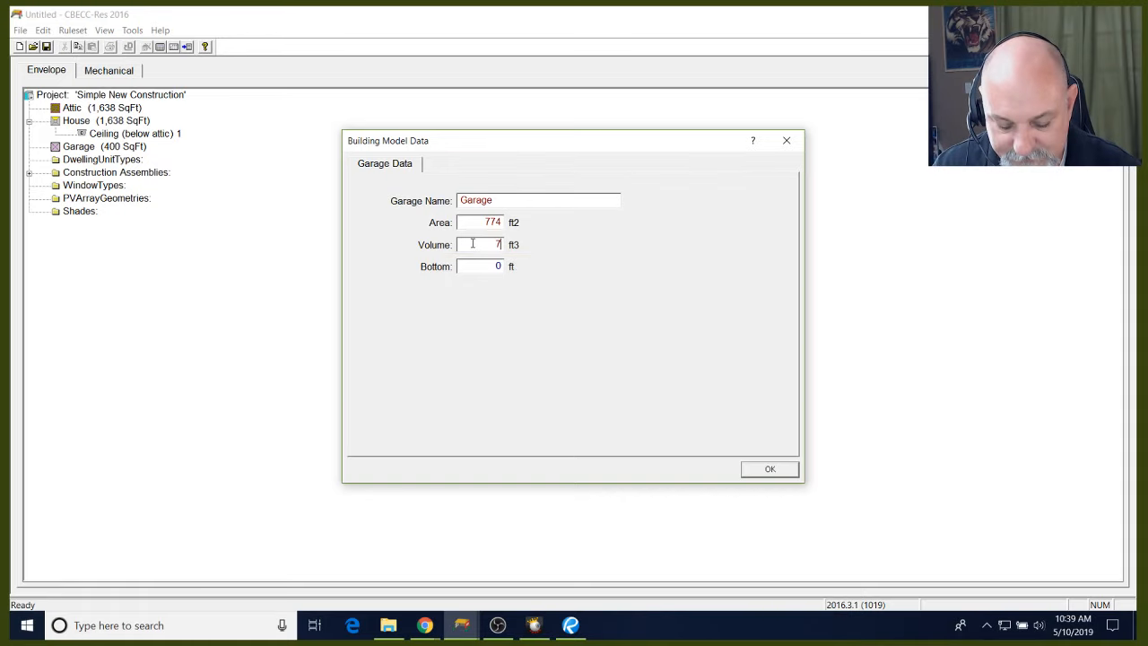
pyautogui.write('353')
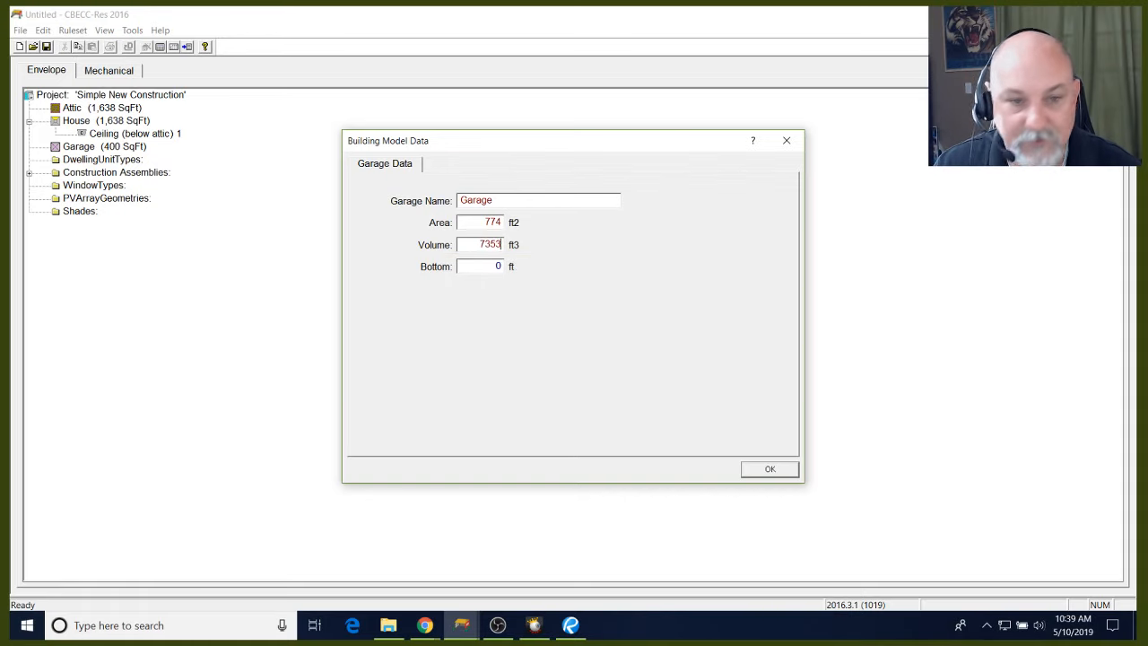
pyautogui.click(496, 265)
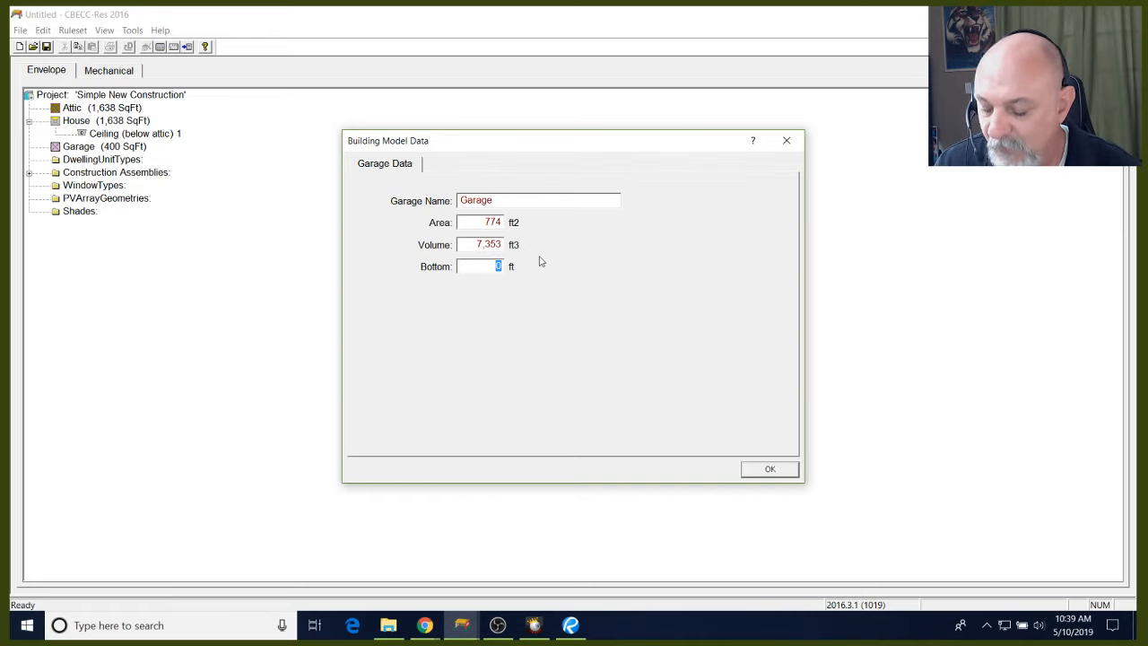
pyautogui.write('.67')
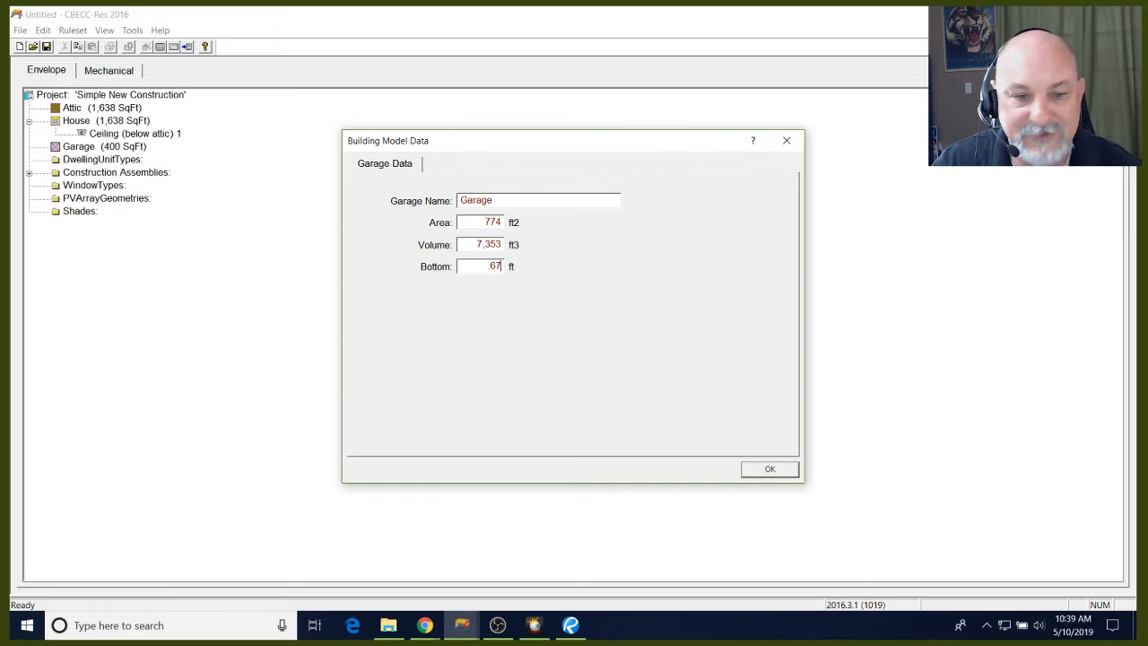
pyautogui.click(750, 471)
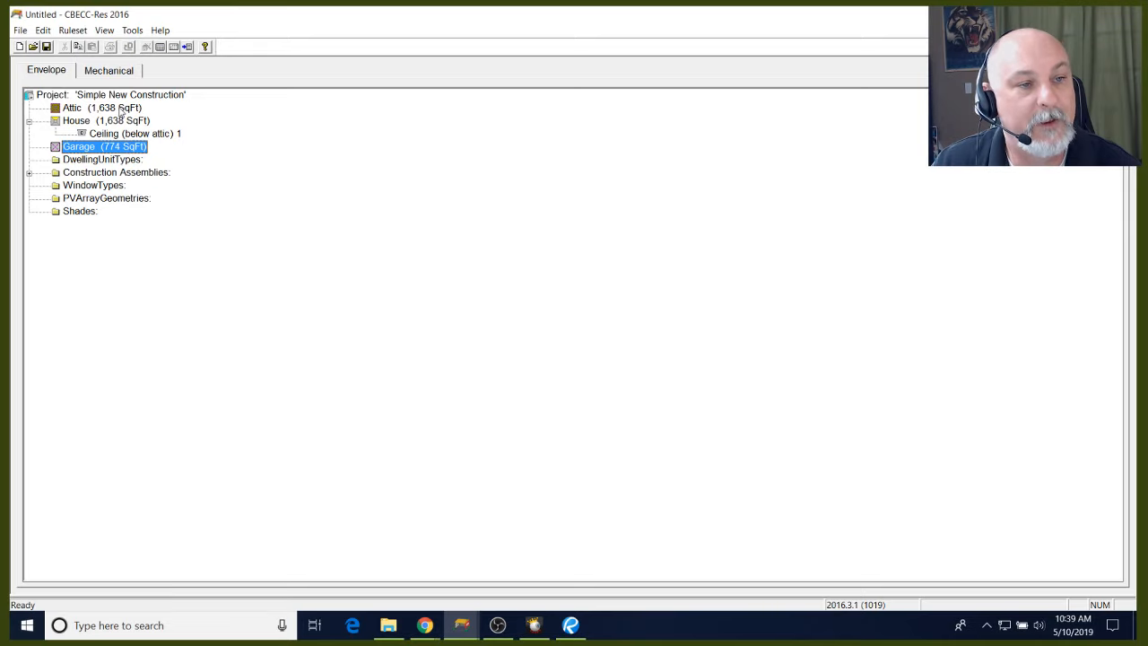
# Create a new attic named Attic 2 under the Simple New Construction project without copying data from another attic
pyautogui.doubleClick(126, 111)
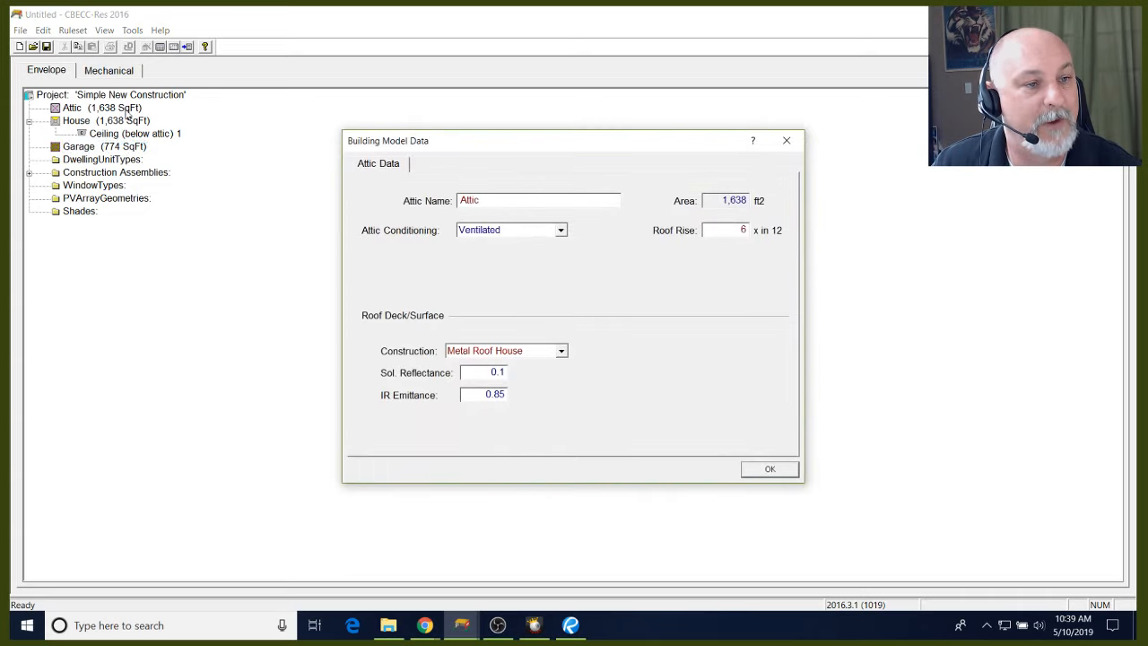
pyautogui.click(767, 469)
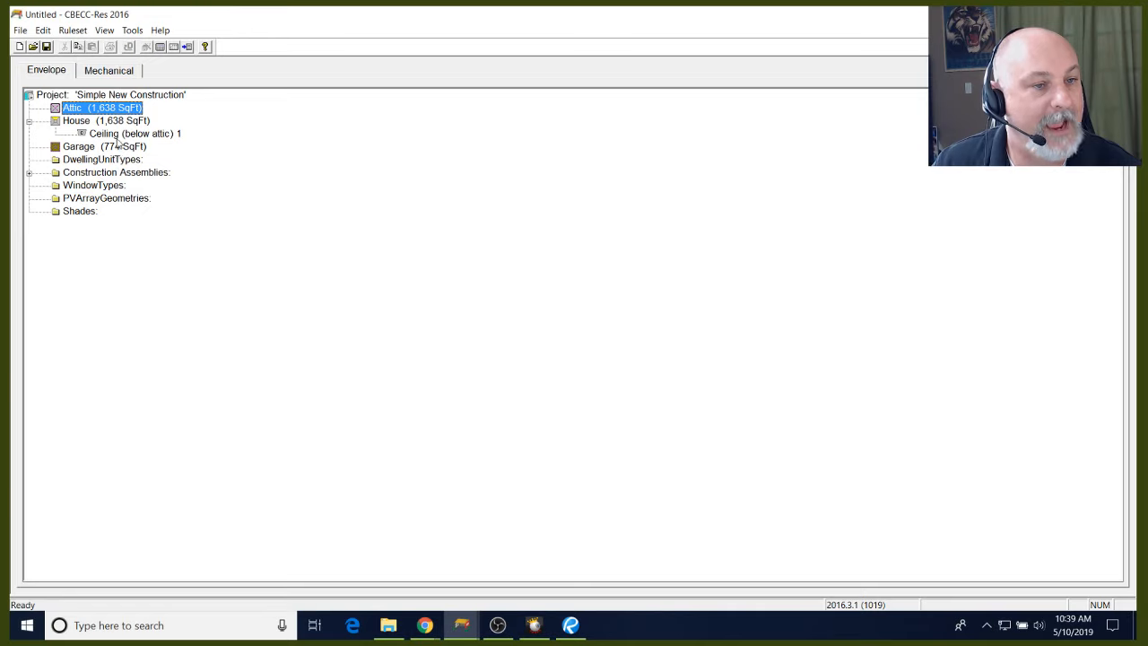
pyautogui.click(128, 97)
pyautogui.rightClick(186, 93)
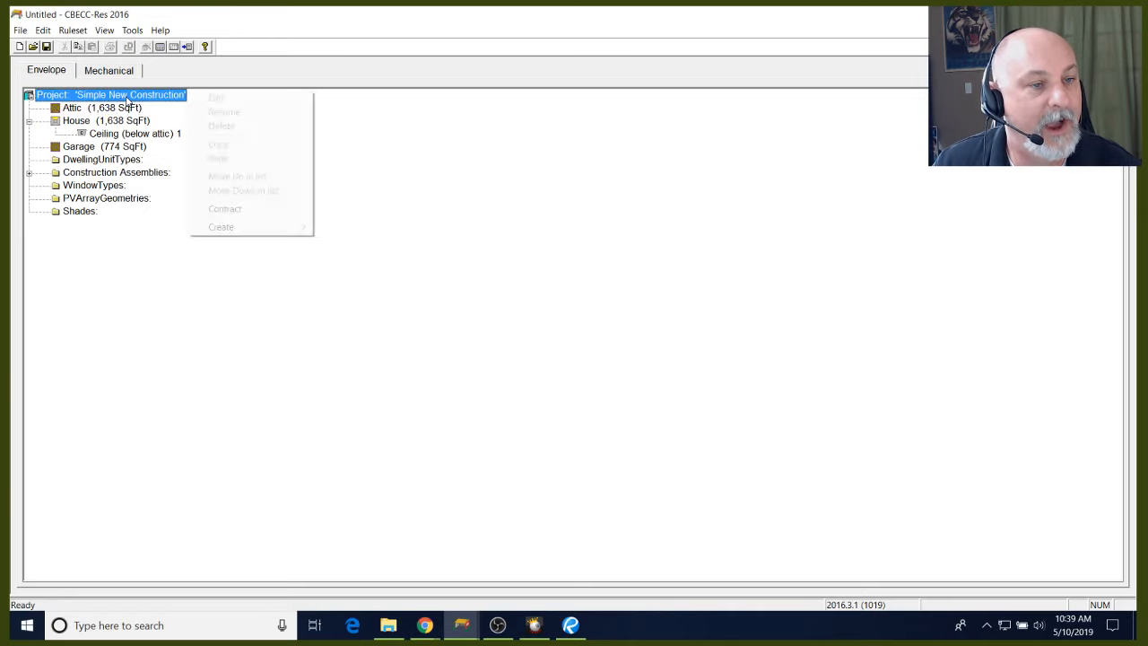
pyautogui.moveTo(276, 231)
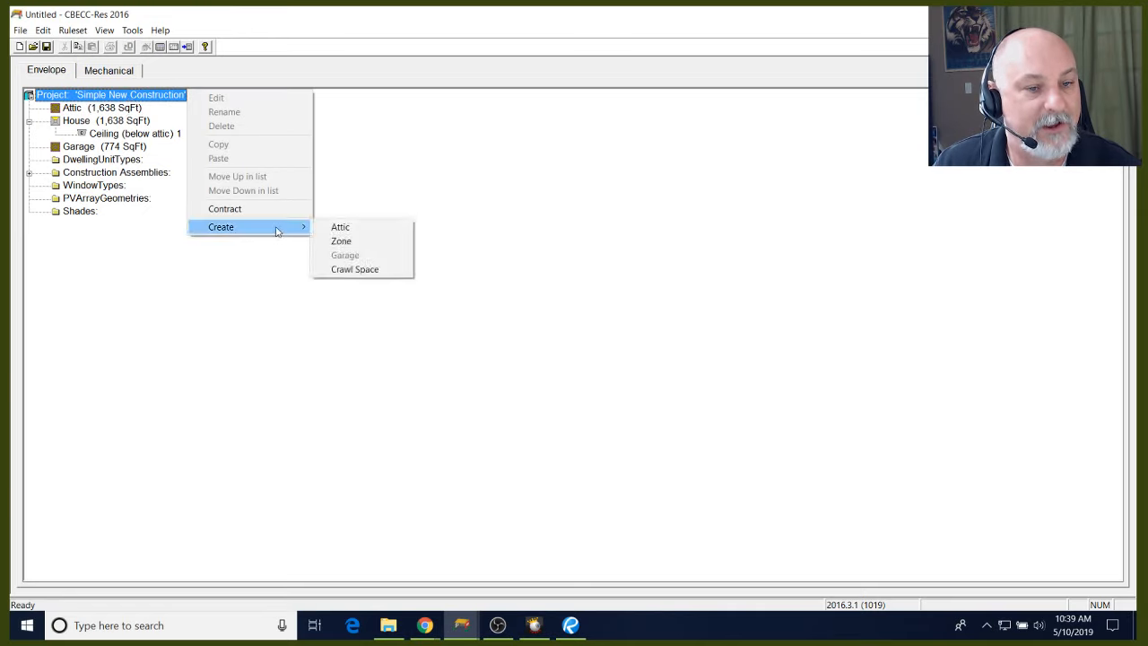
pyautogui.click(386, 231)
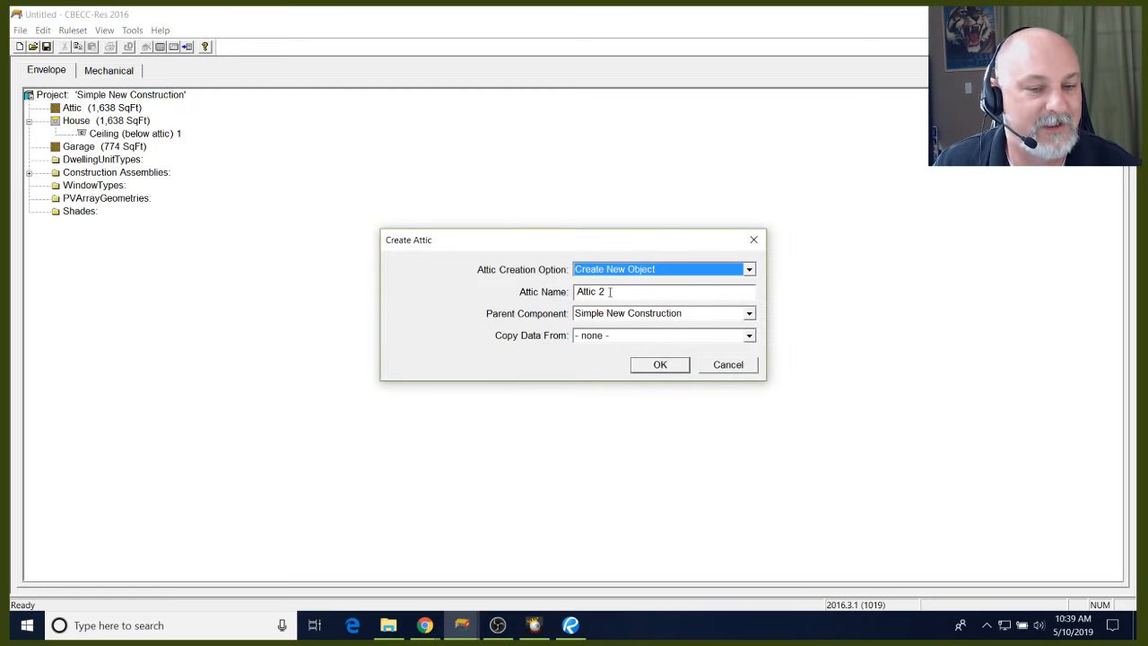
pyautogui.click(660, 365)
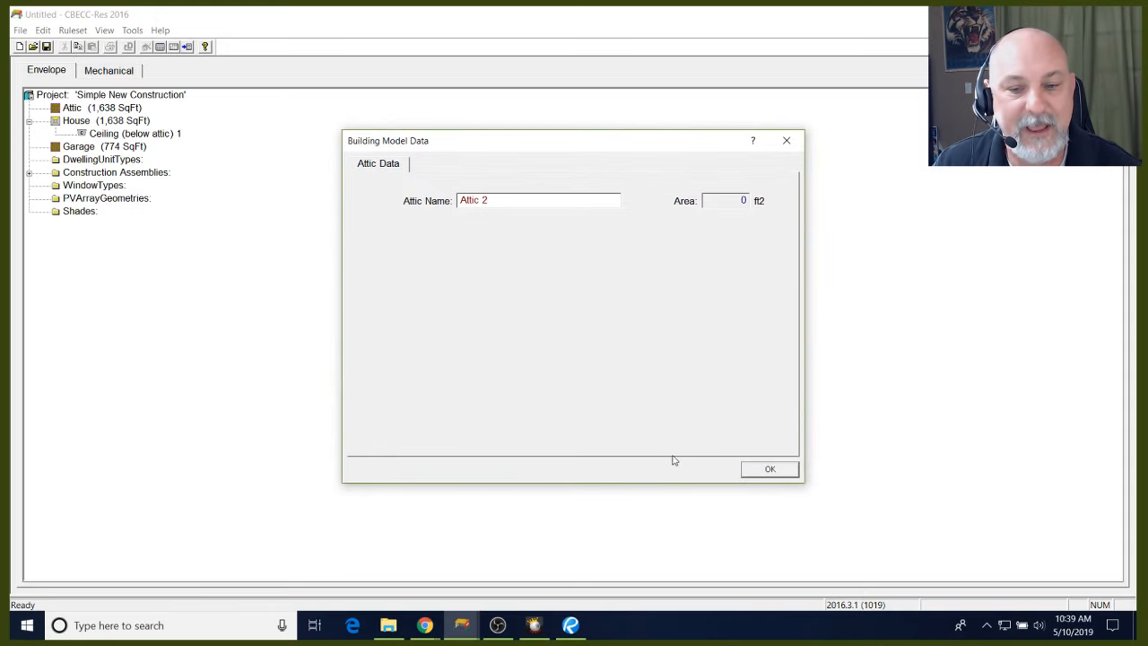
pyautogui.click(769, 468)
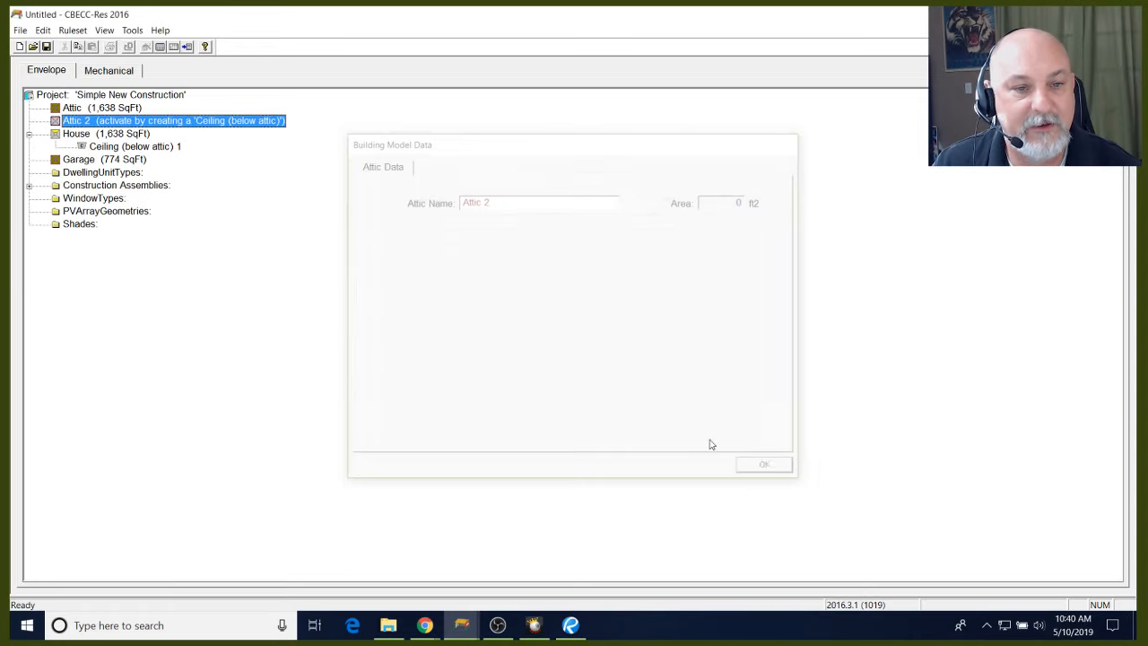
pyautogui.doubleClick(119, 122)
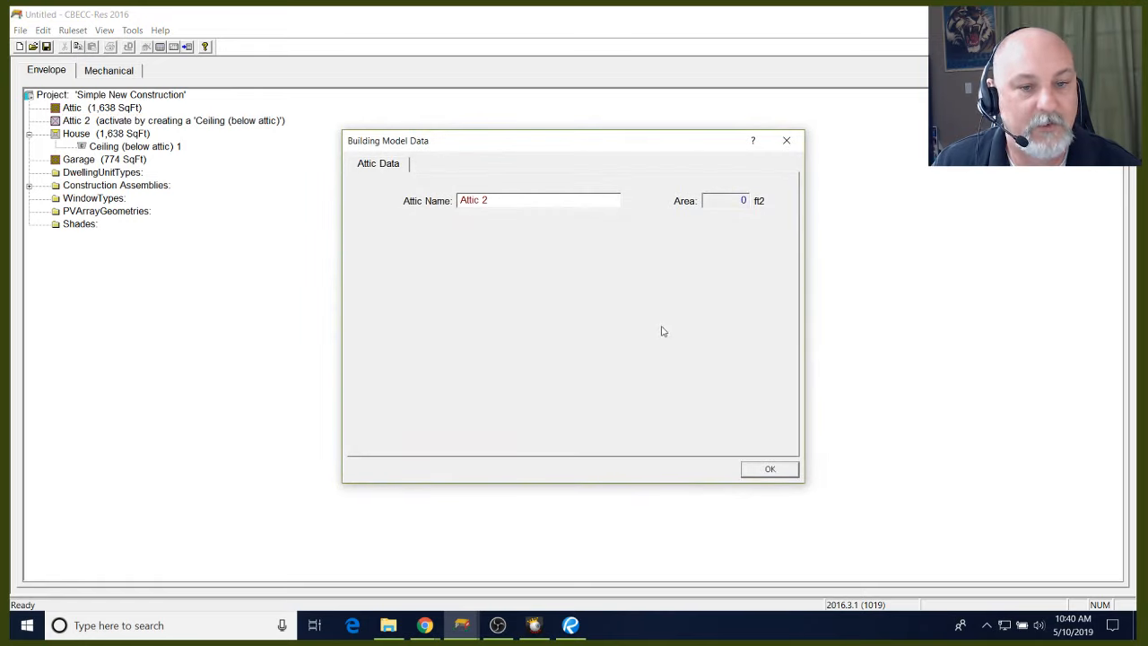
pyautogui.click(772, 470)
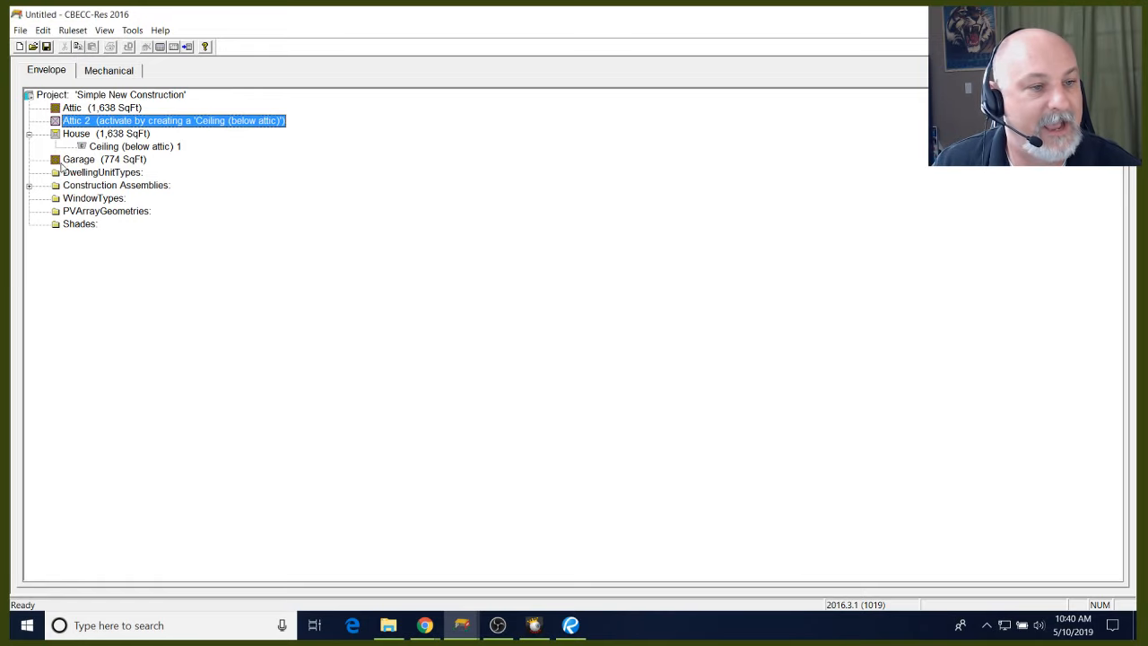
# Create a new Ceiling (below attic) 2 under the Garage without copying data, and set its ceiling area to 774 ft2
pyautogui.doubleClick(94, 164)
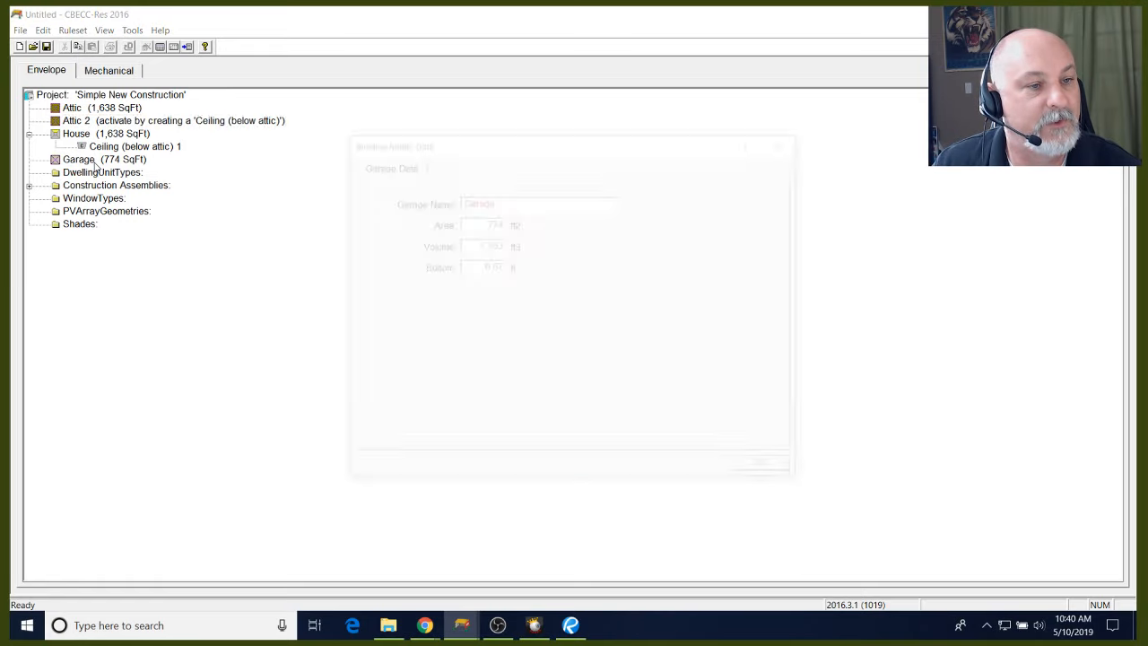
pyautogui.click(770, 470)
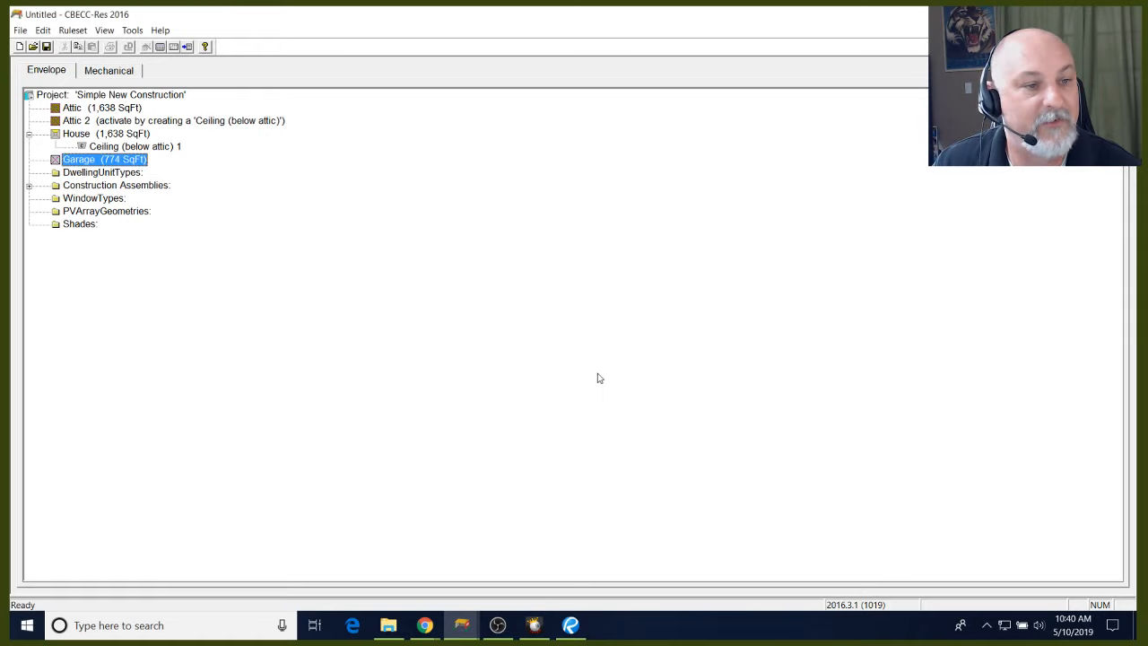
pyautogui.rightClick(107, 166)
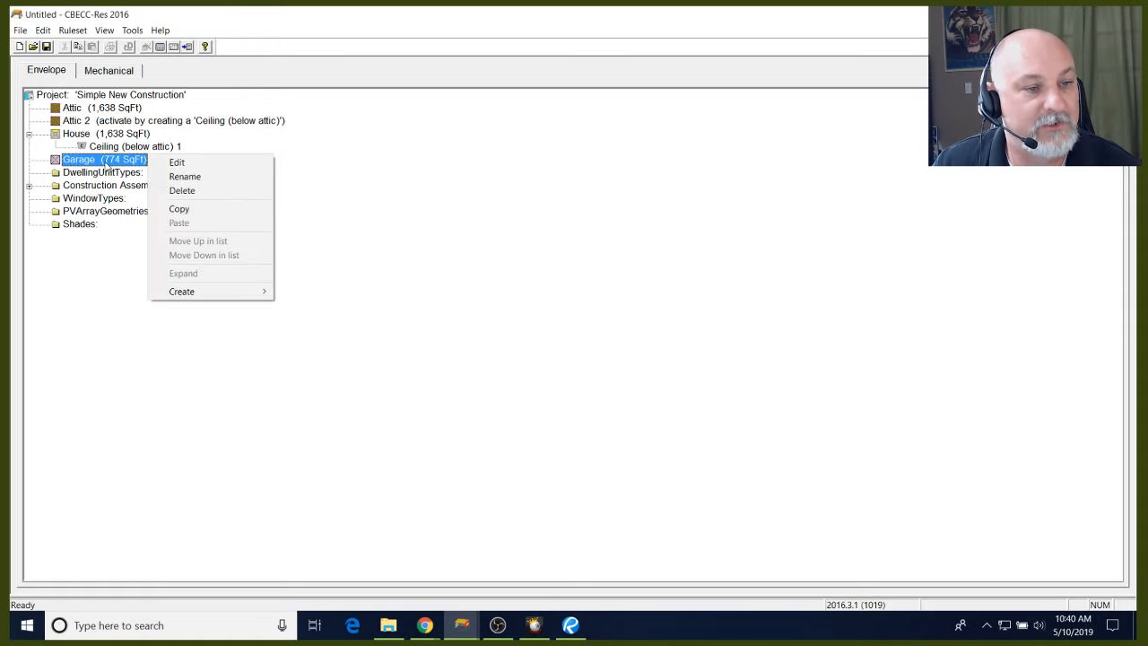
pyautogui.moveTo(209, 294)
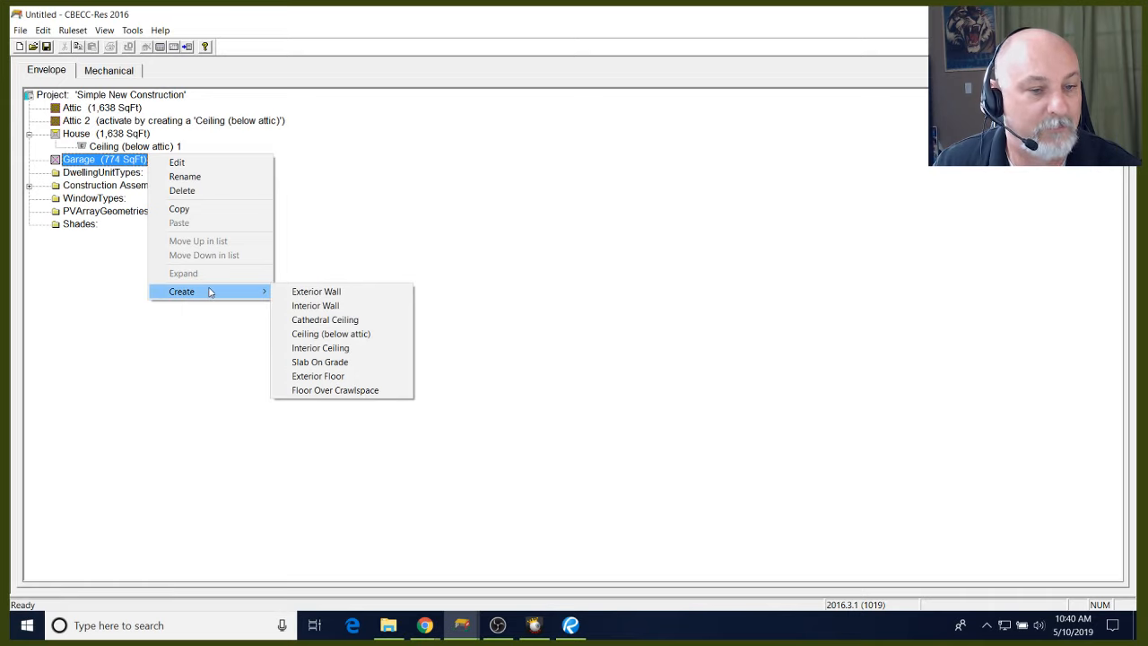
pyautogui.click(325, 334)
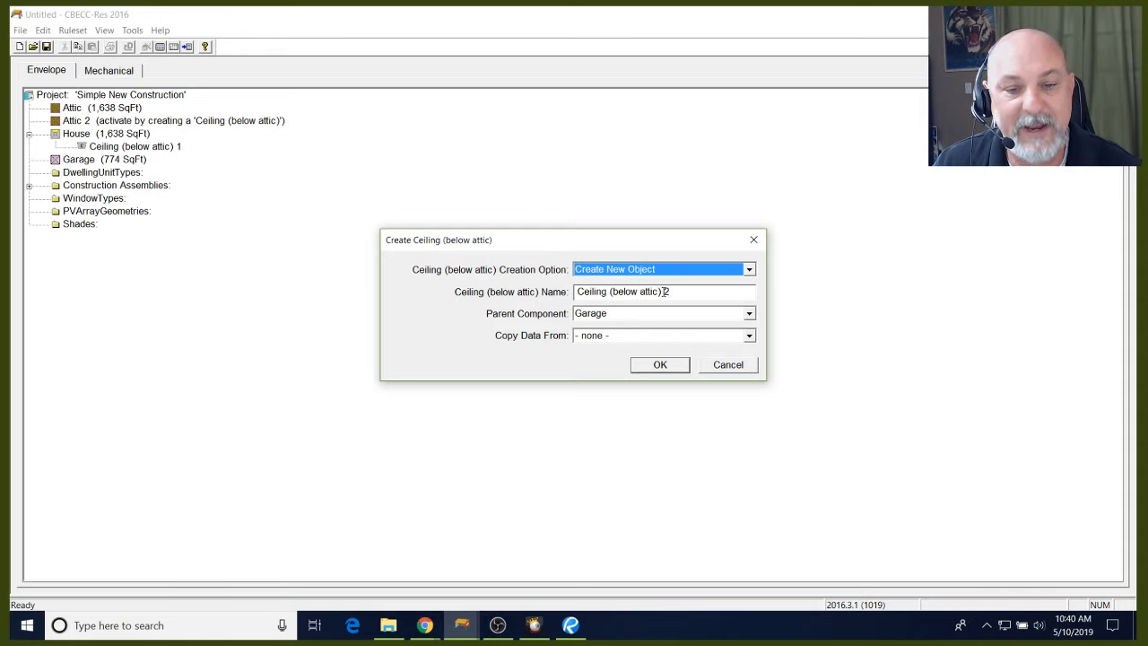
pyautogui.click(660, 366)
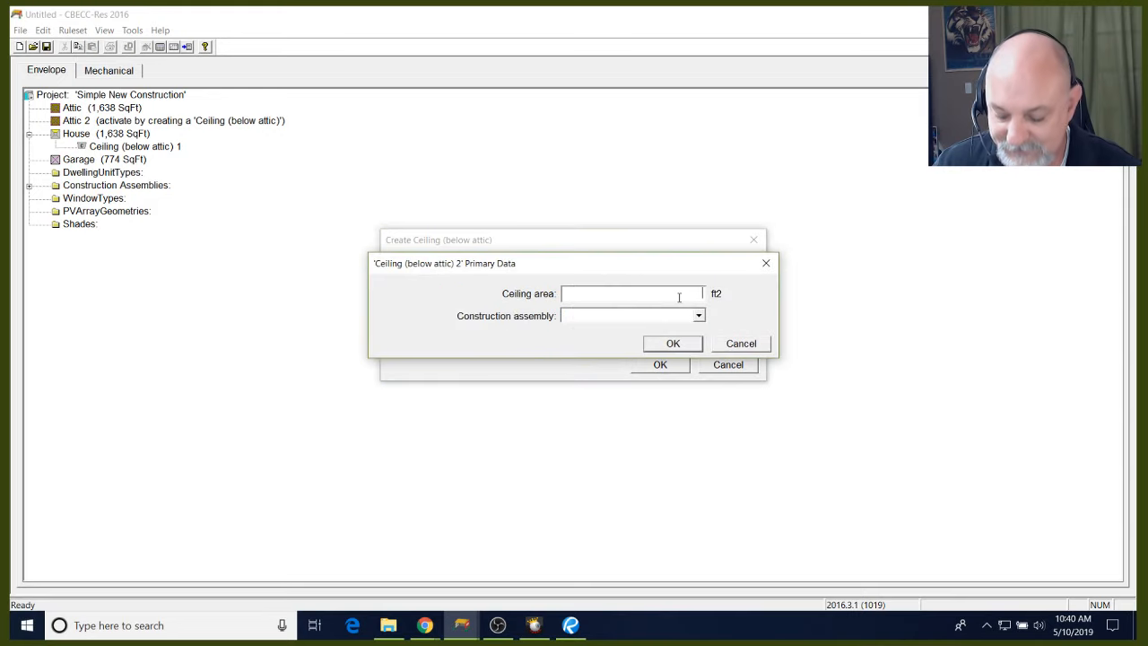
pyautogui.write('774')
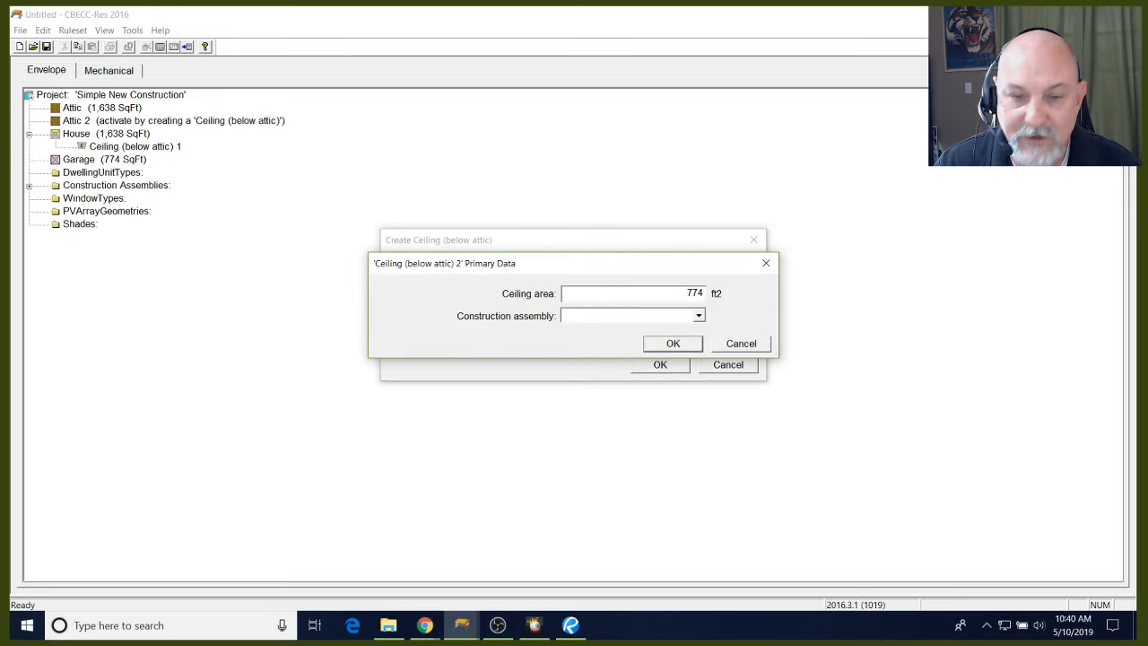
# Start a new construction assembly named Metal Roof Garage for the garage ceiling, copying its data from R-38 Ceiling
pyautogui.click(686, 316)
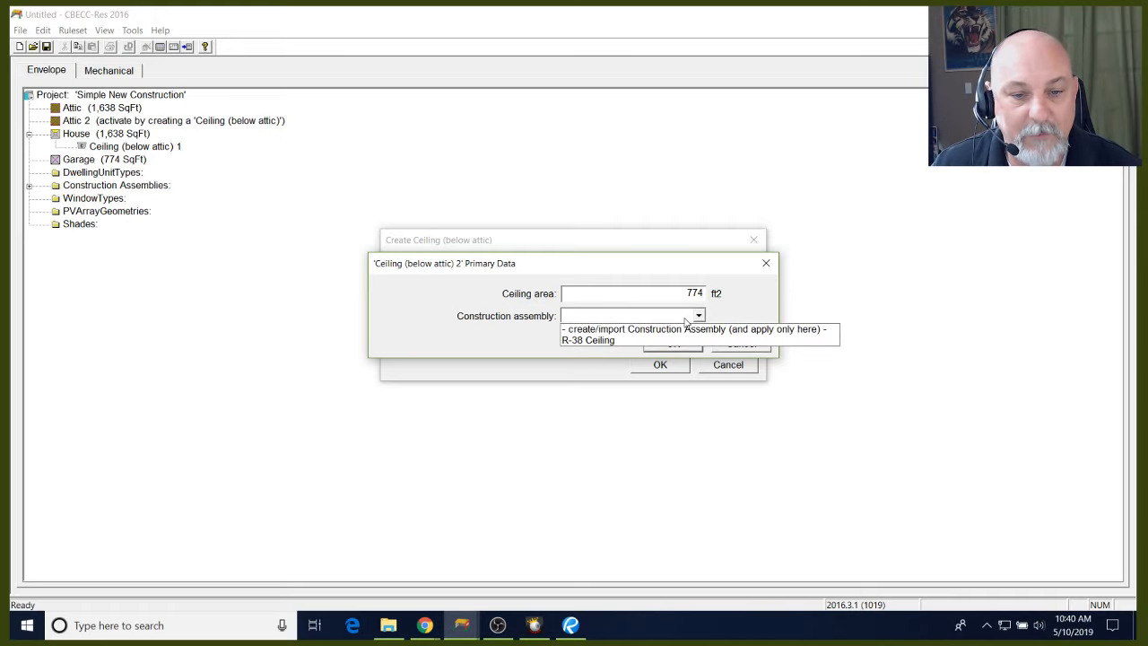
pyautogui.click(676, 330)
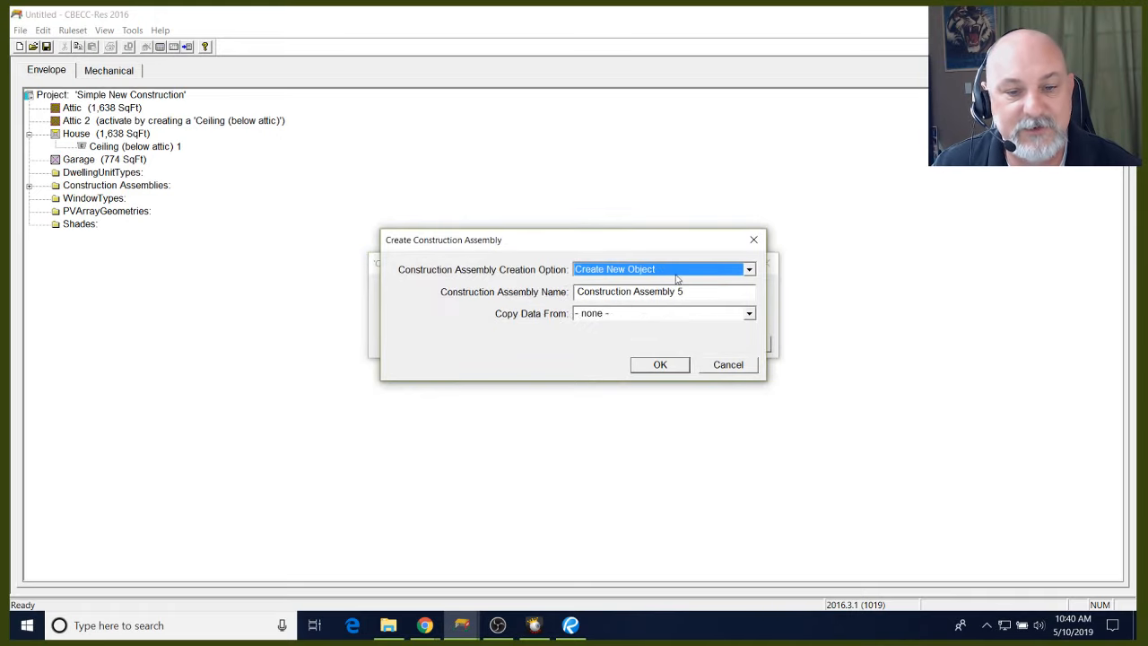
pyautogui.press('Tab')
pyautogui.write('Meta')
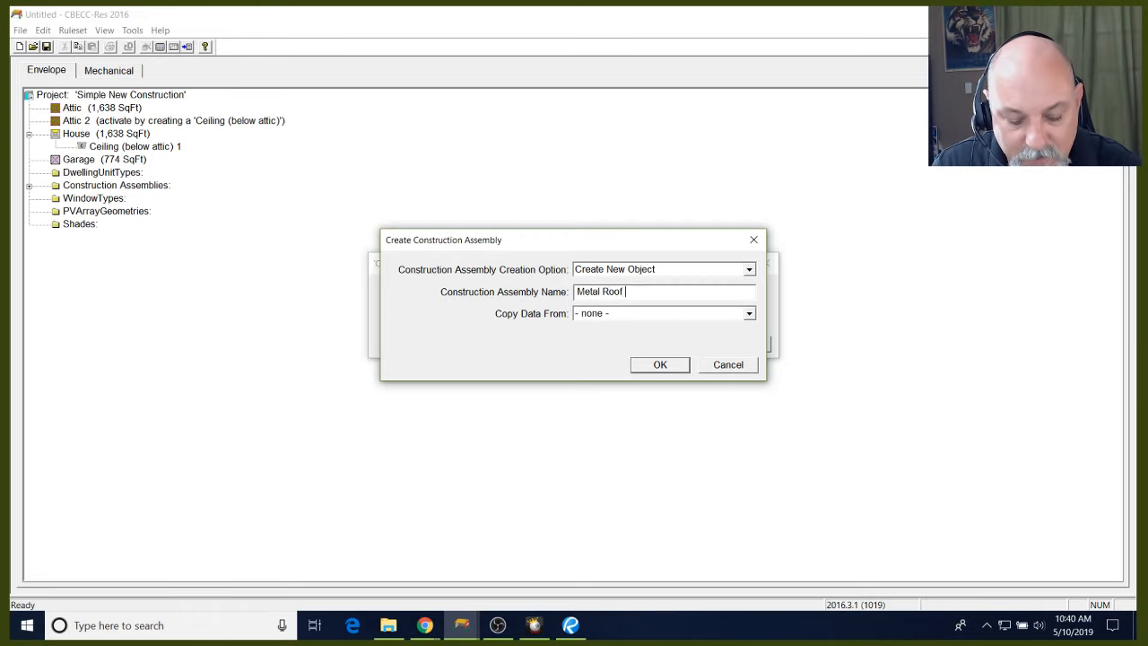
pyautogui.write('l Roof Garage')
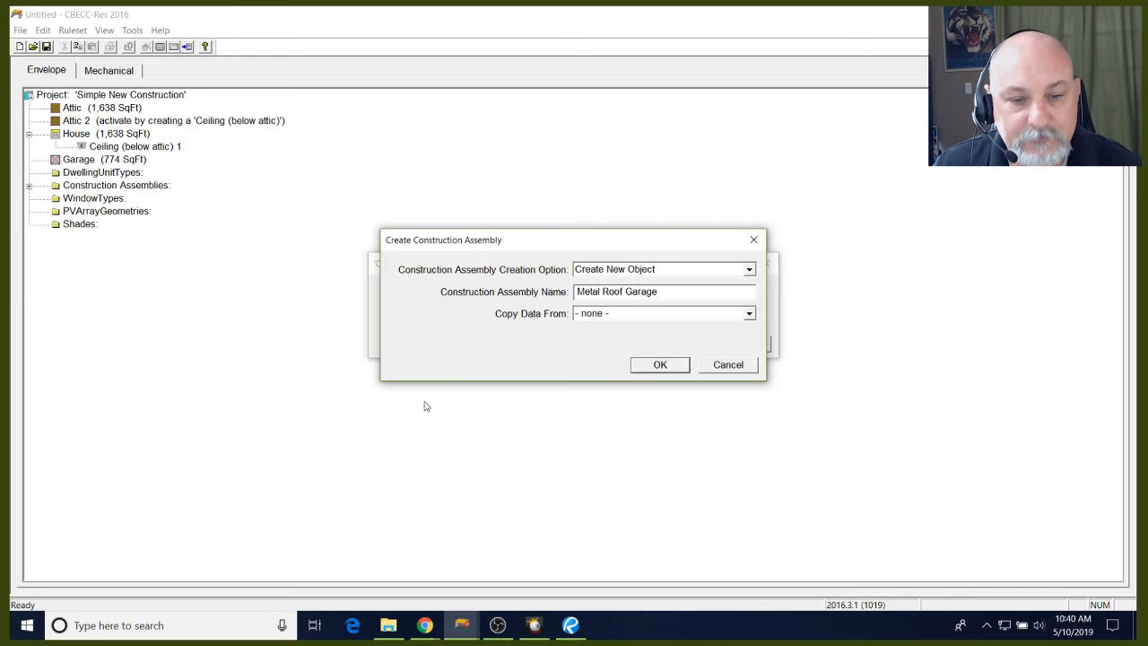
pyautogui.click(688, 313)
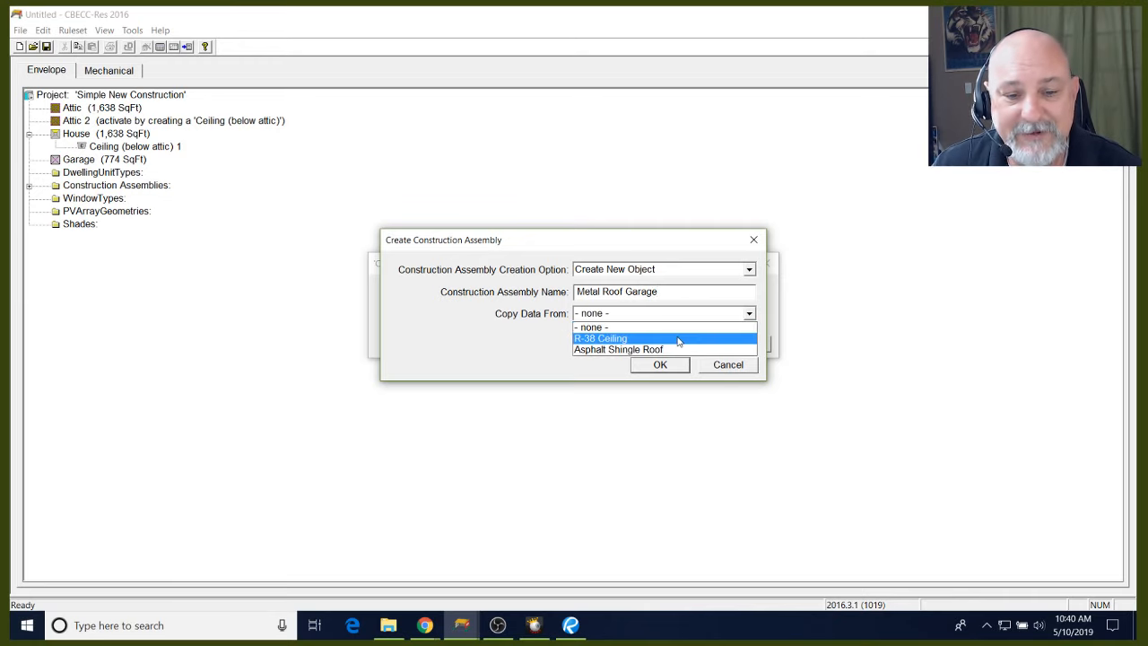
pyautogui.click(679, 337)
pyautogui.click(692, 316)
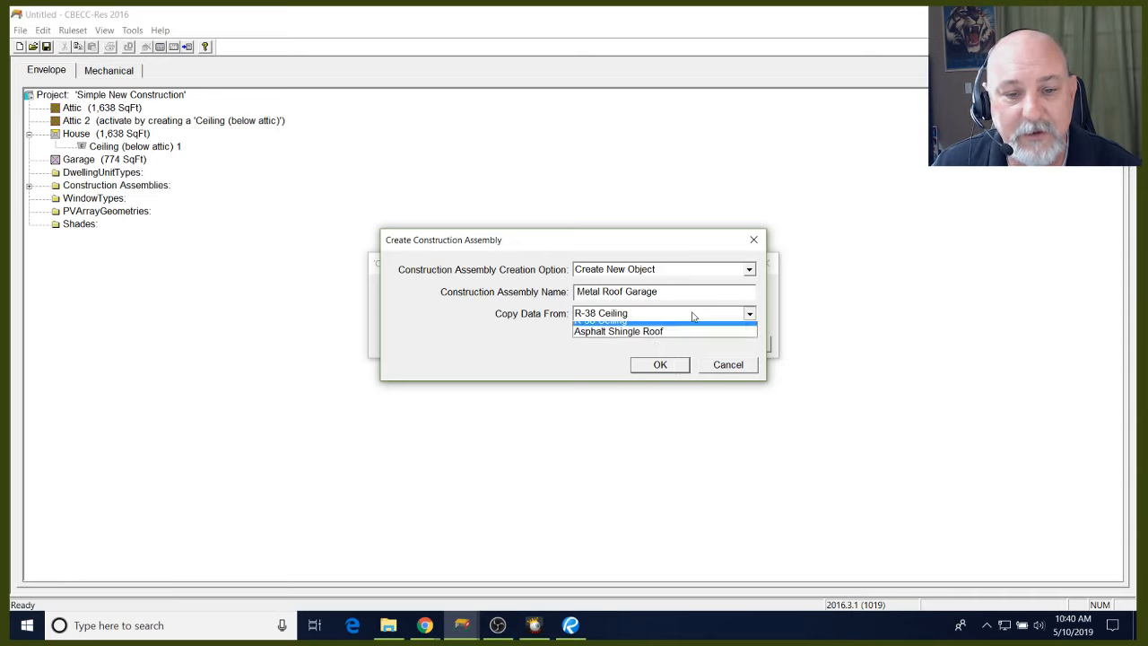
pyautogui.click(692, 316)
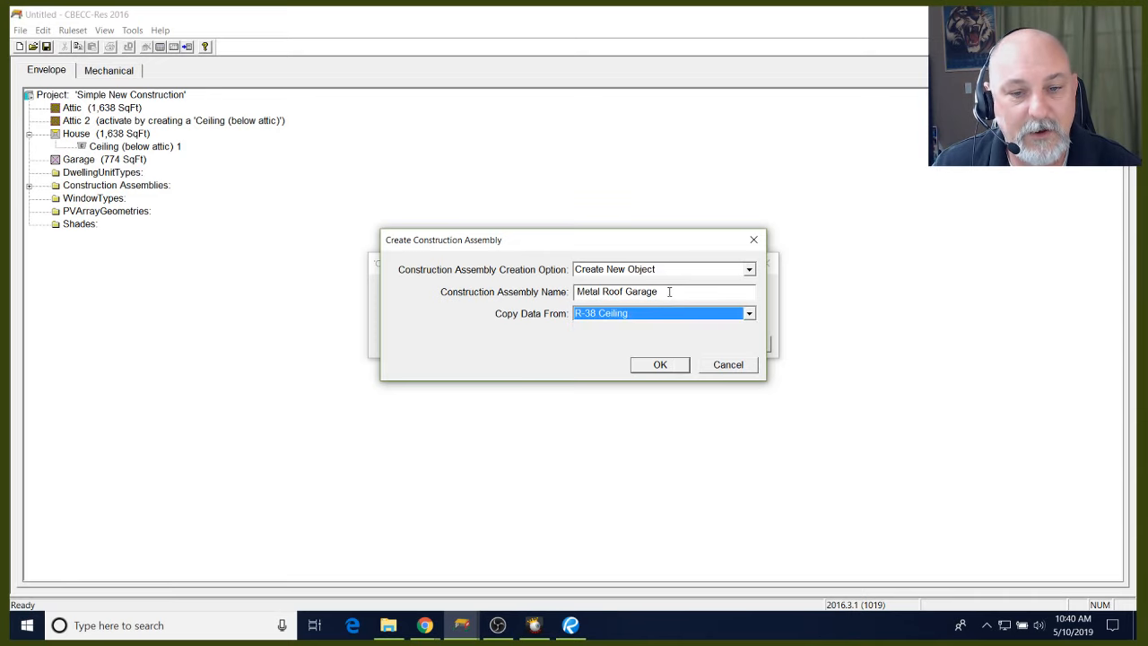
# Change the new construction assembly's name to Garage Ceiling and create it
pyautogui.moveTo(669, 291); pyautogui.dragTo(508, 279)
pyautogui.write('Garage Cei')
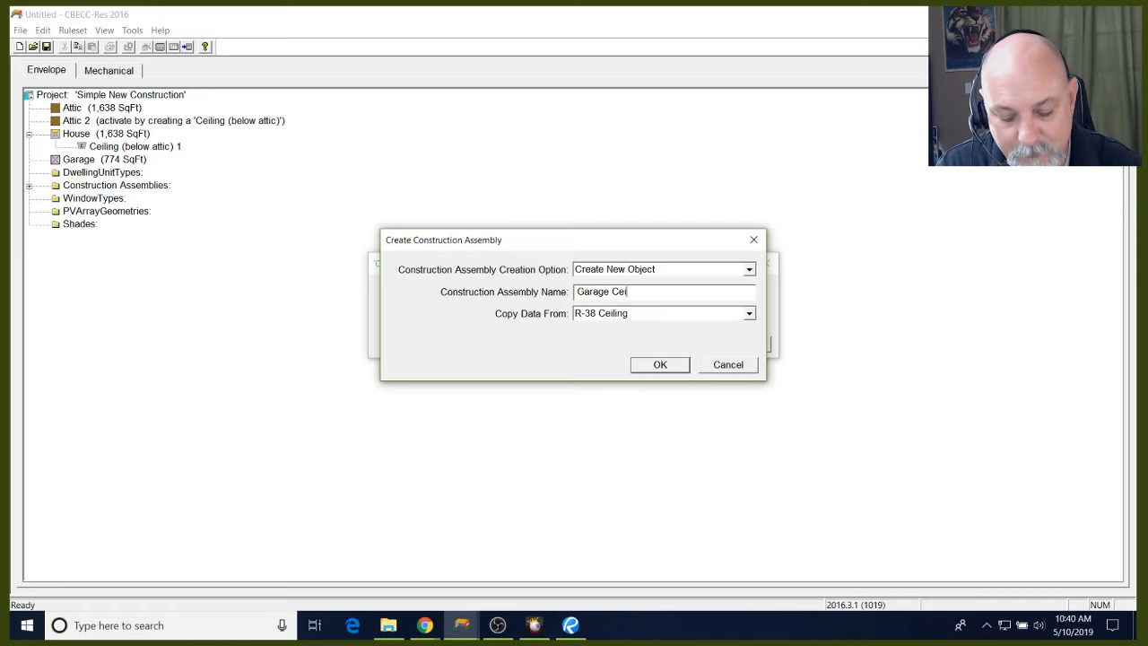
pyautogui.write('ling')
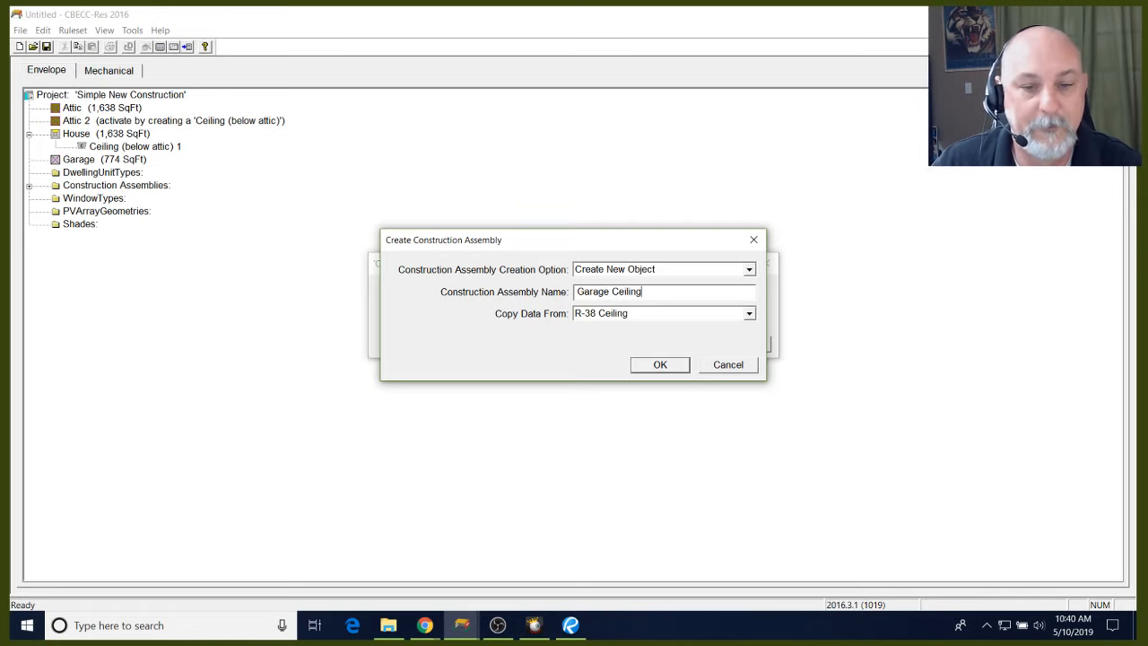
pyautogui.click(655, 363)
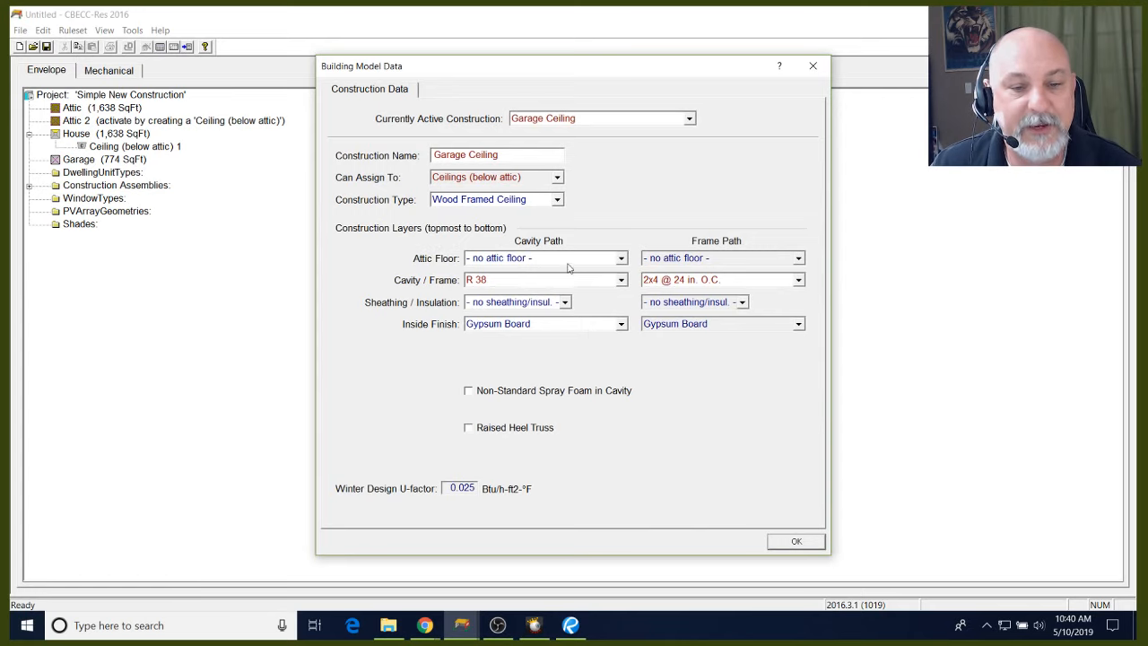
# Keep R 38 as the Garage Ceiling construction's cavity insulation, and accept the construction and the garage's ceiling data
pyautogui.click(623, 280)
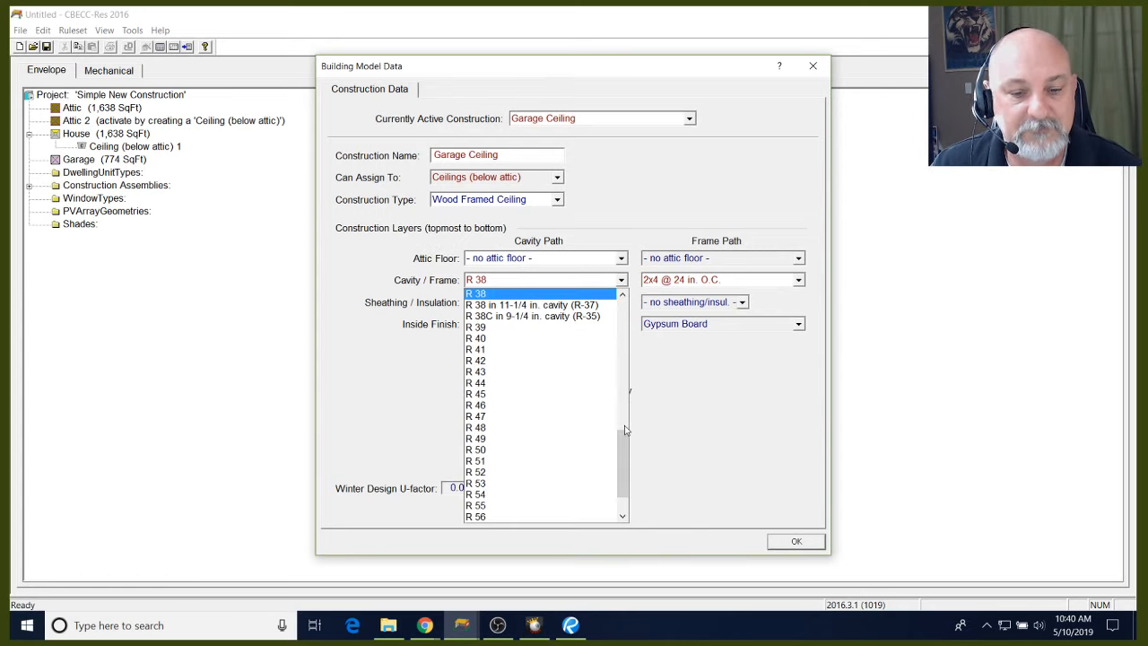
pyautogui.moveTo(624, 437); pyautogui.dragTo(623, 283)
pyautogui.click(561, 285)
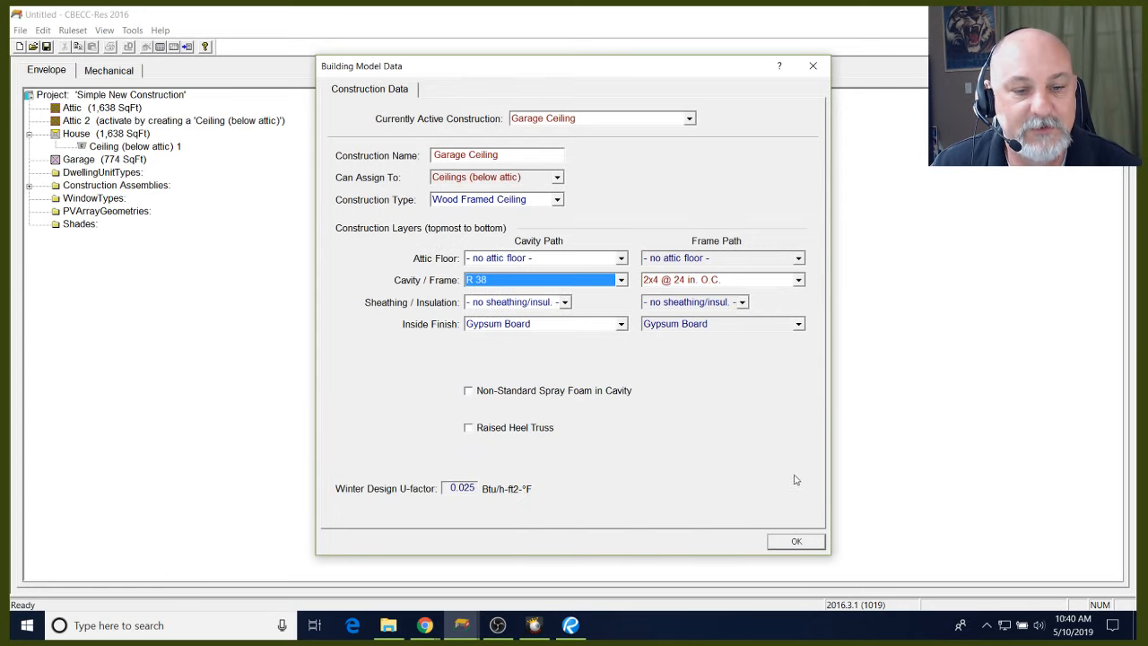
pyautogui.click(793, 544)
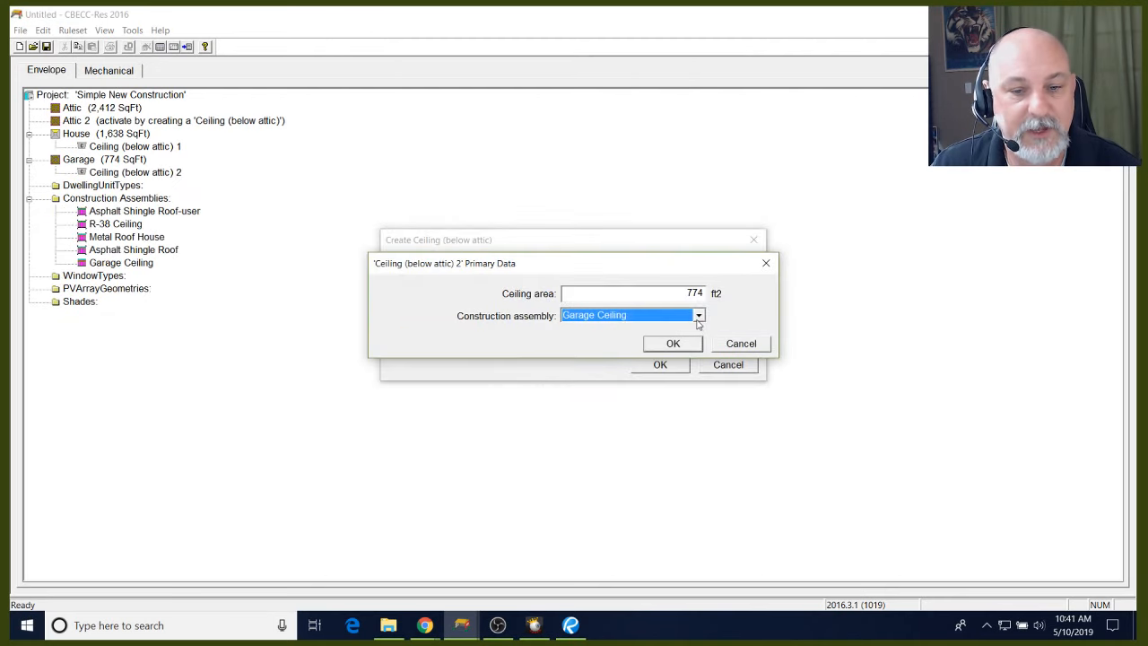
pyautogui.click(680, 351)
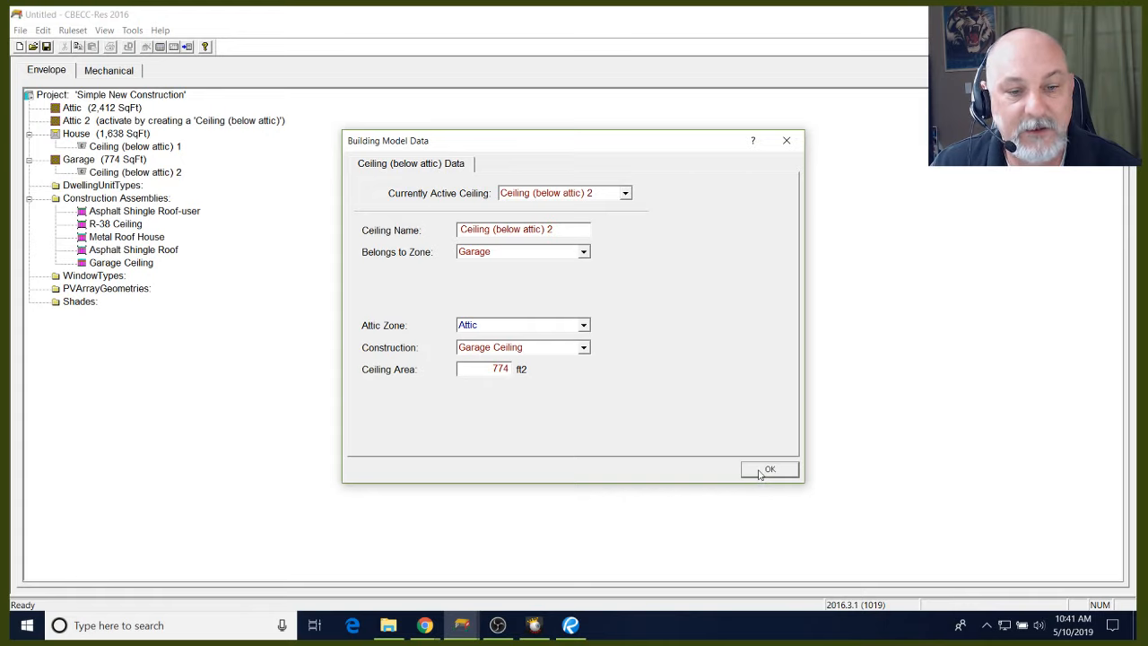
pyautogui.click(768, 470)
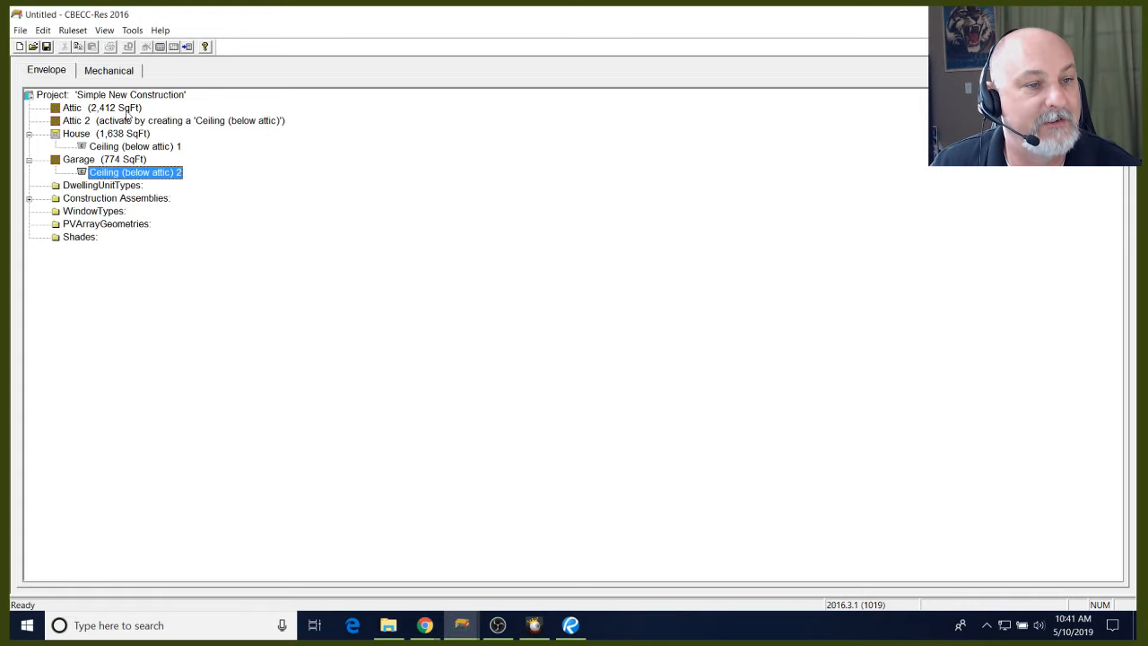
# Check the attic and garage data, and set the attic zone of the garage's Ceiling (below attic) 2 to Attic 2
pyautogui.doubleClick(129, 109)
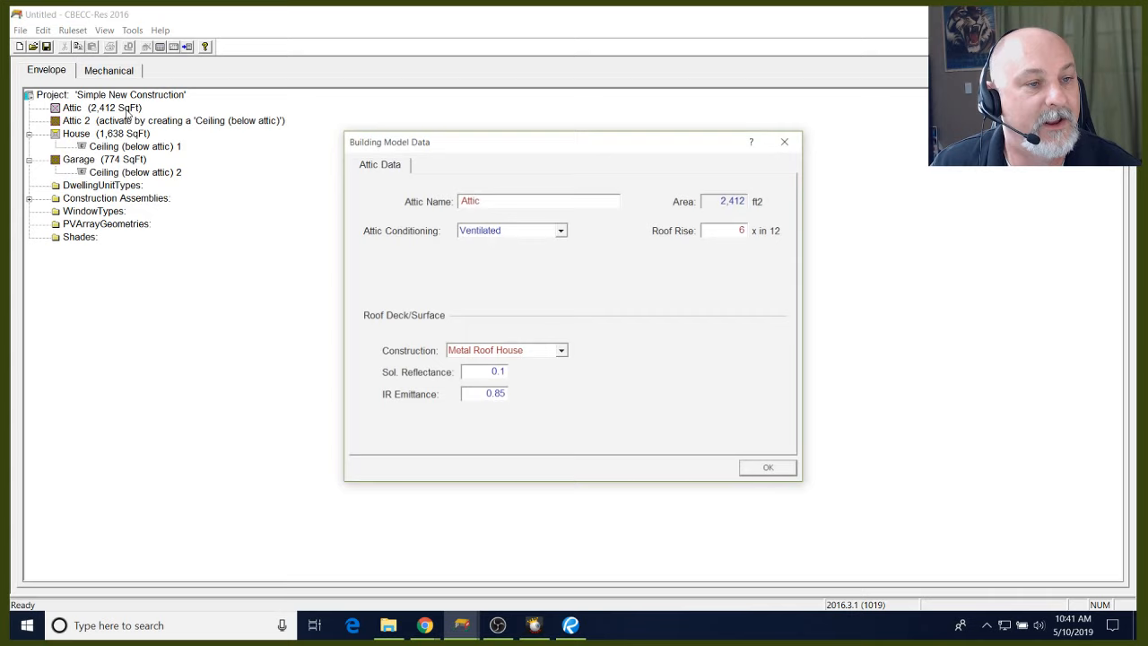
pyautogui.click(769, 472)
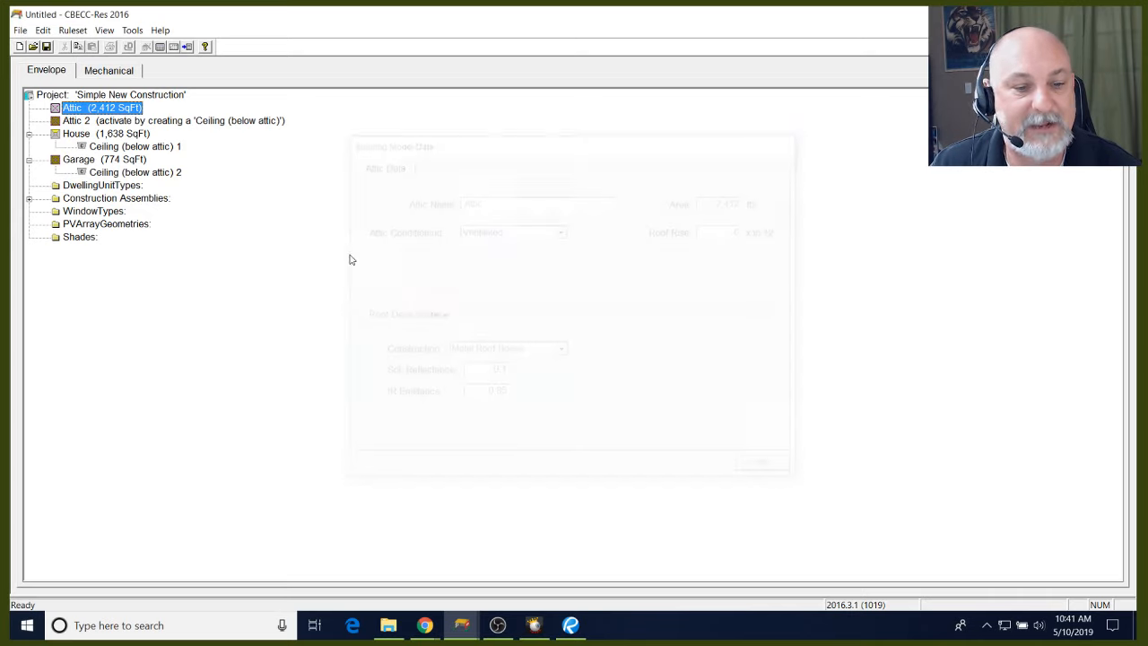
pyautogui.doubleClick(114, 122)
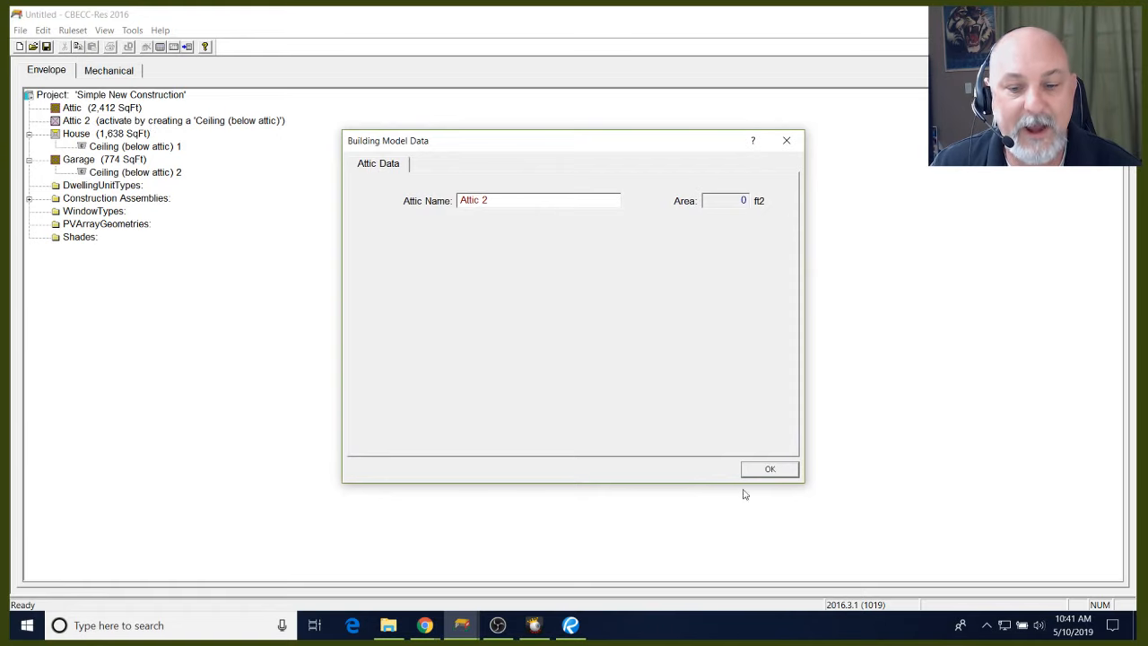
pyautogui.click(764, 469)
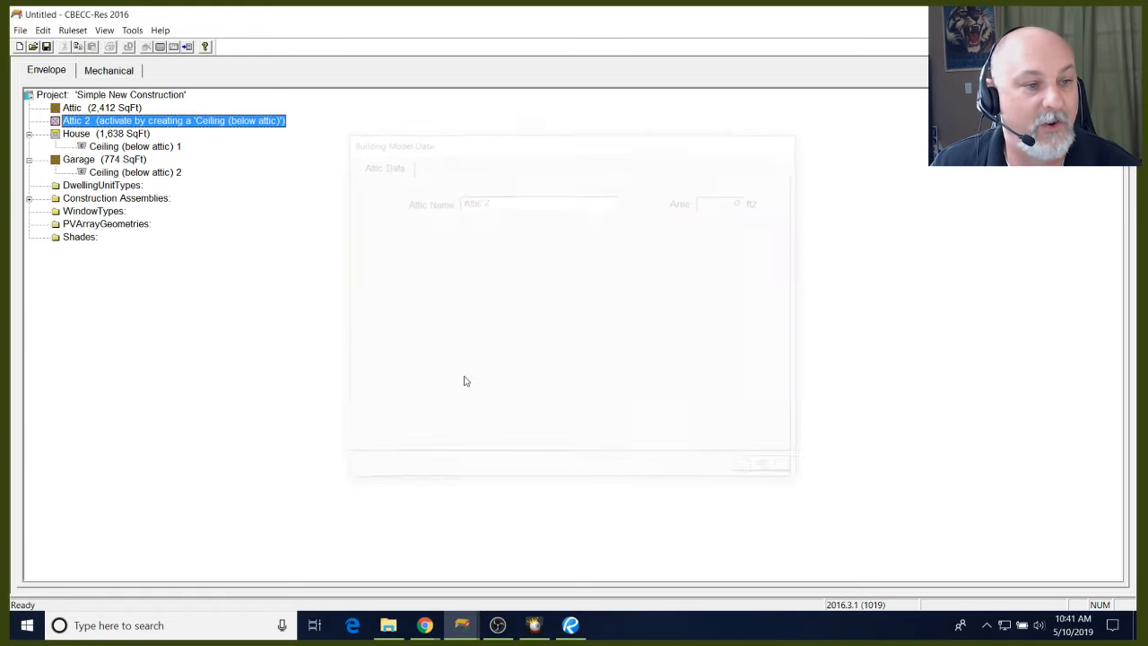
pyautogui.doubleClick(110, 160)
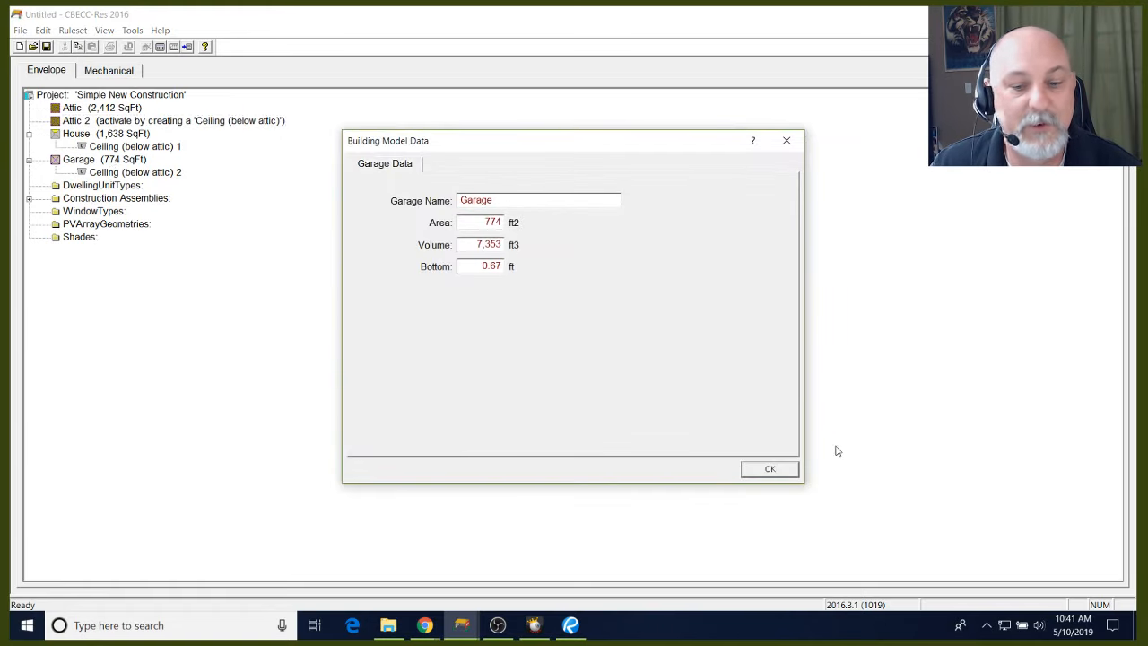
pyautogui.click(766, 469)
pyautogui.doubleClick(136, 172)
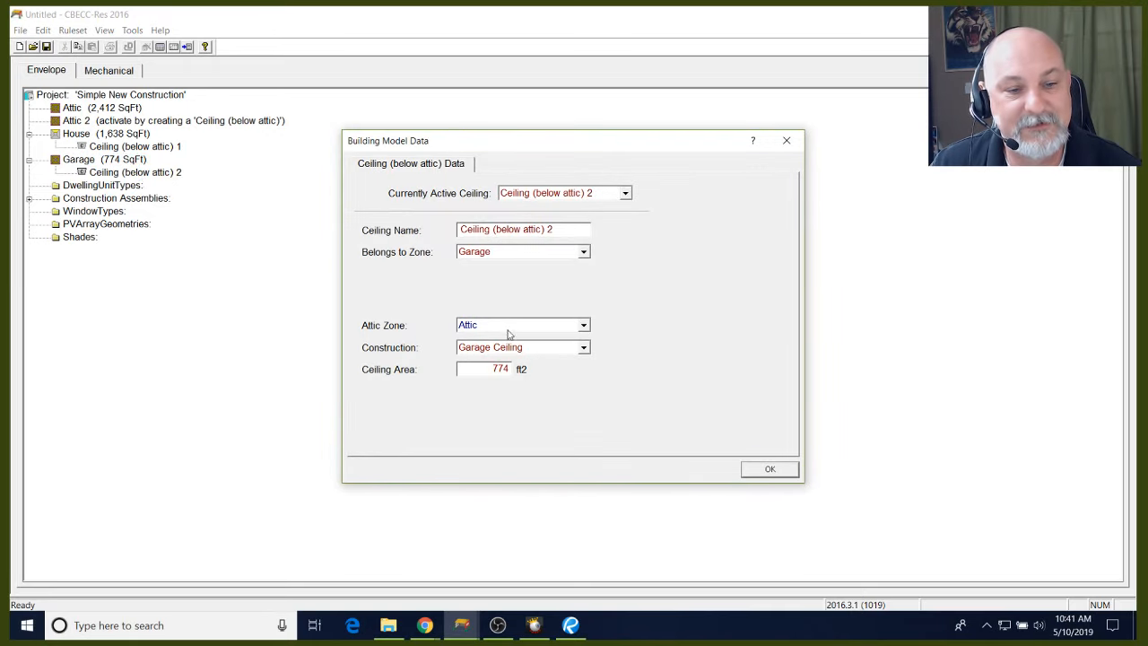
pyautogui.click(579, 327)
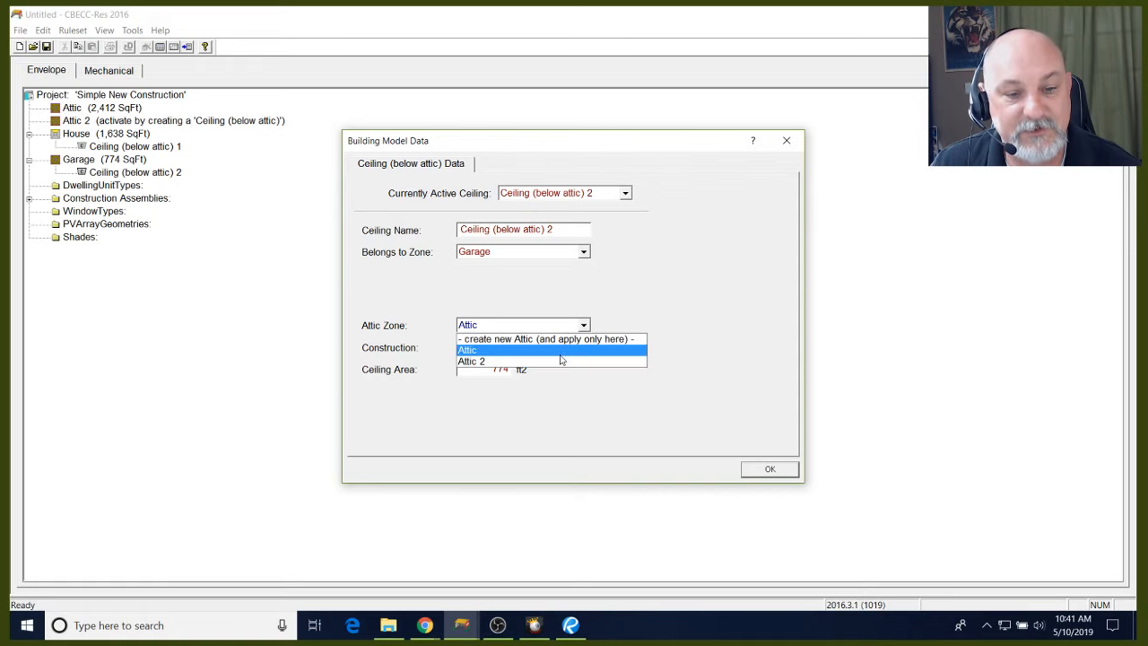
pyautogui.click(561, 360)
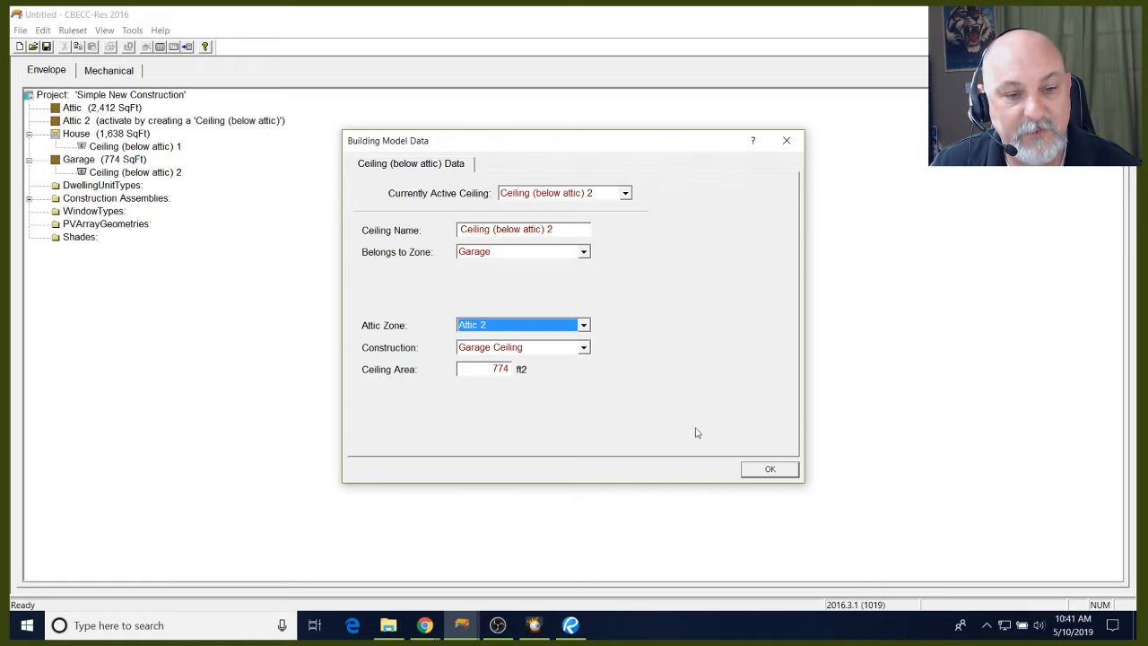
pyautogui.click(768, 471)
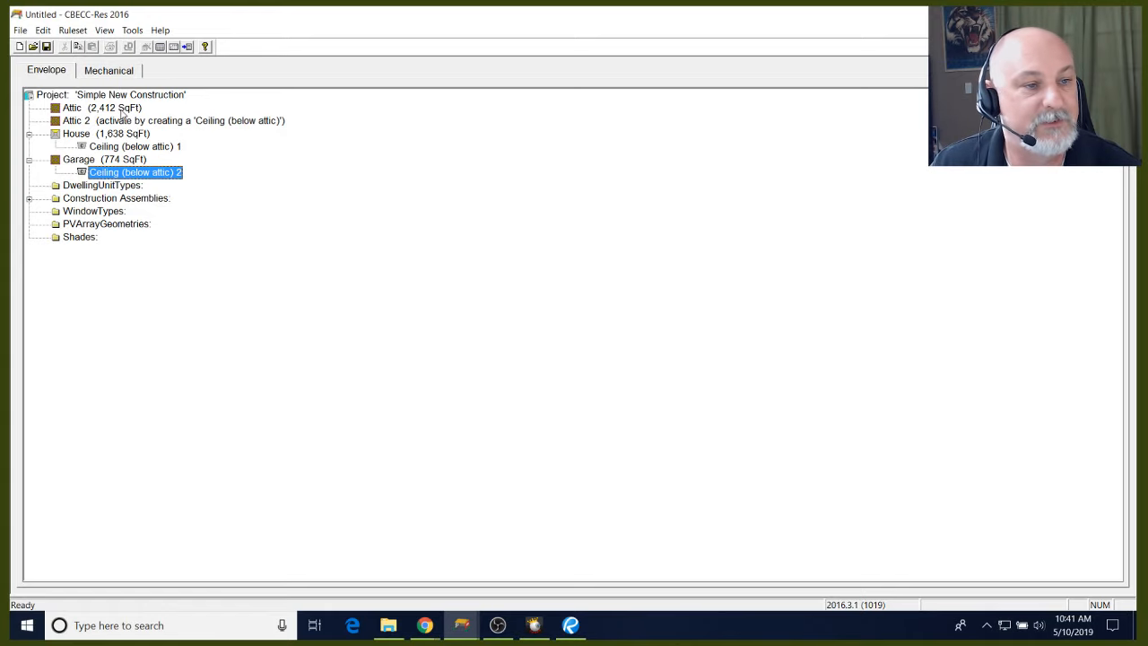
# Open the Attic 2 data and rename the attic Attic Garage
pyautogui.doubleClick(123, 126)
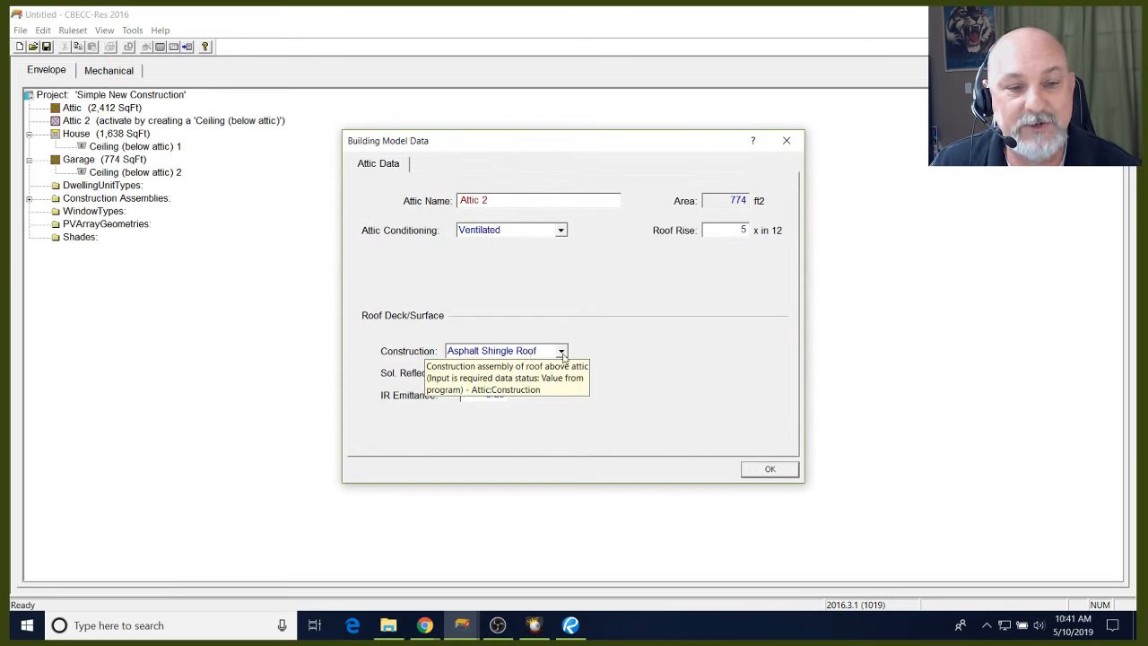
pyautogui.doubleClick(482, 199)
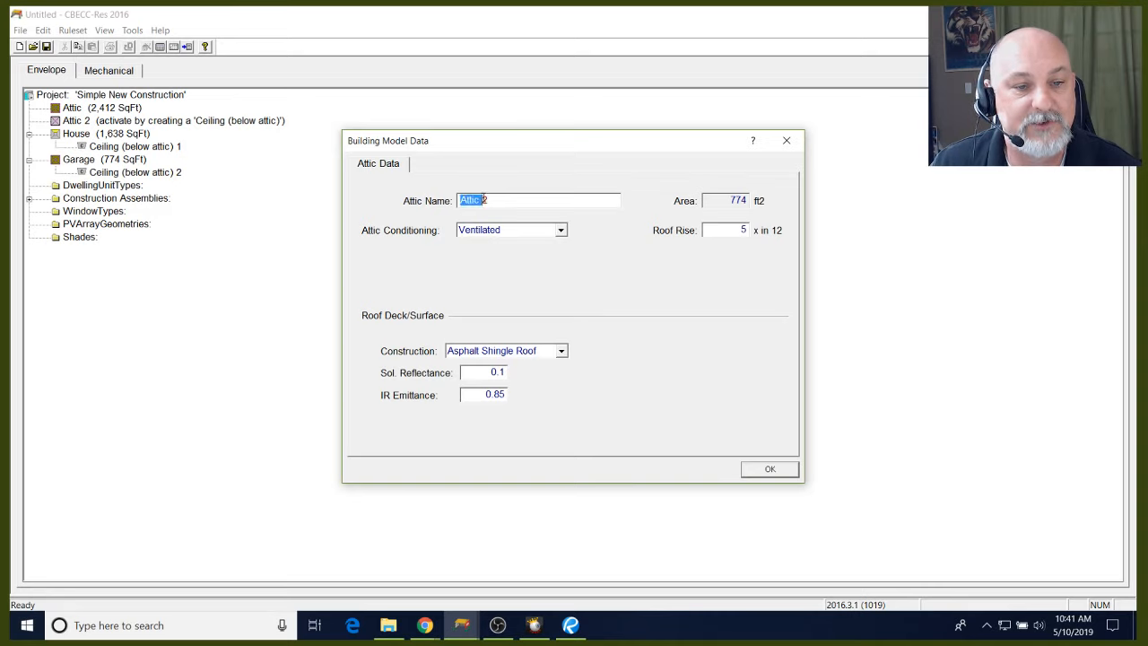
pyautogui.moveTo(482, 200); pyautogui.dragTo(500, 201)
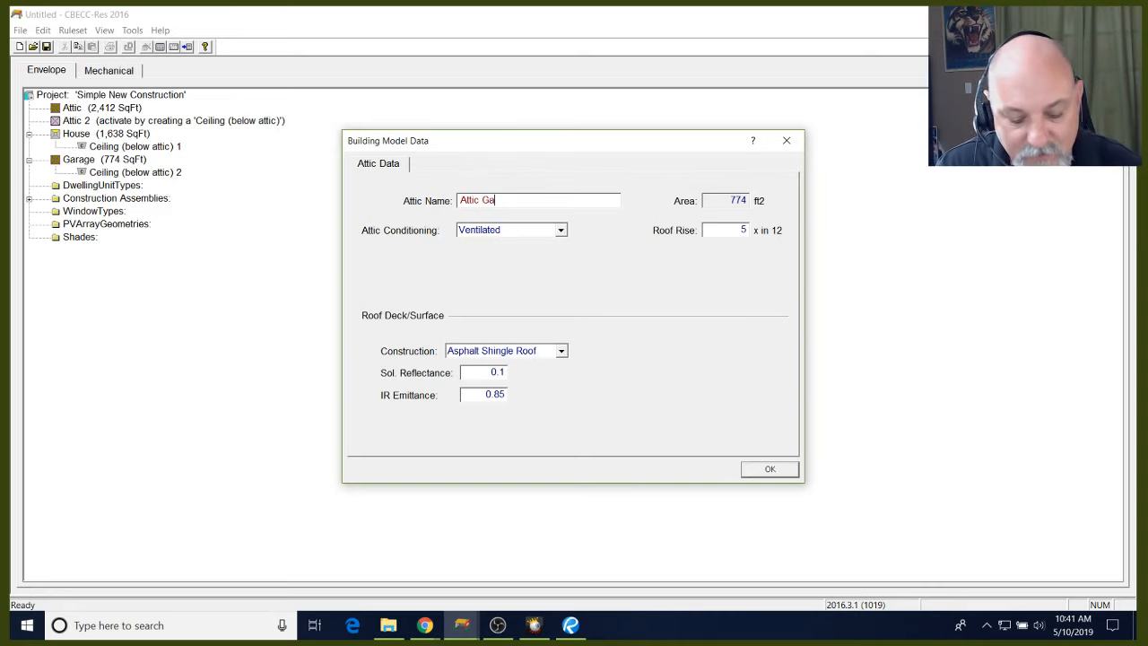
pyautogui.write('Garage')
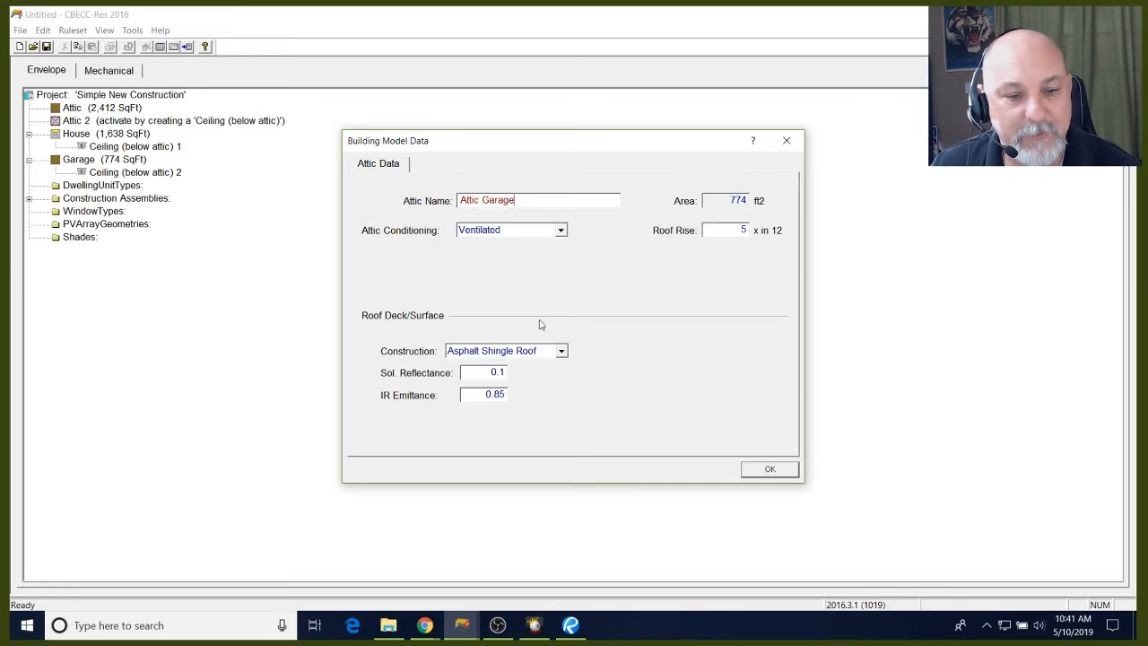
# Create a new attic roof construction named Metal Roof Garage for Attic Garage, copying its data from Metal Roof House
pyautogui.click(560, 352)
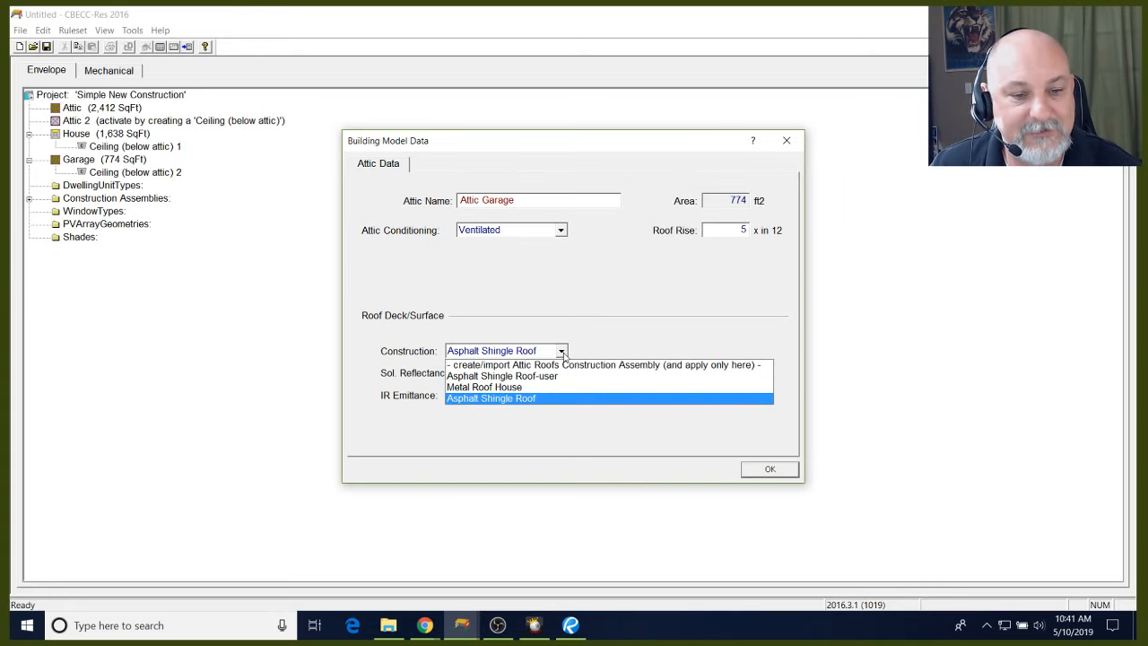
pyautogui.click(528, 366)
pyautogui.press('Tab')
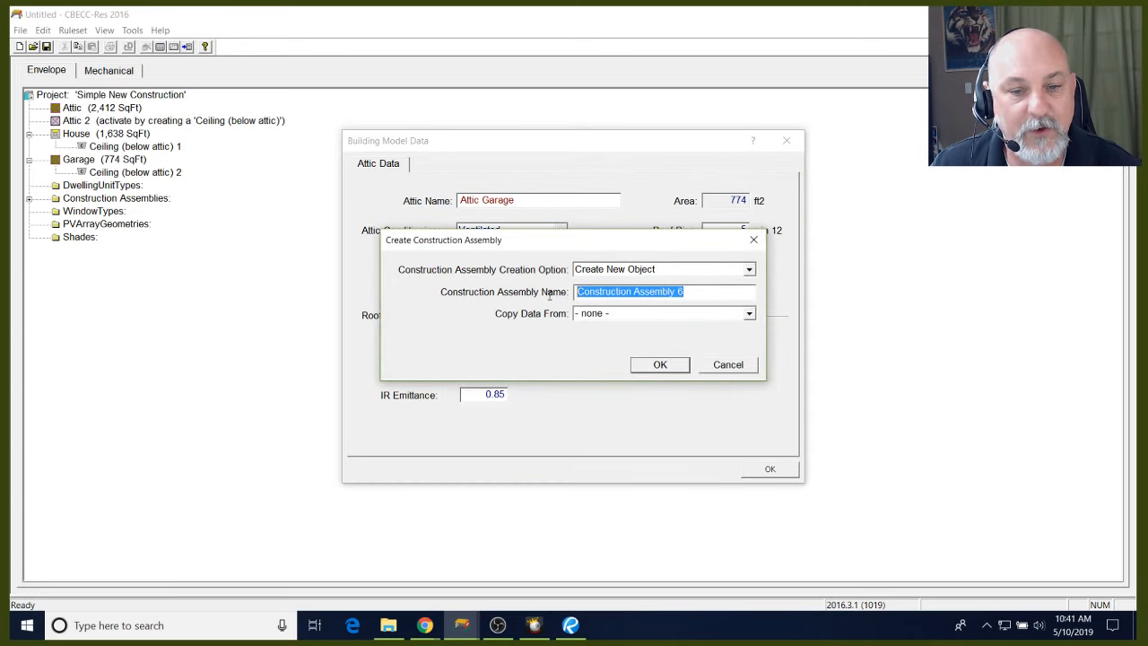
pyautogui.write('Metal')
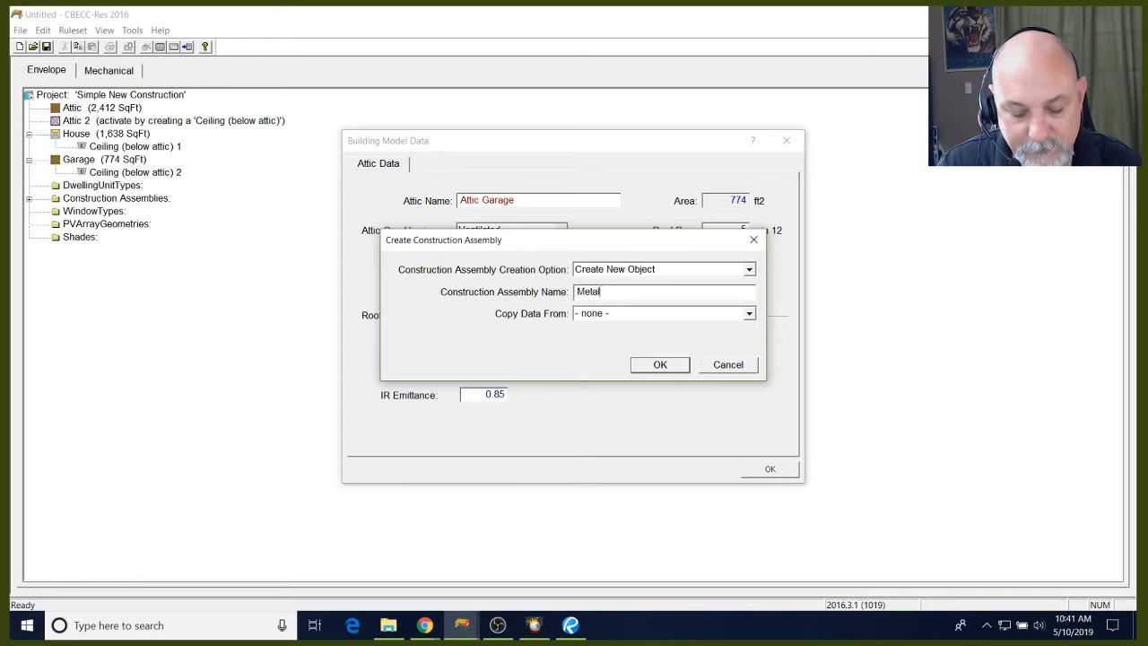
pyautogui.write(' Roof Garage')
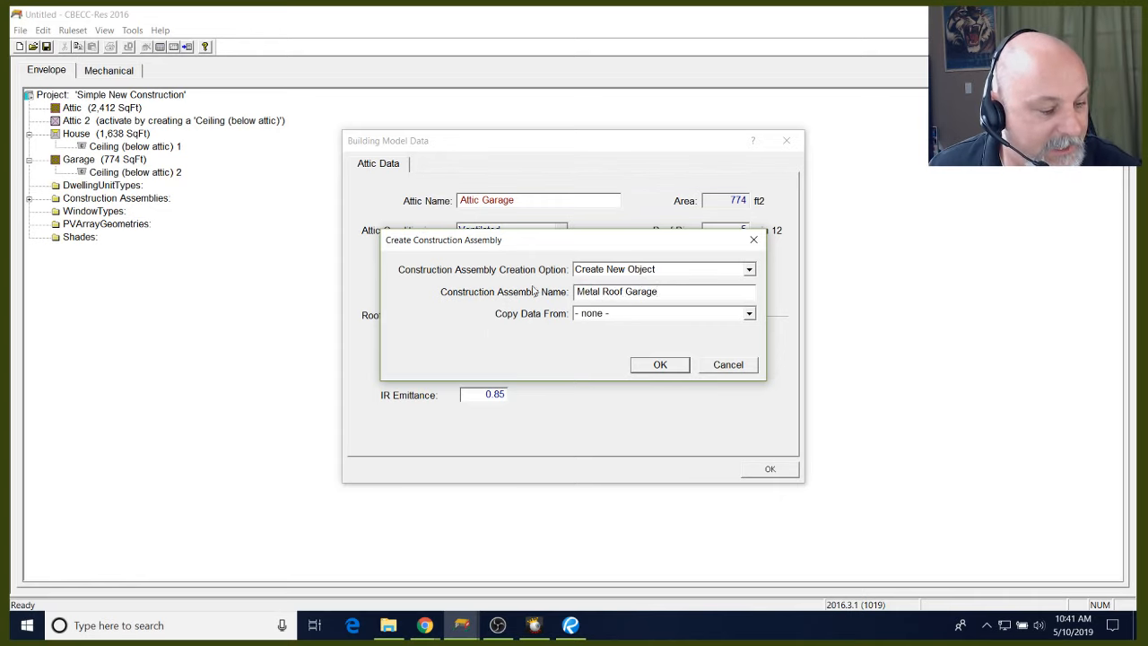
pyautogui.click(619, 316)
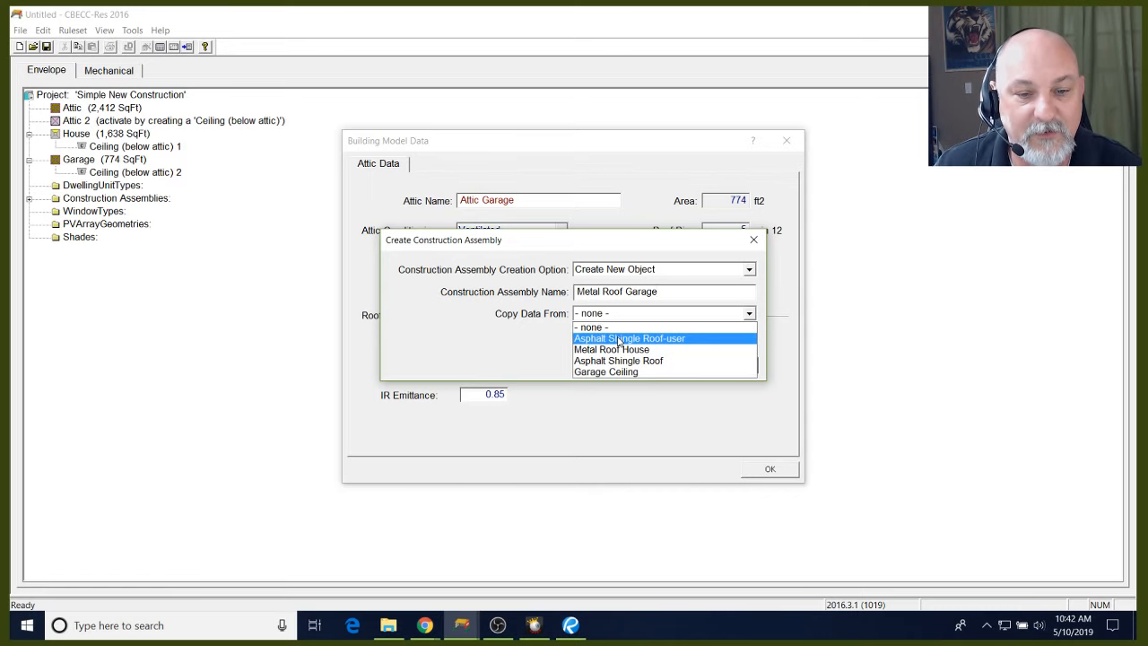
pyautogui.click(619, 349)
pyautogui.click(659, 363)
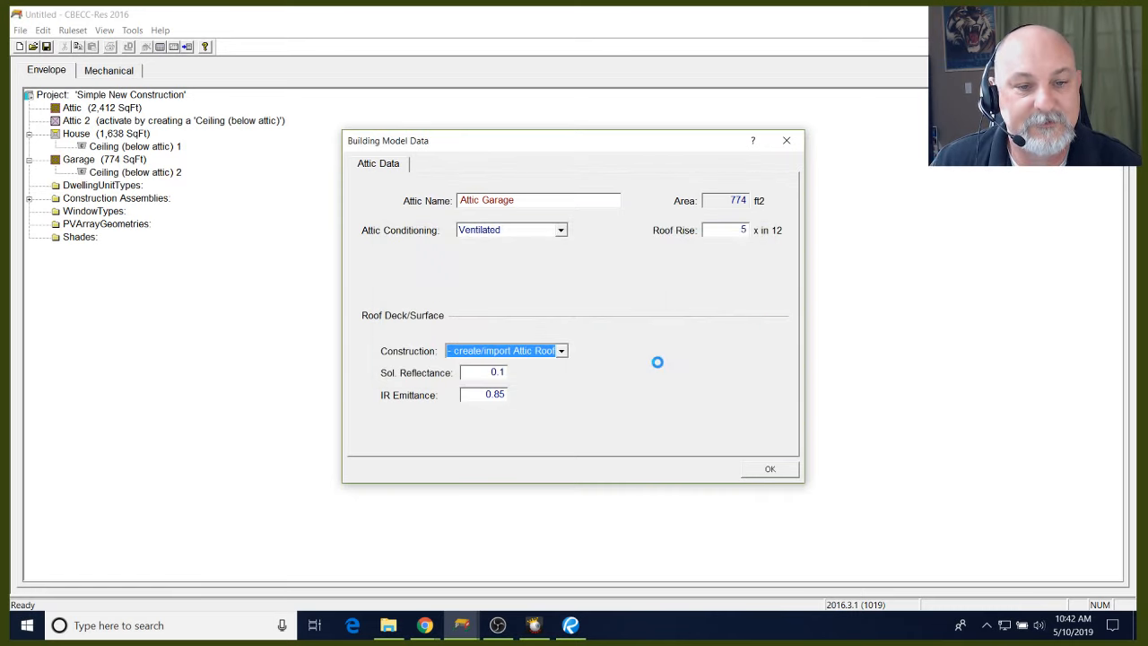
# Set Metal Roof Garage to no cavity insulation, disable Thick Cavity Insulation Covers Framing, and accept the construction and the Attic Garage data
pyautogui.click(556, 328)
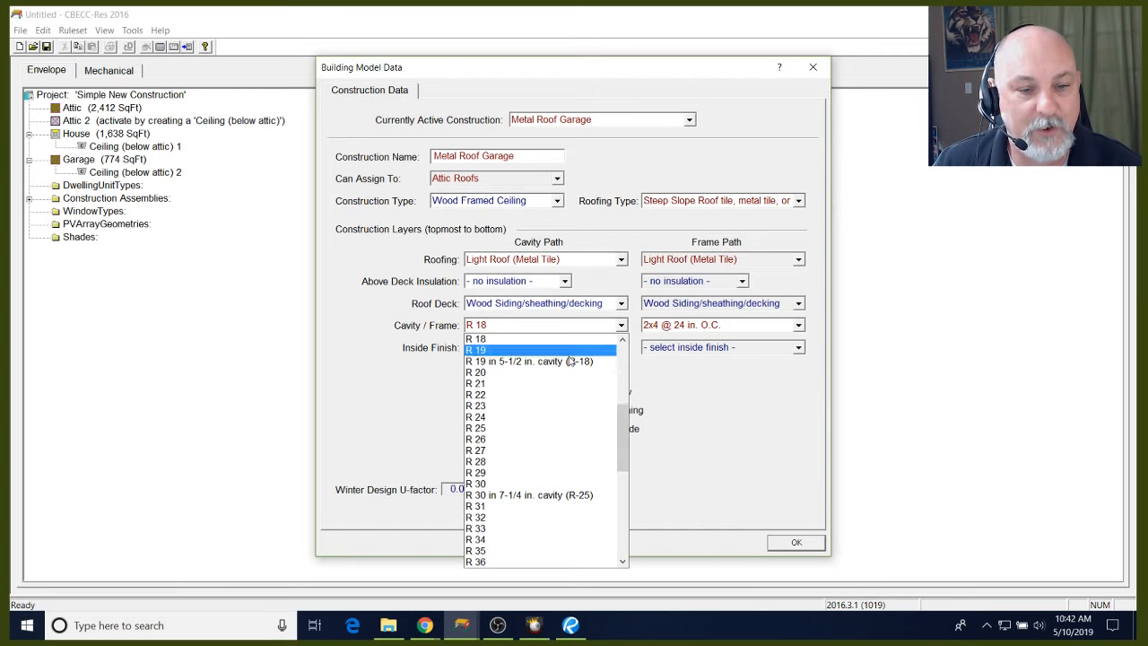
pyautogui.moveTo(622, 439); pyautogui.dragTo(623, 359)
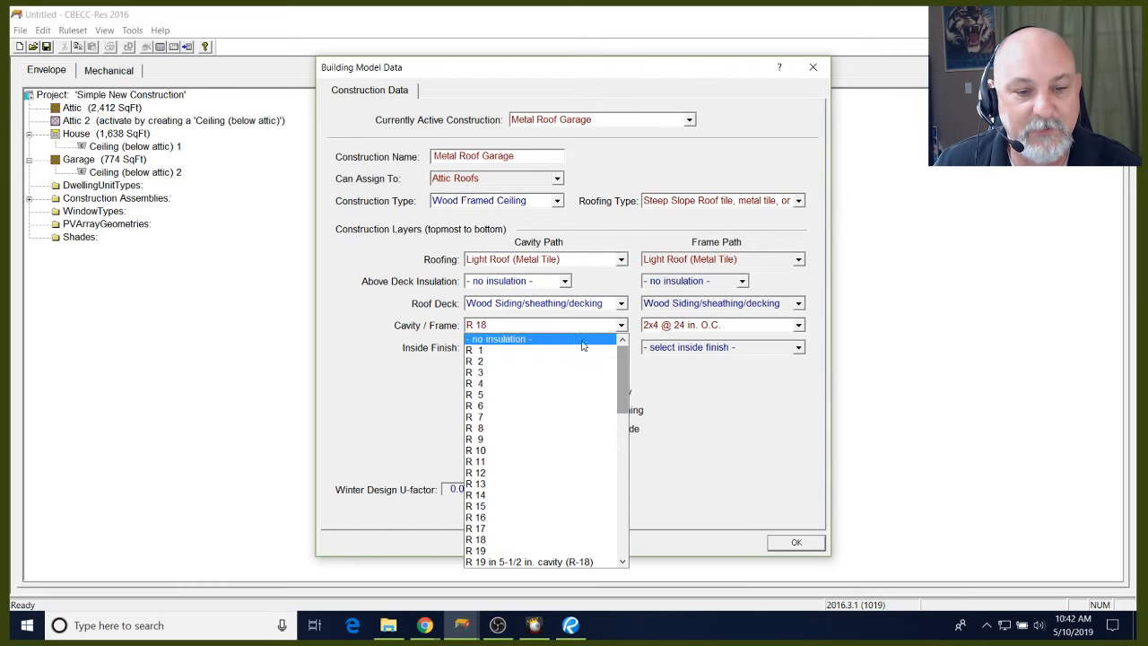
pyautogui.click(582, 342)
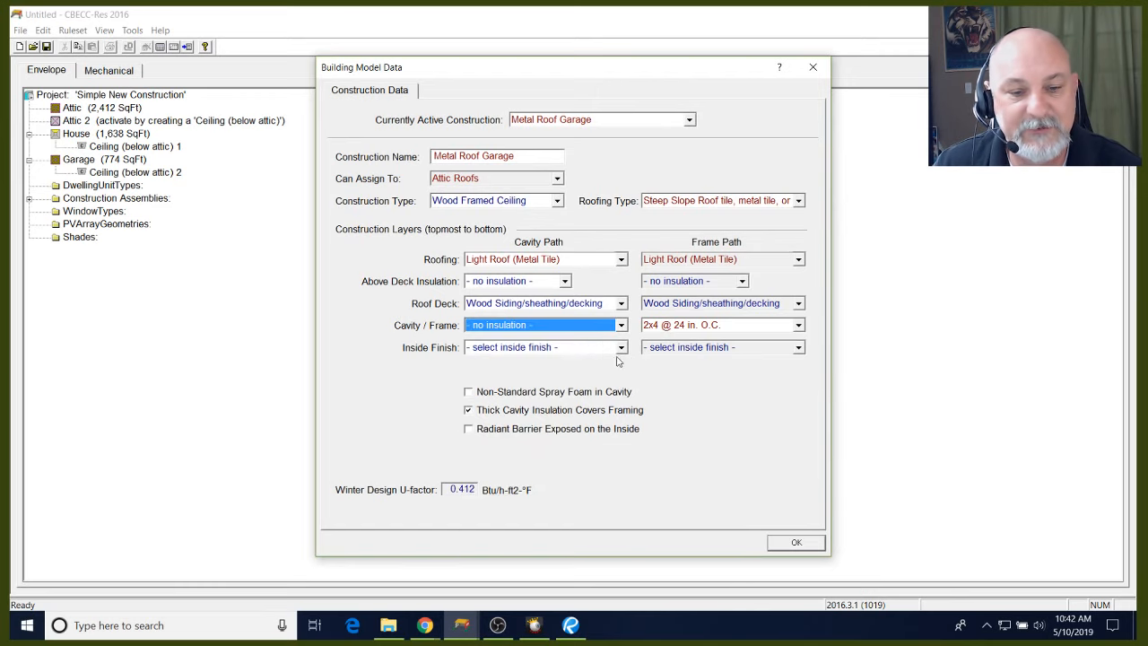
pyautogui.click(468, 411)
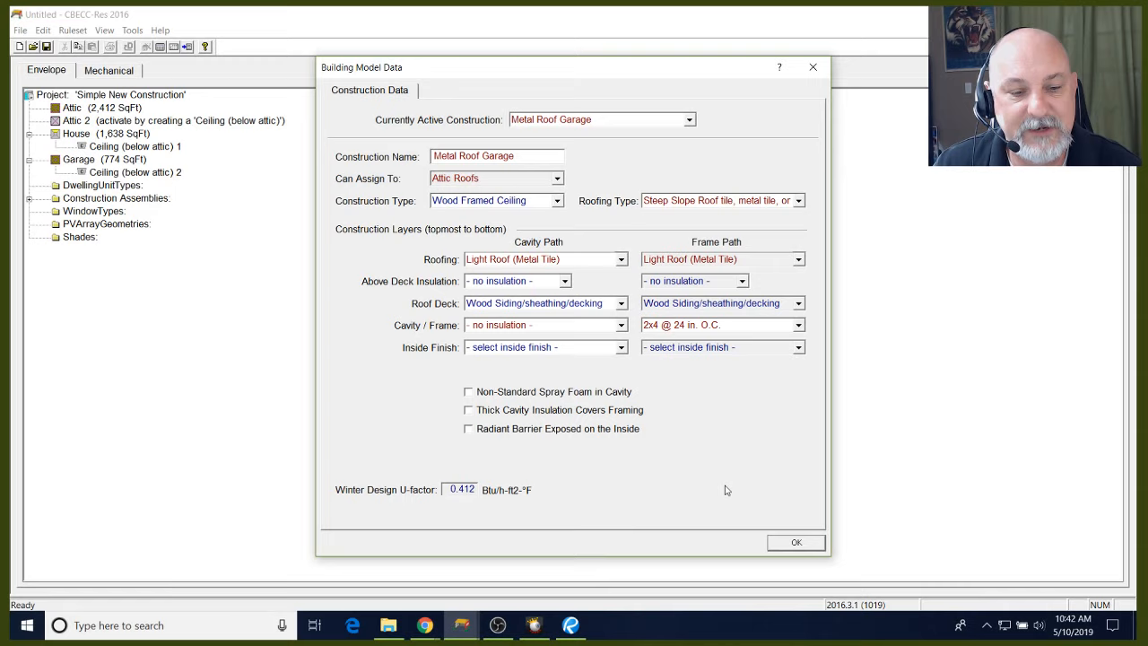
pyautogui.click(796, 543)
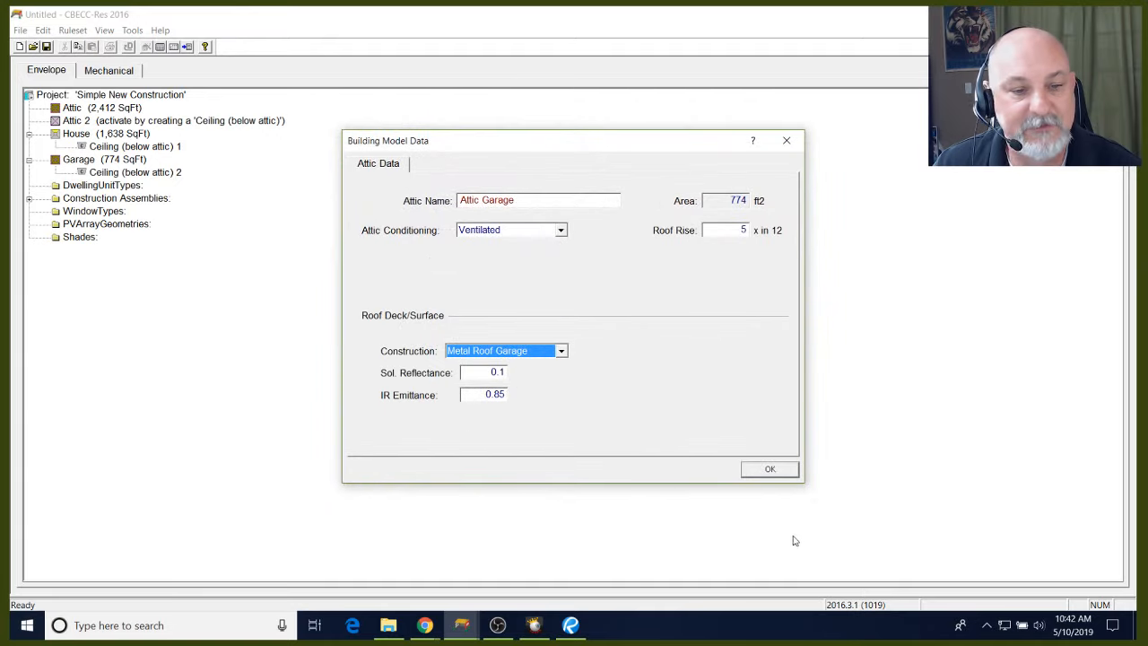
pyautogui.click(769, 470)
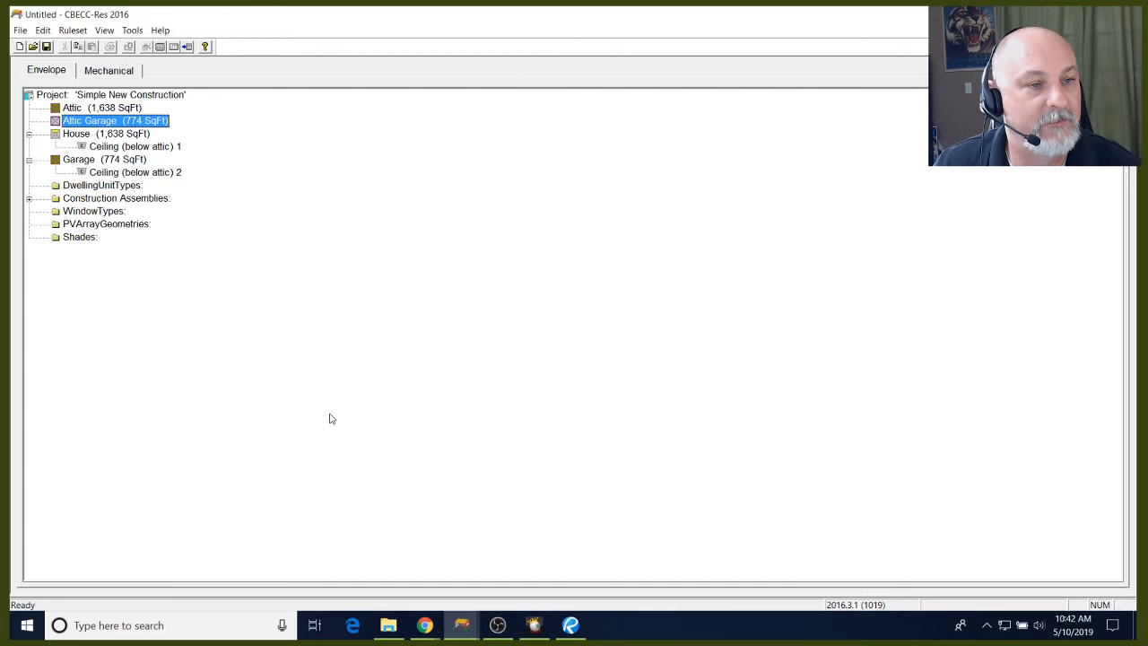
pyautogui.click(92, 110)
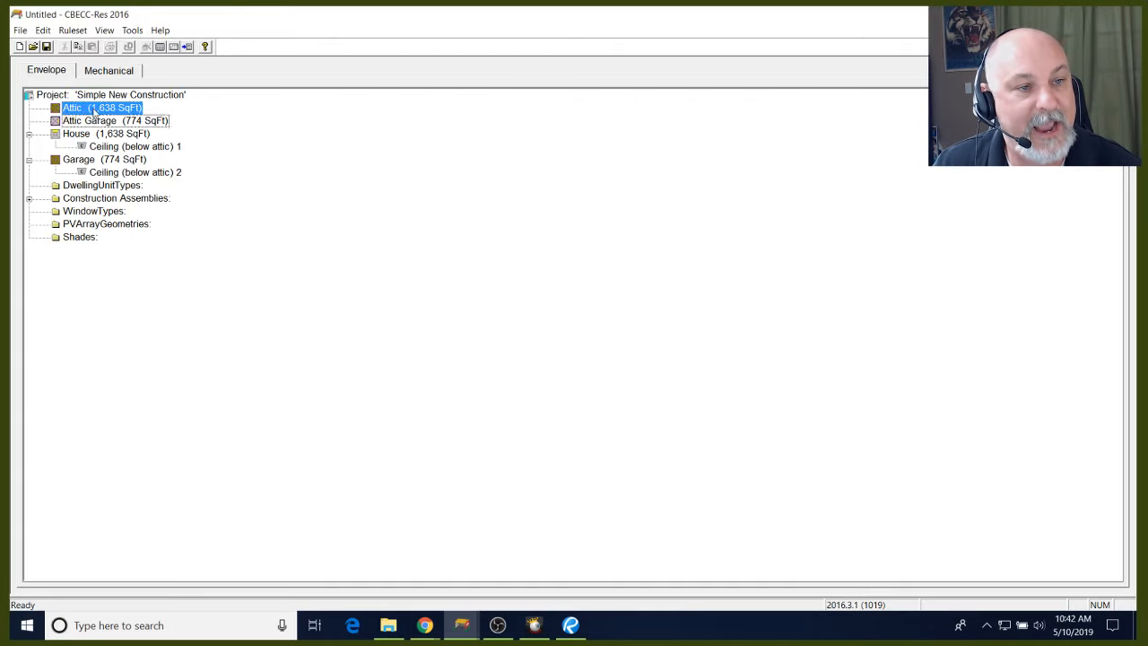
pyautogui.click(98, 122)
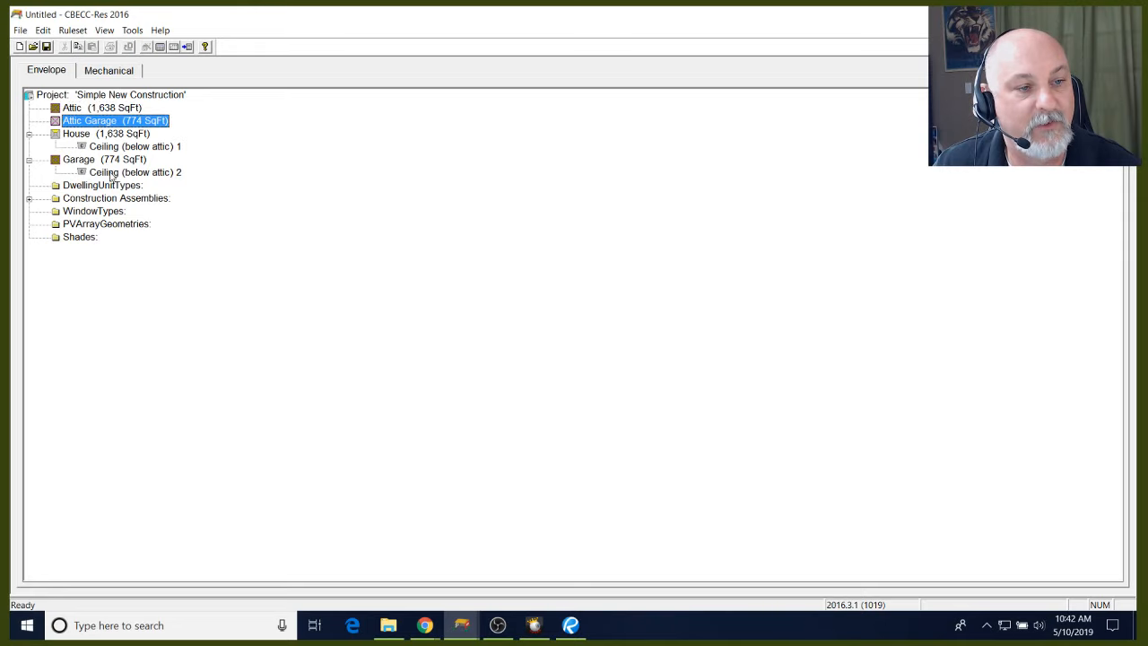
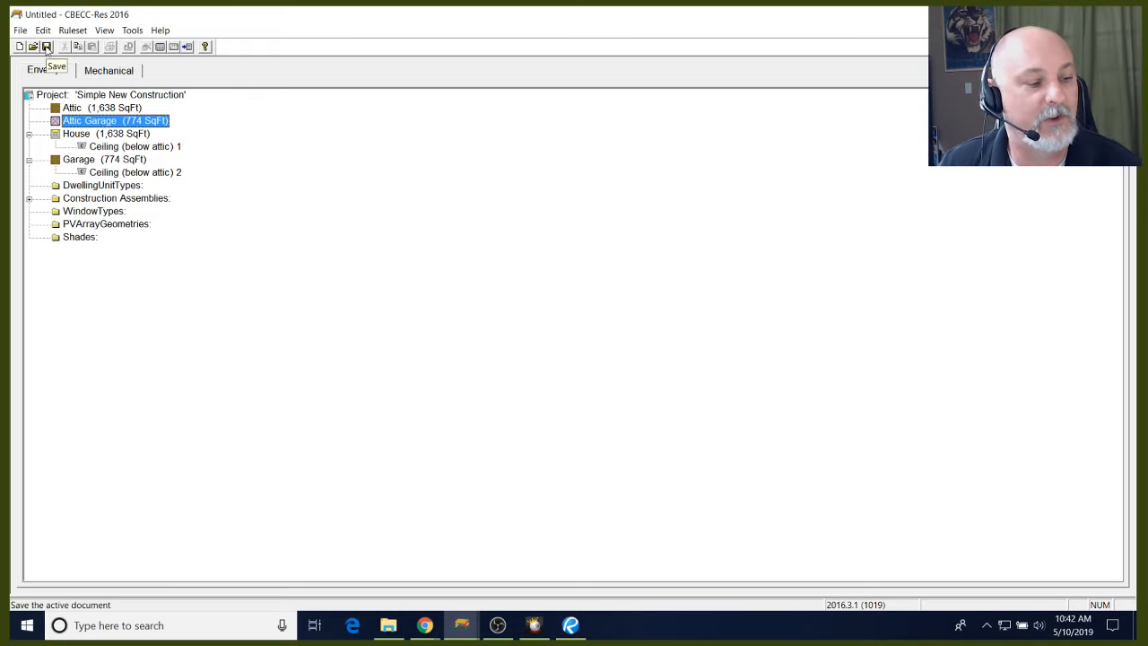
# Save the project in the CBECC-Res 2016 Projects folder as Simple New Construction Live
pyautogui.click(46, 47)
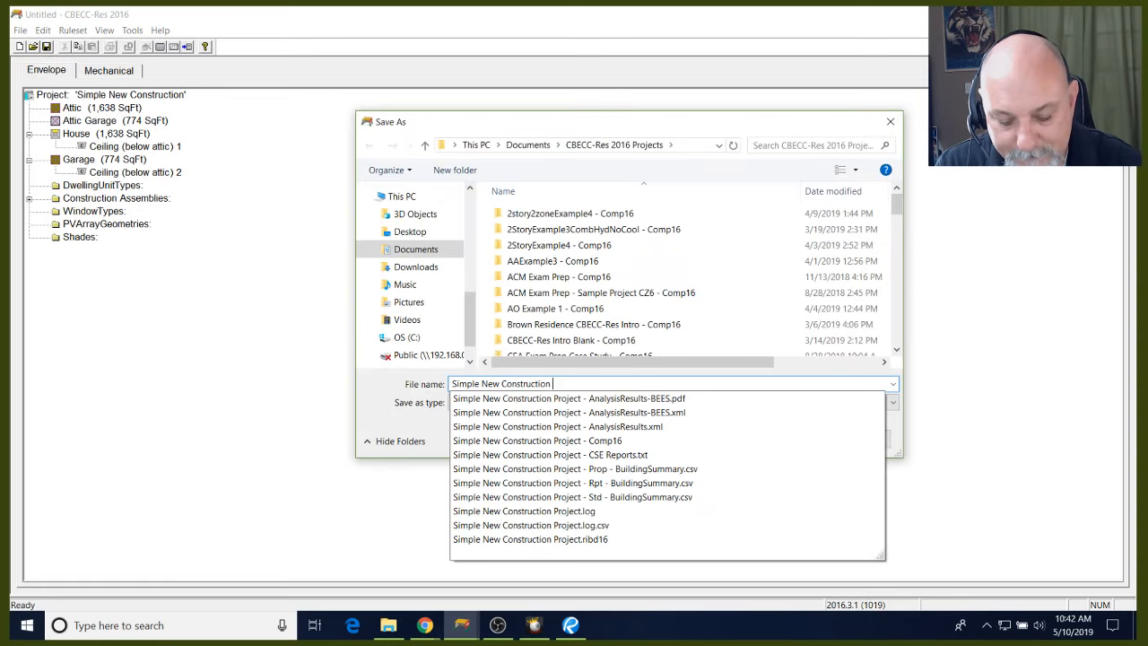
pyautogui.write('Li')
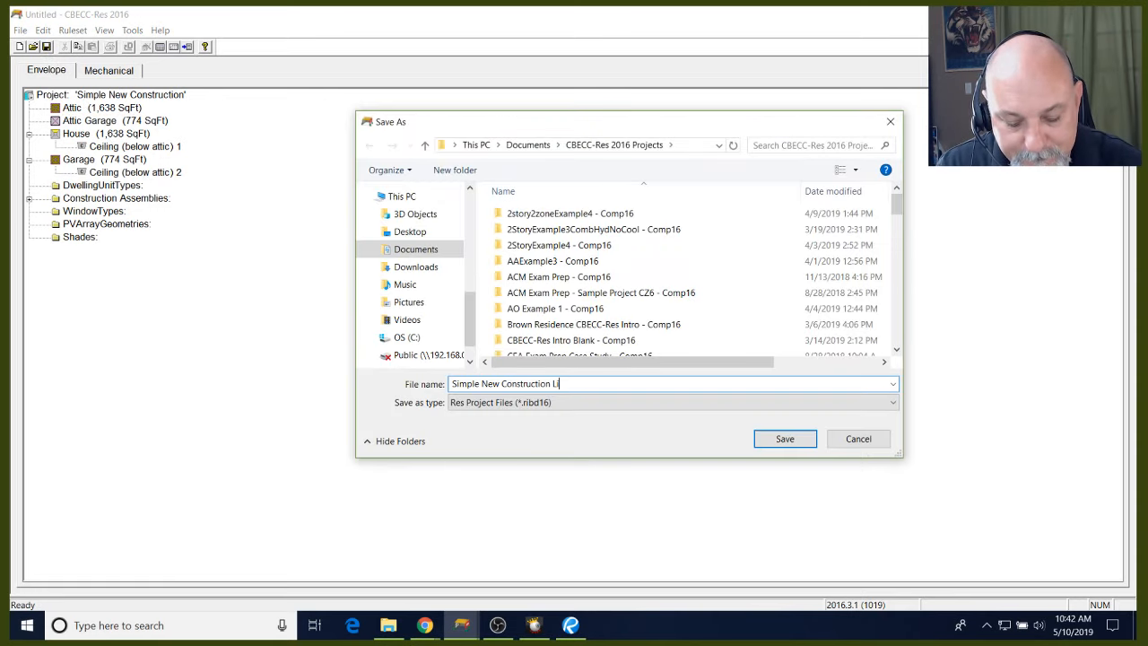
pyautogui.write('ve')
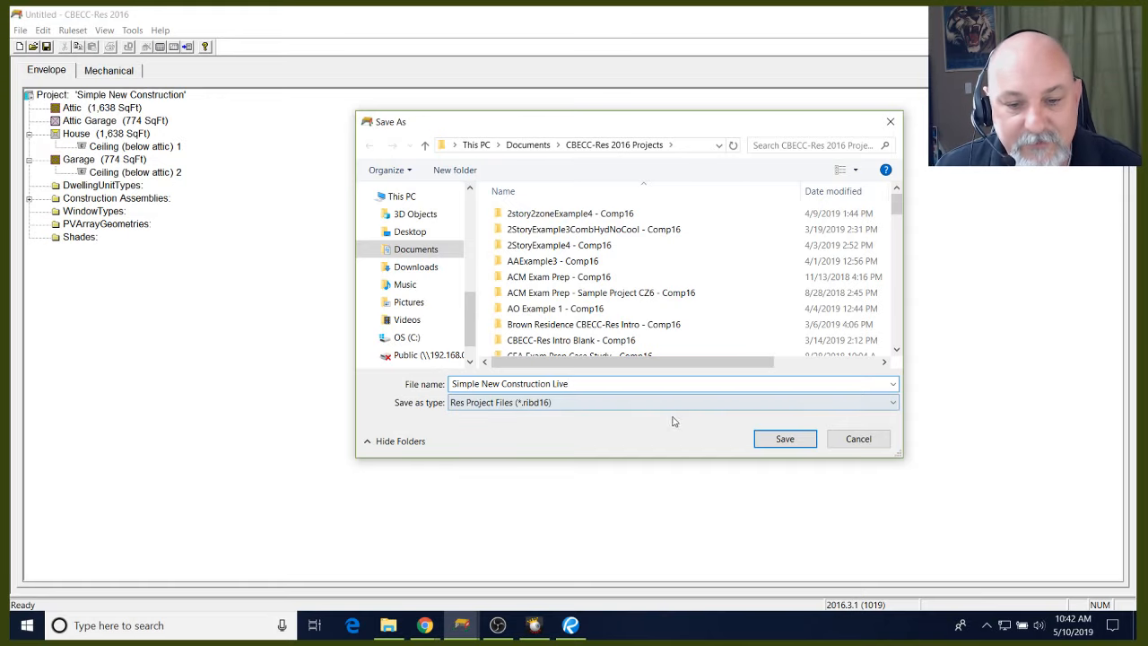
pyautogui.click(773, 437)
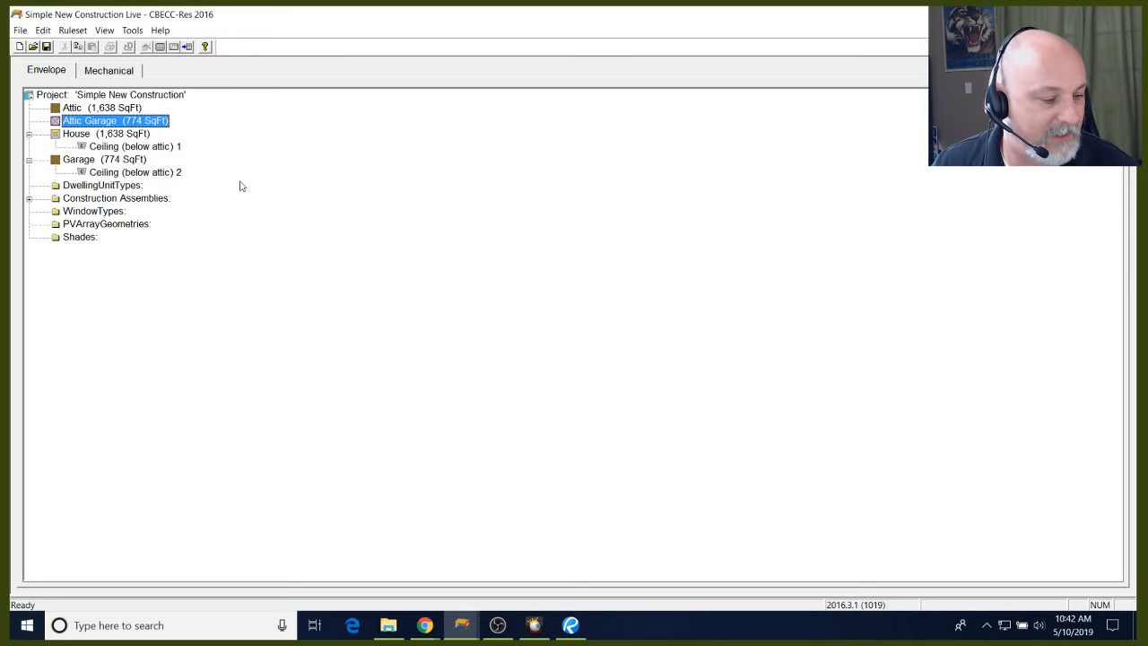
# Check the attic zone and construction of the garage's Ceiling (below attic) 2, keeping Garage Ceiling as its construction
pyautogui.click(130, 174)
pyautogui.doubleClick(130, 174)
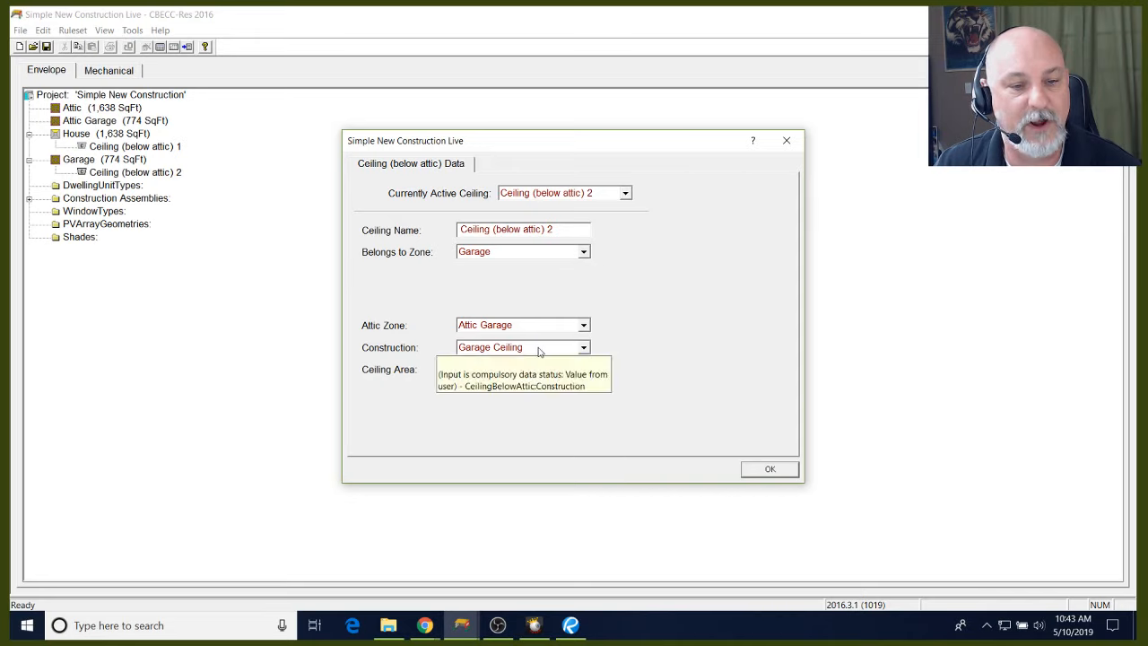
pyautogui.click(539, 352)
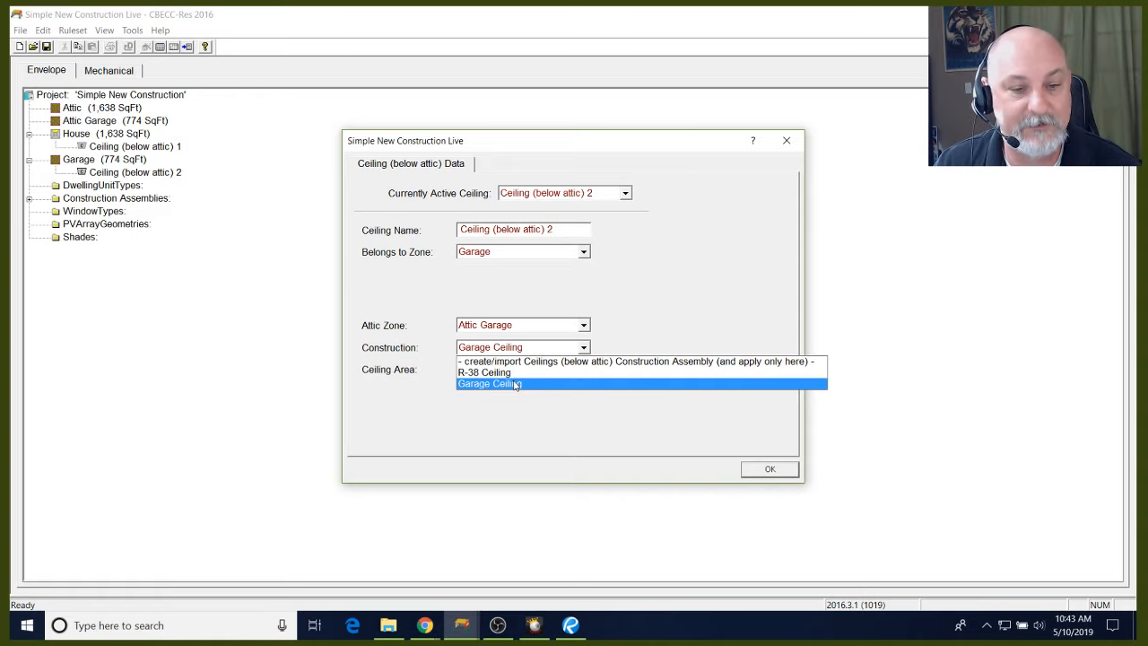
pyautogui.click(515, 384)
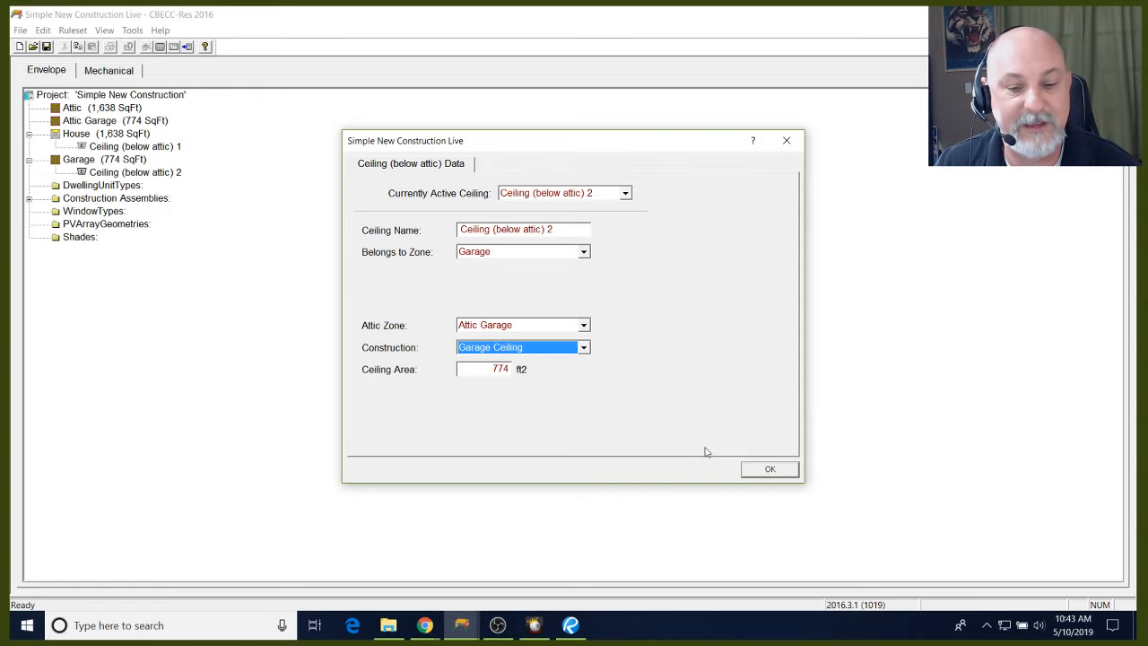
pyautogui.click(764, 471)
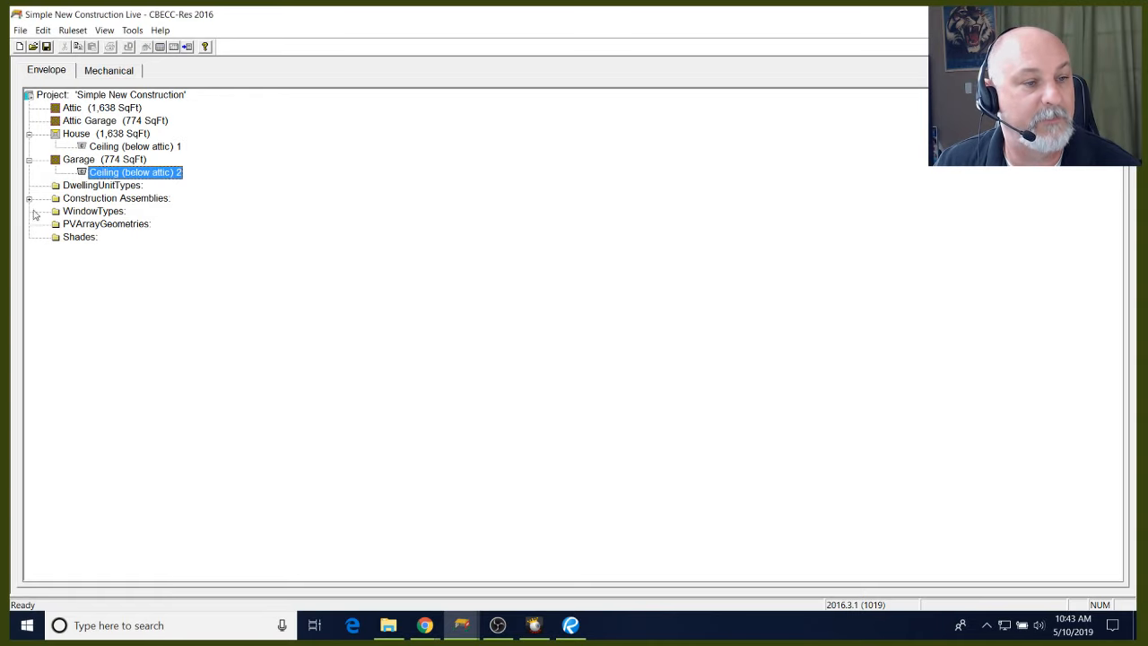
# List the project's construction assemblies and review the layers of the R-38 Ceiling construction
pyautogui.click(29, 198)
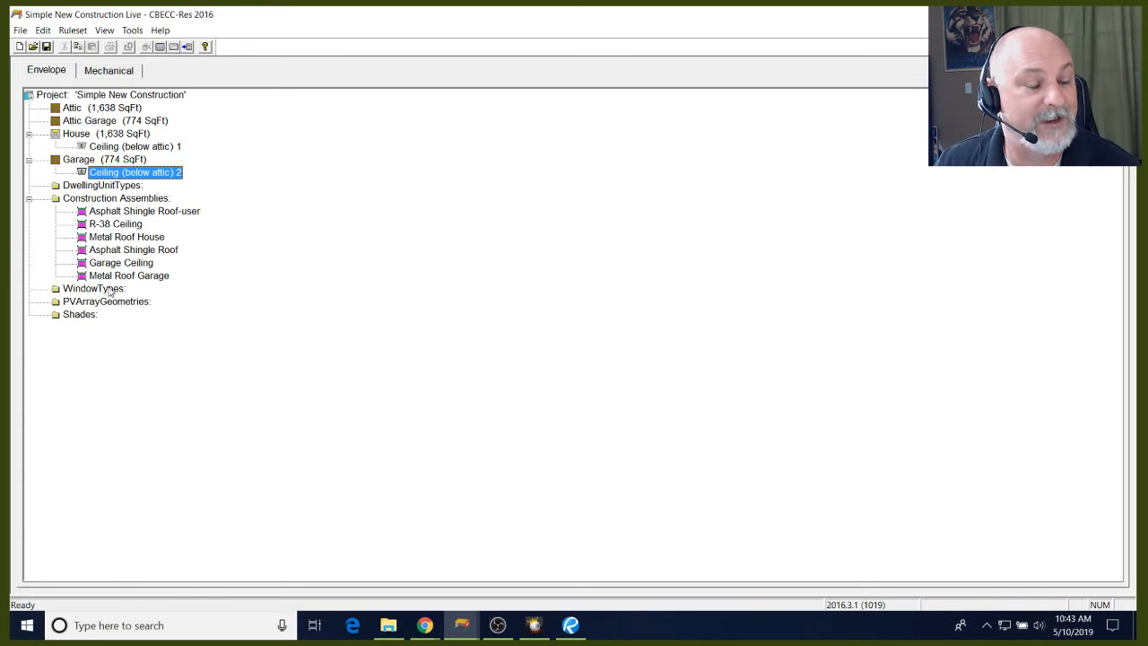
pyautogui.doubleClick(112, 224)
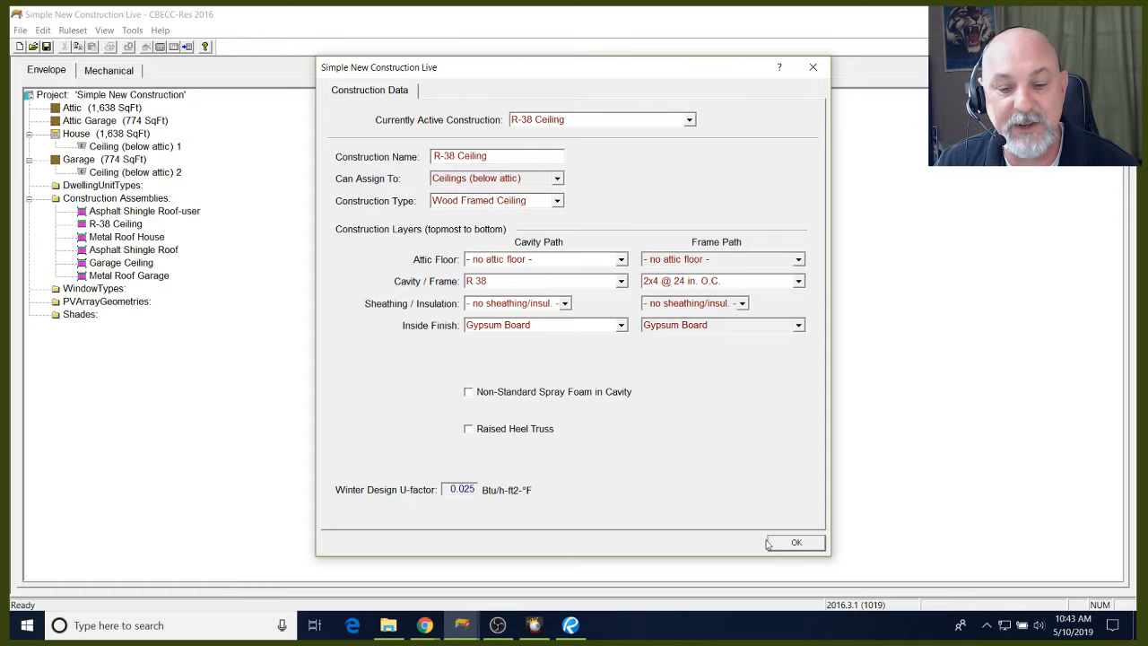
pyautogui.click(796, 541)
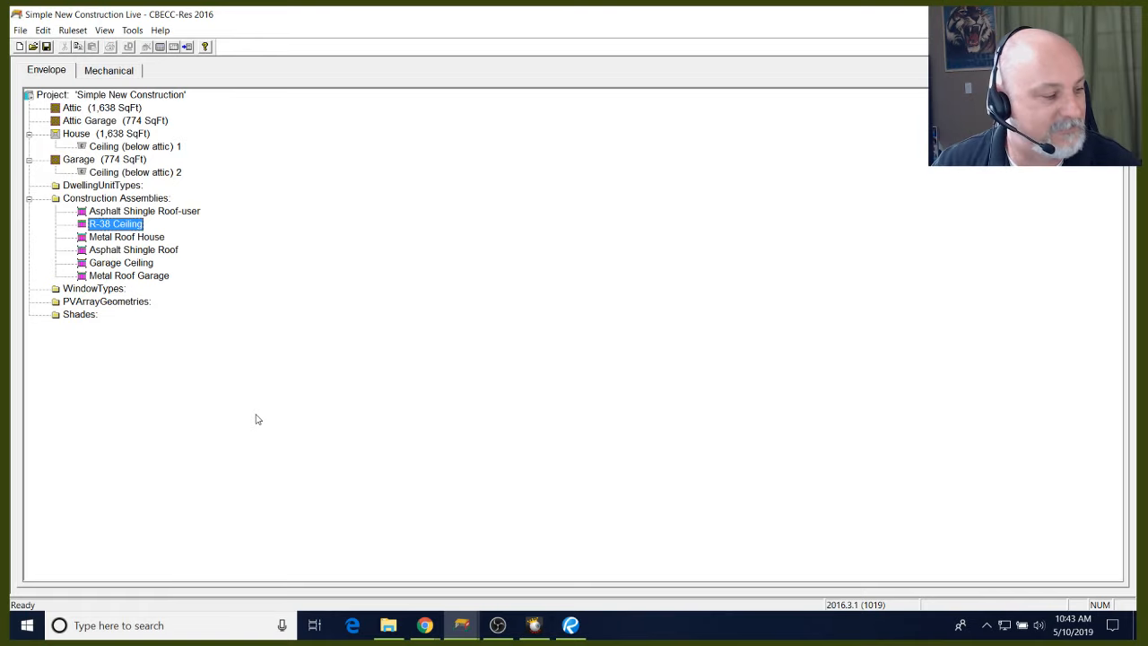
# Create a new exterior wall named Front Wall in the House zone
pyautogui.rightClick(103, 134)
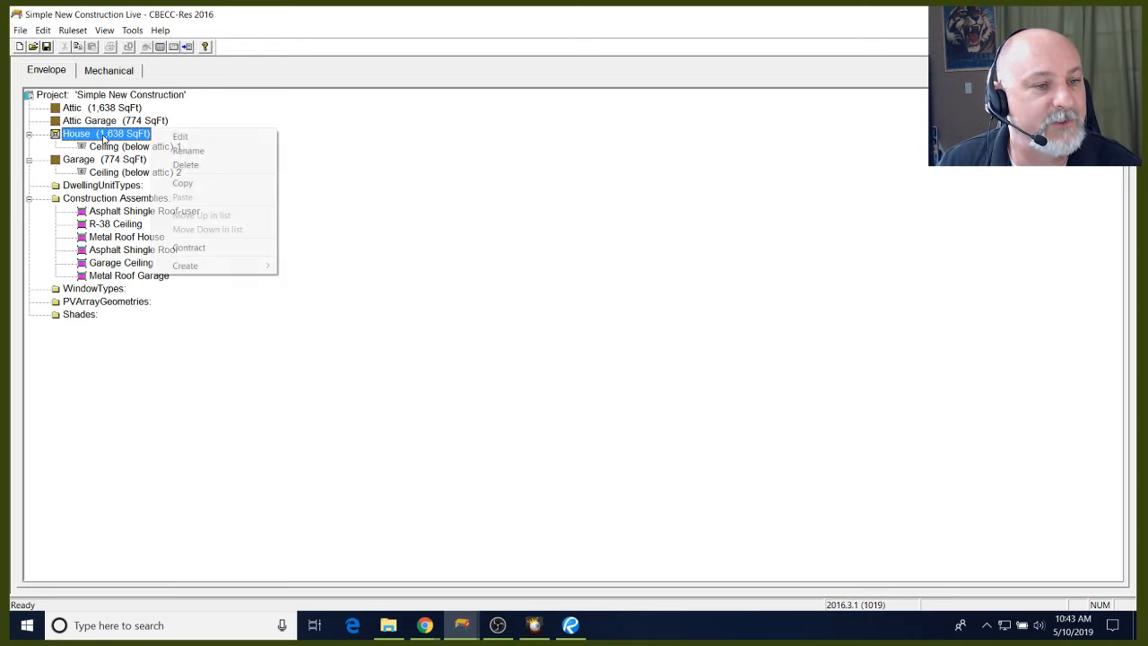
pyautogui.moveTo(243, 268)
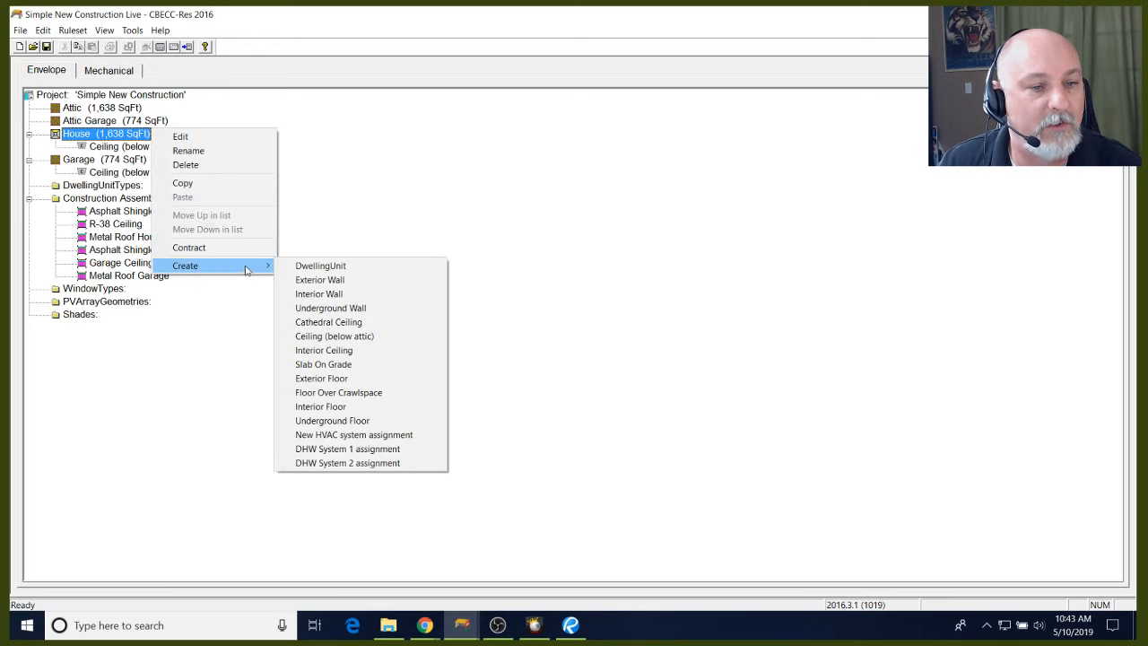
pyautogui.click(336, 280)
pyautogui.press('Tab')
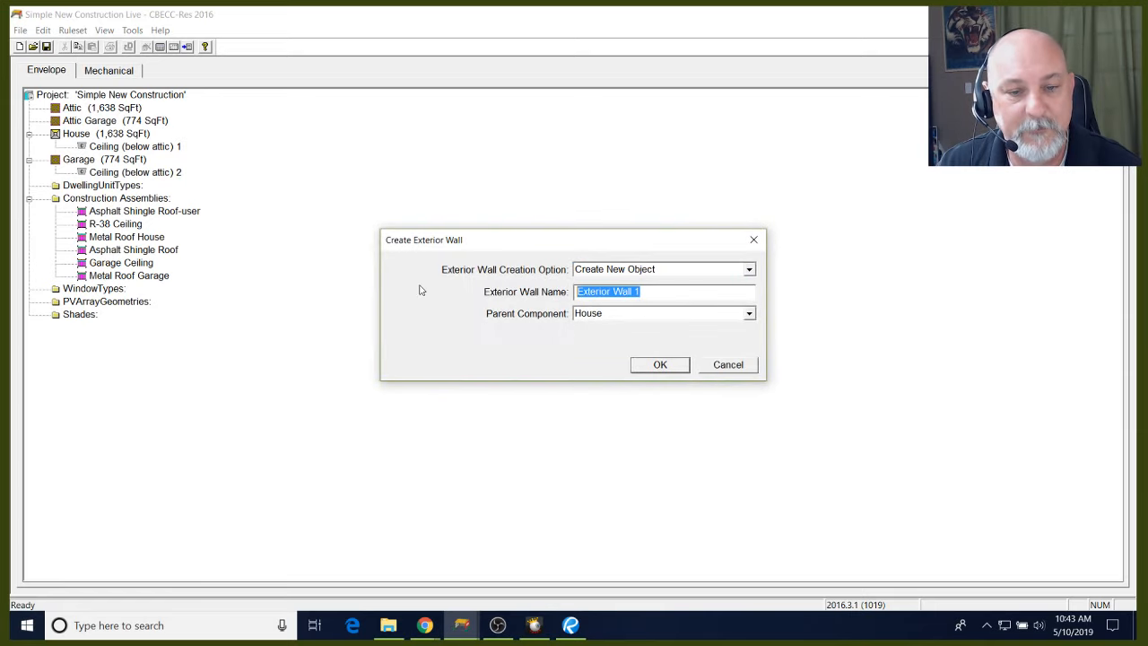
pyautogui.write('Fro')
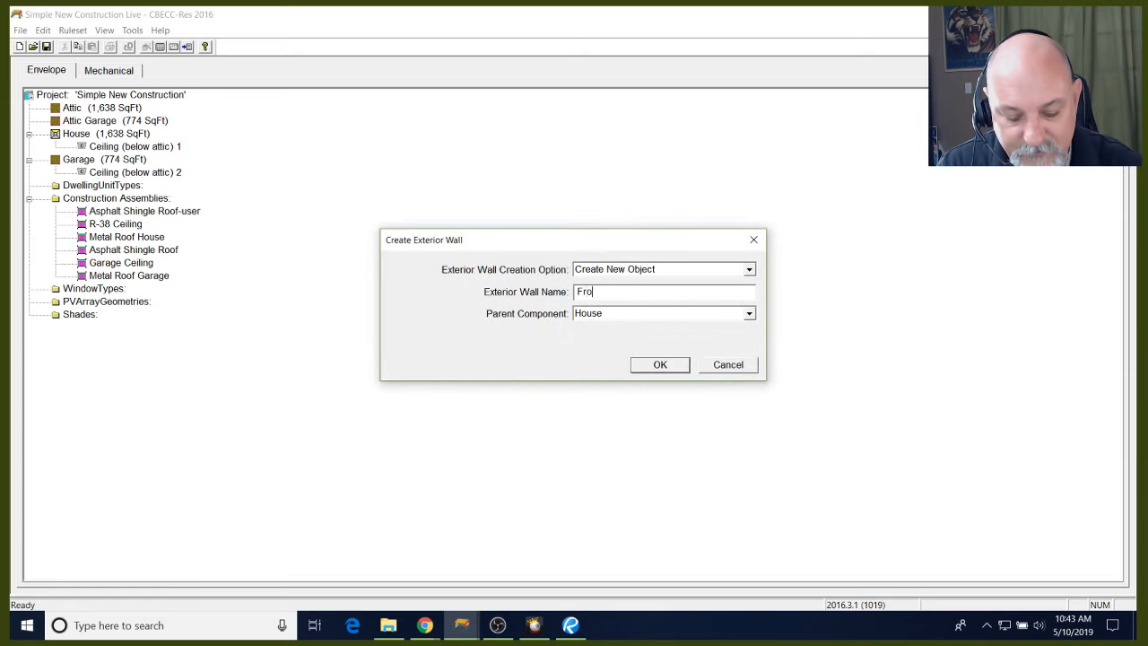
pyautogui.write('nt Wall')
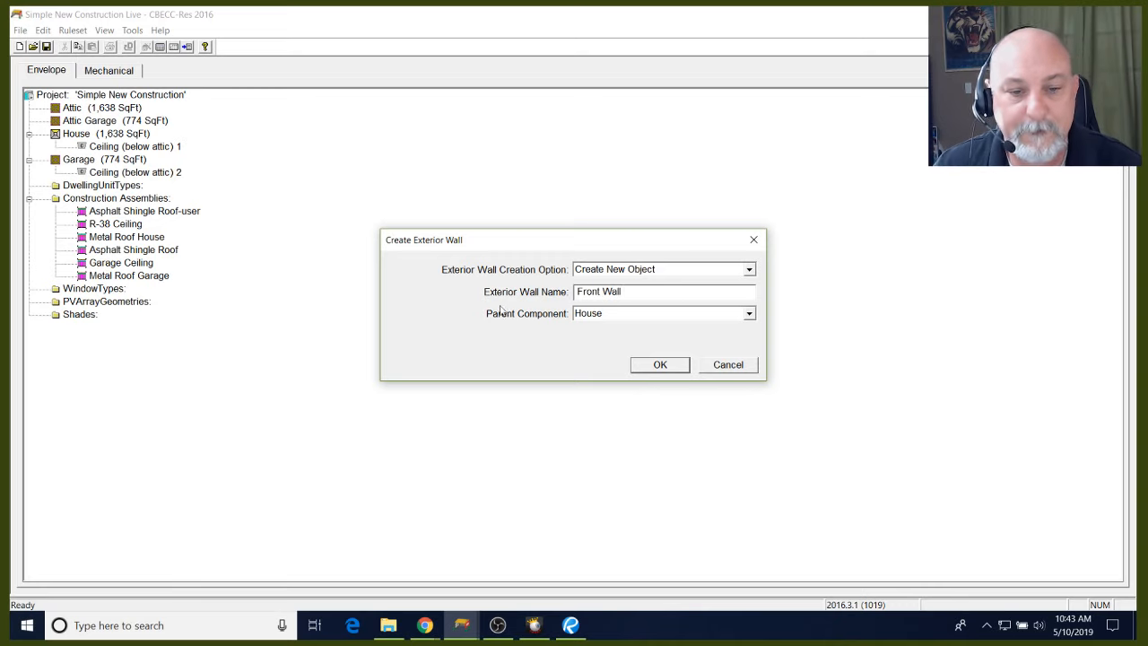
pyautogui.click(659, 364)
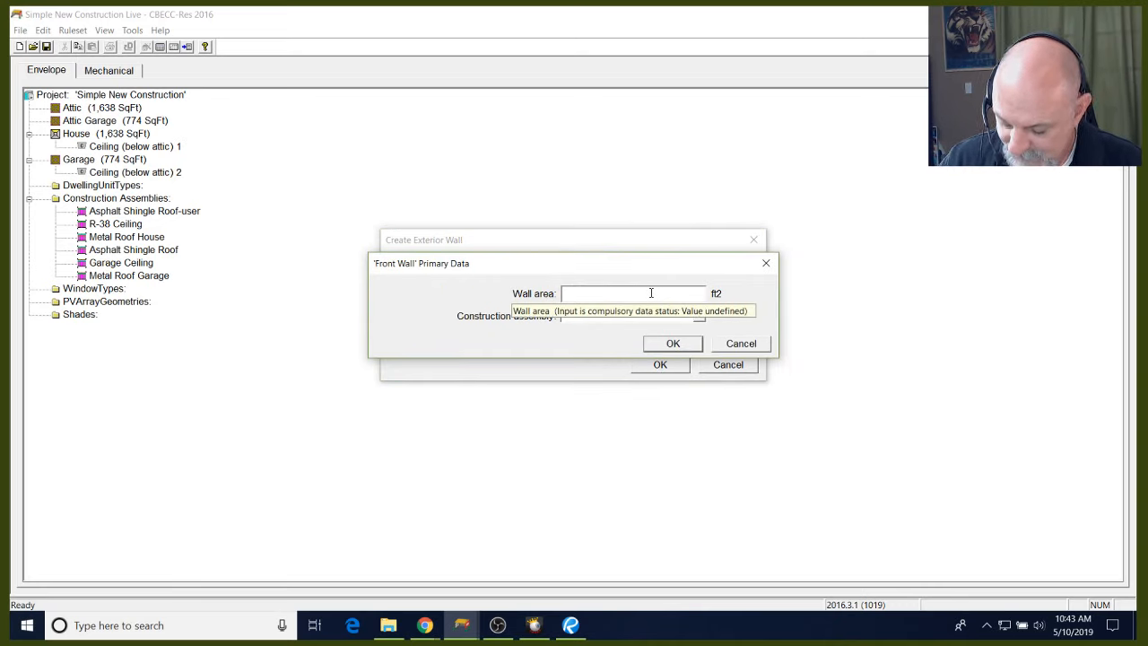
# Set the Front Wall's area to 450 ft2 and create a new construction assembly for it named Exterior Wall
pyautogui.write('1')
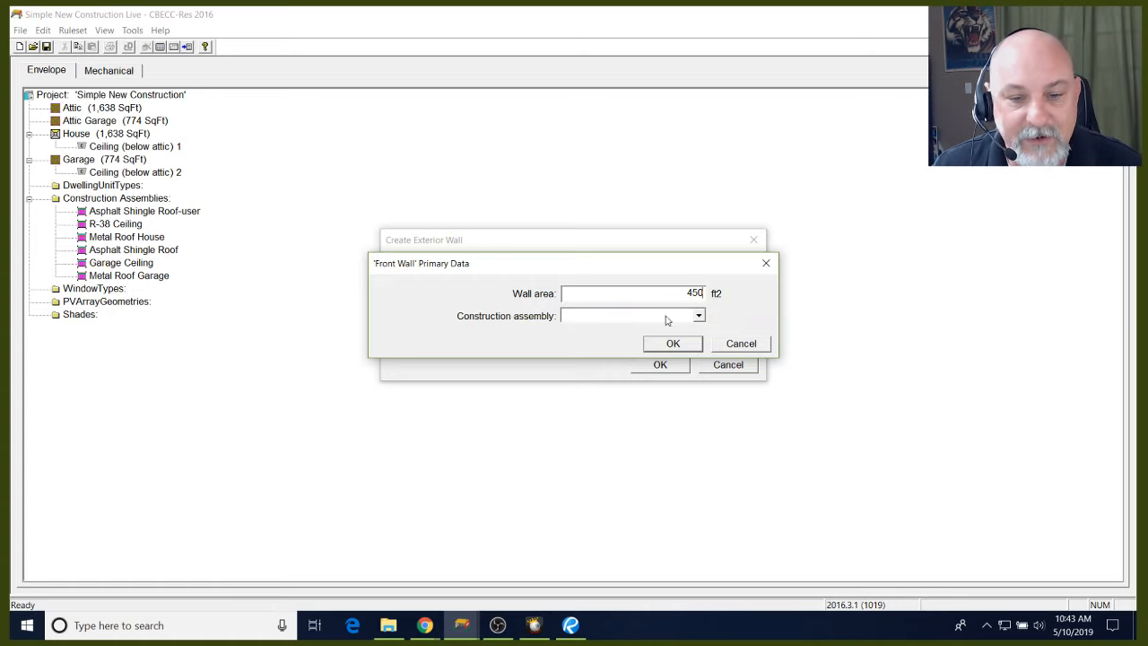
pyautogui.click(699, 318)
pyautogui.click(697, 328)
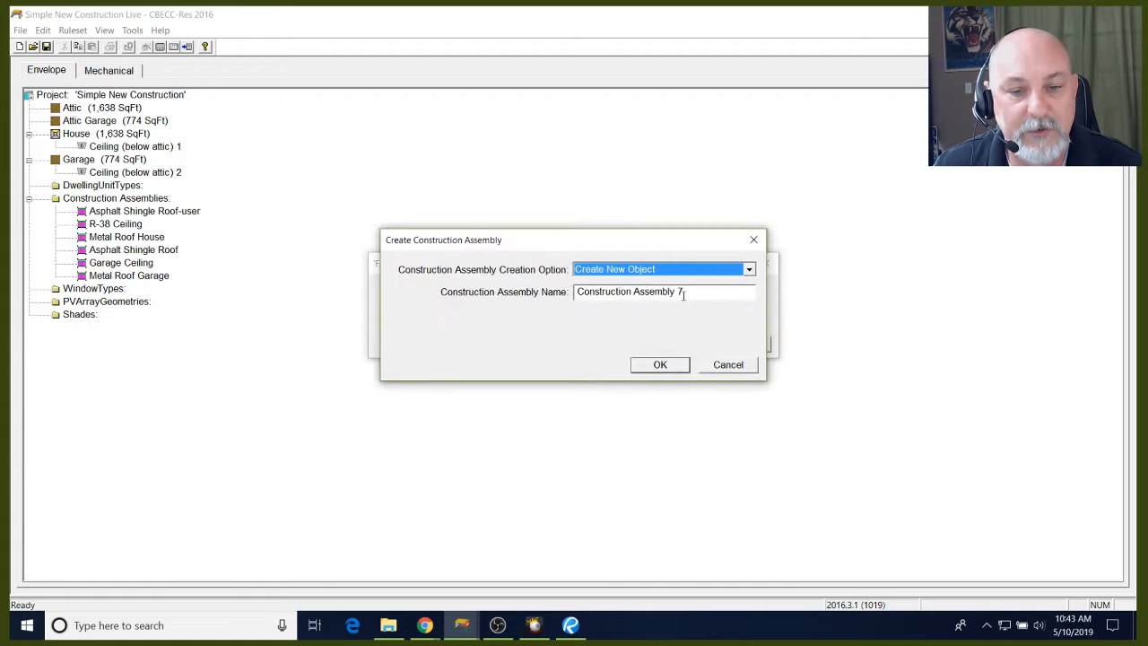
pyautogui.moveTo(695, 292); pyautogui.dragTo(324, 287)
pyautogui.write('Exteri')
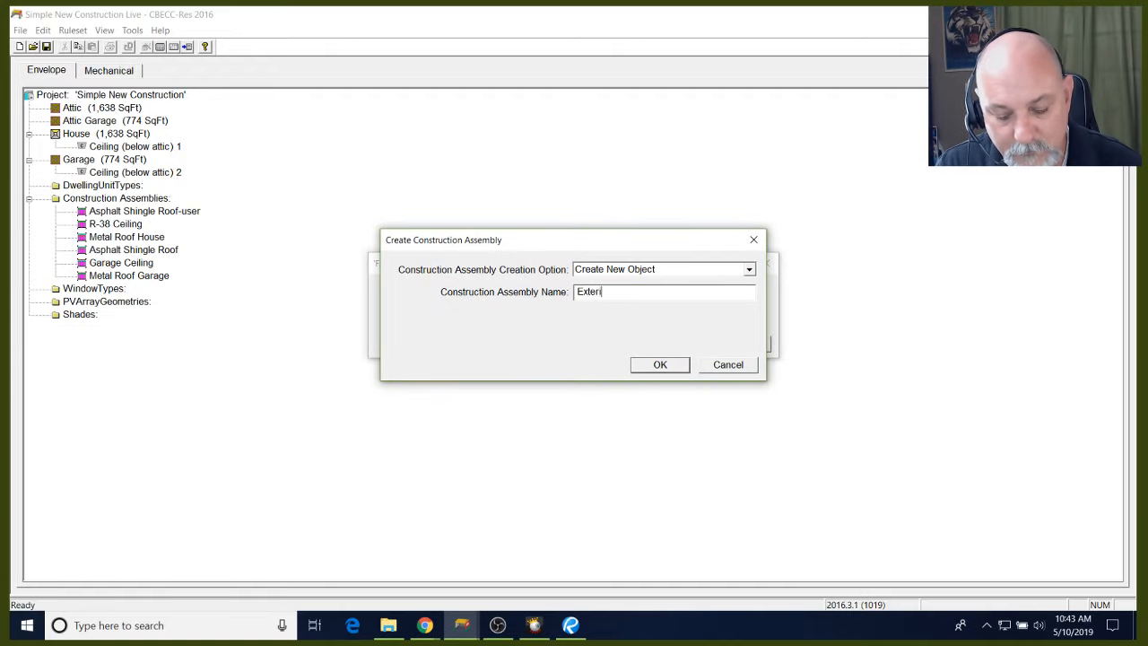
pyautogui.write('or Wall')
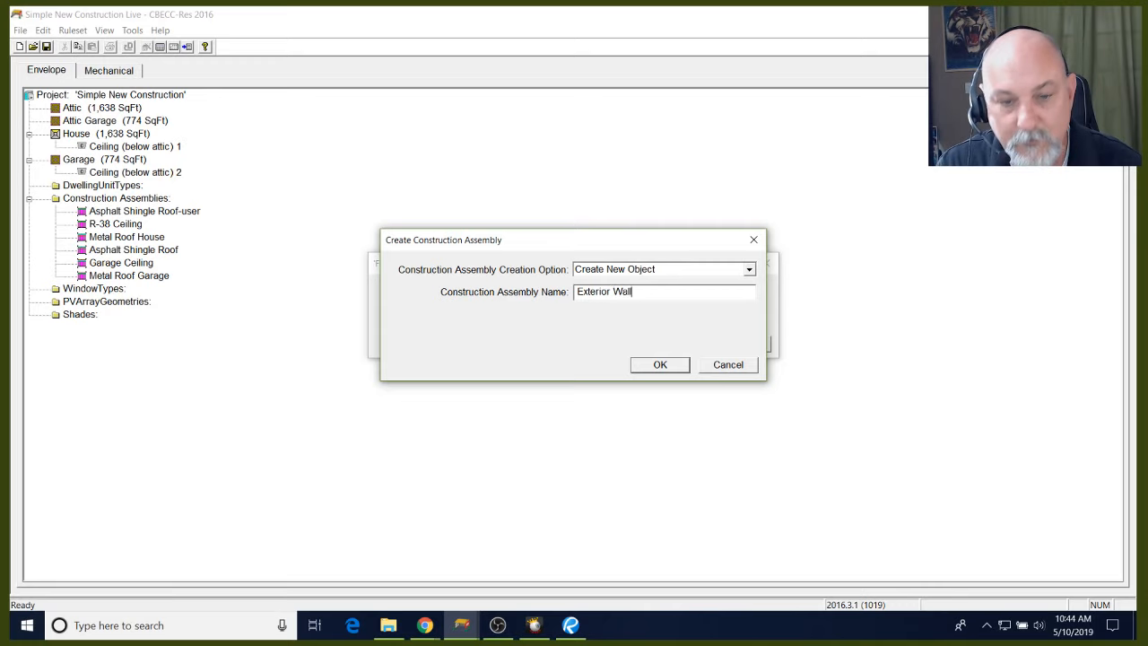
pyautogui.click(660, 365)
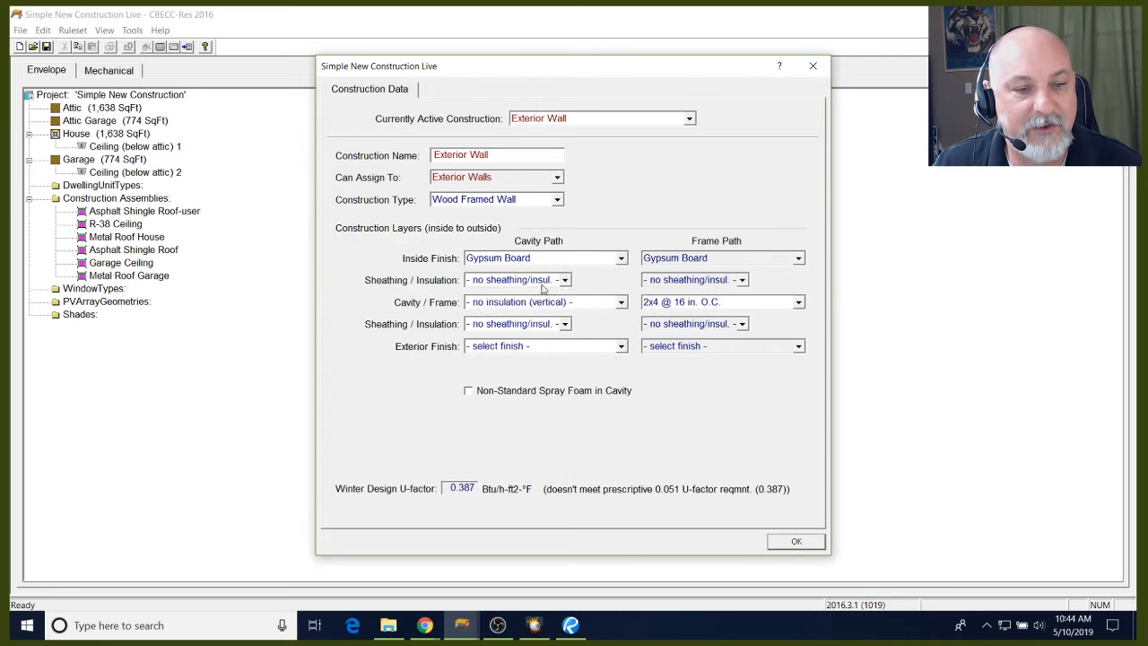
# Define the Exterior Wall construction with R 21 cavity insulation, 2x6 @ 16 in. O.C. framing and Wood Siding/sheathing/decking as exterior finish
pyautogui.click(544, 307)
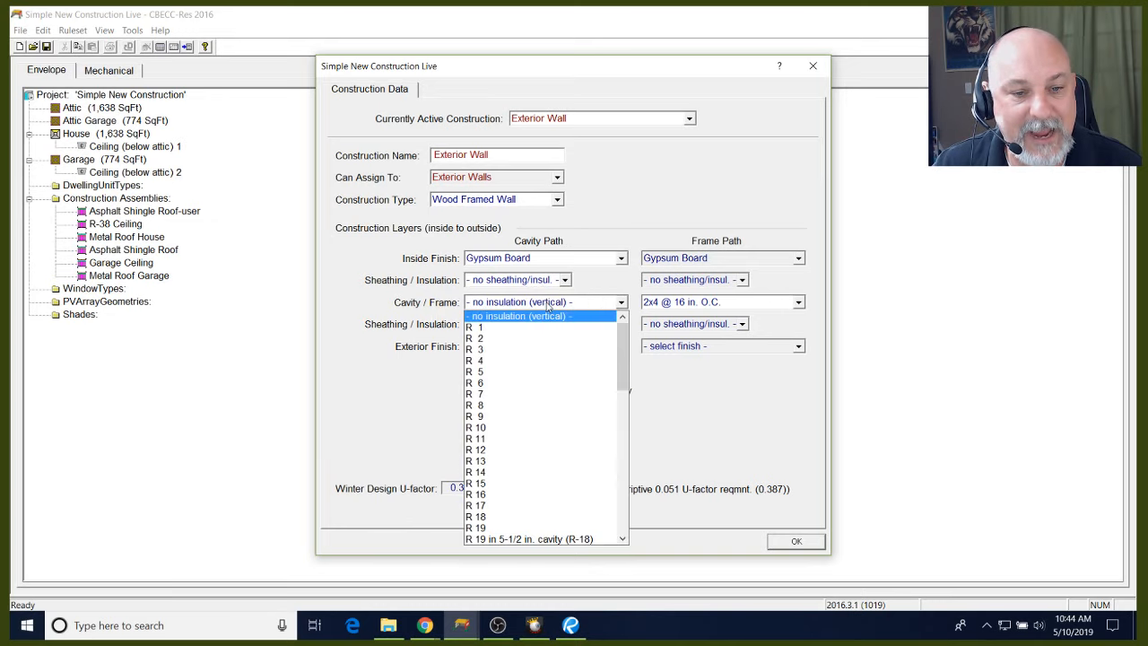
pyautogui.scroll(-2, 529, 453)
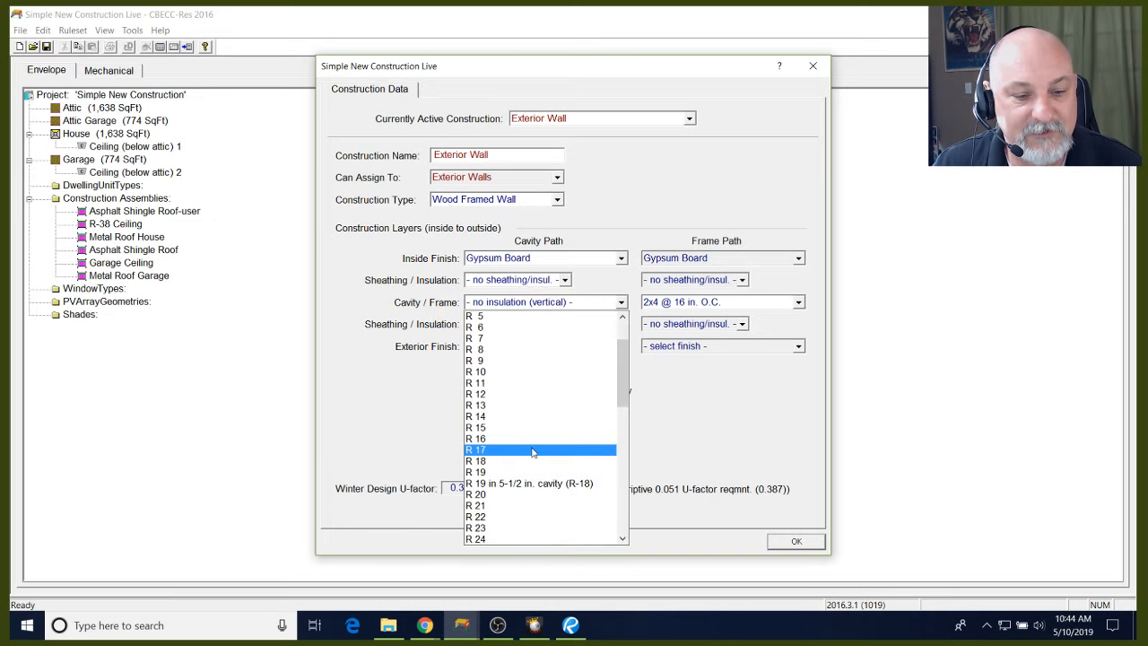
pyautogui.click(520, 505)
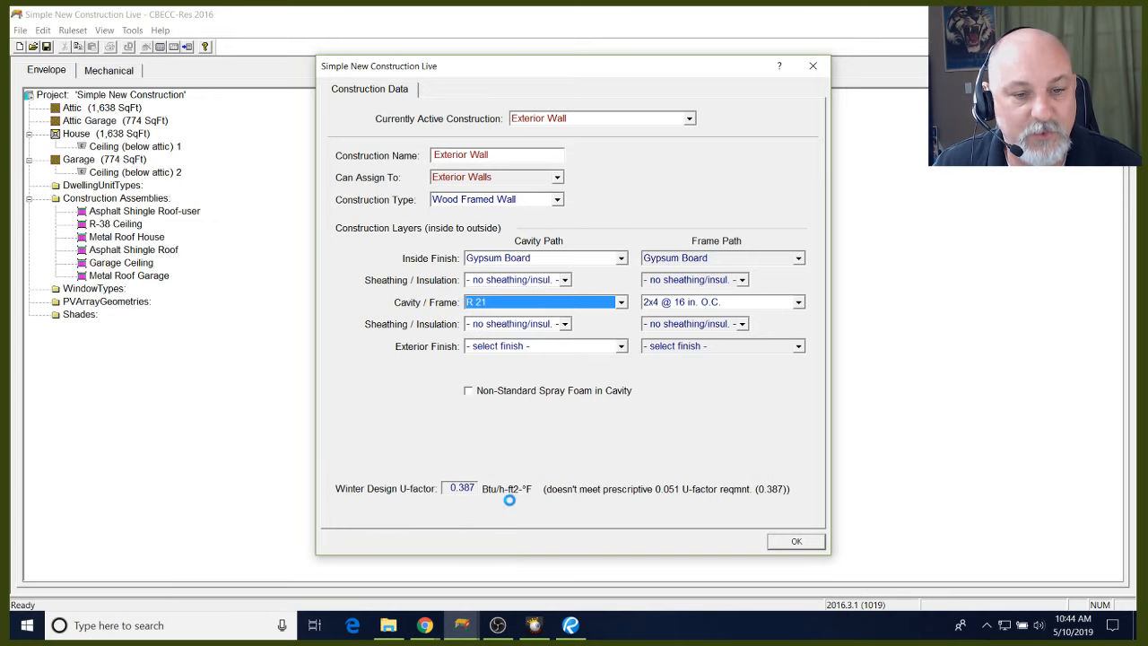
pyautogui.click(701, 308)
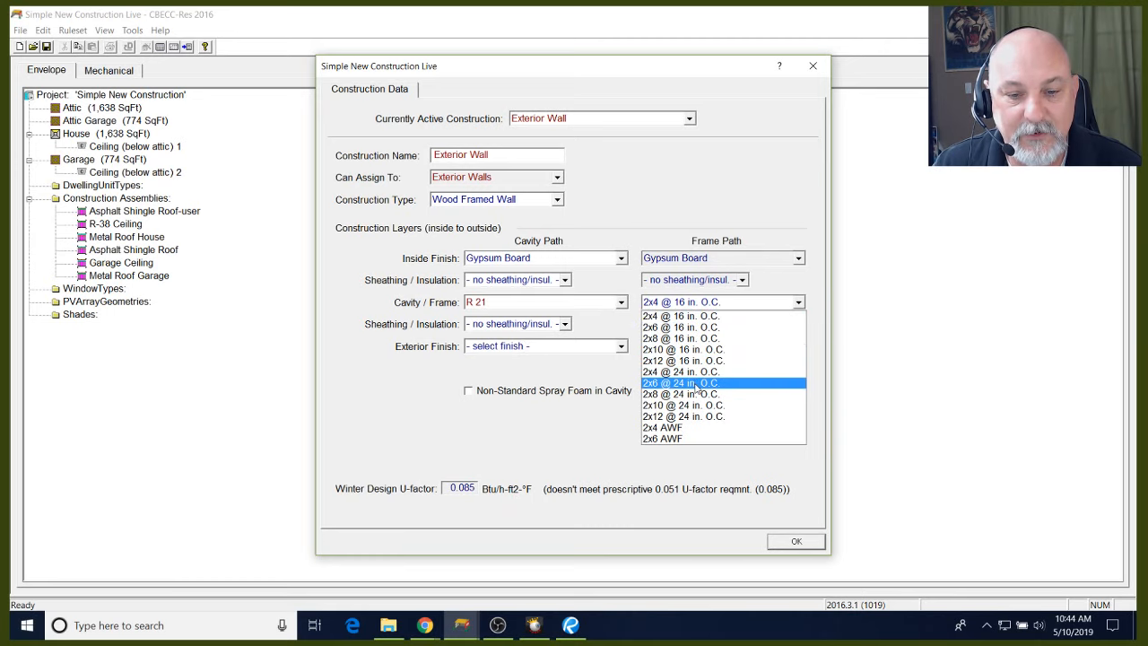
pyautogui.click(674, 327)
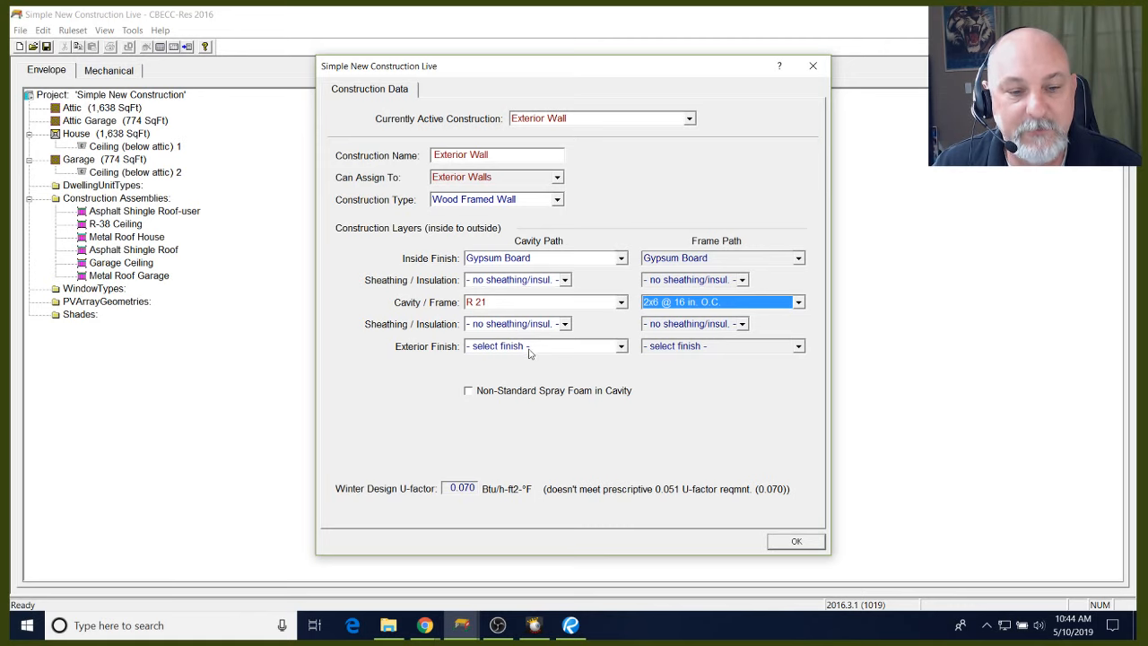
pyautogui.click(530, 350)
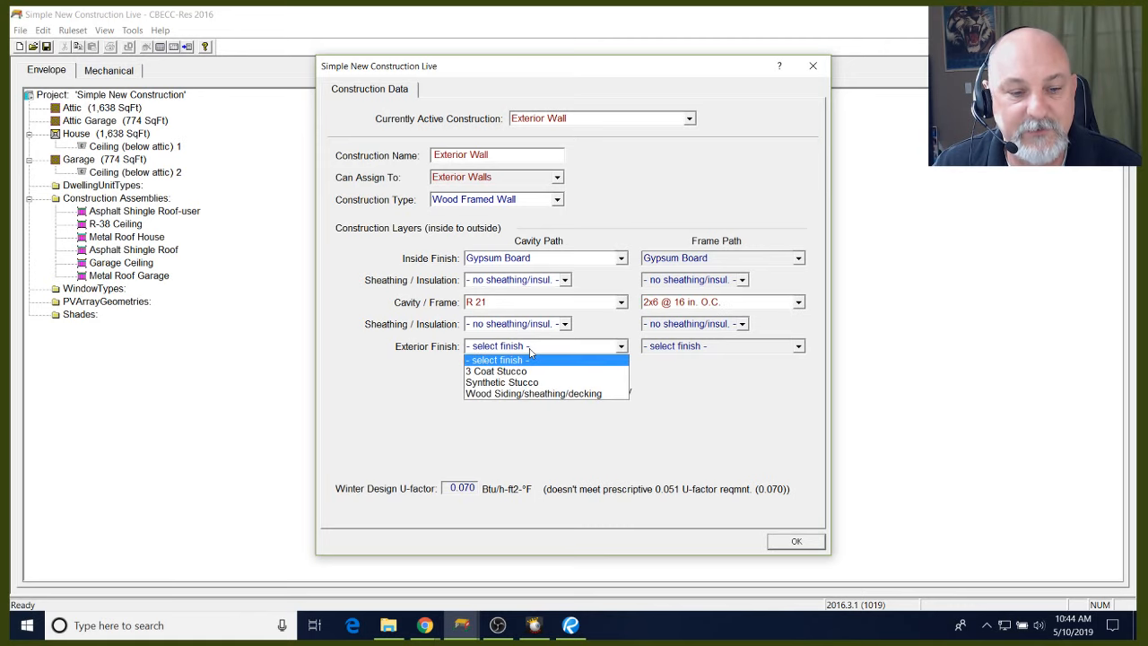
pyautogui.click(550, 394)
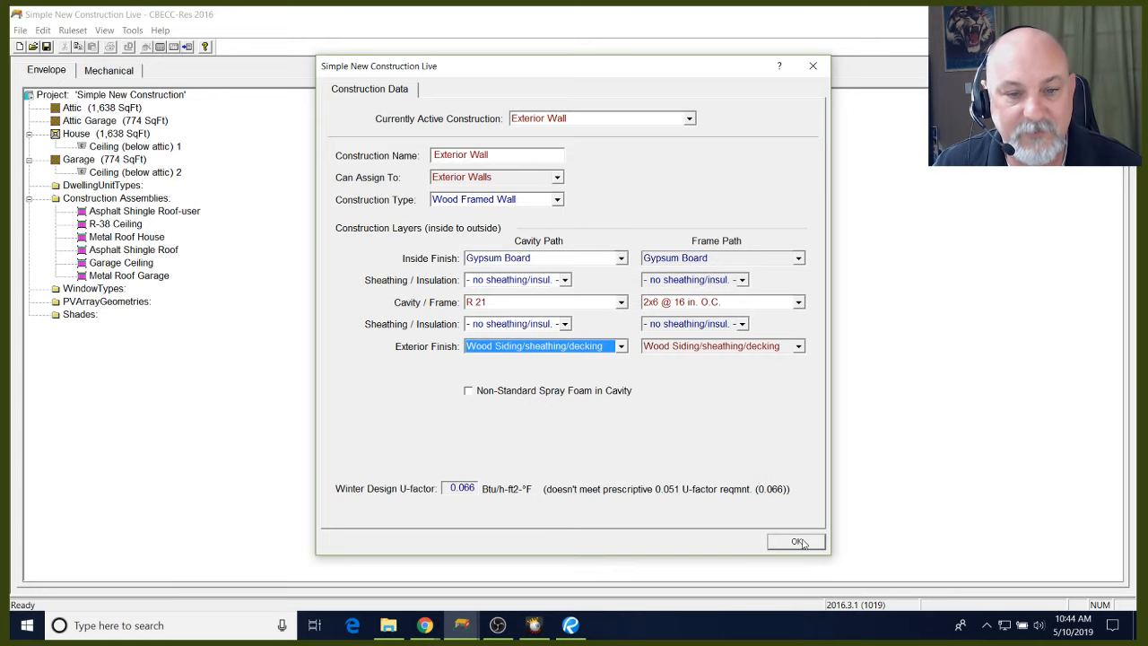
pyautogui.click(798, 541)
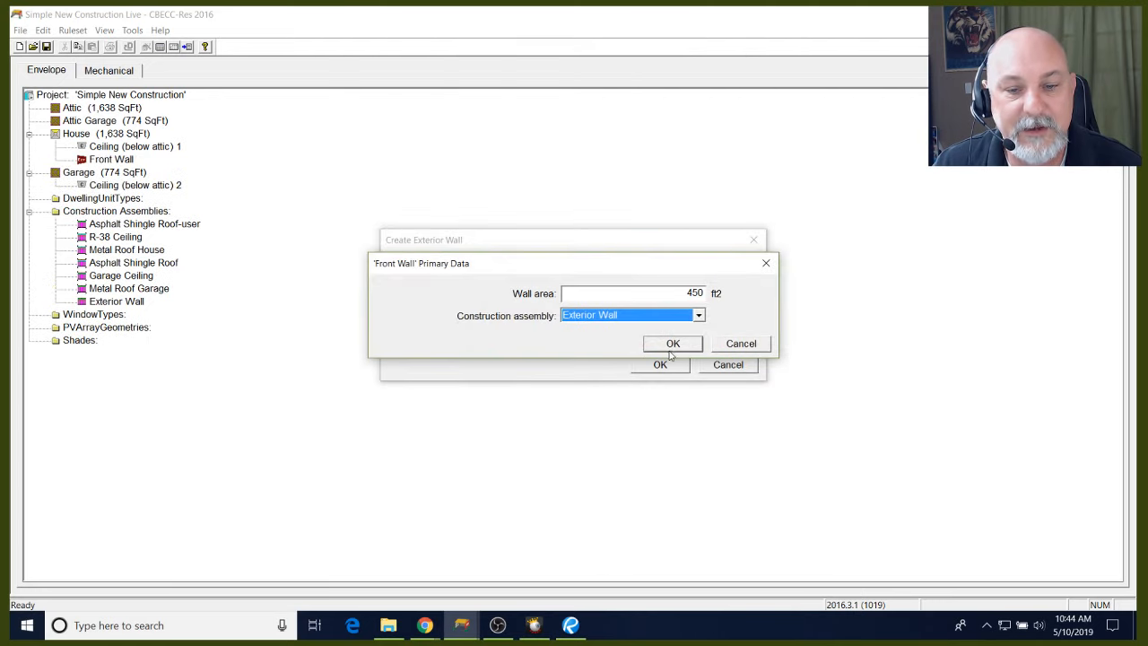
# Accept the Front Wall's primary data and set its orientation to Front
pyautogui.click(671, 348)
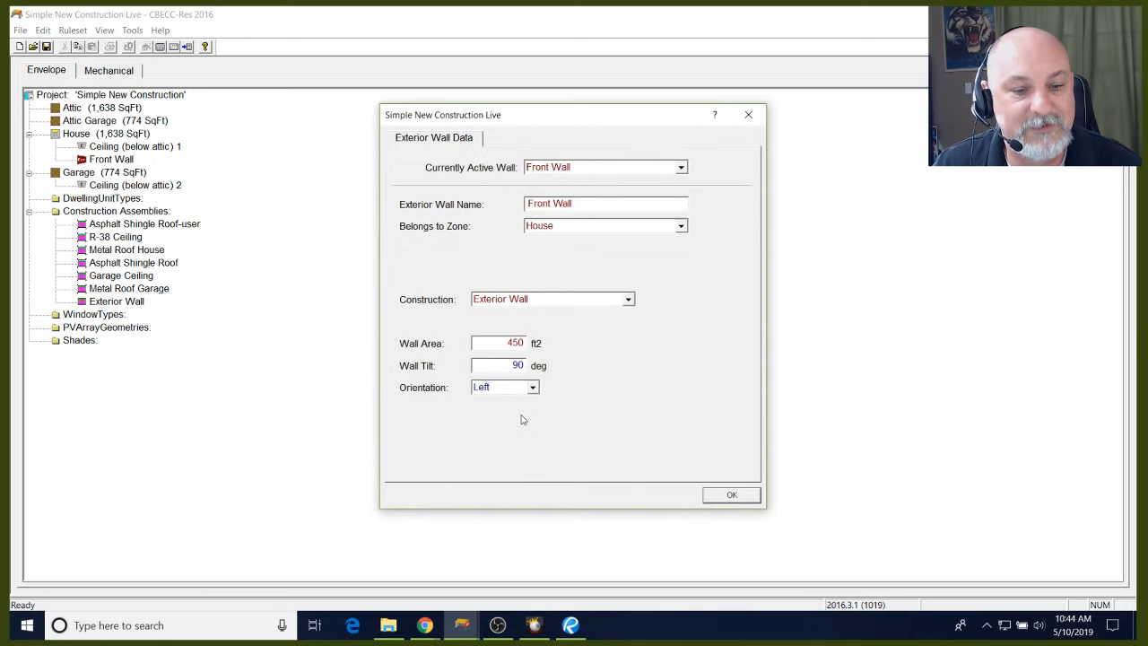
pyautogui.click(533, 387)
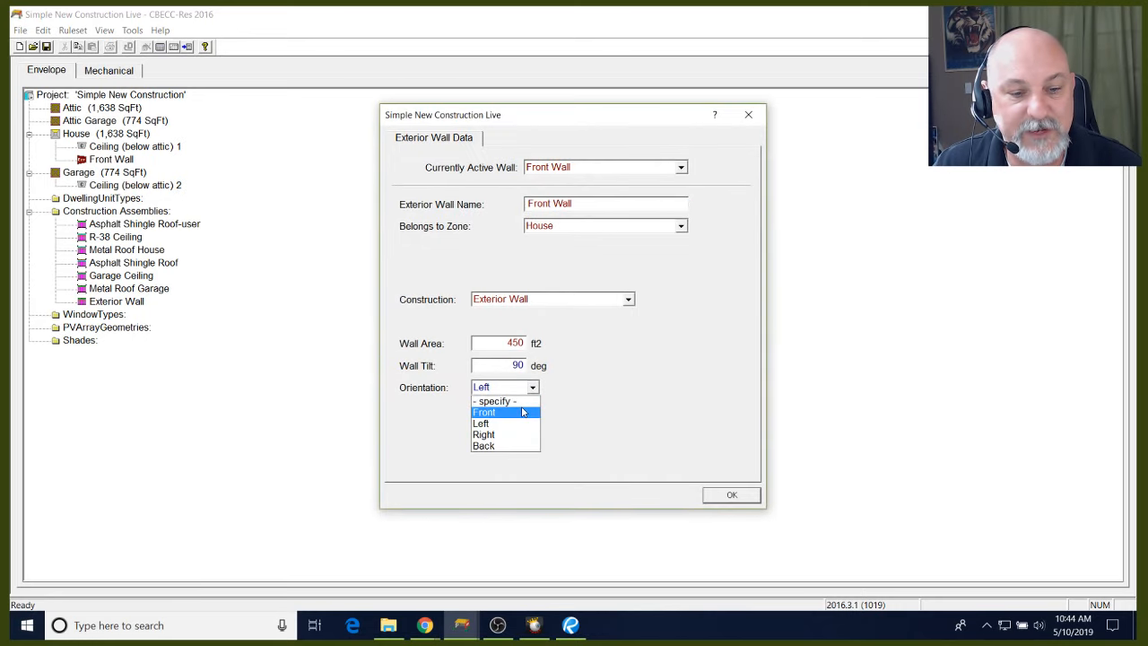
pyautogui.click(522, 411)
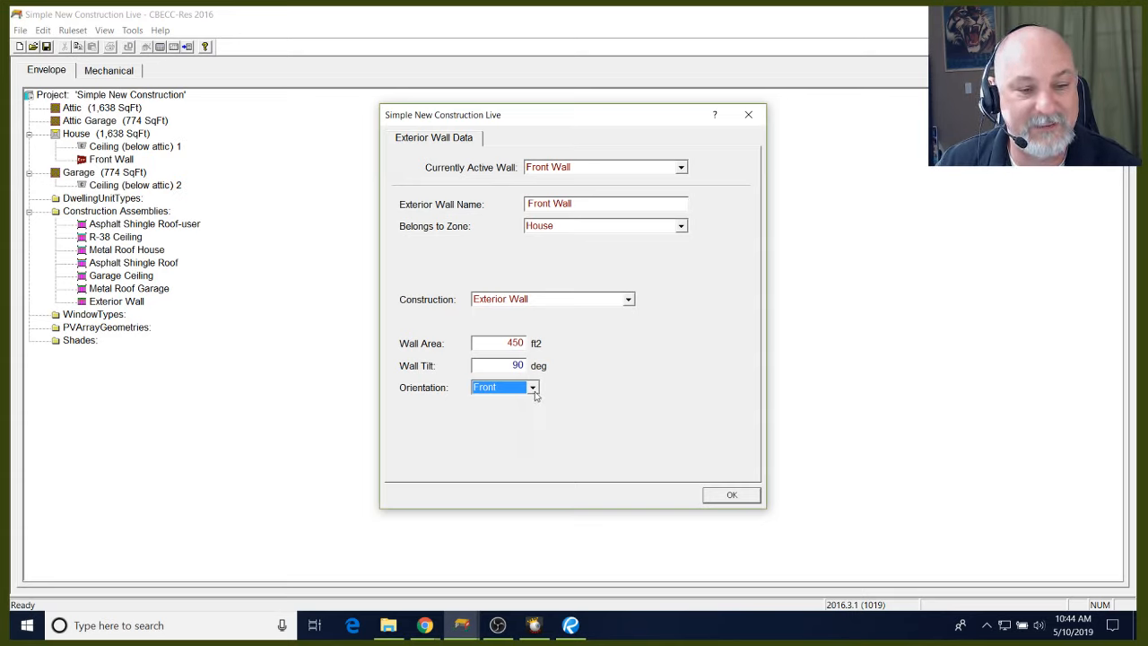
pyautogui.click(728, 497)
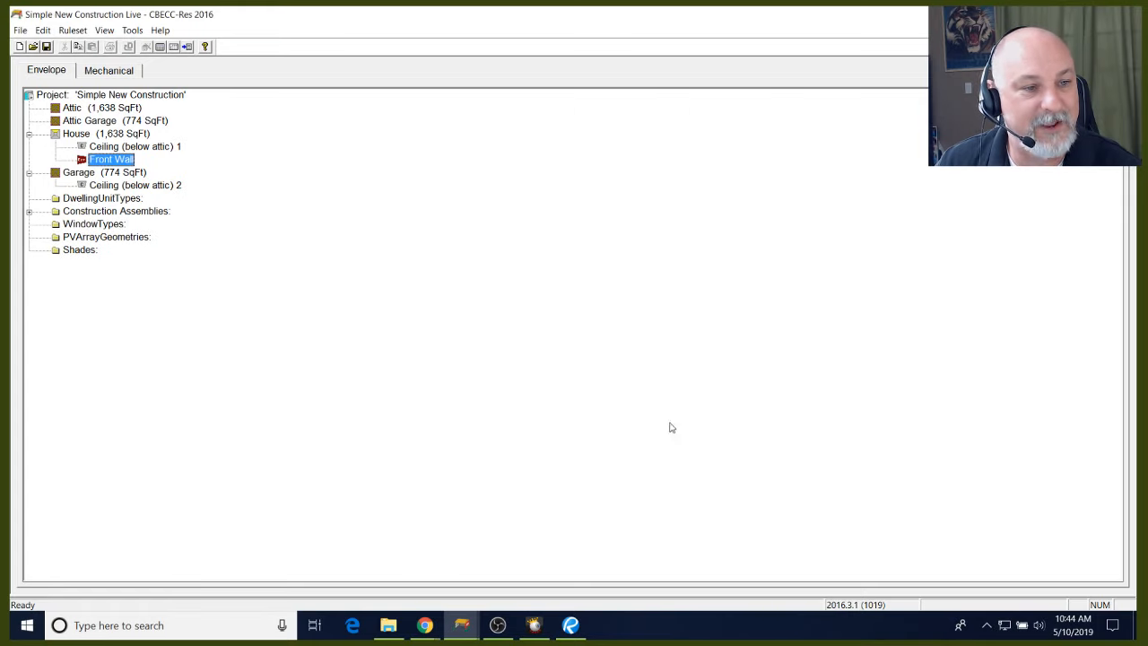
# Create an exterior wall named Left Wall in the House zone, copying its data from Front Wall
pyautogui.click(107, 135)
pyautogui.rightClick(150, 130)
pyautogui.moveTo(208, 267)
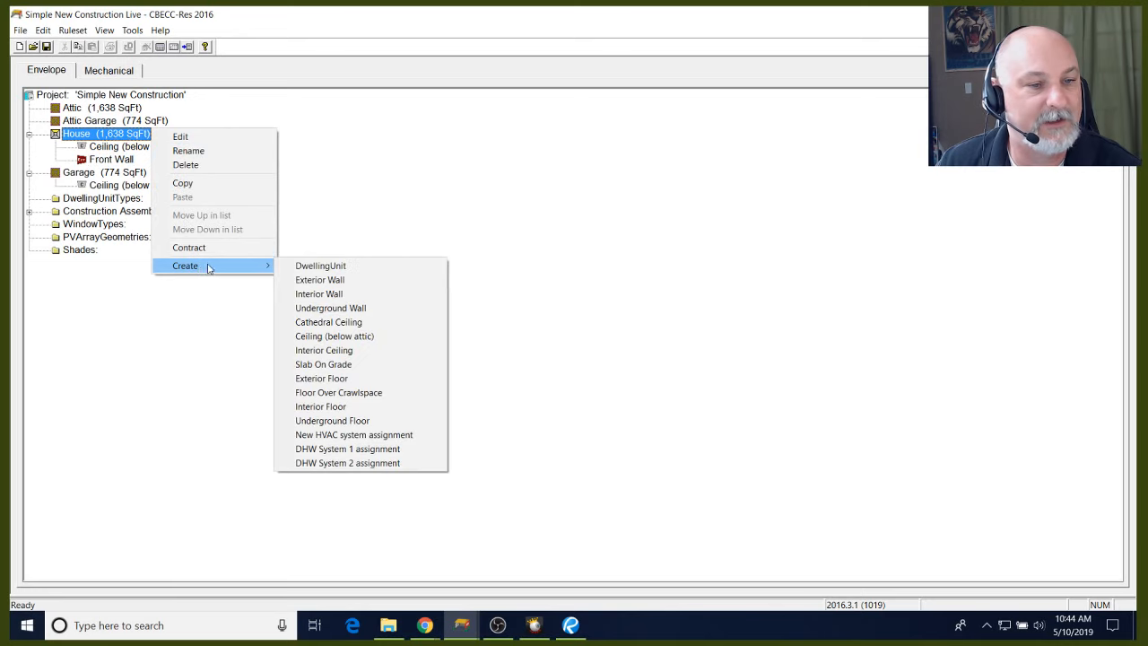
pyautogui.click(319, 280)
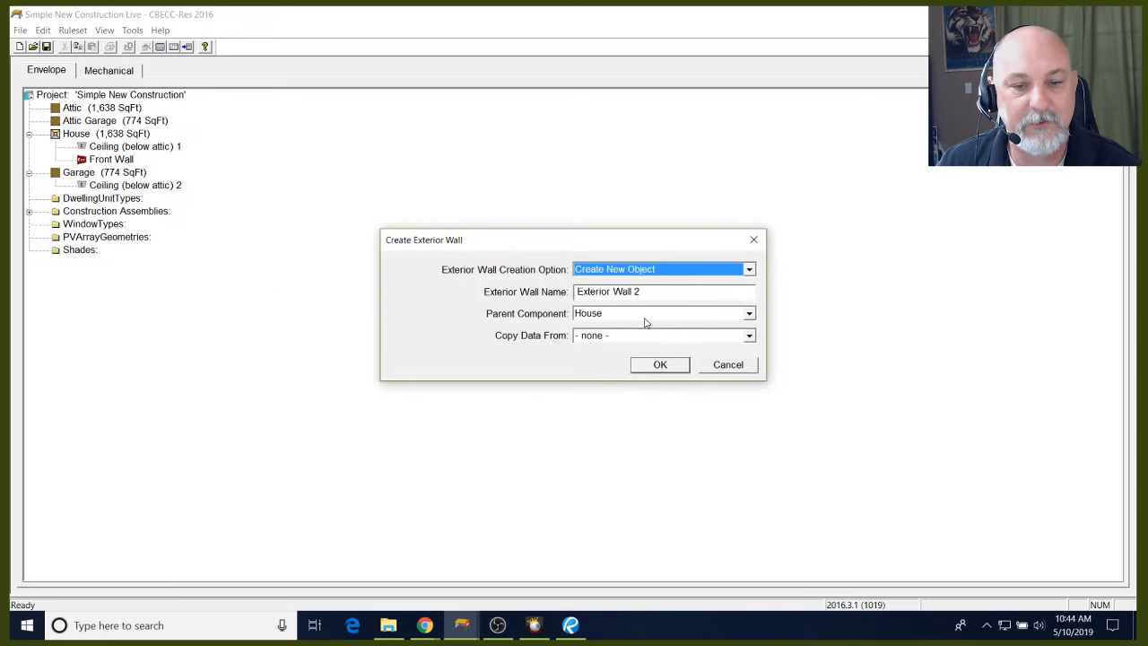
pyautogui.moveTo(642, 292); pyautogui.dragTo(425, 295)
pyautogui.write('Le')
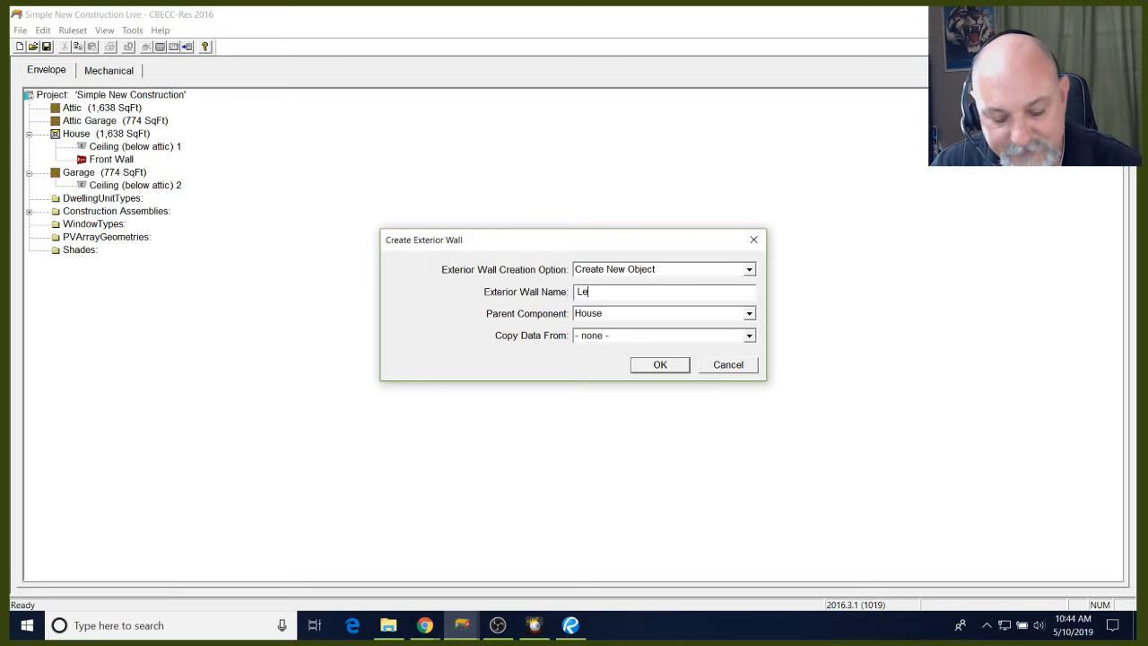
pyautogui.write('ft Wall')
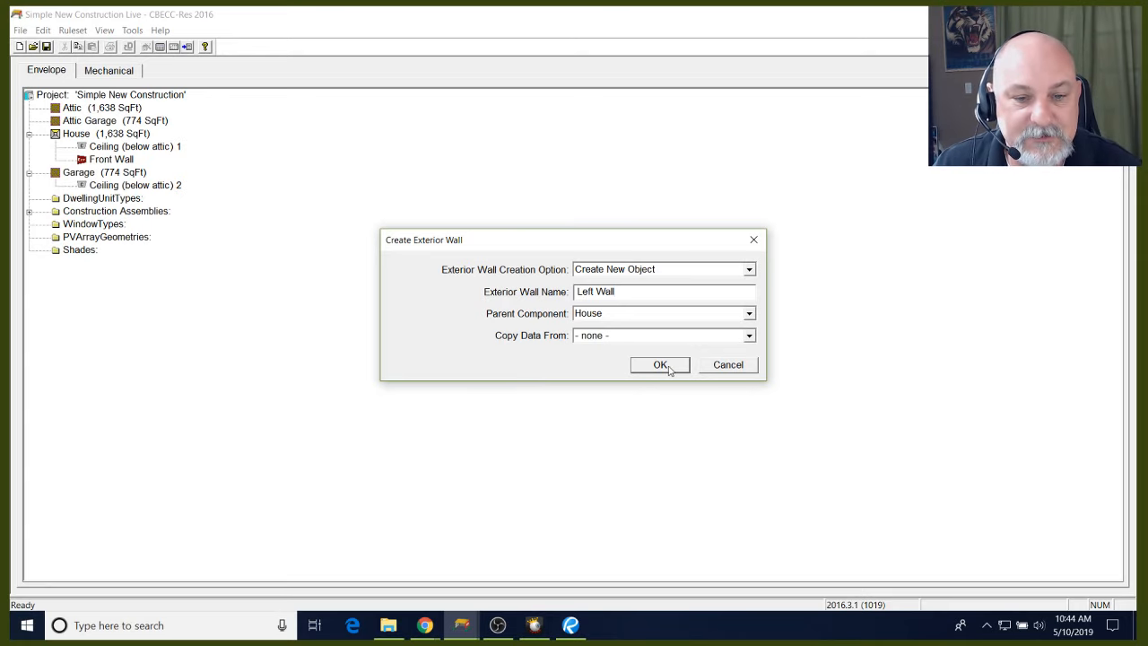
pyautogui.click(661, 336)
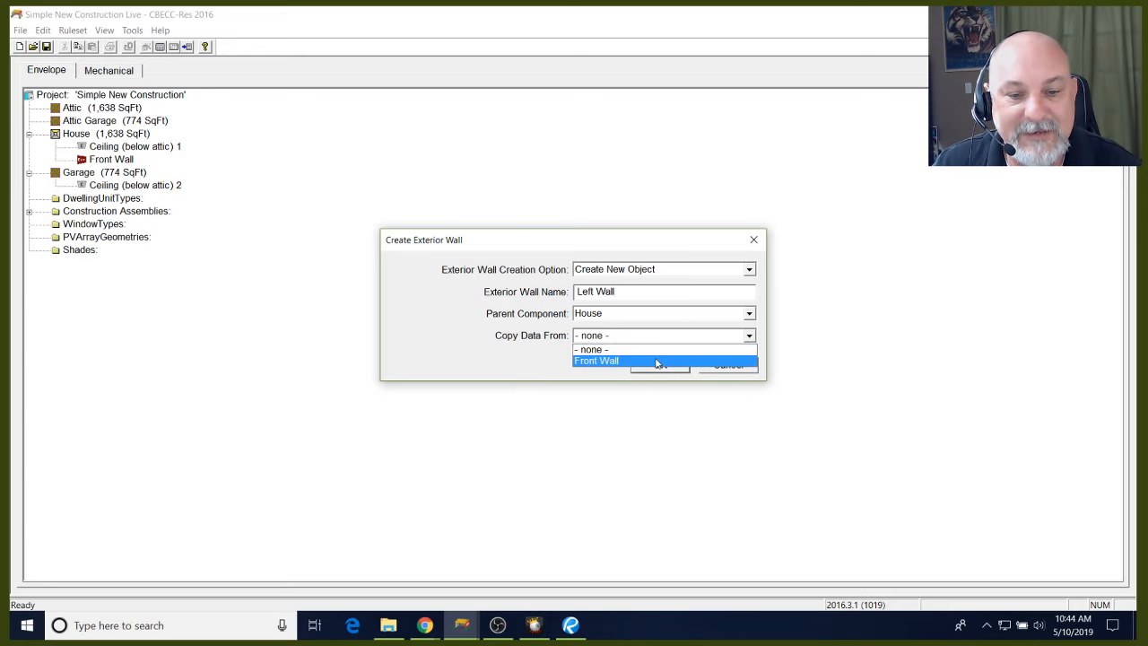
pyautogui.click(658, 361)
pyautogui.click(666, 368)
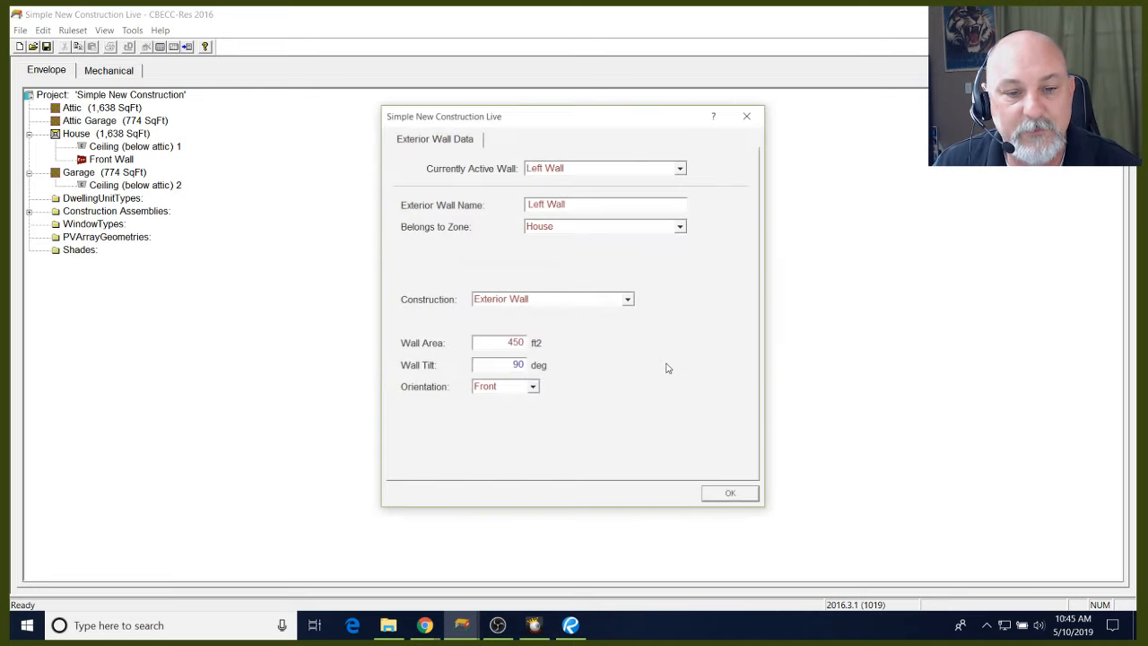
# Set the Left Wall's area to 252 ft2 and its orientation to Left
pyautogui.moveTo(501, 341); pyautogui.dragTo(564, 335)
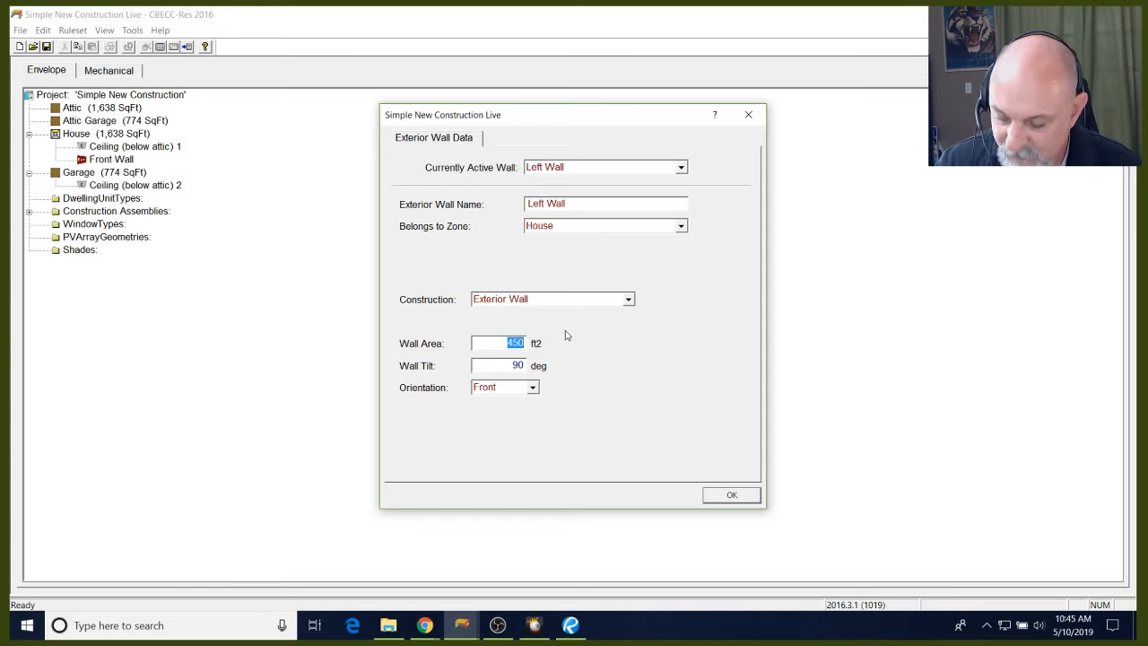
pyautogui.write('252')
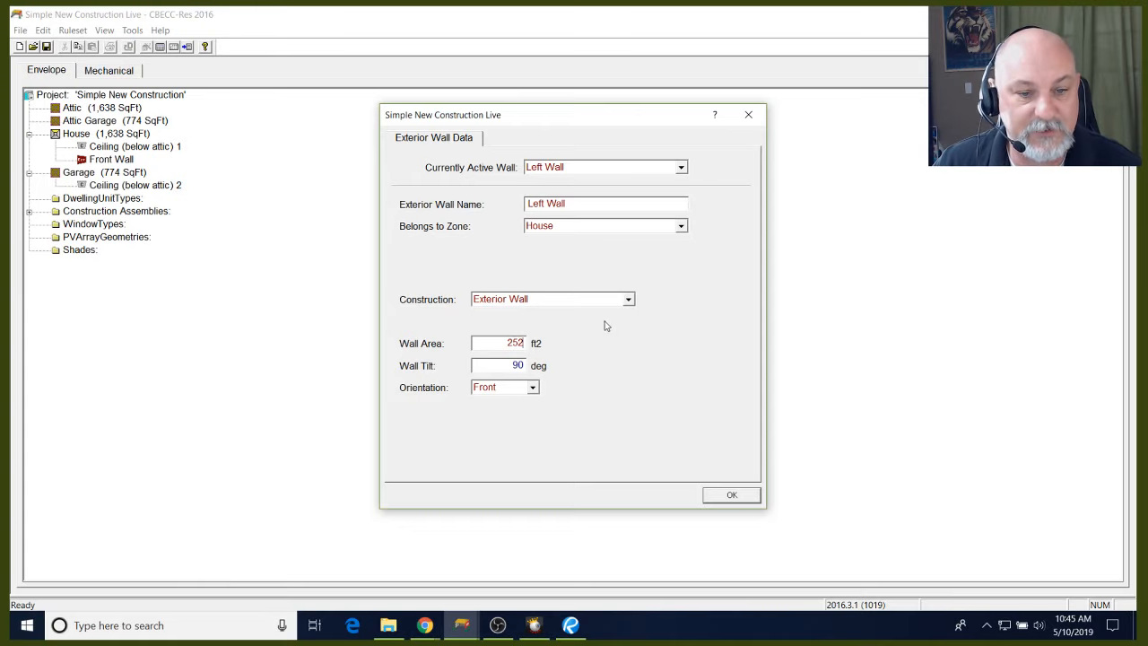
pyautogui.click(532, 387)
pyautogui.click(513, 425)
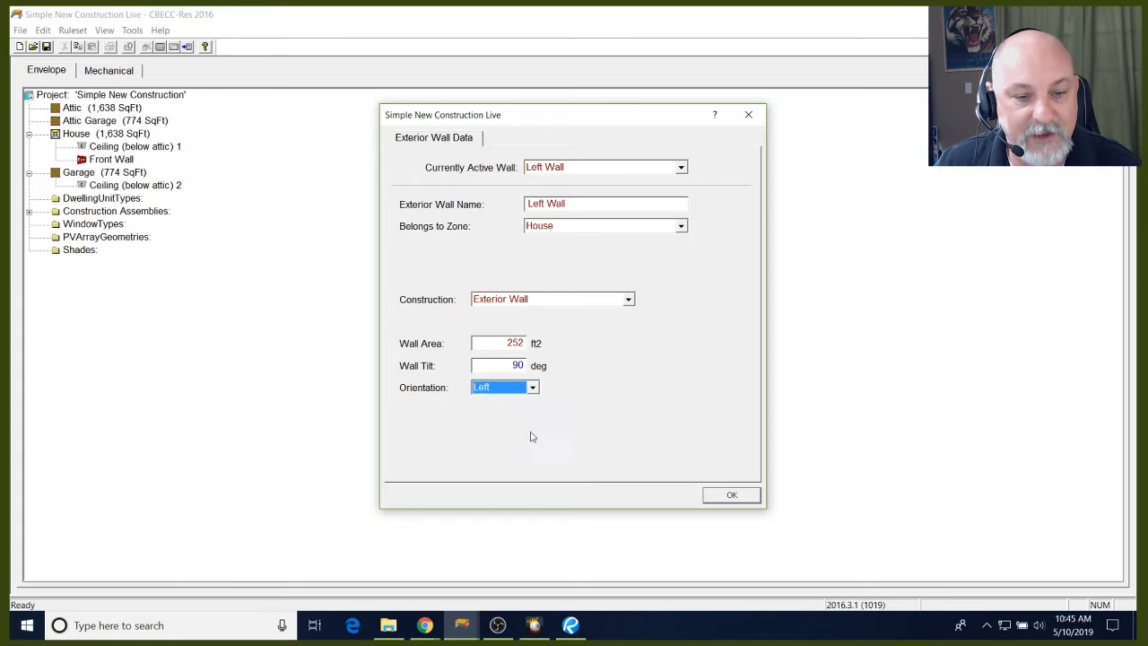
pyautogui.click(731, 494)
# Create an exterior wall named Rear Wall in the House zone, copying its data from Front Wall
pyautogui.rightClick(150, 133)
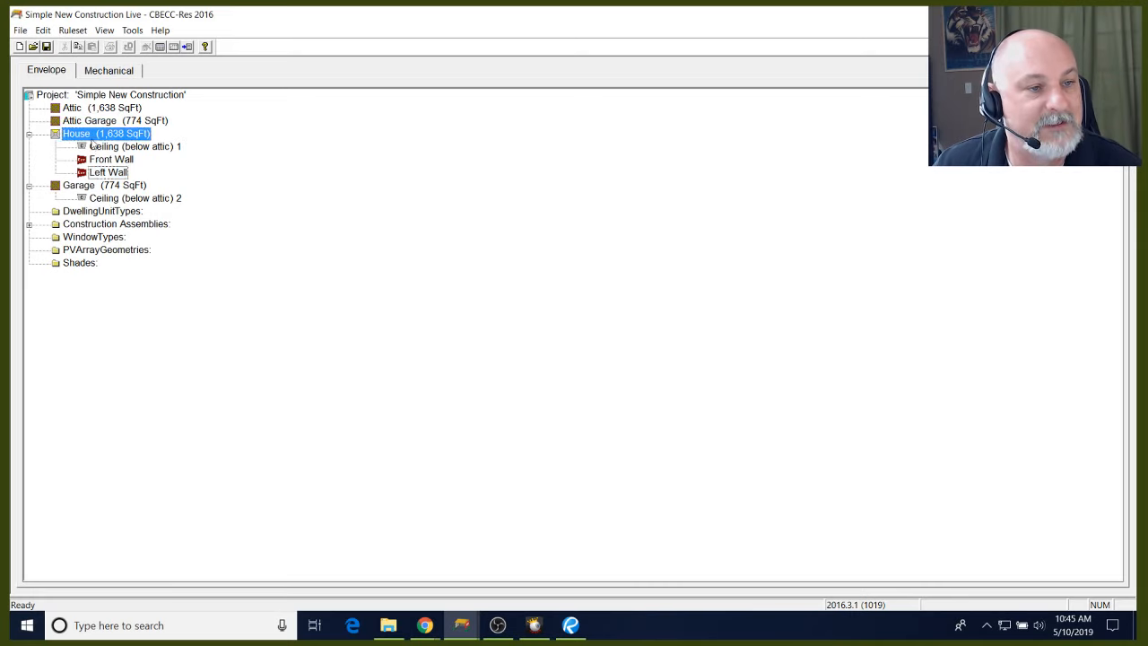
pyautogui.moveTo(176, 267)
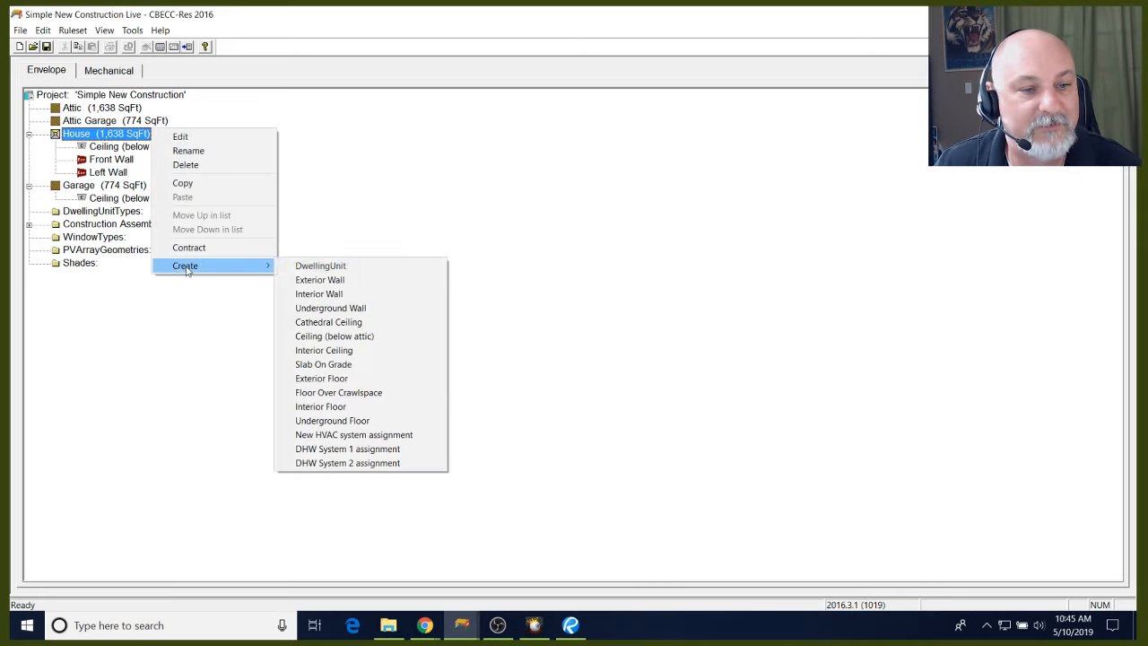
pyautogui.click(303, 278)
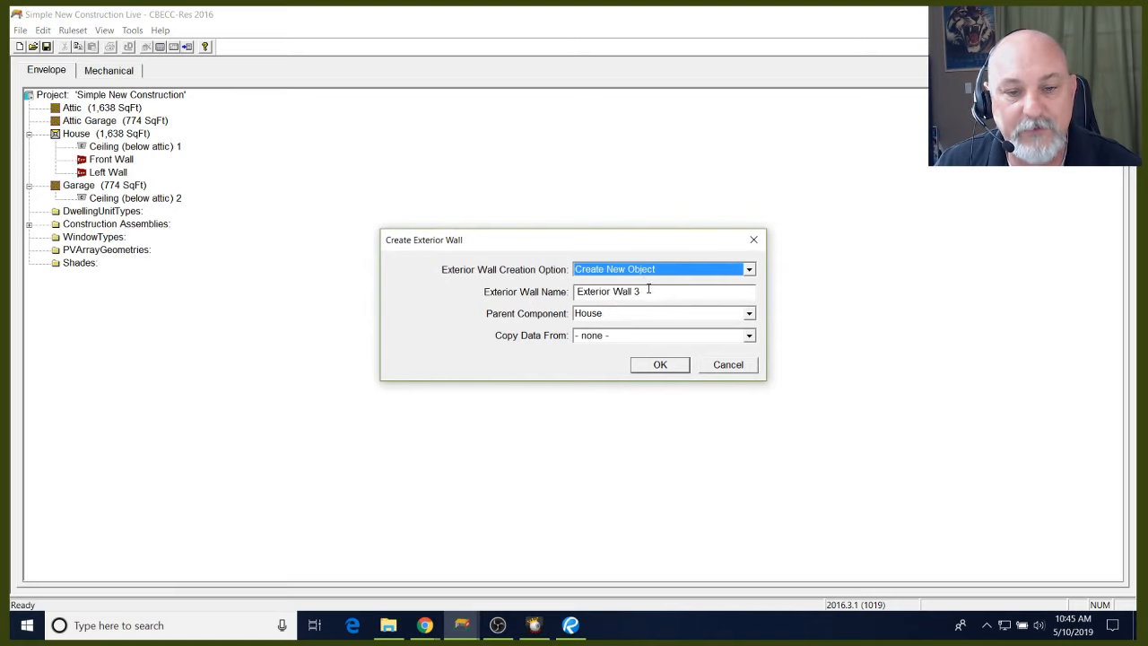
pyautogui.moveTo(648, 289); pyautogui.dragTo(522, 293)
pyautogui.write('Re')
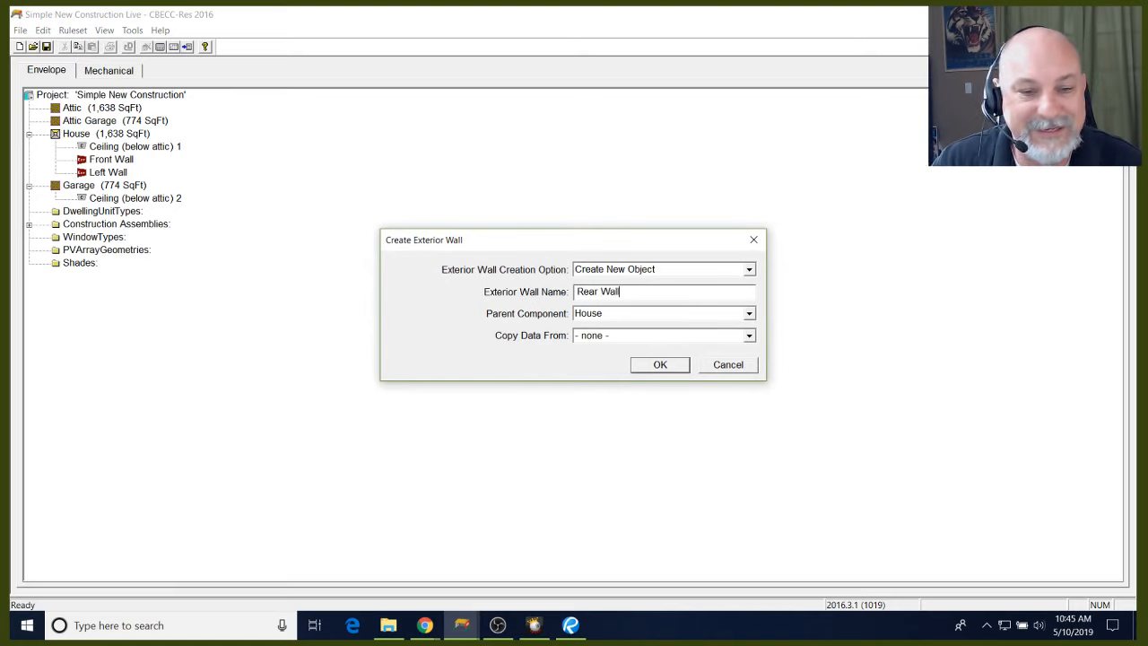
pyautogui.write('ar Wall')
pyautogui.click(606, 336)
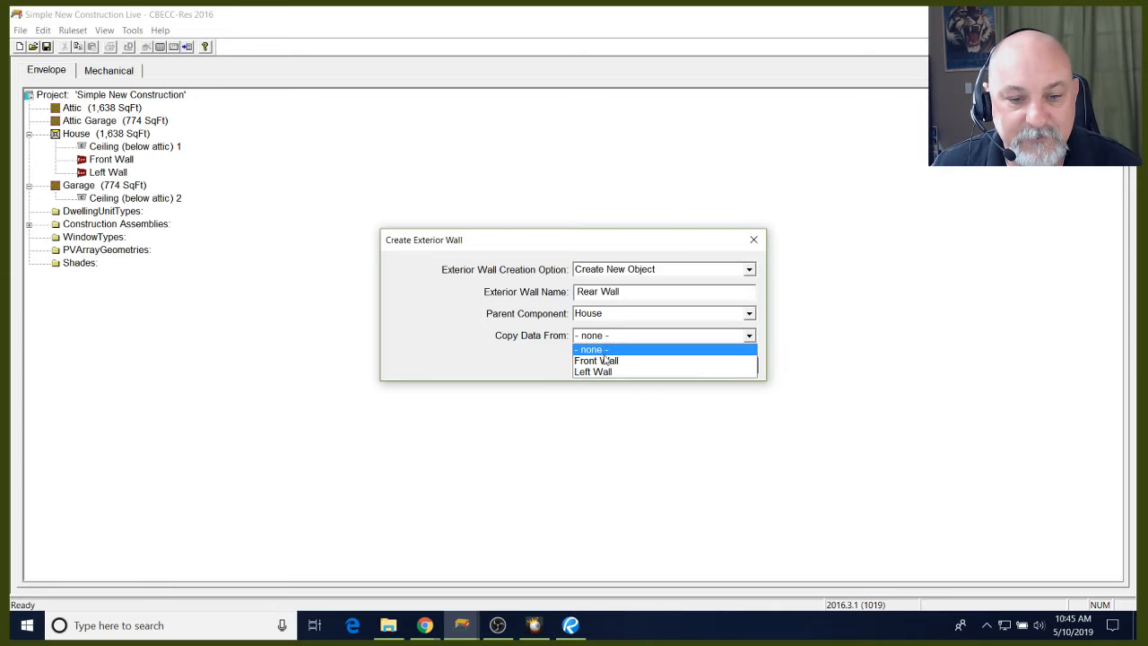
pyautogui.click(606, 360)
pyautogui.click(656, 365)
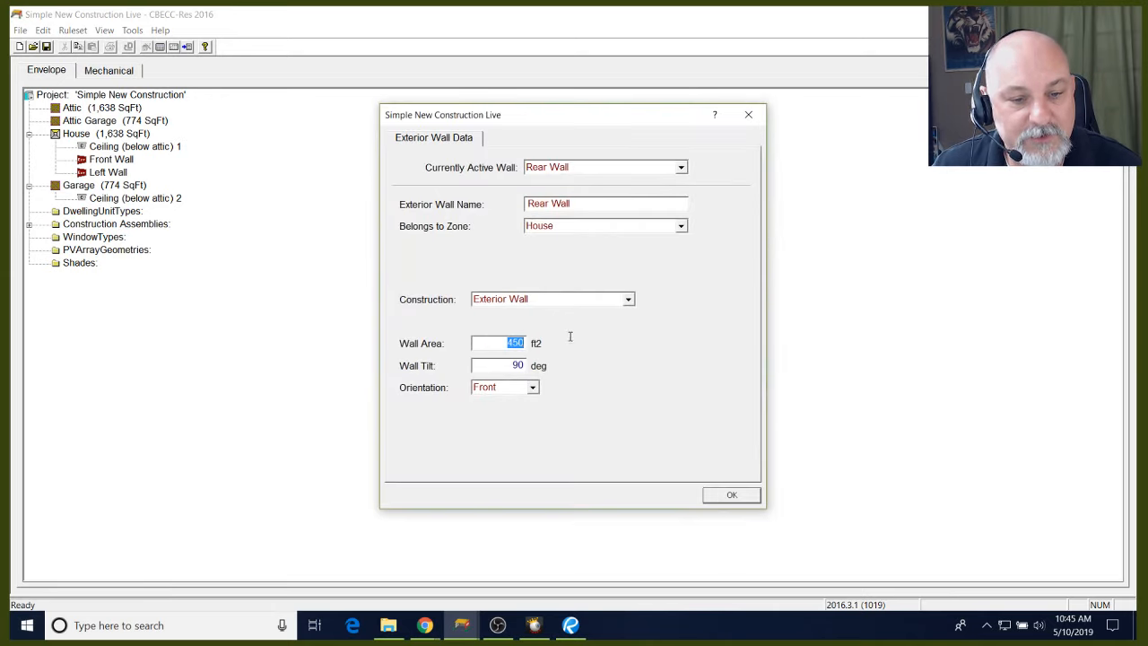
# Set the Rear Wall's area to 617 ft2 and its orientation to Back
pyautogui.write('617')
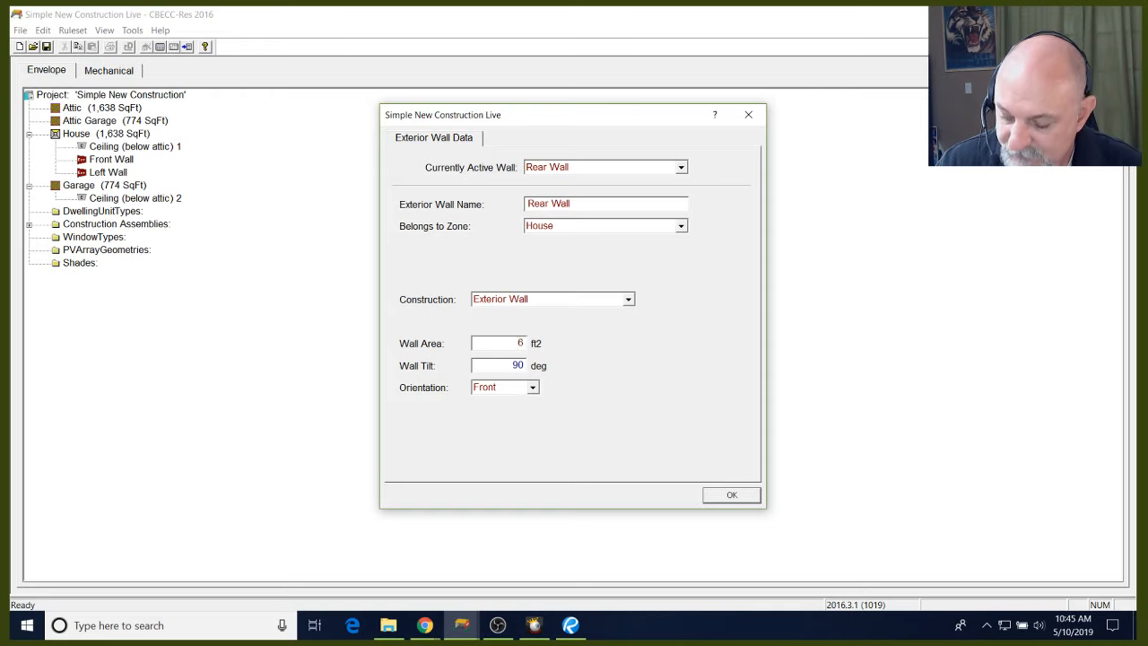
pyautogui.click(509, 388)
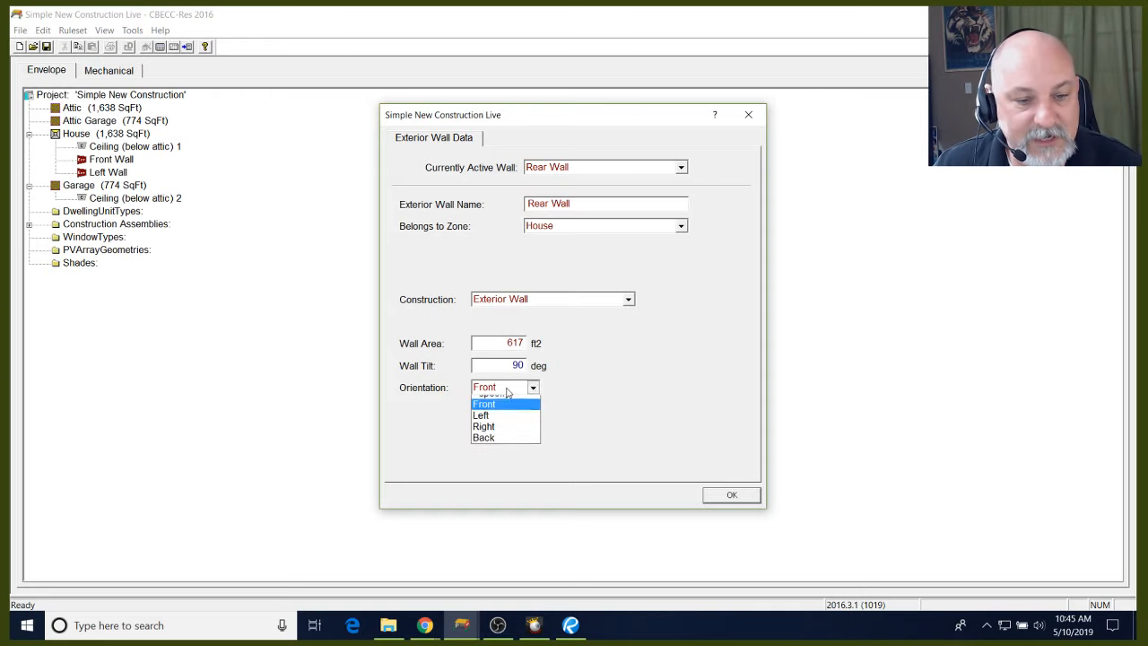
pyautogui.click(495, 446)
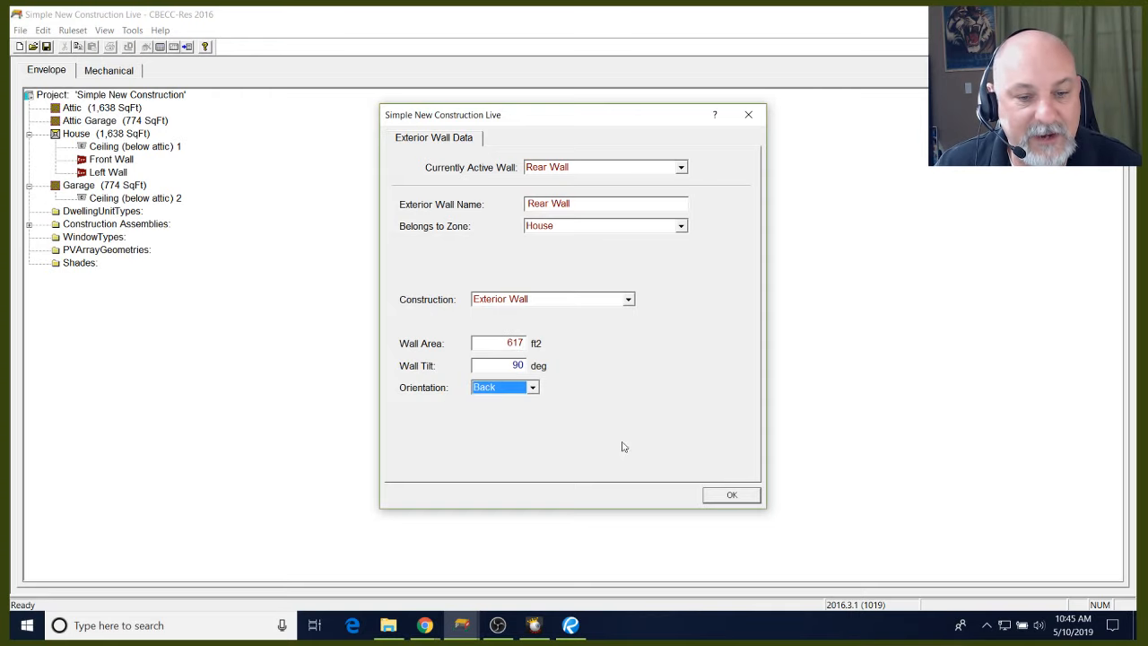
# Create an exterior wall named Right Wall in the House zone, copying its data from Front Wall
pyautogui.click(716, 493)
pyautogui.rightClick(95, 134)
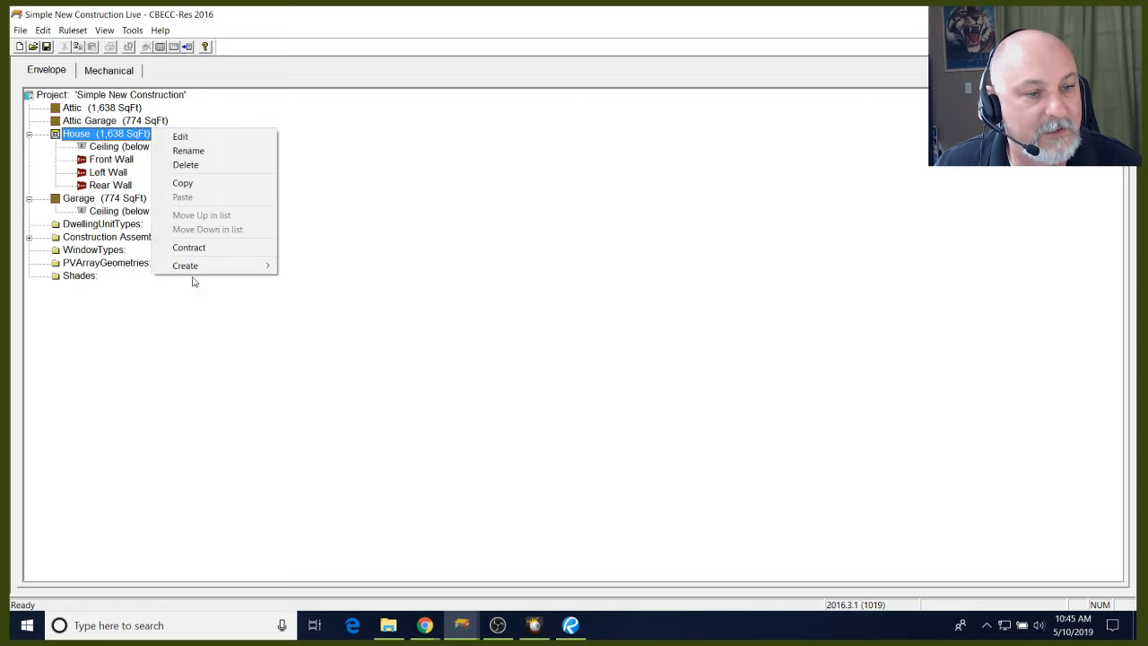
pyautogui.moveTo(216, 267)
pyautogui.click(314, 278)
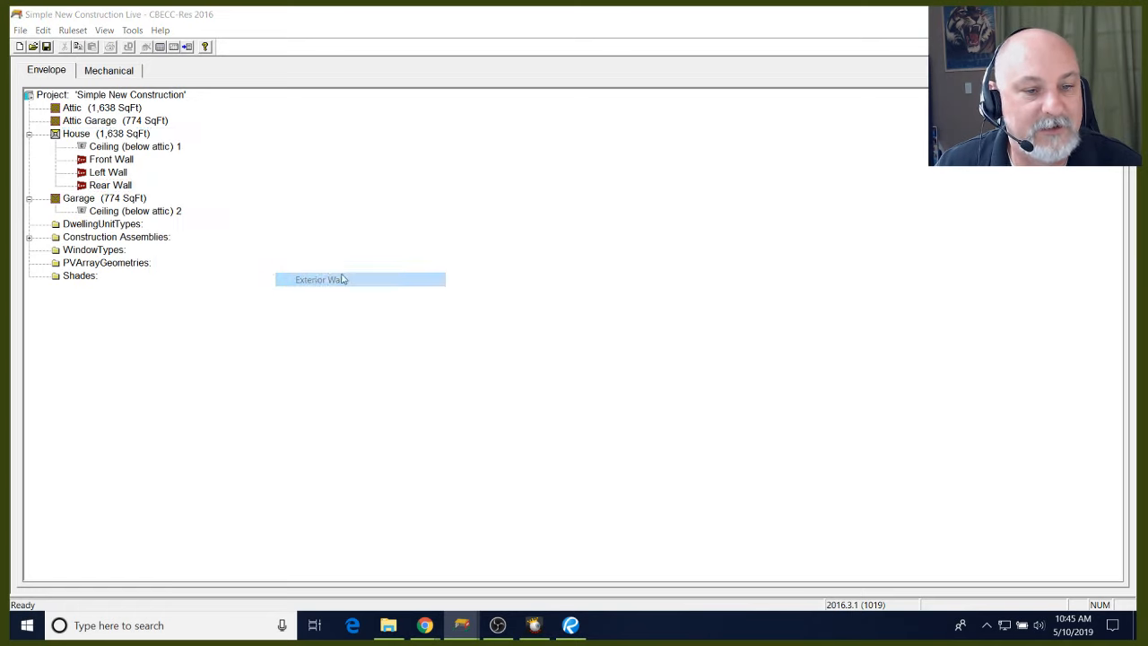
pyautogui.press('Tab')
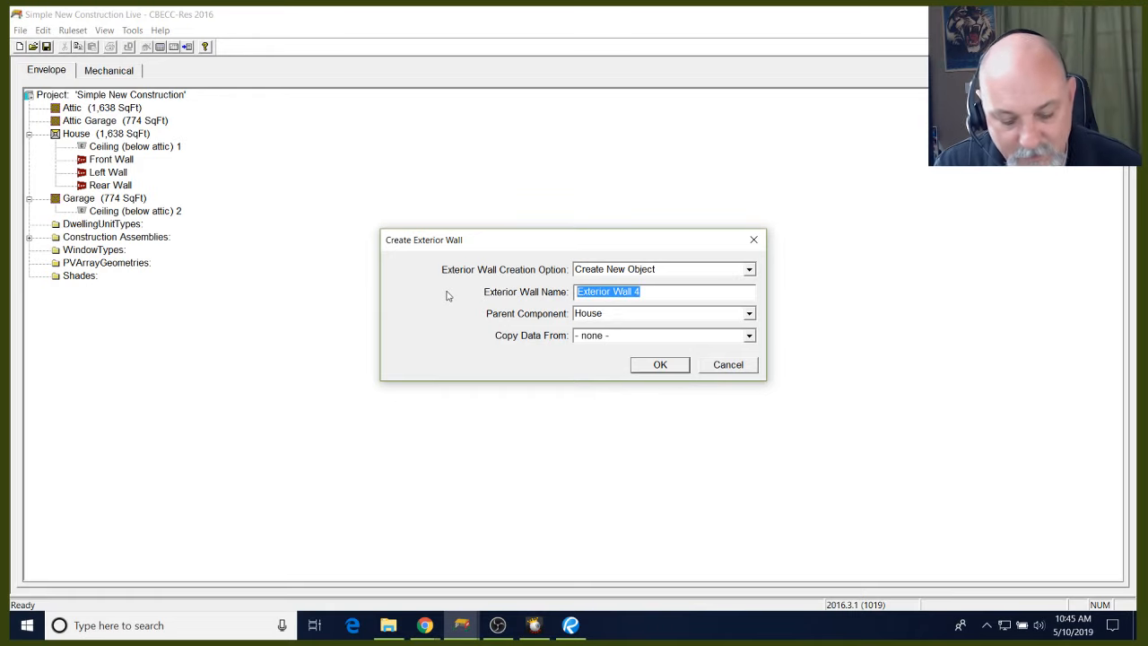
pyautogui.write('Right')
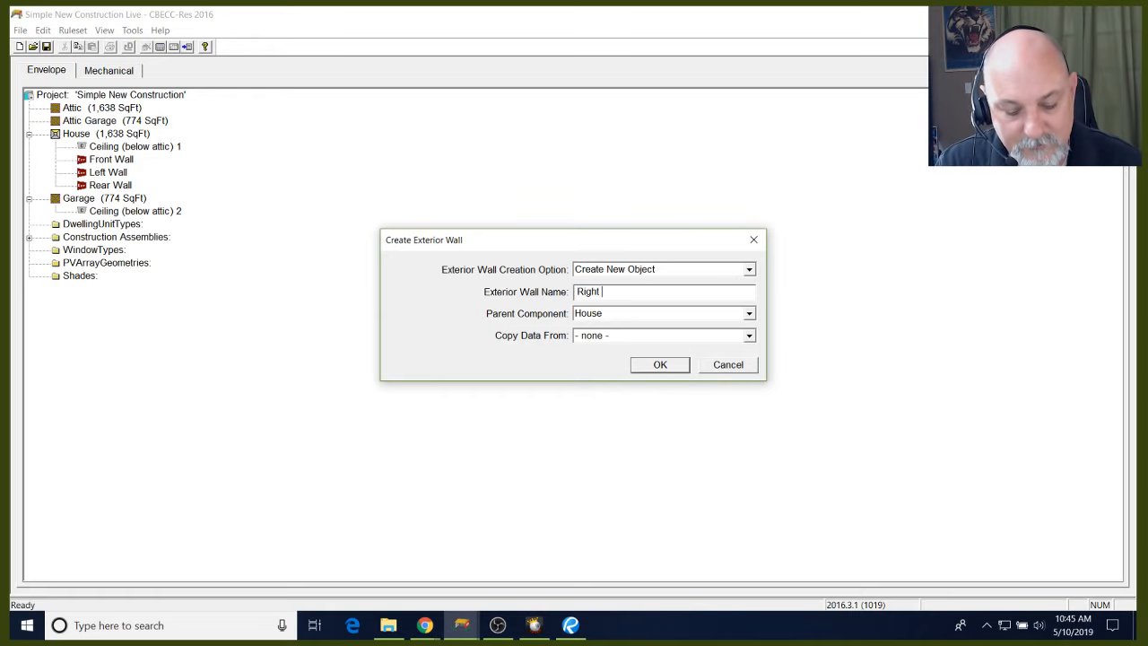
pyautogui.write(' Wall')
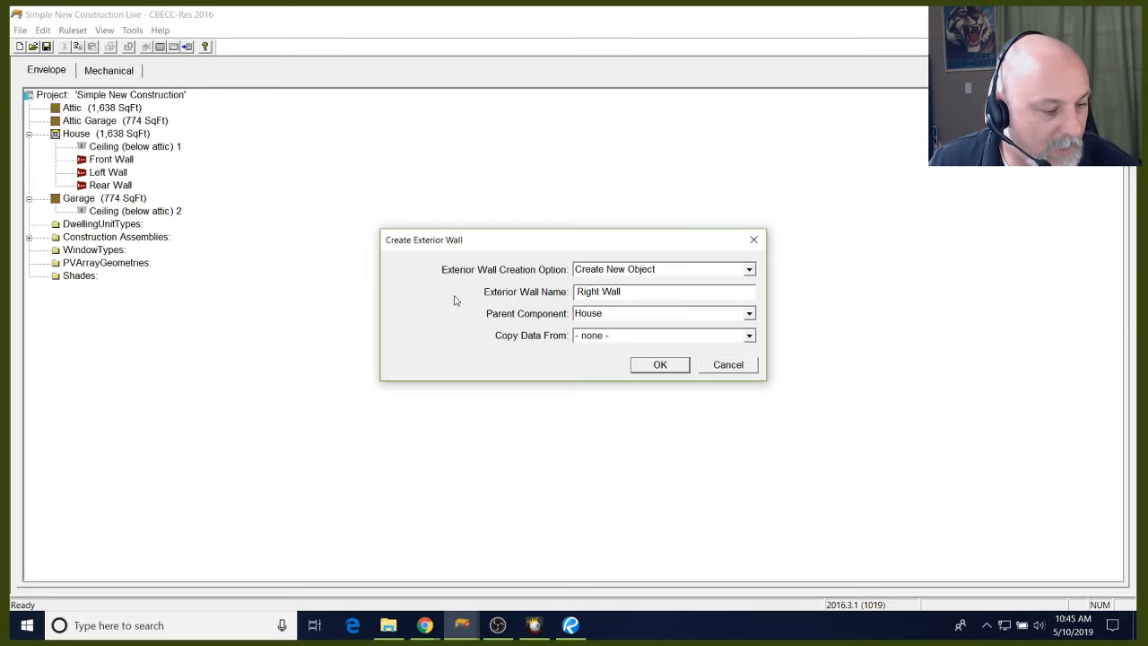
pyautogui.click(622, 339)
pyautogui.click(623, 362)
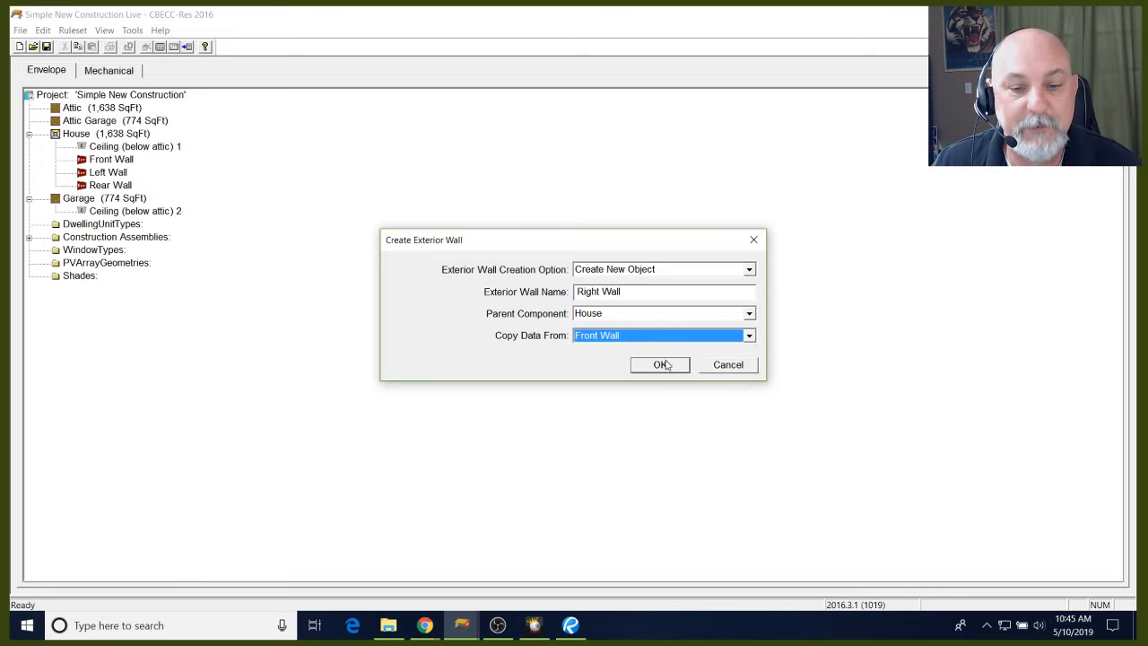
pyautogui.click(665, 365)
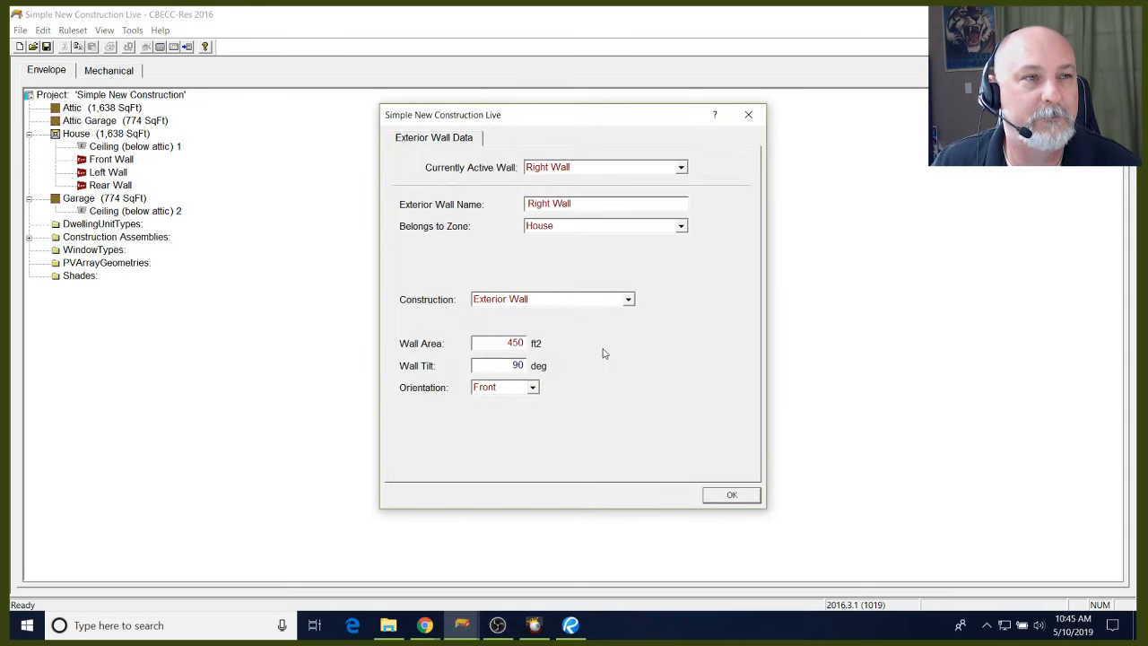
# Set the Right Wall's area to 189 ft2 and its orientation to Right
pyautogui.doubleClick(515, 342)
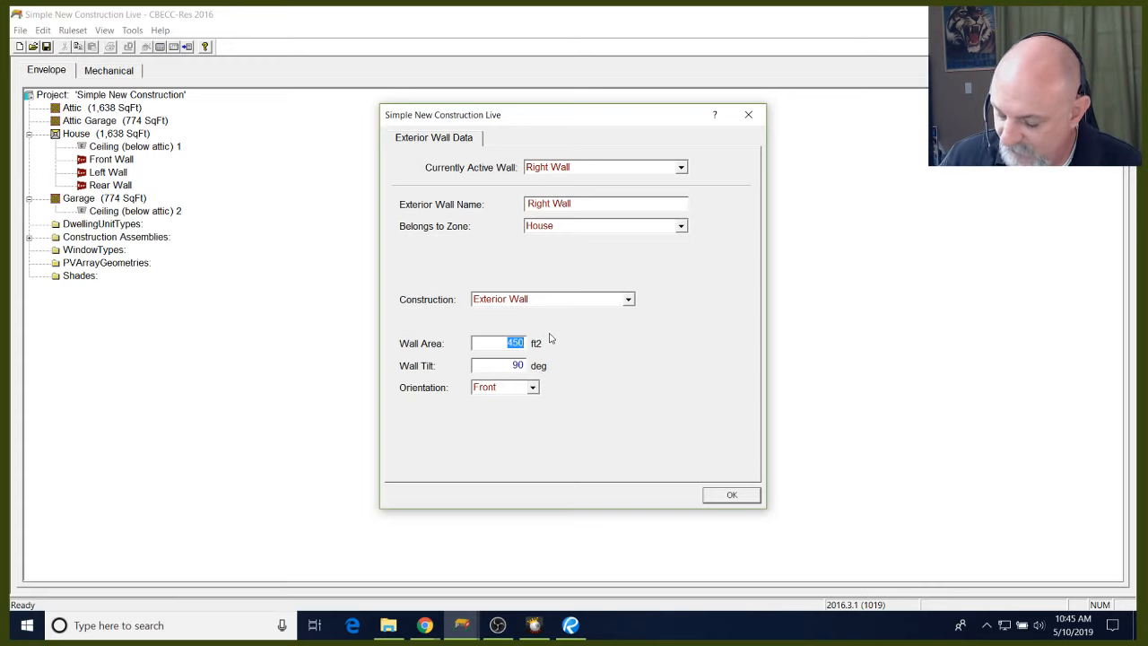
pyautogui.write('189')
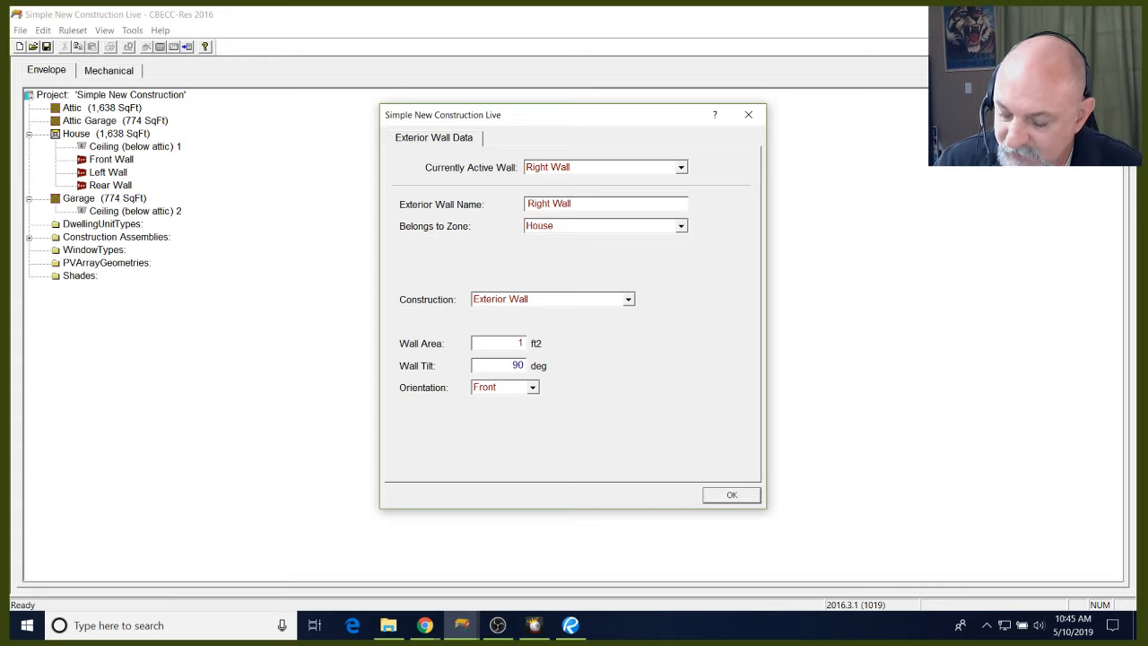
pyautogui.click(527, 390)
pyautogui.click(501, 435)
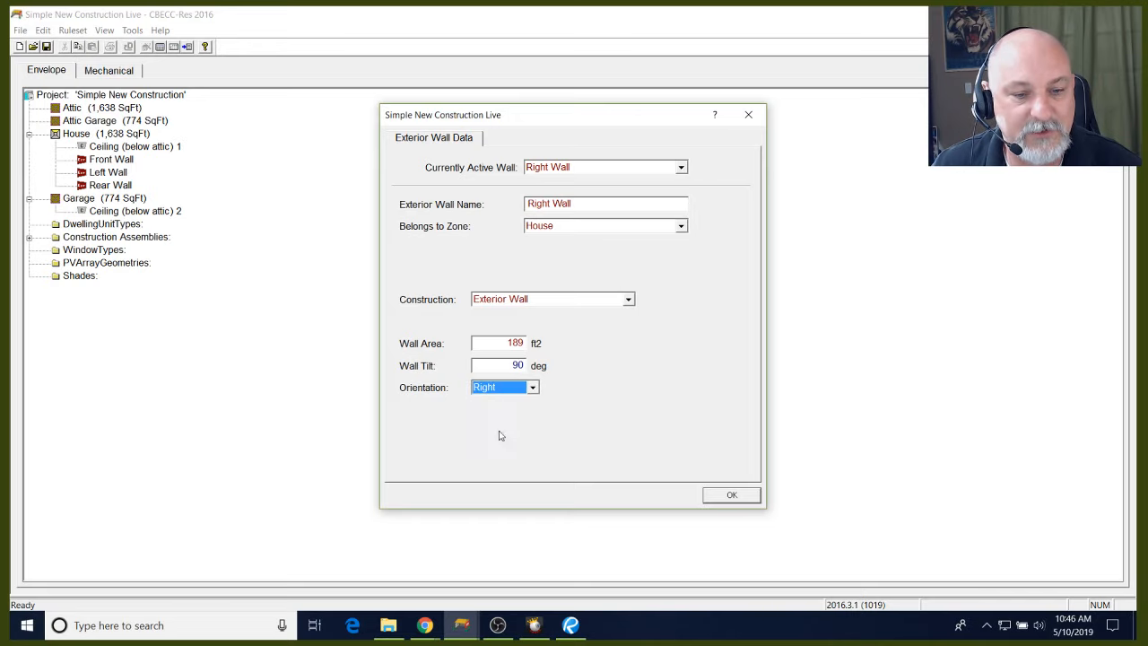
pyautogui.click(726, 495)
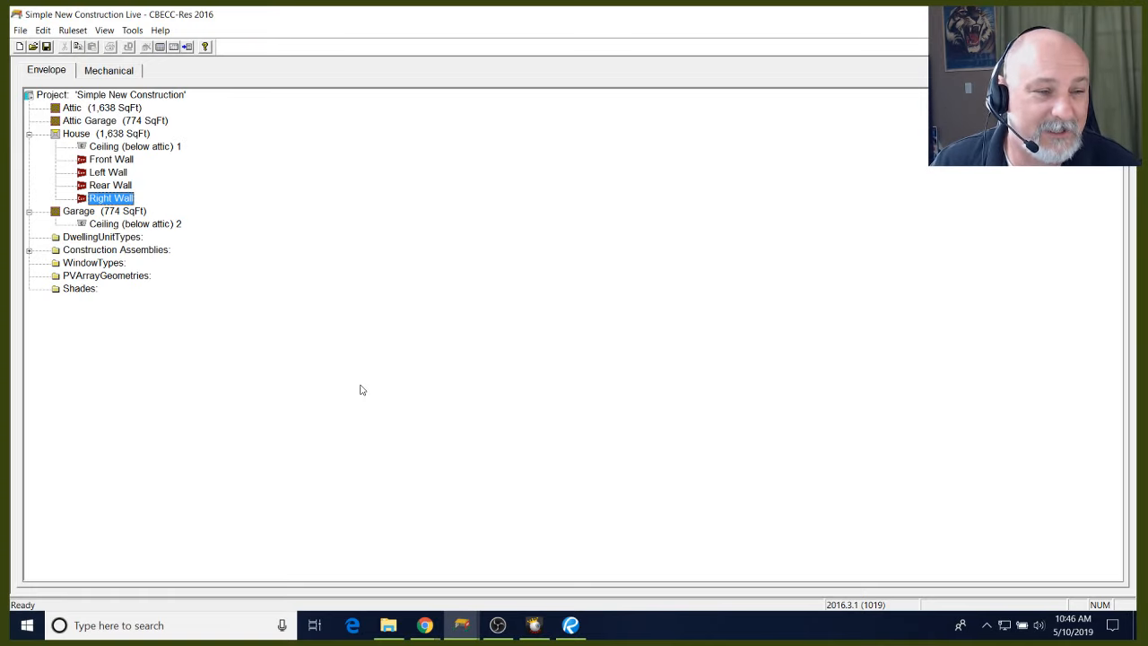
# Create an exterior wall named Garage Front Wall in the Garage zone without copied data, with an area of 266 ft2
pyautogui.click(116, 211)
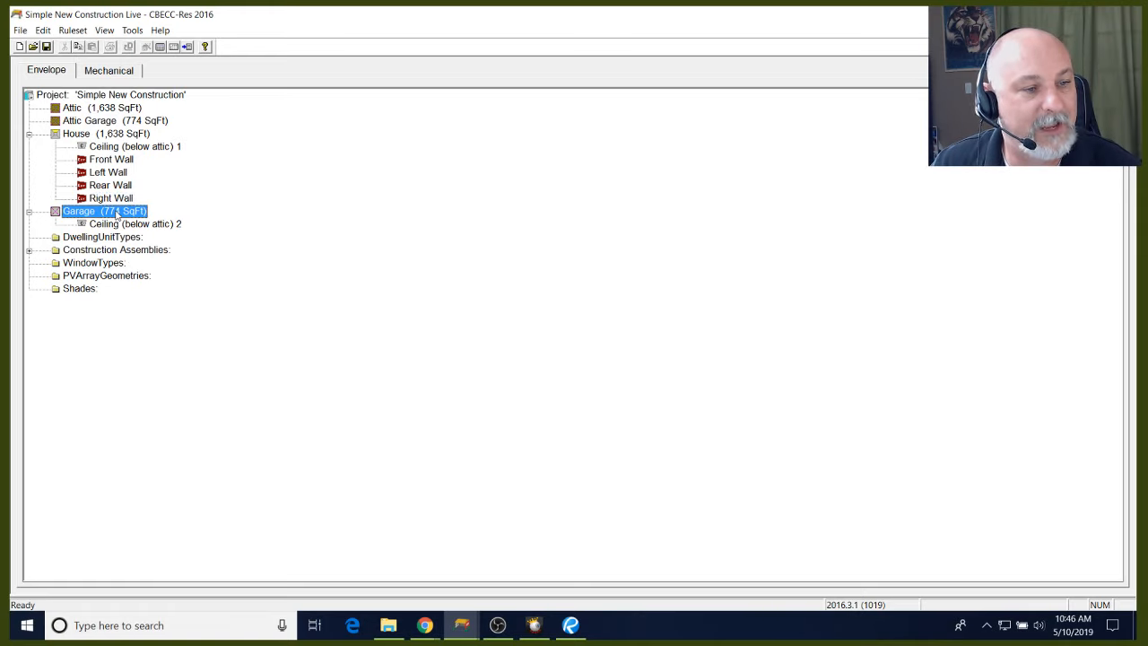
pyautogui.rightClick(116, 215)
pyautogui.moveTo(231, 343)
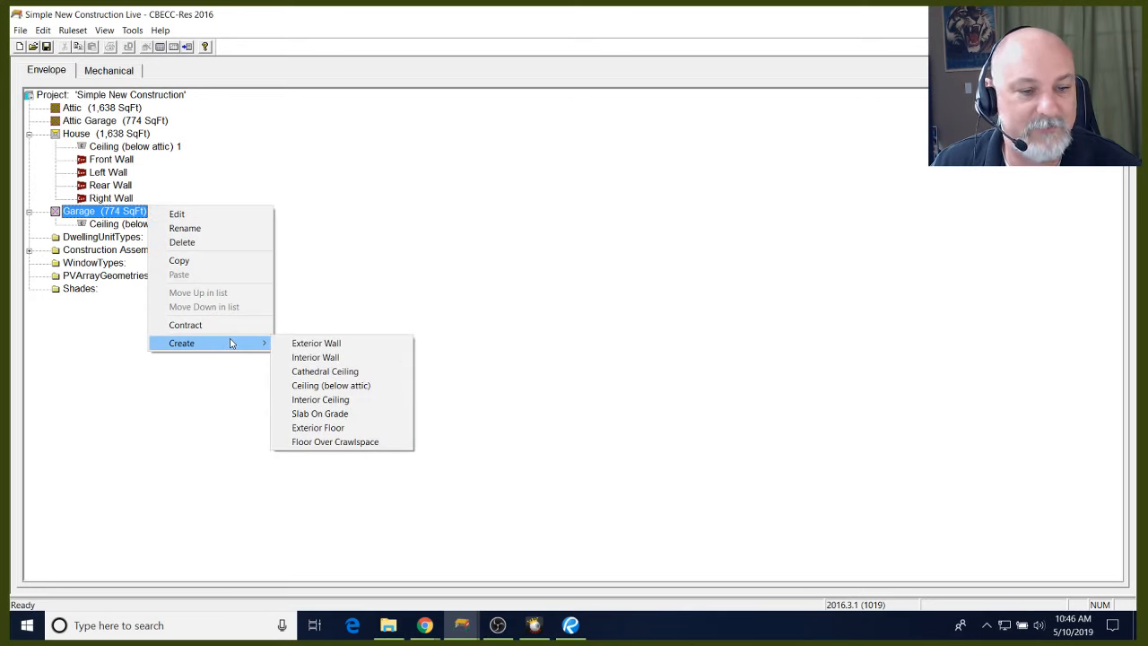
pyautogui.click(300, 346)
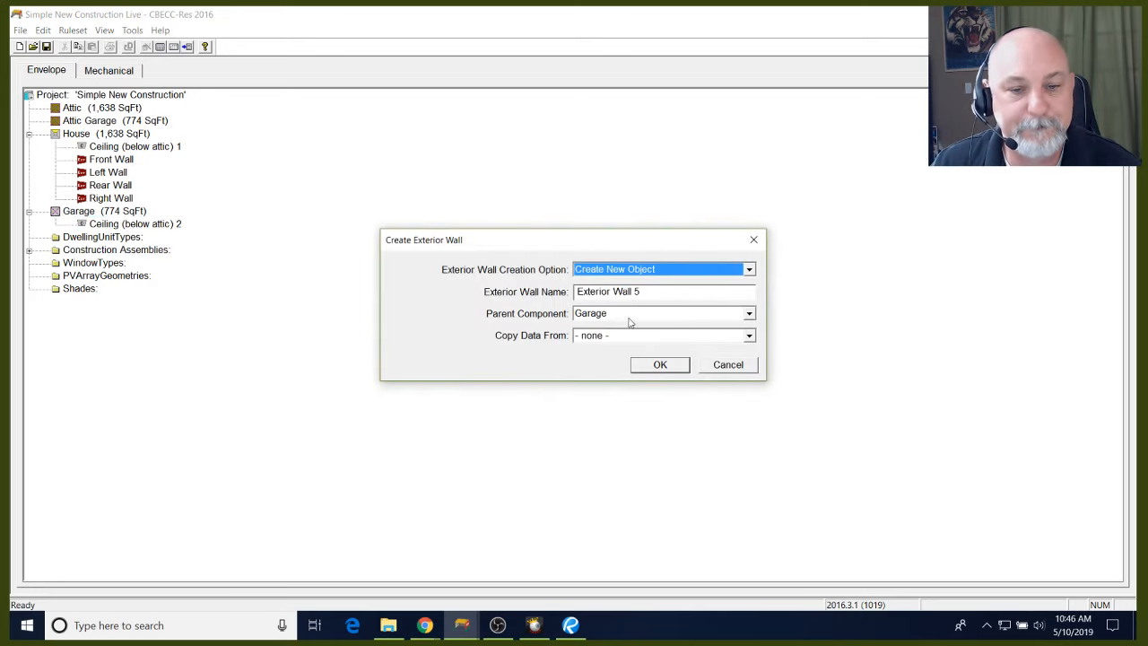
pyautogui.moveTo(657, 293); pyautogui.dragTo(489, 311)
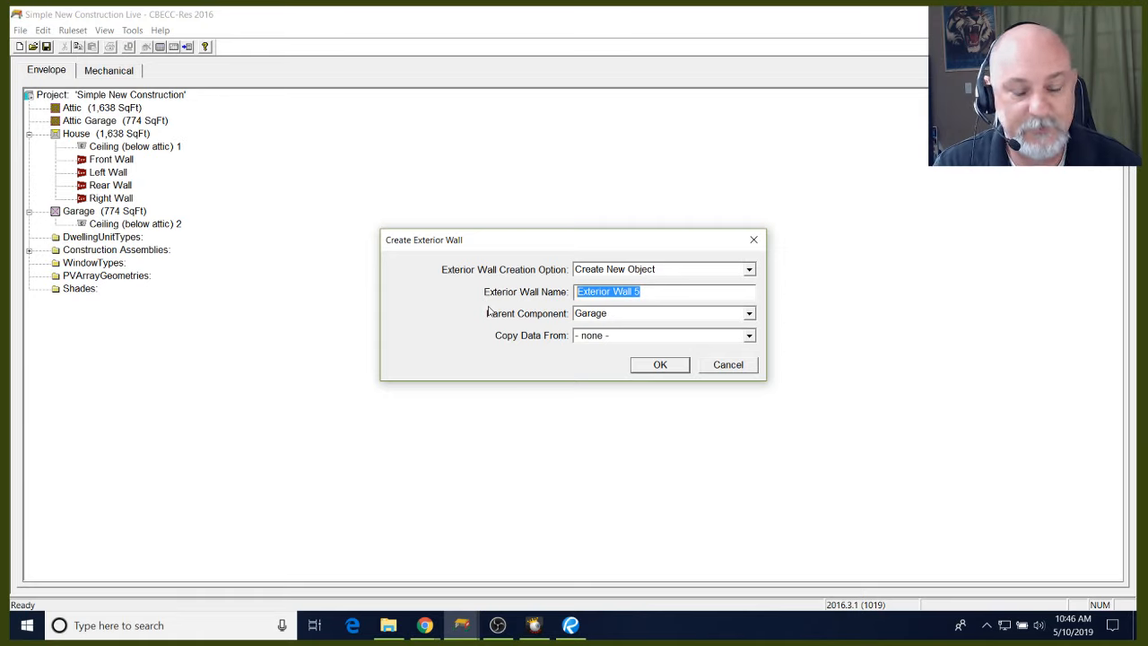
pyautogui.write('Garage')
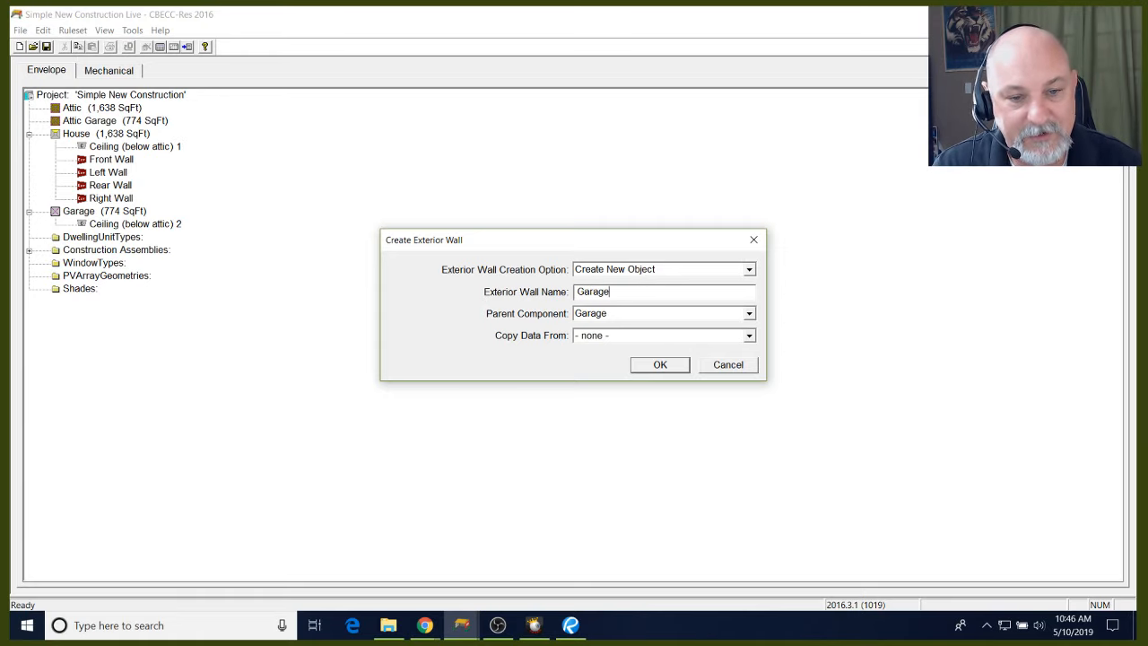
pyautogui.write(' Fron')
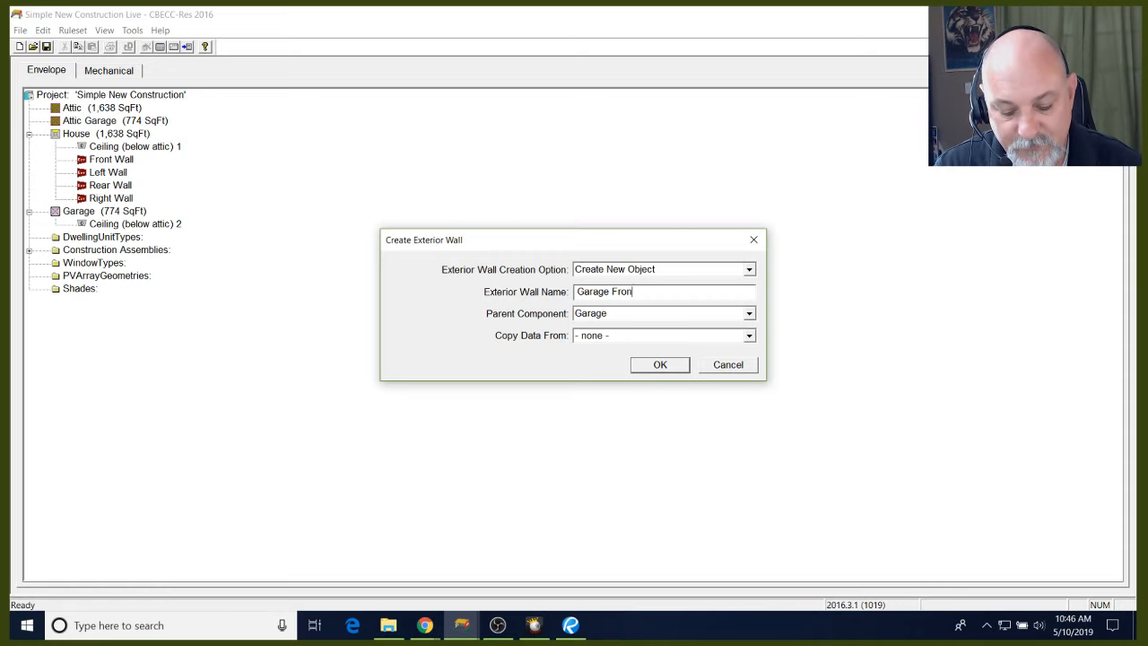
pyautogui.write('t Wall')
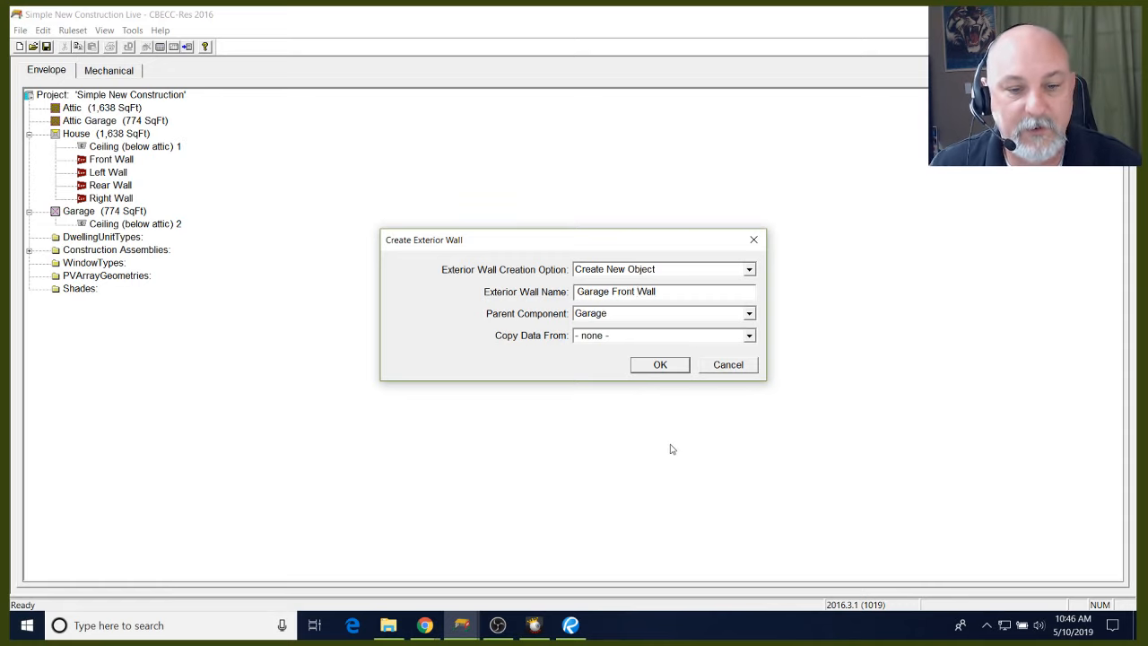
pyautogui.click(633, 339)
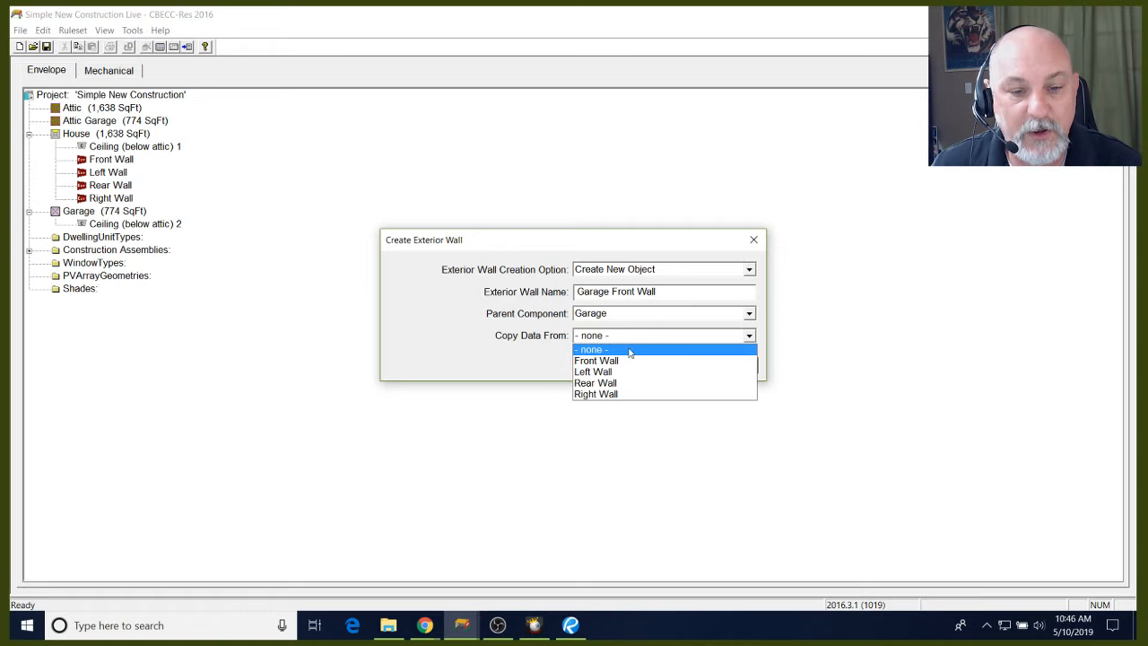
pyautogui.click(631, 350)
pyautogui.click(660, 364)
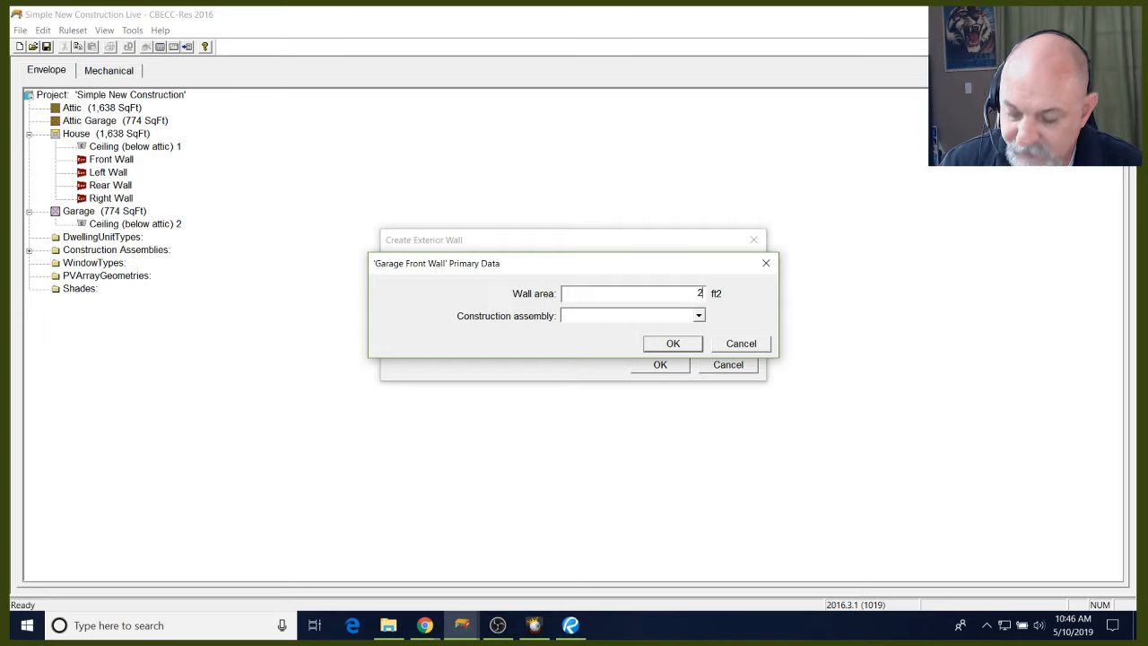
pyautogui.write('66')
# Create a construction assembly named Garage Wall for the Garage Front Wall, copying its data from Exterior Wall
pyautogui.click(696, 314)
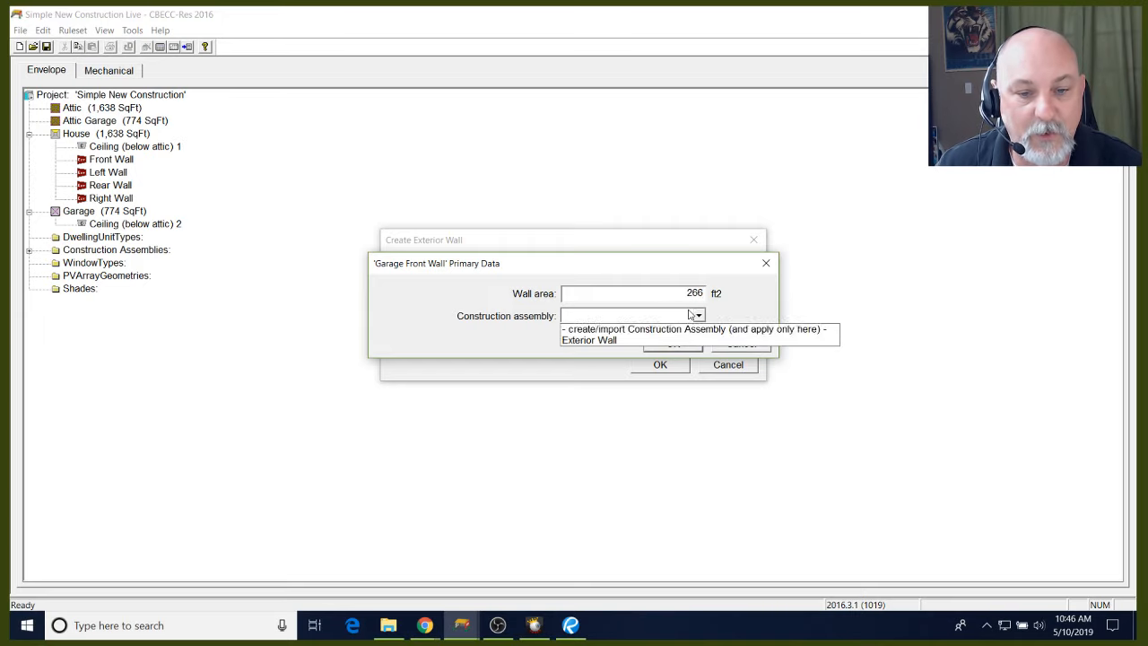
pyautogui.click(661, 329)
pyautogui.press('Tab')
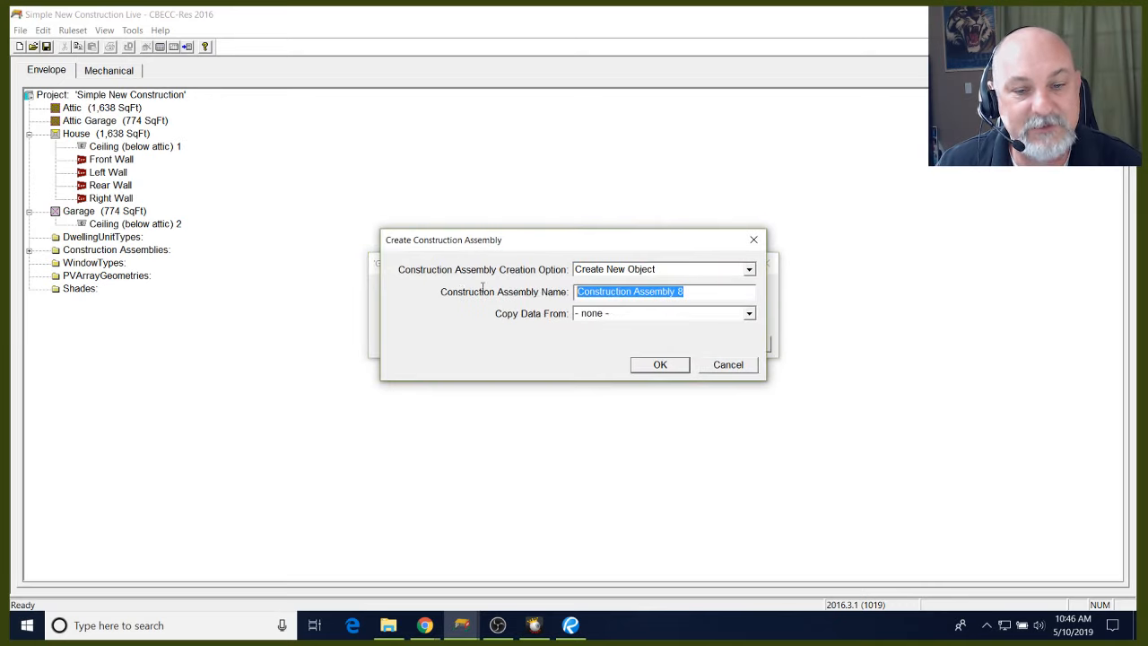
pyautogui.write('Ge')
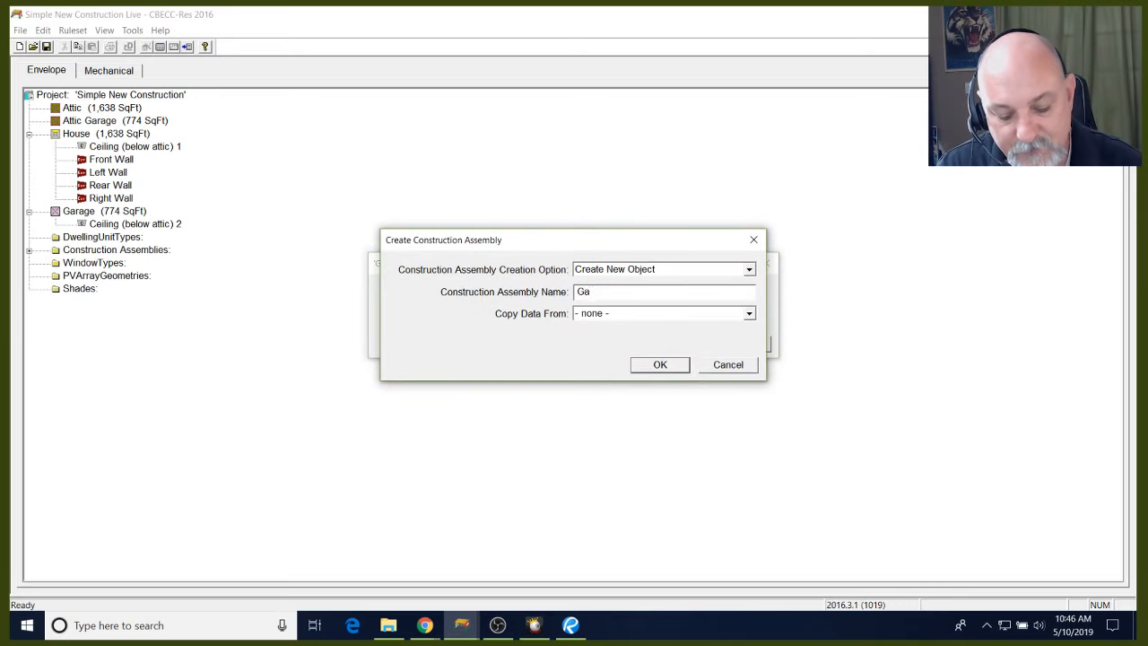
pyautogui.write('rage W')
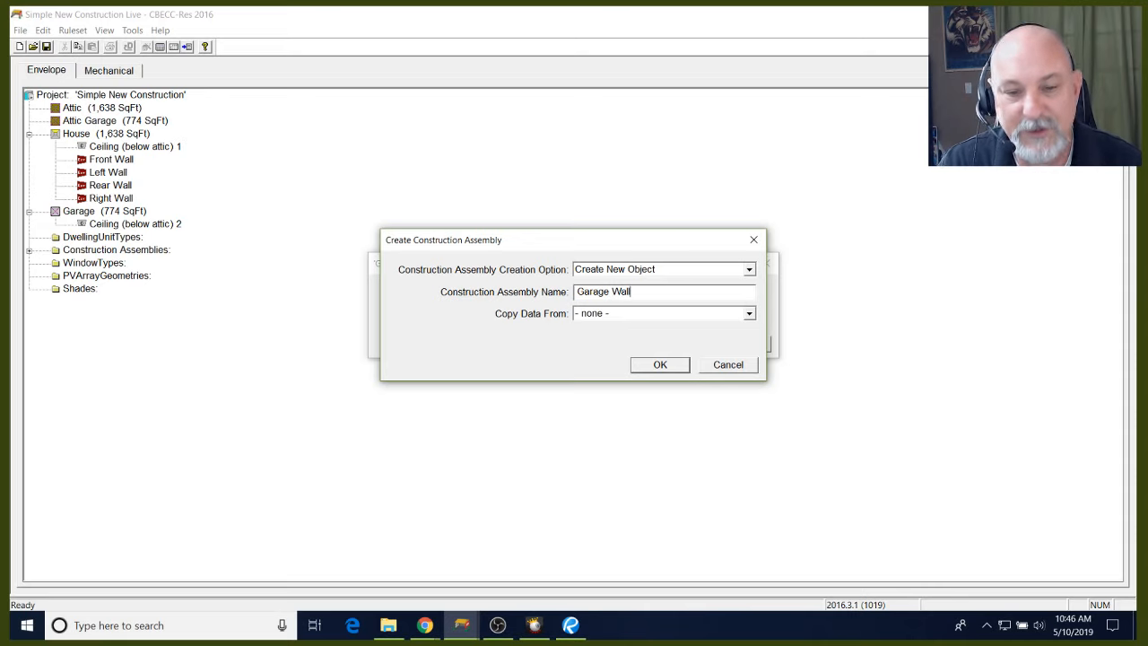
pyautogui.write('all')
pyautogui.click(606, 315)
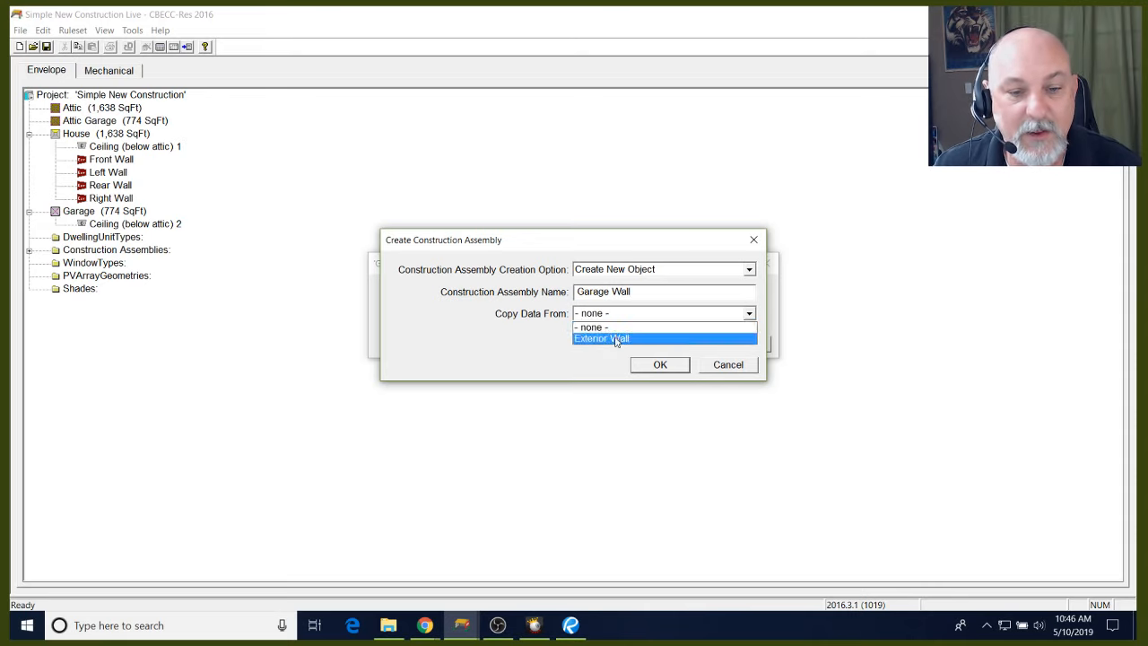
pyautogui.click(615, 339)
pyautogui.click(669, 364)
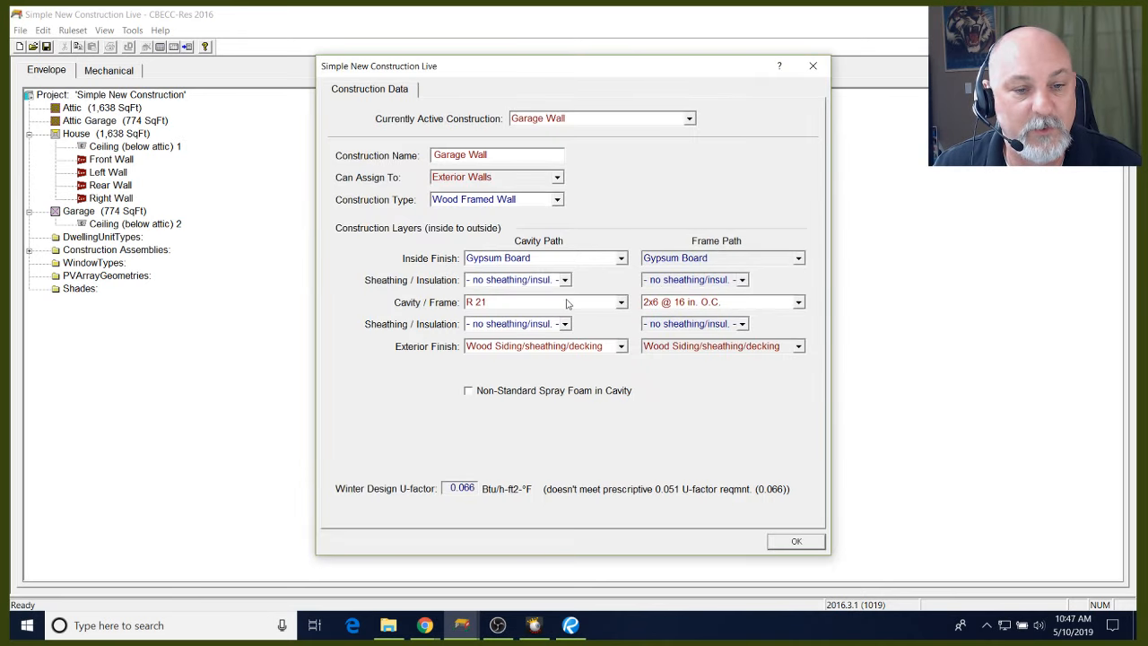
# Set the Garage Wall construction's cavity path to no insulation (vertical)
pyautogui.click(566, 304)
pyautogui.scroll(5, 563, 350)
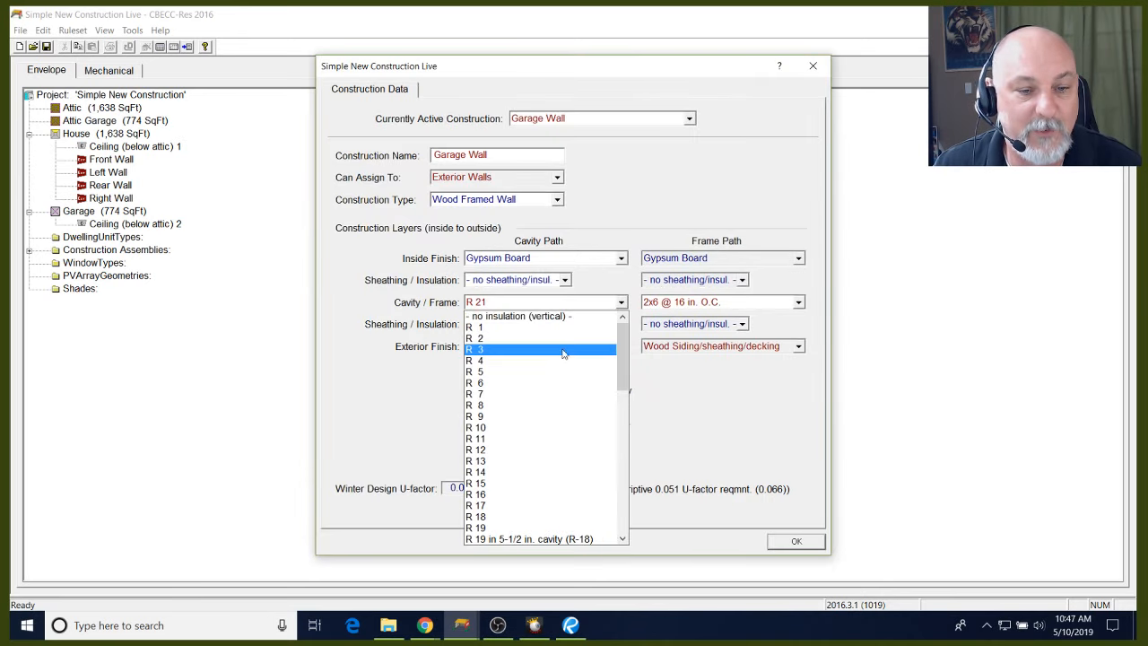
pyautogui.click(548, 318)
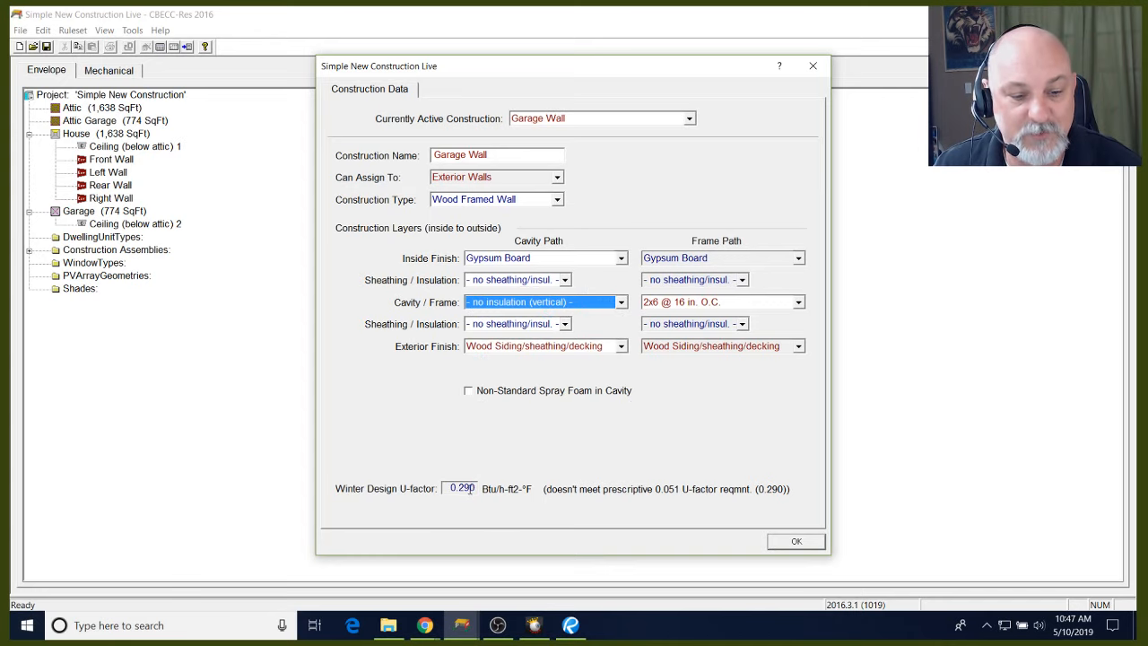
pyautogui.click(796, 541)
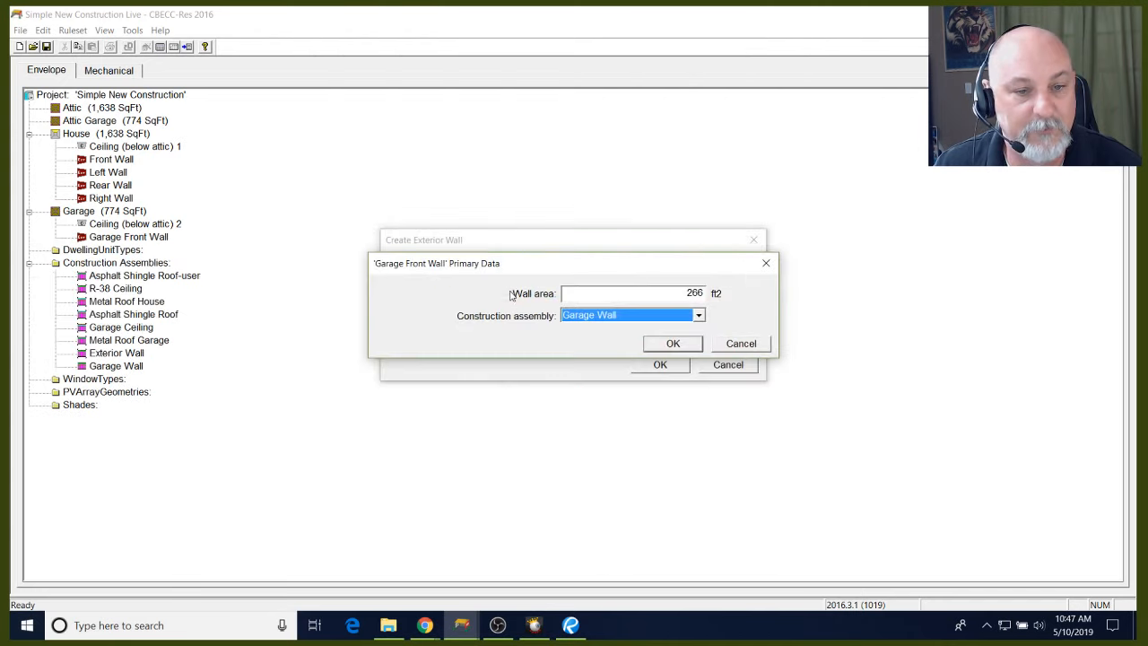
# Accept the Garage Front Wall's primary data and set its orientation to Front
pyautogui.click(673, 343)
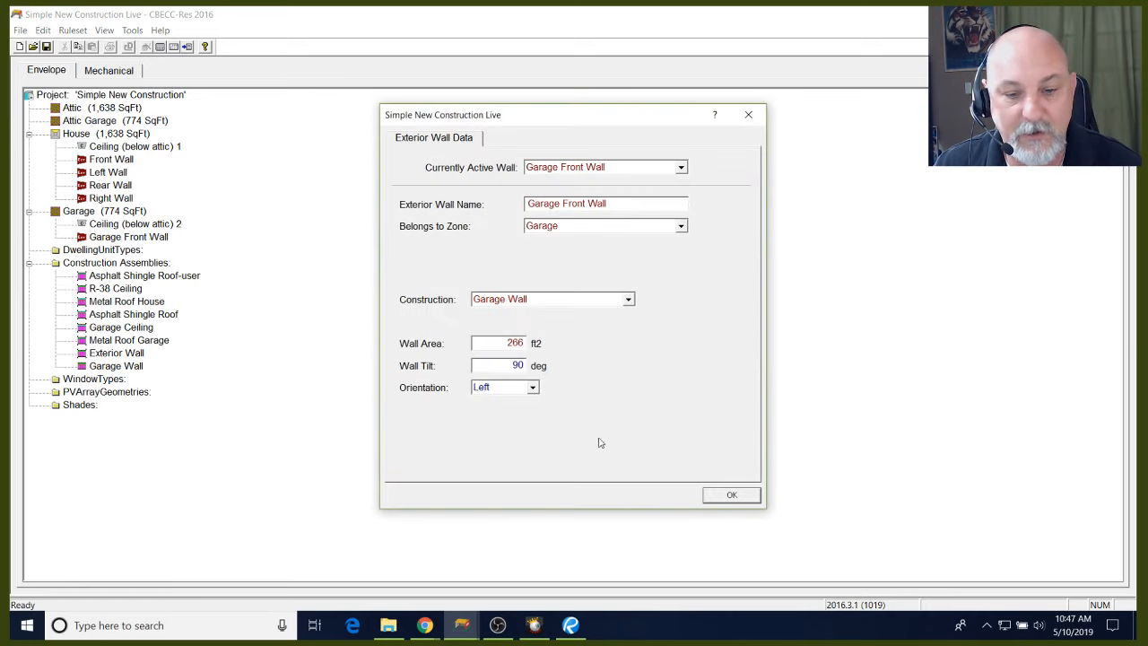
pyautogui.click(532, 387)
pyautogui.click(516, 410)
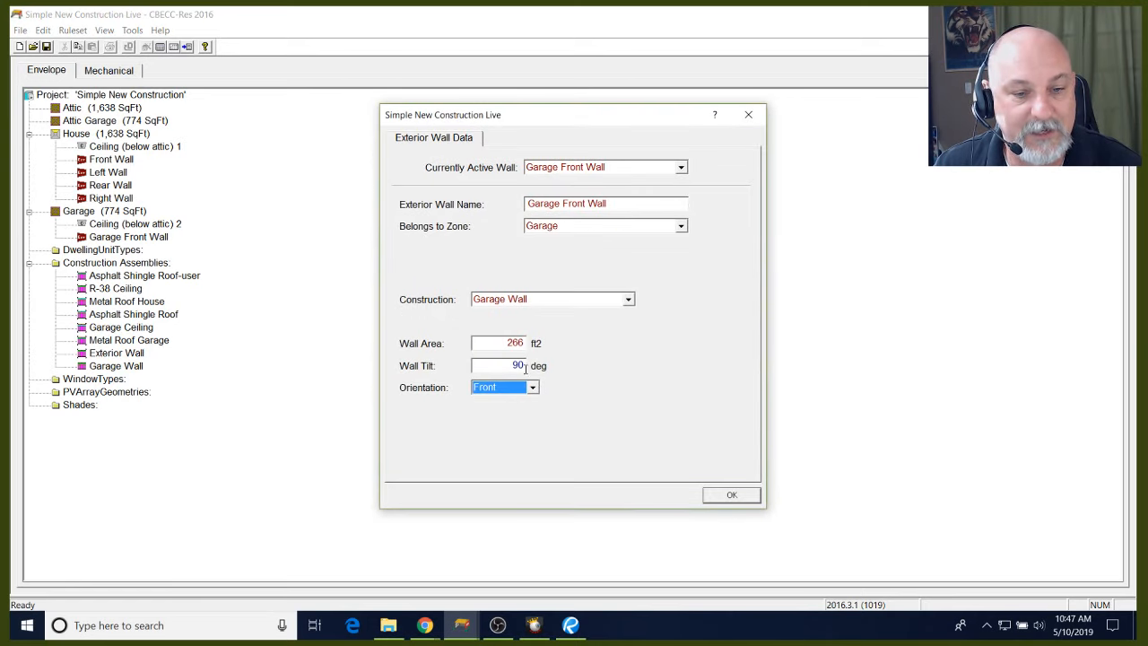
pyautogui.click(710, 496)
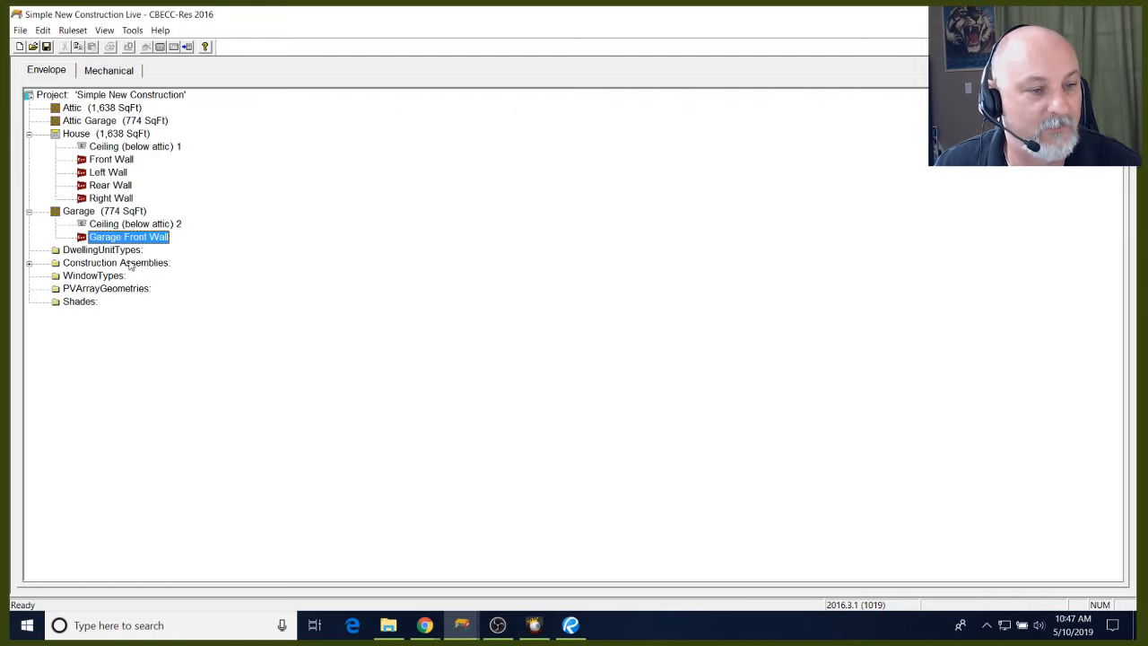
# Create an exterior wall named Garage Left Wall in the Garage zone, copying its data from Garage Front Wall
pyautogui.rightClick(106, 213)
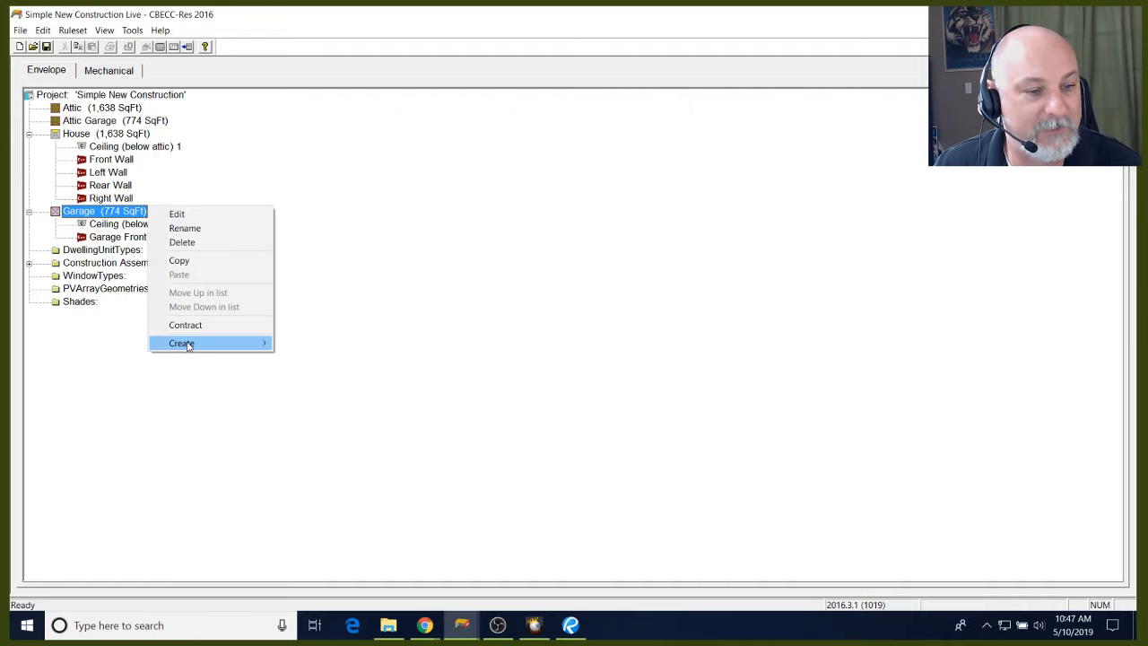
pyautogui.moveTo(188, 346)
pyautogui.click(347, 343)
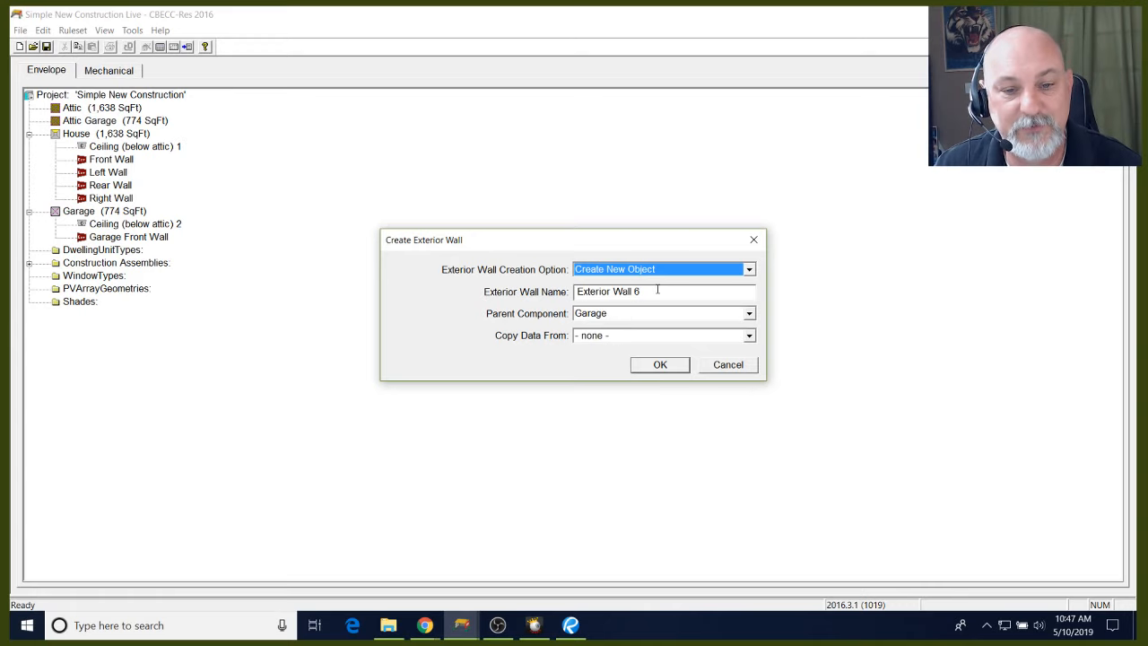
pyautogui.press('Tab')
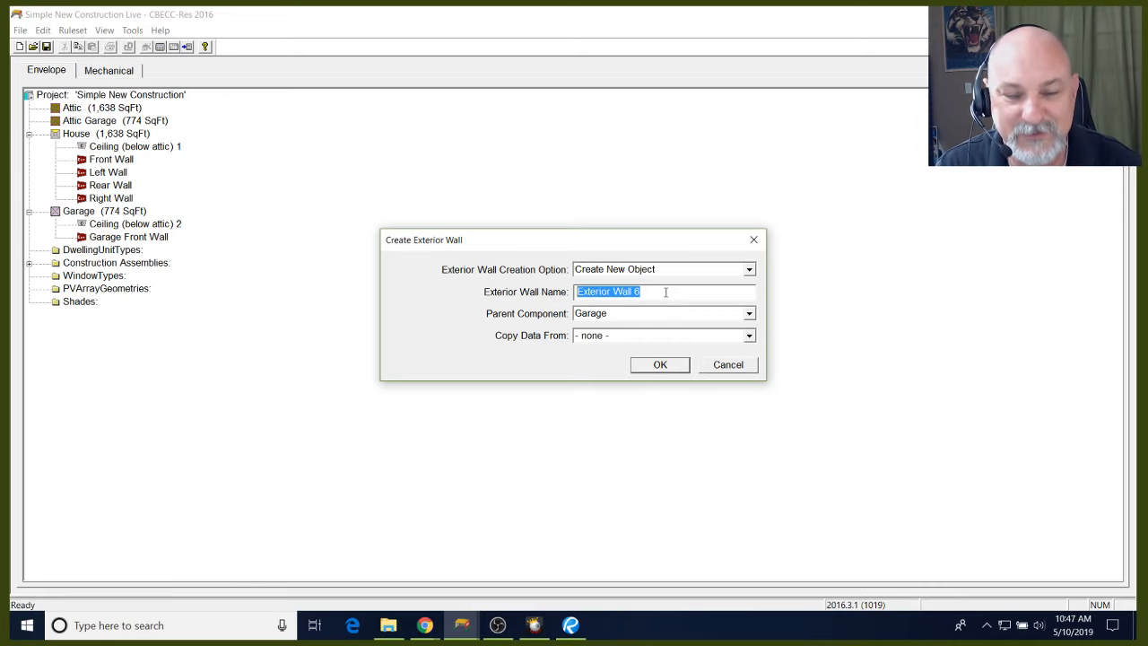
pyautogui.write('Ga')
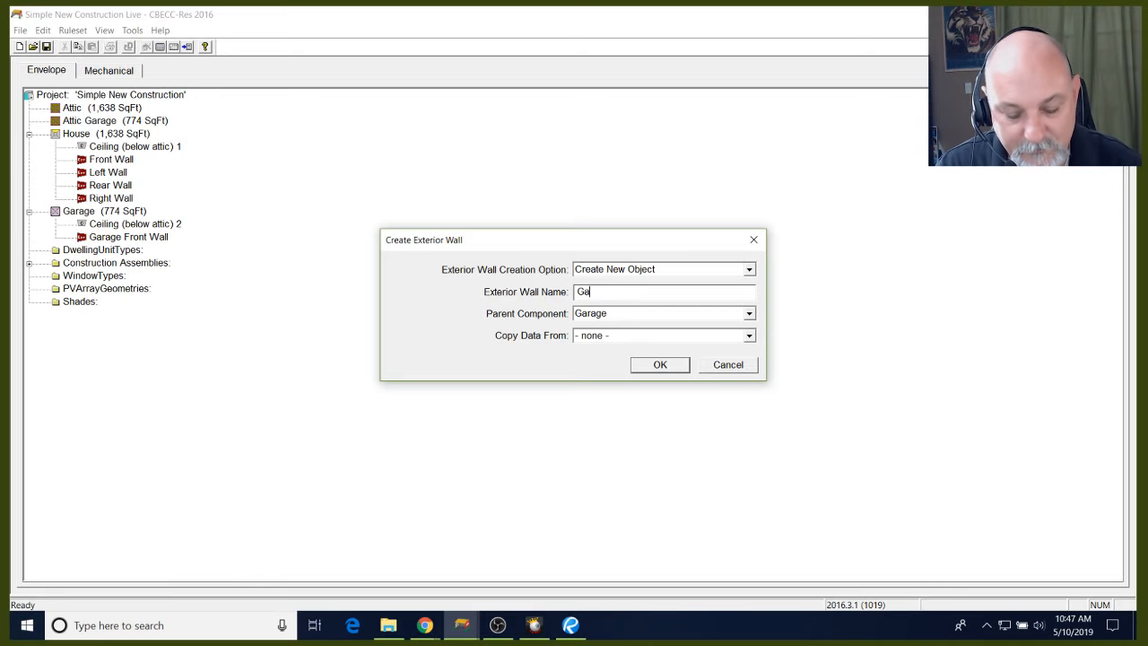
pyautogui.write('rage Left ')
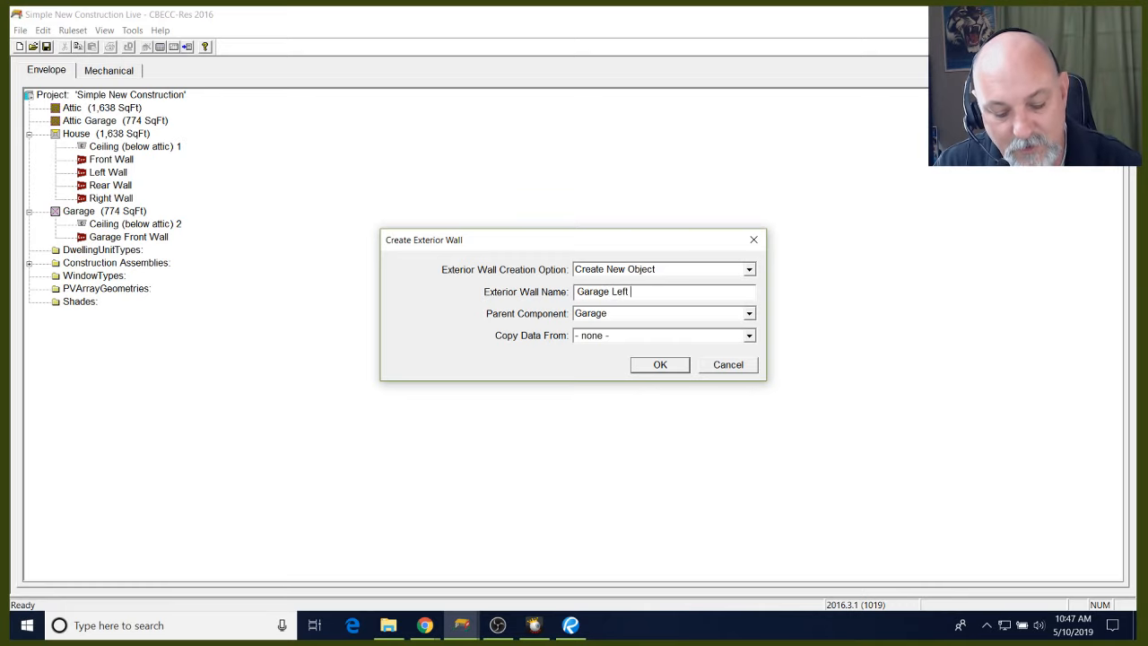
pyautogui.write('Wall')
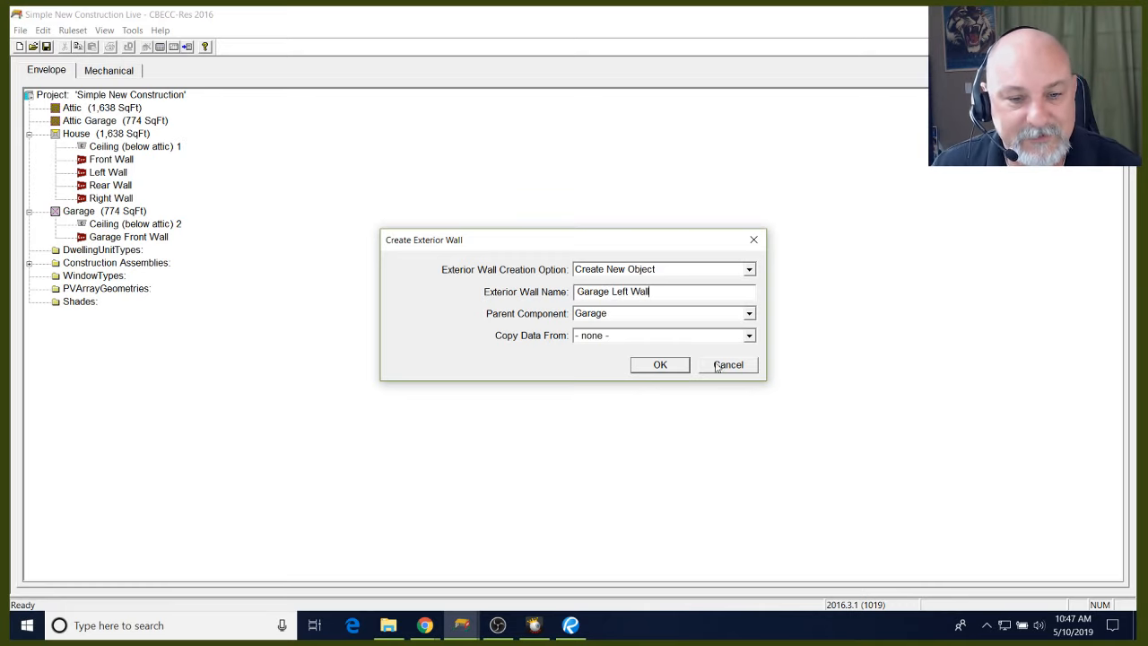
pyautogui.click(650, 339)
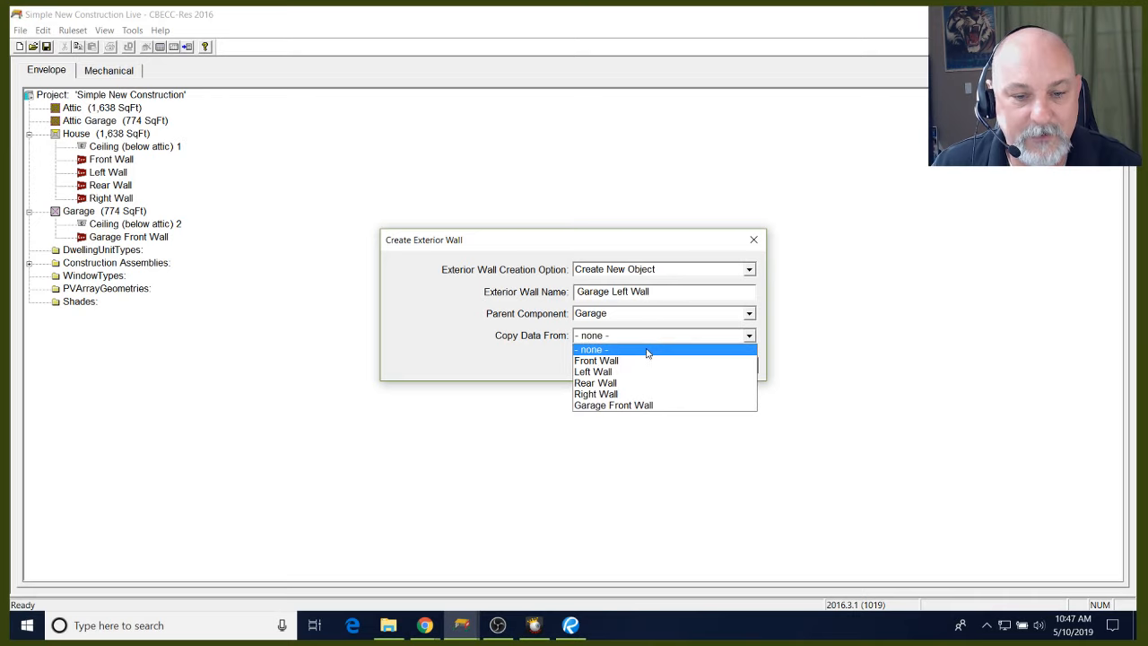
pyautogui.click(631, 407)
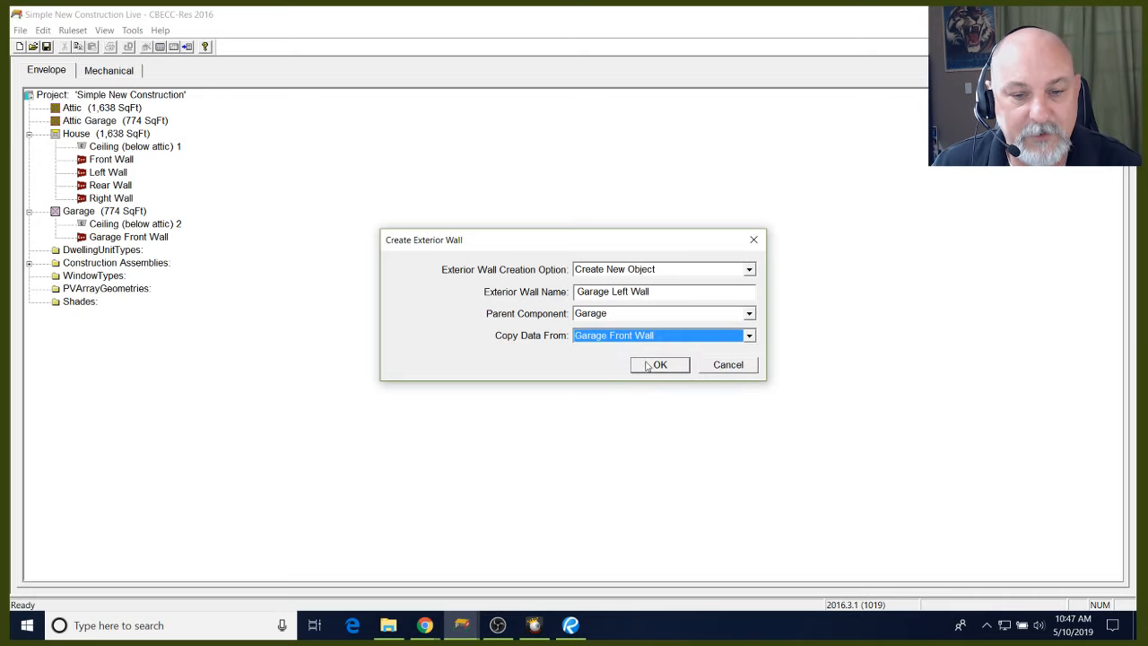
pyautogui.click(645, 364)
# Set the Garage Left Wall's area to 200 ft2 and its orientation to Left, and accept the wall data
pyautogui.moveTo(502, 345); pyautogui.dragTo(522, 344)
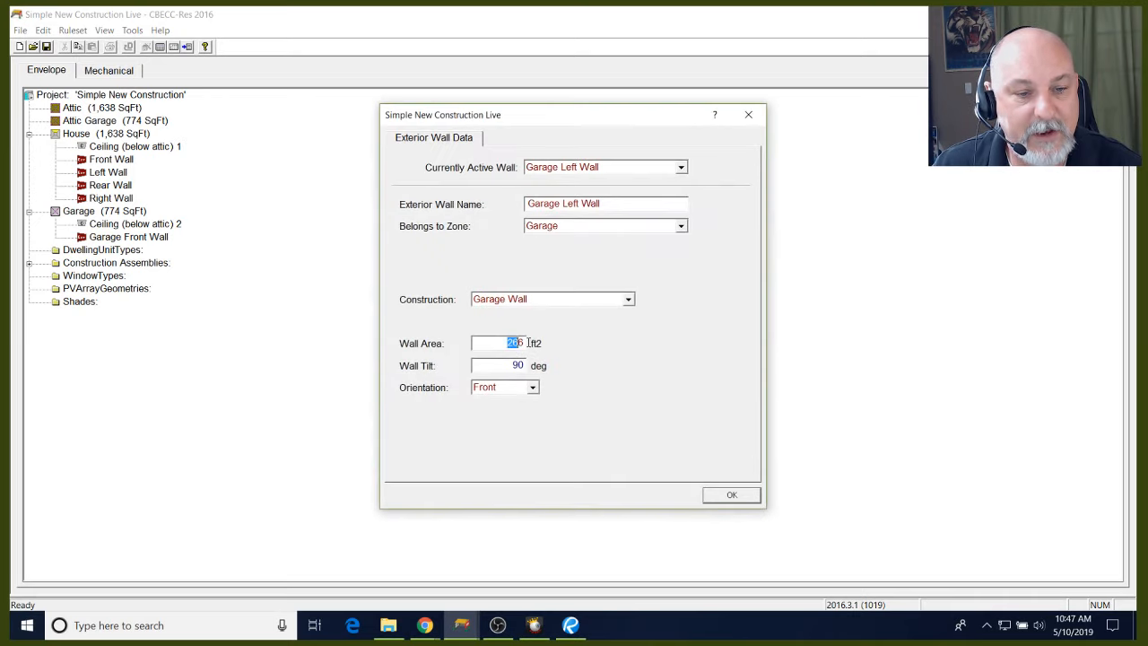
pyautogui.write('20')
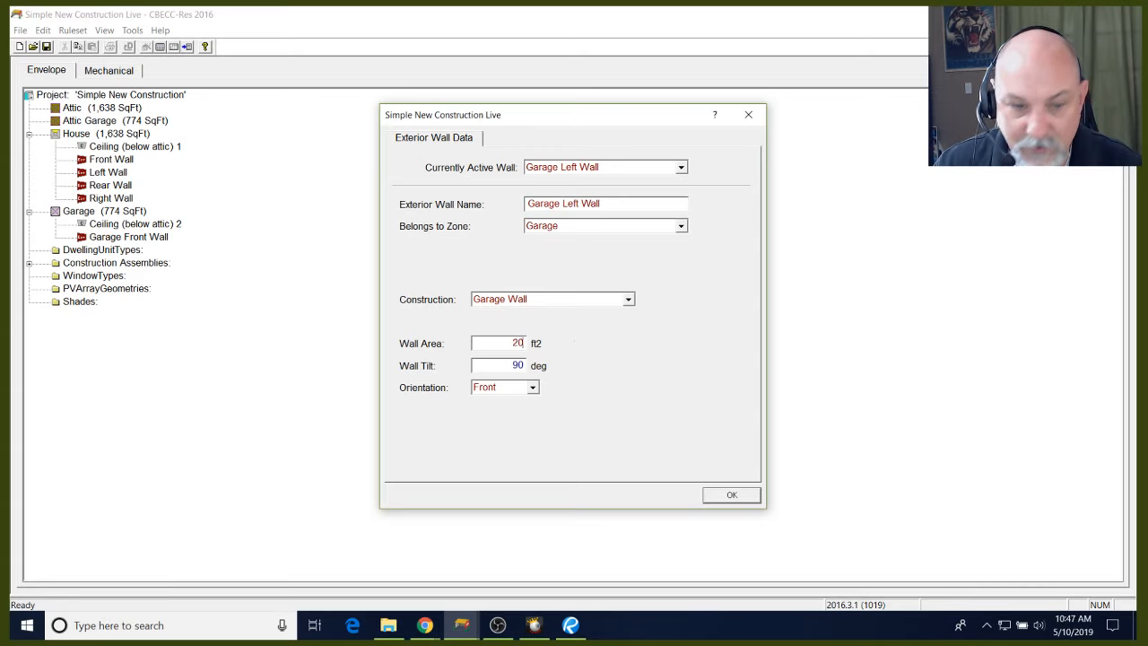
pyautogui.write('0')
pyautogui.click(533, 387)
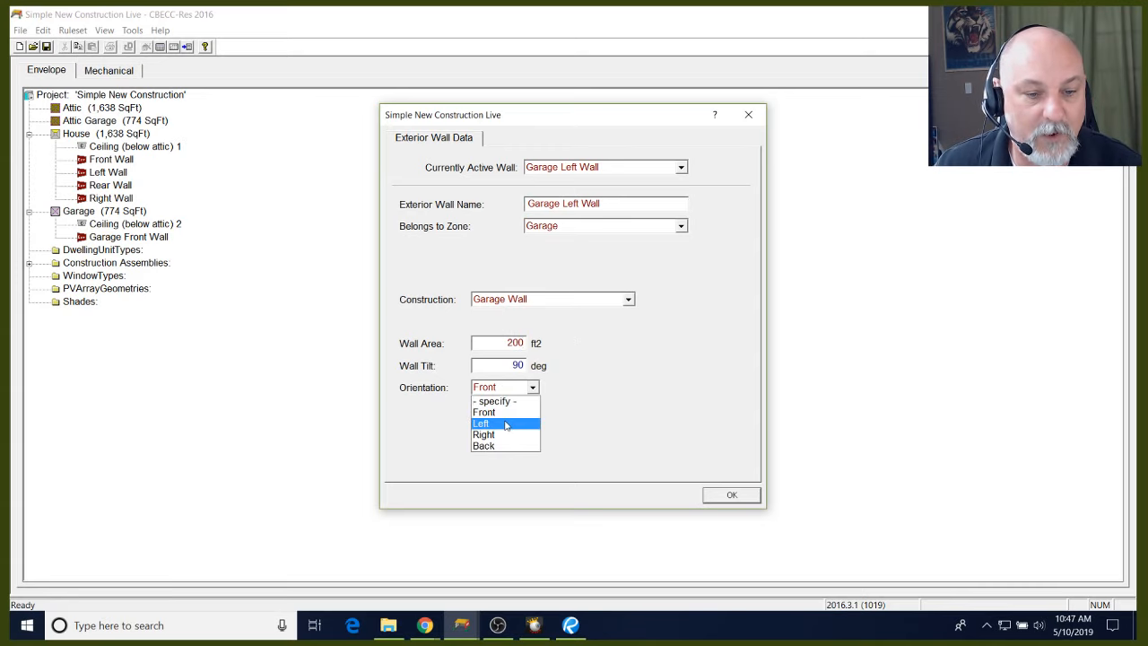
pyautogui.click(505, 424)
pyautogui.click(730, 494)
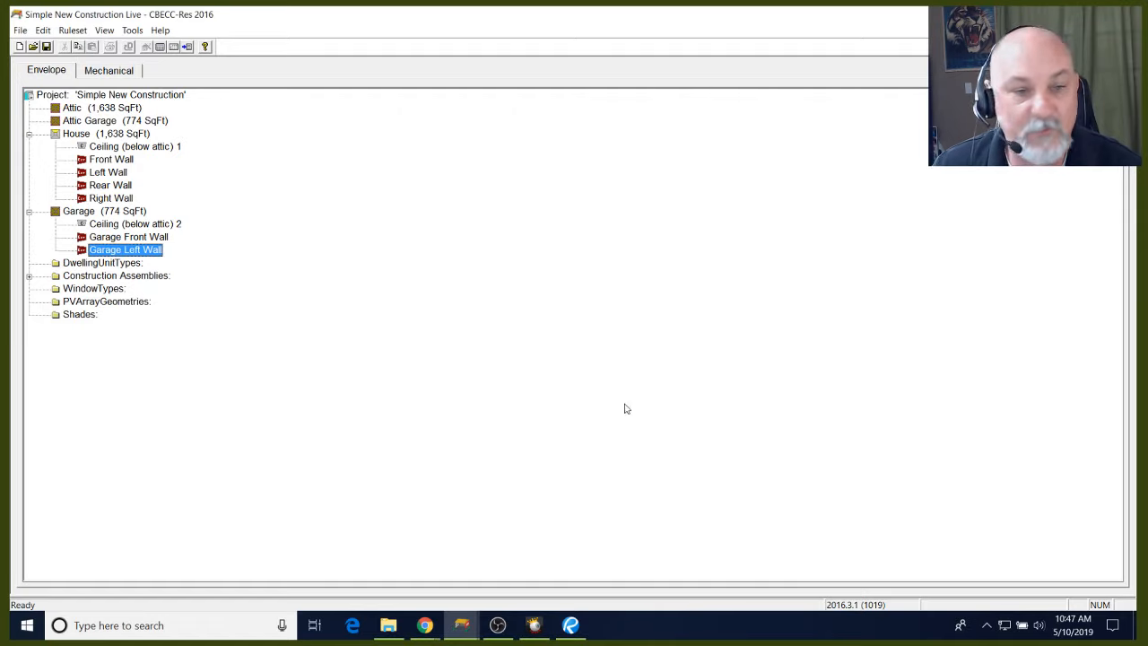
# Create an exterior wall named Garage Rear Wall in the Garage zone, copying its data from Garage Front Wall
pyautogui.click(124, 215)
pyautogui.rightClick(123, 214)
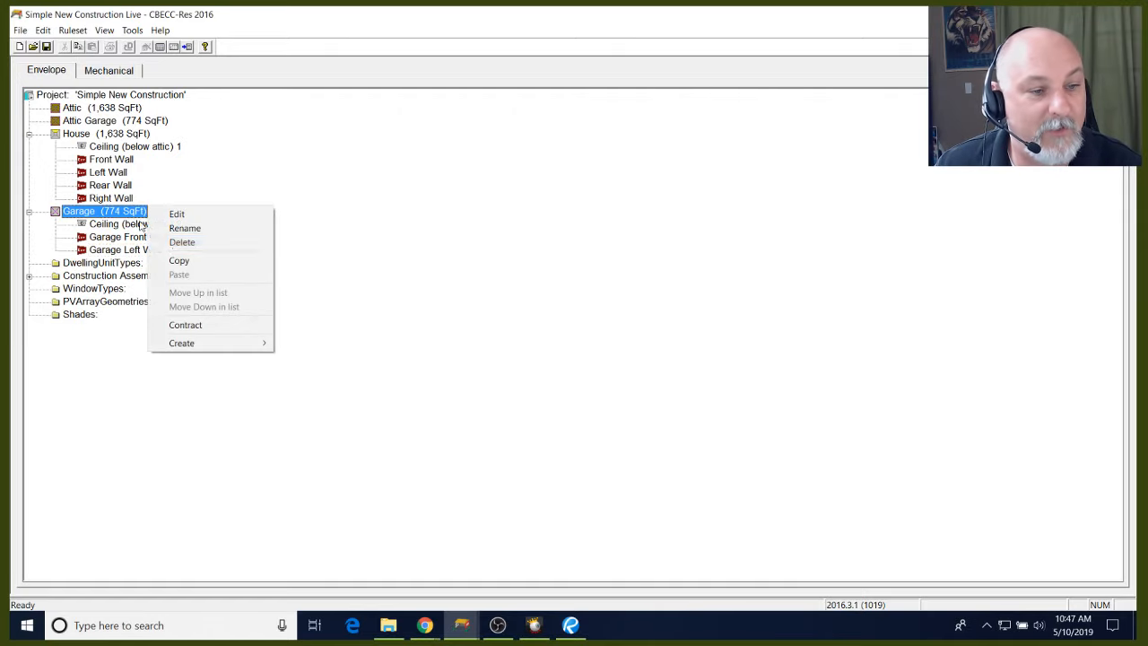
pyautogui.moveTo(213, 341)
pyautogui.click(306, 346)
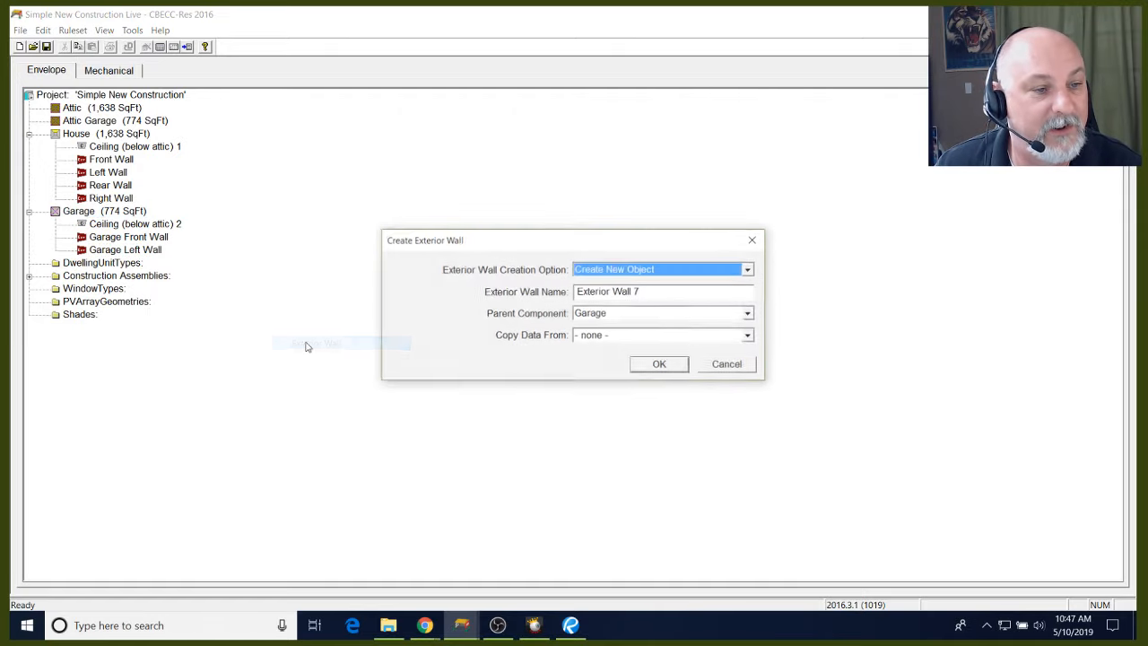
pyautogui.moveTo(645, 293); pyautogui.dragTo(478, 292)
pyautogui.write('G')
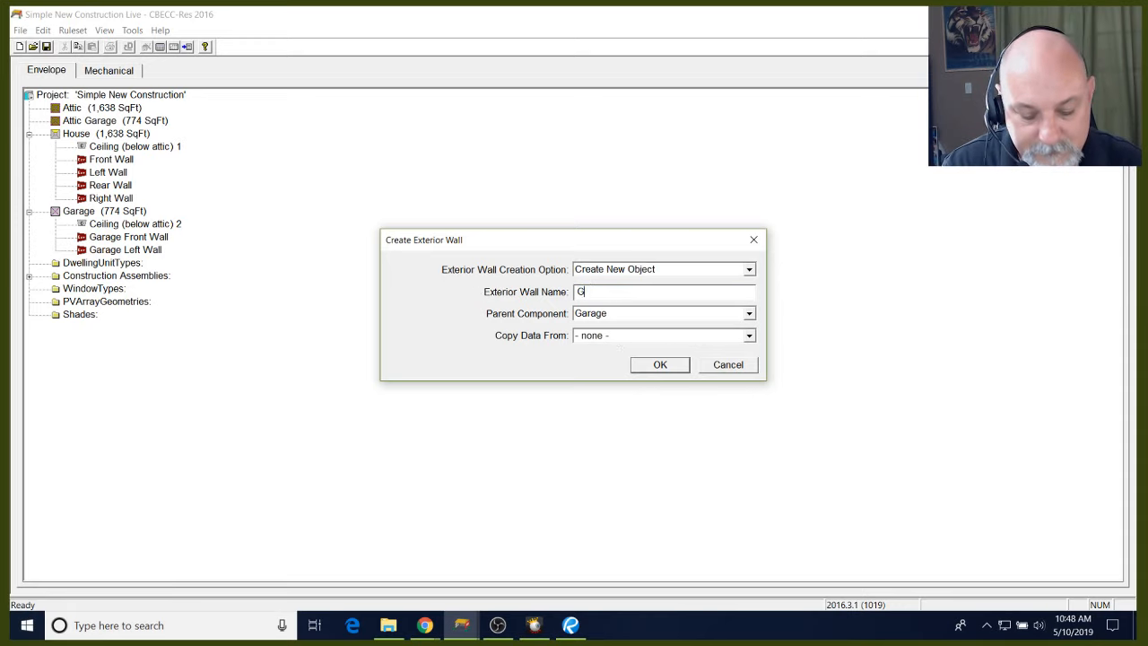
pyautogui.write('arage')
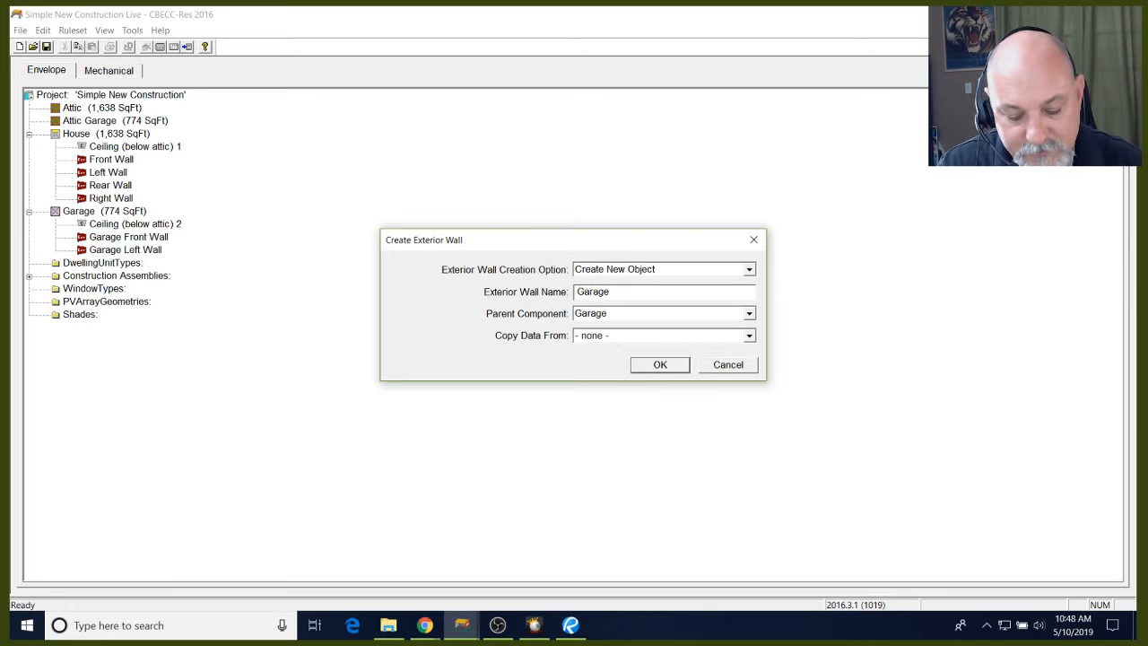
pyautogui.write(' Rear Wall')
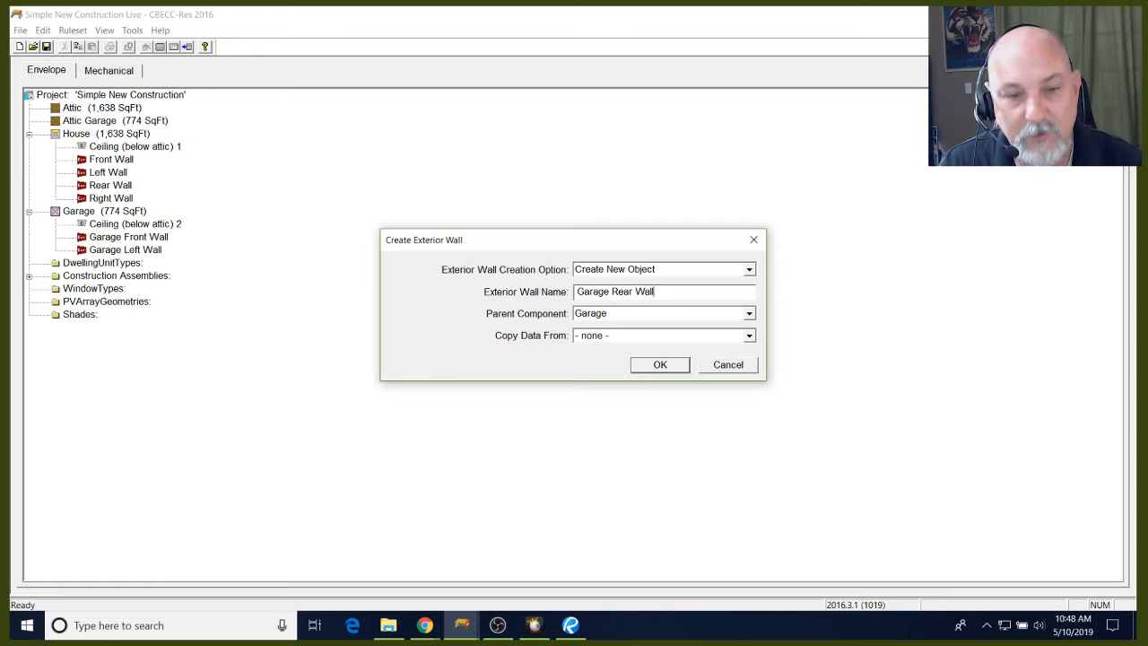
pyautogui.press('Tab')
pyautogui.click(642, 336)
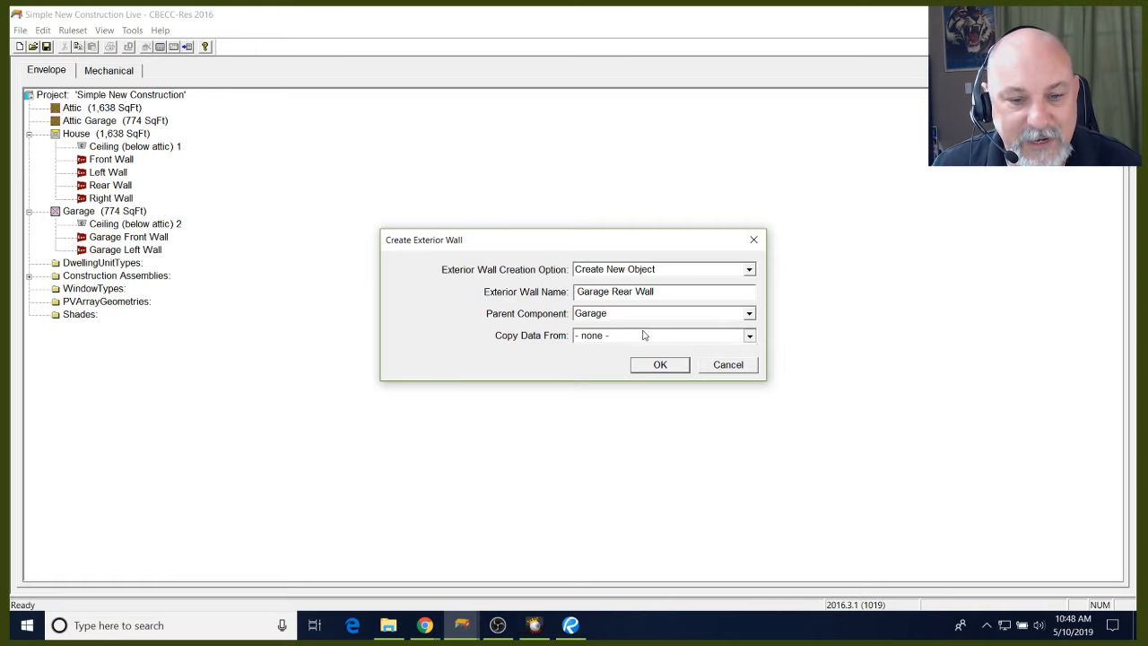
pyautogui.click(628, 405)
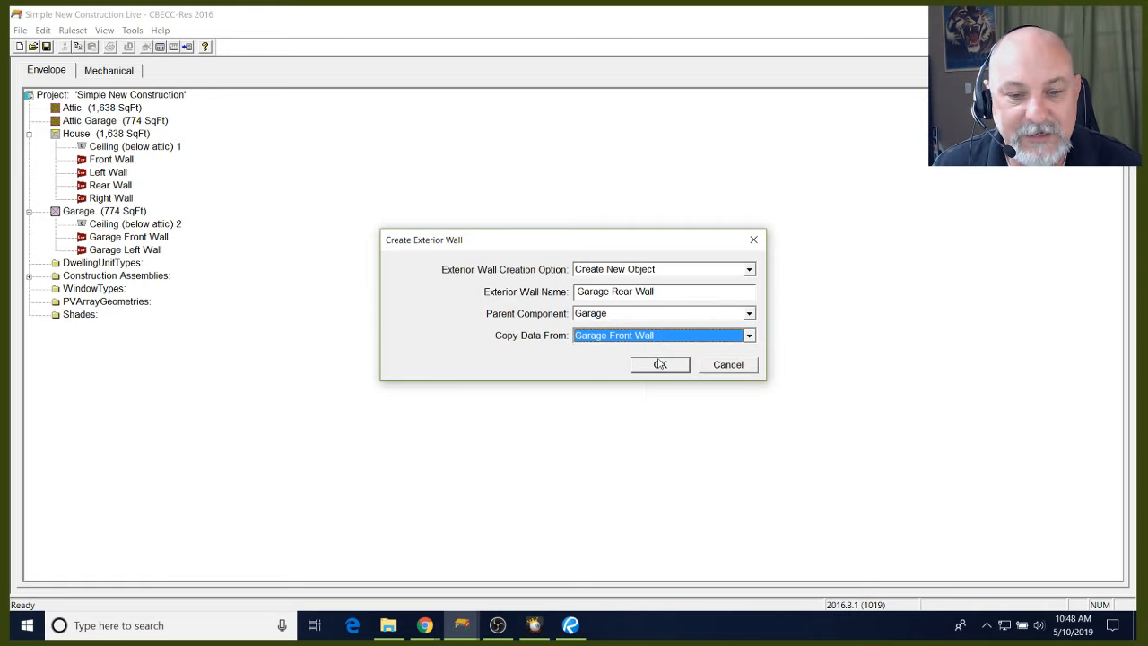
pyautogui.click(658, 364)
# Set the Garage Rear Wall's area to 114 ft2 and its orientation to Back, and accept the wall data
pyautogui.doubleClick(507, 340)
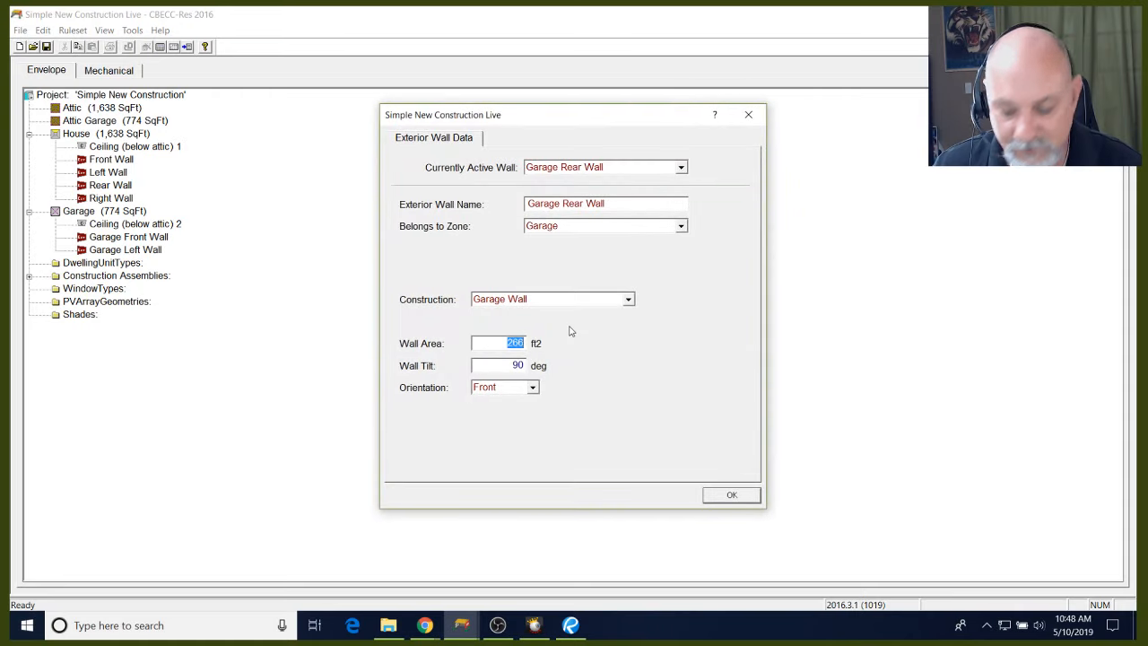
pyautogui.write('114')
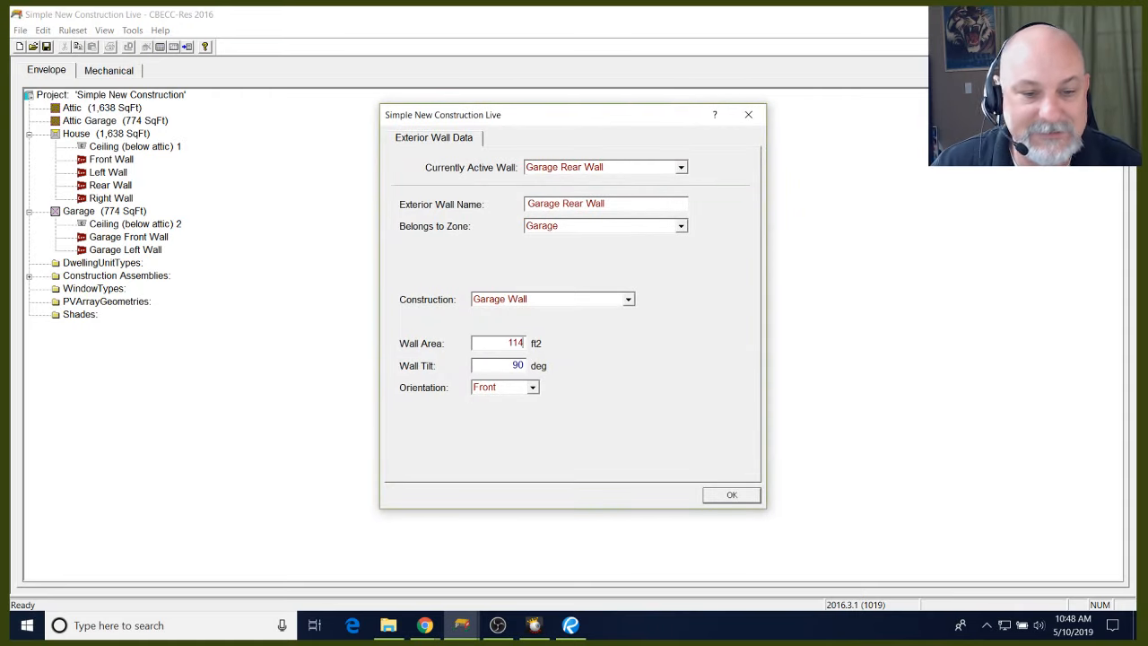
pyautogui.click(531, 386)
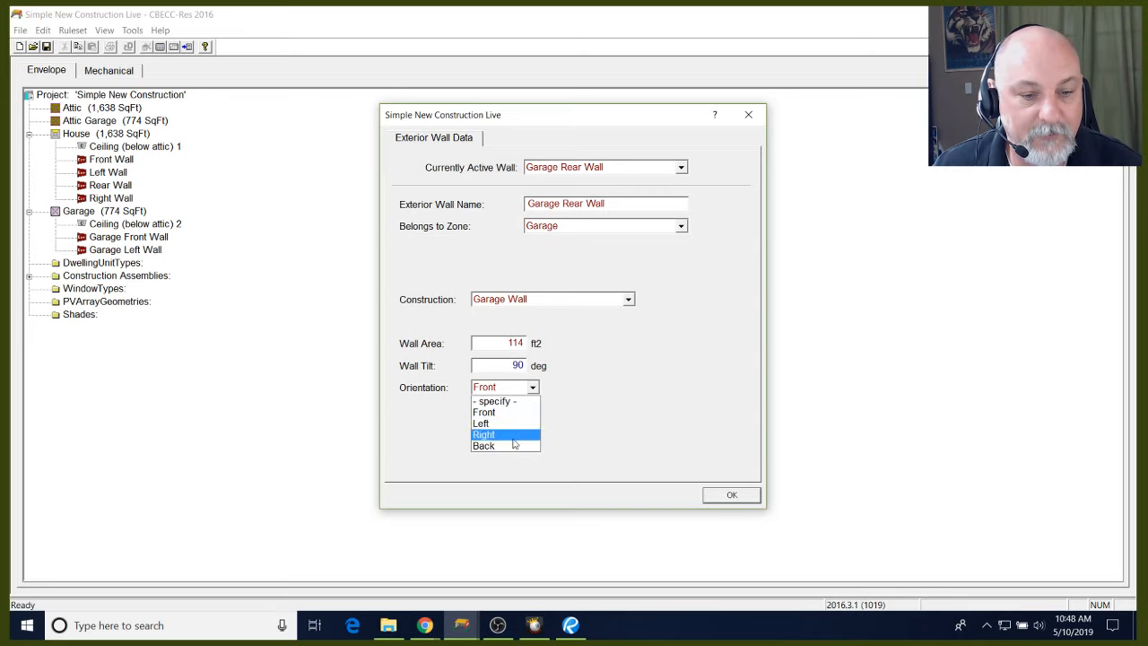
pyautogui.click(514, 445)
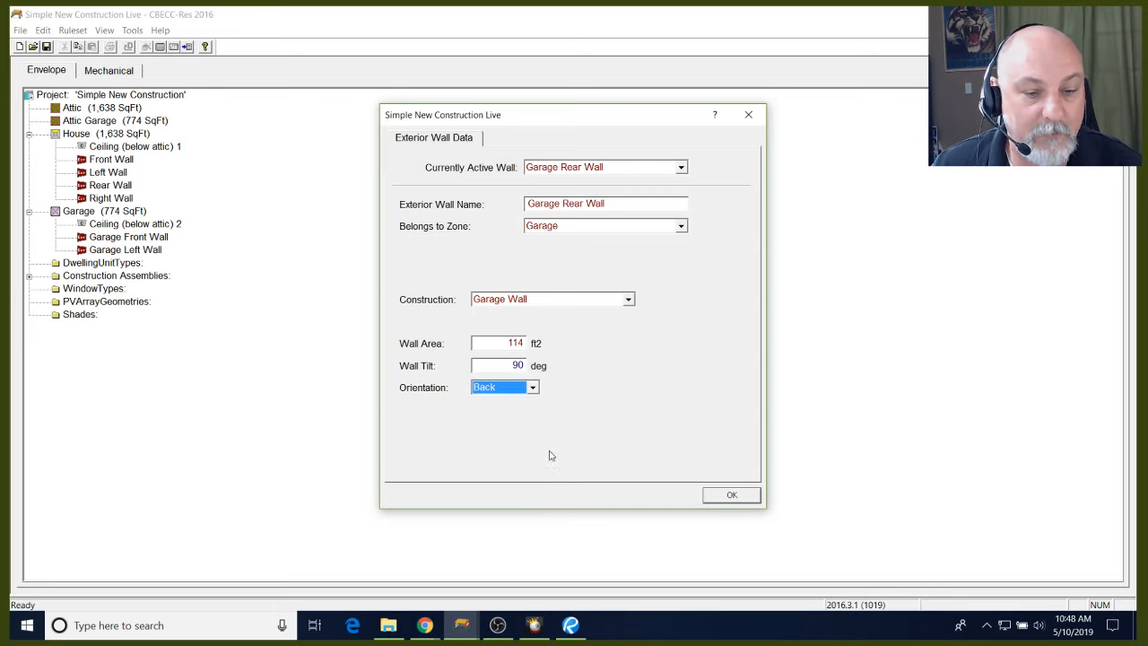
pyautogui.click(730, 494)
# Create an exterior wall named Garage Right Wall in the Garage zone, copying its data from Garage Front Wall
pyautogui.click(115, 213)
pyautogui.rightClick(147, 210)
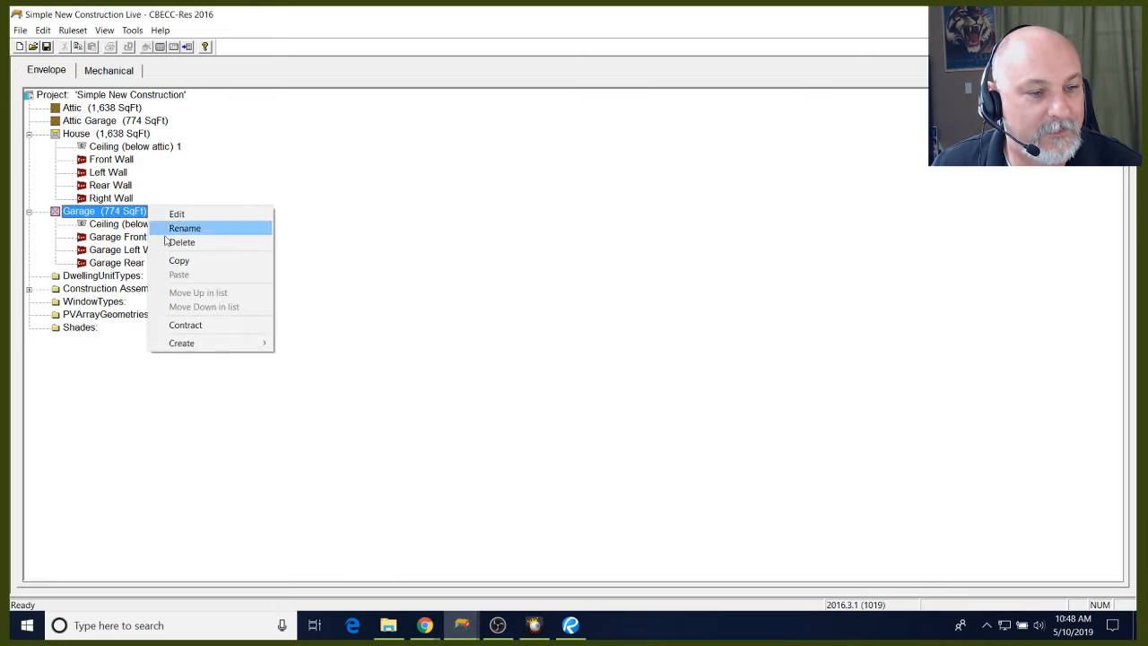
pyautogui.moveTo(199, 345)
pyautogui.click(344, 344)
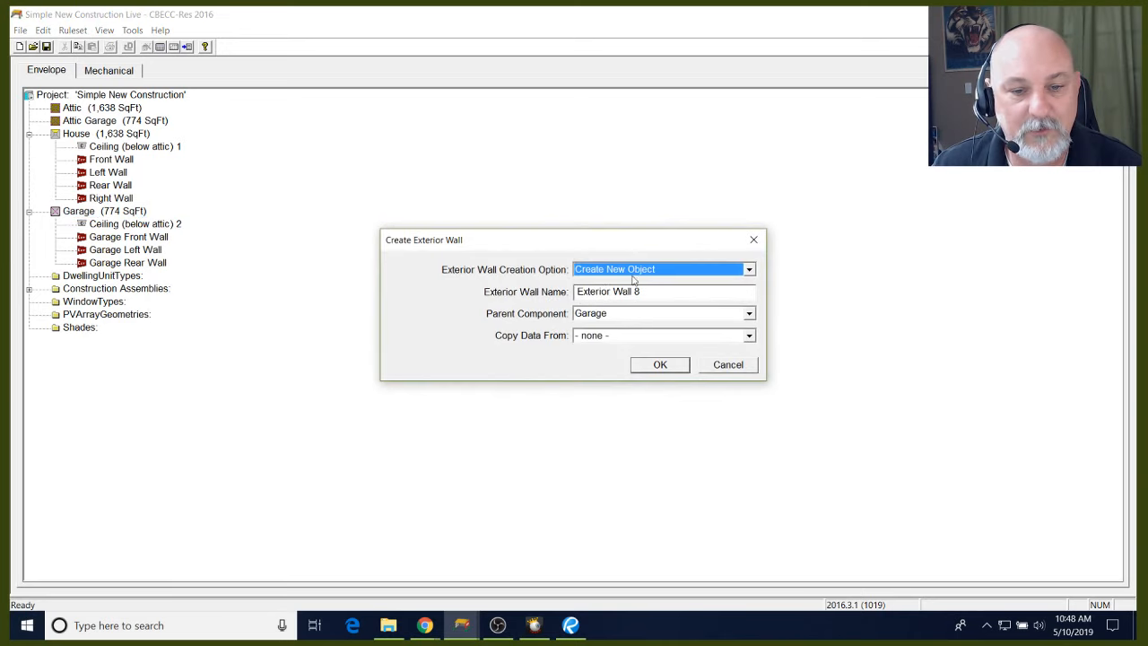
pyautogui.press('Tab')
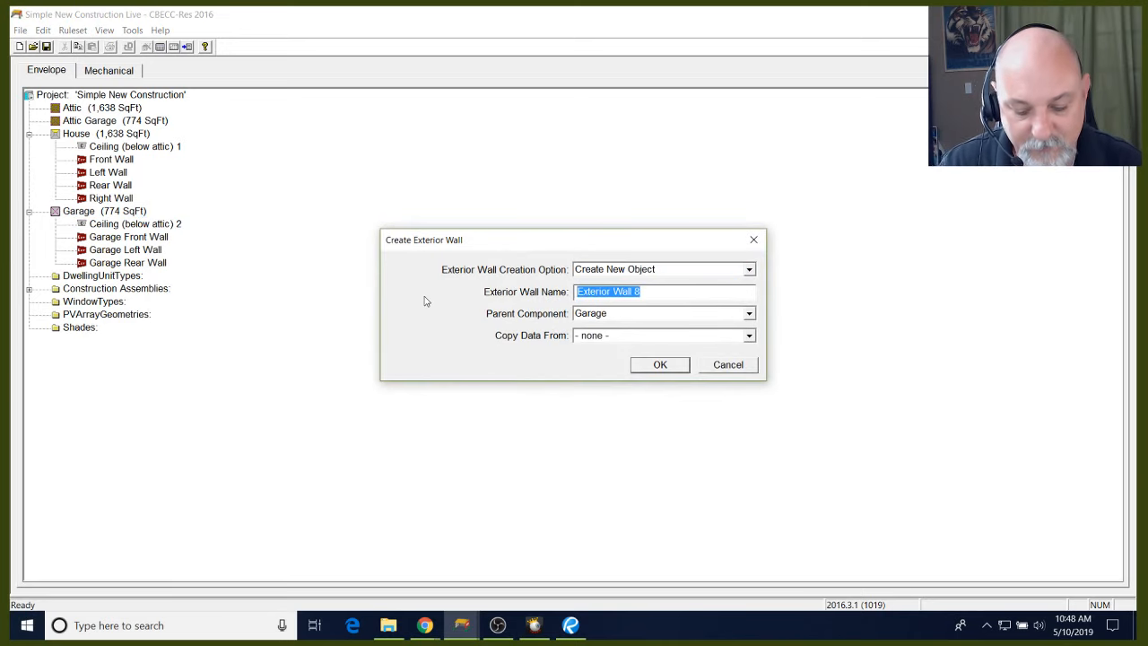
pyautogui.write('Ga')
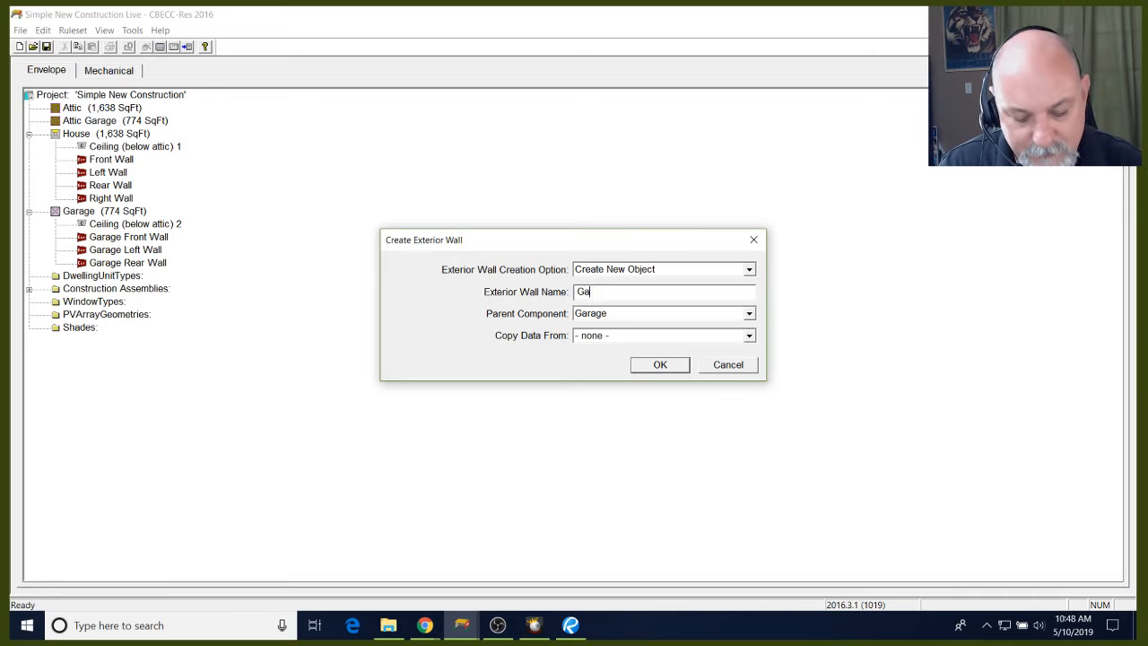
pyautogui.write('rage Right Wall')
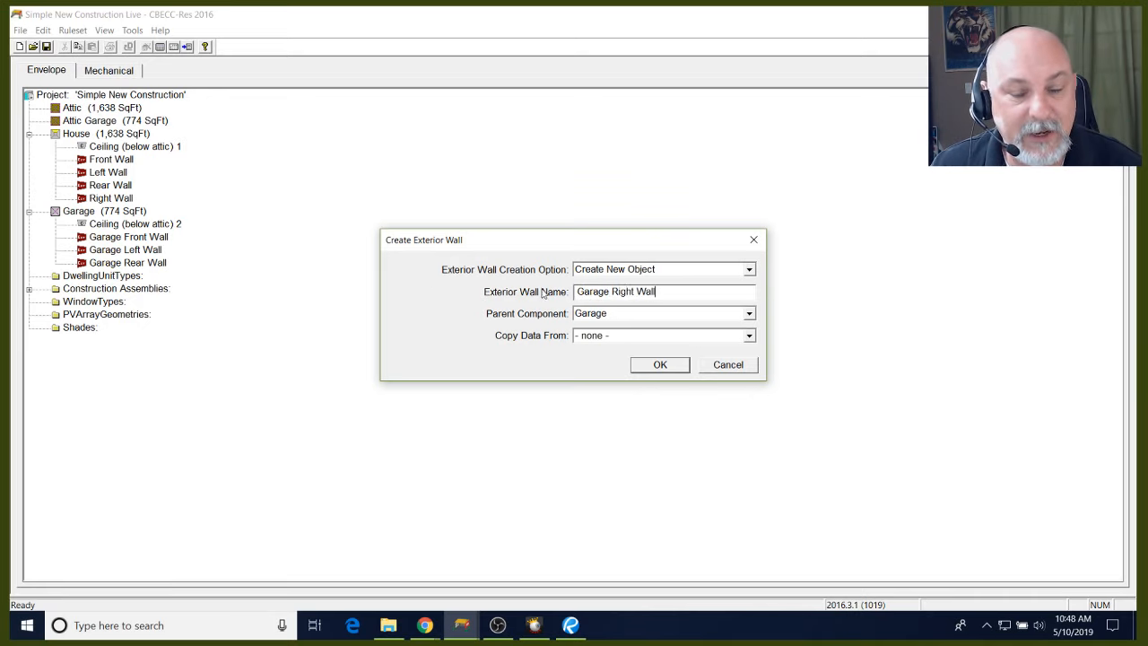
pyautogui.click(642, 335)
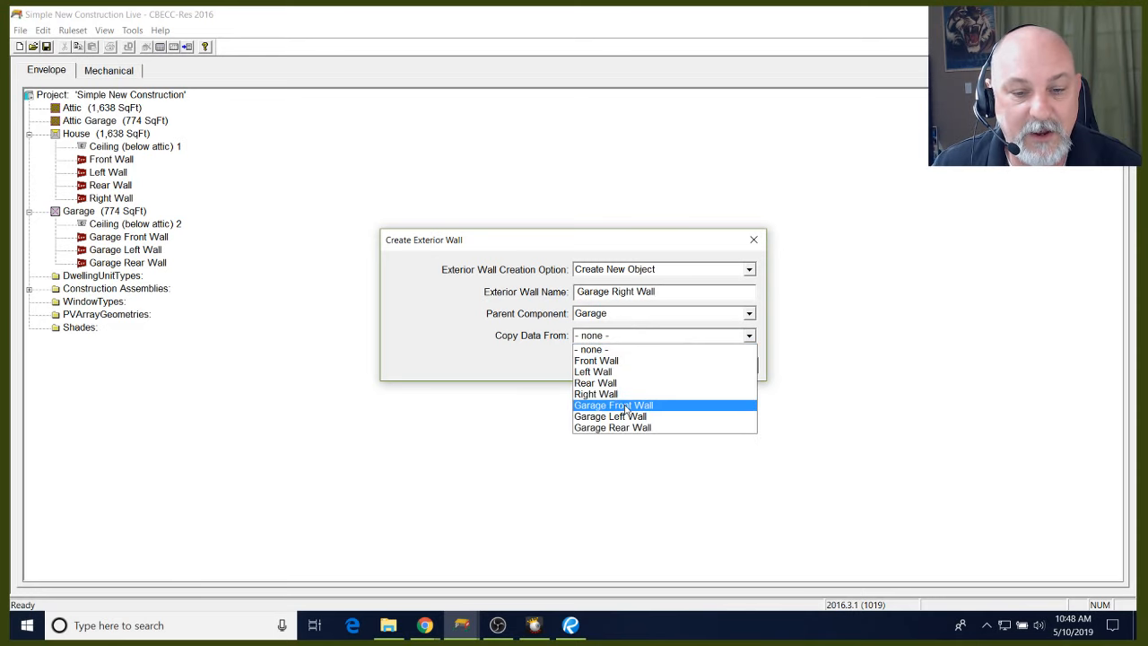
pyautogui.click(623, 405)
pyautogui.click(658, 364)
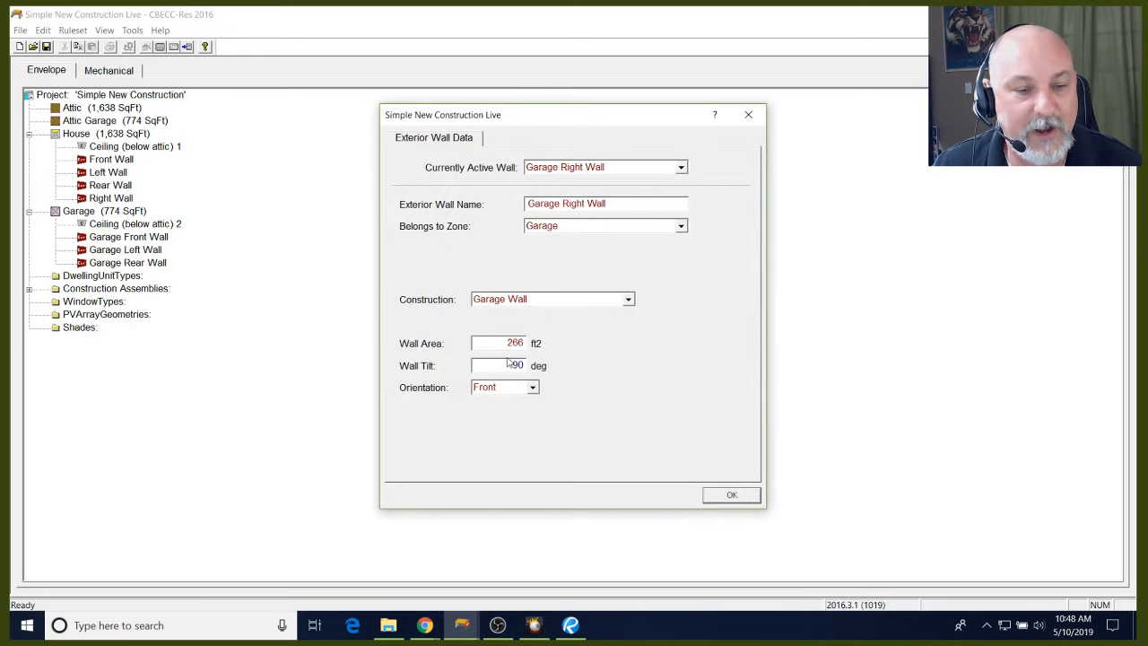
# Set the Garage Right Wall's area to 266 ft2 and its orientation to Right, and accept the wall data
pyautogui.doubleClick(515, 346)
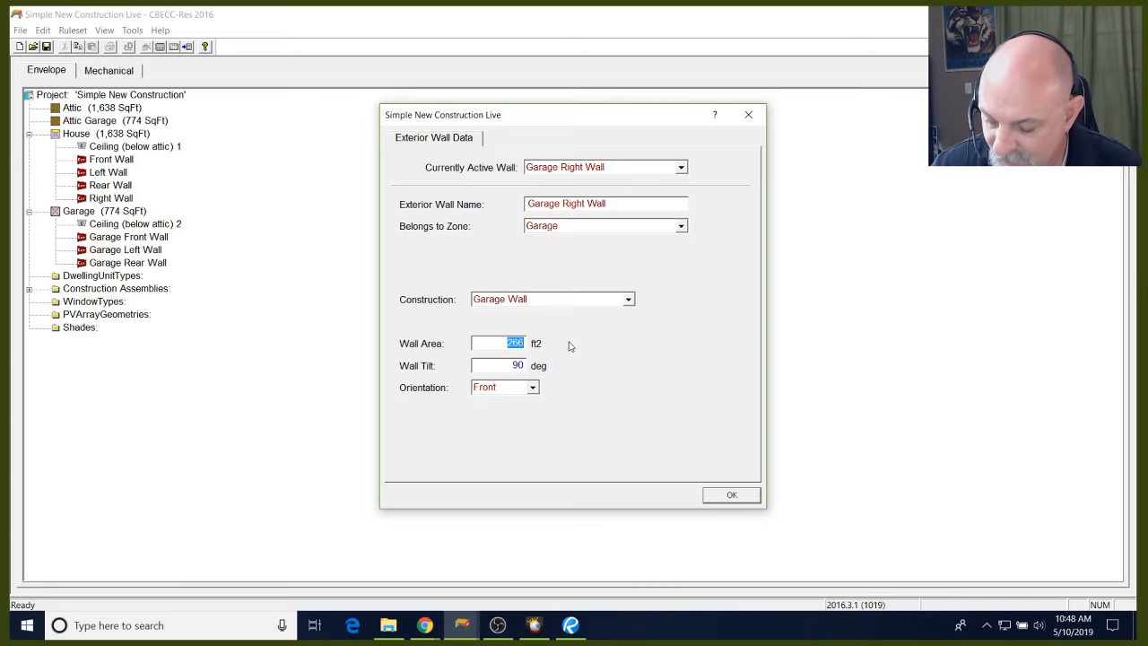
pyautogui.write('266')
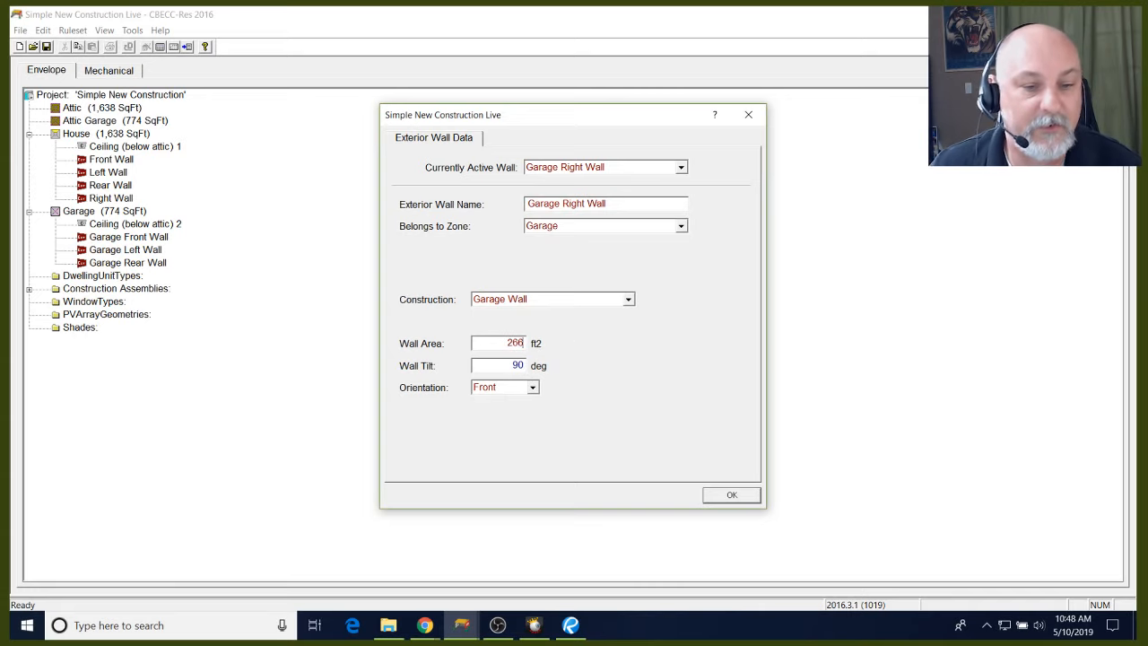
pyautogui.click(532, 388)
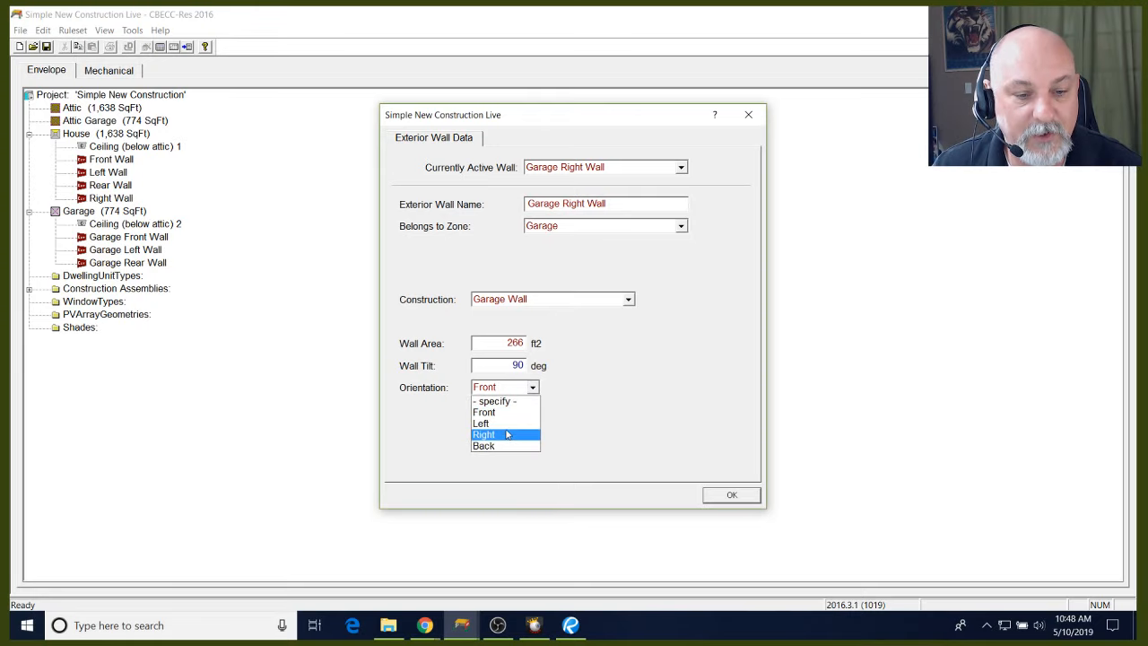
pyautogui.click(505, 437)
pyautogui.click(722, 497)
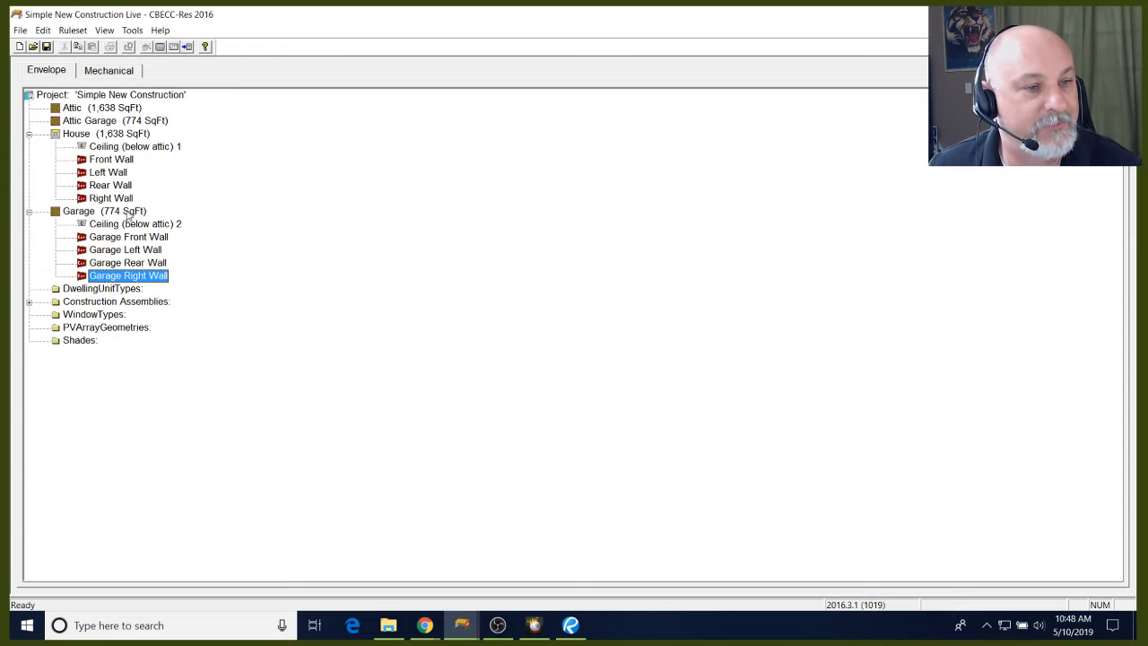
# Create a new window named Window 1 on the house's Front Wall, specified by Overall Window Area
pyautogui.click(116, 162)
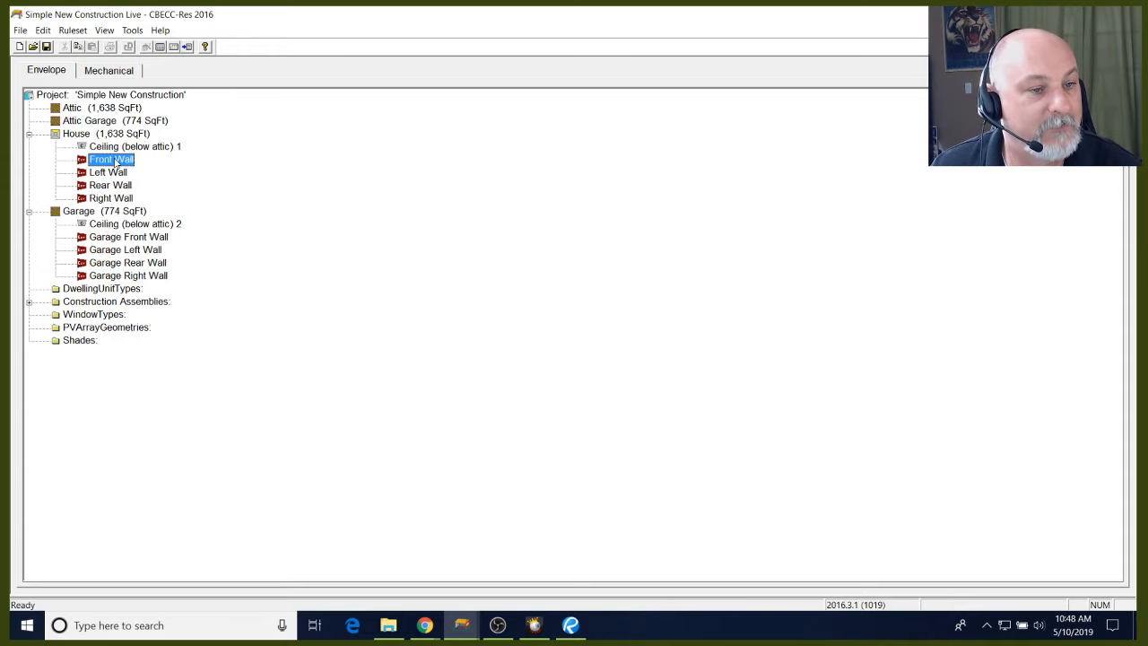
pyautogui.rightClick(117, 163)
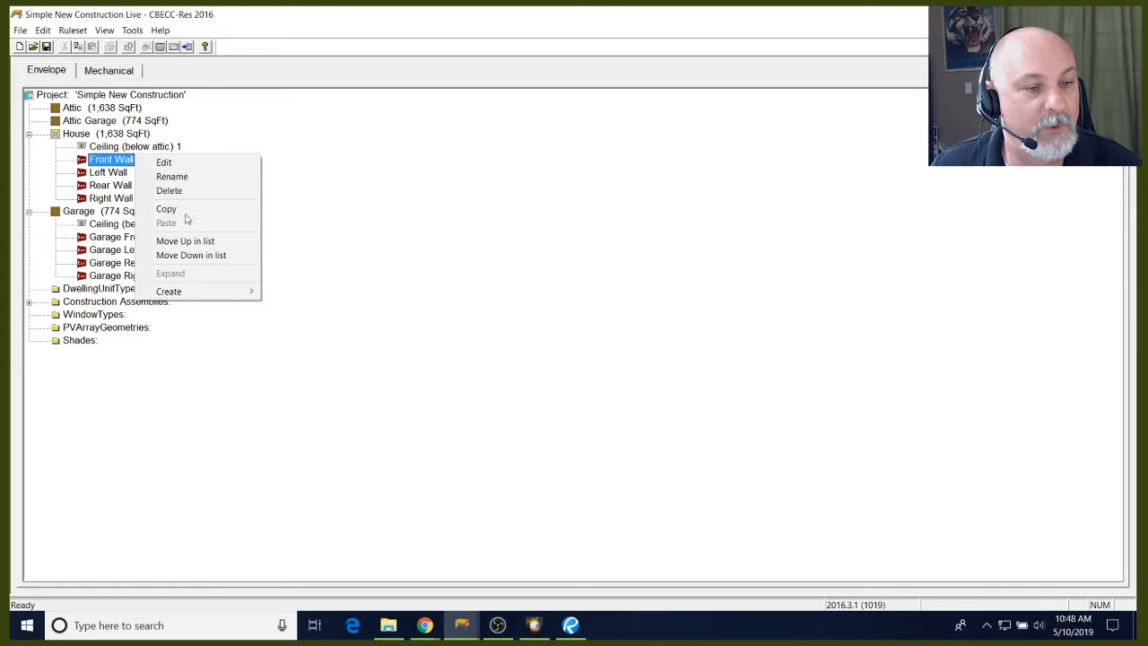
pyautogui.moveTo(216, 290)
pyautogui.click(293, 291)
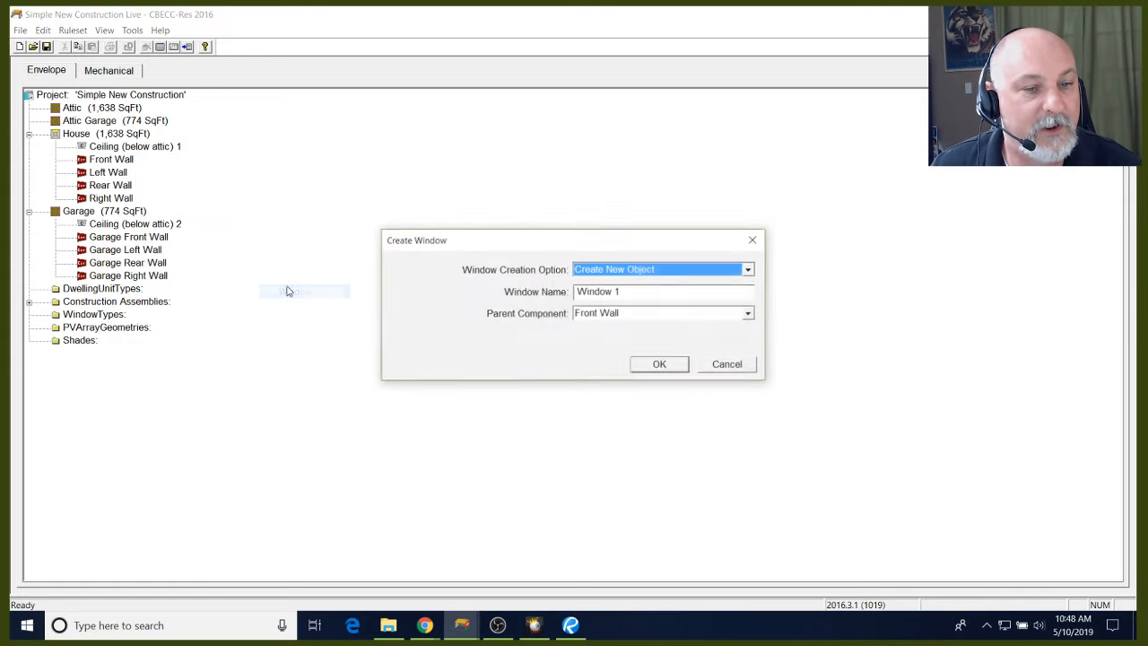
pyautogui.click(660, 365)
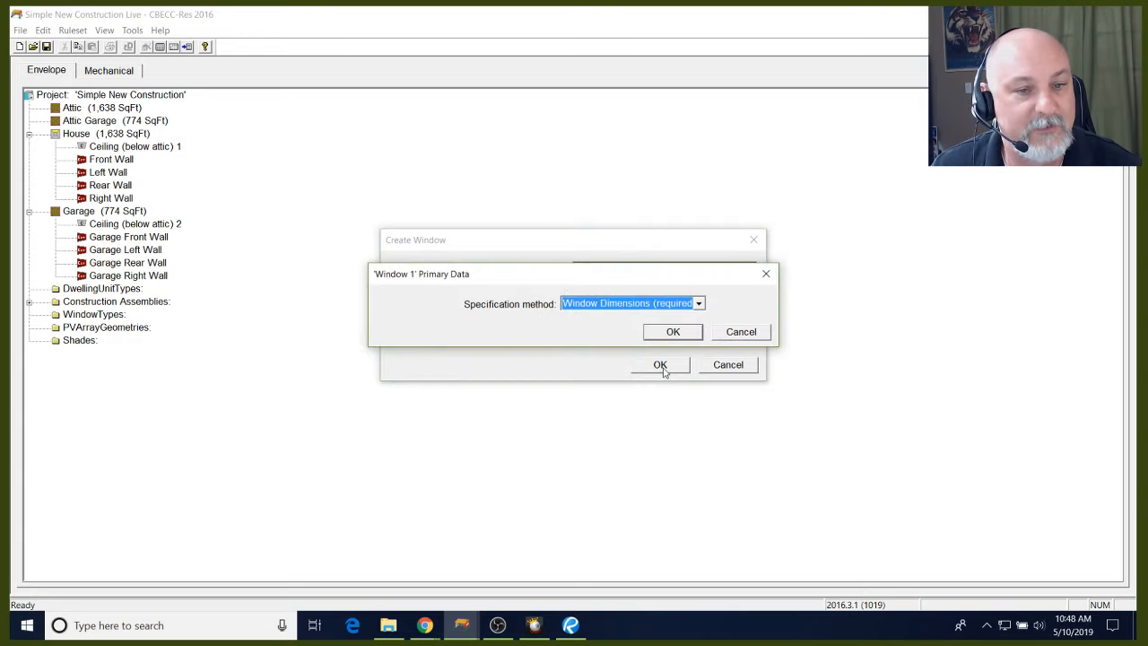
pyautogui.click(659, 305)
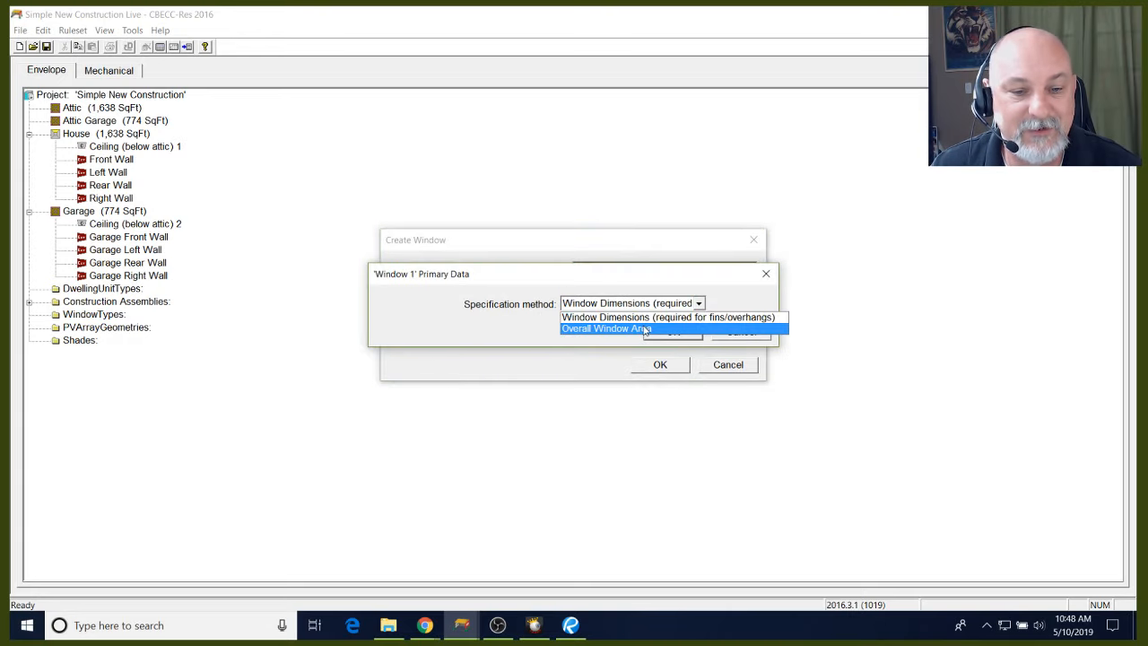
pyautogui.click(645, 330)
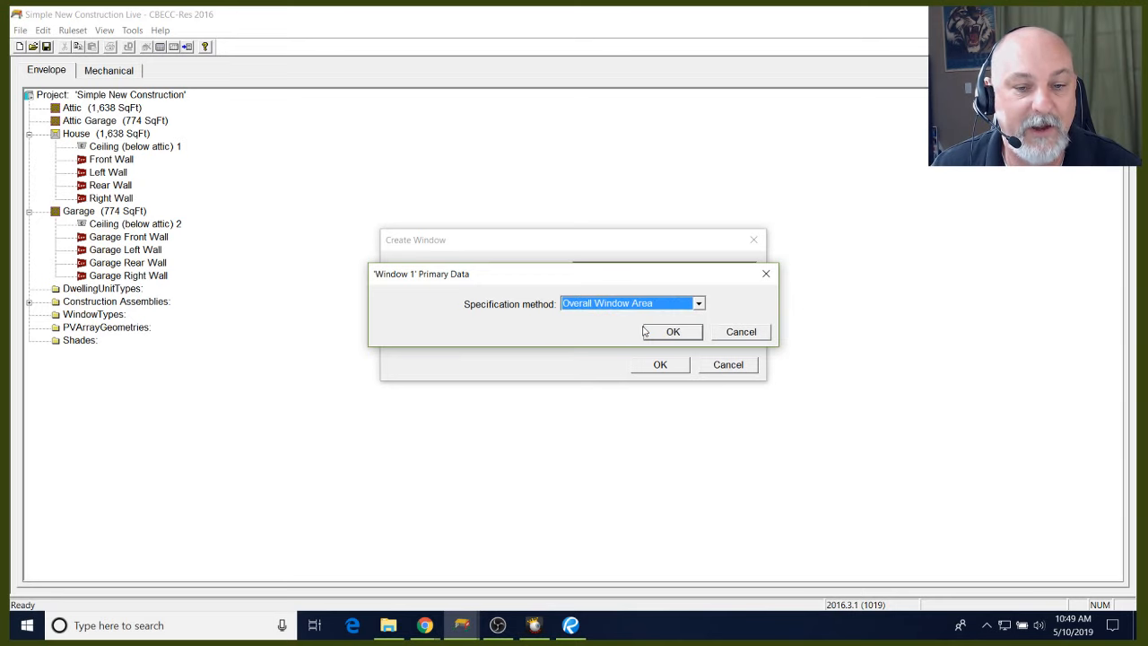
pyautogui.click(667, 332)
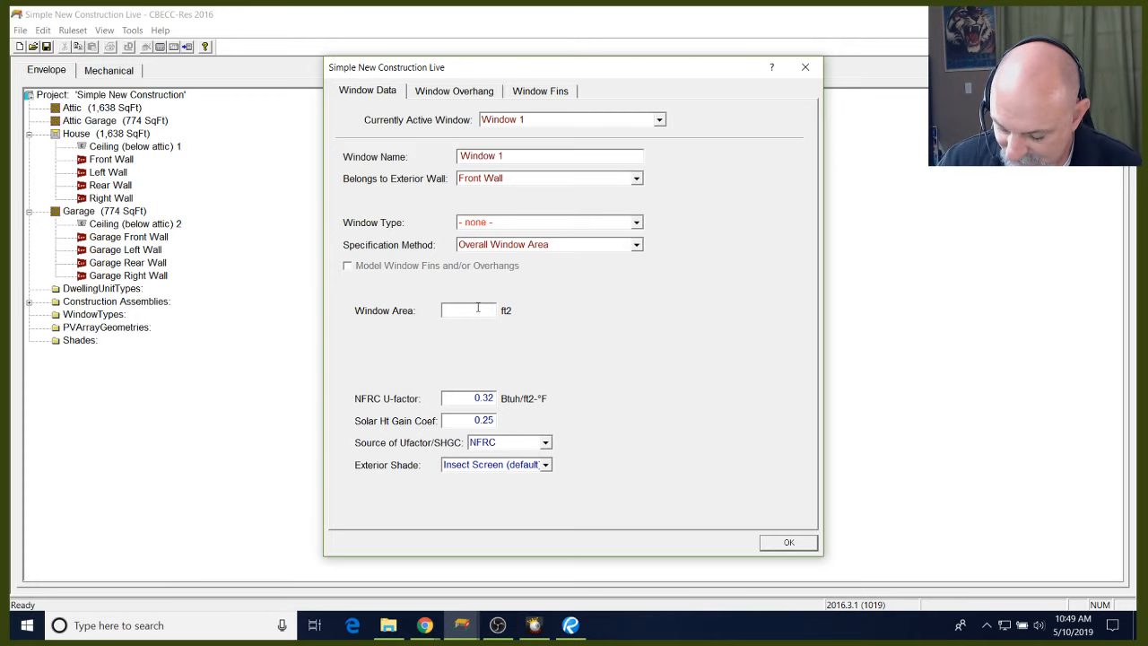
# Set Window 1's area to 17.5 ft2 and accept the window data
pyautogui.write('17.')
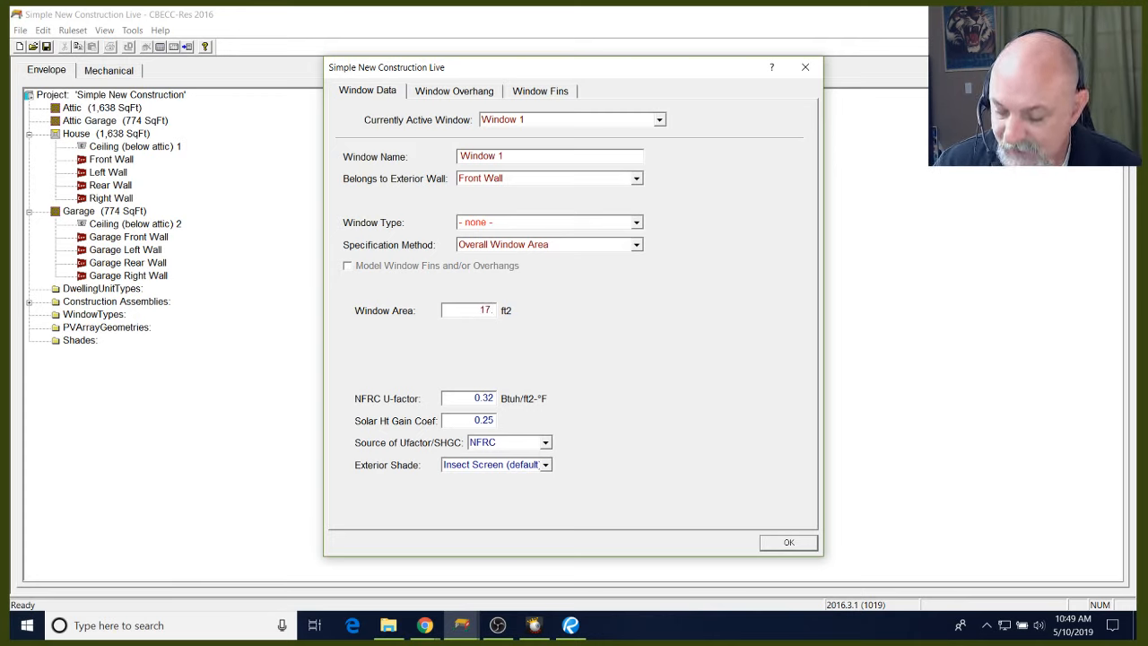
pyautogui.write('5')
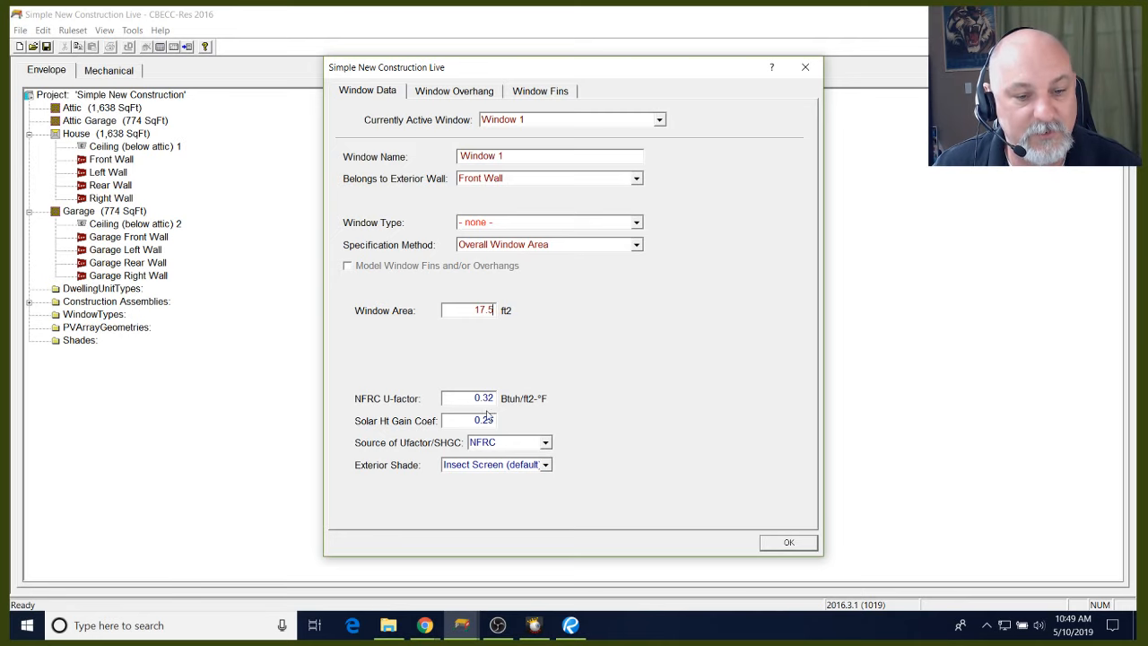
pyautogui.click(792, 542)
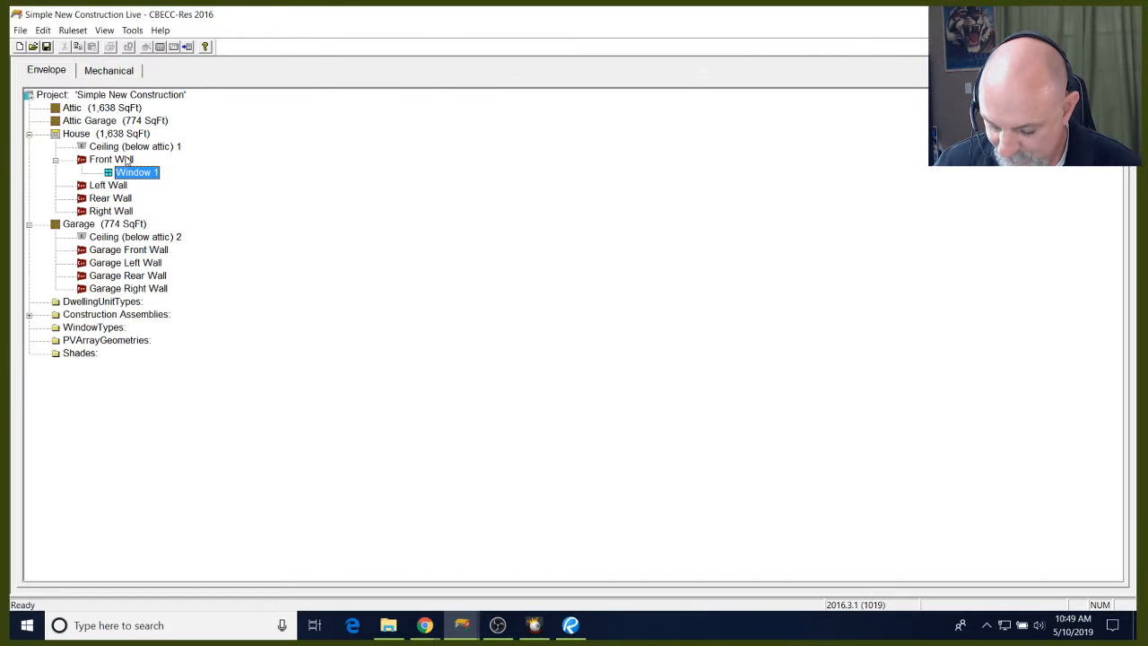
# Switch to the plans in Revu, examine the entry door system and side lites on the page 2 floor plan, and return to CBECC-Res
pyautogui.click(570, 625)
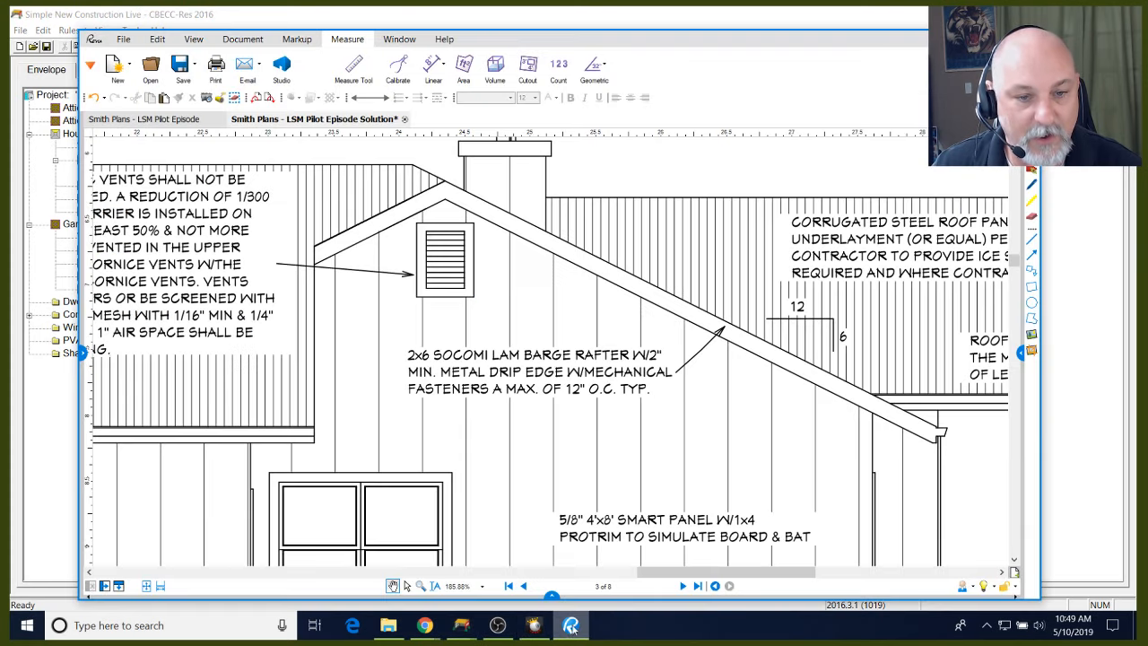
pyautogui.click(524, 585)
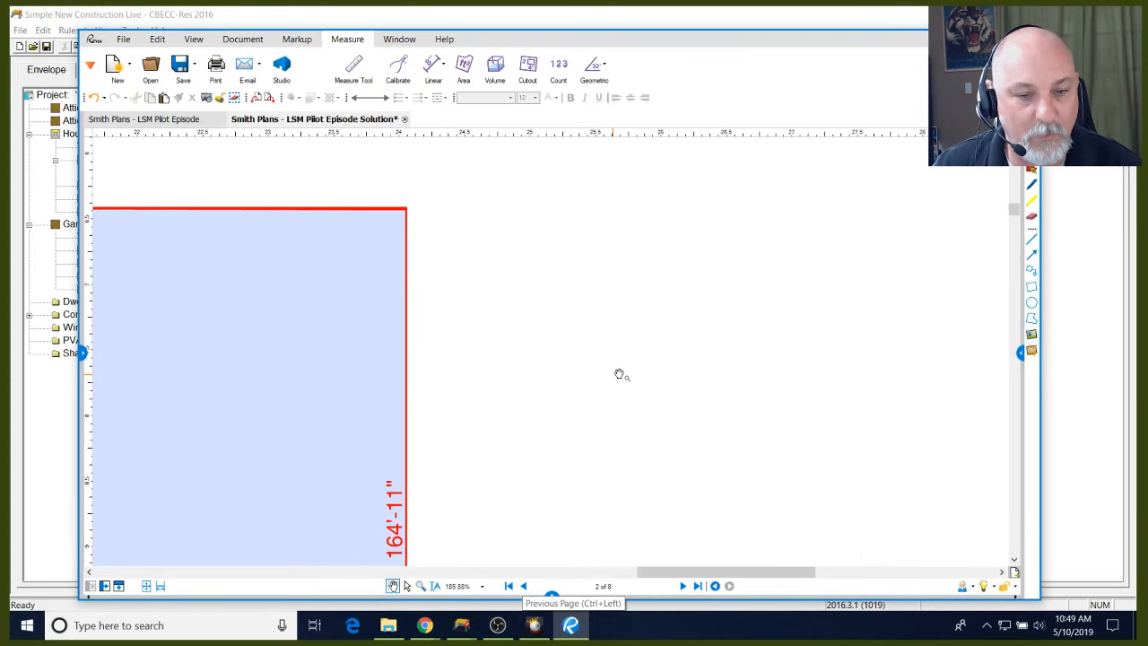
pyautogui.scroll(-5, 618, 374)
pyautogui.scroll(4, 498, 471)
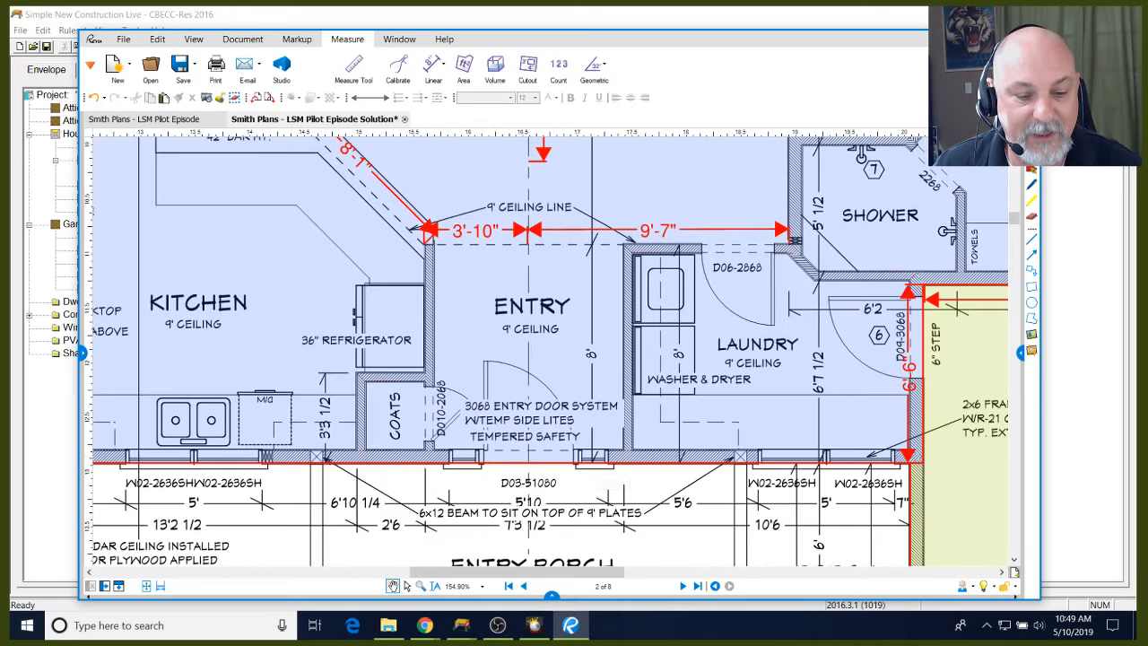
pyautogui.moveTo(461, 625)
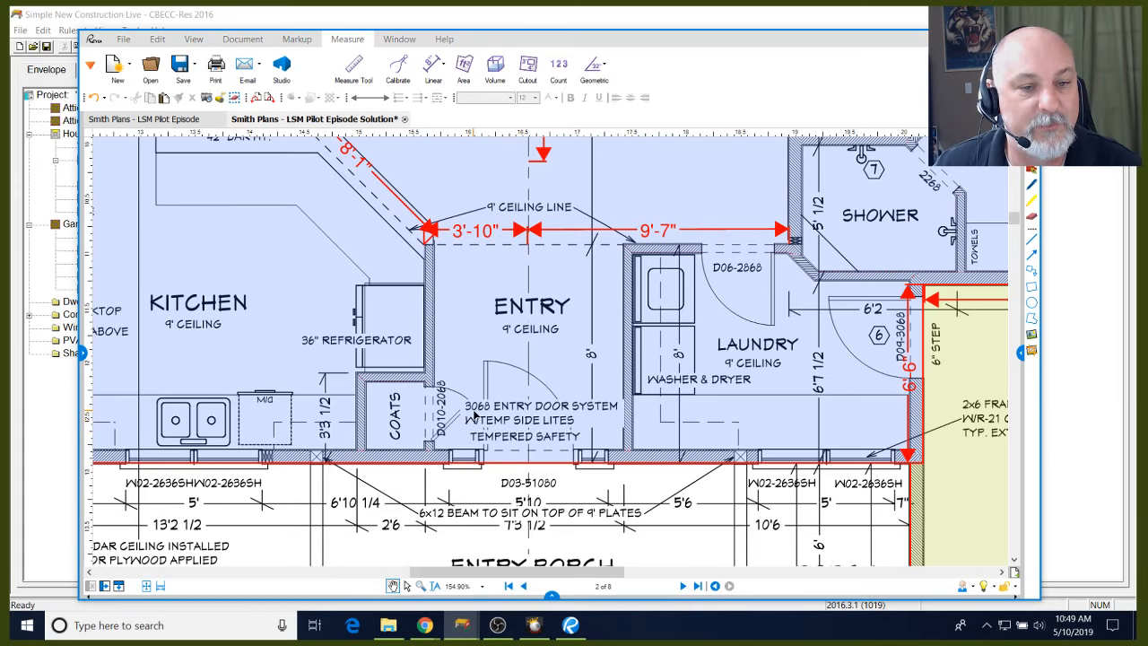
pyautogui.click(956, 39)
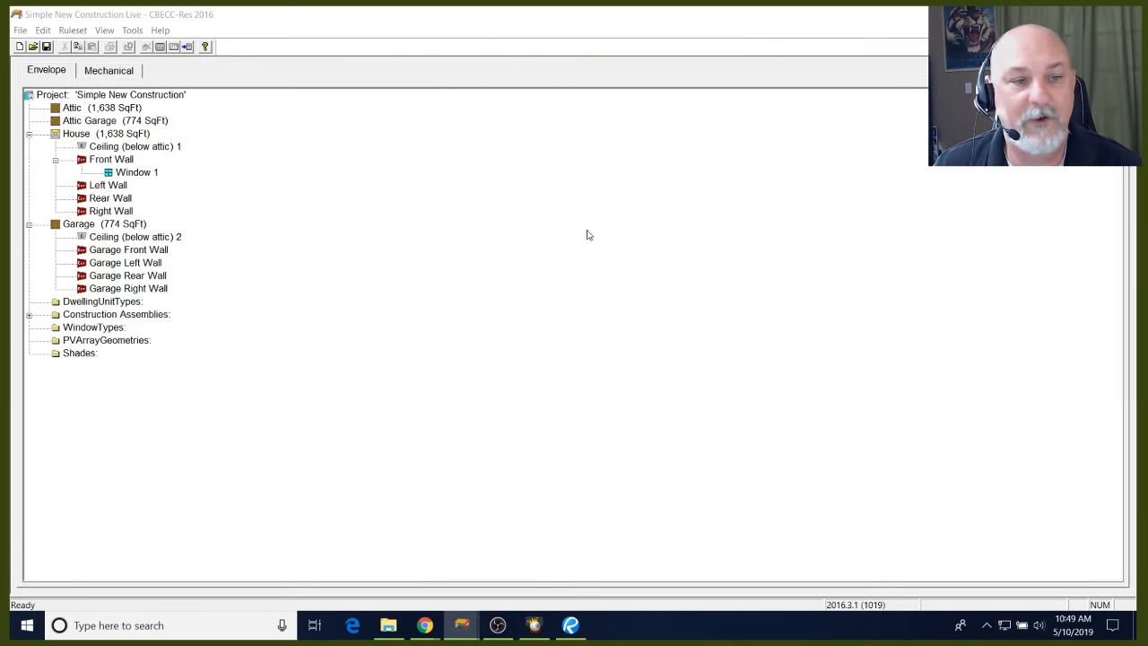
# Create a new window named Window 2 on the house's Front Wall, specified by Overall Window Area
pyautogui.rightClick(128, 161)
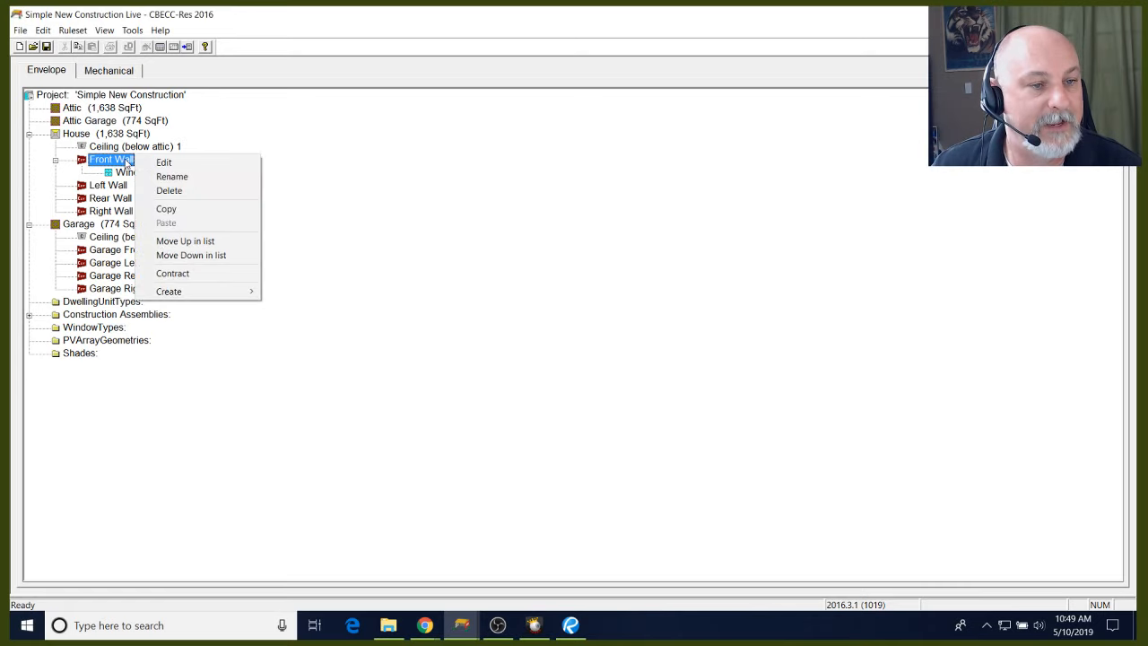
pyautogui.moveTo(216, 291)
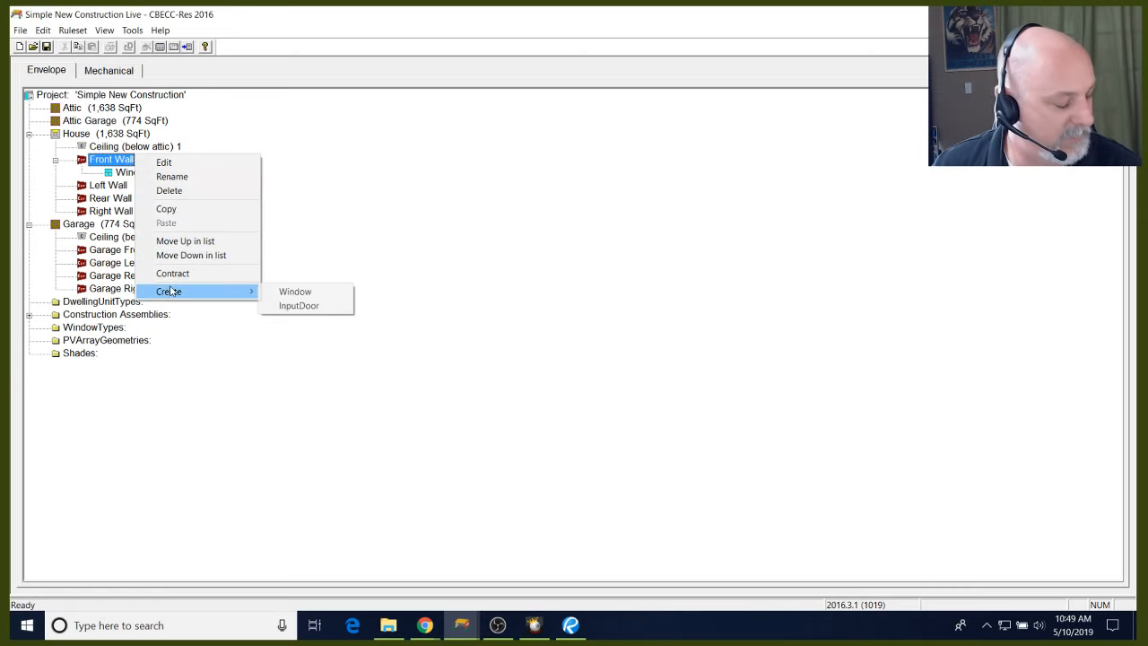
pyautogui.click(298, 293)
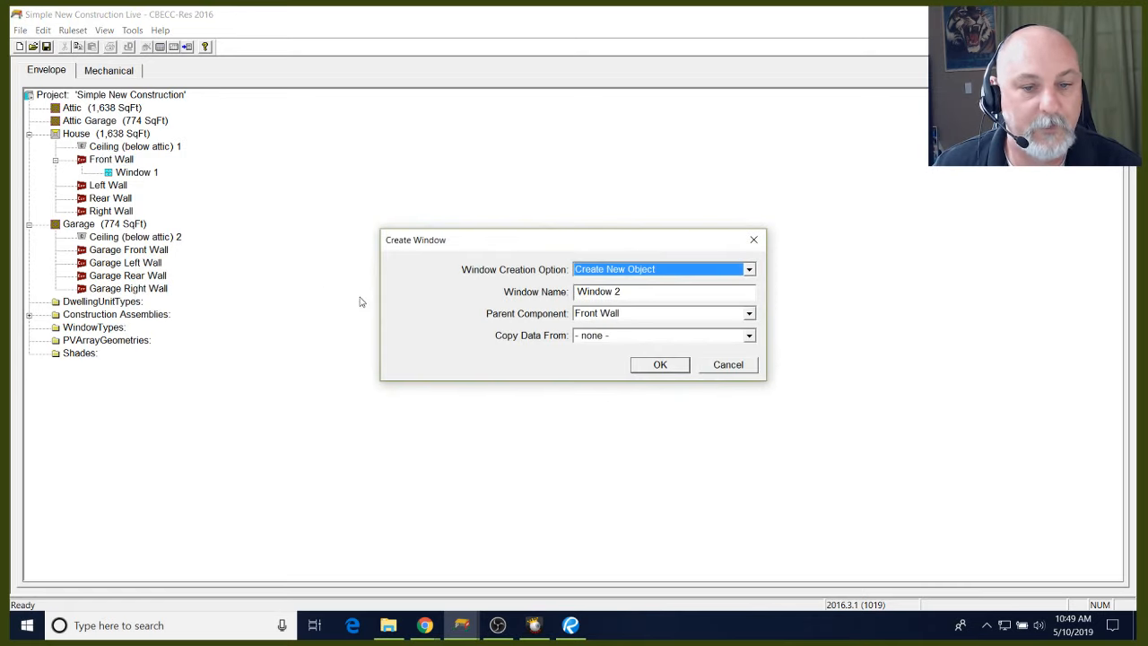
pyautogui.click(652, 365)
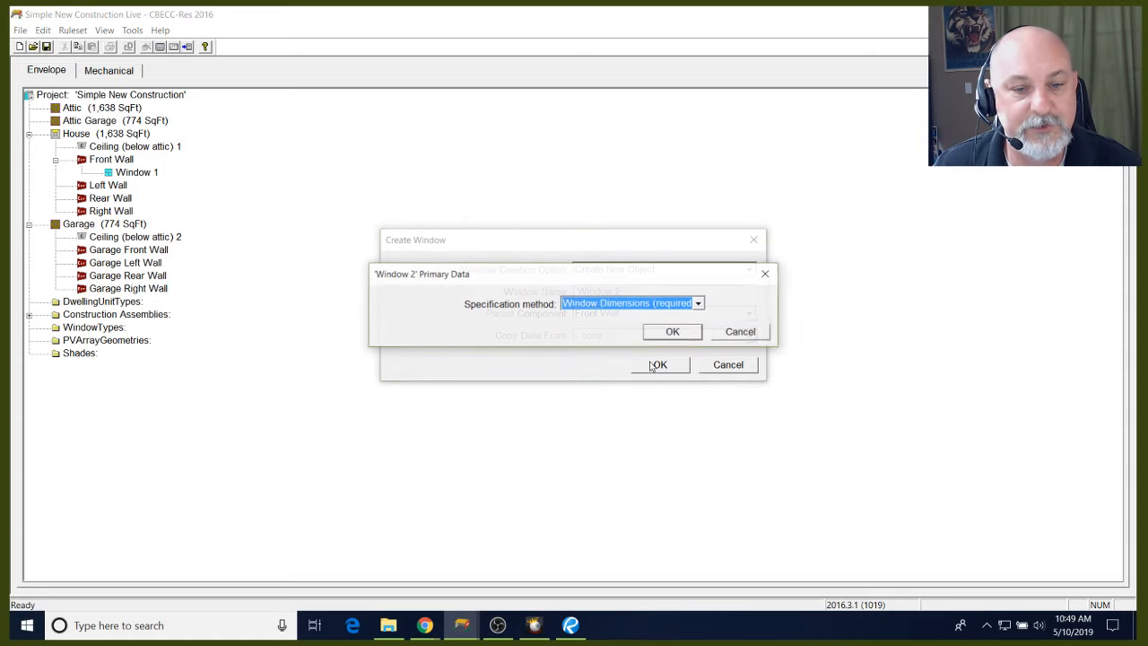
pyautogui.click(640, 305)
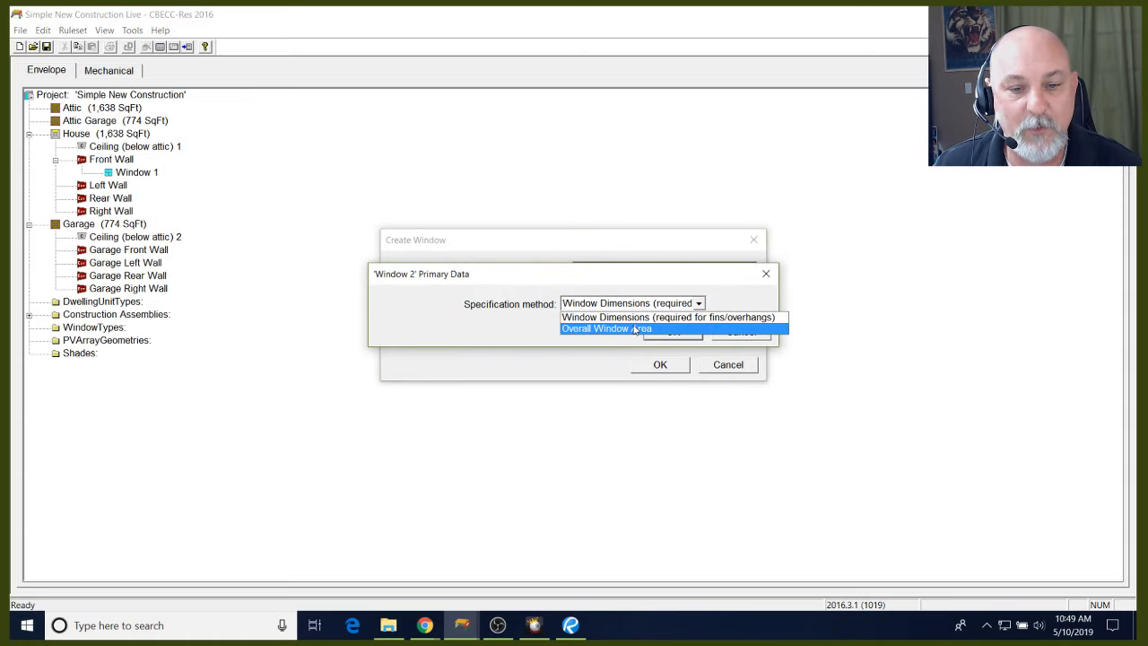
pyautogui.click(610, 328)
pyautogui.click(672, 333)
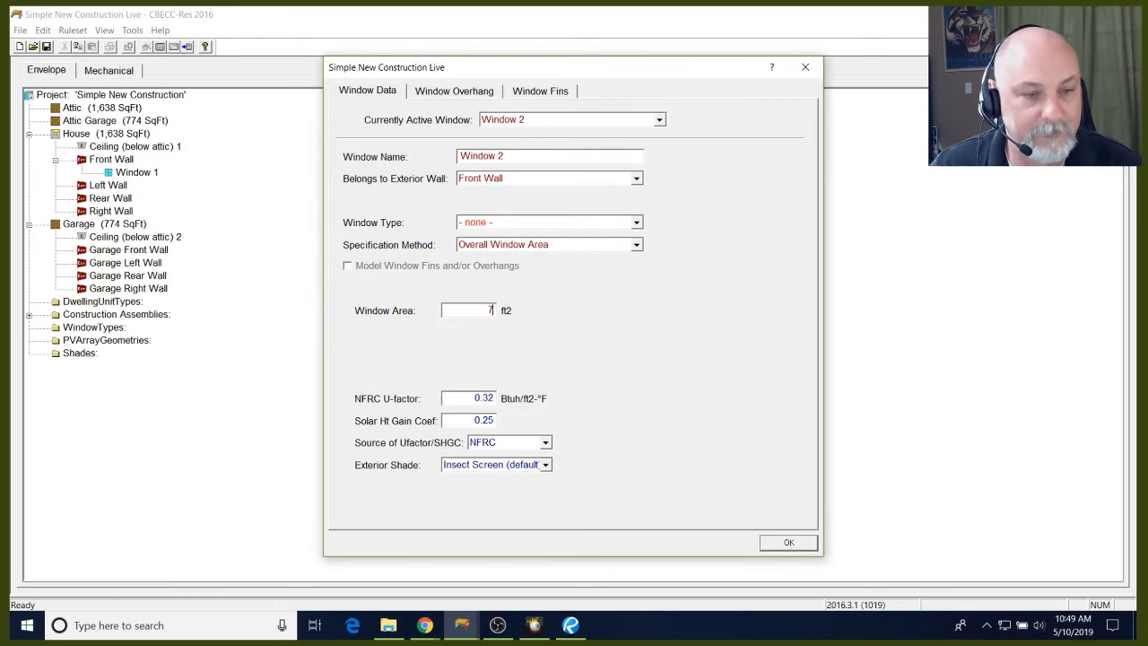
# Set Window 2's area to 7 ft2 and its source of U-factor/SHGC to default
pyautogui.press('Tab')
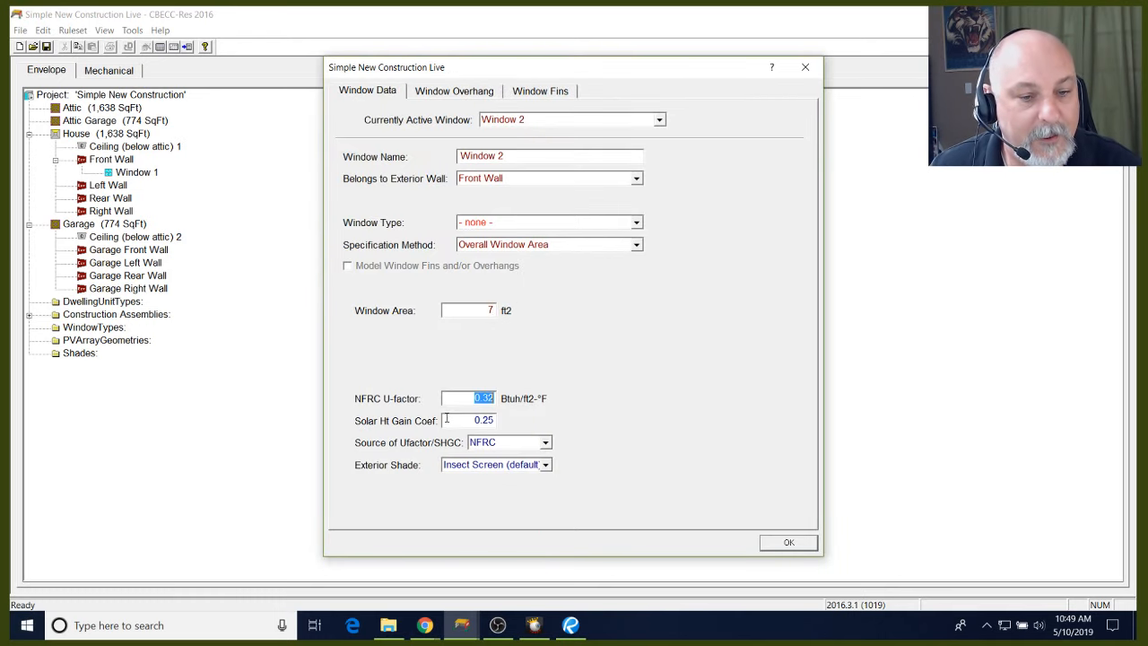
pyautogui.click(487, 443)
pyautogui.click(508, 466)
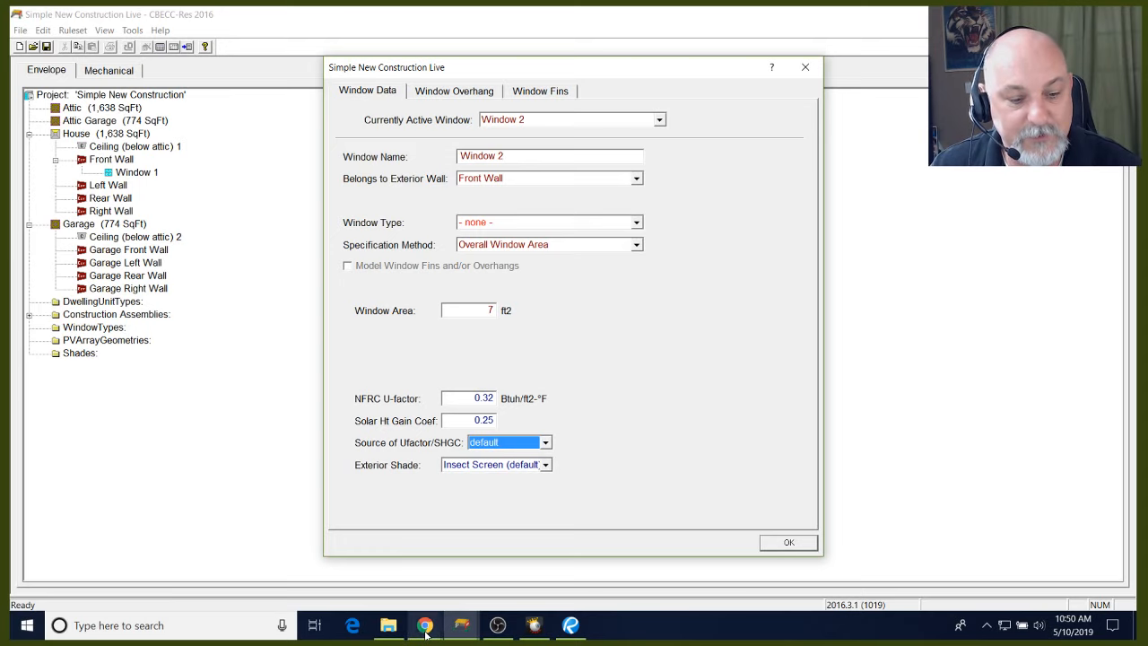
# Switch to Energy Code Ace in Chrome and open Section 110.6 under Subchapter 2 of the 2016 efficiency standards
pyautogui.moveTo(426, 632)
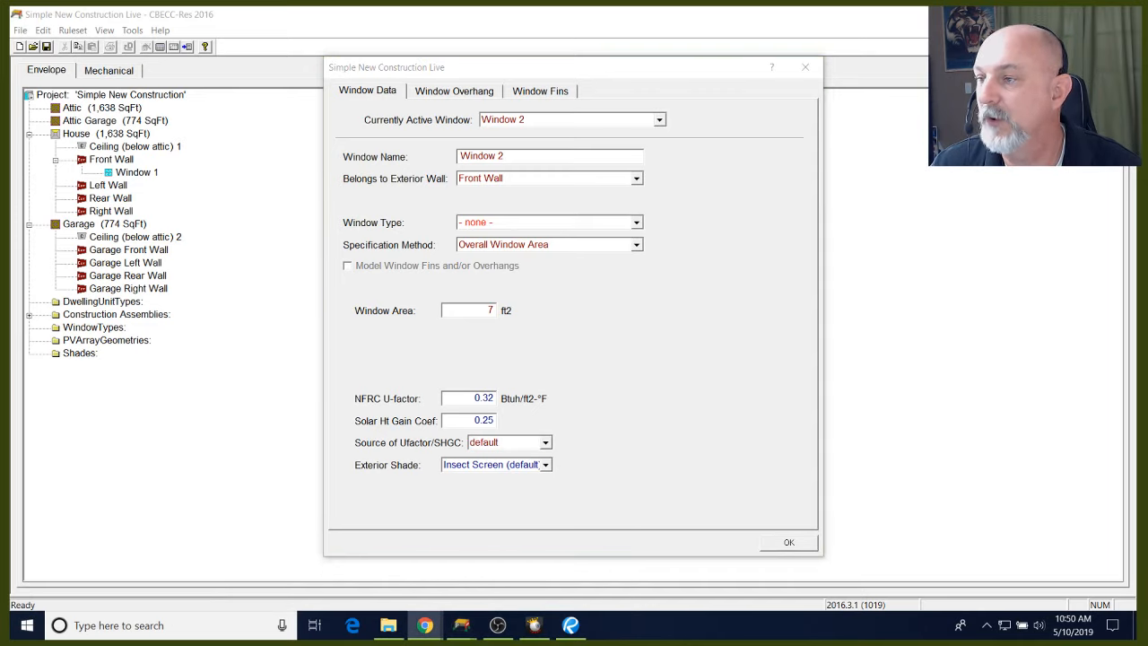
pyautogui.moveTo(1135, 42); pyautogui.dragTo(135, 35)
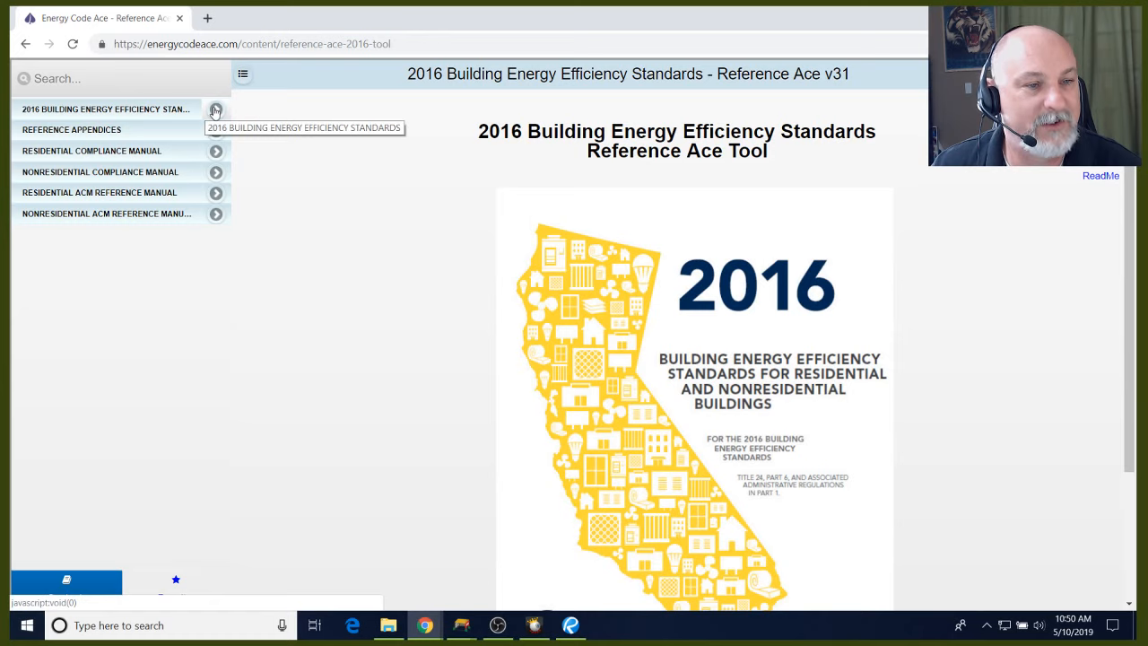
pyautogui.click(215, 110)
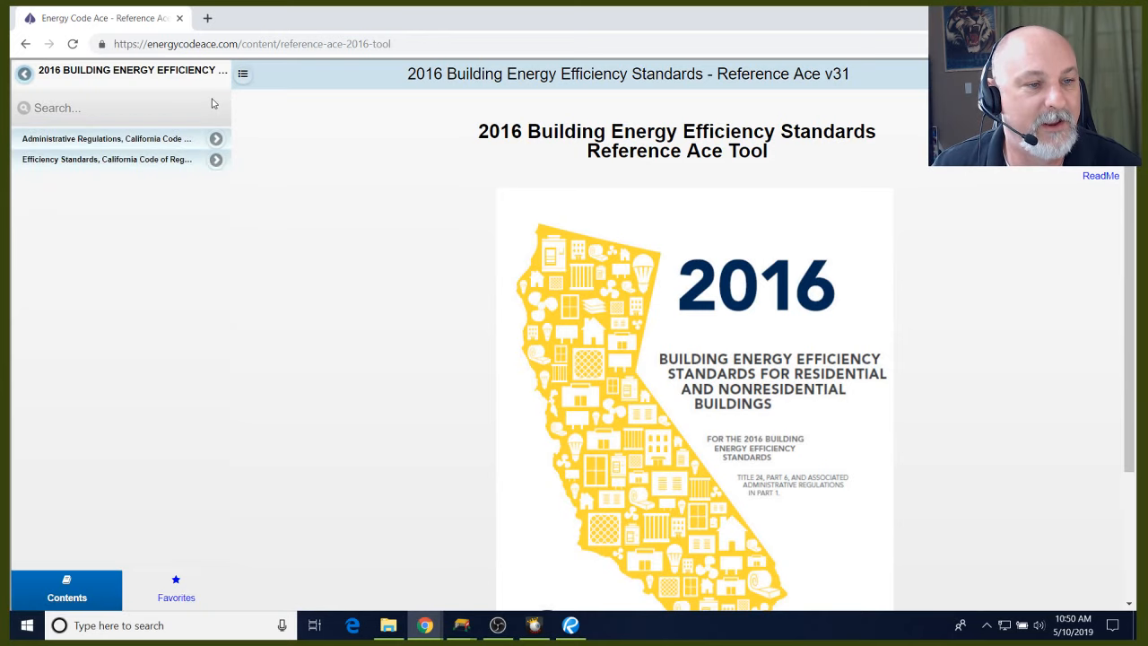
pyautogui.click(216, 160)
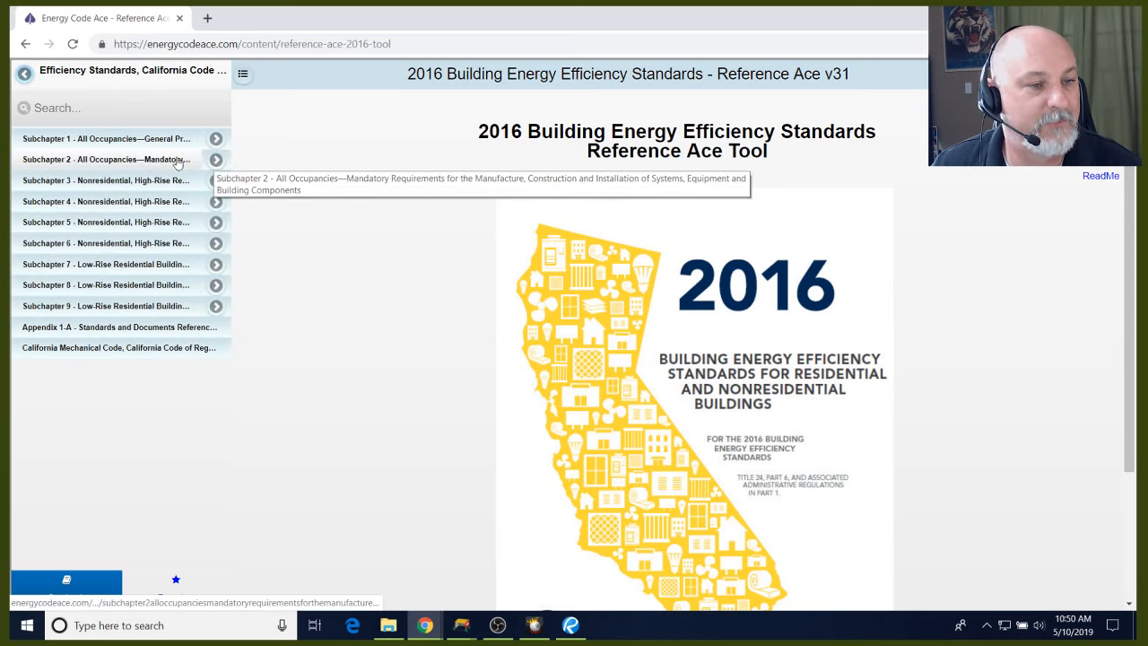
pyautogui.click(215, 159)
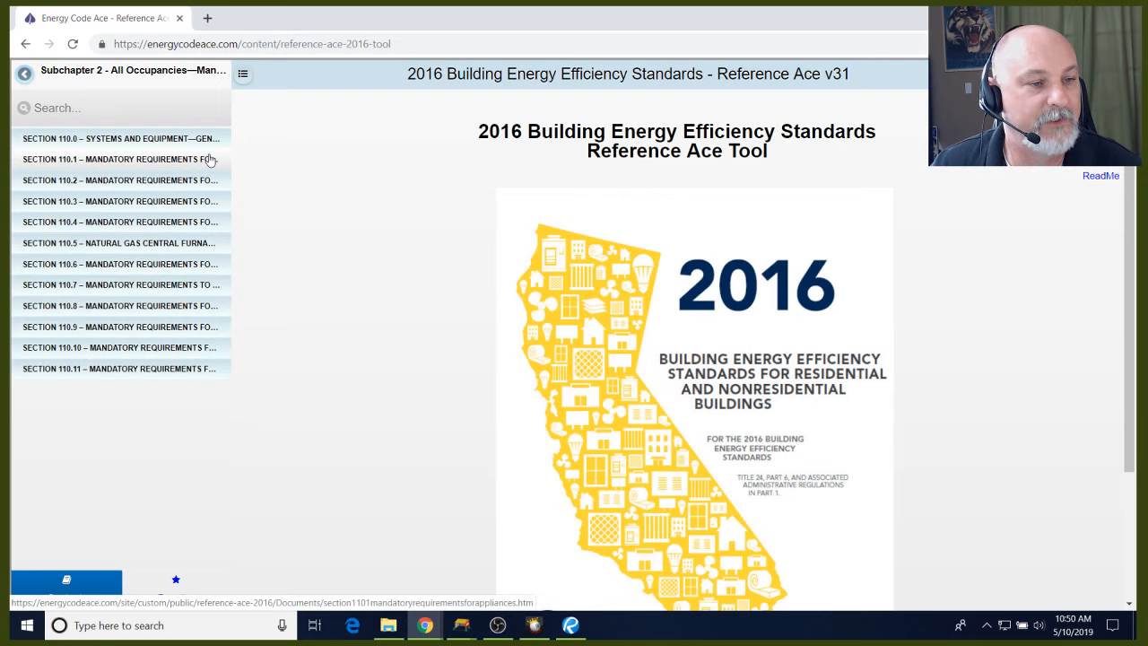
pyautogui.click(128, 265)
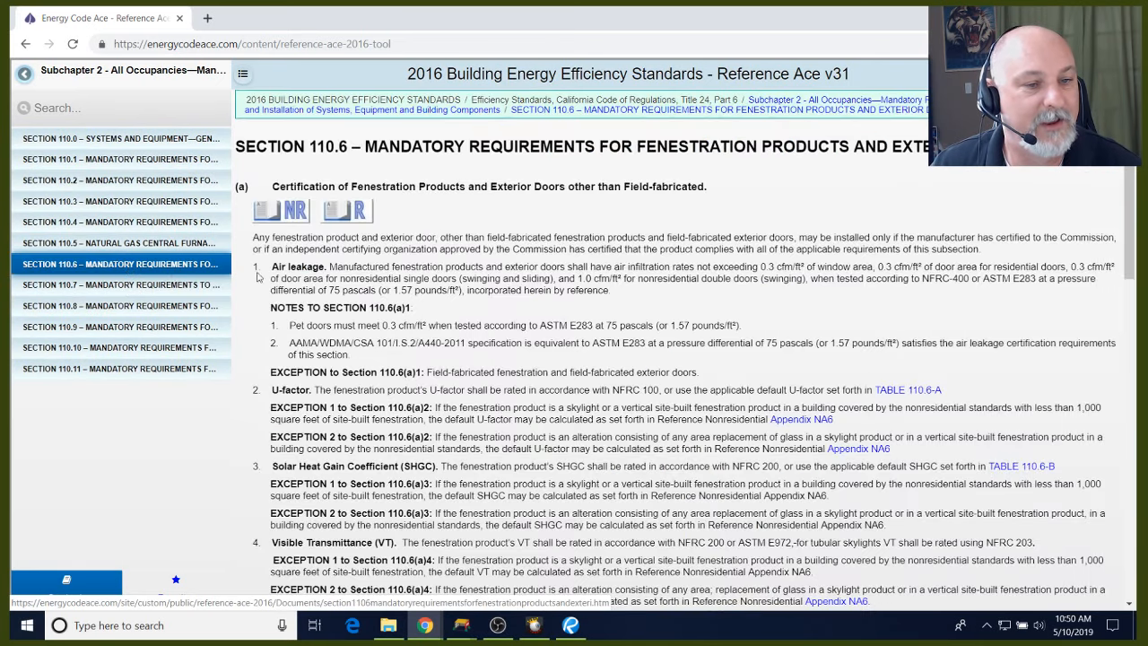
# Examine Table 110.6-A for default U-factors and Table 110.6-B for default SHGC values, and return to Window 2's data in CBECC-Res
pyautogui.scroll(-10, 558, 320)
pyautogui.scroll(2, 561, 309)
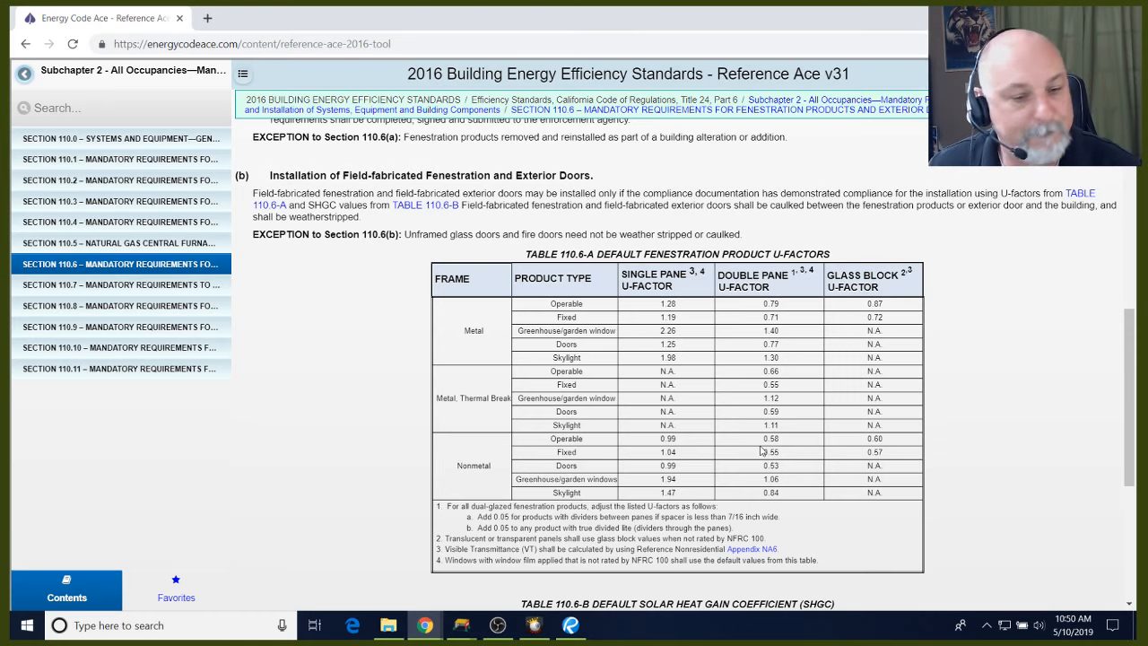
pyautogui.scroll(-4, 760, 451)
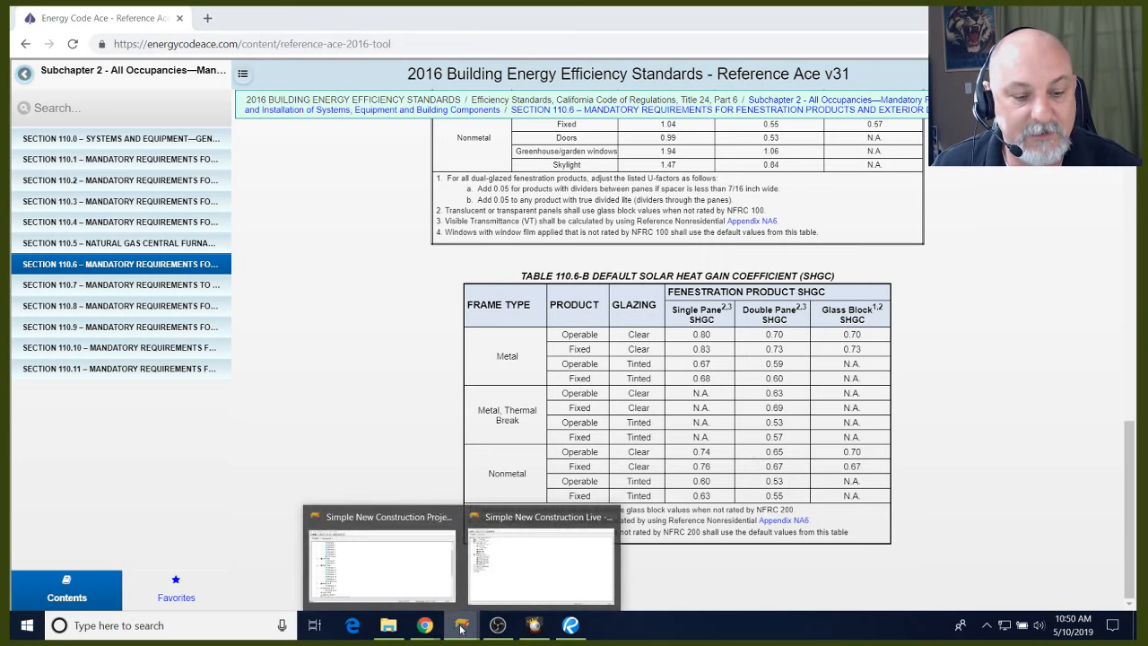
pyautogui.click(422, 588)
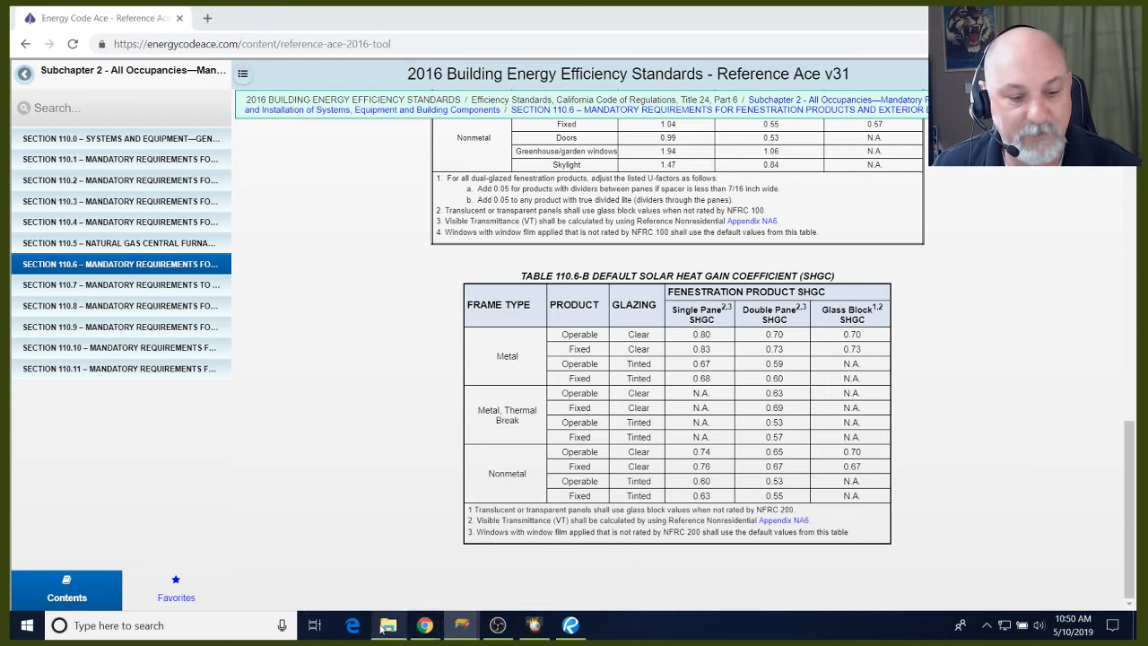
pyautogui.moveTo(462, 625)
pyautogui.click(549, 579)
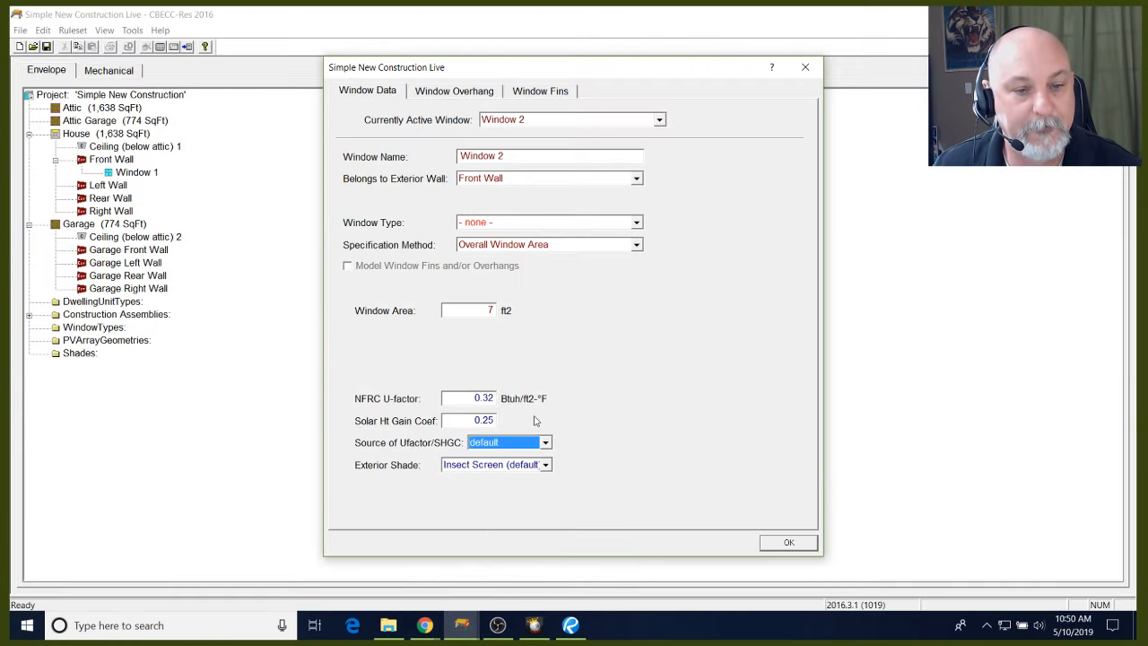
# Set Window 2's NFRC U-factor to 0.55, its solar heat gain coefficient to 0.67 and its exterior shade to None
pyautogui.moveTo(471, 399); pyautogui.dragTo(502, 398)
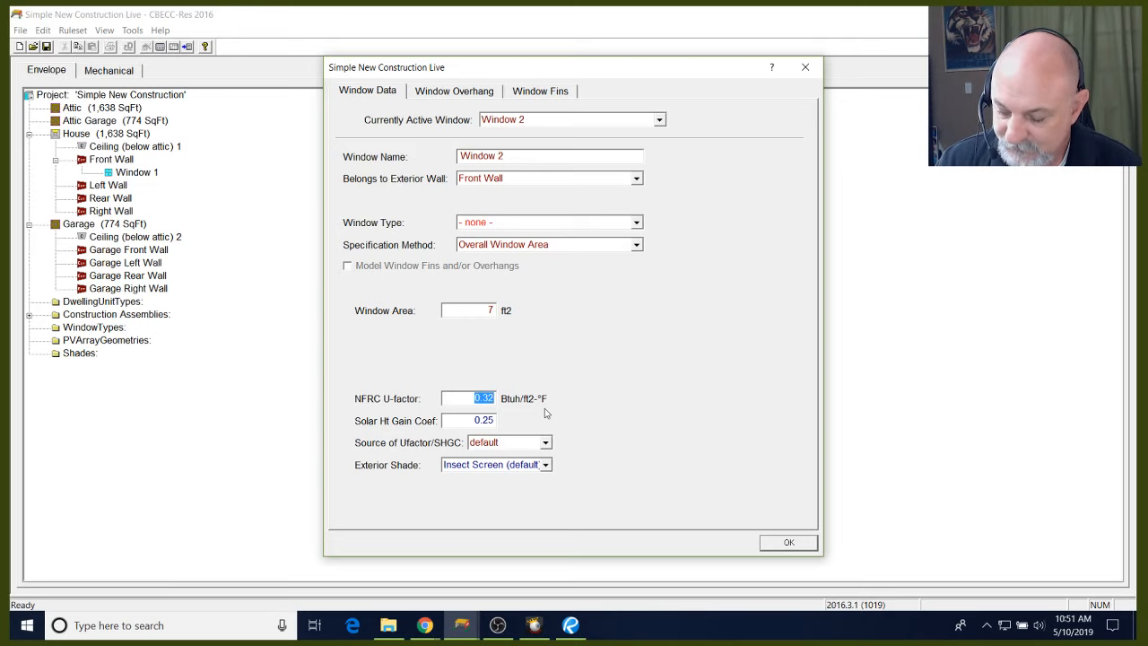
pyautogui.write('0.55')
pyautogui.press('Tab')
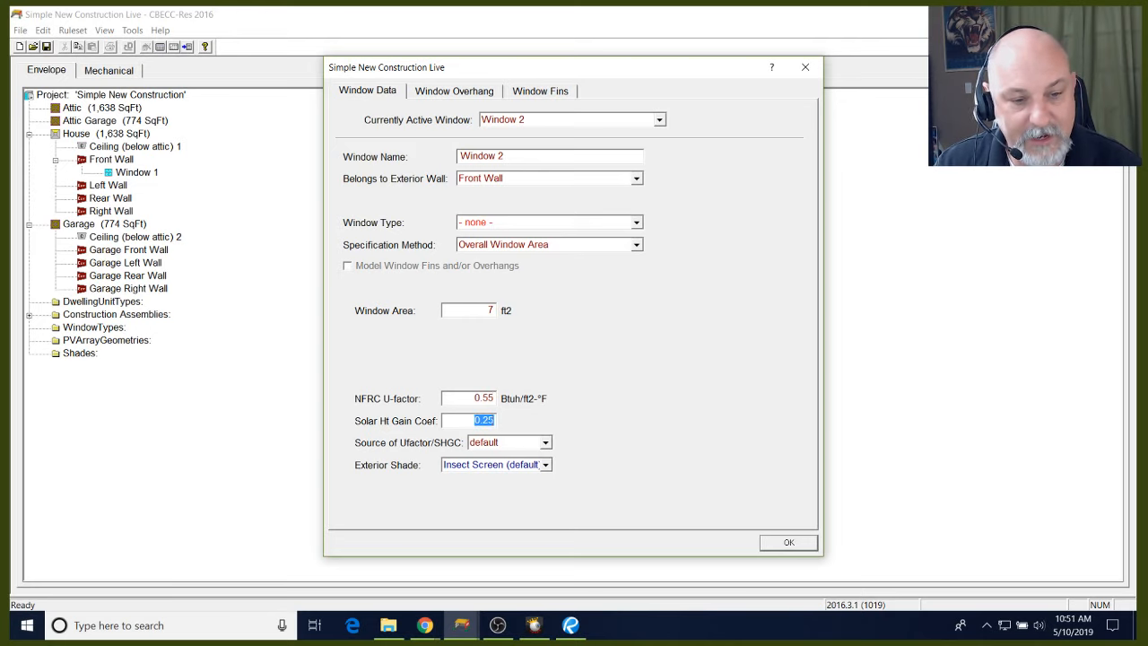
pyautogui.write('0.67')
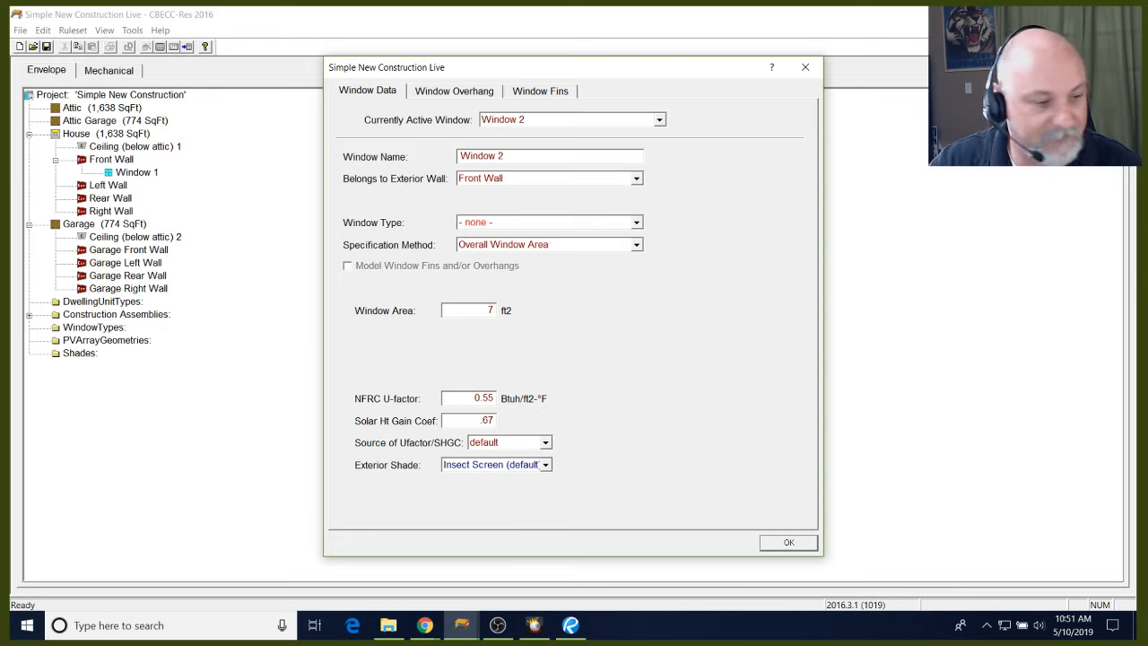
pyautogui.press('Tab')
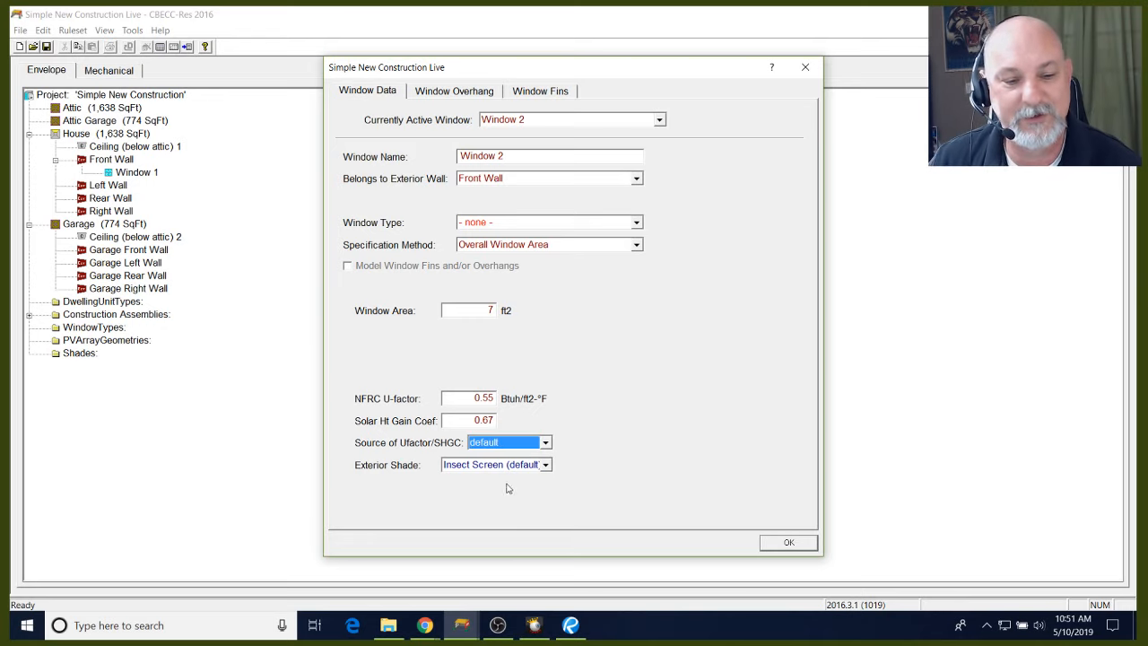
pyautogui.click(543, 465)
pyautogui.click(537, 478)
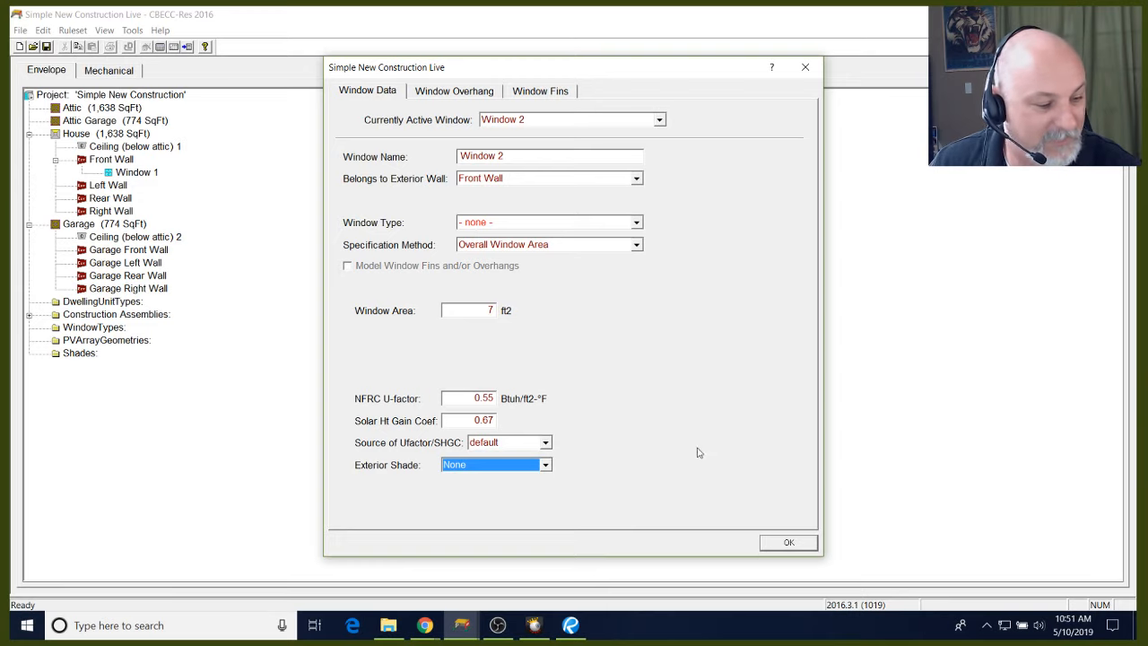
pyautogui.click(791, 543)
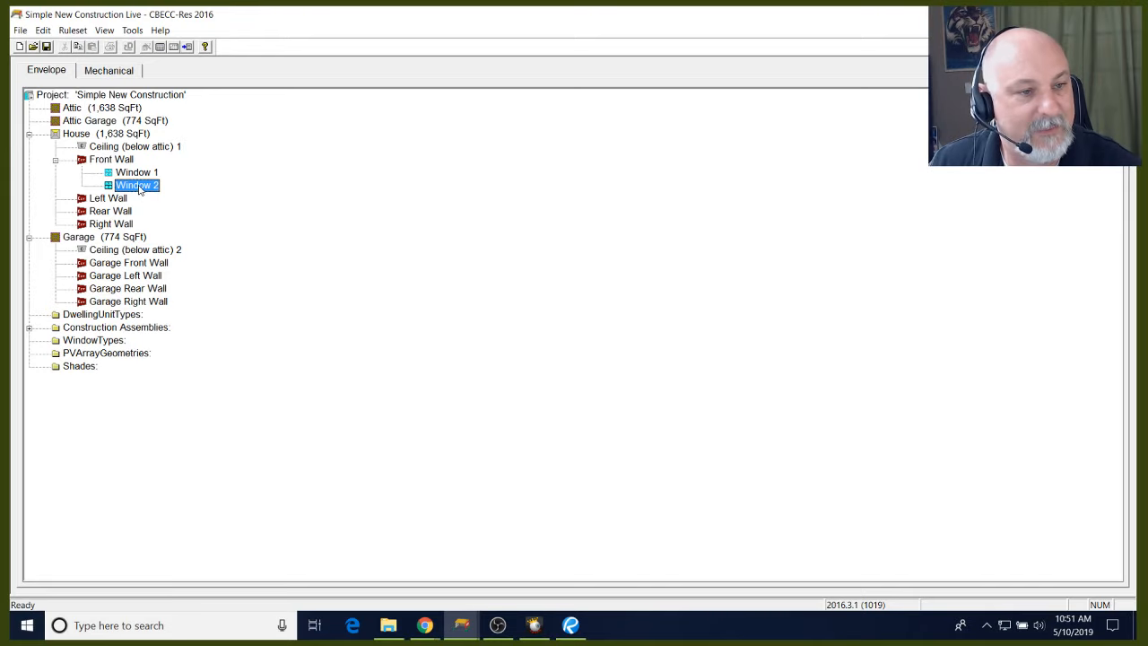
# Duplicate Window 2 on the house's Front Wall and name the copy Window 3
pyautogui.rightClick(139, 188)
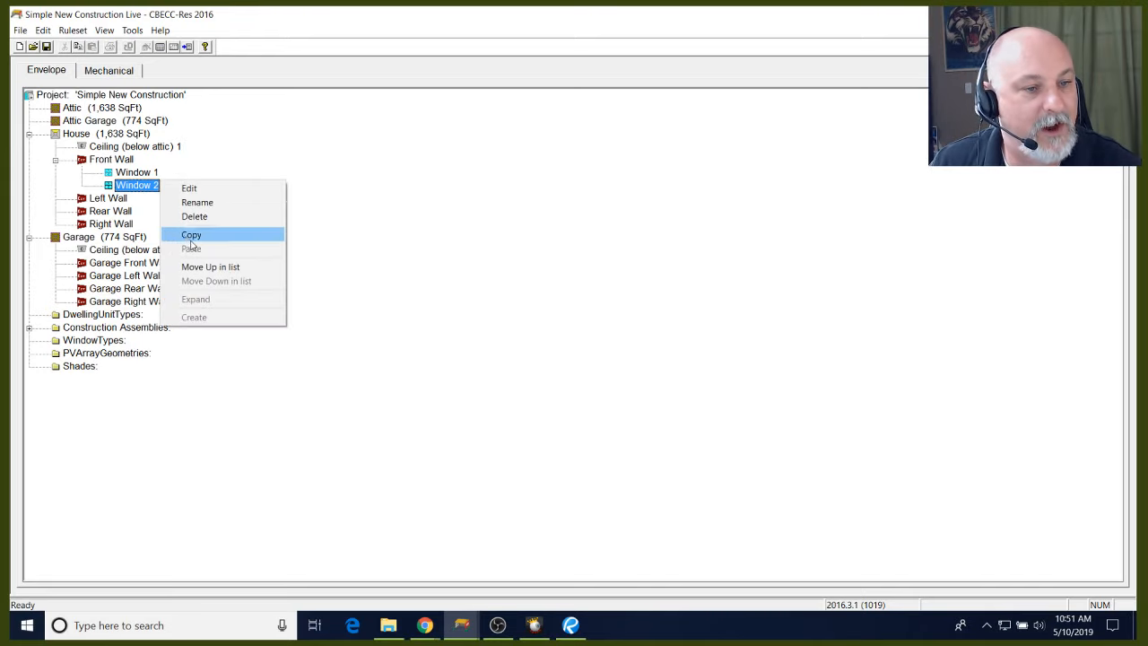
pyautogui.click(187, 235)
pyautogui.rightClick(130, 160)
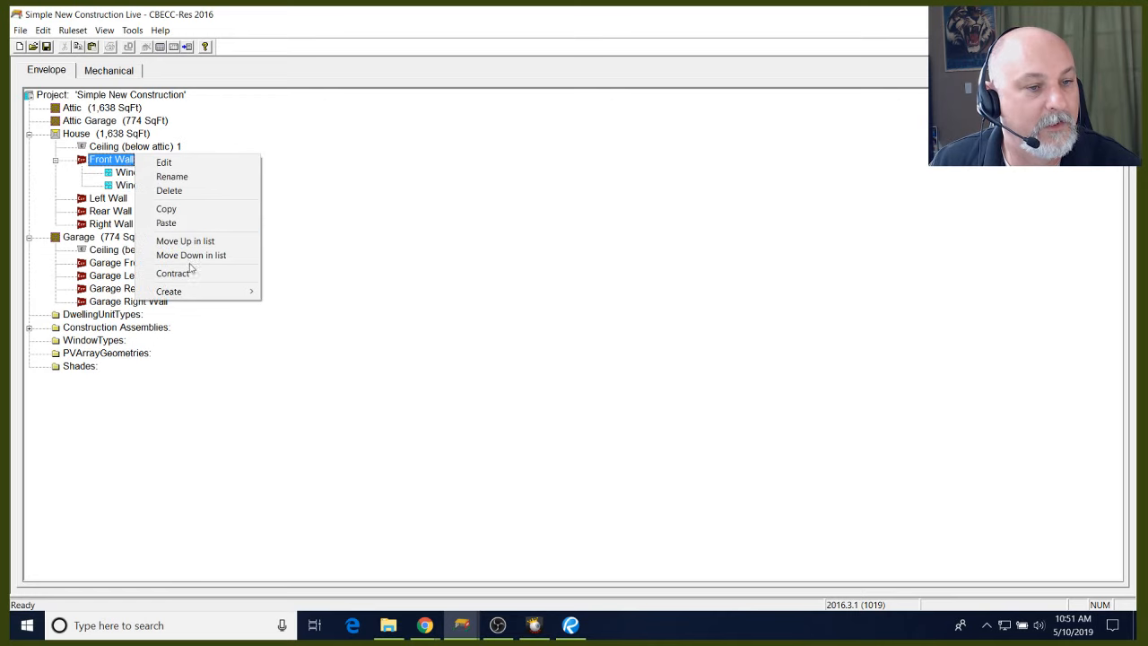
pyautogui.click(188, 225)
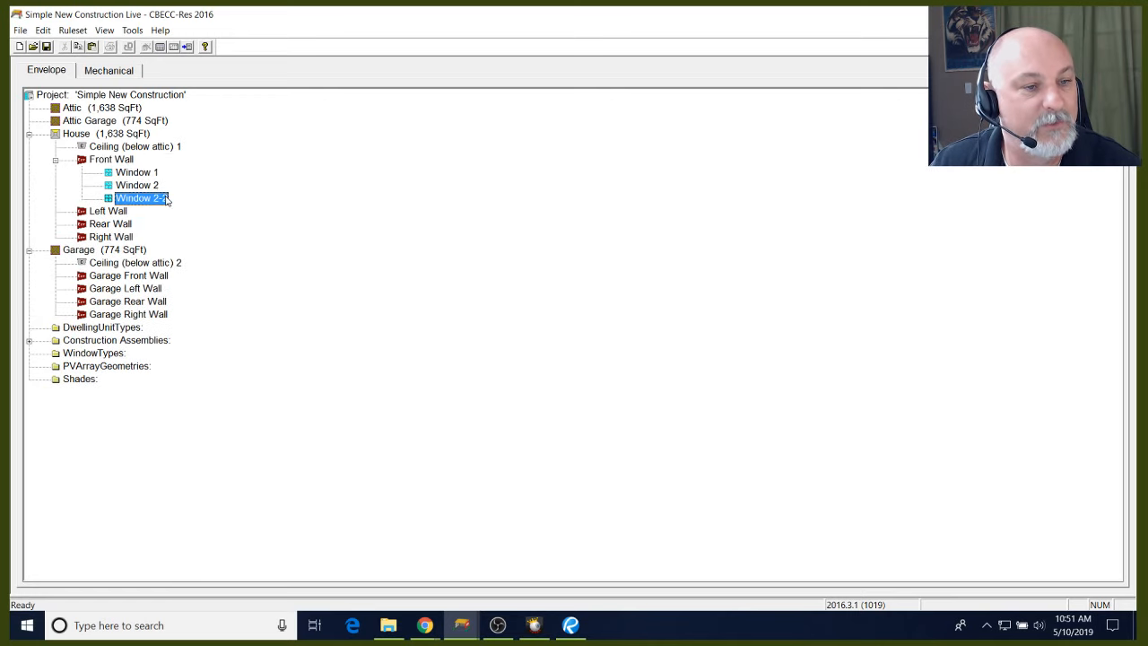
pyautogui.doubleClick(158, 198)
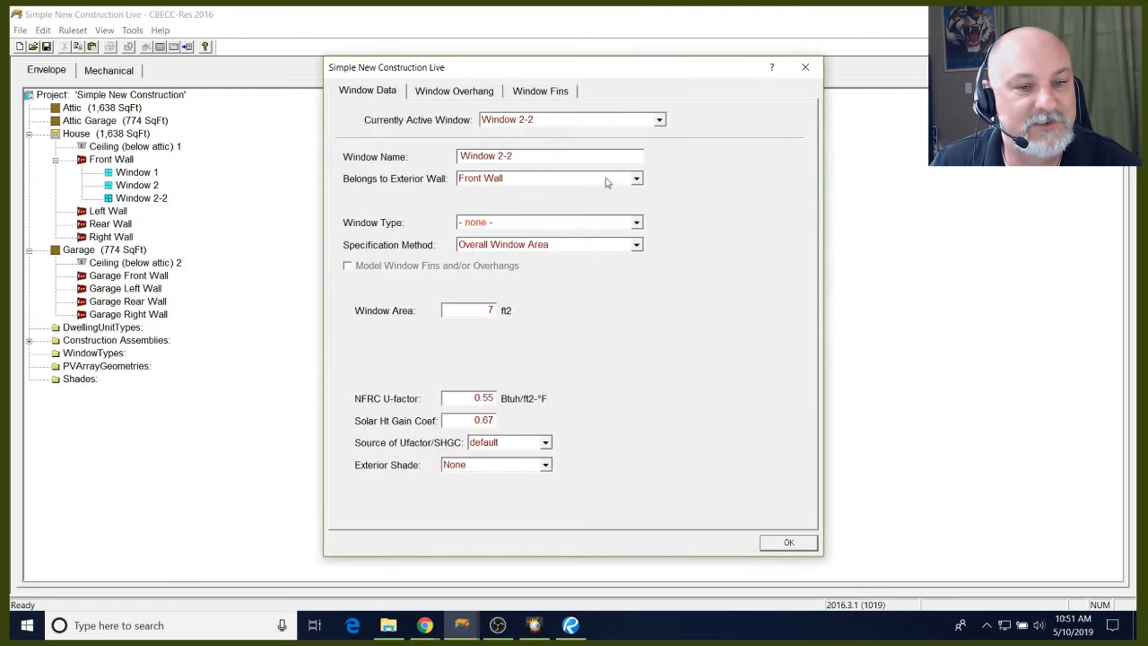
pyautogui.doubleClick(498, 156)
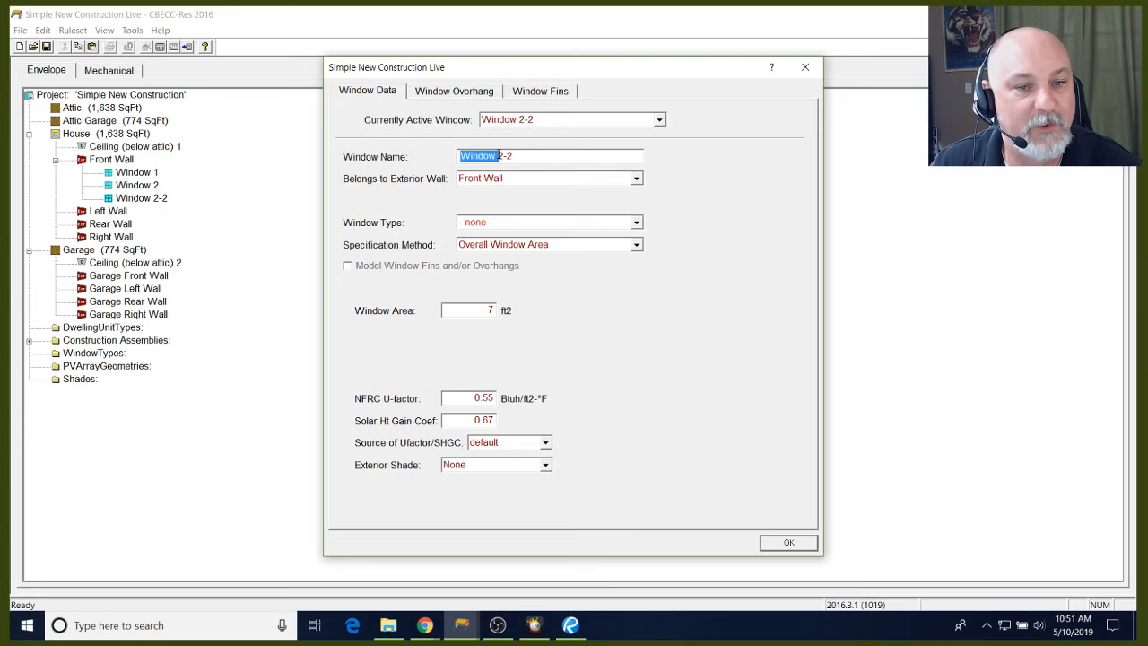
pyautogui.moveTo(498, 156); pyautogui.dragTo(539, 159)
pyautogui.write('3')
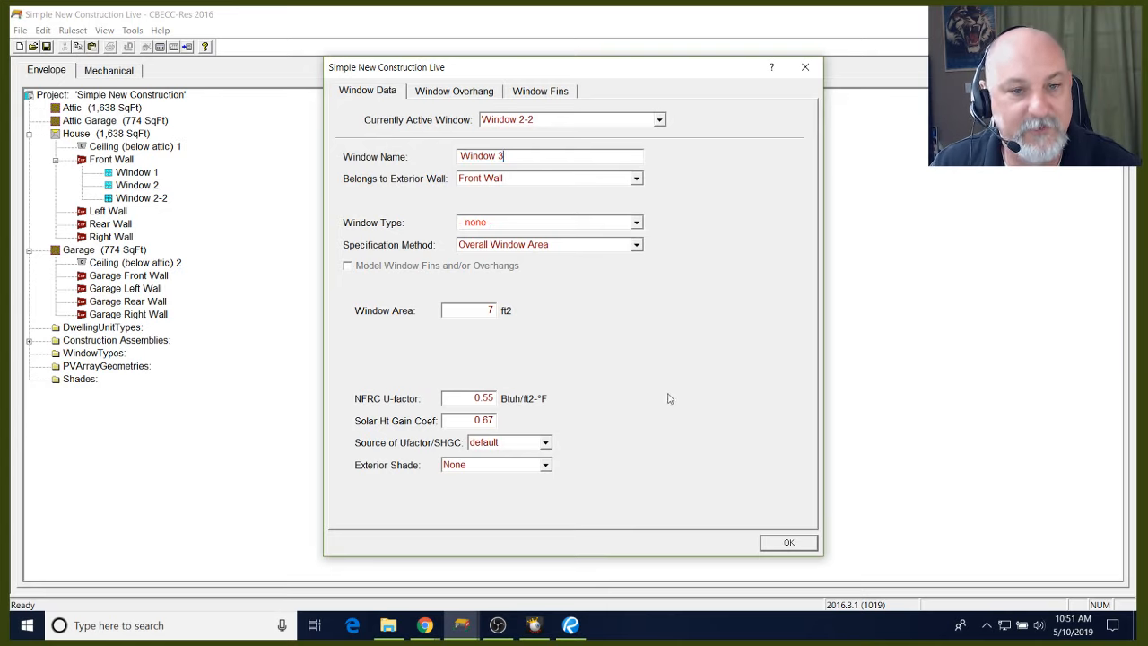
pyautogui.click(788, 542)
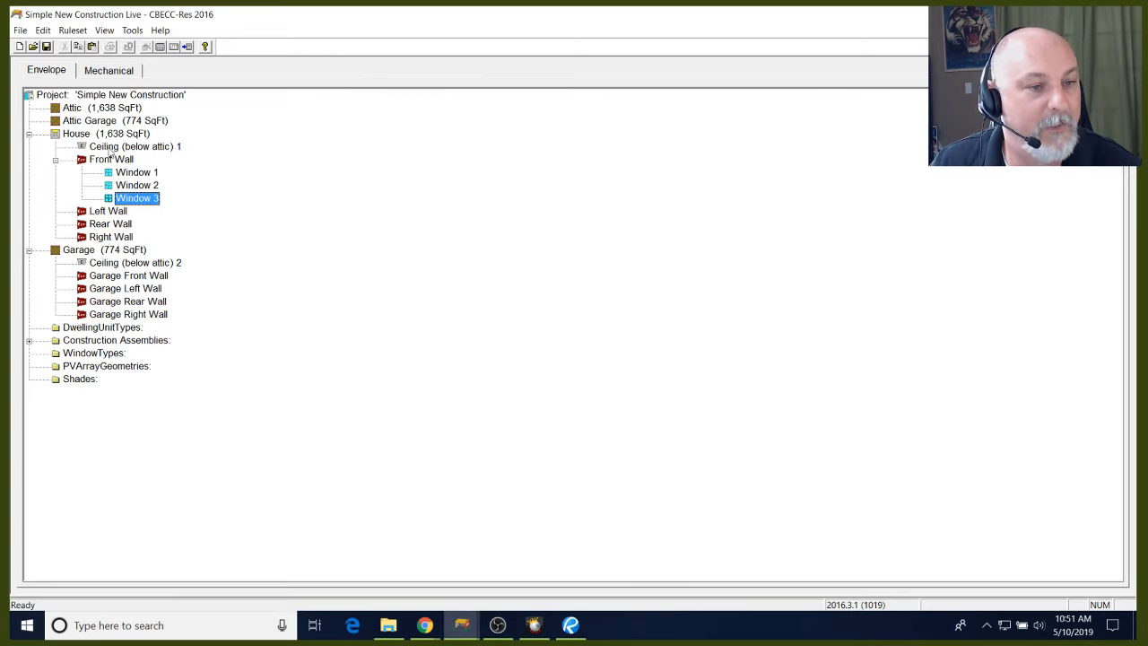
# Paste another copy of Window 2 on the Front Wall, naming it Window 4 with a window area of 8 ft2
pyautogui.rightClick(125, 160)
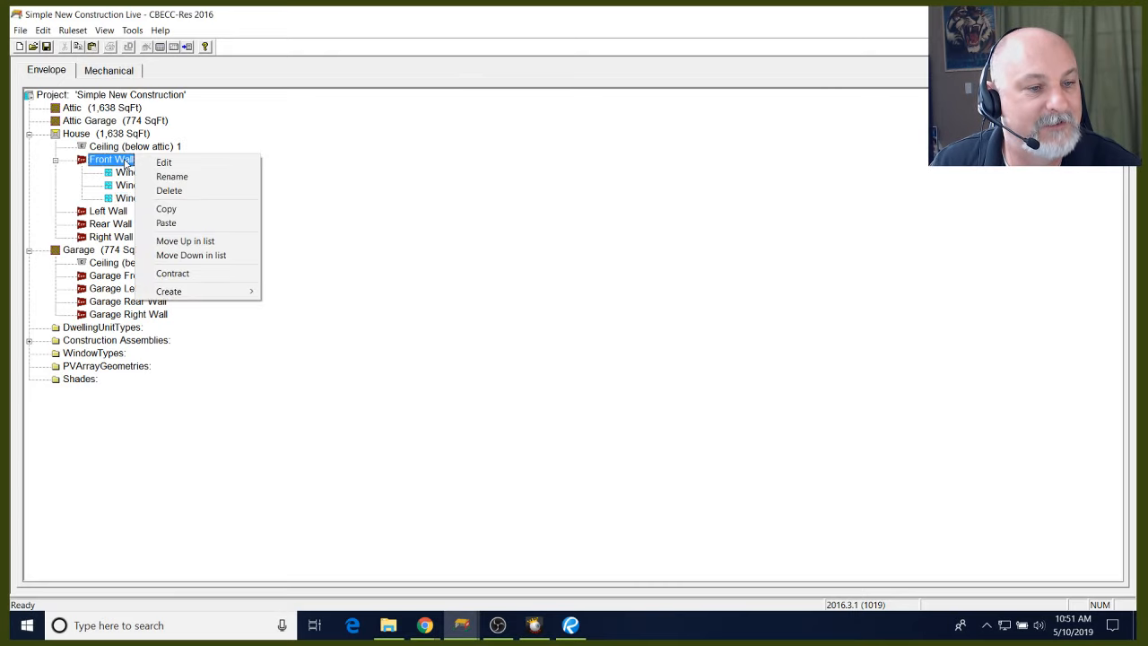
pyautogui.click(166, 222)
pyautogui.doubleClick(144, 212)
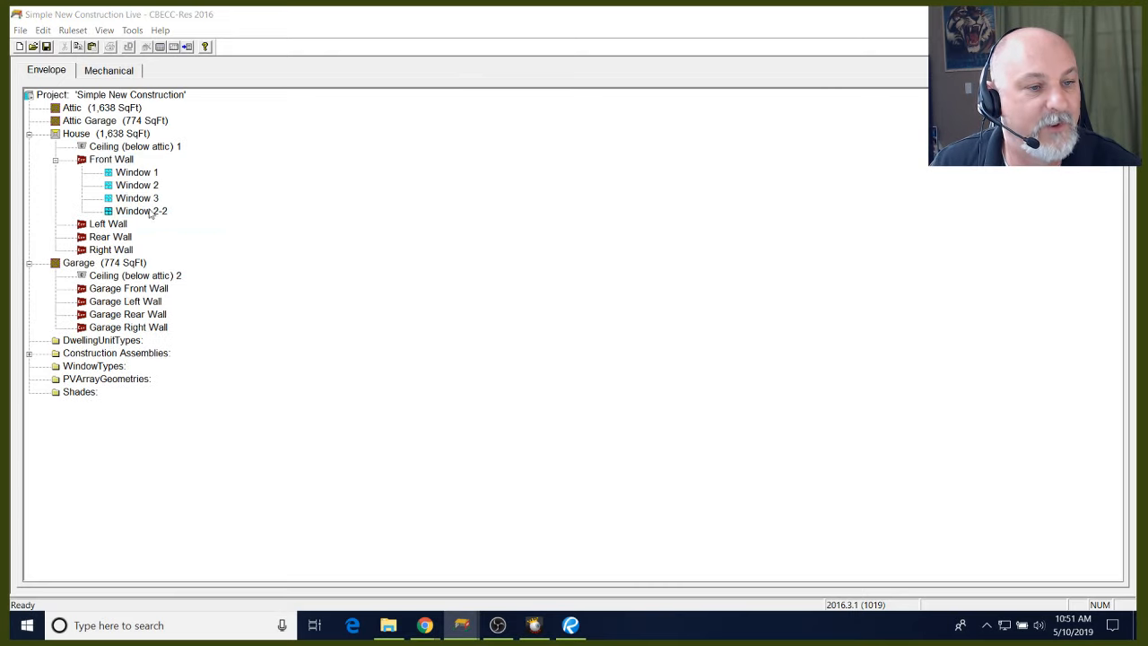
pyautogui.click(503, 156)
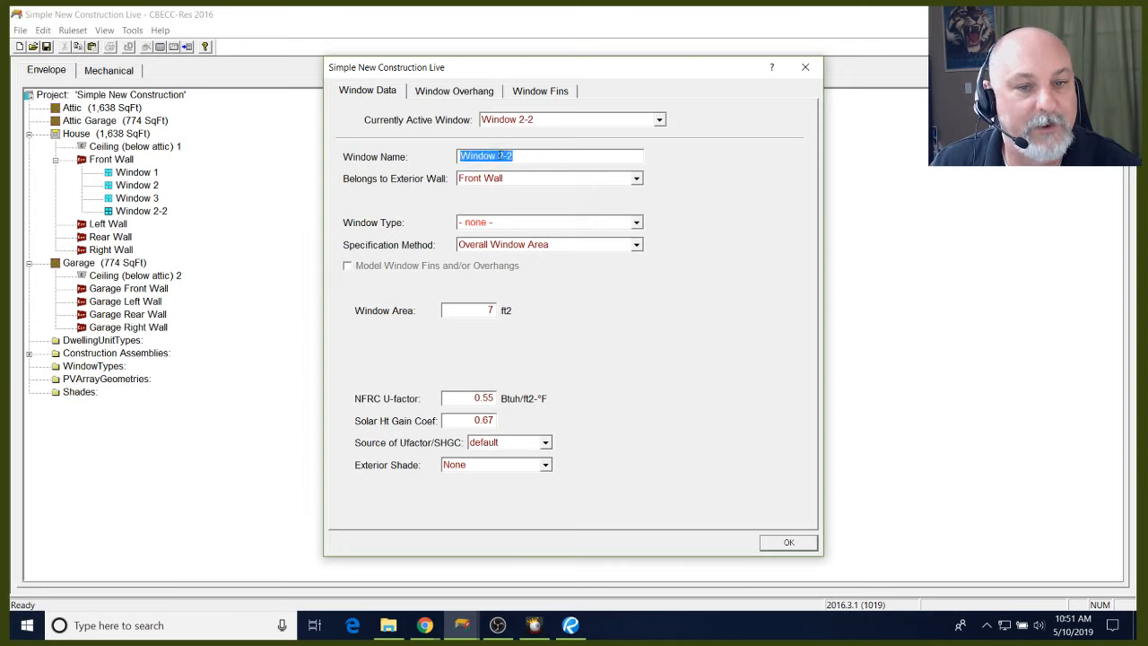
pyautogui.doubleClick(503, 156)
pyautogui.write('4')
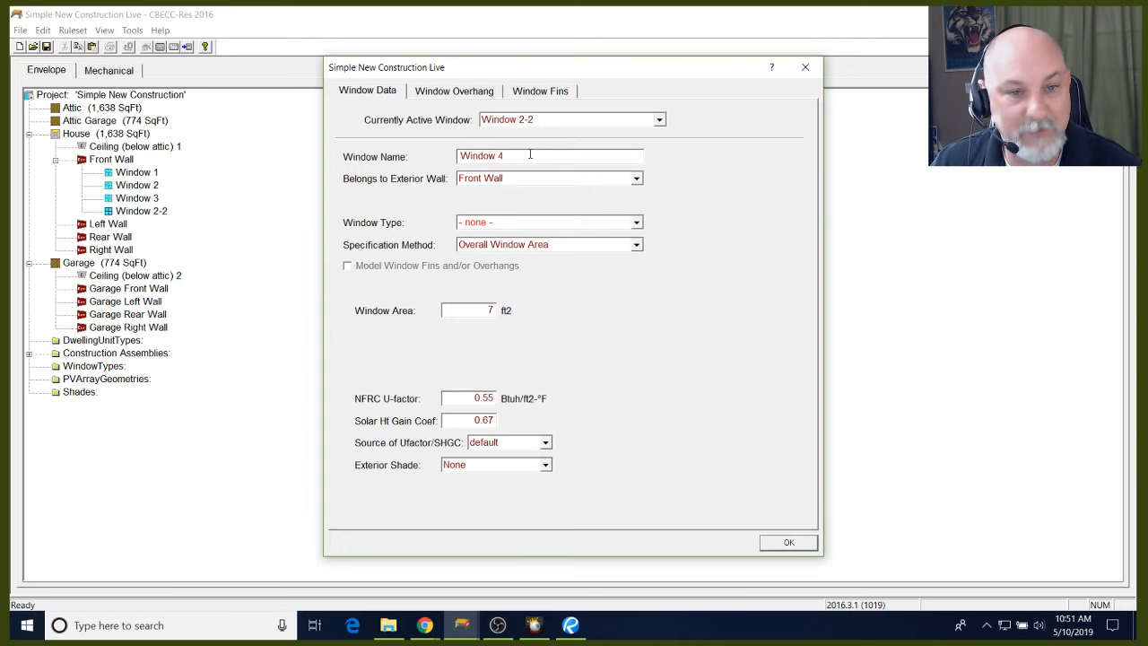
pyautogui.moveTo(481, 311); pyautogui.dragTo(520, 310)
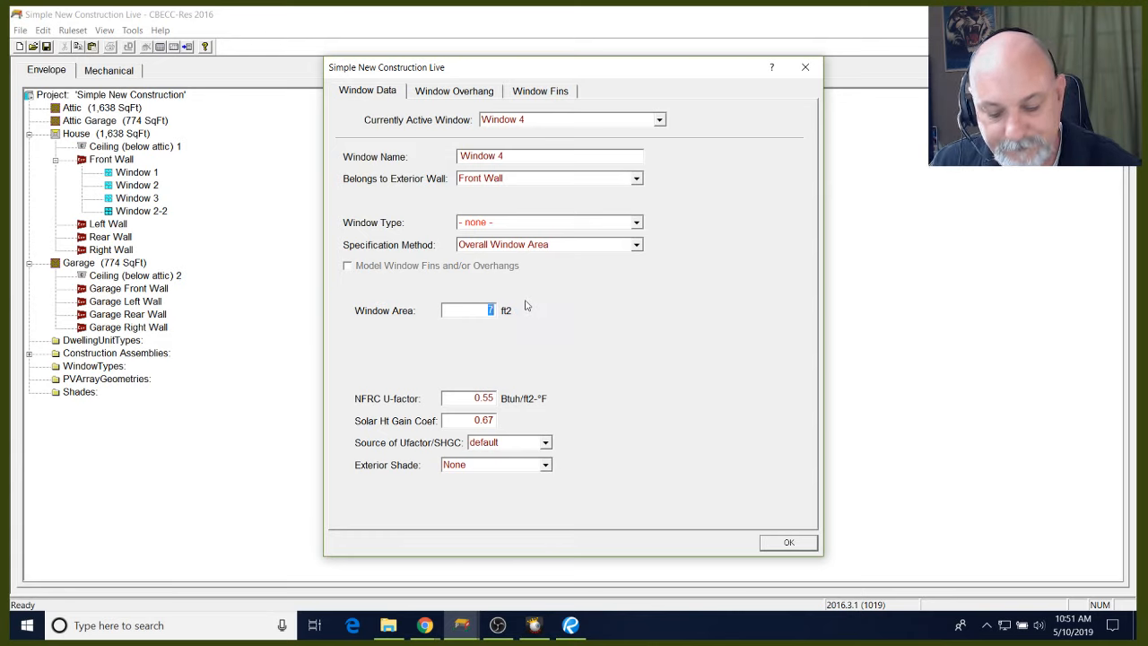
pyautogui.write('8')
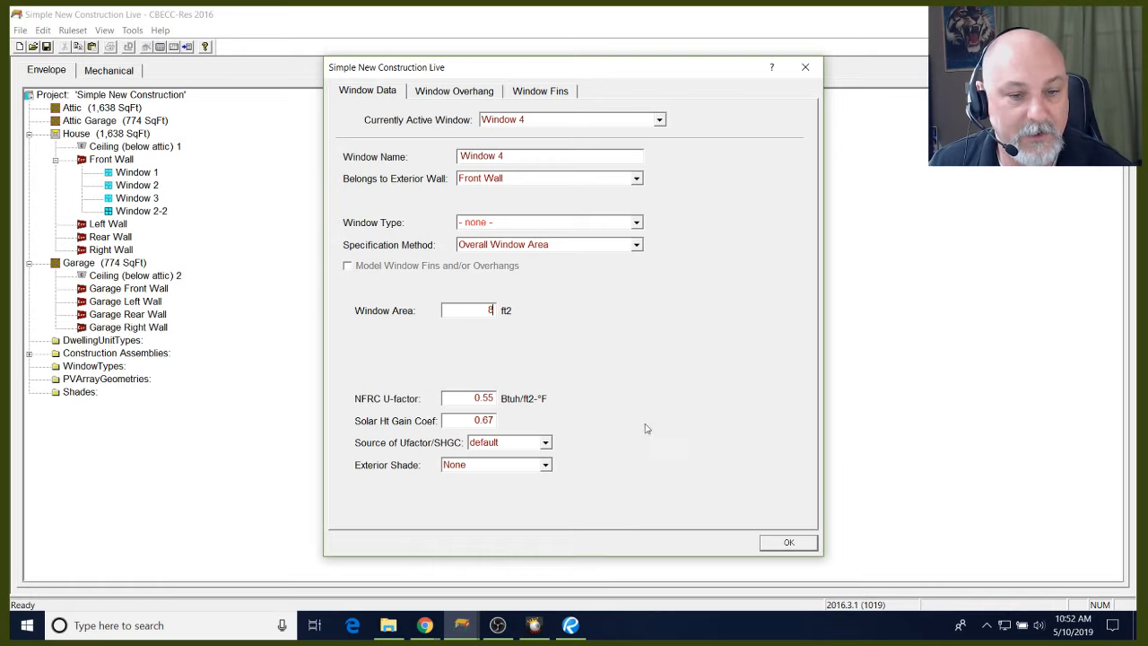
pyautogui.click(789, 543)
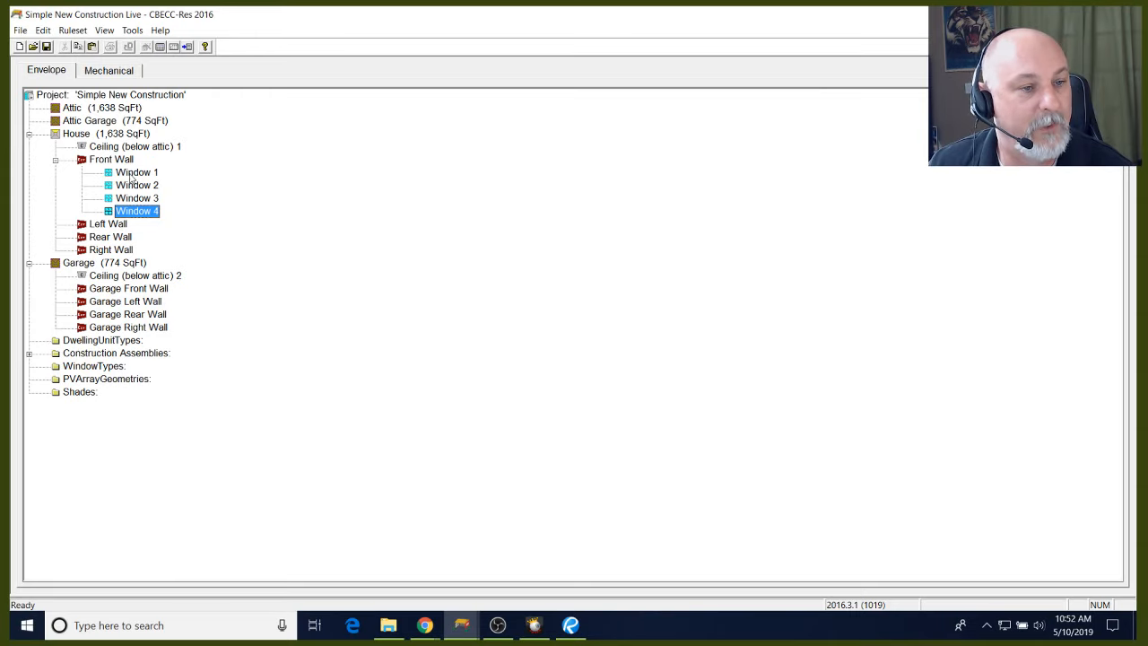
# Duplicate Window 1 on the house's Front Wall and name the copy Window 5
pyautogui.rightClick(133, 176)
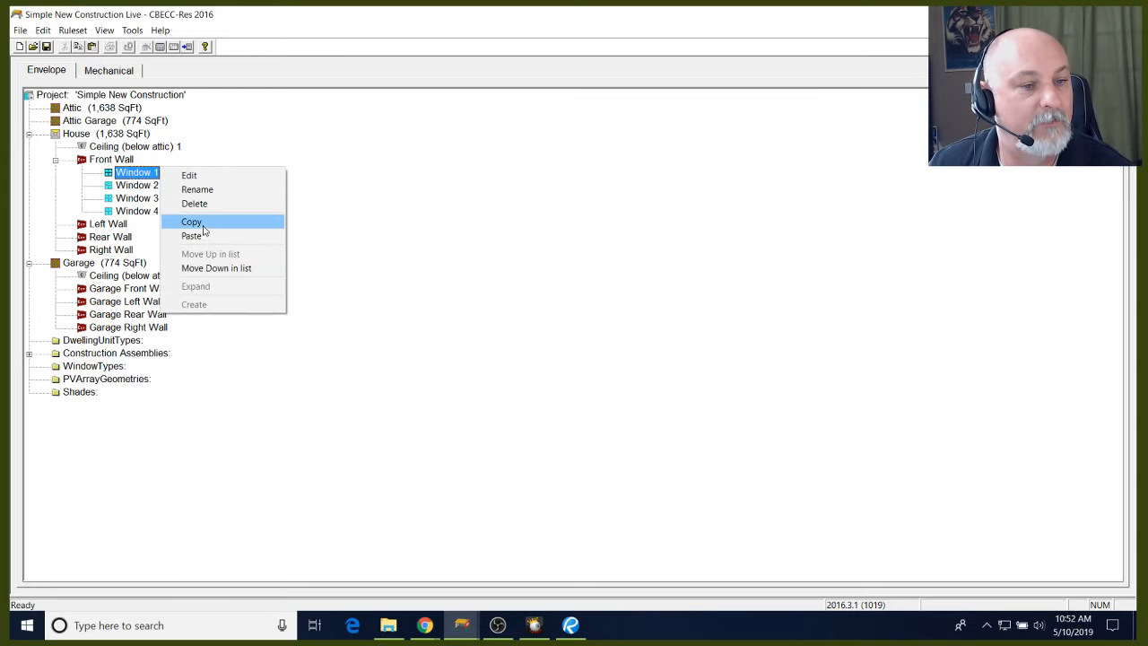
pyautogui.press('Escape')
pyautogui.rightClick(133, 159)
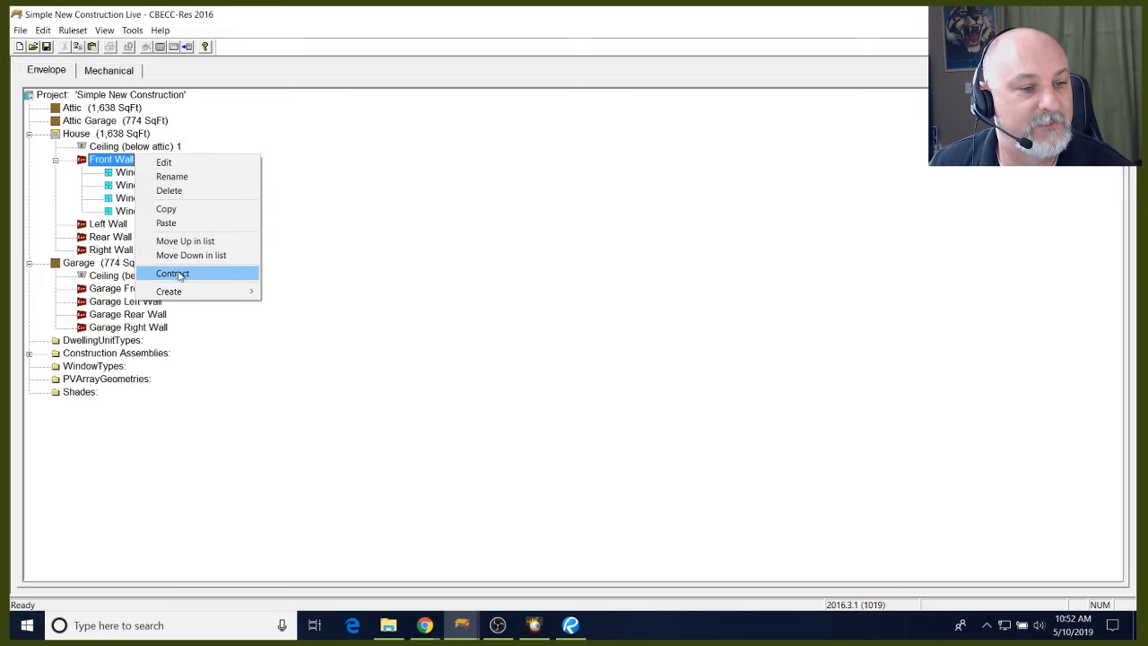
pyautogui.click(169, 224)
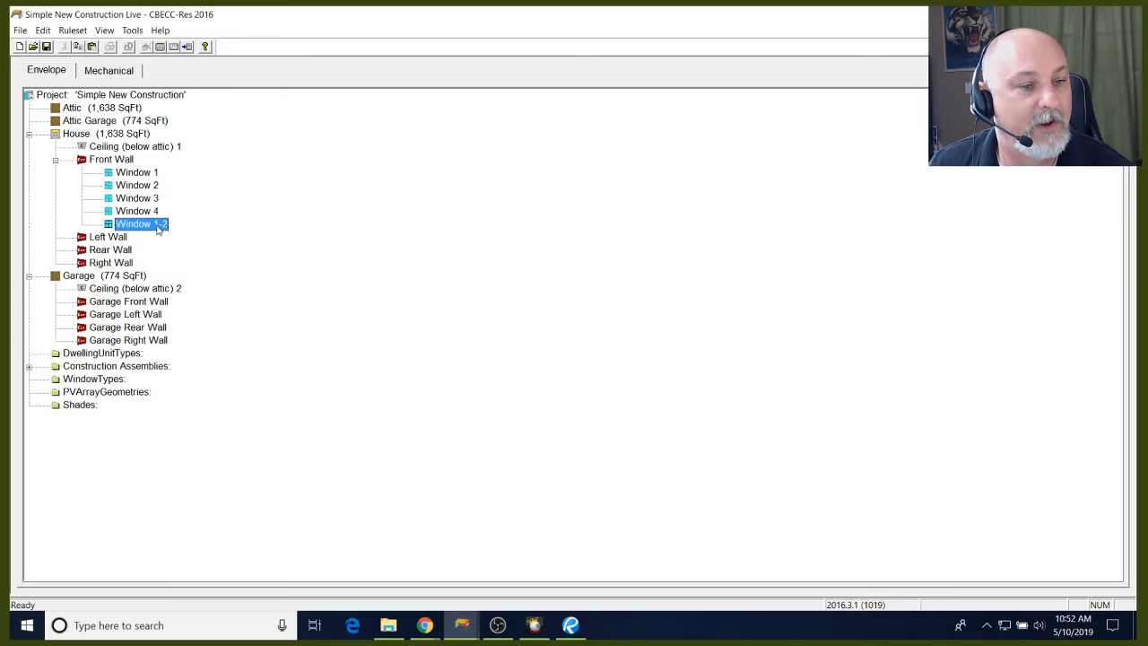
pyautogui.doubleClick(159, 225)
pyautogui.doubleClick(500, 155)
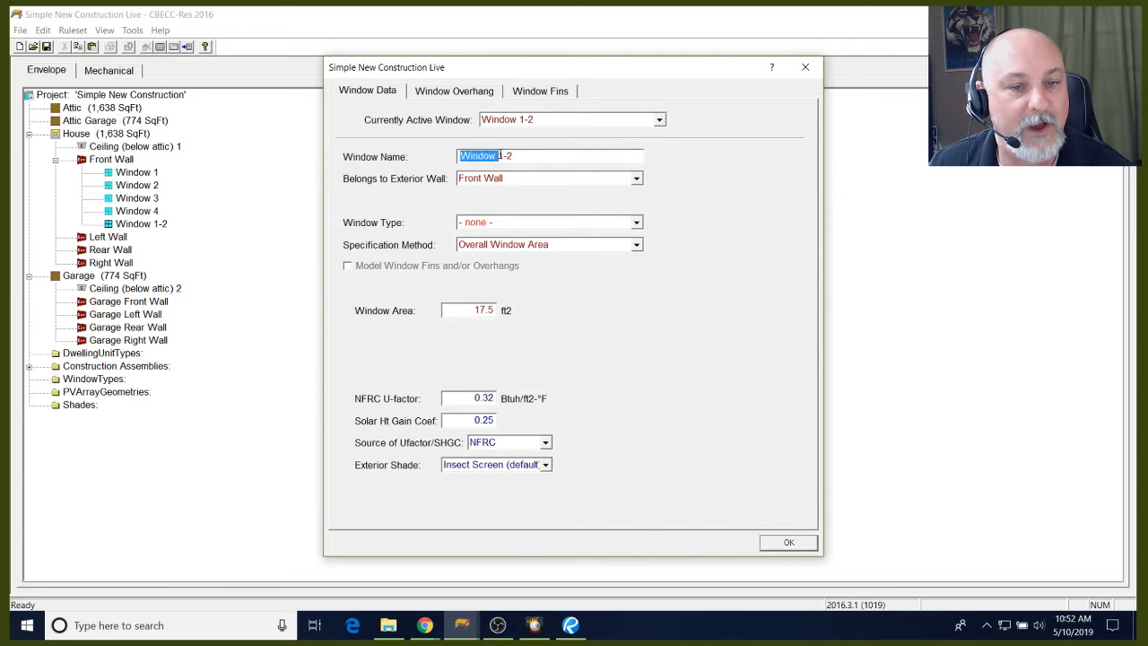
pyautogui.moveTo(512, 156); pyautogui.dragTo(498, 156)
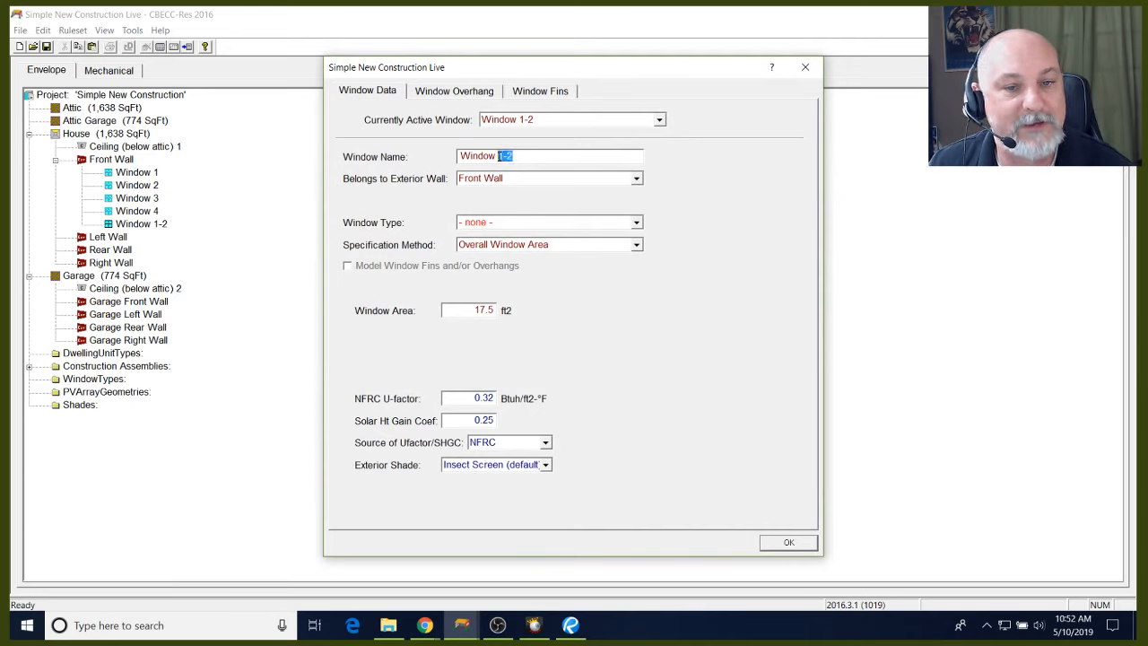
pyautogui.write('5')
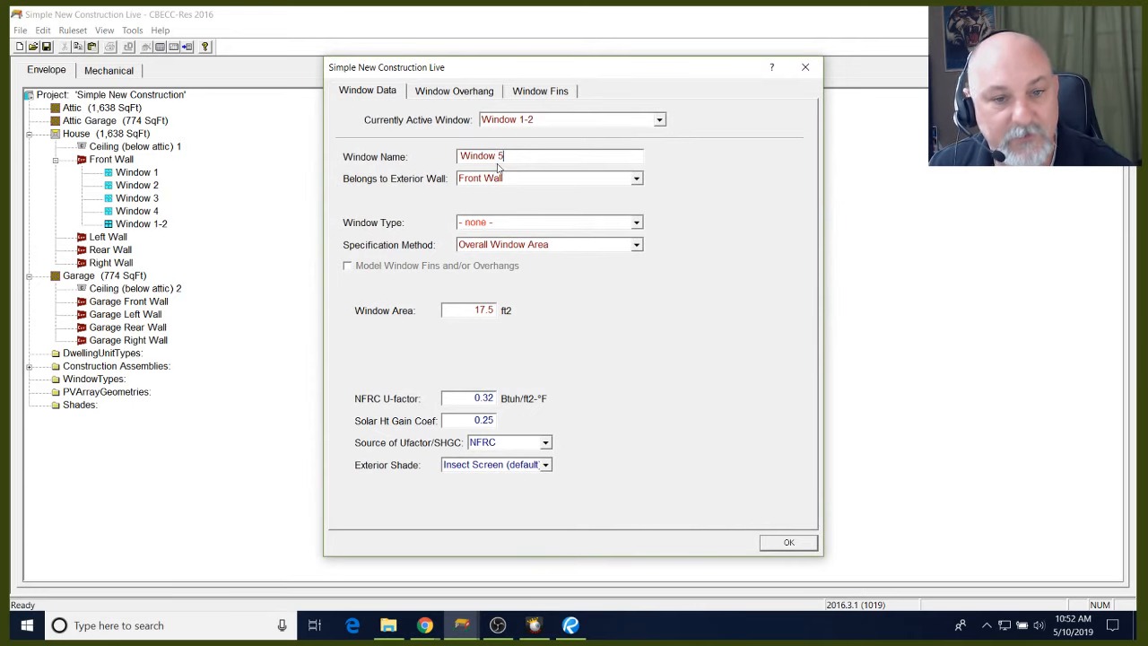
# Specify Window 5 by Window Dimensions, with a width of 5 ft and a height of 3.5 ft
pyautogui.click(532, 251)
pyautogui.click(532, 260)
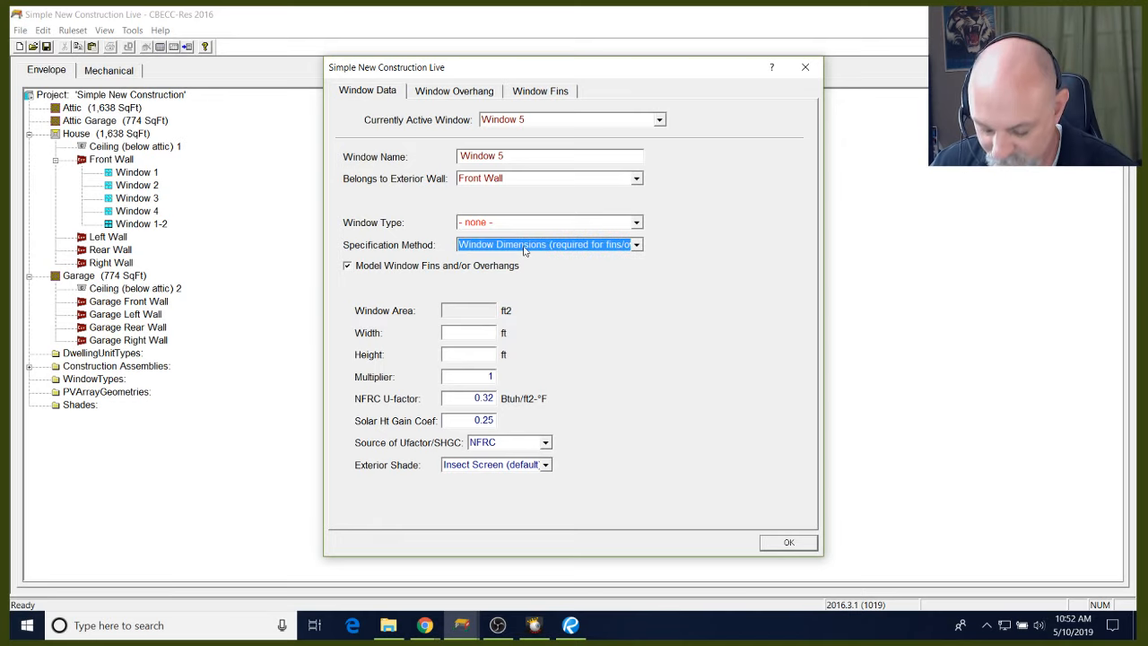
pyautogui.click(489, 334)
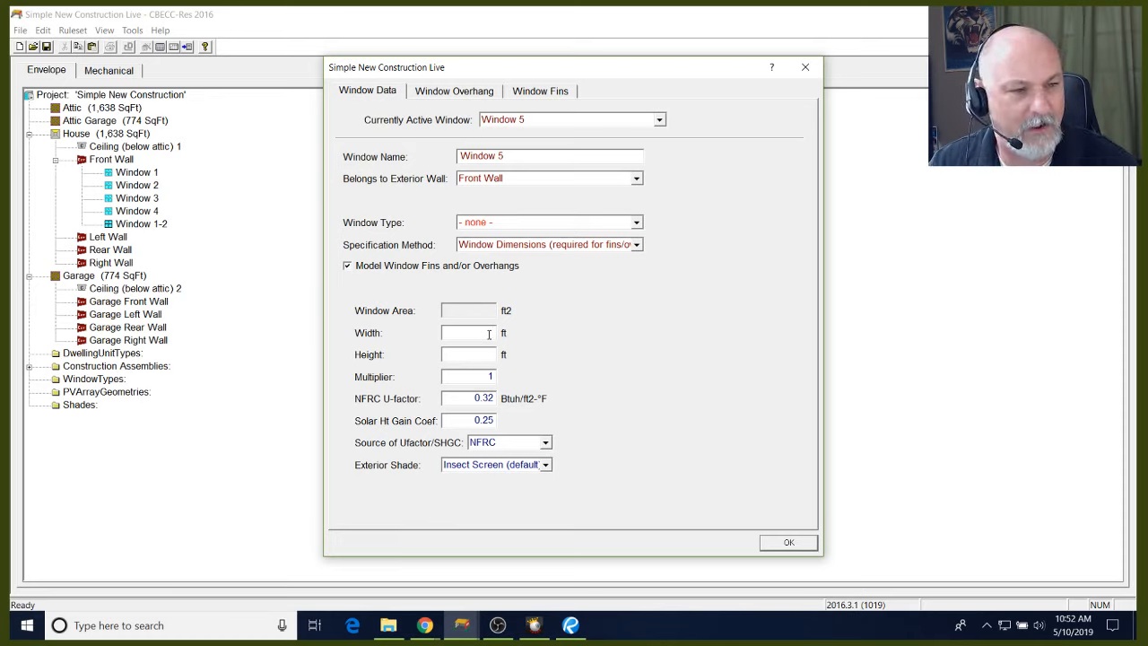
pyautogui.write('3')
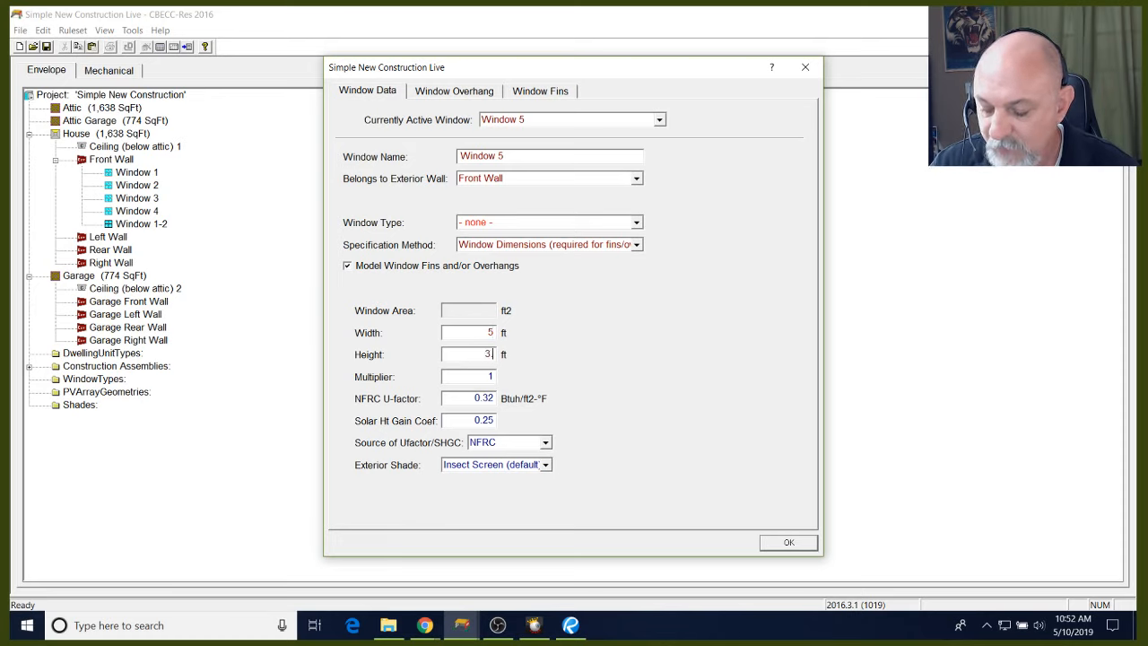
pyautogui.write('.5')
pyautogui.press('Tab')
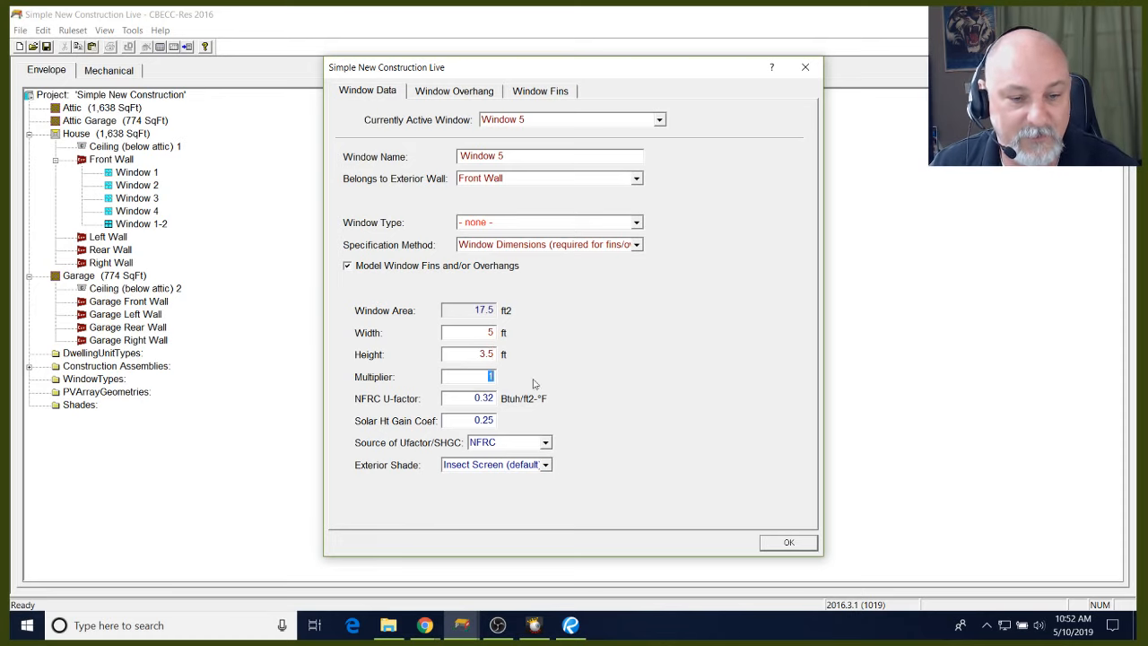
pyautogui.click(473, 377)
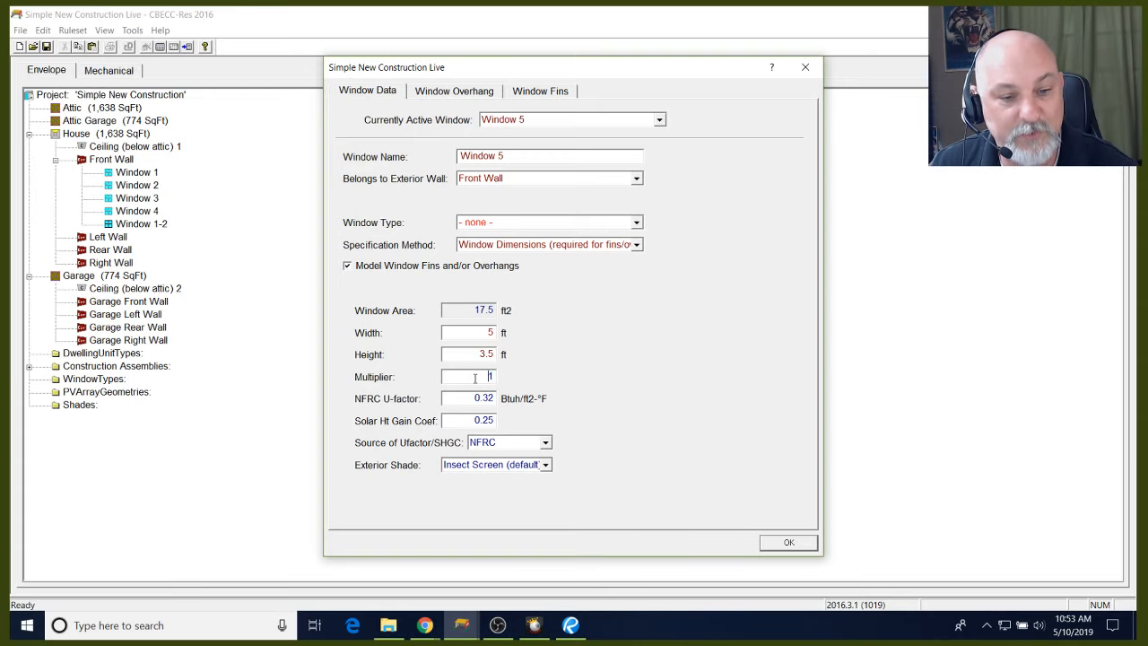
pyautogui.click(785, 544)
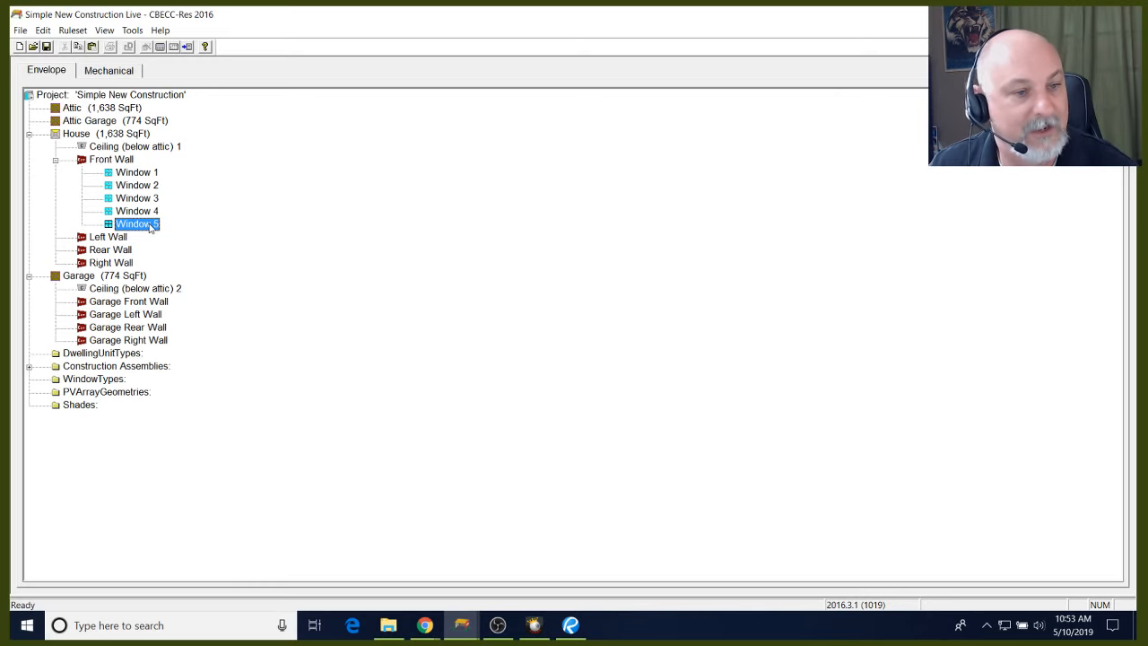
# Duplicate Window 5 on the house's Front Wall and name the copy Window 6
pyautogui.click(125, 161)
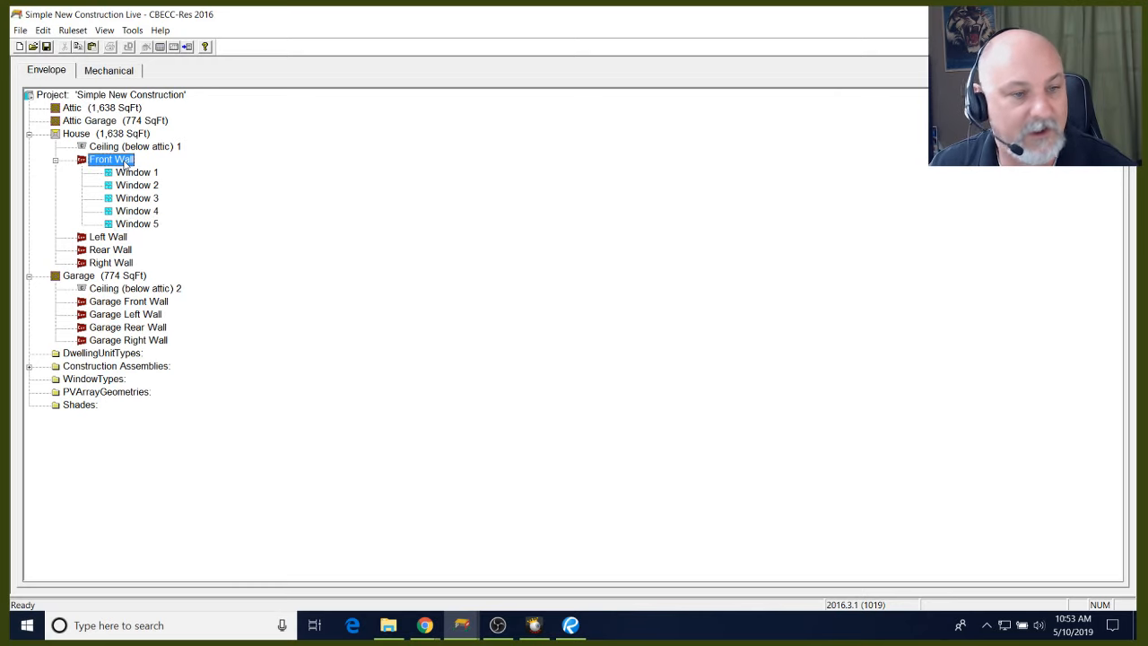
pyautogui.hotkey('ctrl', 'v')
pyautogui.doubleClick(152, 237)
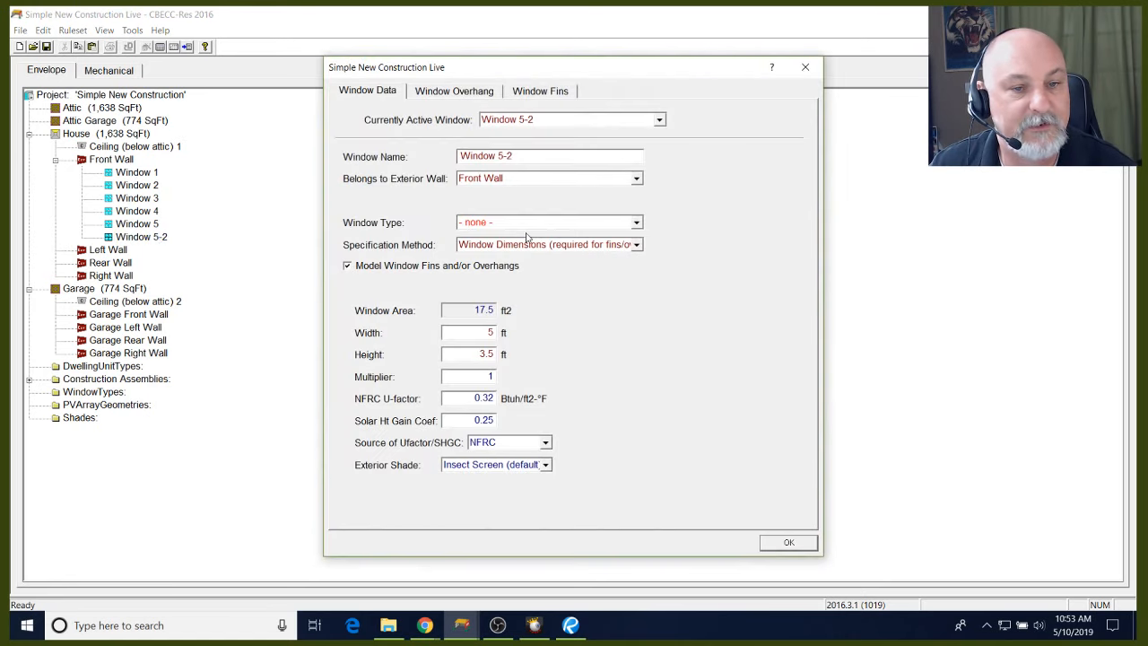
pyautogui.doubleClick(498, 156)
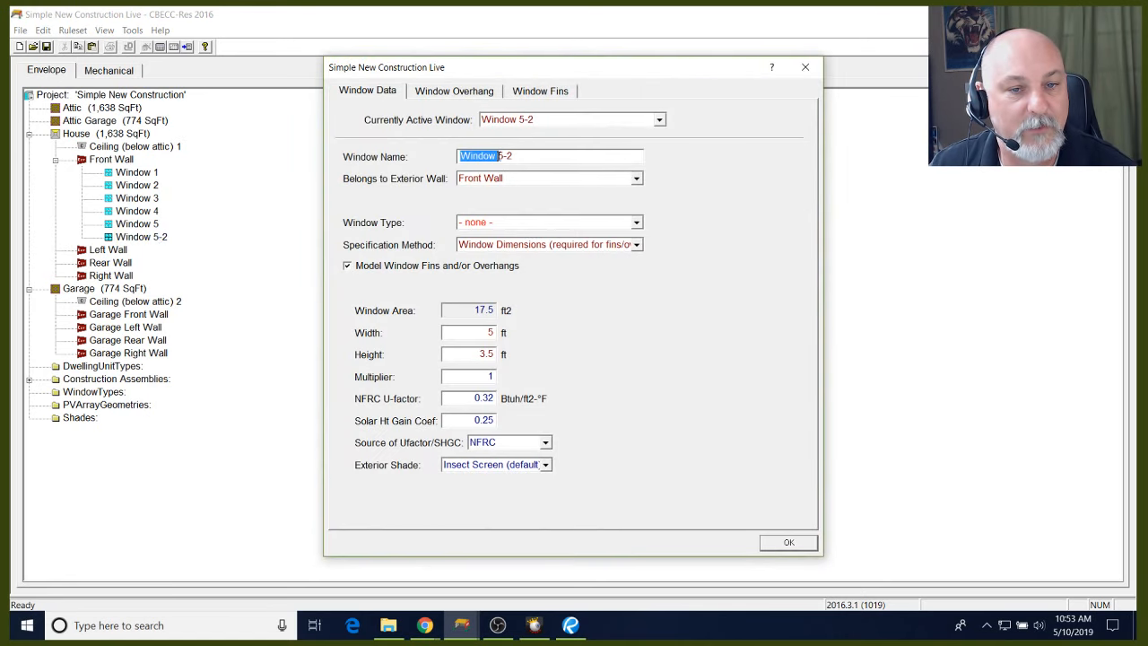
pyautogui.click(499, 156)
pyautogui.moveTo(500, 156)
pyautogui.mouseDown()
pyautogui.moveTo(527, 156)
pyautogui.moveTo(496, 156)
pyautogui.mouseUp()
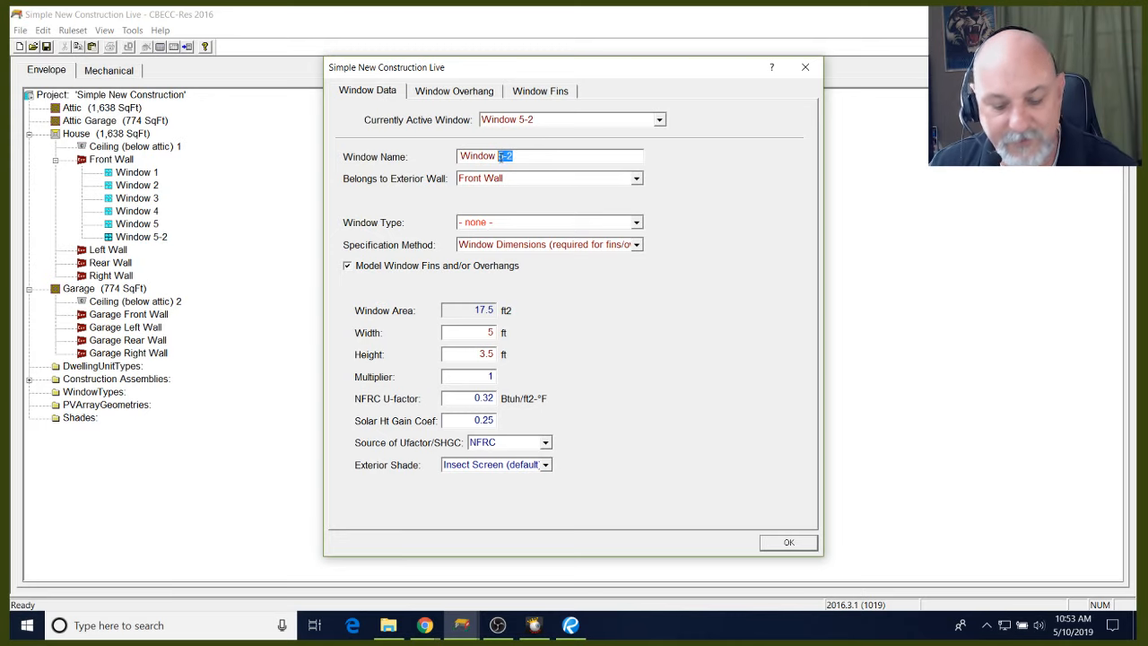
pyautogui.write('6')
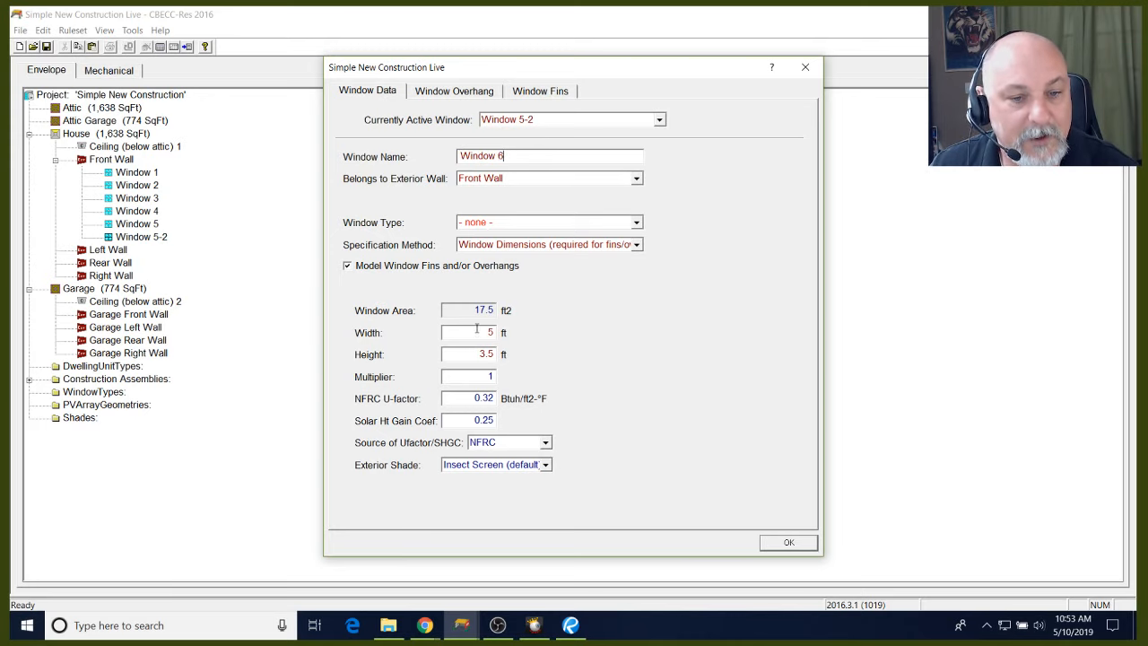
# Set the Front Wall's Window 6 to 6 ft wide and 5 ft high, and accept the window data
pyautogui.click(498, 245)
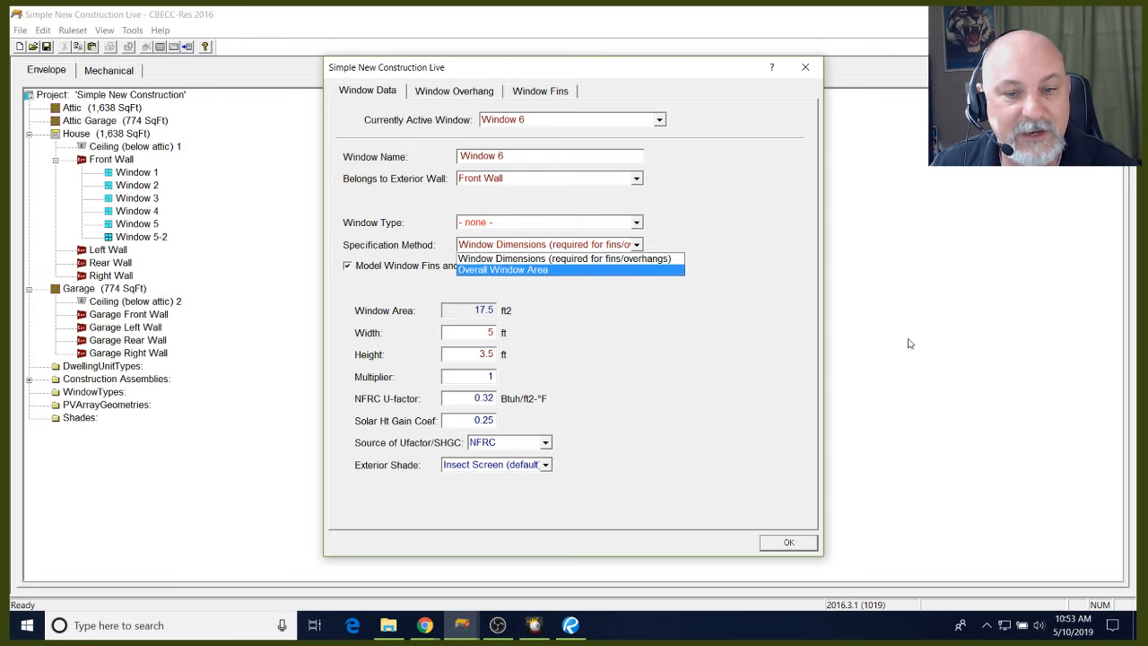
pyautogui.click(488, 334)
pyautogui.doubleClick(482, 328)
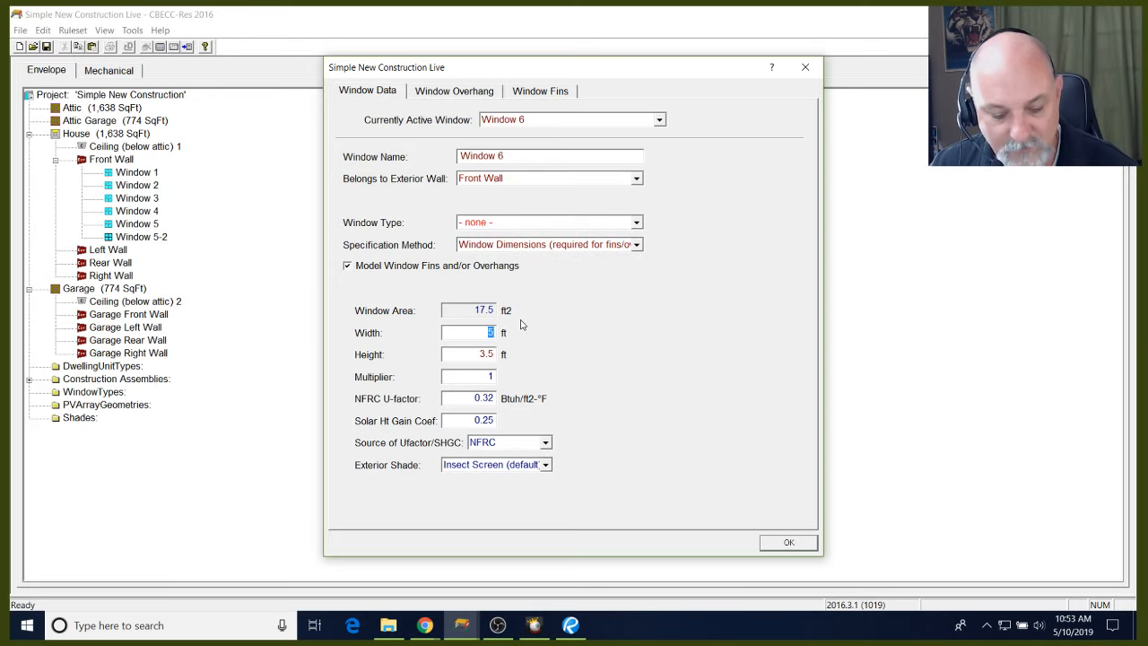
pyautogui.write('6')
pyautogui.press('Tab')
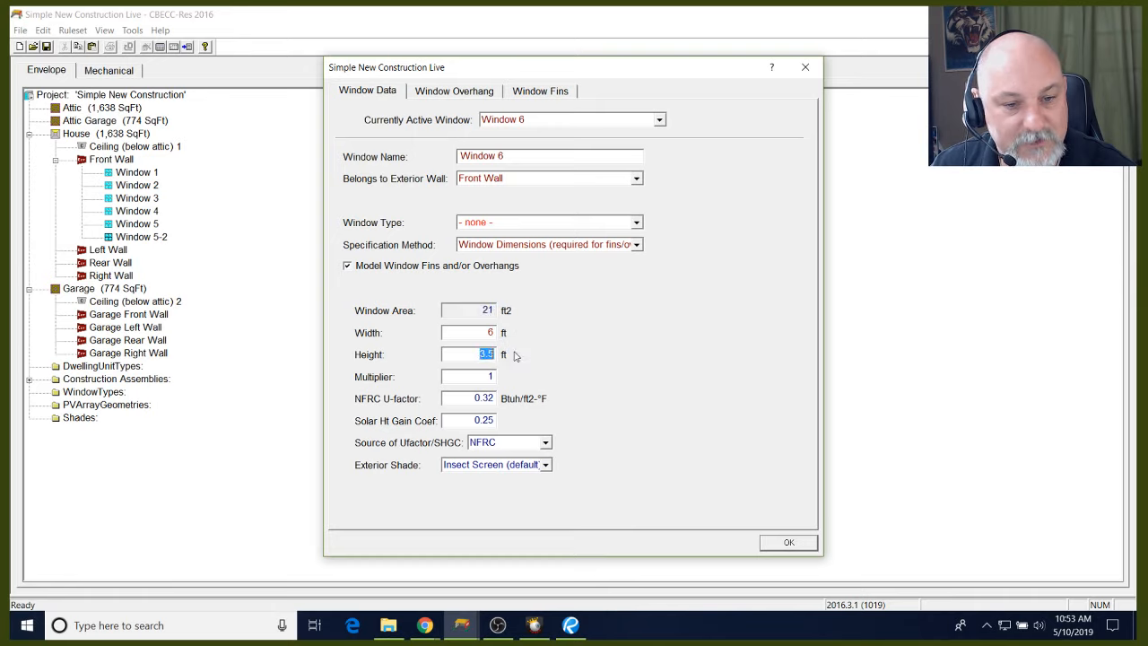
pyautogui.write('5')
pyautogui.press('Tab')
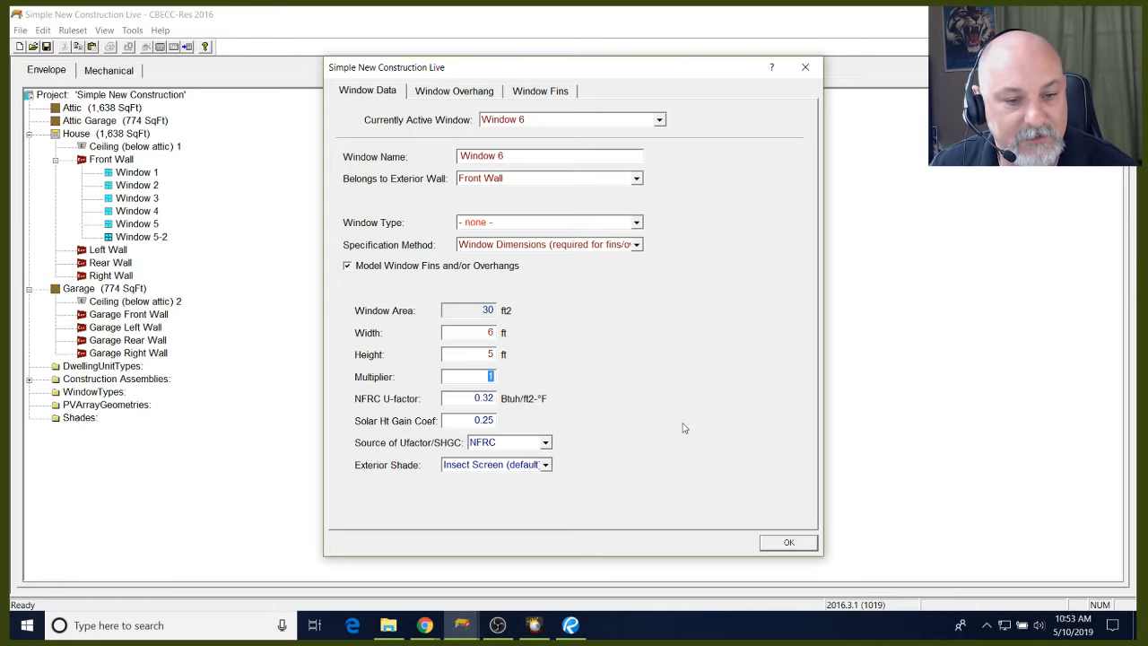
pyautogui.click(789, 544)
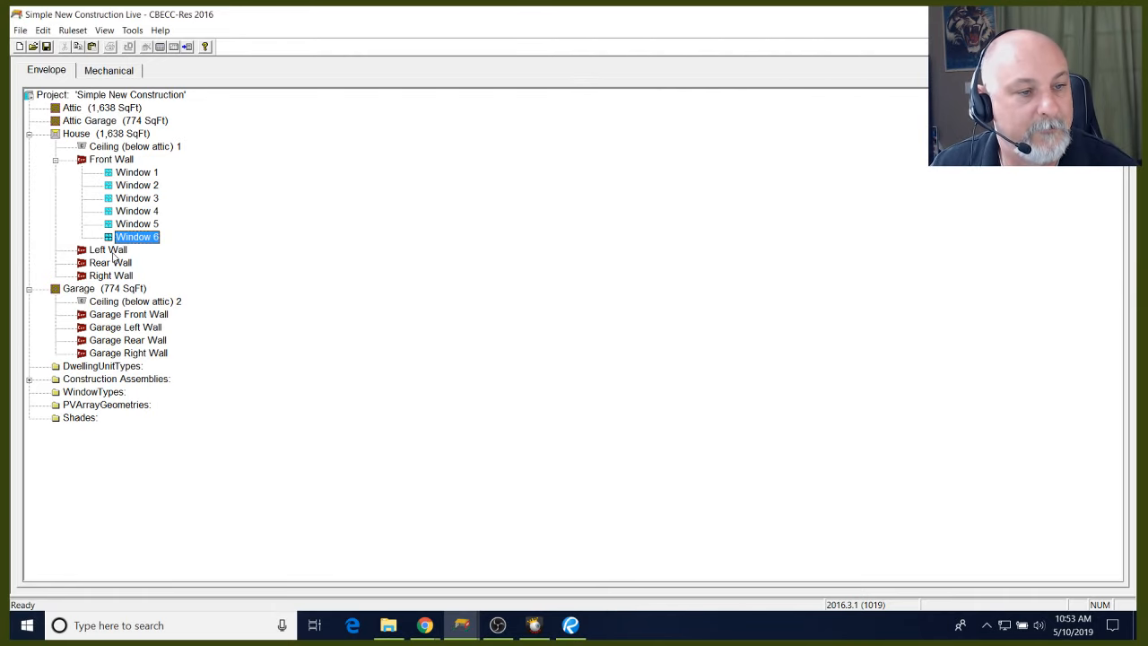
# Create Window 7 on the Left Wall using the Overall Window Area method with an area of 8 ft2
pyautogui.click(114, 254)
pyautogui.rightClick(125, 248)
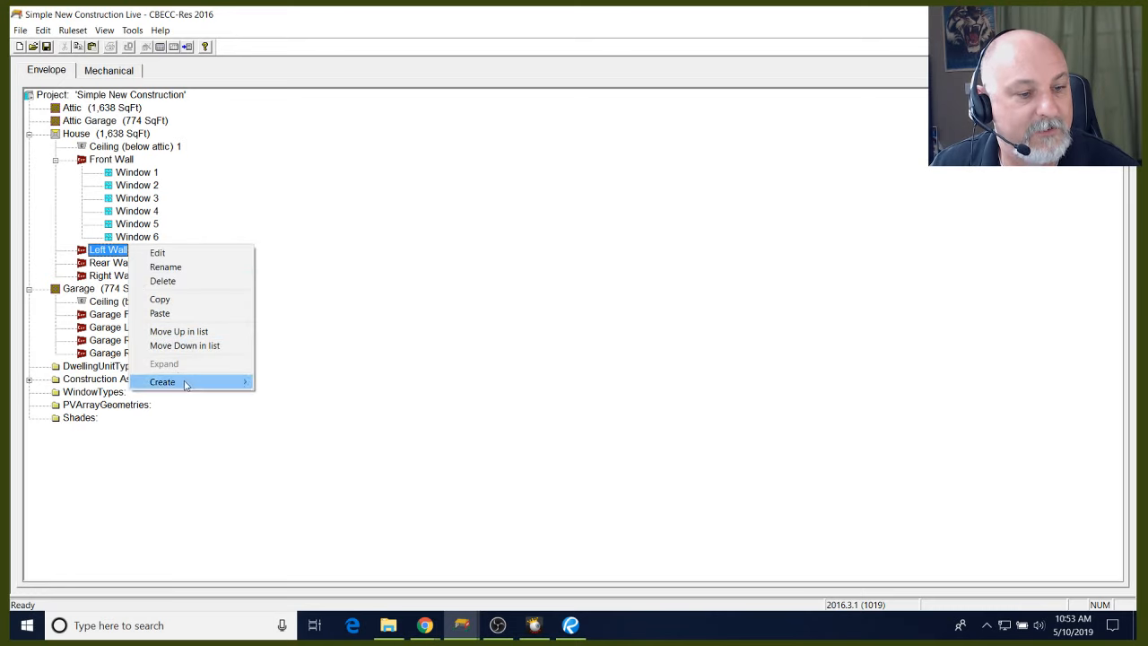
pyautogui.moveTo(185, 384)
pyautogui.click(280, 382)
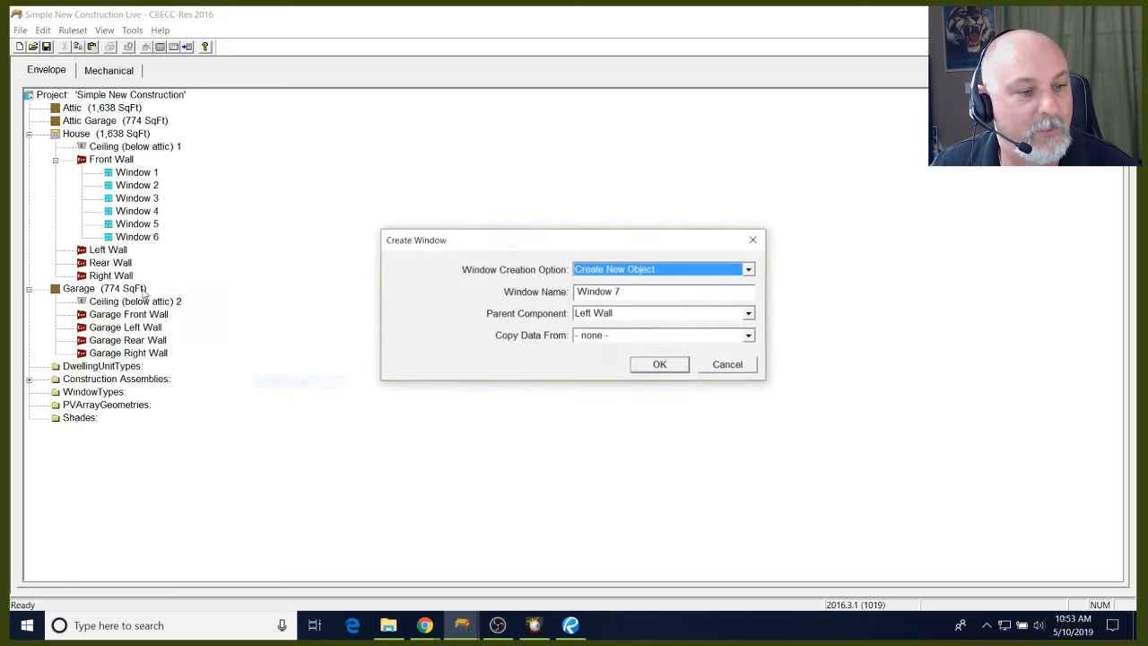
pyautogui.click(656, 368)
pyautogui.click(675, 305)
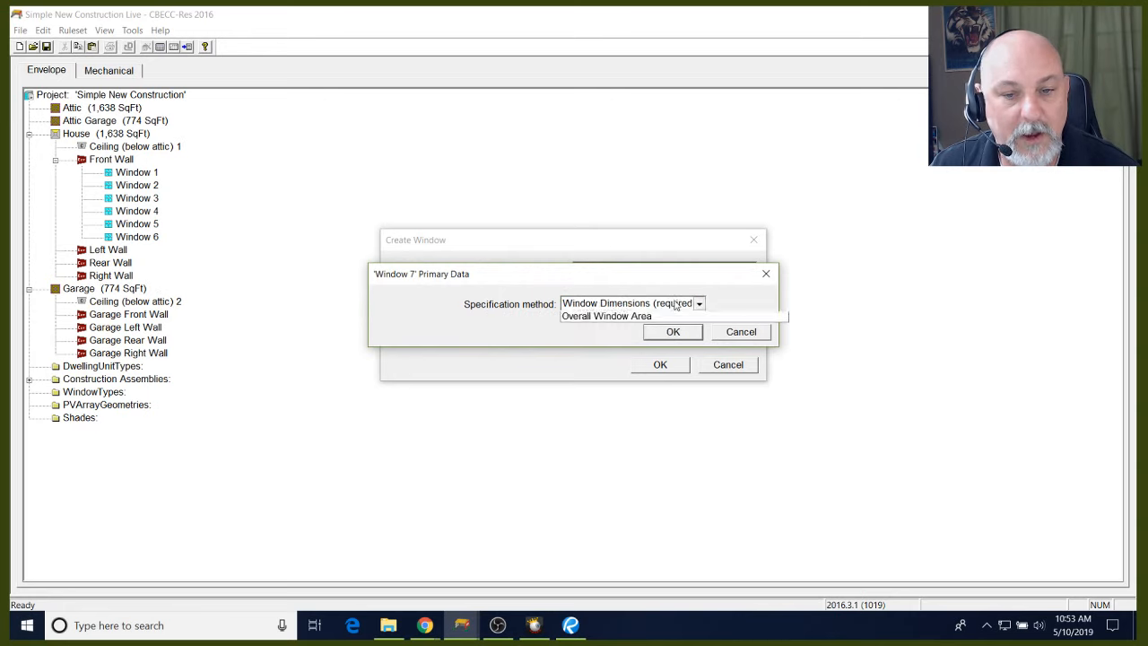
pyautogui.click(656, 328)
pyautogui.click(672, 332)
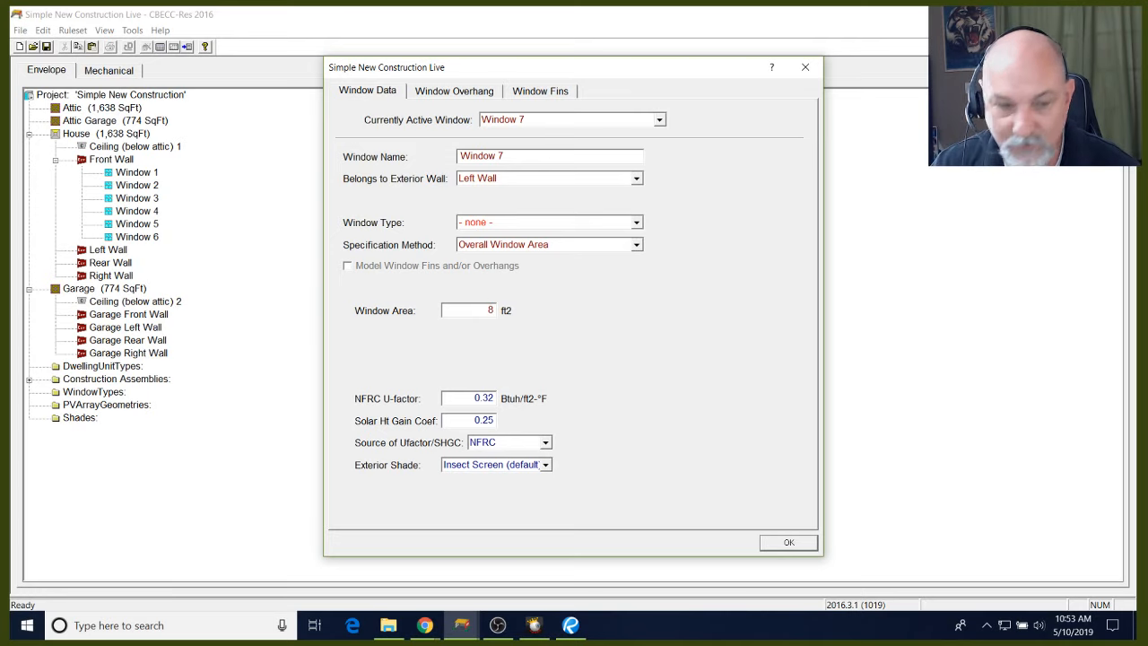
pyautogui.press('Tab')
# Change Window 7's specification method to Window Dimensions (required for fins/overhangs)
pyautogui.click(534, 250)
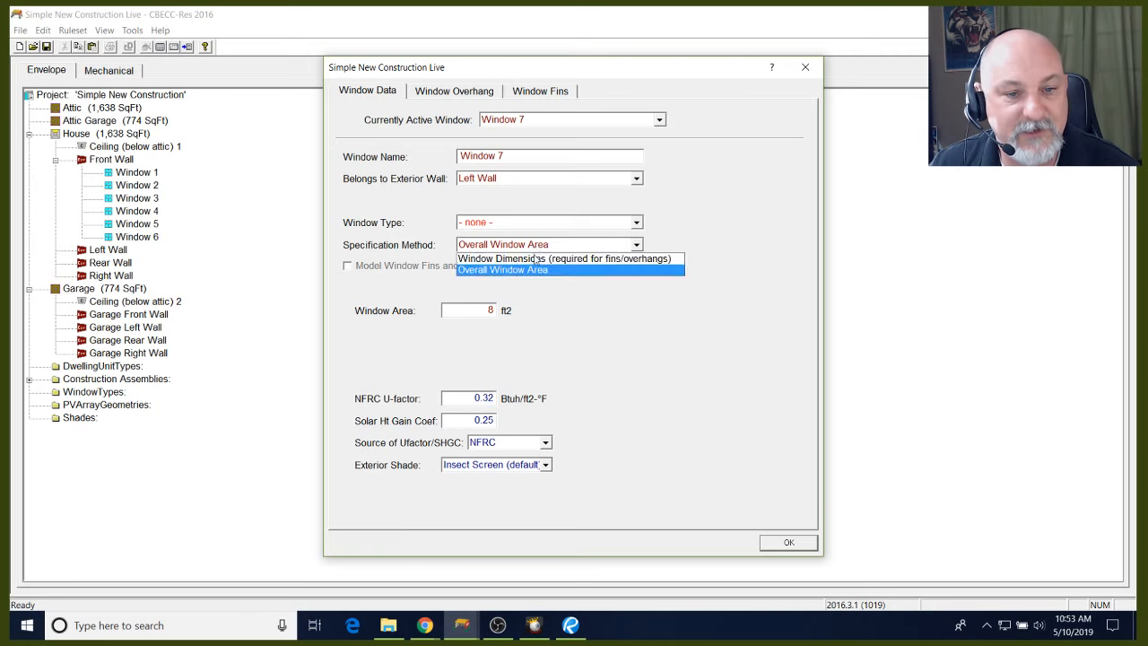
pyautogui.click(536, 256)
pyautogui.click(487, 331)
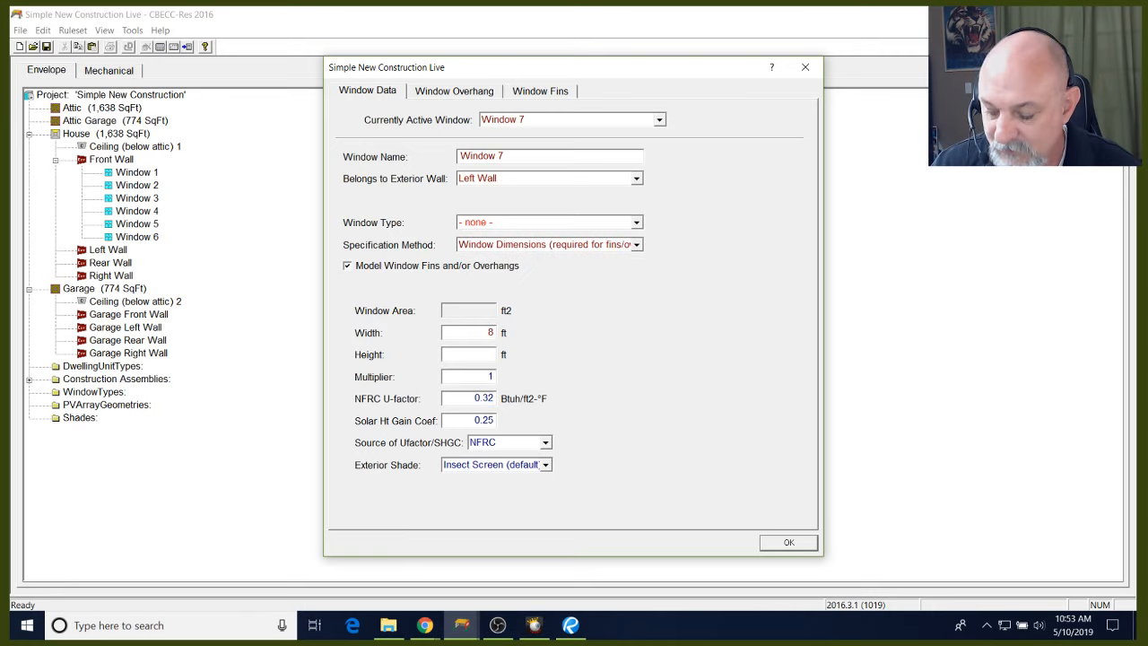
pyautogui.press('Tab')
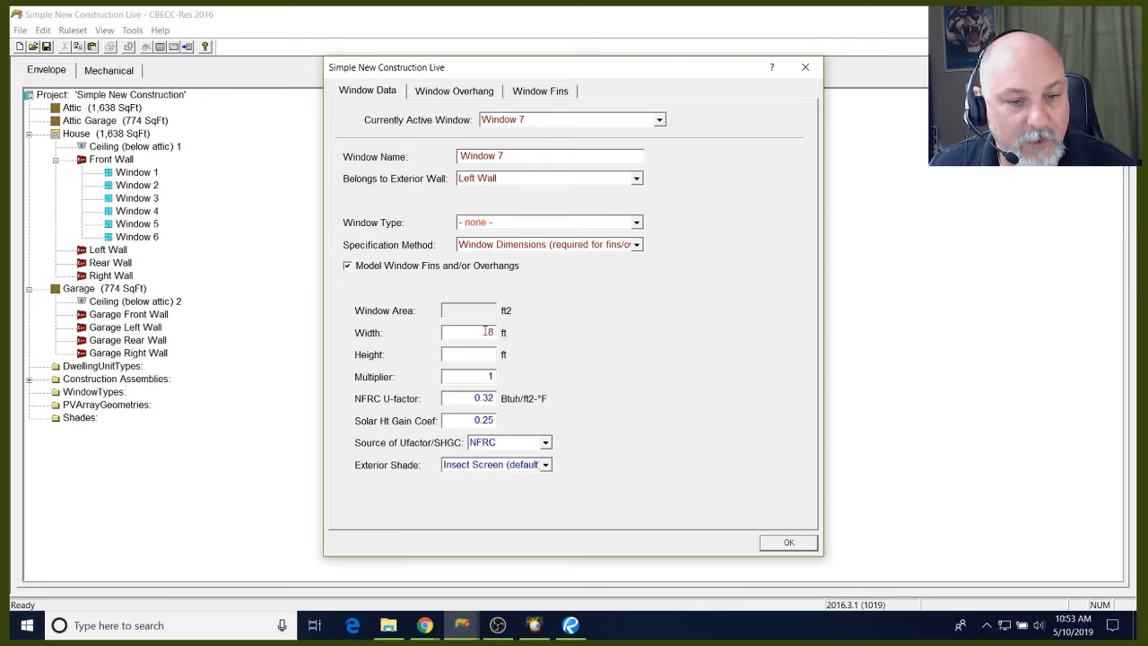
# Set Window 7 to 2 ft wide, 4 ft high and multiplier 2, turn off fin and overhang modelling, and accept
pyautogui.moveTo(485, 332); pyautogui.dragTo(525, 333)
pyautogui.write('2')
pyautogui.press('Tab')
pyautogui.write('4')
pyautogui.press('Tab')
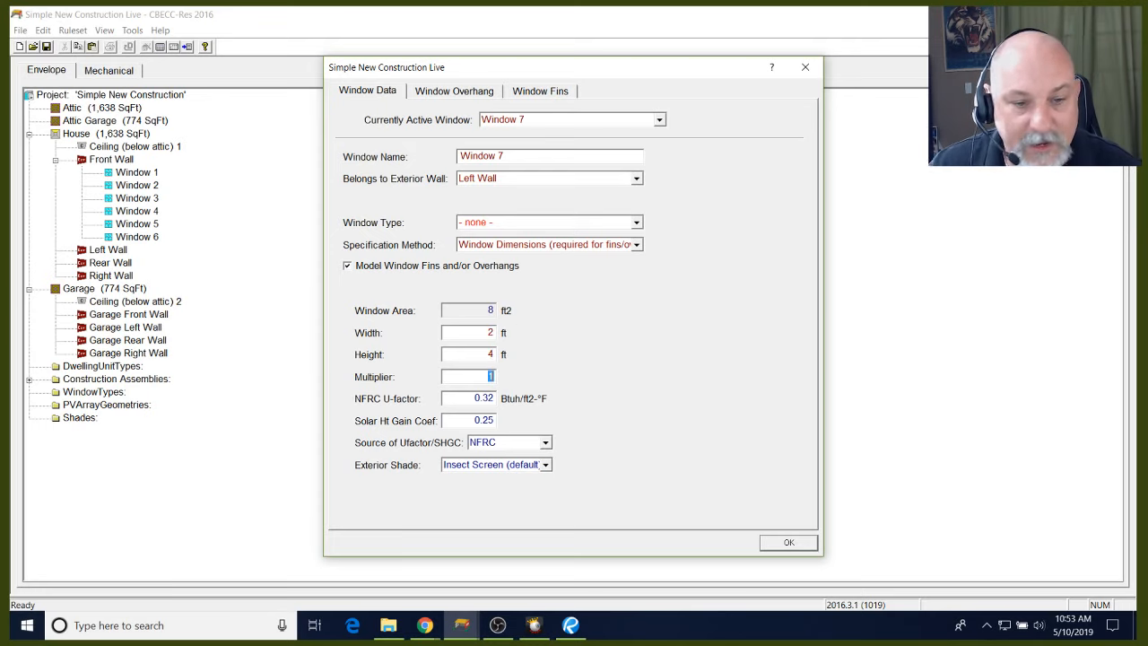
pyautogui.press('Tab')
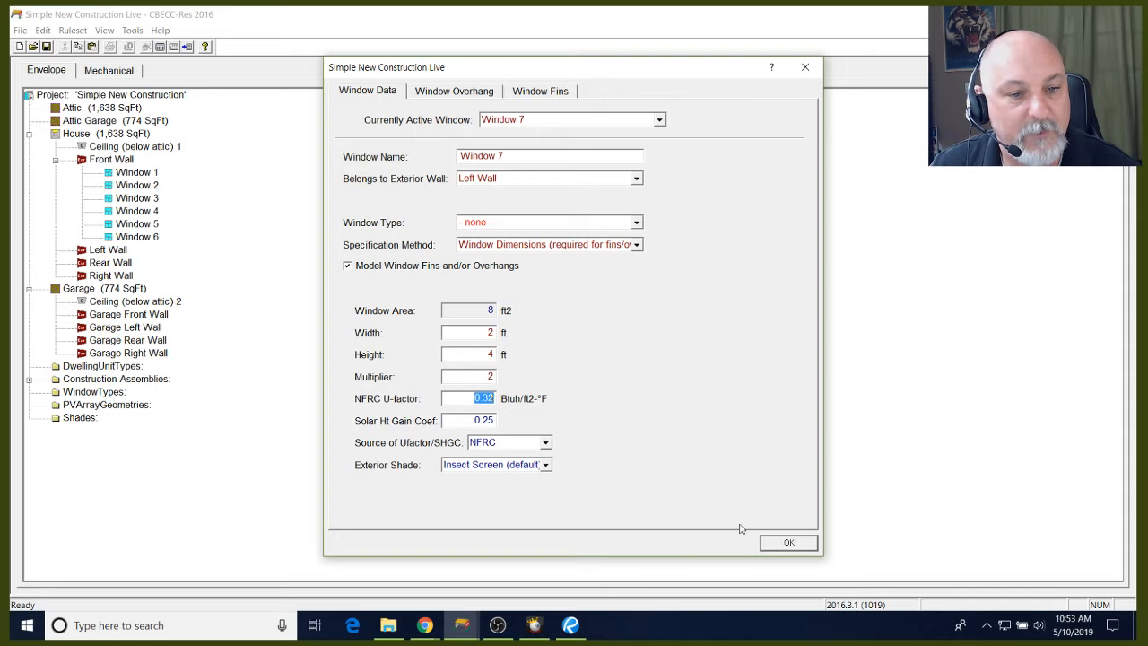
pyautogui.click(348, 266)
pyautogui.click(787, 542)
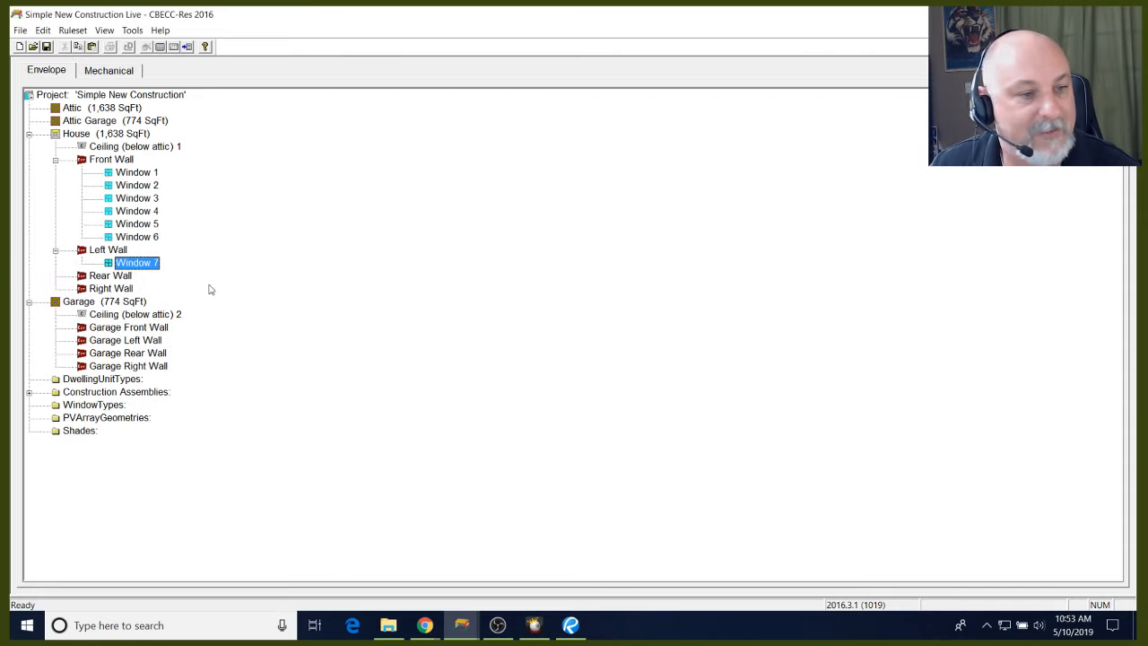
# Create Window 8 on the Rear Wall using the Overall Window Area method with an area of 15 ft2
pyautogui.click(121, 277)
pyautogui.rightClick(121, 278)
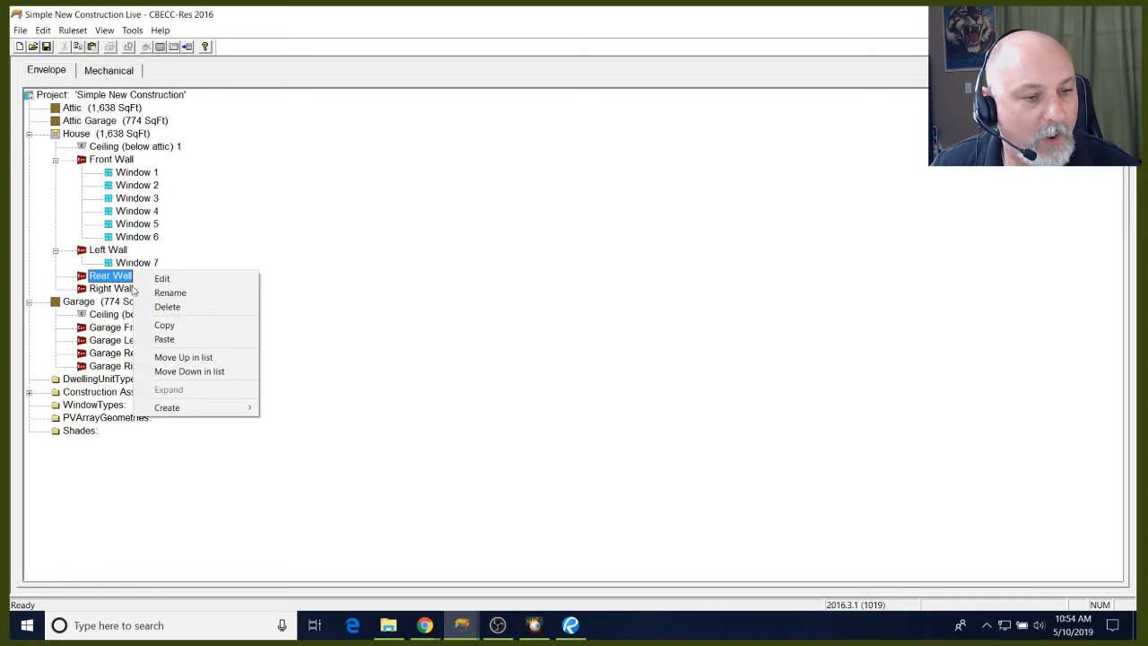
pyautogui.moveTo(200, 407)
pyautogui.click(278, 409)
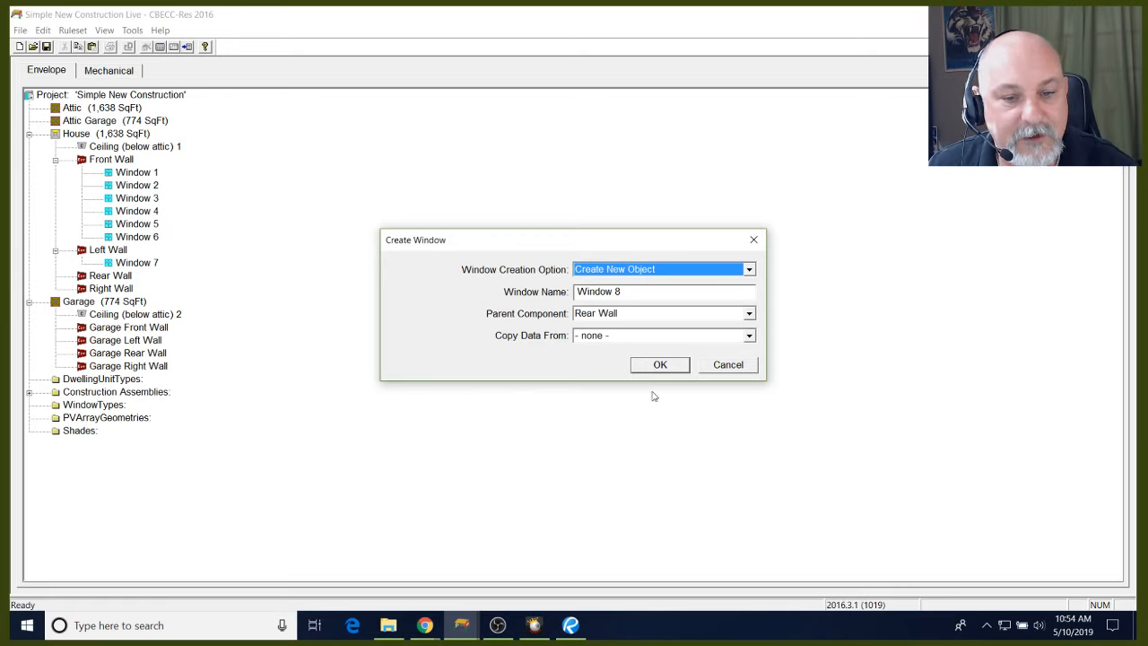
pyautogui.click(661, 365)
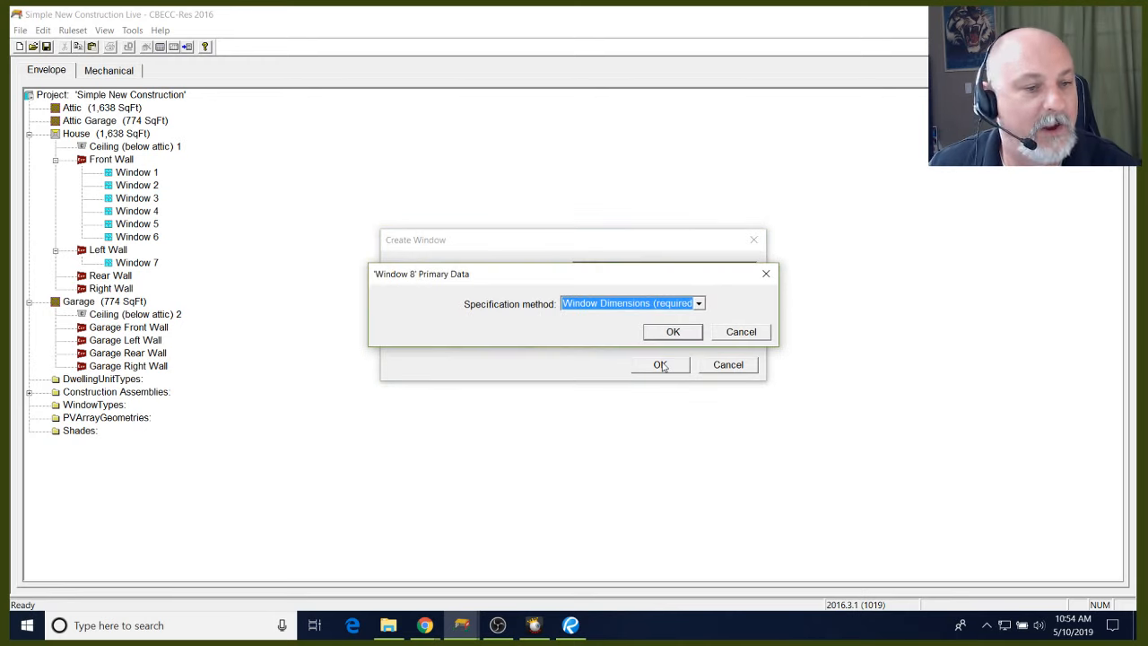
pyautogui.click(664, 307)
pyautogui.click(619, 326)
pyautogui.click(673, 331)
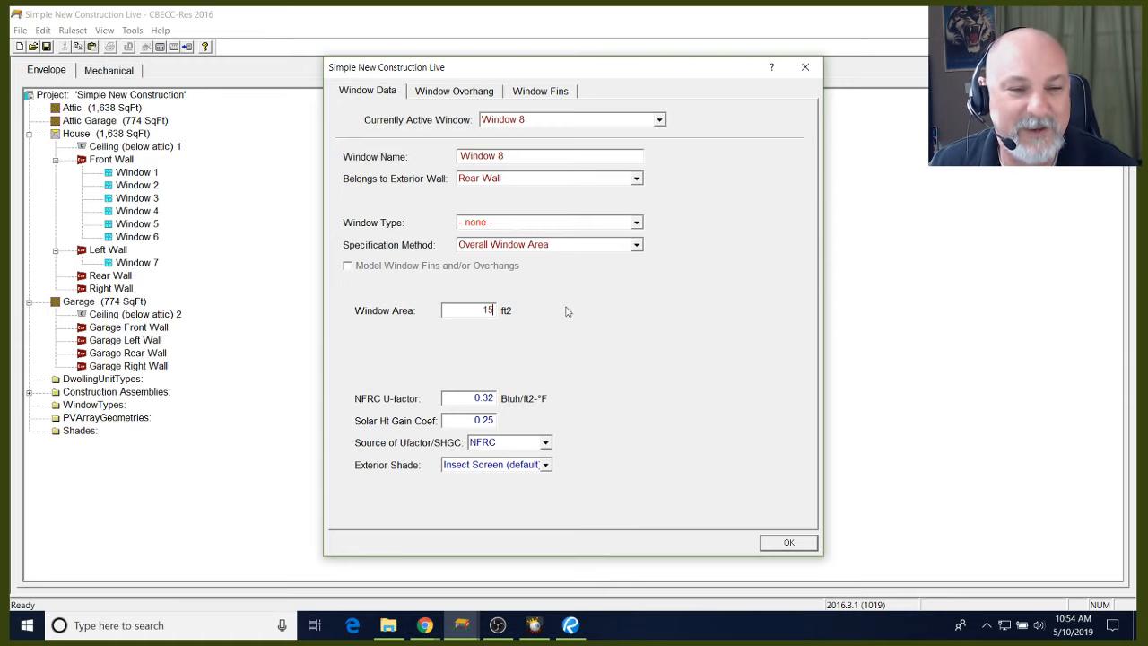
pyautogui.click(787, 543)
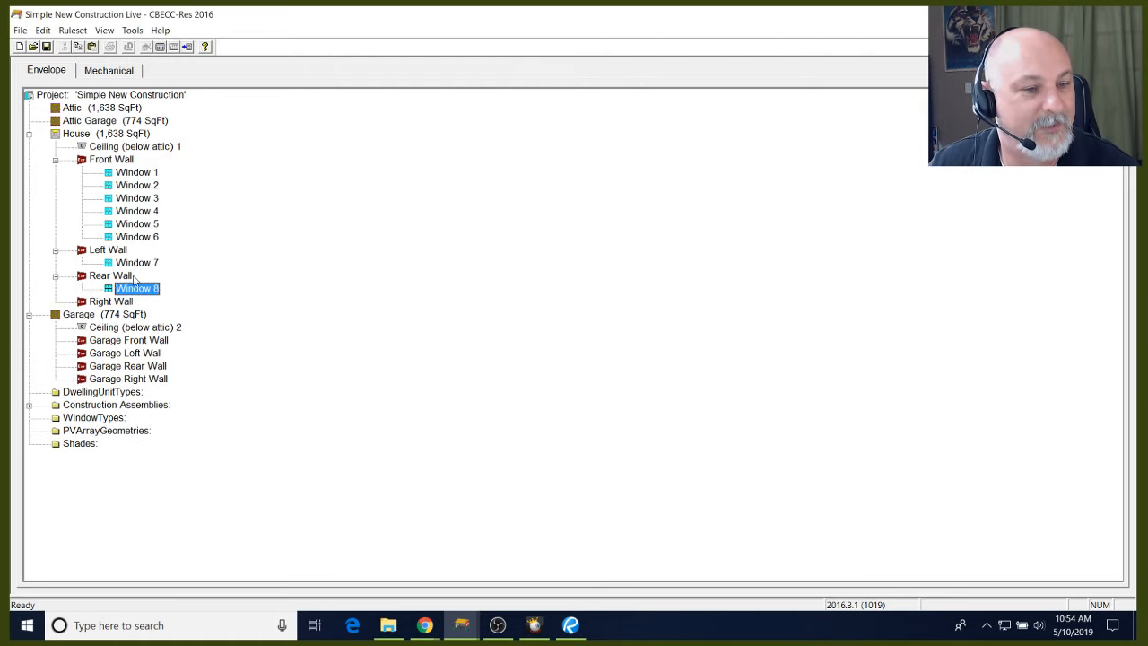
# Duplicate Window 8 on the Rear Wall and rename the copy as Window 9
pyautogui.moveTo(139, 293); pyautogui.dragTo(125, 278)
pyautogui.doubleClick(149, 303)
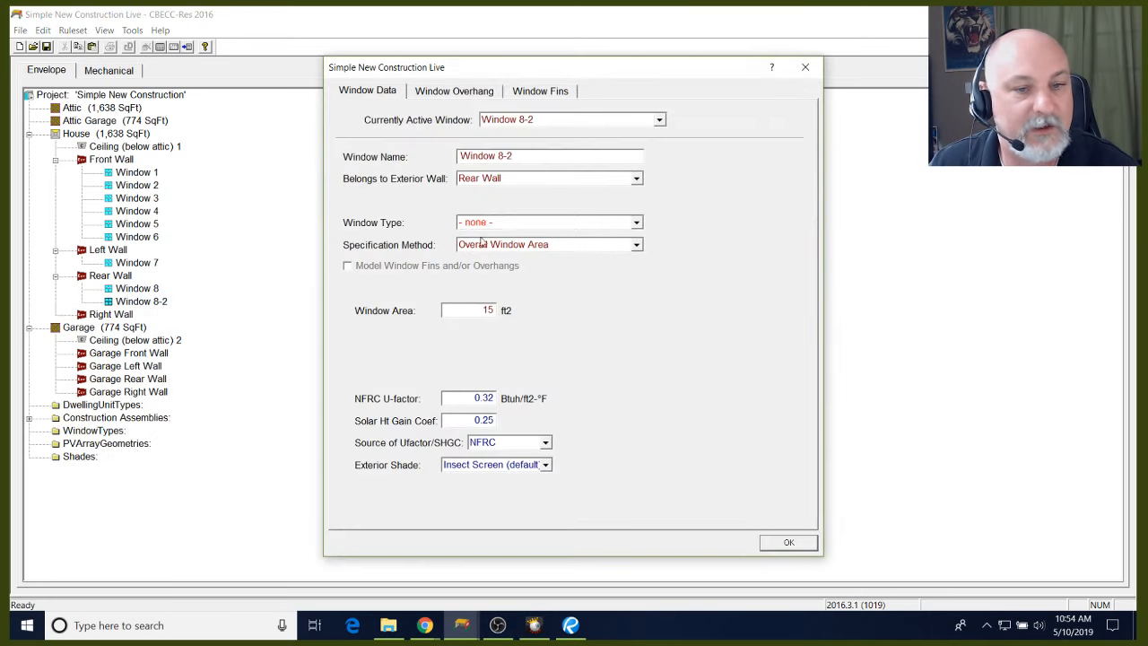
pyautogui.click(499, 154)
pyautogui.doubleClick(499, 155)
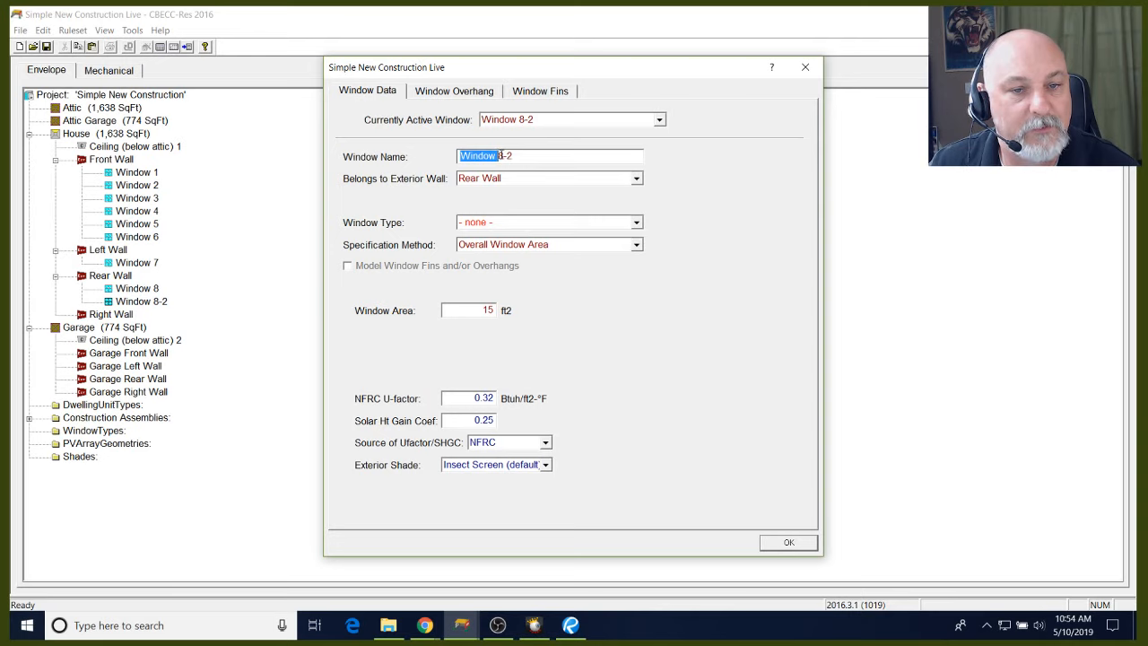
pyautogui.moveTo(499, 155); pyautogui.dragTo(515, 160)
pyautogui.write('9')
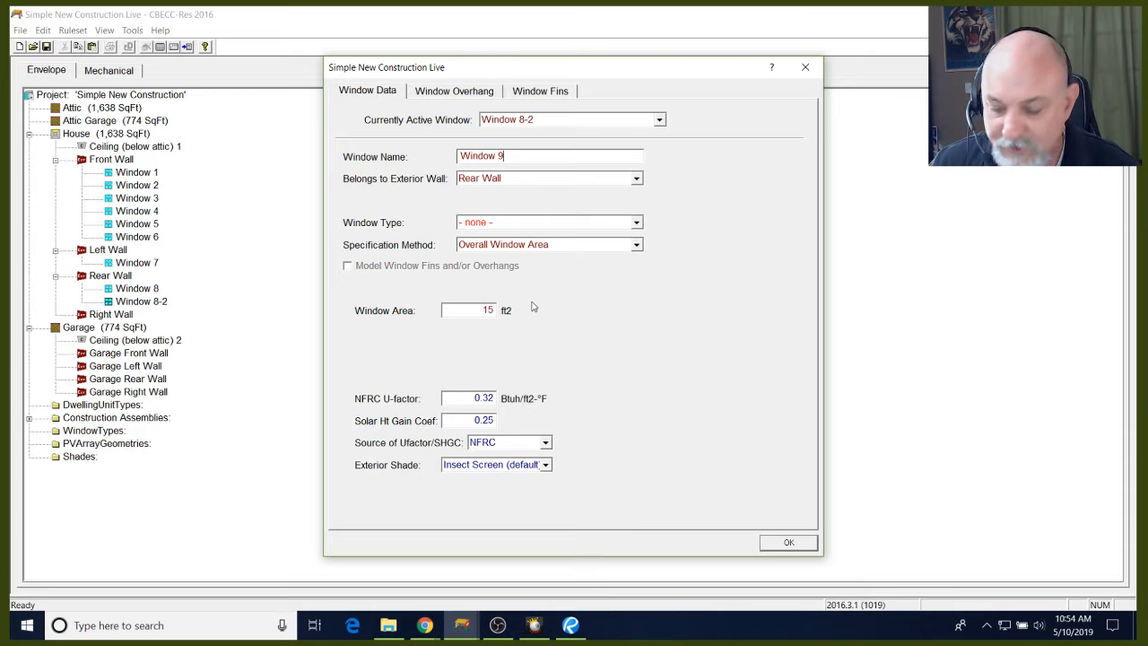
# Set Window 9's area to 40 ft2 and accept the window data
pyautogui.click(486, 309)
pyautogui.doubleClick(487, 310)
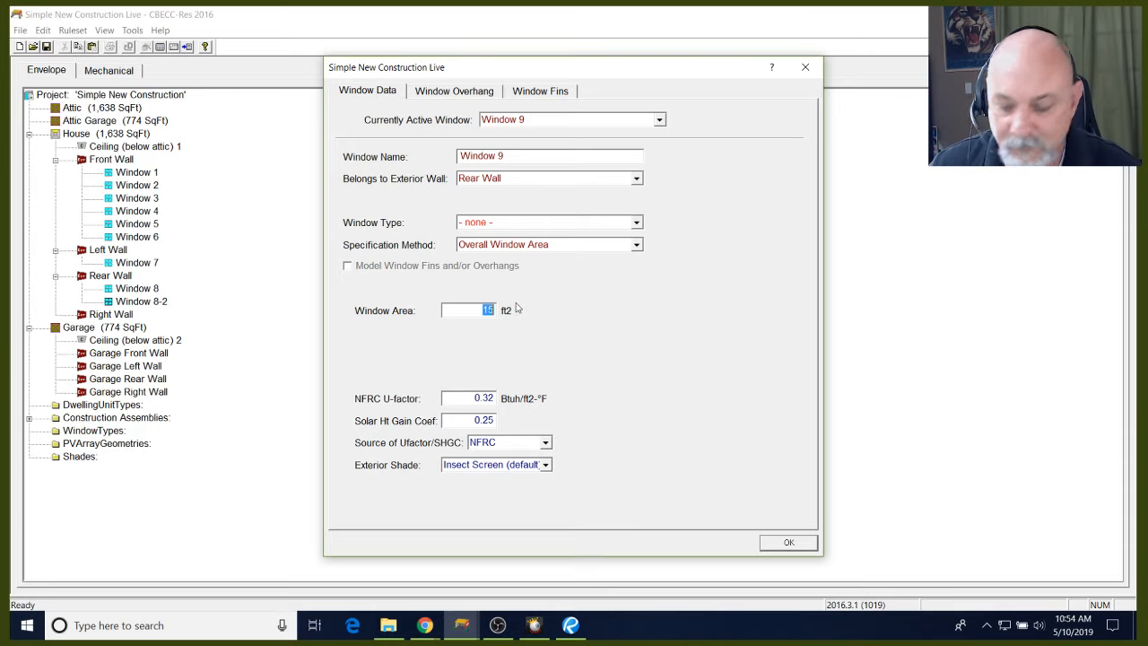
pyautogui.write('40')
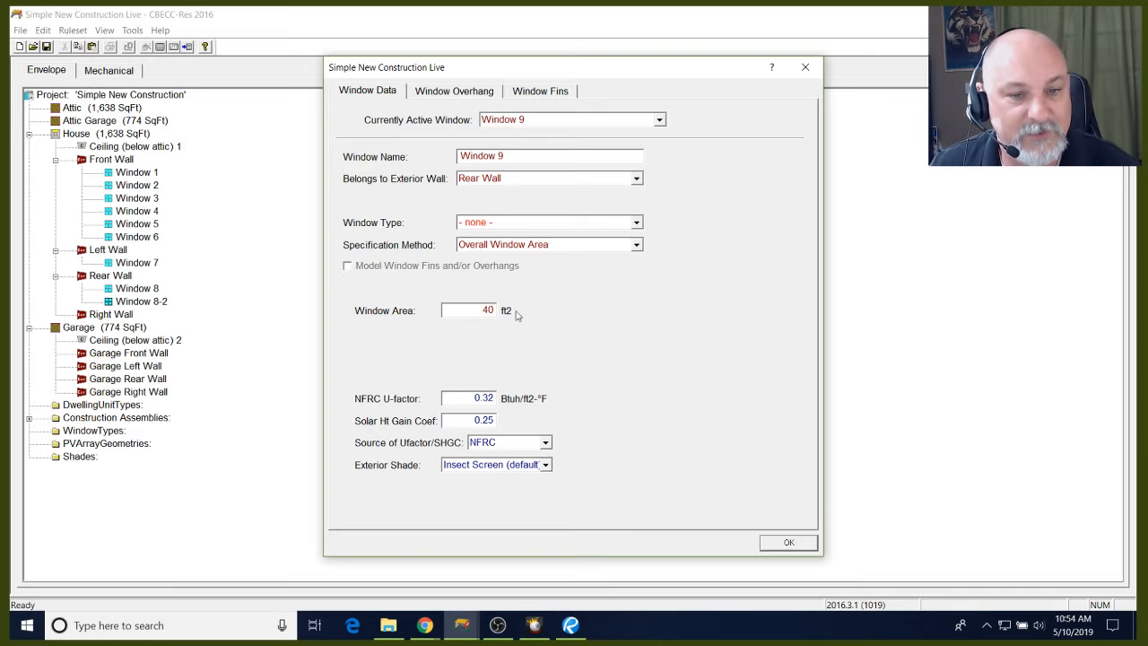
pyautogui.click(785, 542)
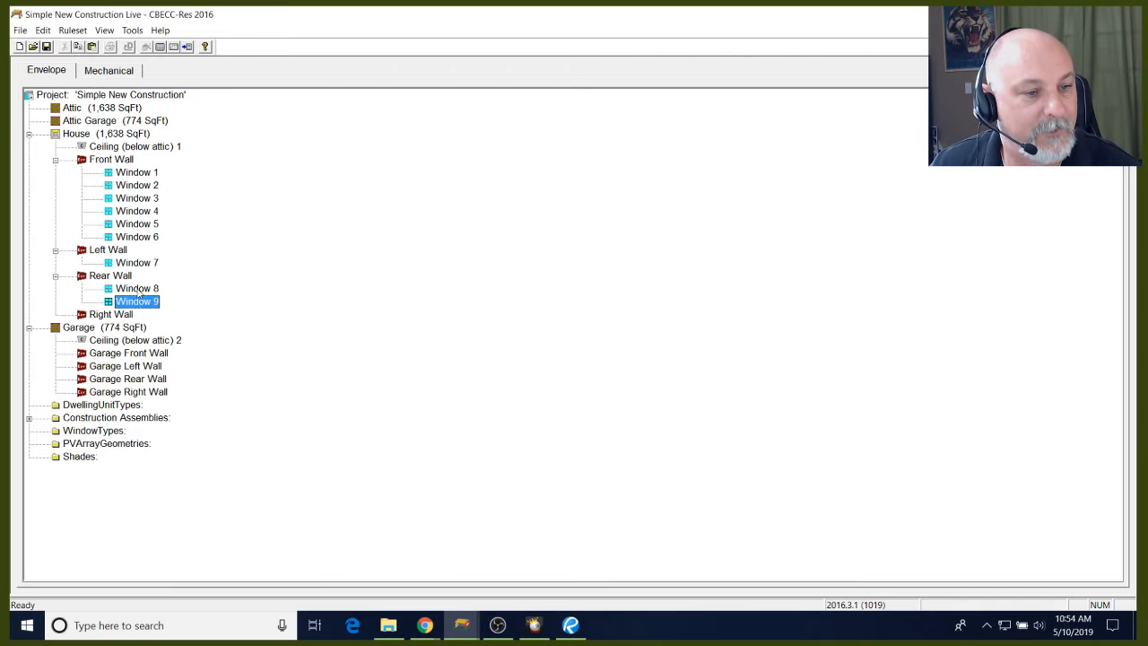
# Create Window 10 on the Rear Wall, copying its data from Window 1
pyautogui.click(118, 267)
pyautogui.rightClick(115, 278)
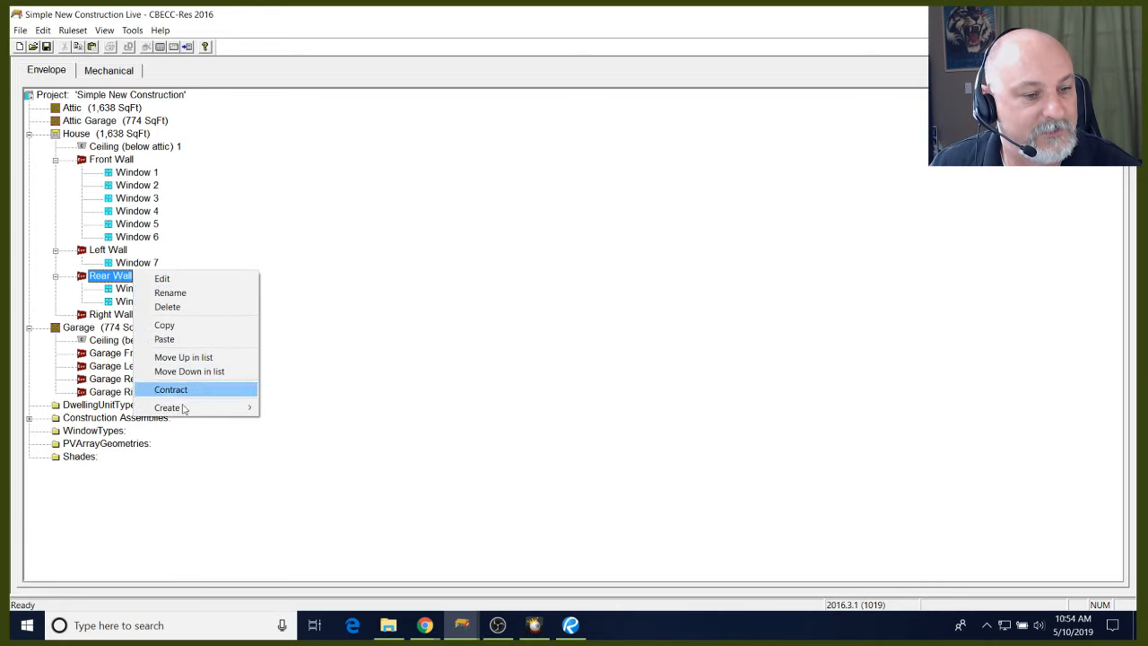
pyautogui.moveTo(199, 408)
pyautogui.click(305, 409)
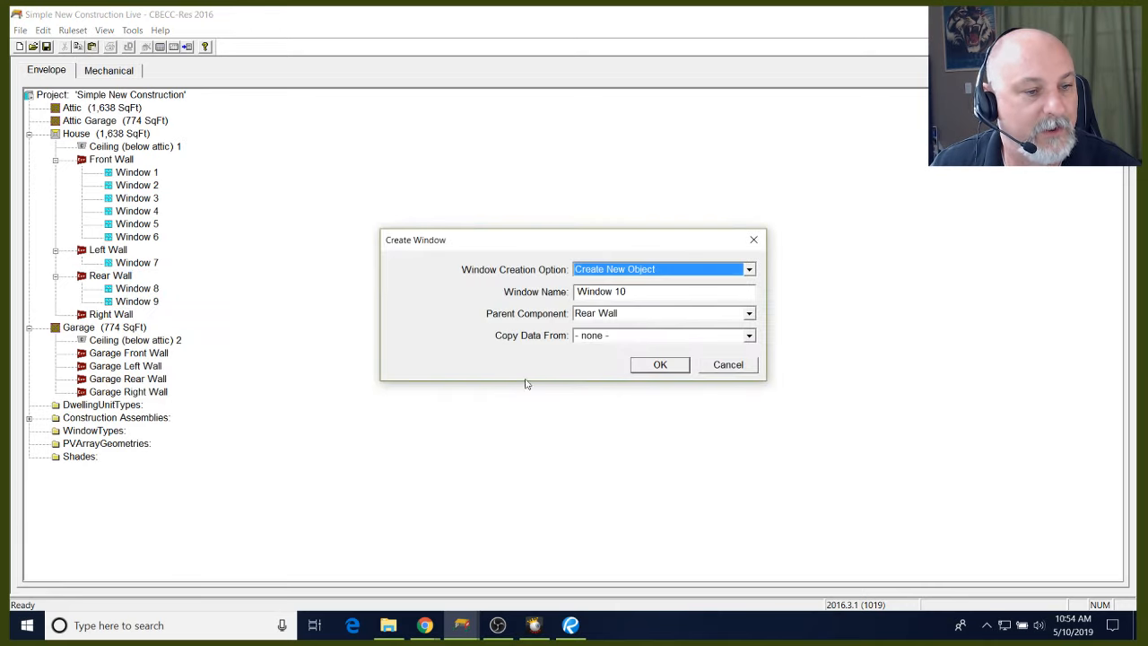
pyautogui.click(651, 335)
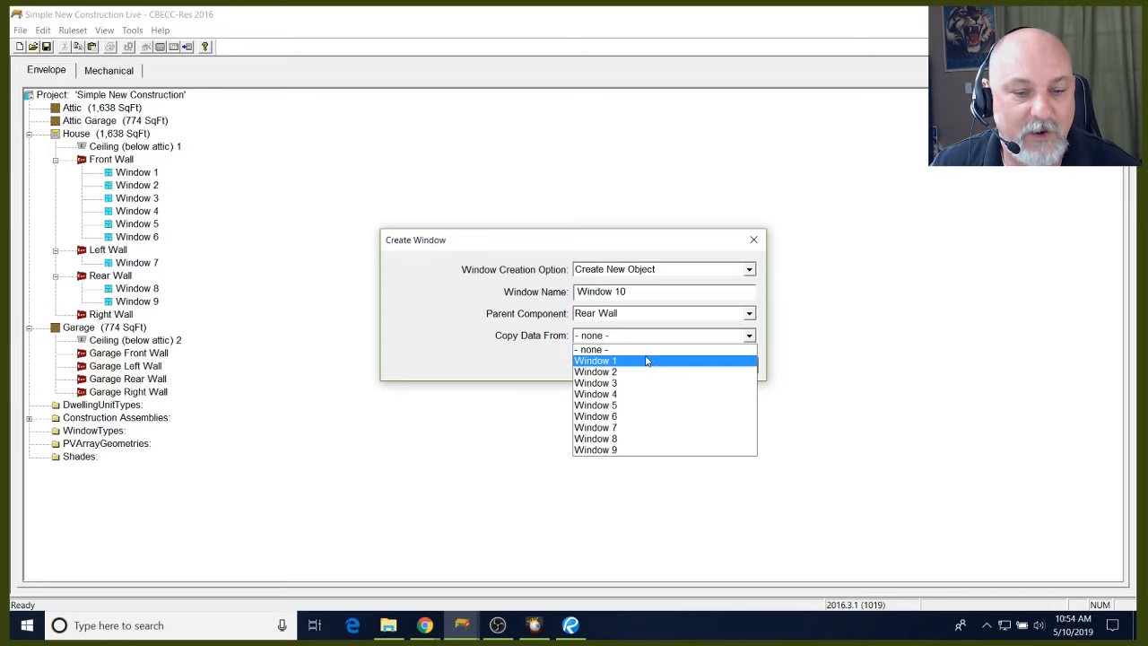
pyautogui.click(651, 359)
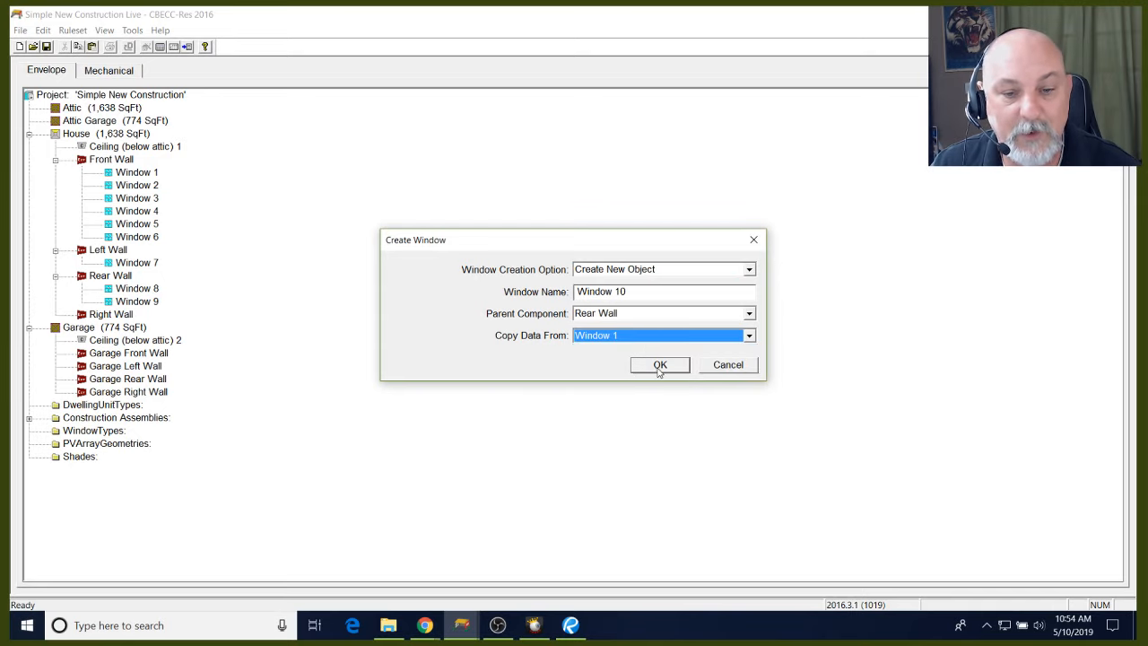
pyautogui.click(659, 365)
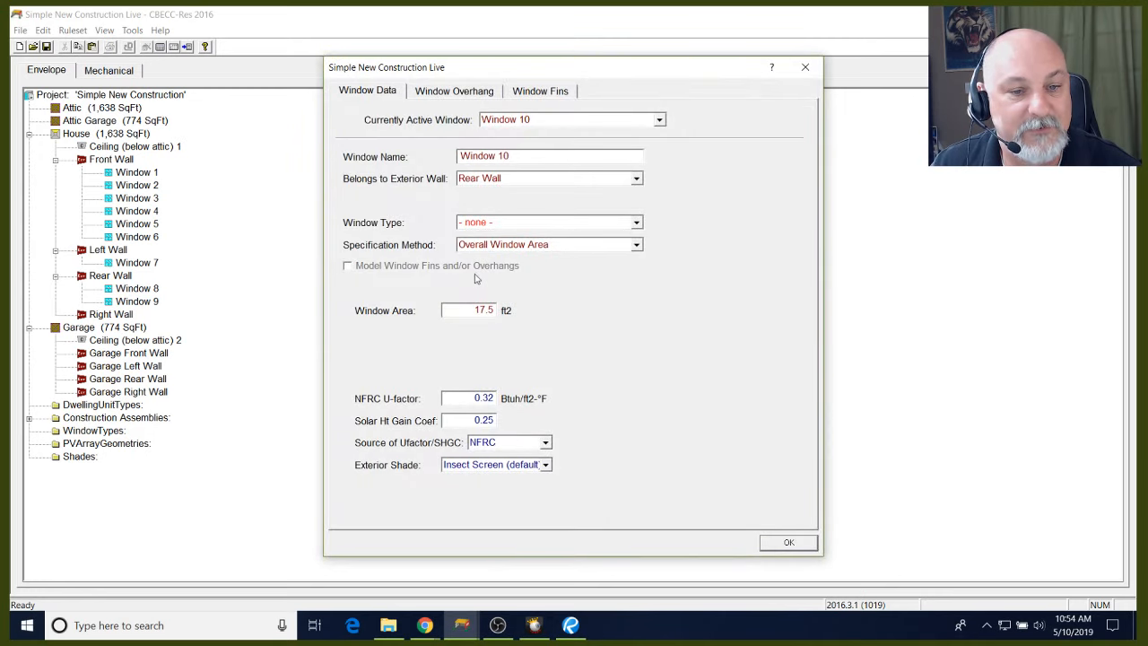
# Set Window 10's area to 18 ft2 and accept the window data
pyautogui.moveTo(468, 309); pyautogui.dragTo(542, 311)
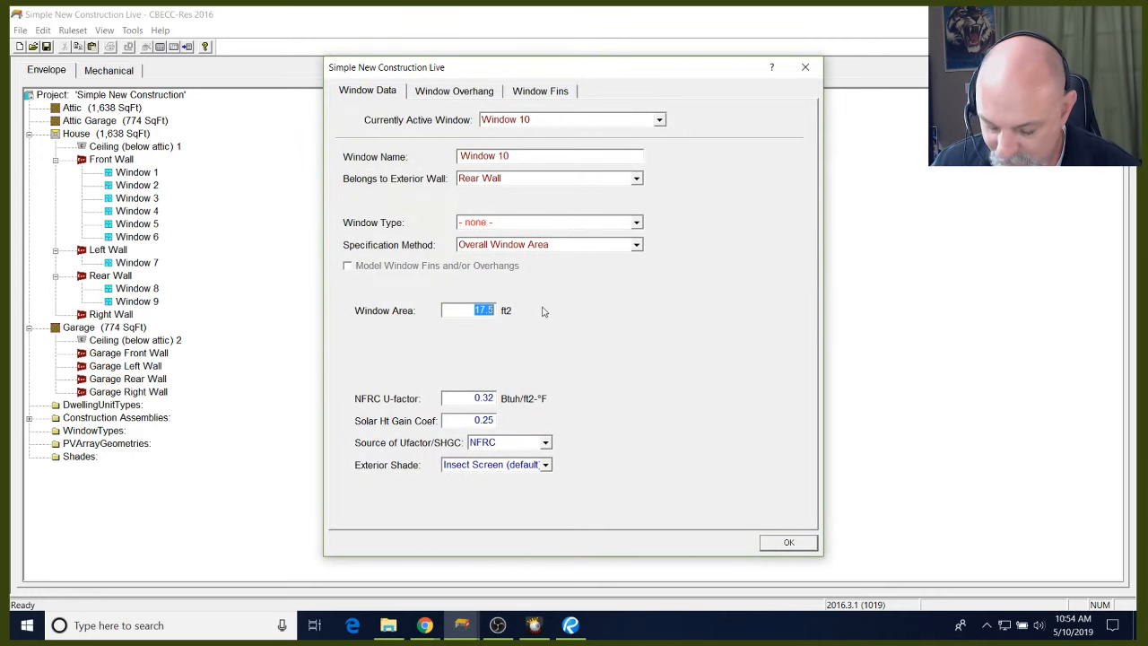
pyautogui.write('18')
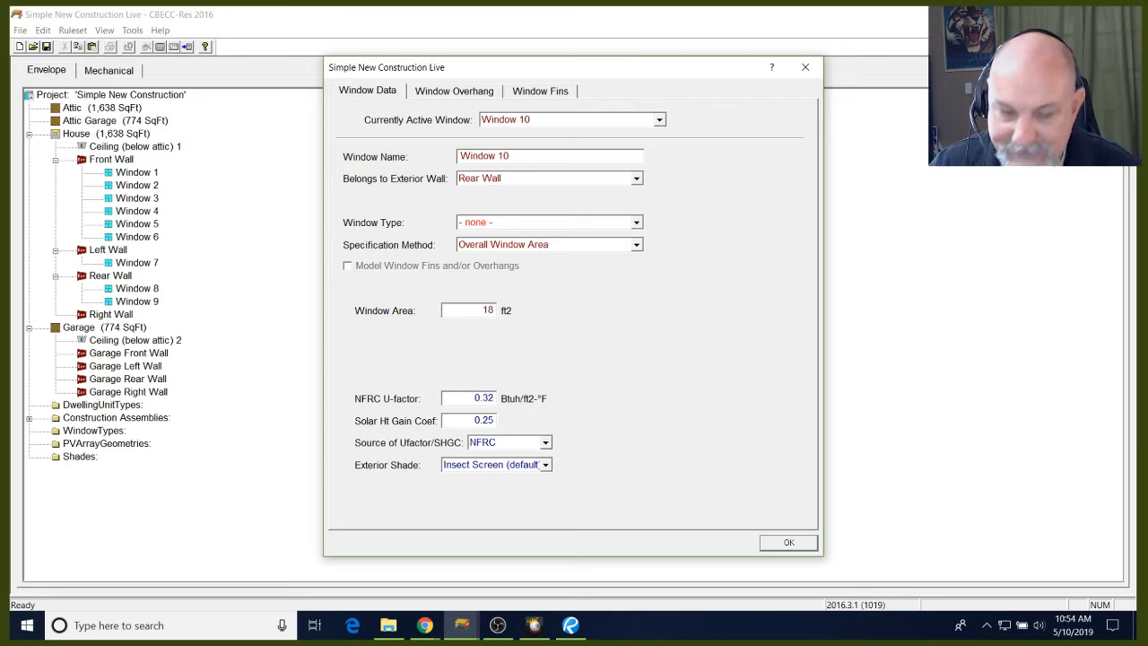
pyautogui.click(773, 545)
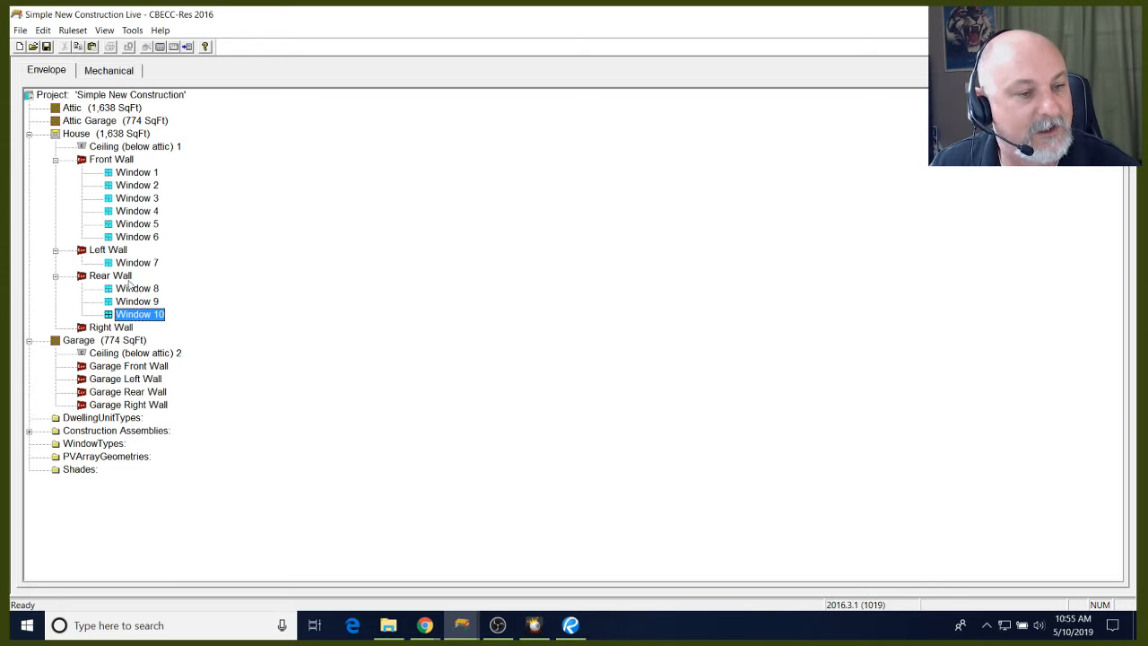
# Create Window 11 on the Rear Wall, specified by overall window area, with an area of 48 ft2
pyautogui.rightClick(130, 277)
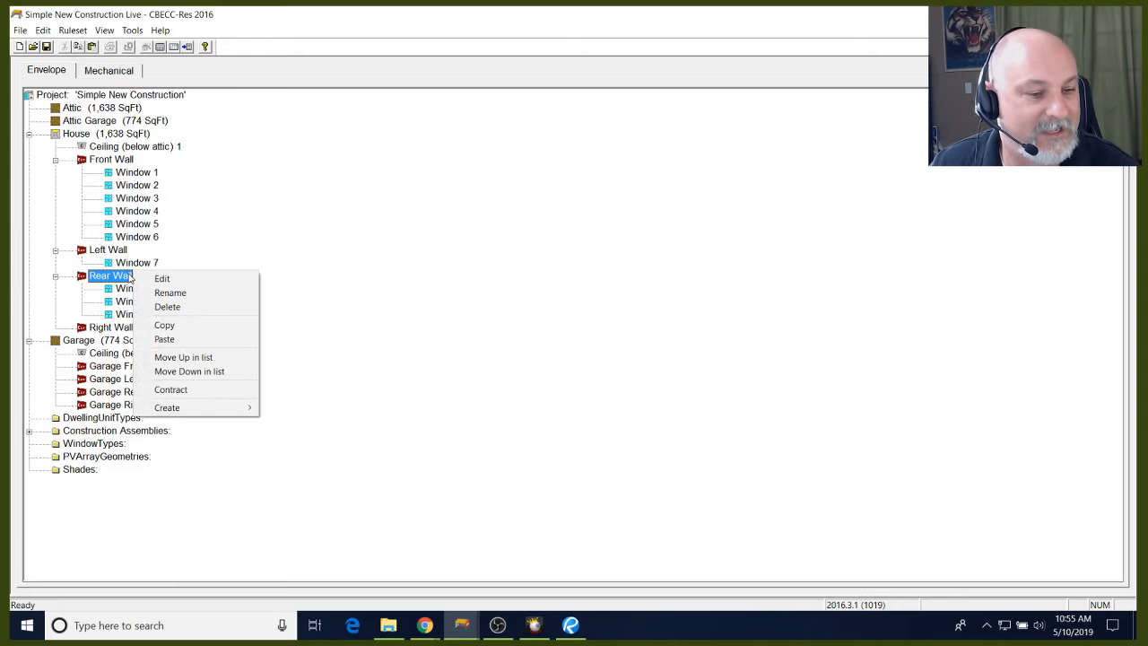
pyautogui.moveTo(197, 412)
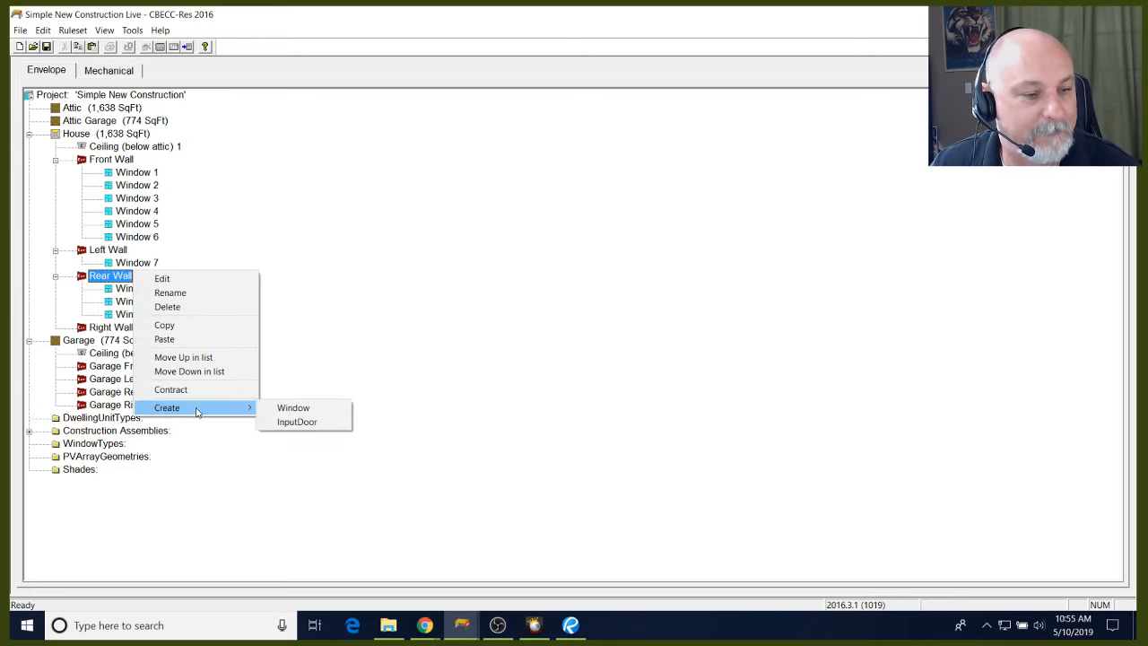
pyautogui.click(294, 408)
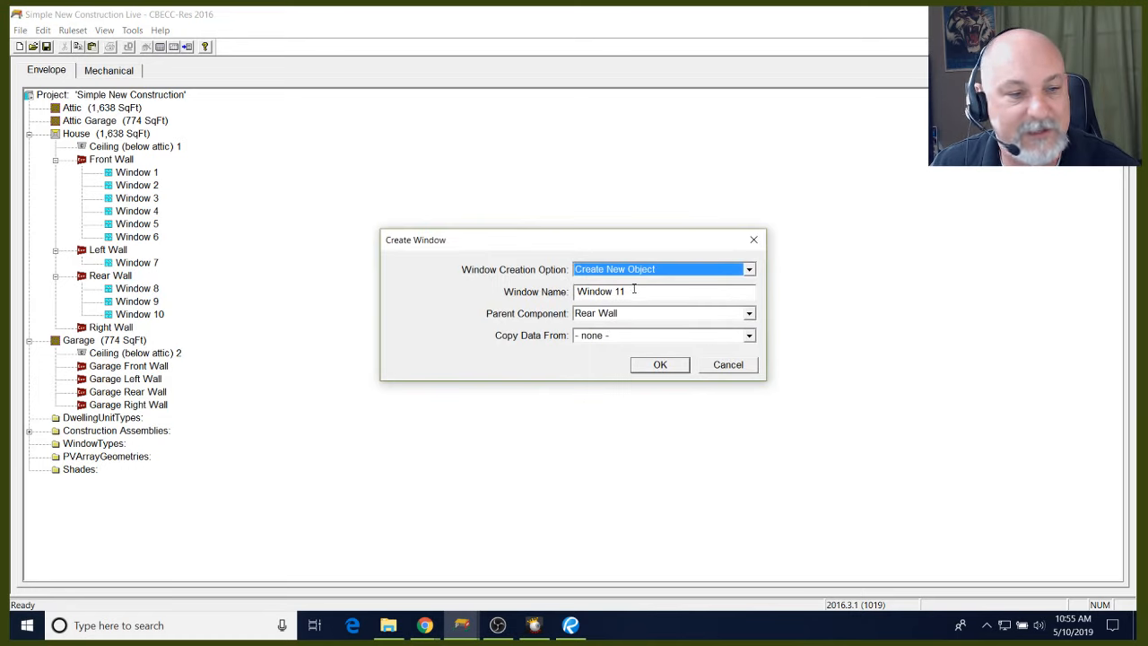
pyautogui.click(660, 364)
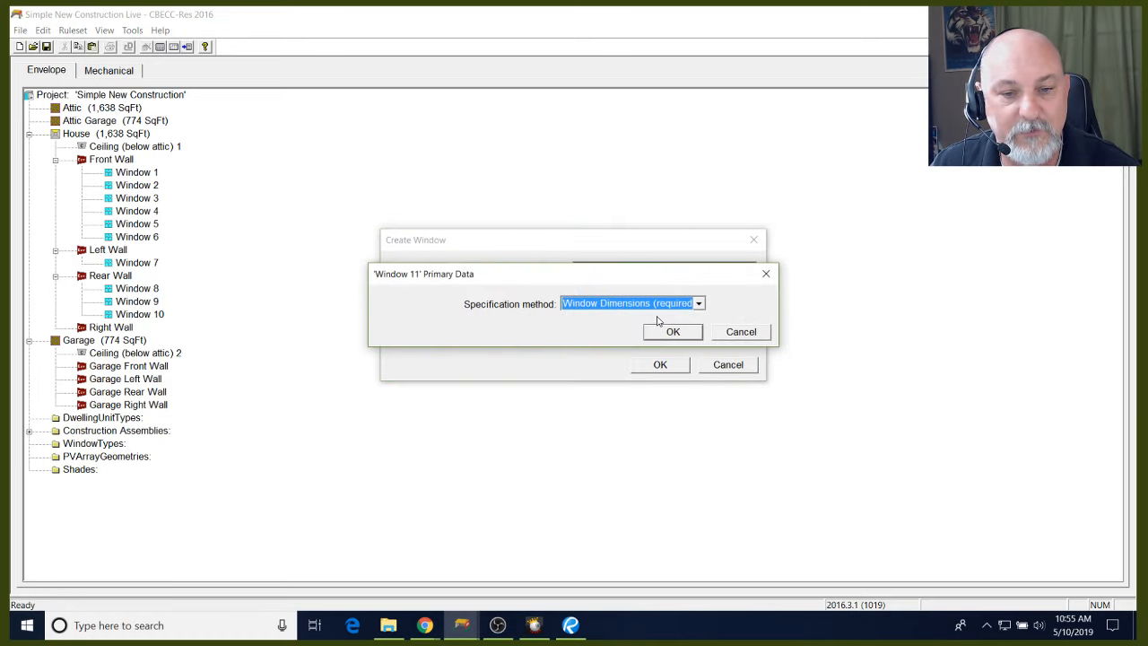
pyautogui.click(661, 306)
pyautogui.click(656, 329)
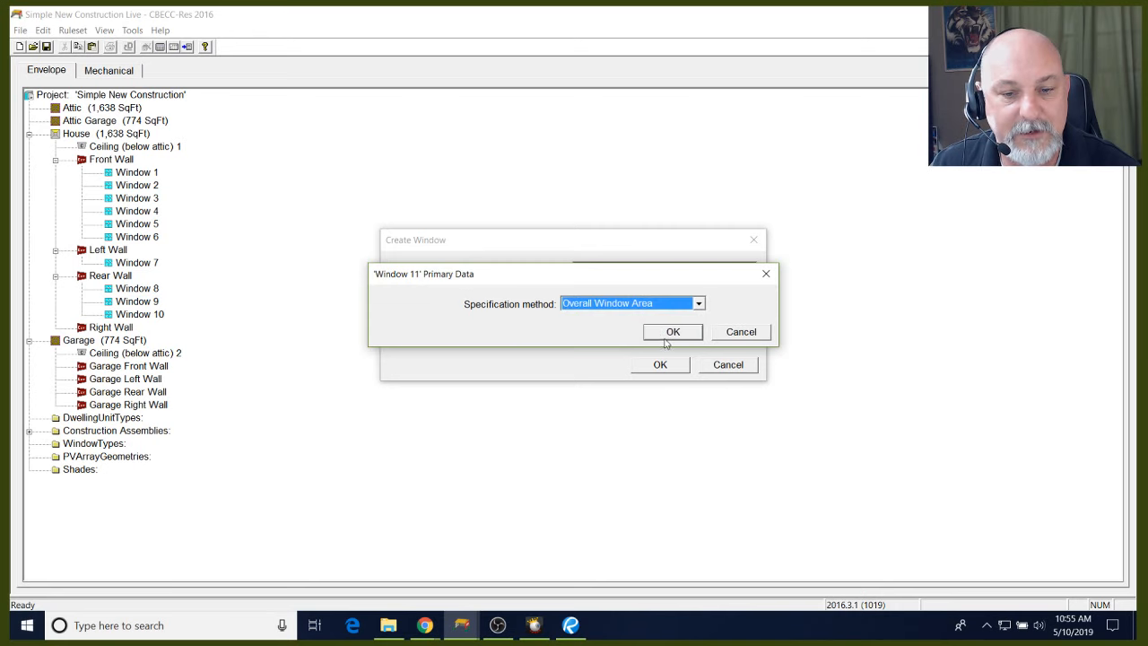
pyautogui.click(670, 333)
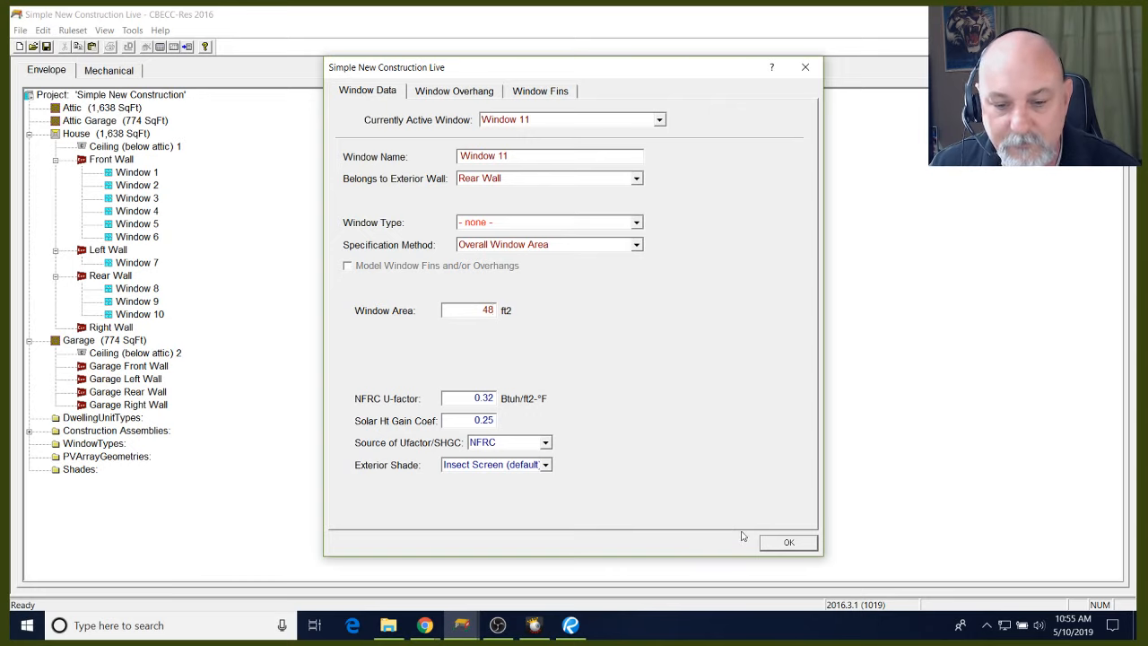
pyautogui.click(783, 543)
# Duplicate Window 10 on the Rear Wall and open the copy's window data
pyautogui.click(144, 313)
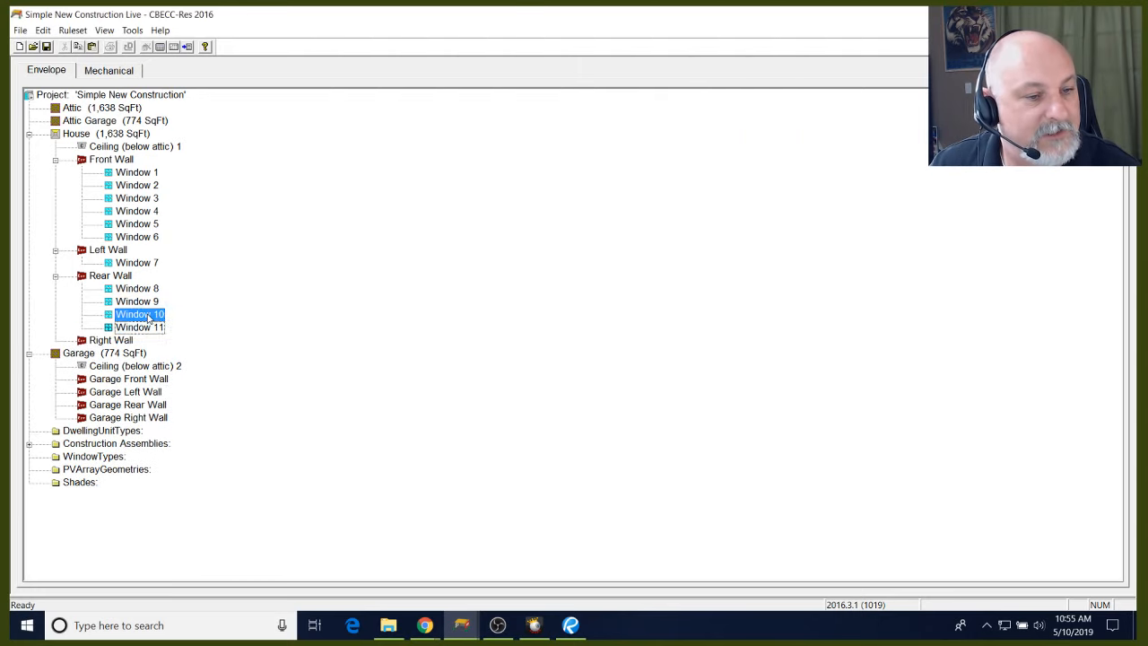
pyautogui.moveTo(141, 309); pyautogui.dragTo(129, 279)
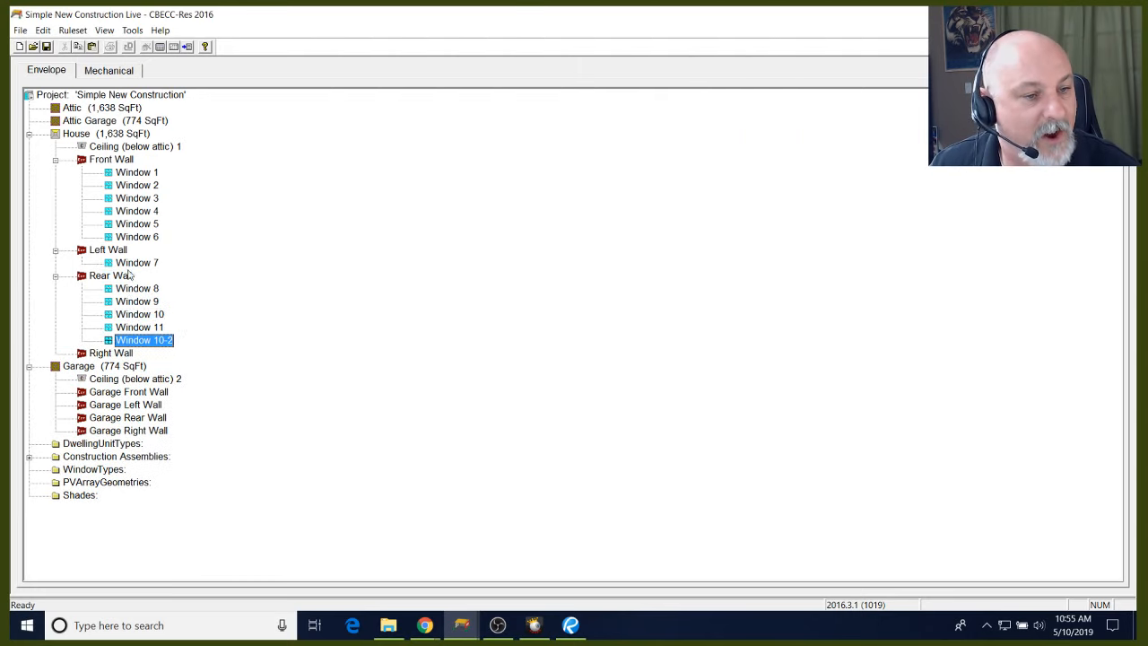
pyautogui.doubleClick(146, 341)
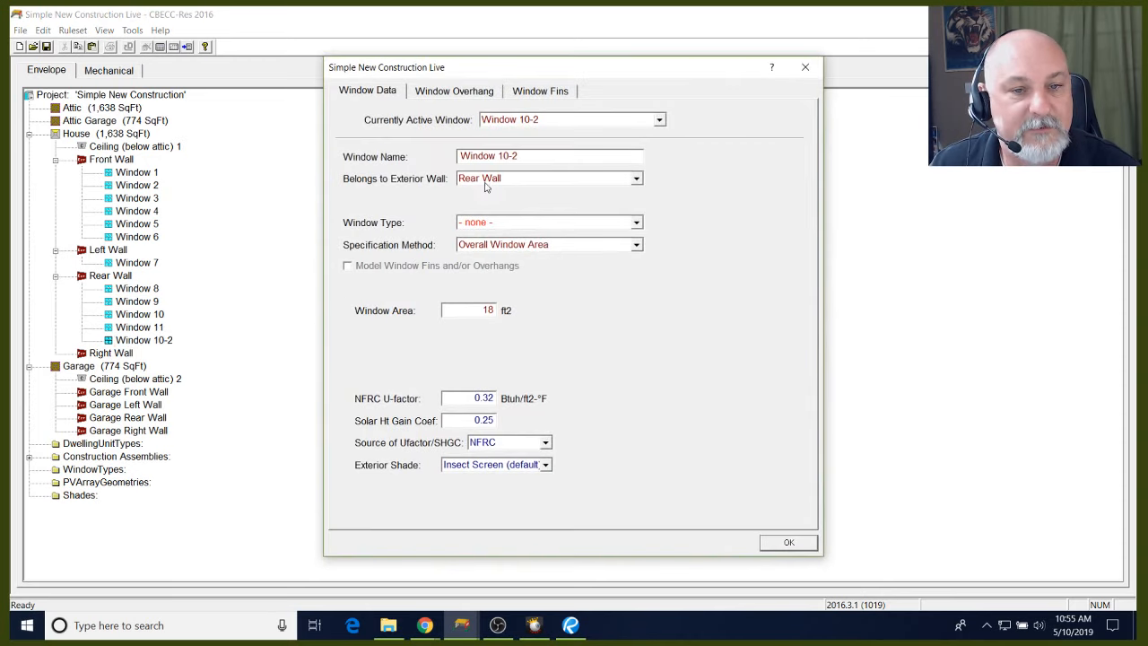
# Try to rename the copy of Window 10 as Window 11
pyautogui.click(504, 152)
pyautogui.moveTo(508, 152); pyautogui.dragTo(522, 152)
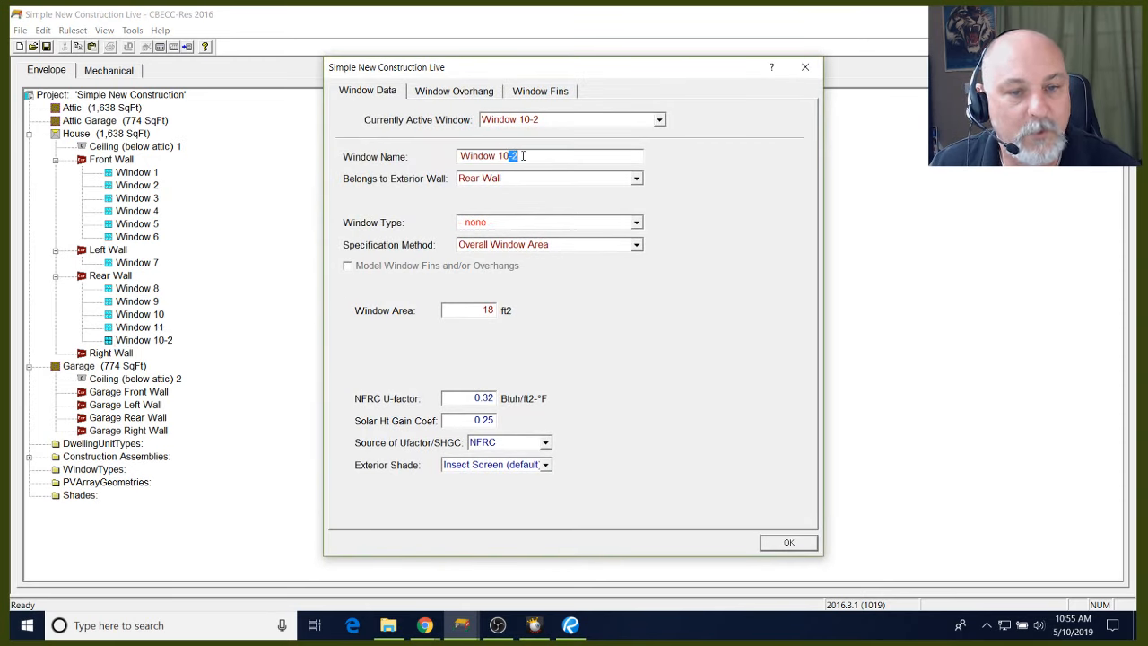
pyautogui.press('BackSpace')
pyautogui.press('BackSpace')
pyautogui.write('1')
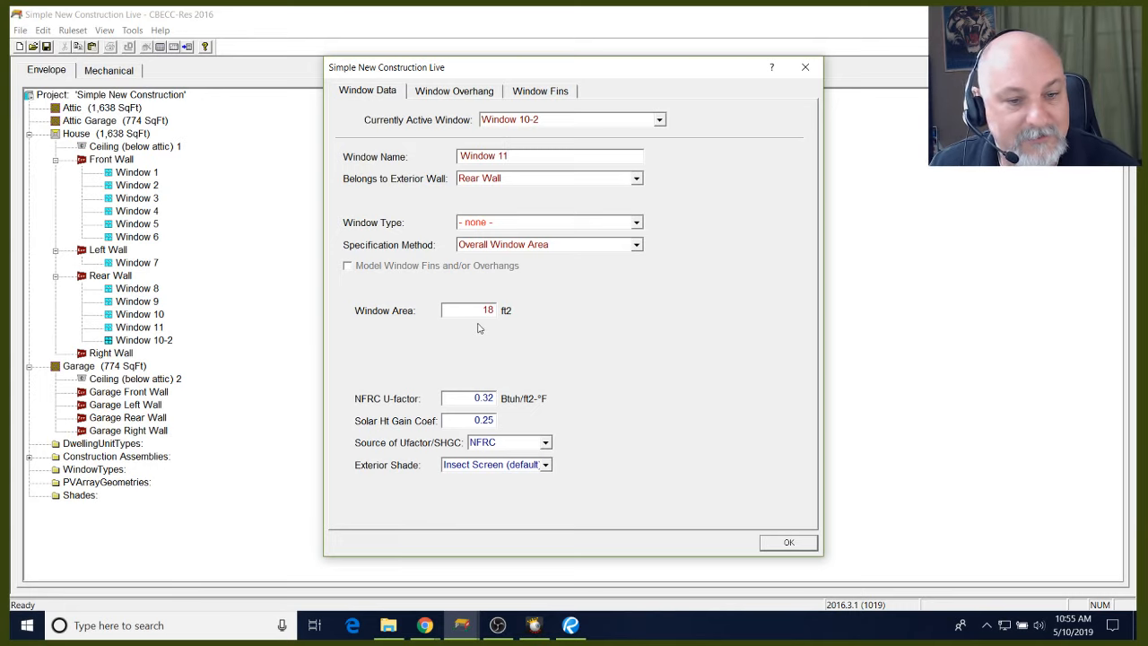
pyautogui.click(786, 543)
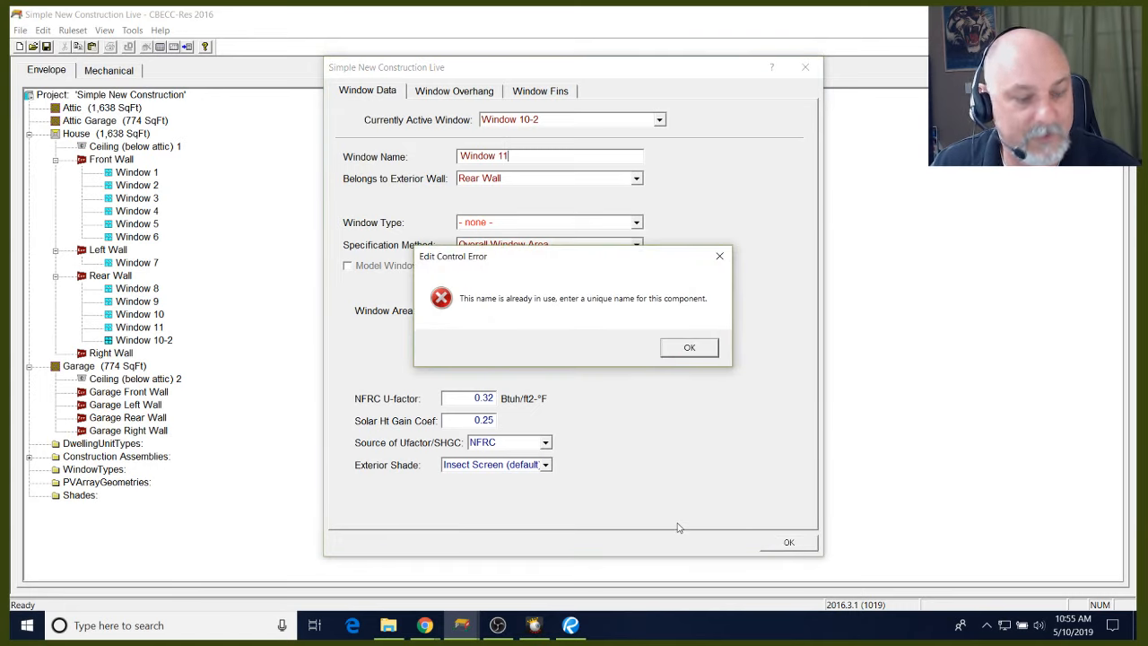
pyautogui.click(689, 348)
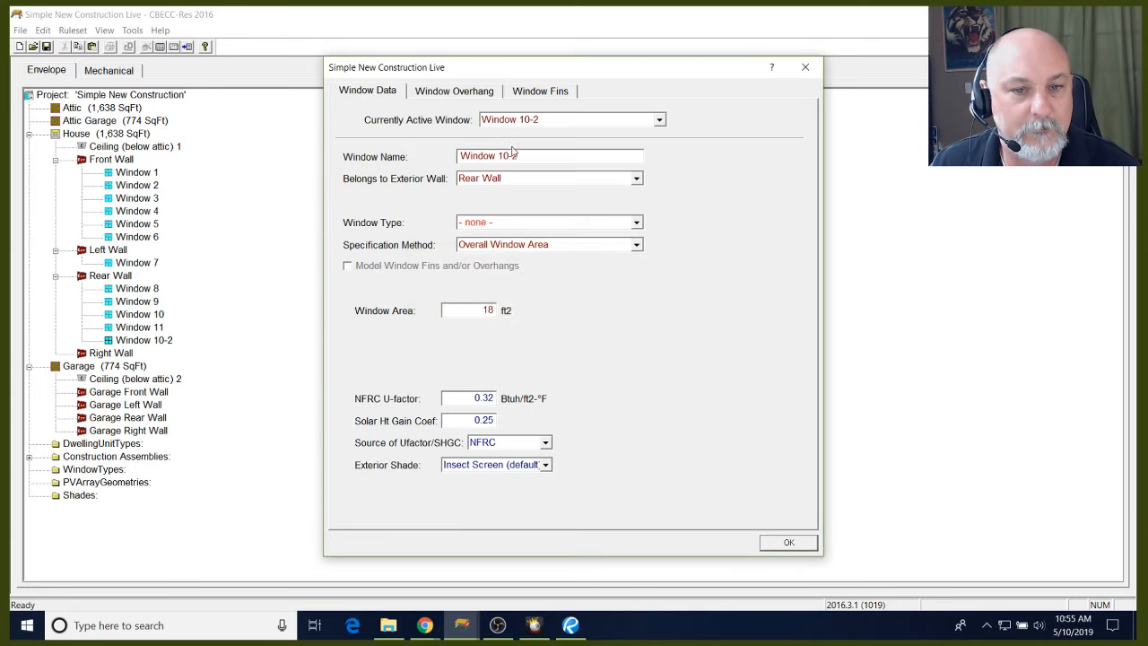
# Rename the copy of Window 10 as Window 12 and accept the window data
pyautogui.moveTo(516, 156); pyautogui.dragTo(504, 156)
pyautogui.click(536, 160)
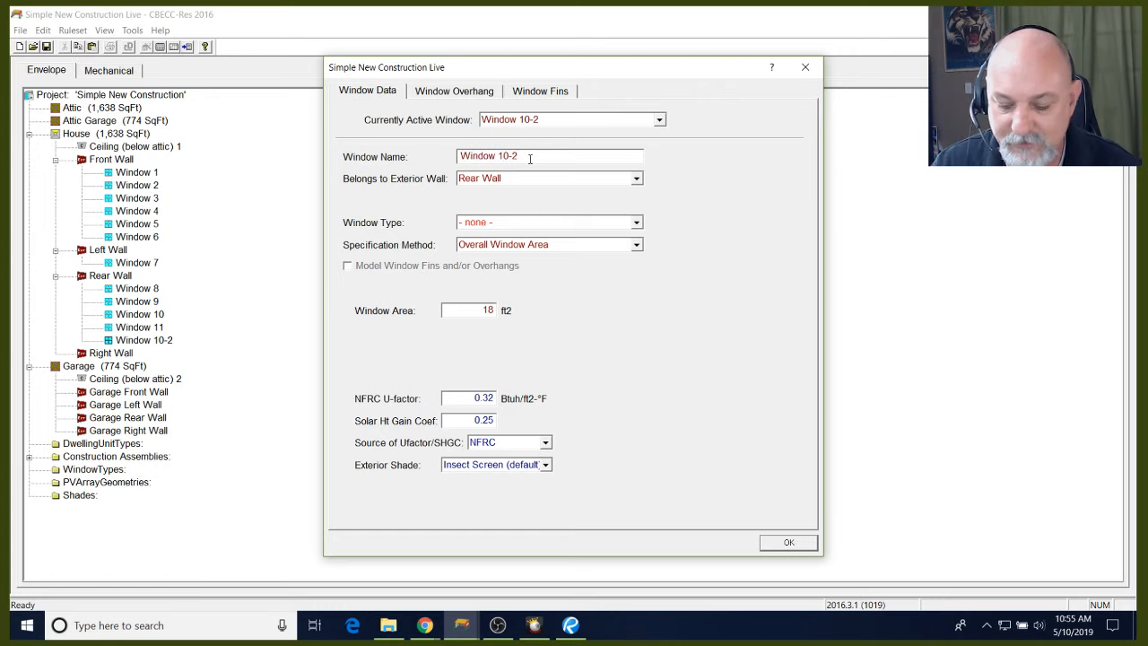
pyautogui.press('BackSpace')
pyautogui.press('BackSpace')
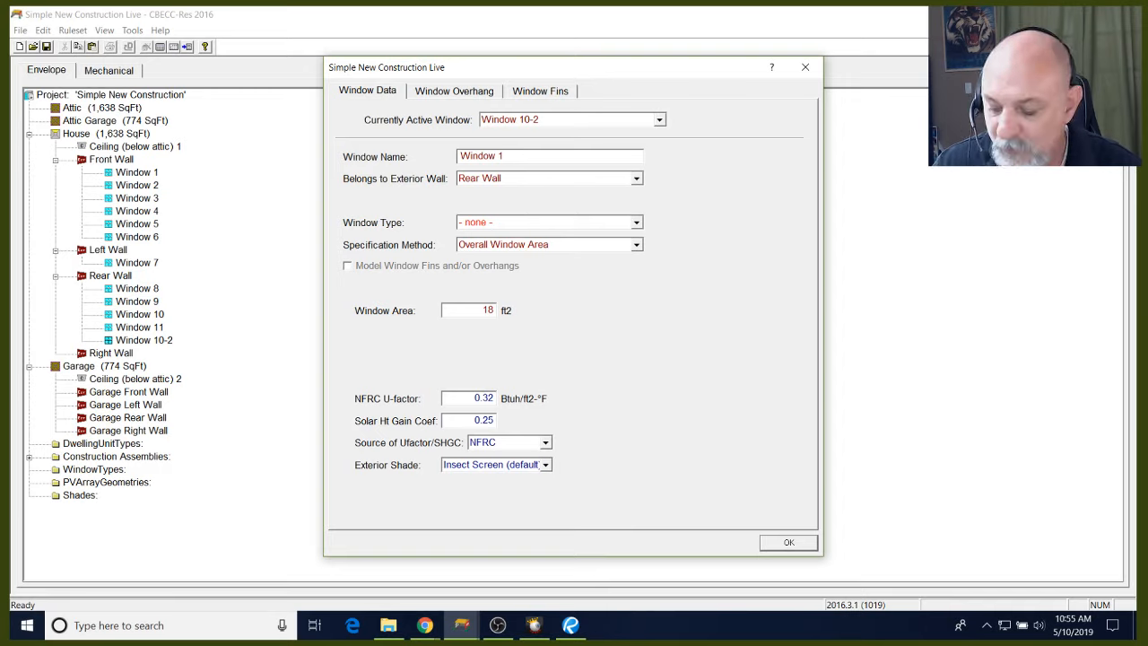
pyautogui.click(797, 543)
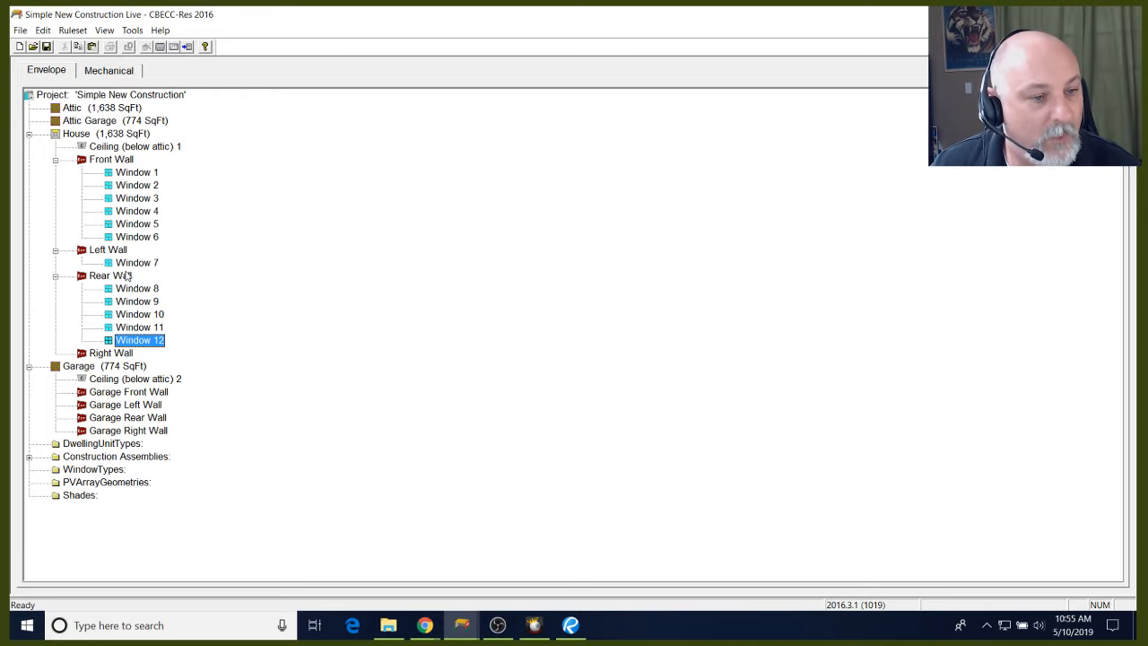
# Duplicate Window 9 on the Rear Wall and rename the copy as Window 13
pyautogui.doubleClick(135, 301)
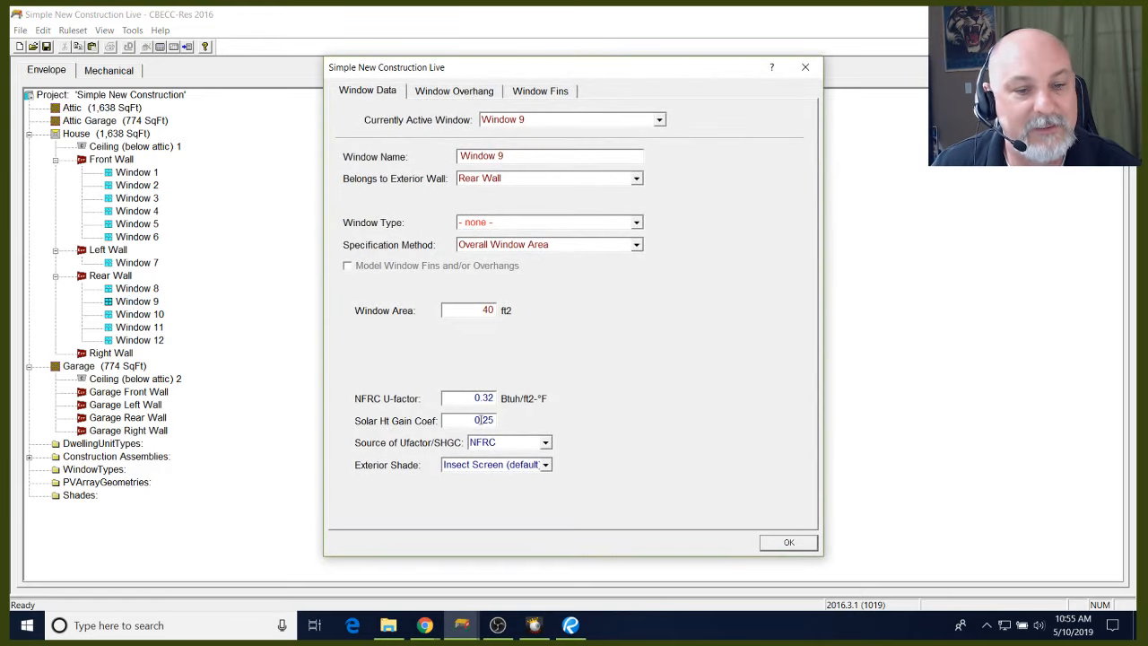
pyautogui.click(789, 542)
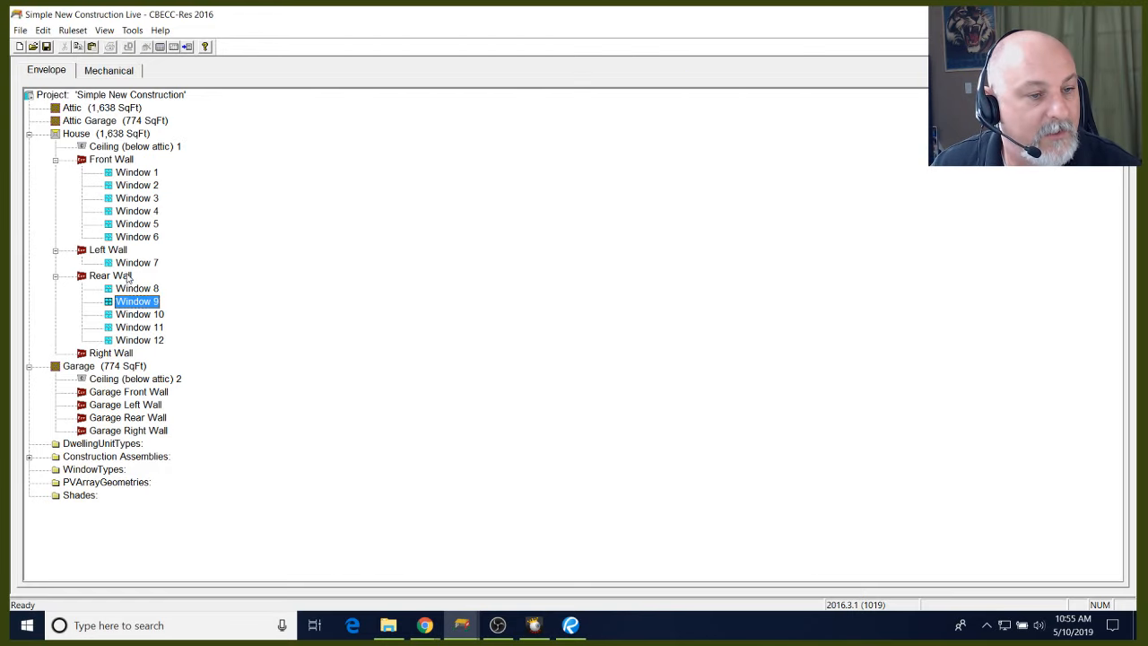
pyautogui.click(129, 277)
pyautogui.hotkey('ctrl', 'v')
pyautogui.doubleClick(156, 354)
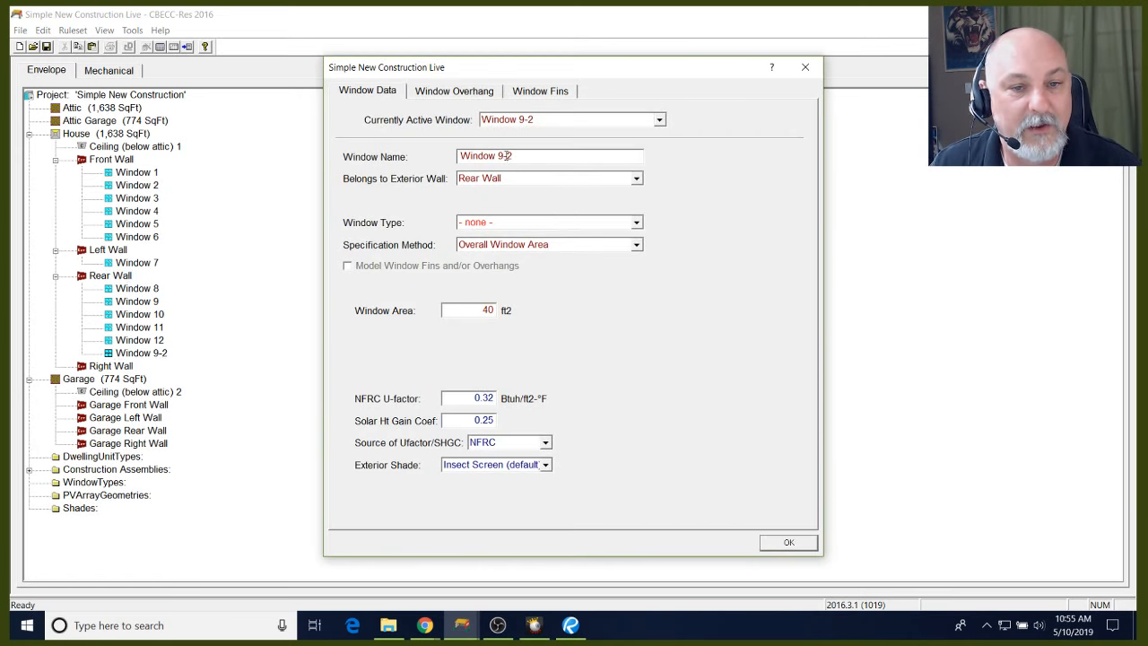
pyautogui.click(501, 157)
pyautogui.moveTo(500, 155); pyautogui.dragTo(520, 153)
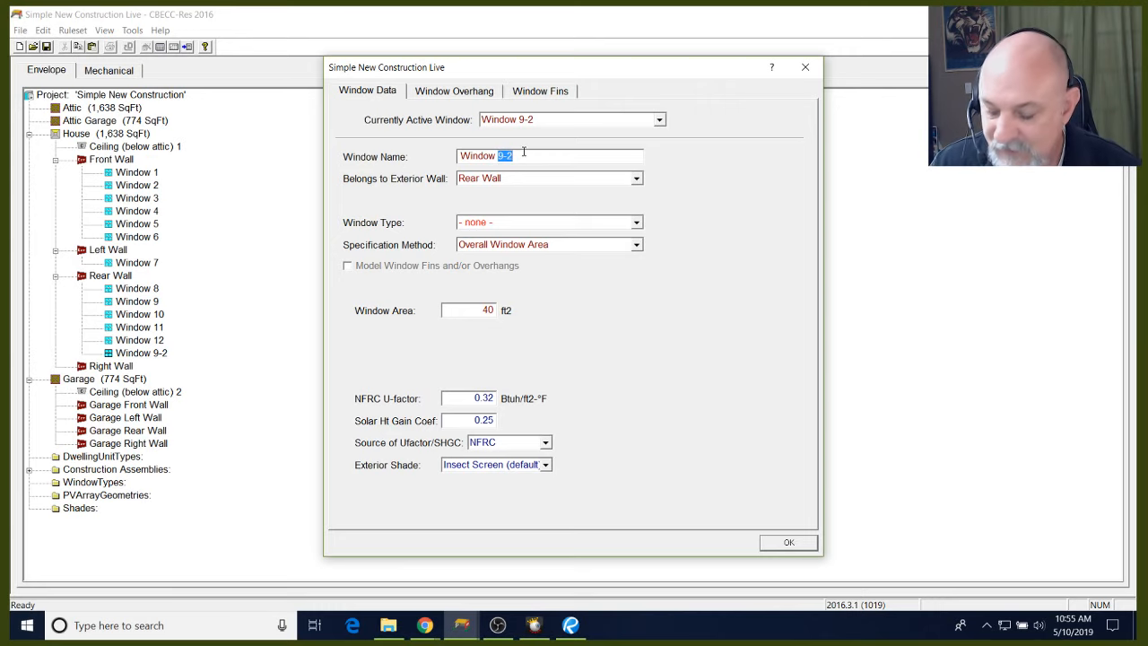
pyautogui.write('13')
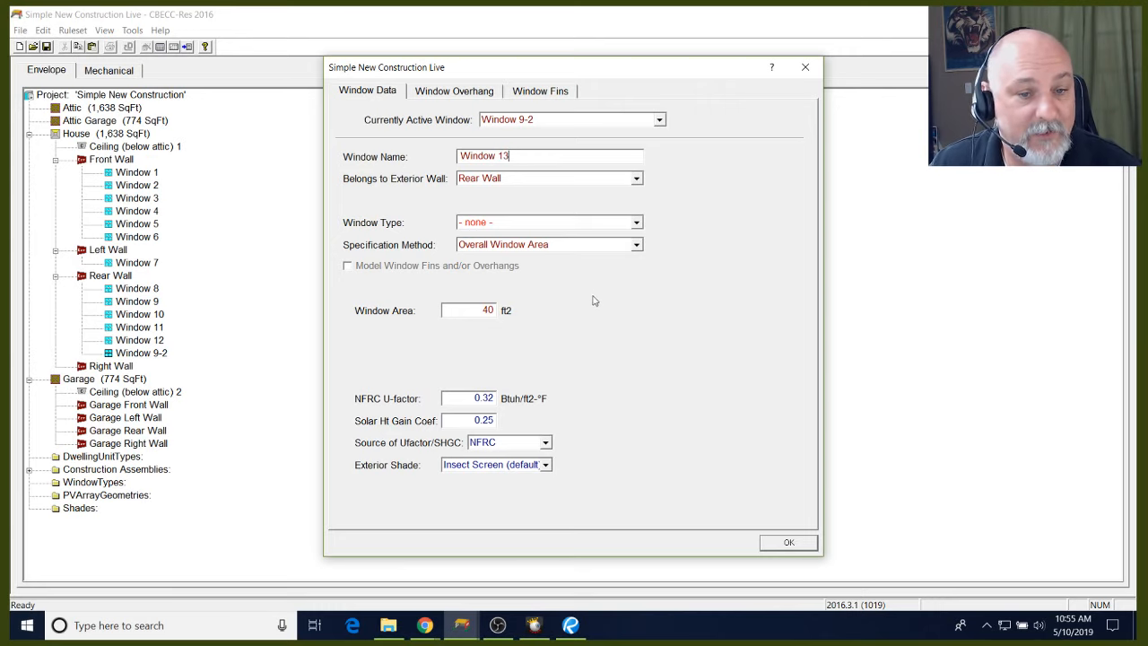
pyautogui.click(788, 543)
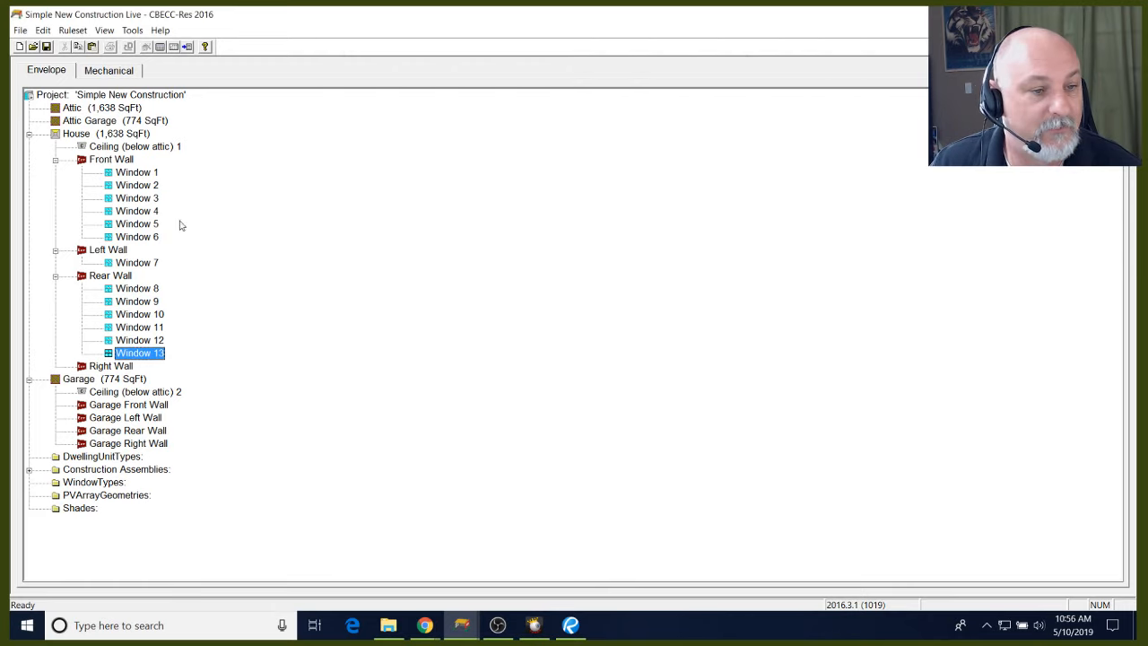
# Create Window 14 on the Right Wall, specified by overall window area, and set its area to 20 ft2
pyautogui.rightClick(124, 368)
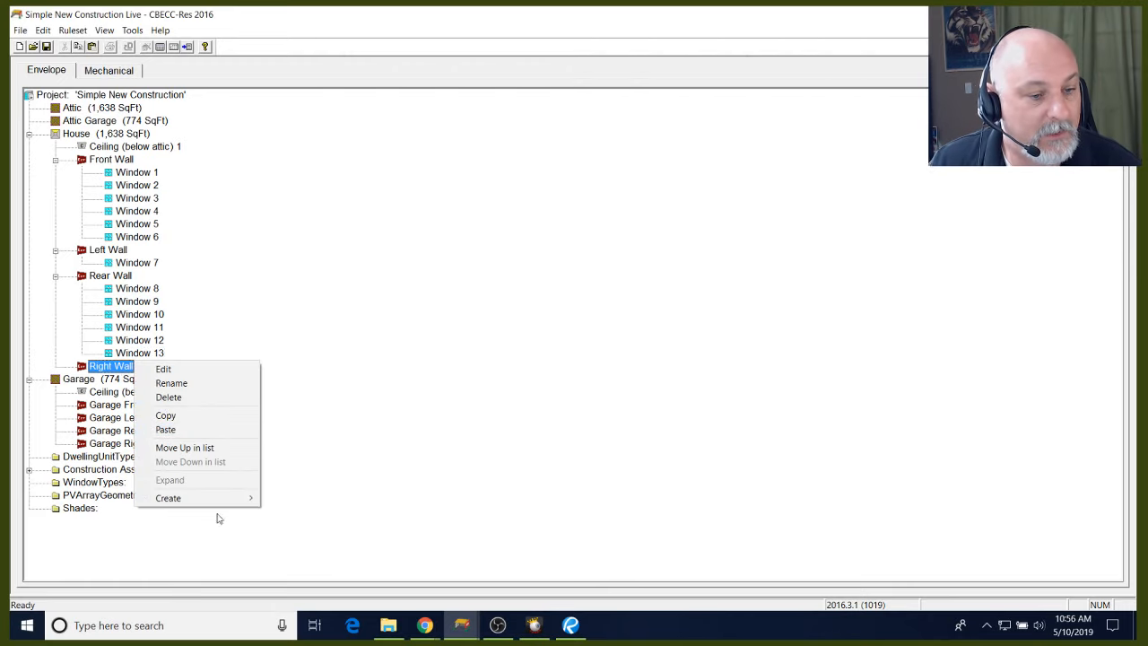
pyautogui.moveTo(236, 500)
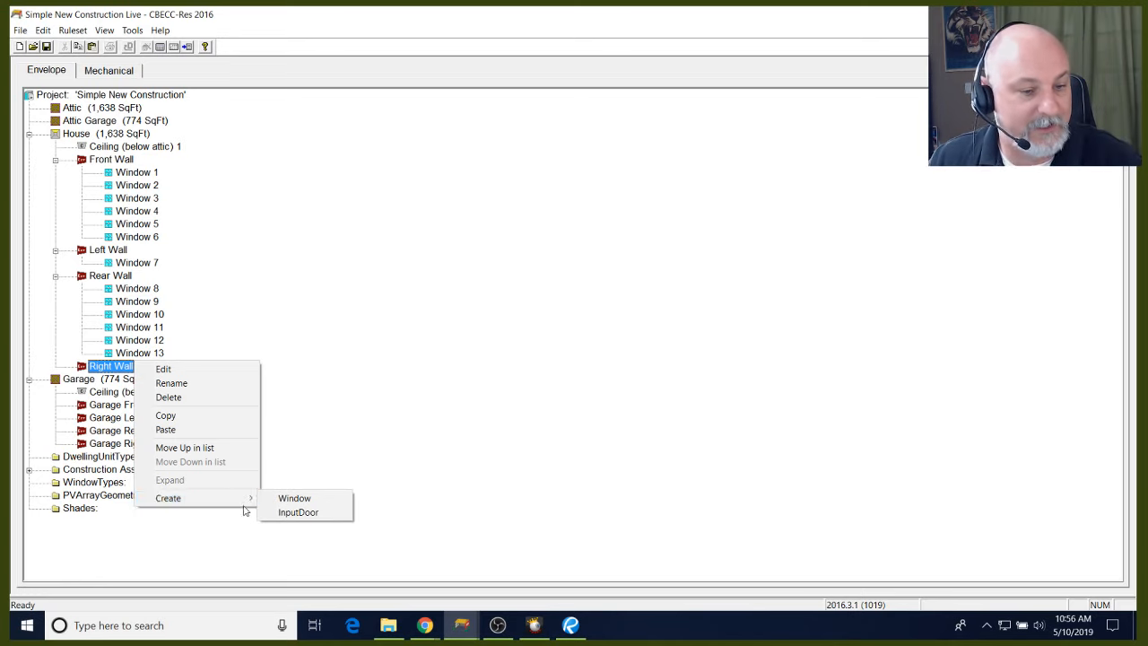
pyautogui.click(297, 501)
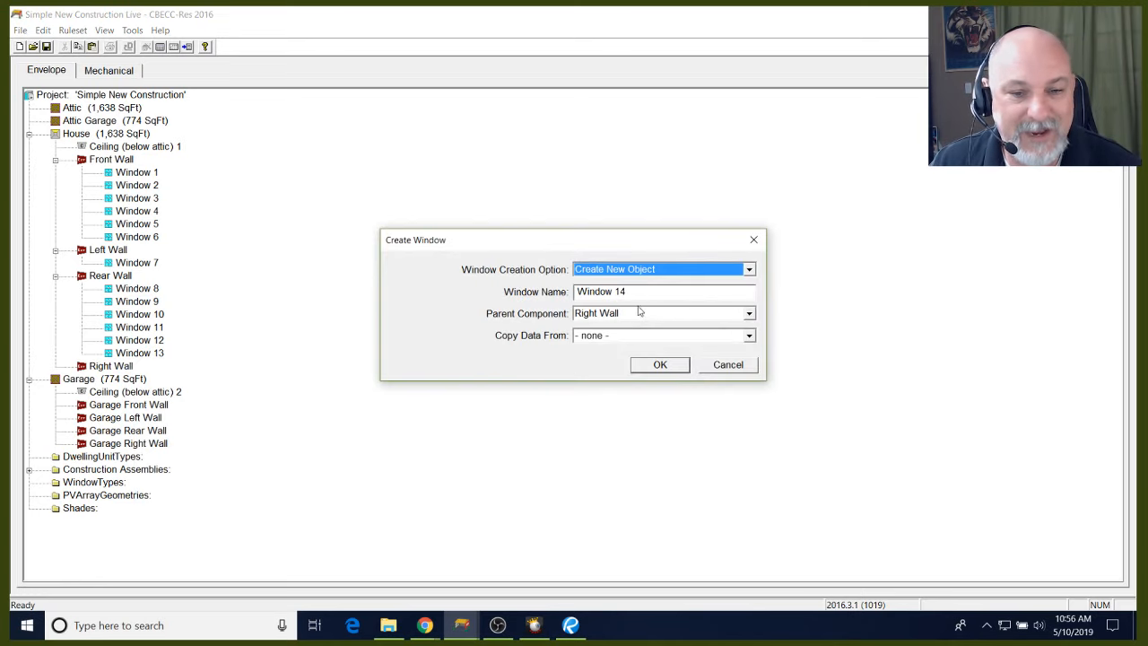
pyautogui.click(652, 364)
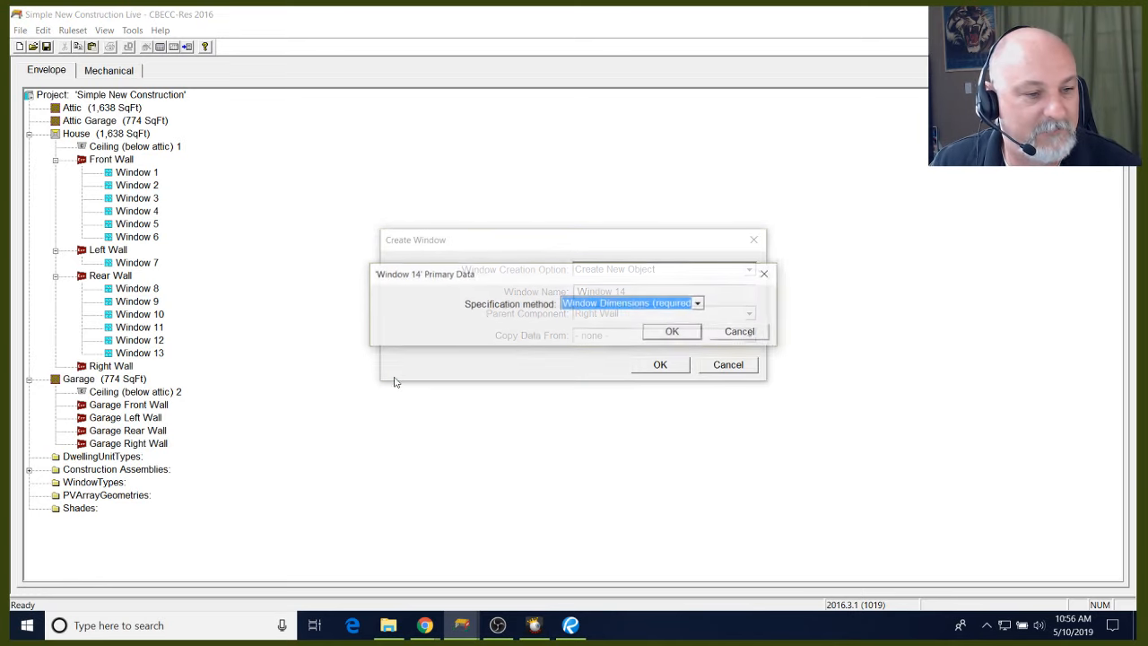
pyautogui.click(673, 306)
pyautogui.click(672, 329)
pyautogui.click(672, 332)
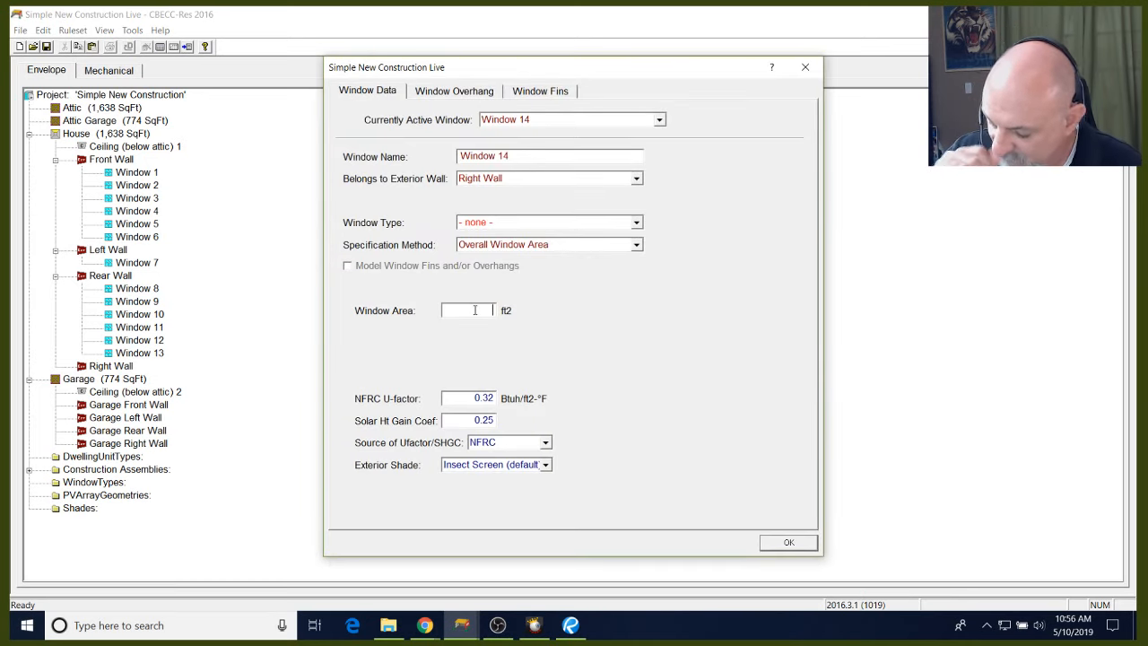
pyautogui.write('20')
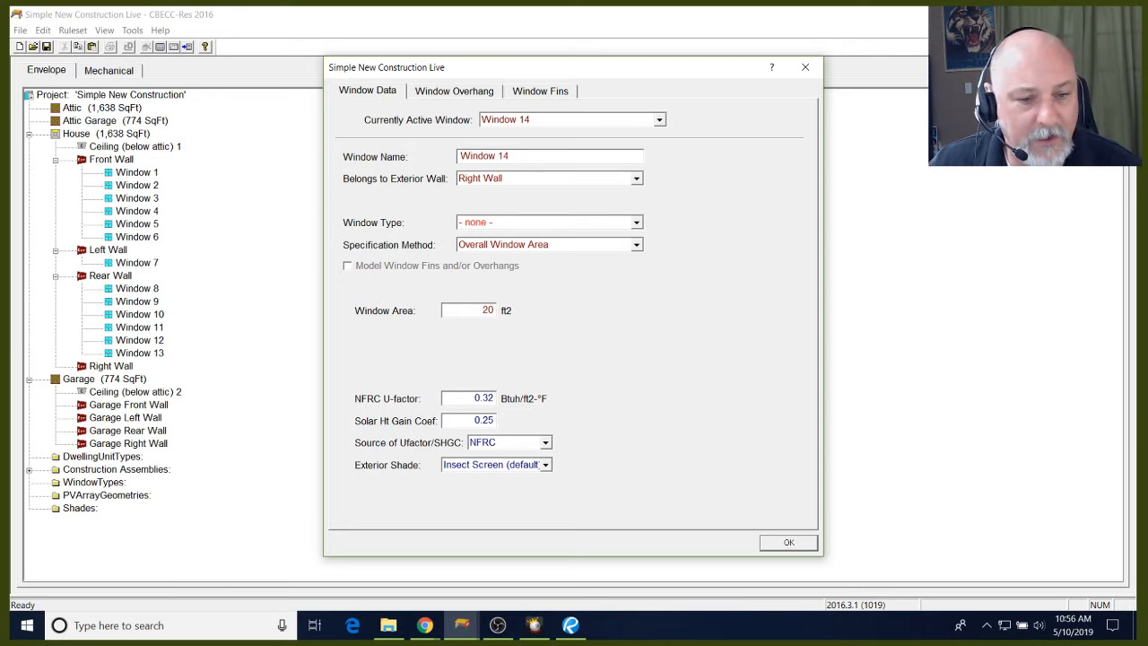
pyautogui.click(782, 544)
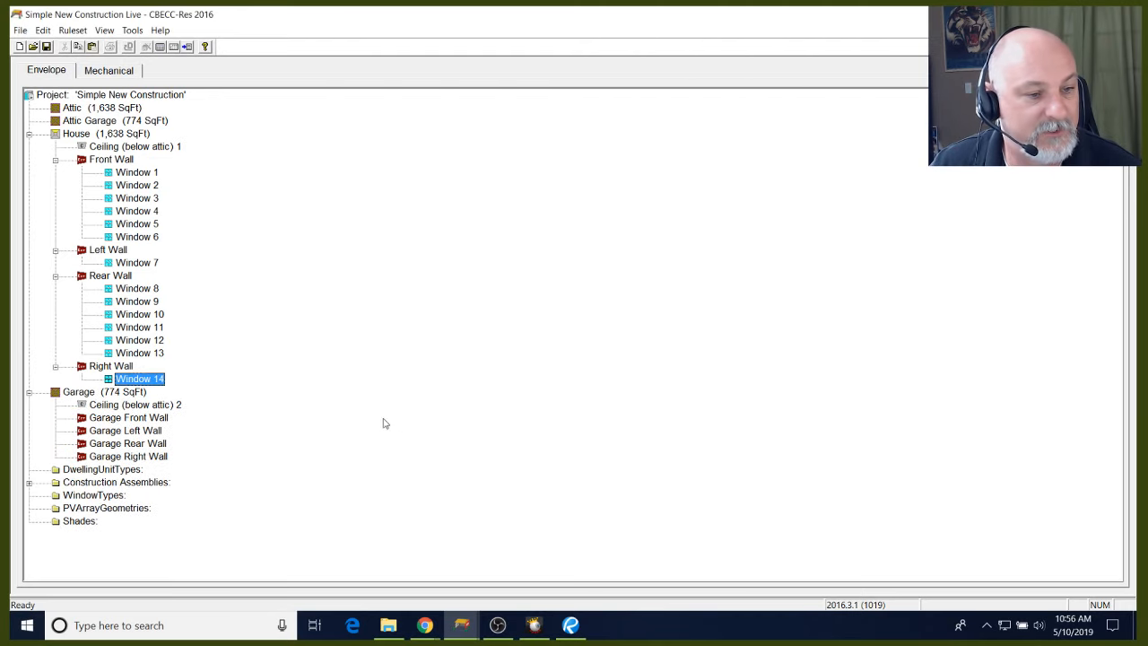
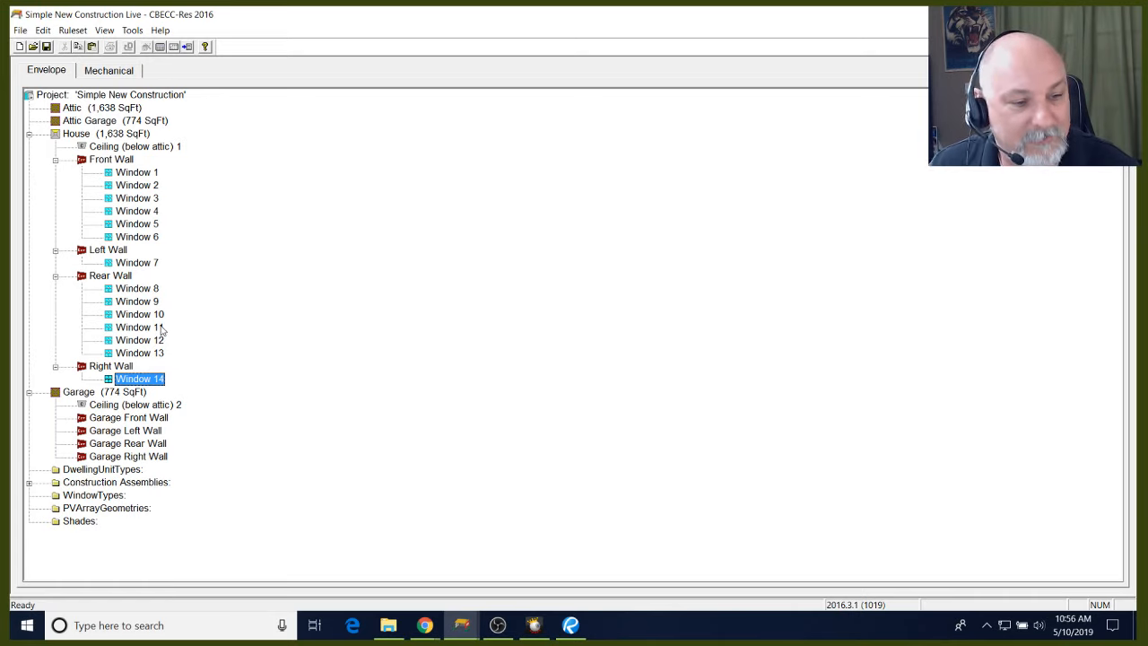
# Review the window data of Window 13 on the Rear Wall
pyautogui.click(75, 498)
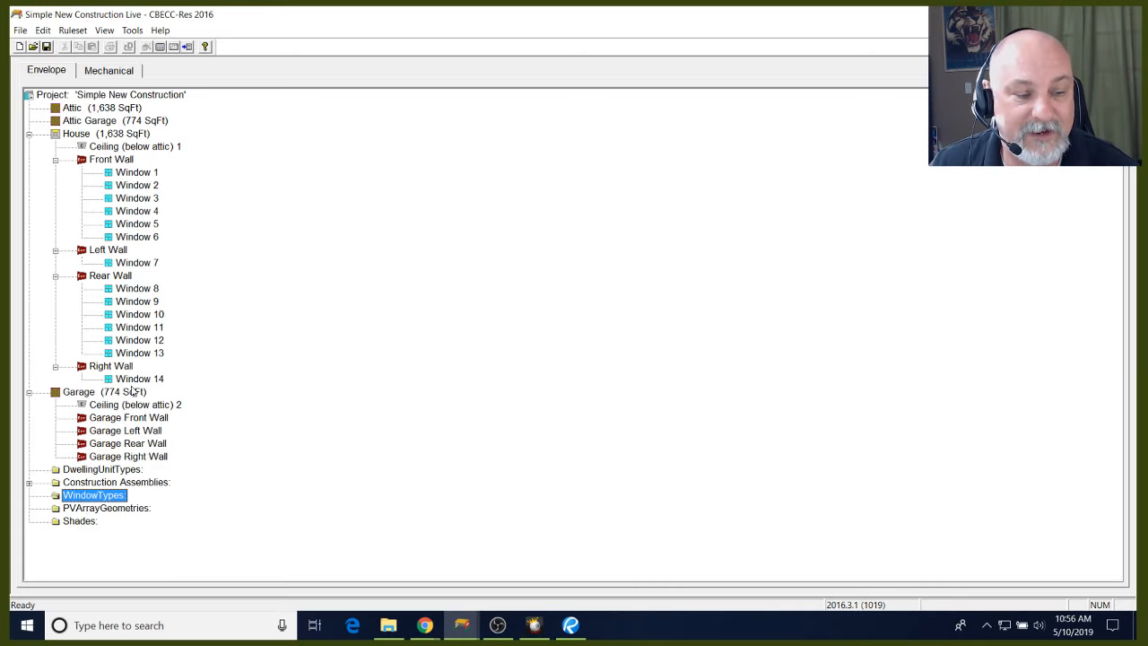
pyautogui.doubleClick(139, 352)
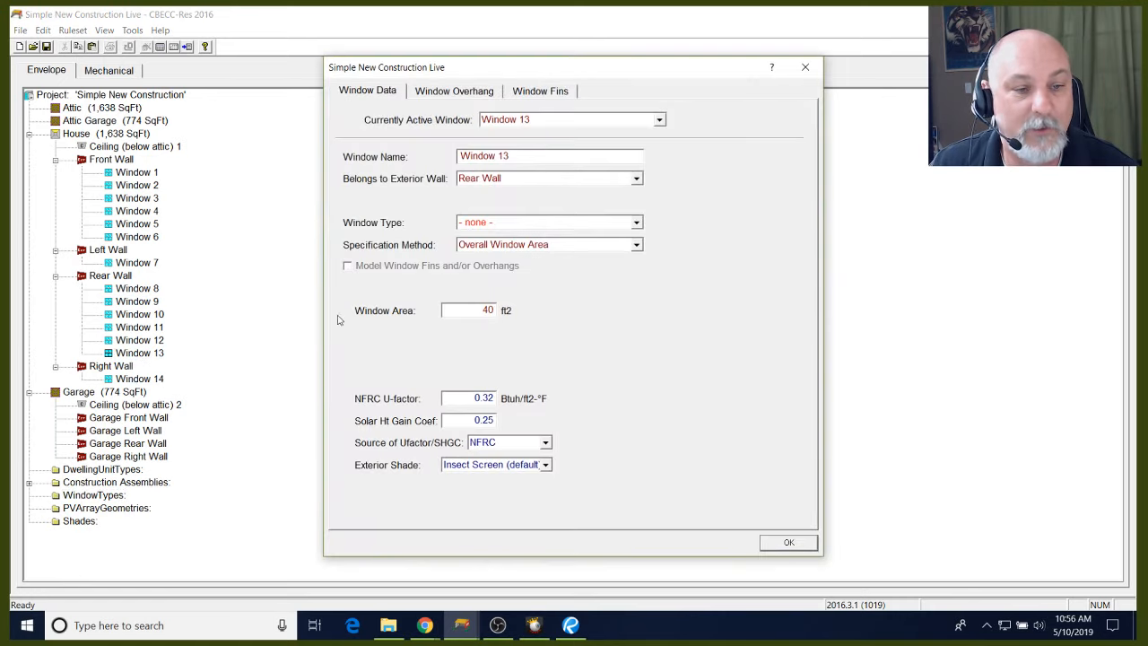
pyautogui.click(781, 542)
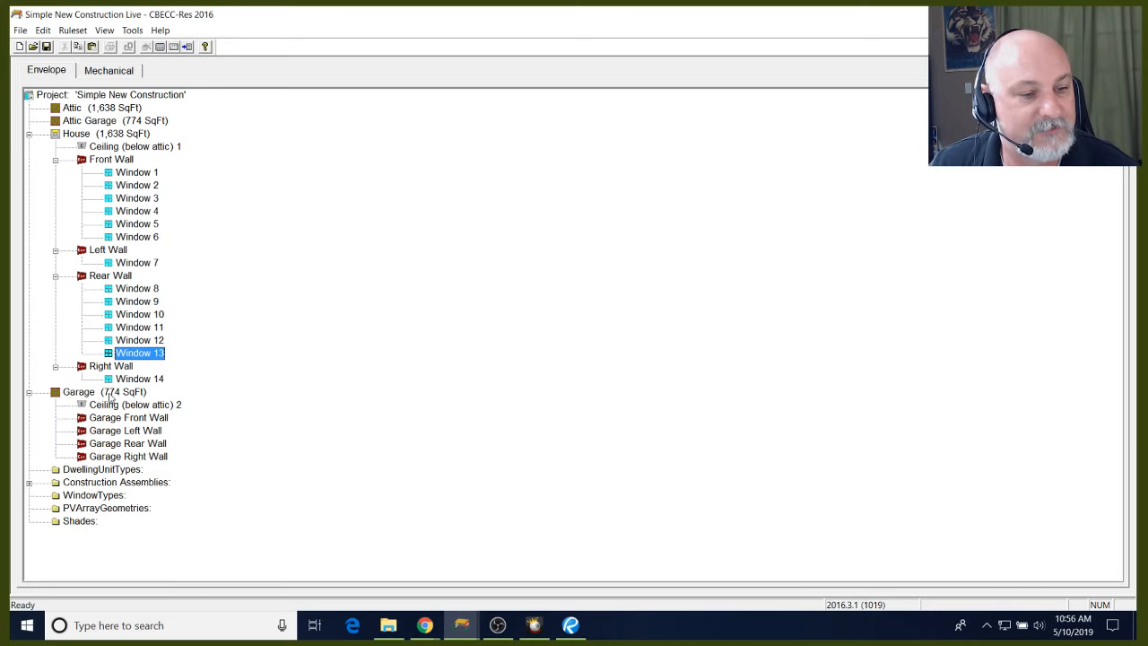
# Create a new door named Front Door on the house's Front Wall with an area of 22.2 ft2
pyautogui.click(113, 162)
pyautogui.rightClick(115, 161)
pyautogui.moveTo(197, 292)
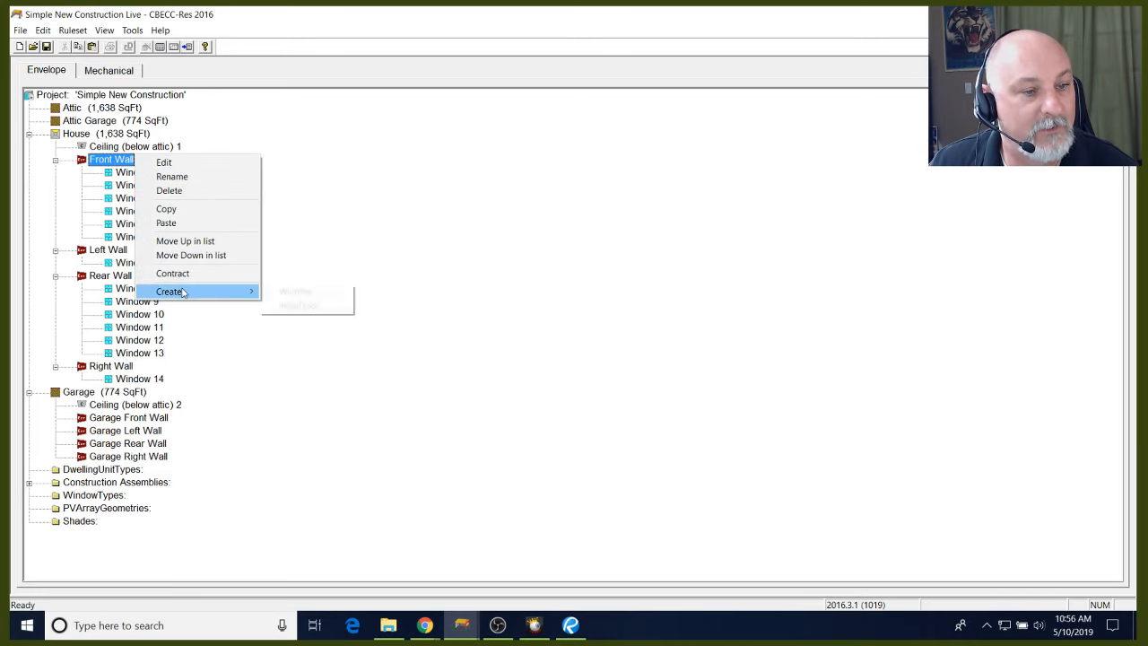
pyautogui.click(286, 305)
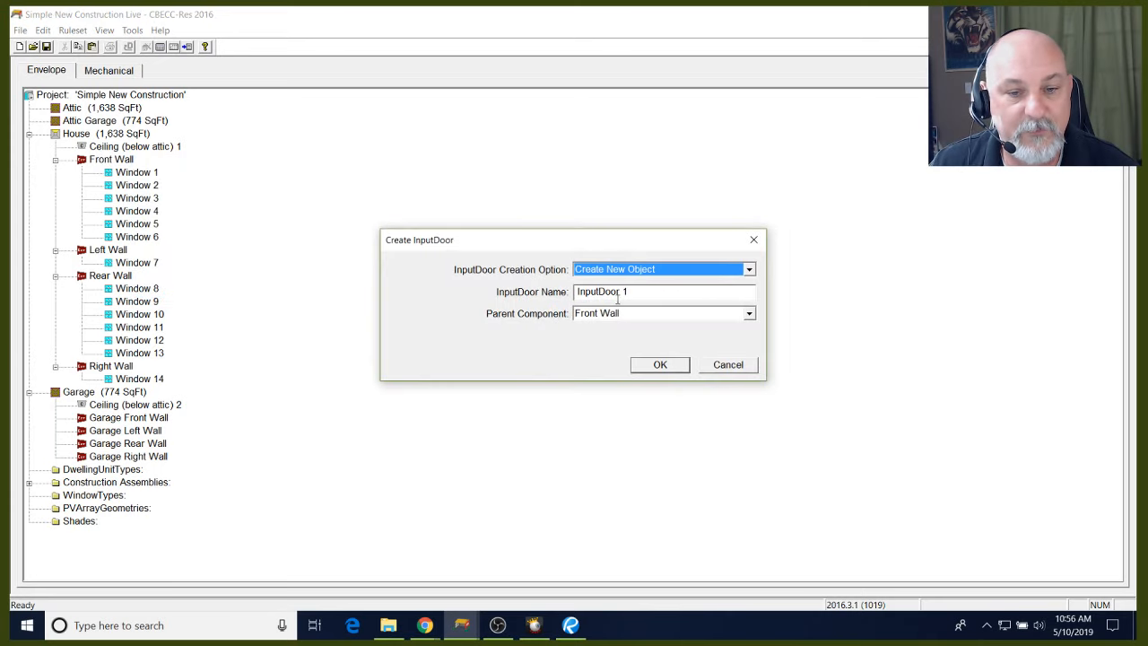
pyautogui.press('Tab')
pyautogui.write('F')
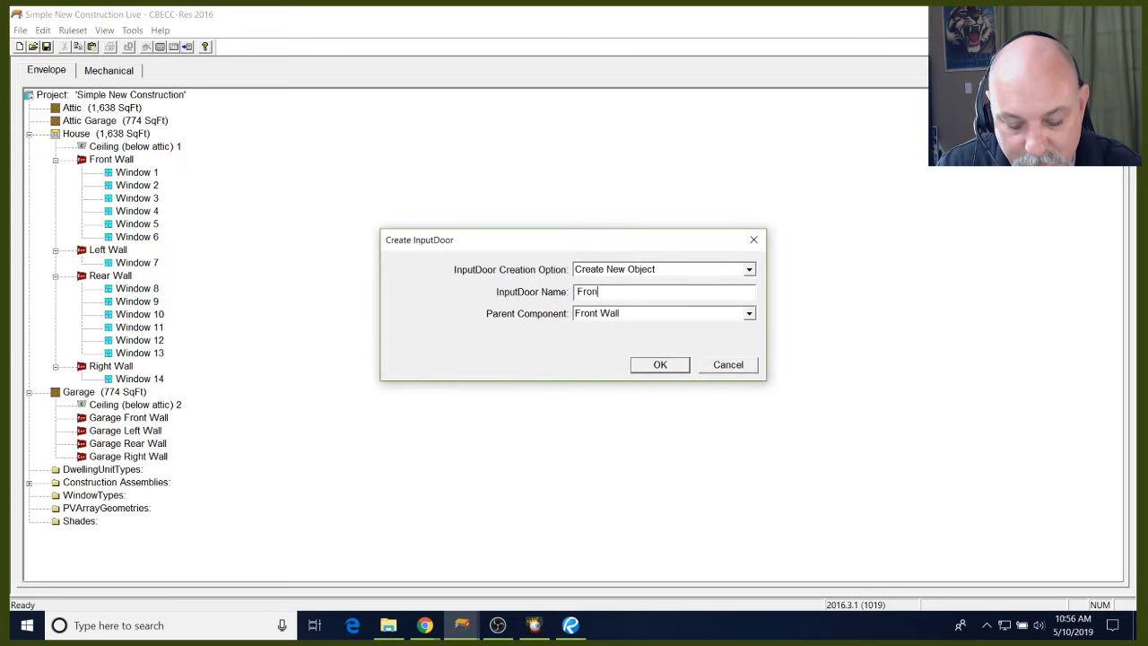
pyautogui.write('ront Door')
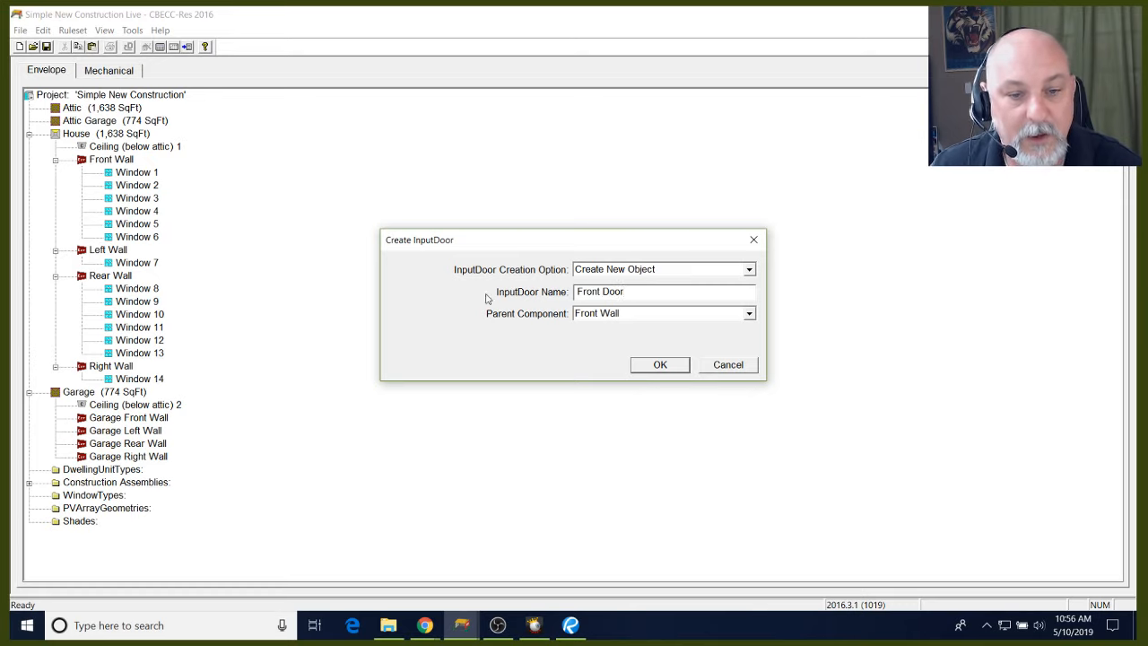
pyautogui.click(659, 365)
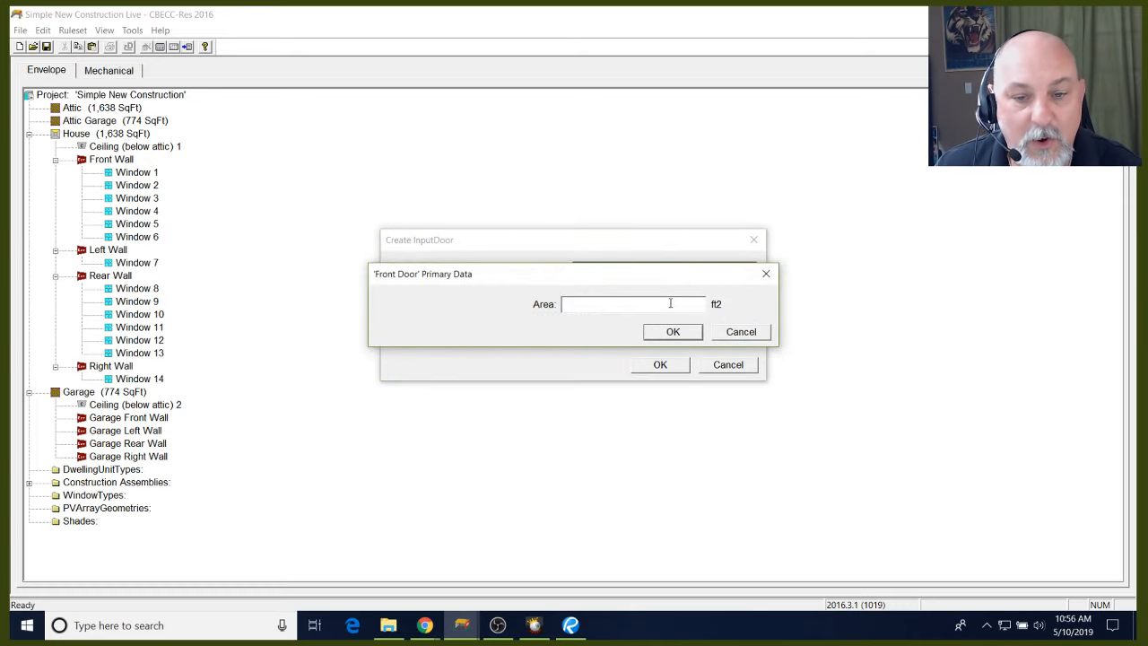
pyautogui.write('22')
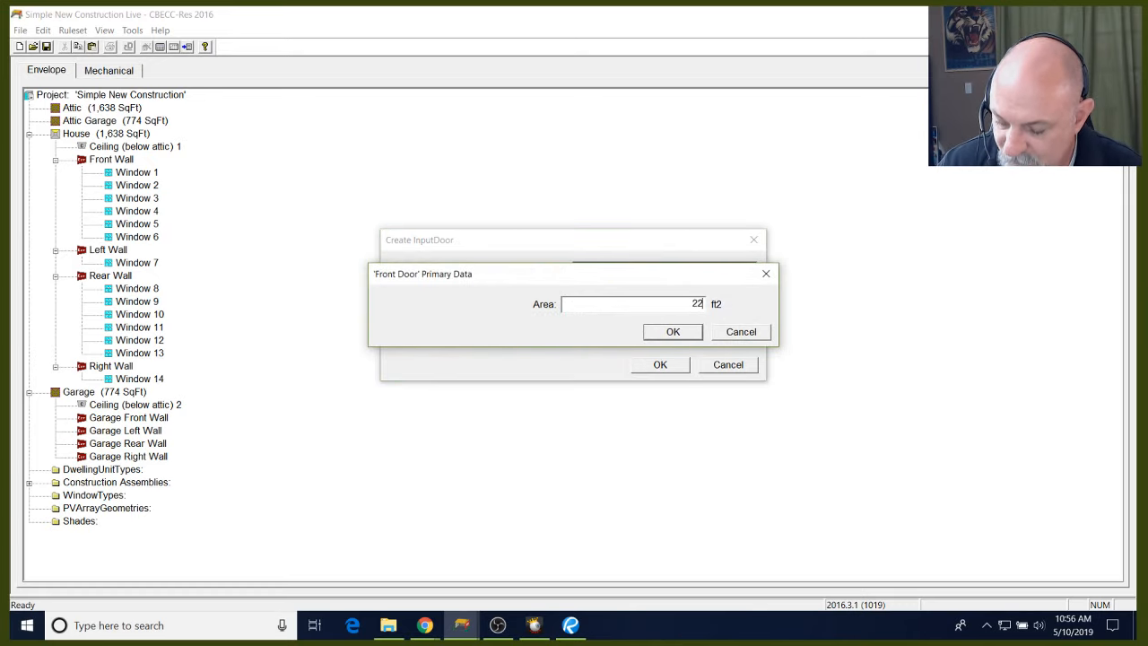
pyautogui.write('.2')
pyautogui.click(657, 333)
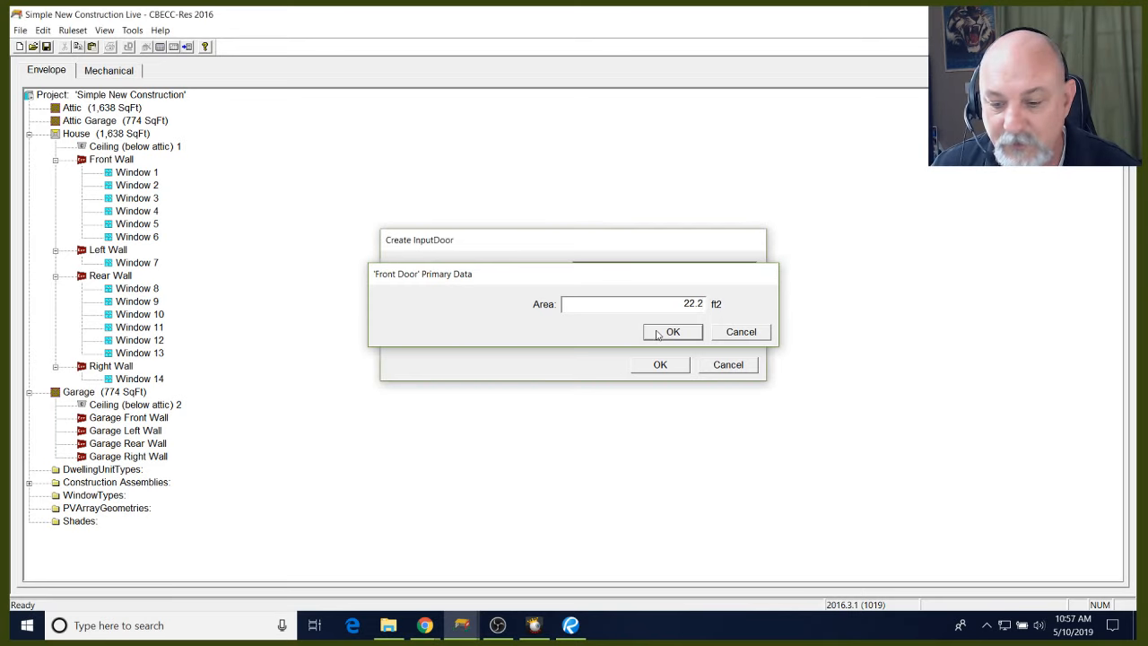
pyautogui.click(743, 451)
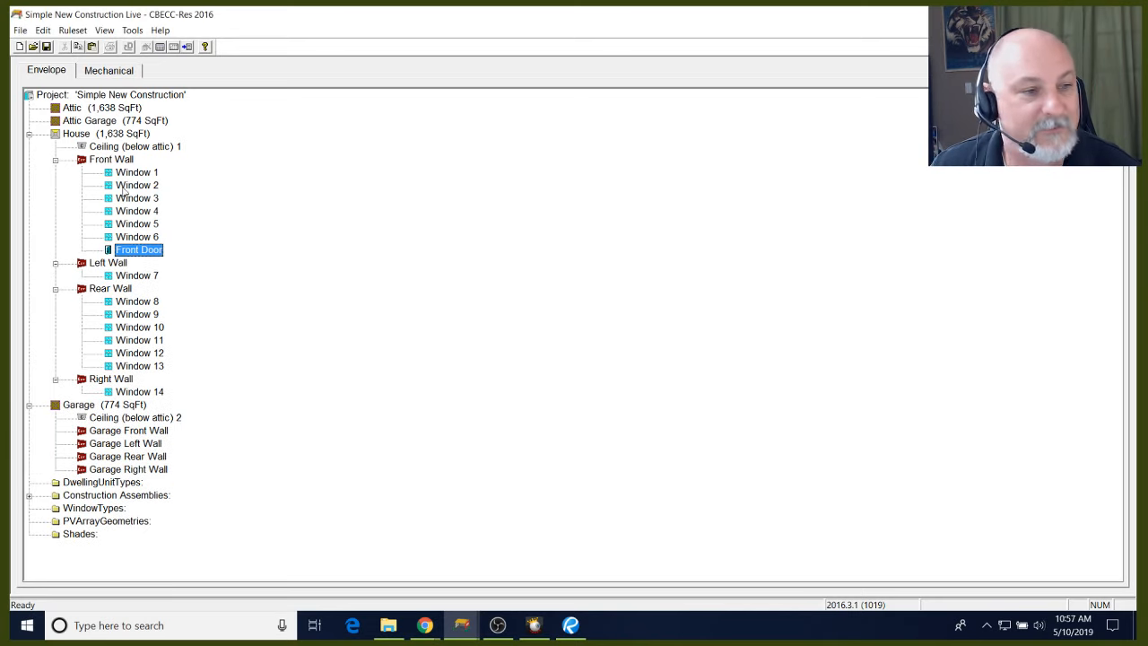
# Create a new door named Back Door on the house's Rear Wall with an area of 17.8 ft2
pyautogui.rightClick(126, 288)
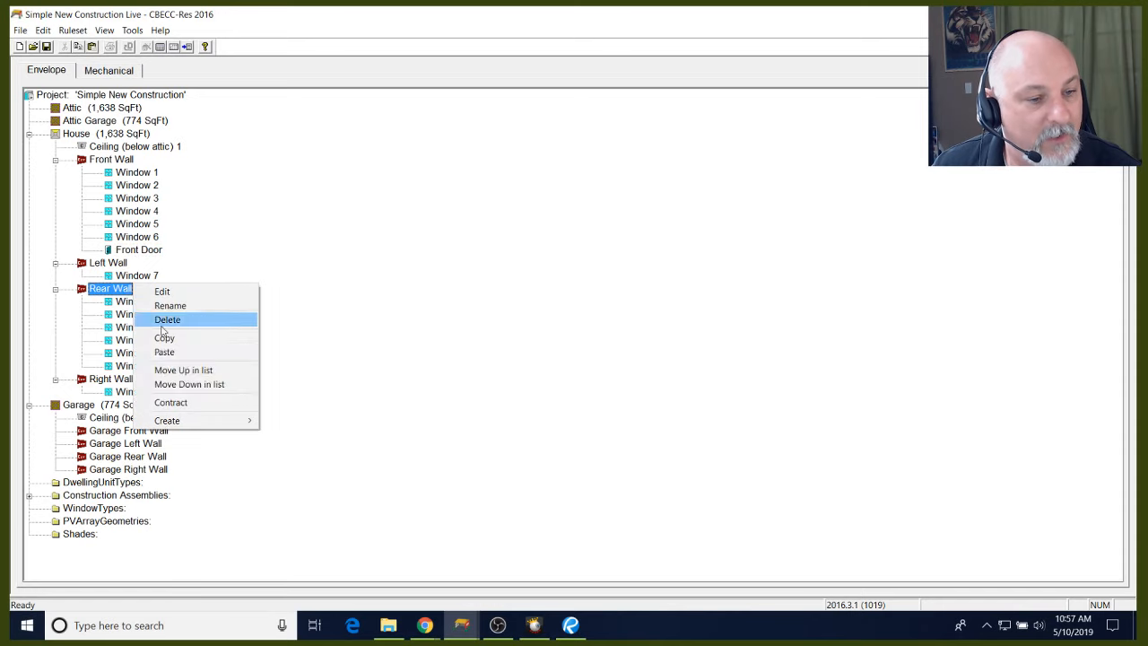
pyautogui.moveTo(192, 418)
pyautogui.click(332, 435)
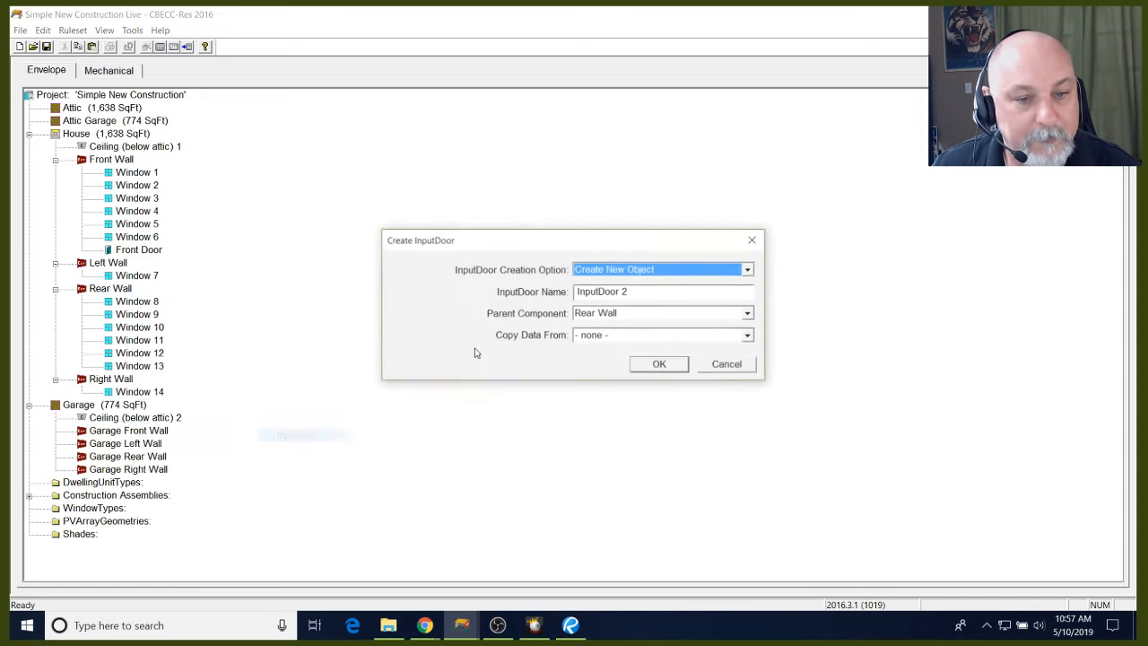
pyautogui.press('Tab')
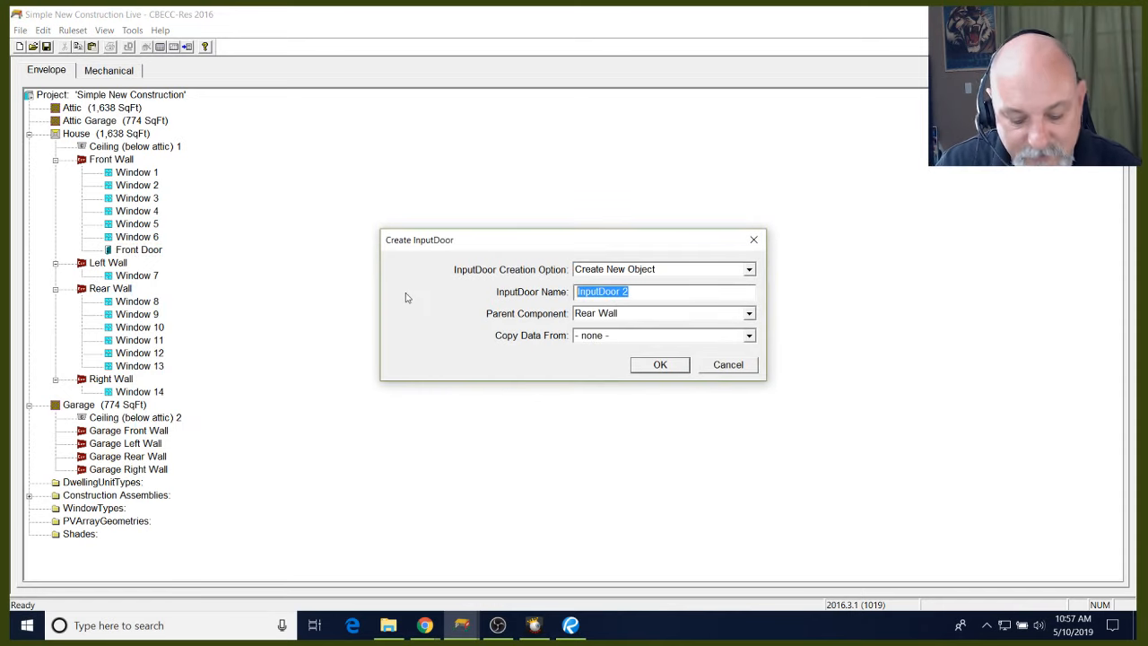
pyautogui.write('Back Door')
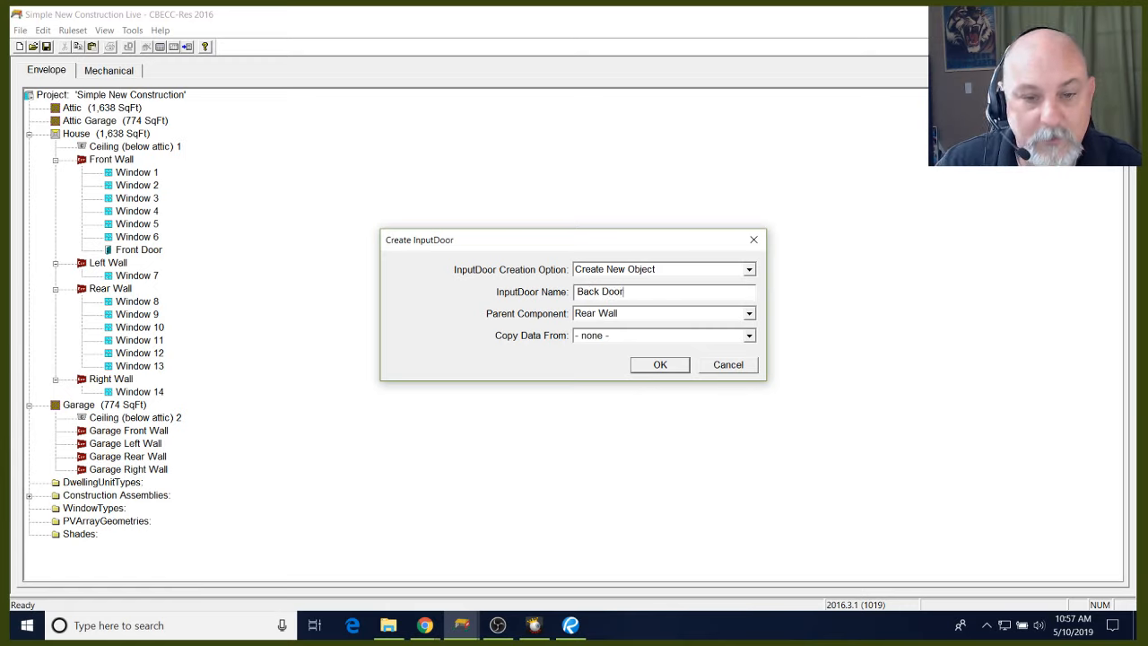
pyautogui.click(646, 364)
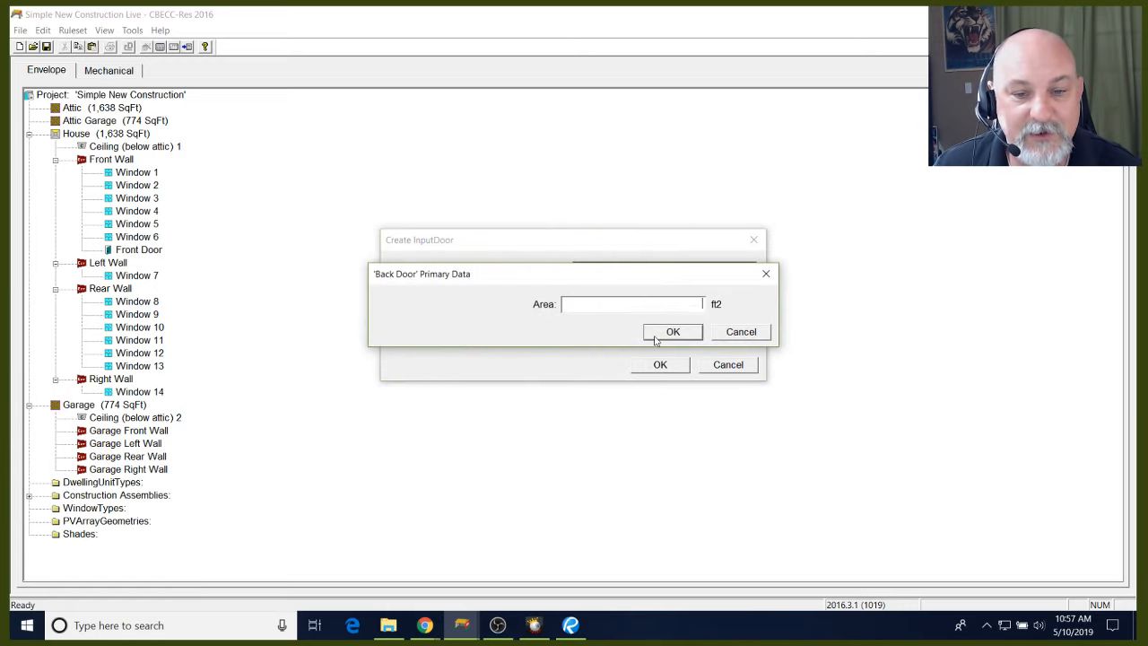
pyautogui.write('17')
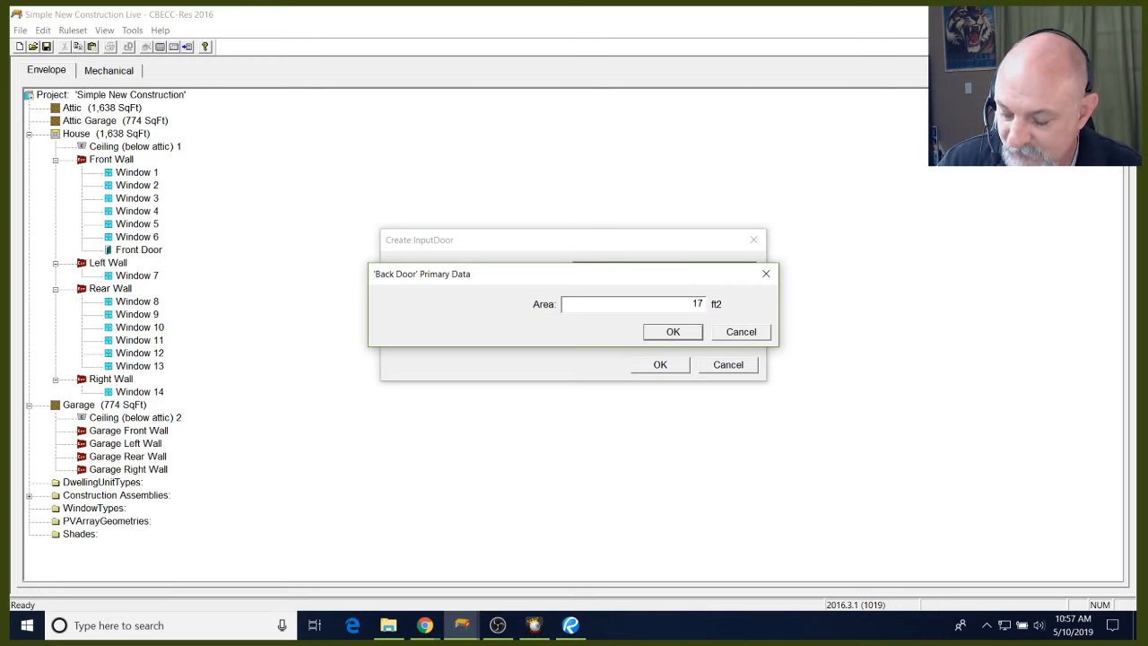
pyautogui.write('.8')
pyautogui.click(668, 337)
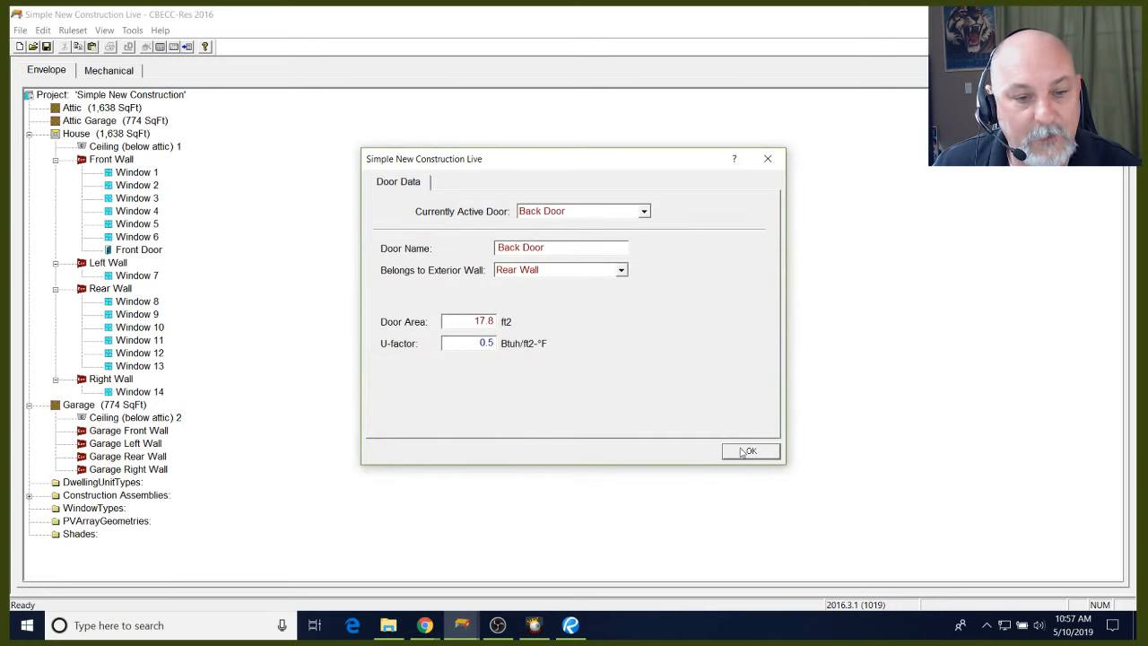
# Check the U-factor of the Back Door and accept the door data
pyautogui.moveTo(450, 342); pyautogui.dragTo(499, 342)
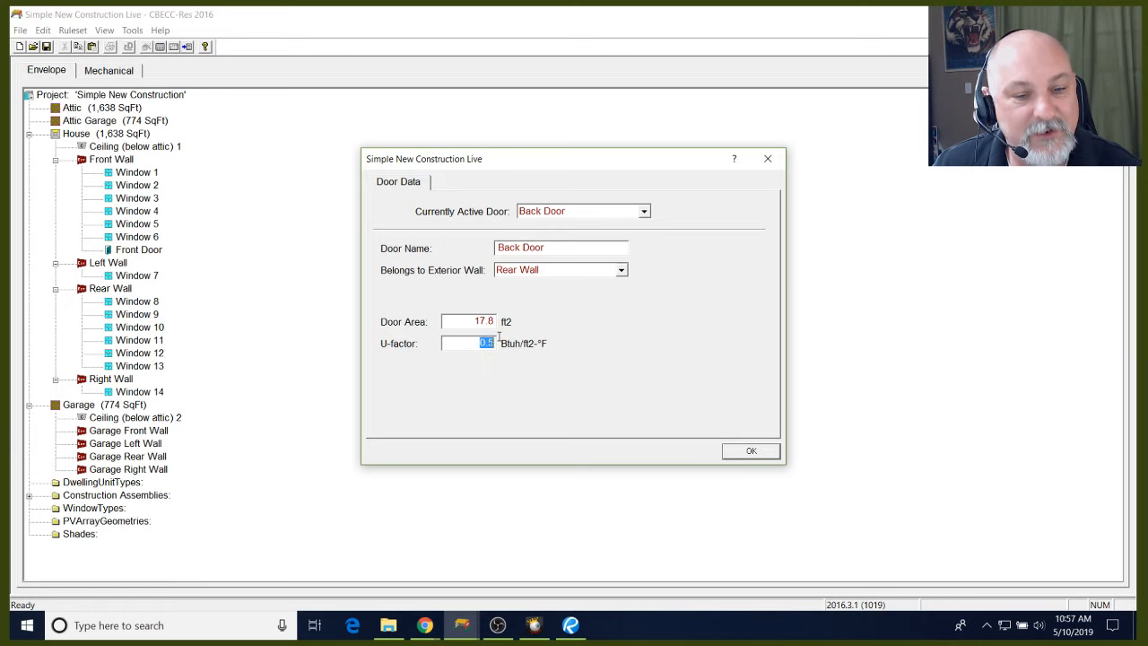
pyautogui.click(496, 341)
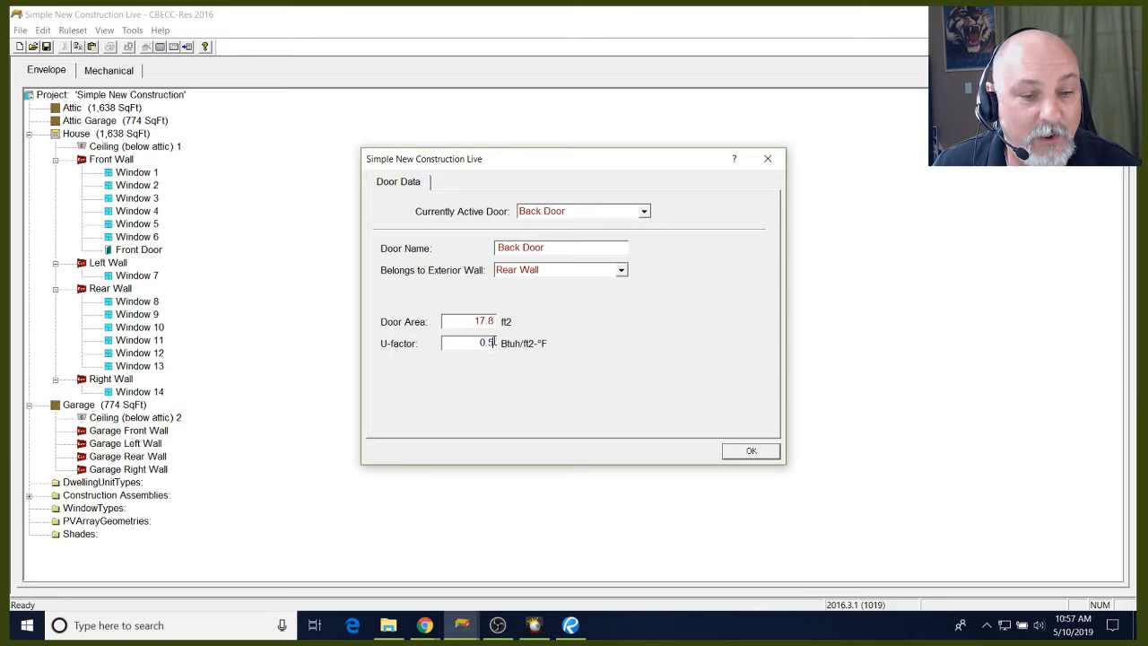
pyautogui.moveTo(494, 342); pyautogui.dragTo(475, 348)
pyautogui.click(491, 342)
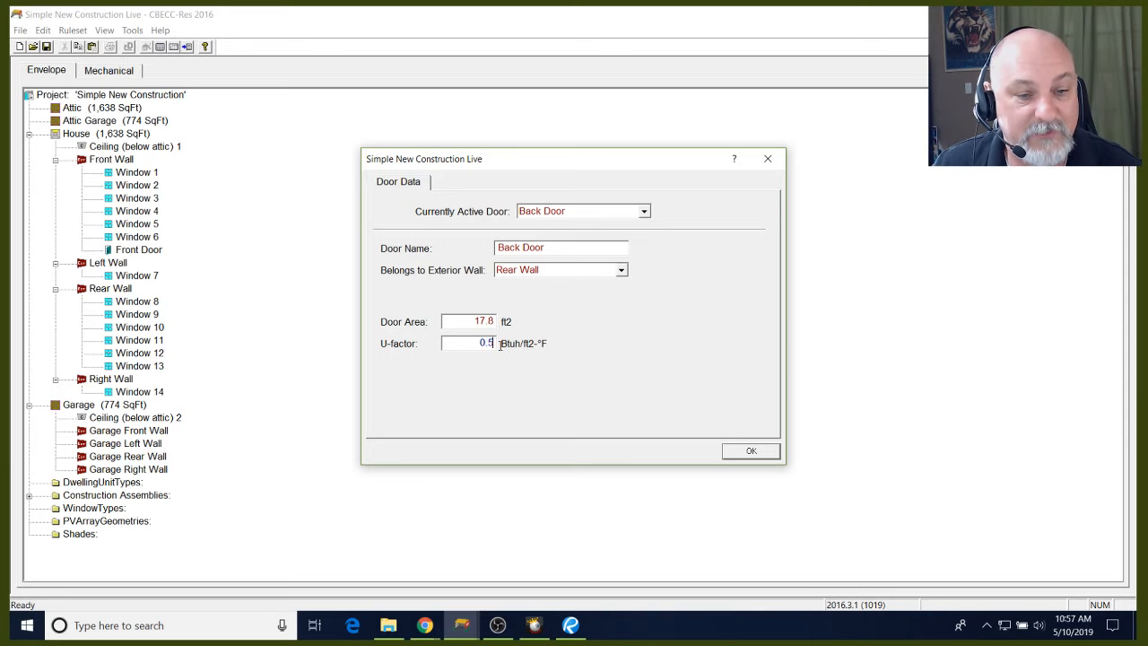
pyautogui.click(751, 452)
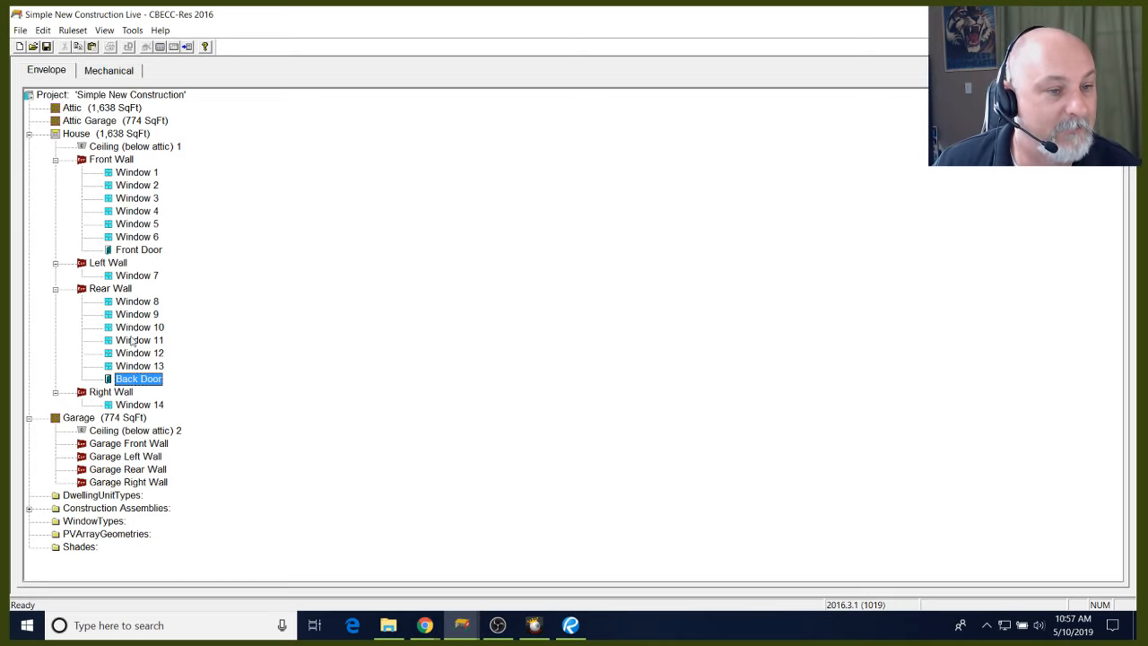
# Create a new door named Garage Door on the Garage Front Wall with an area of 75 ft2
pyautogui.rightClick(123, 445)
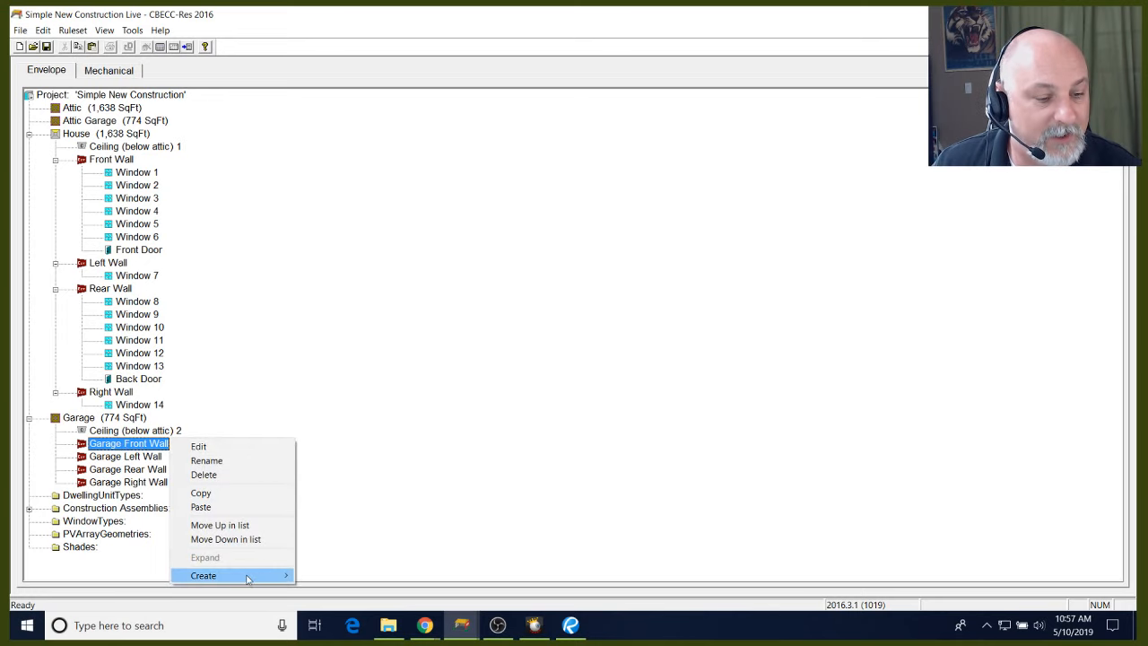
pyautogui.moveTo(248, 581)
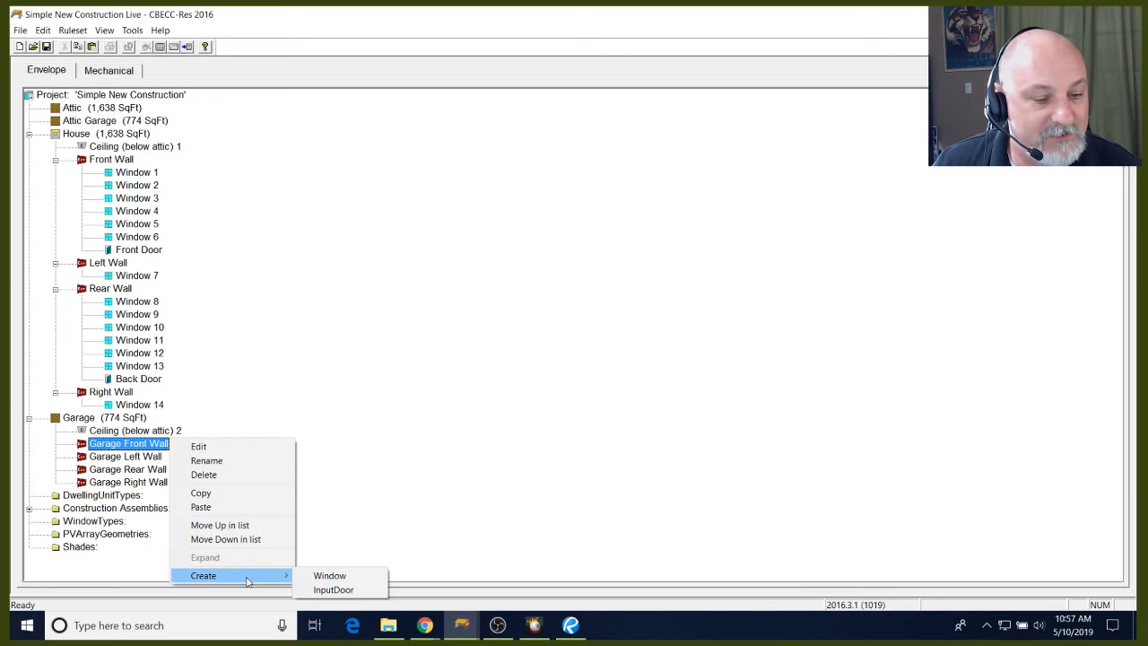
pyautogui.click(333, 589)
pyautogui.press('Tab')
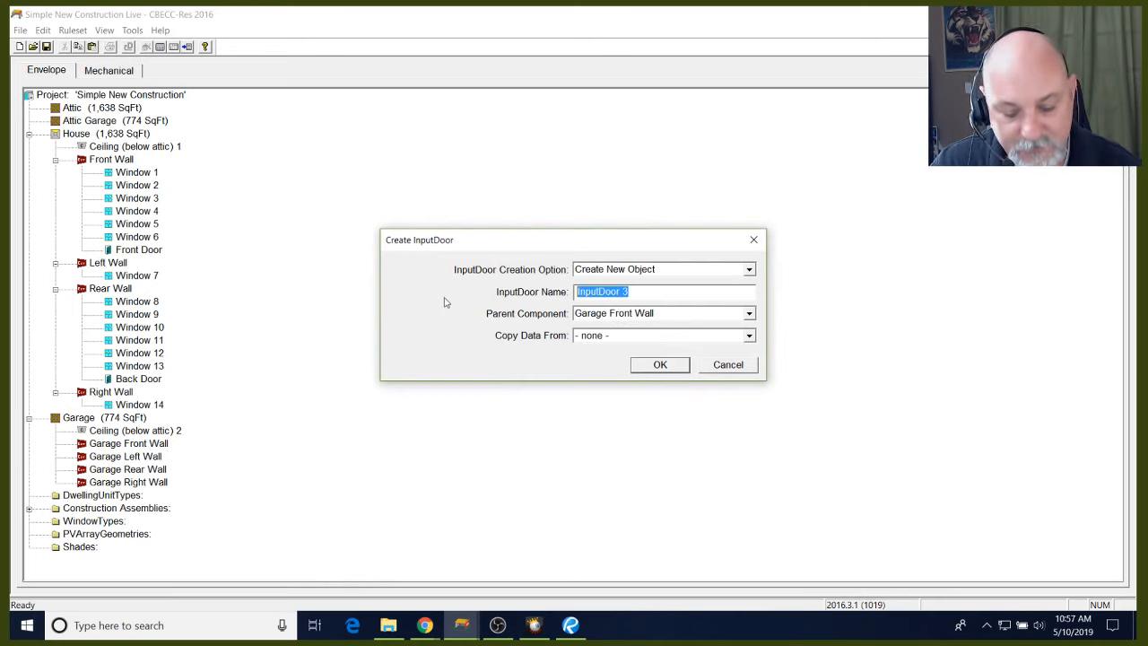
pyautogui.write('Garage')
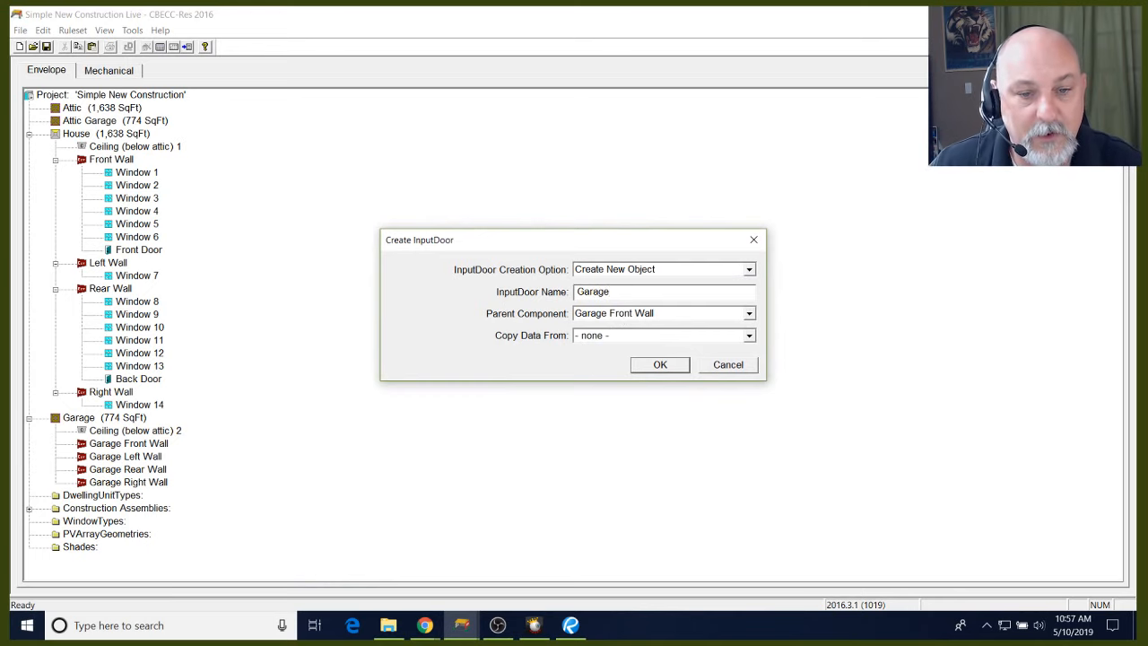
pyautogui.write(' Door')
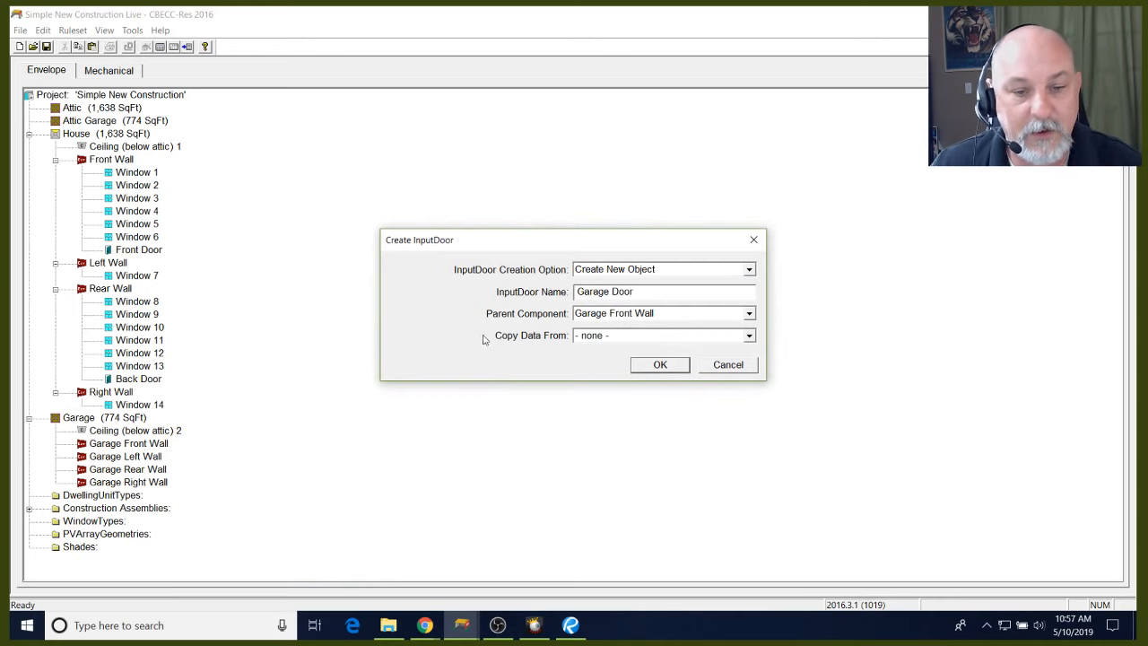
pyautogui.click(678, 367)
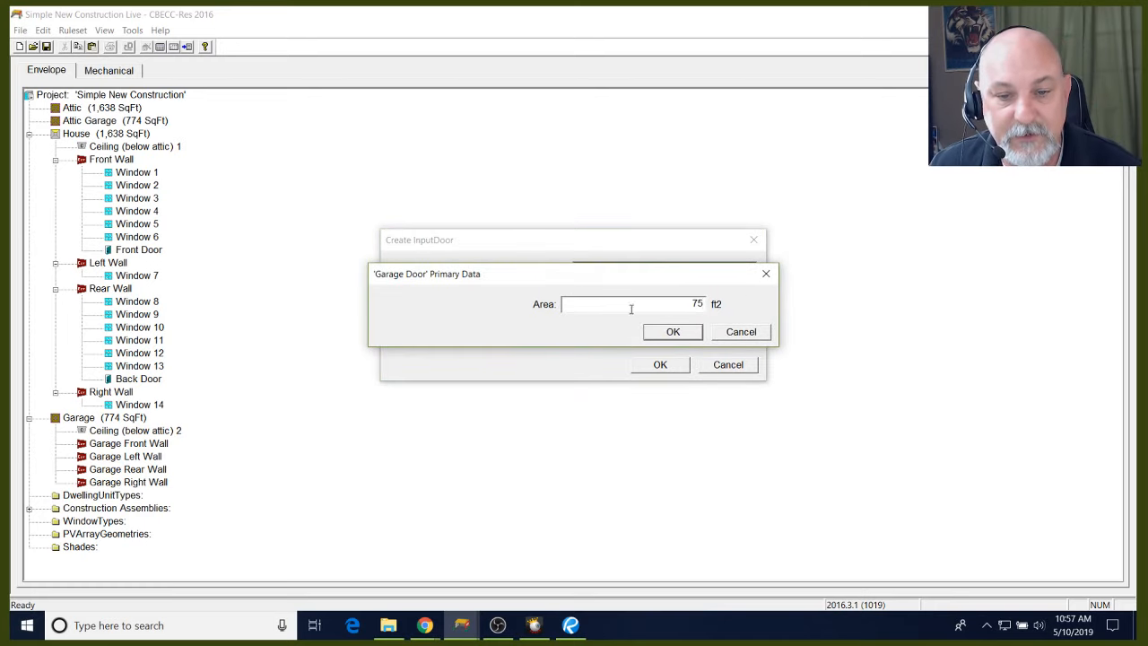
pyautogui.click(672, 331)
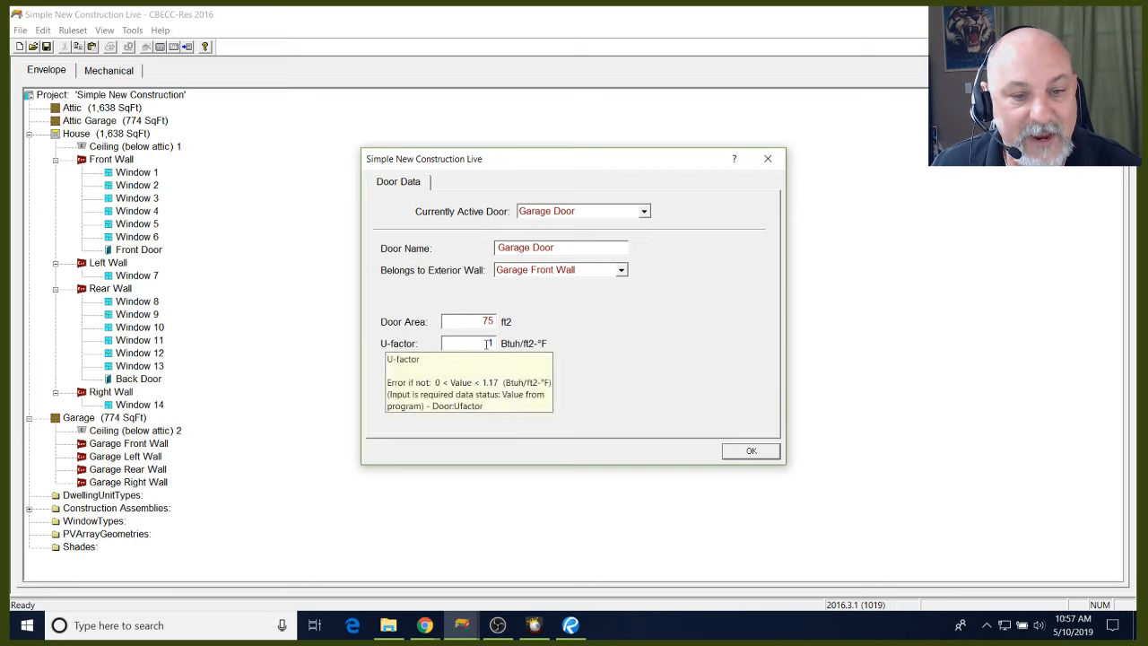
pyautogui.click(769, 456)
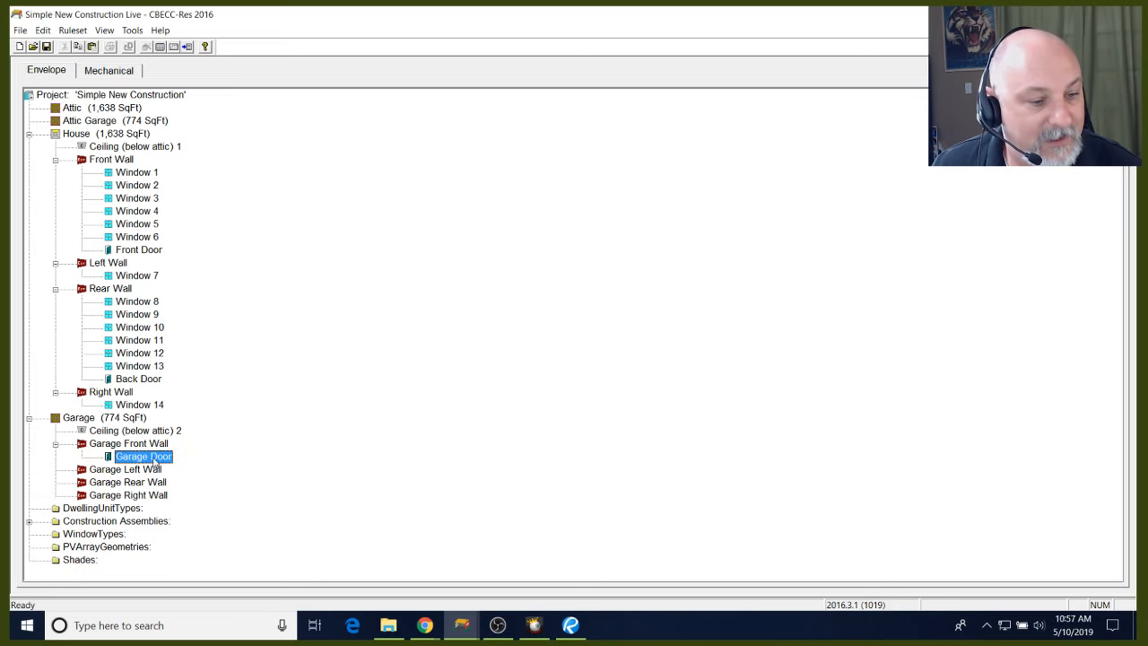
# Duplicate the Garage Door on the Garage Front Wall
pyautogui.hotkey('ctrl', 'c')
pyautogui.click(144, 441)
pyautogui.hotkey('ctrl', 'v')
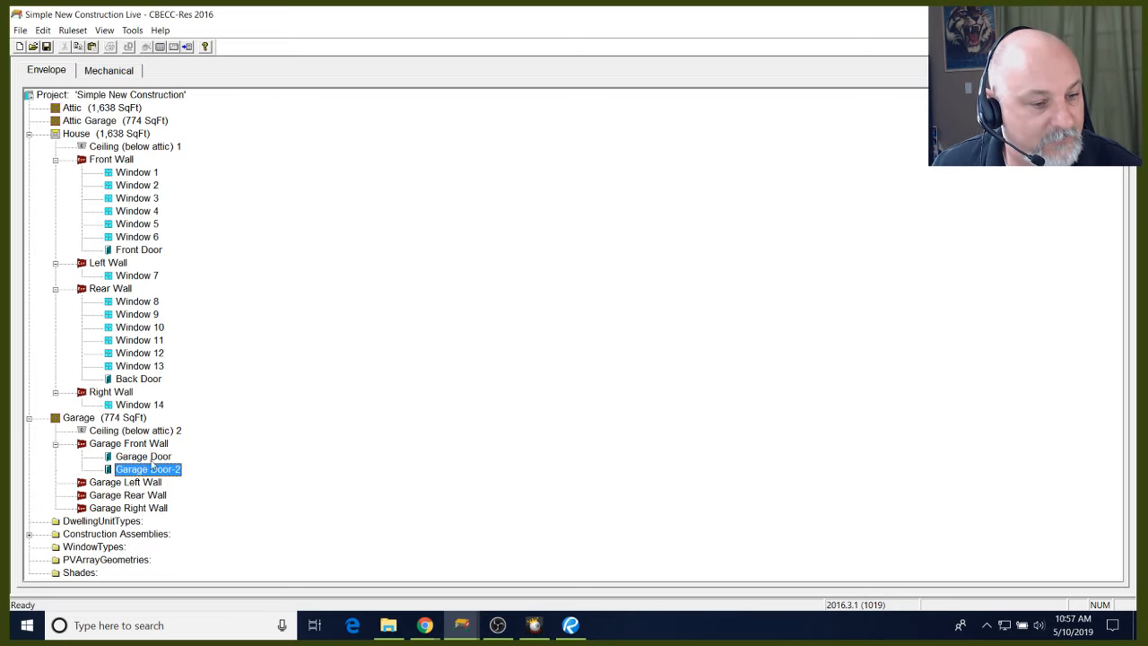
# Create a new window on the Garage Left Wall, specified by overall window area, and accept its window data
pyautogui.click(139, 483)
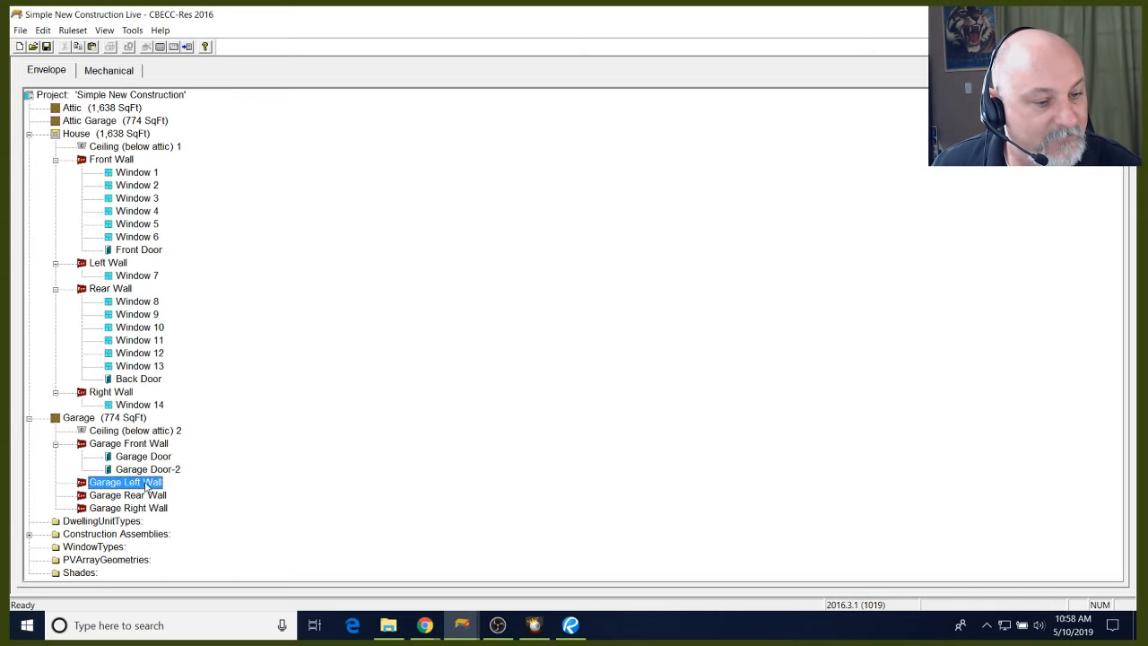
pyautogui.rightClick(155, 485)
pyautogui.moveTo(233, 470)
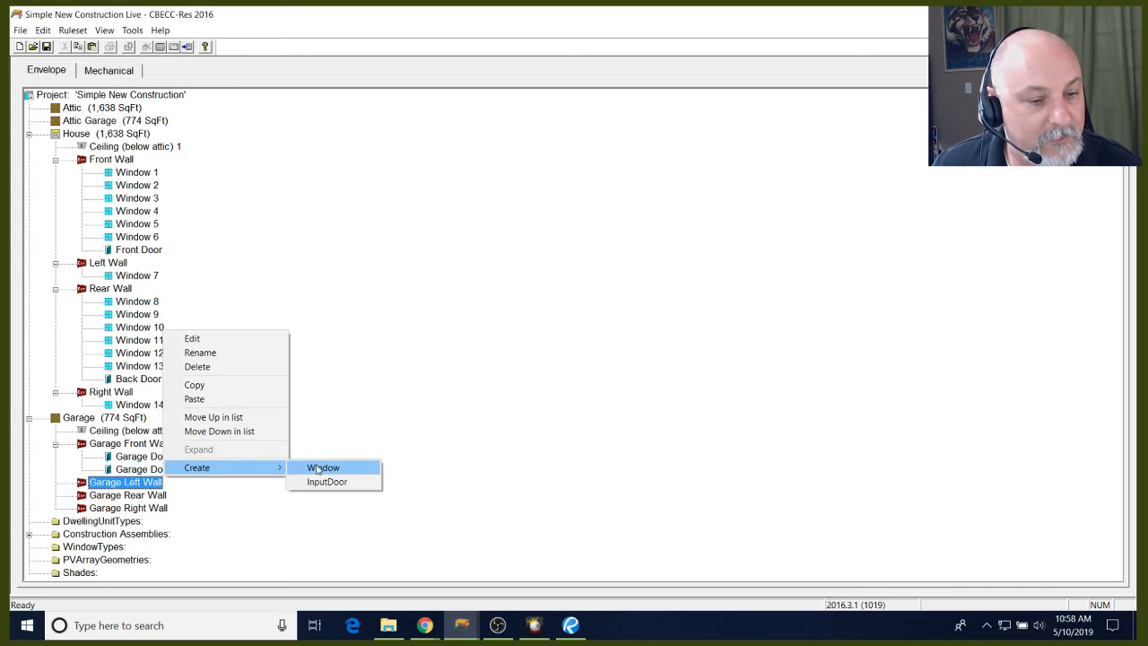
pyautogui.click(320, 467)
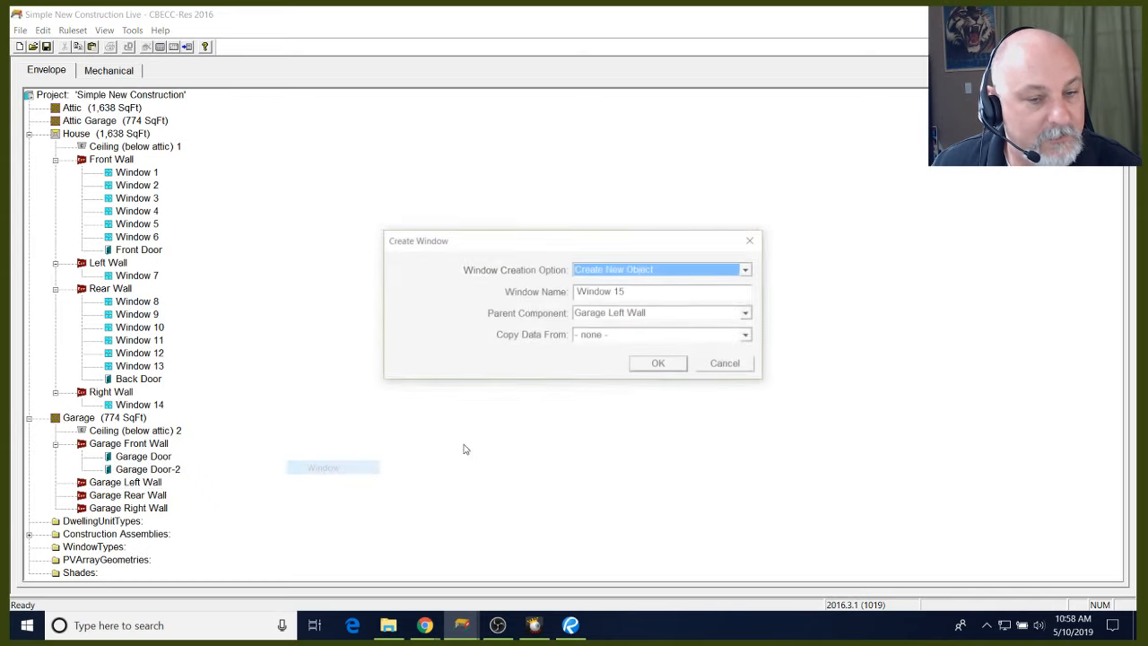
pyautogui.click(660, 365)
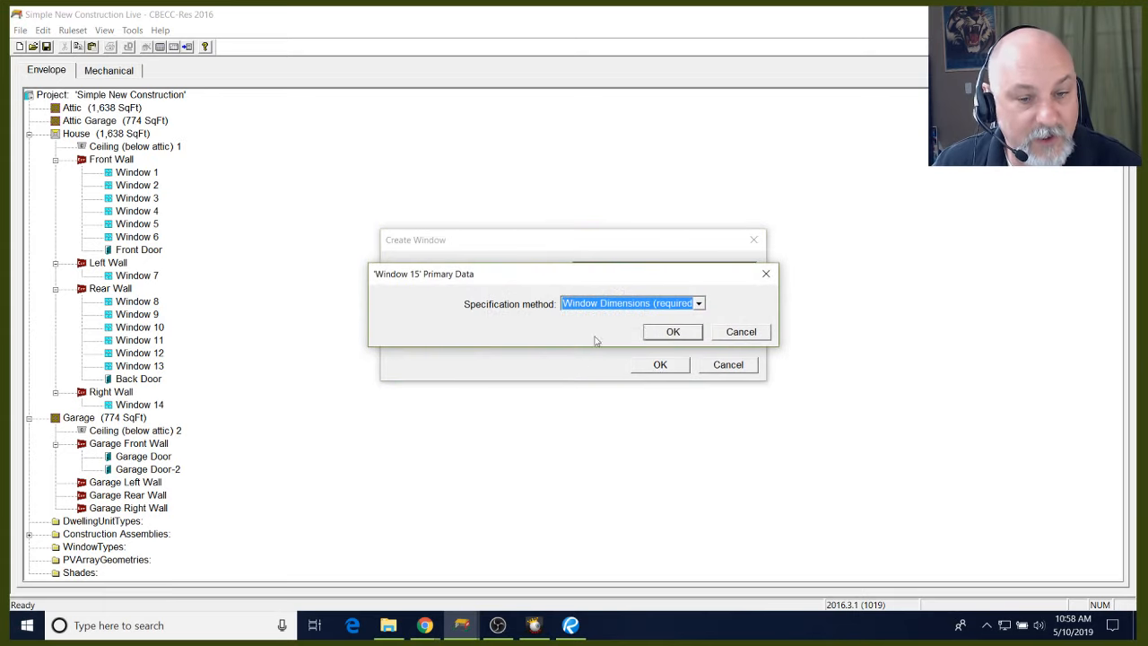
pyautogui.click(660, 307)
pyautogui.click(661, 328)
pyautogui.click(672, 332)
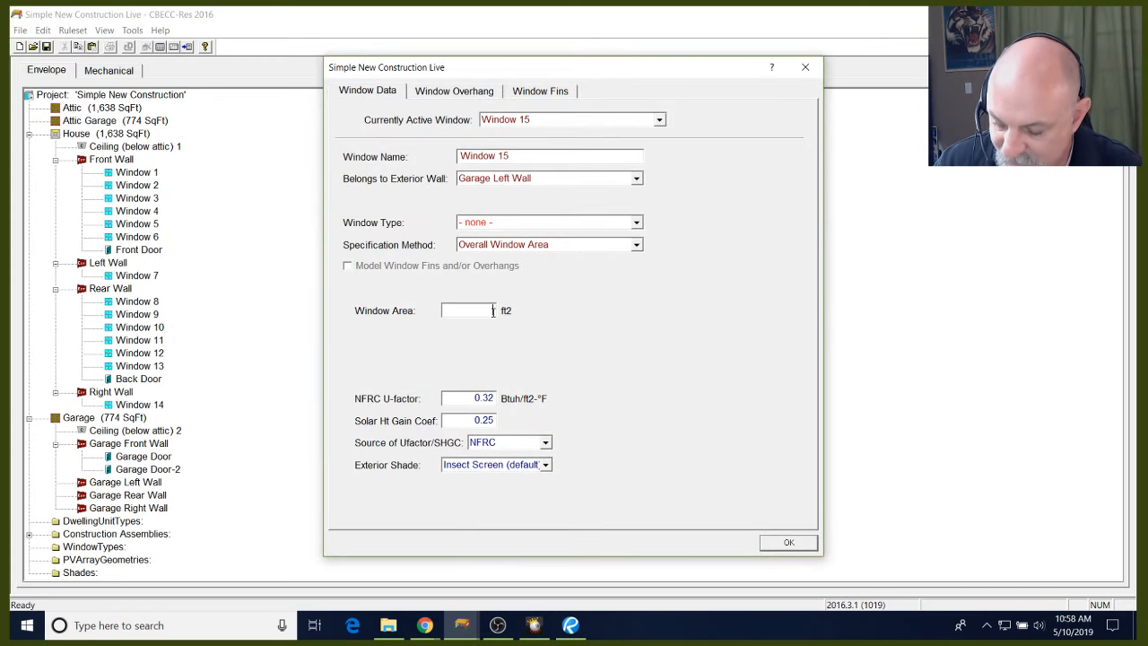
pyautogui.click(788, 542)
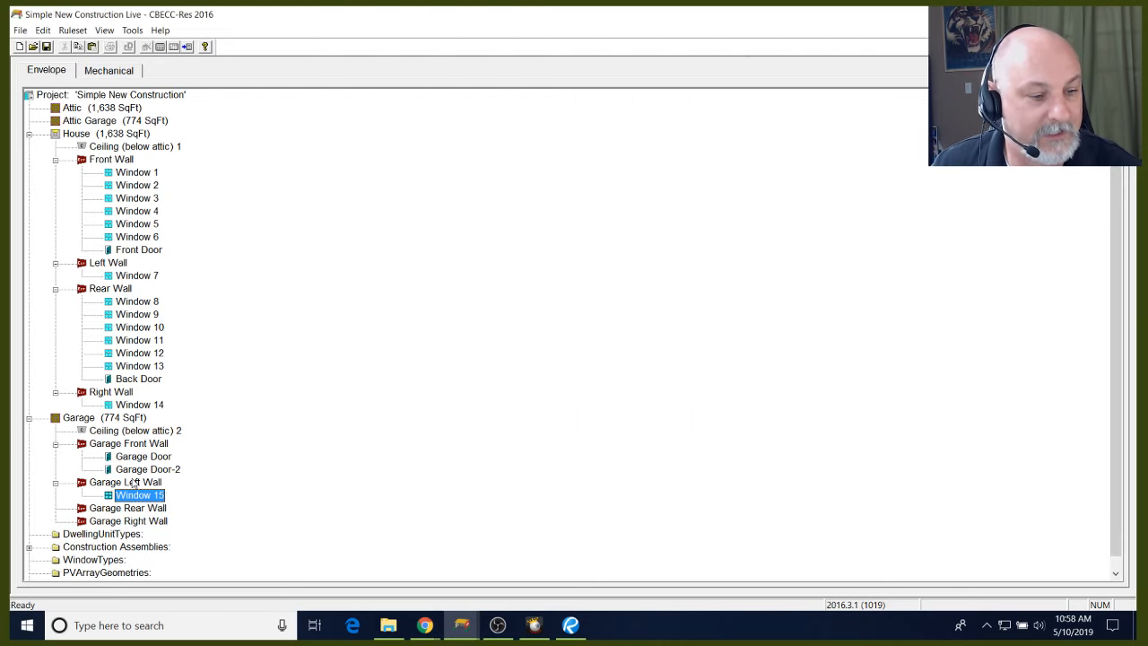
# Create a new door named Back Door Garage on the Garage Rear Wall with an area of 17.8 ft2
pyautogui.click(142, 508)
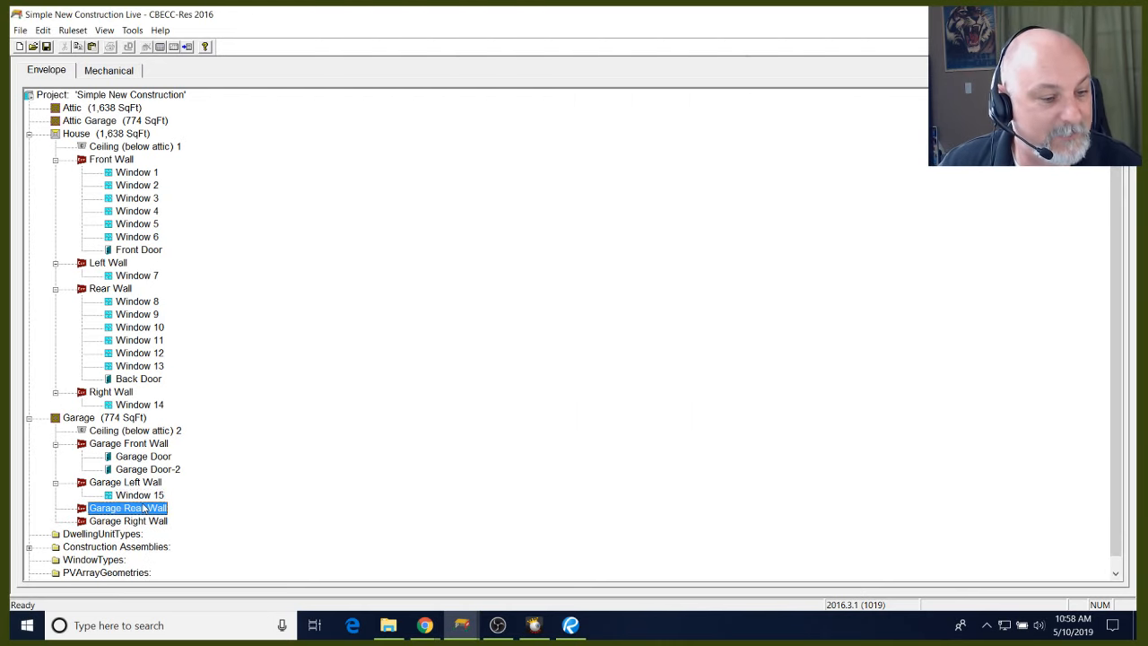
pyautogui.rightClick(144, 509)
pyautogui.moveTo(208, 495)
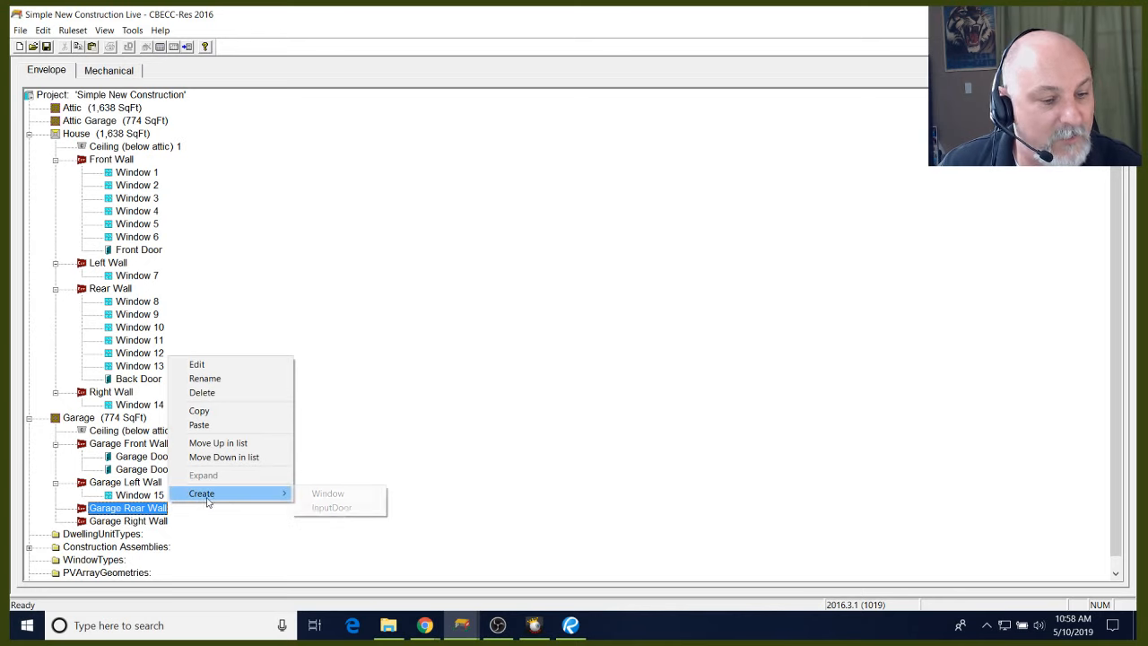
pyautogui.click(323, 508)
pyautogui.press('Tab')
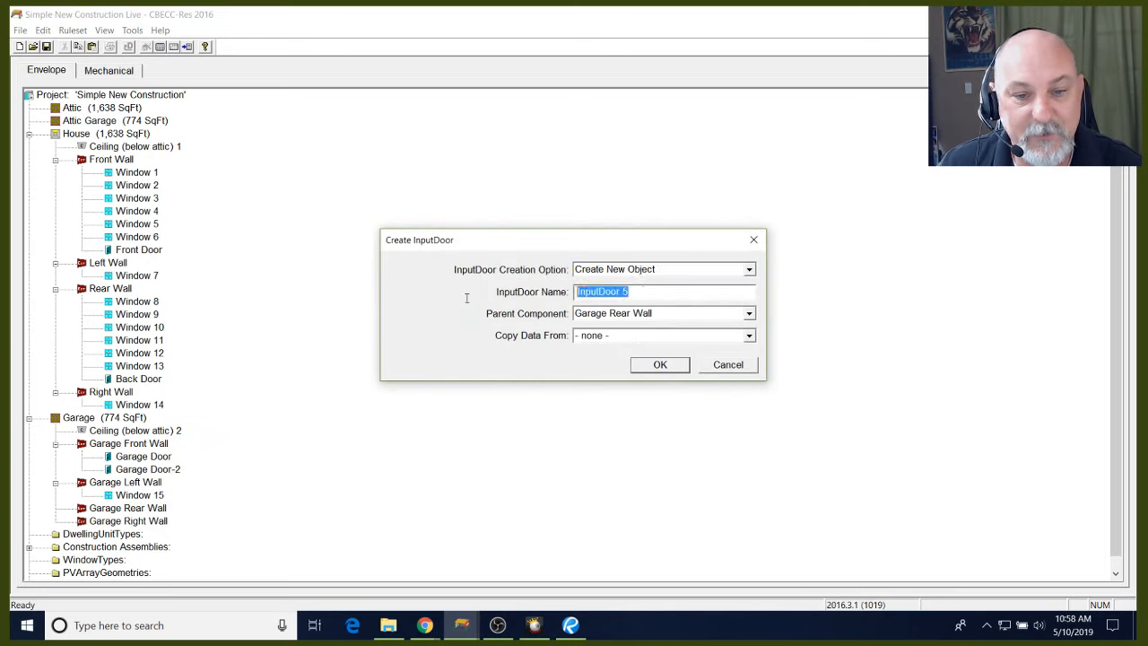
pyautogui.write('G')
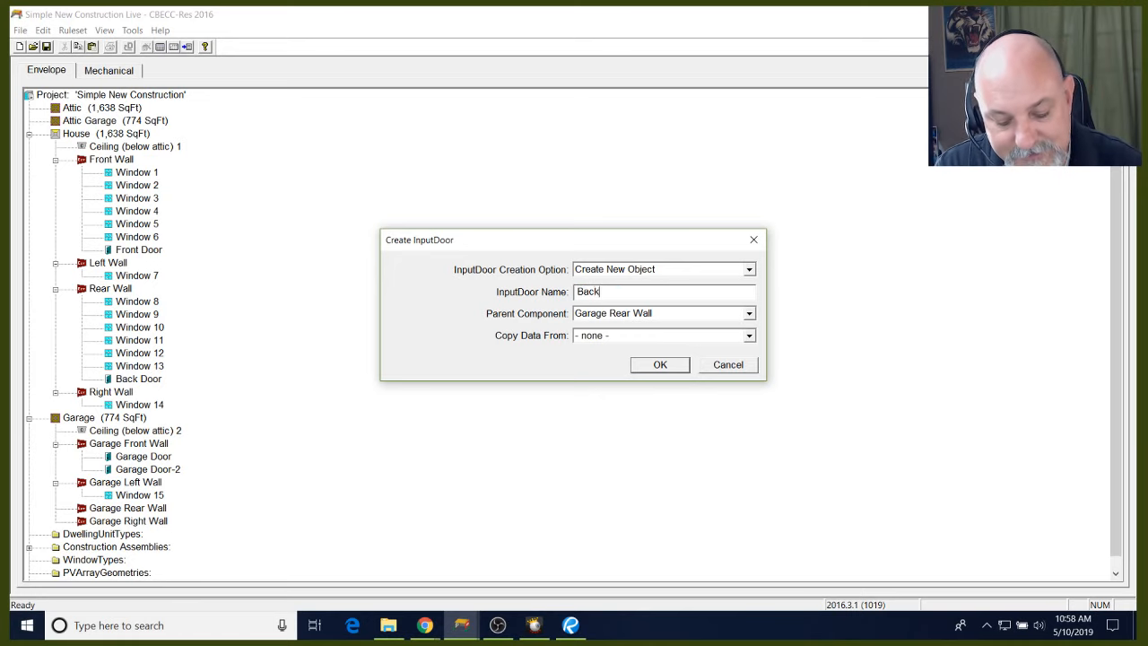
pyautogui.write('ack D')
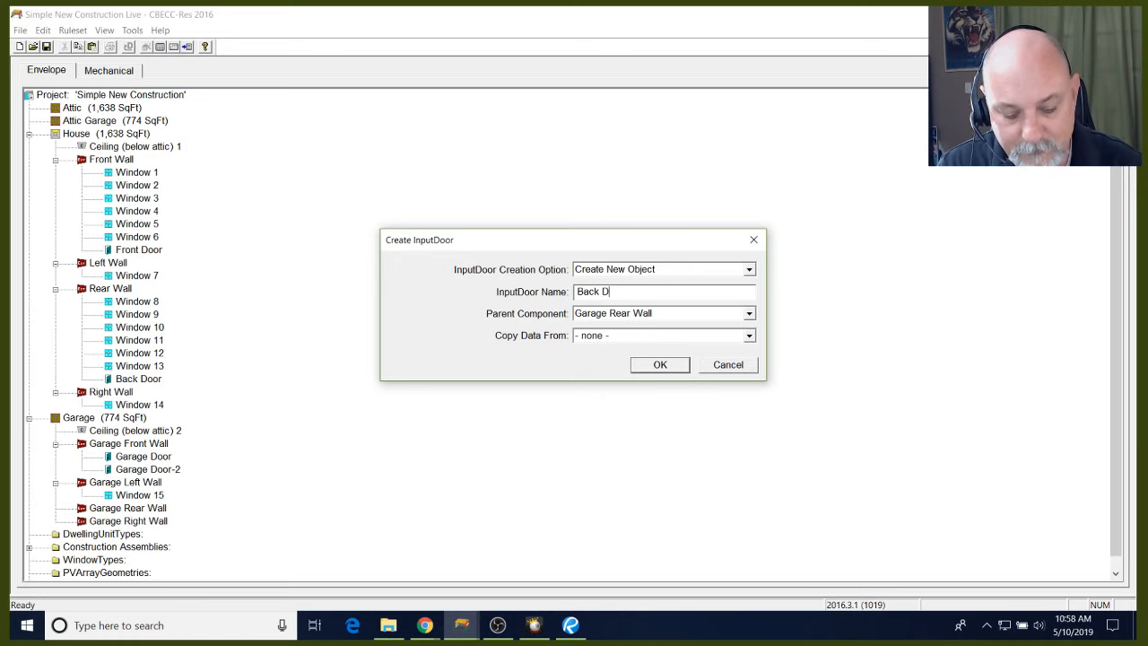
pyautogui.write('oor Garage')
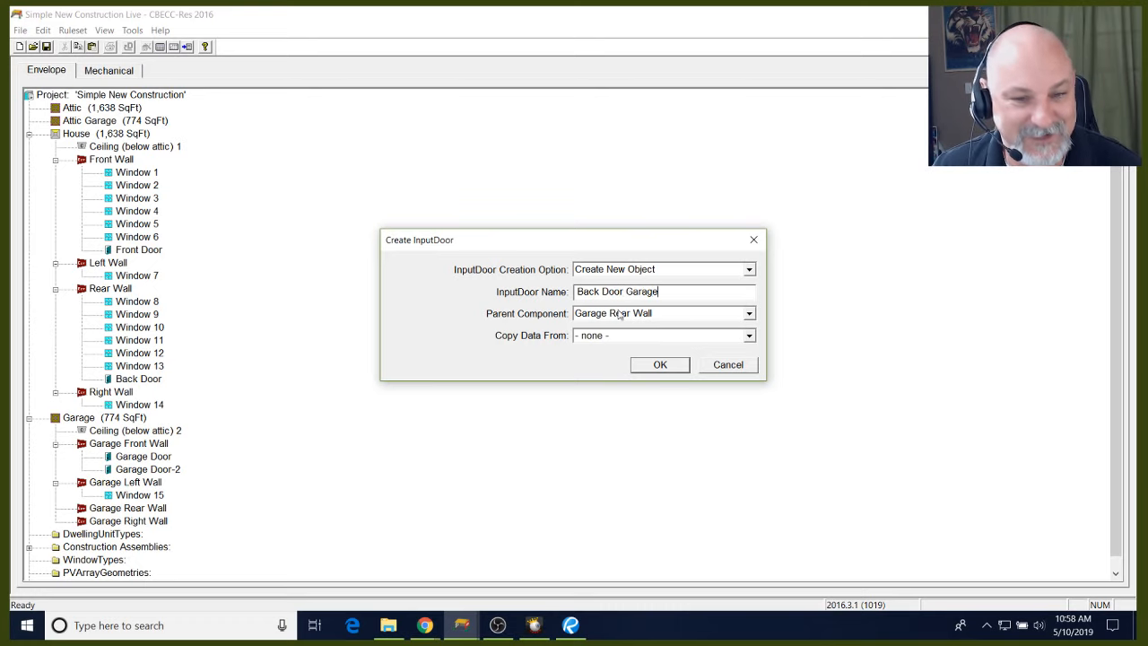
pyautogui.click(661, 365)
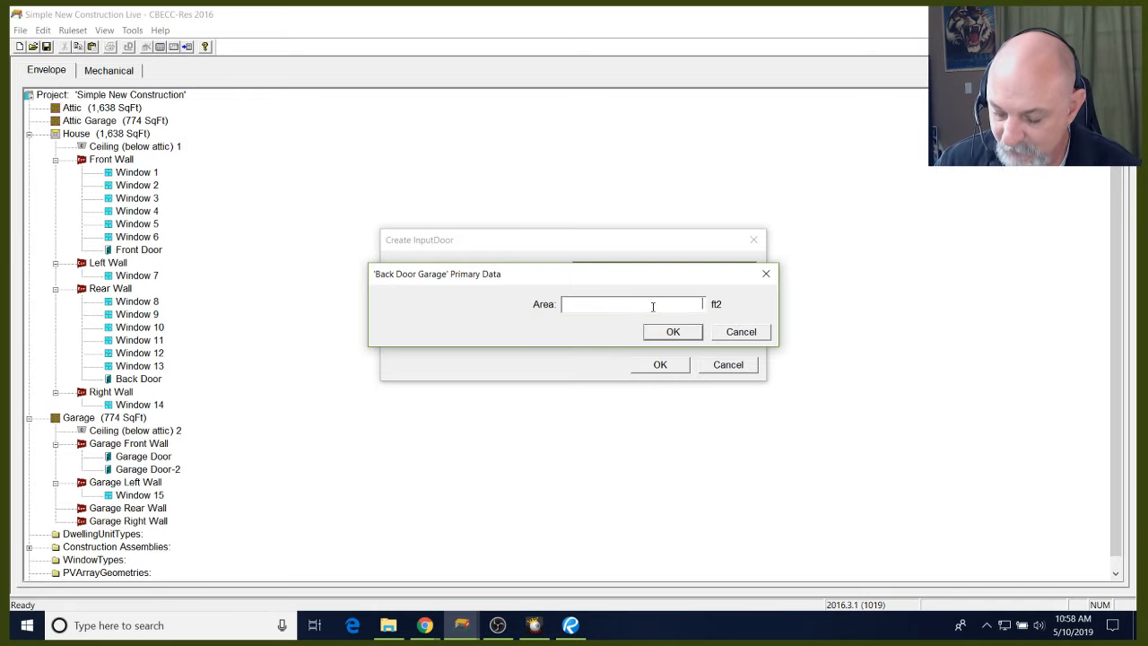
pyautogui.write('.8')
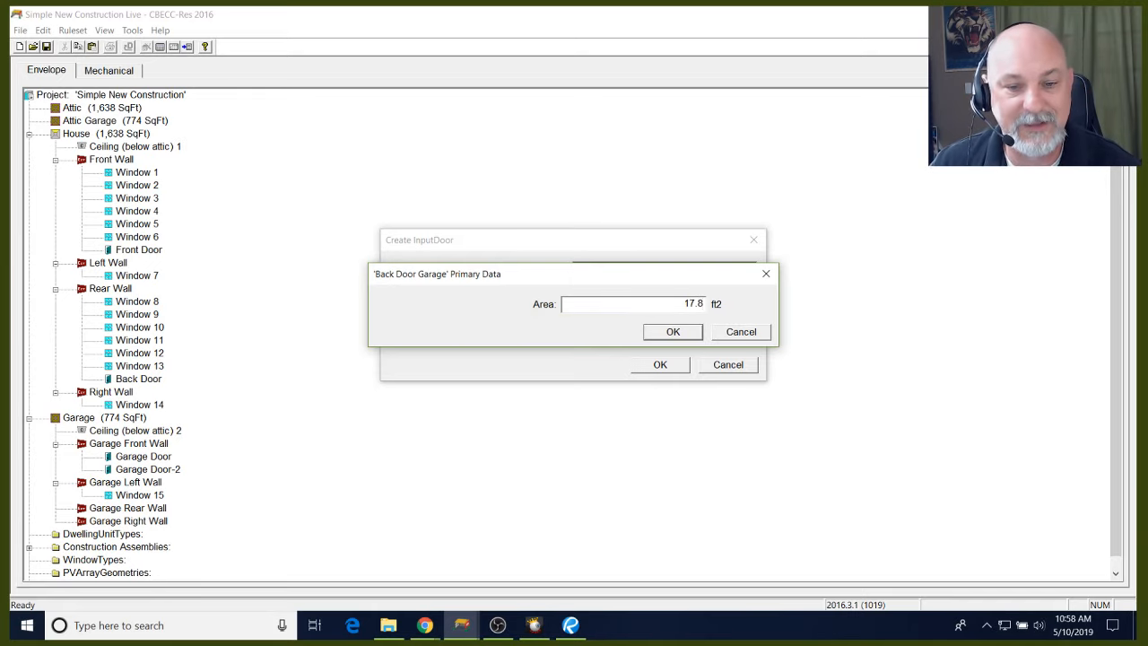
pyautogui.click(673, 332)
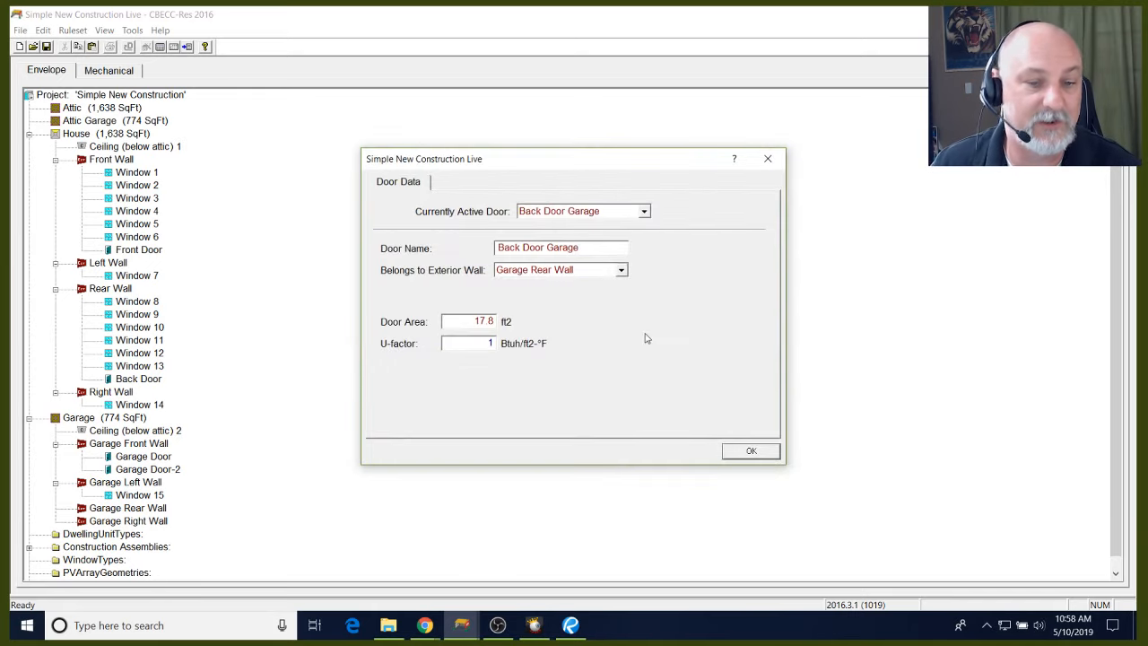
# Set the U-factor of the Back Door Garage to 0.5 and accept the door data
pyautogui.doubleClick(485, 342)
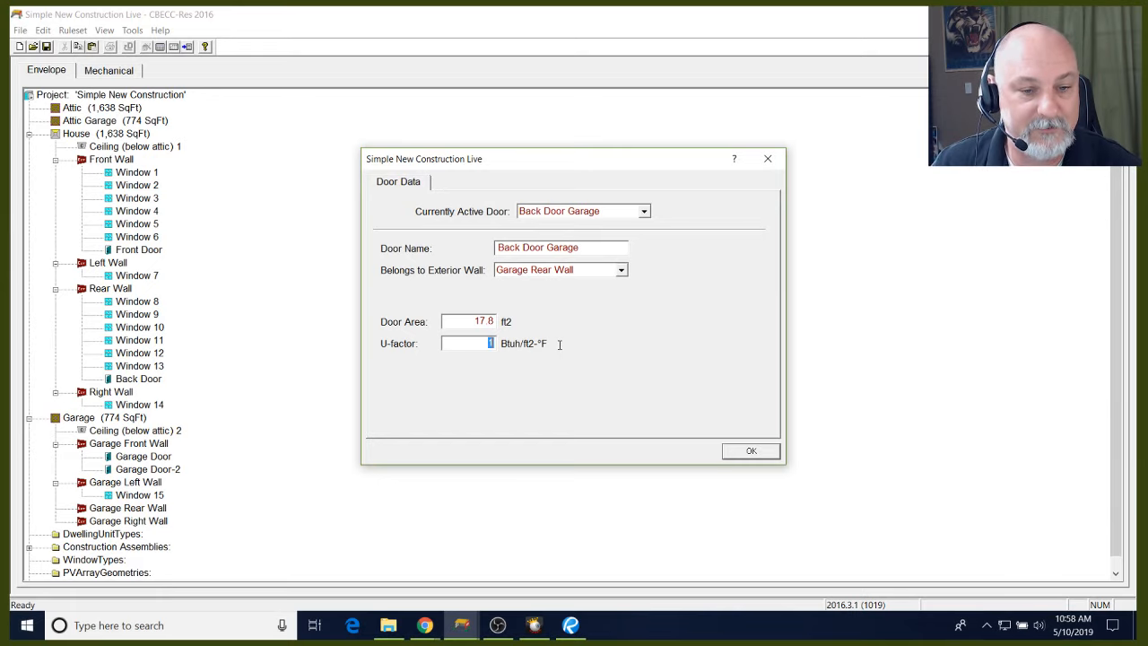
pyautogui.write('0.5')
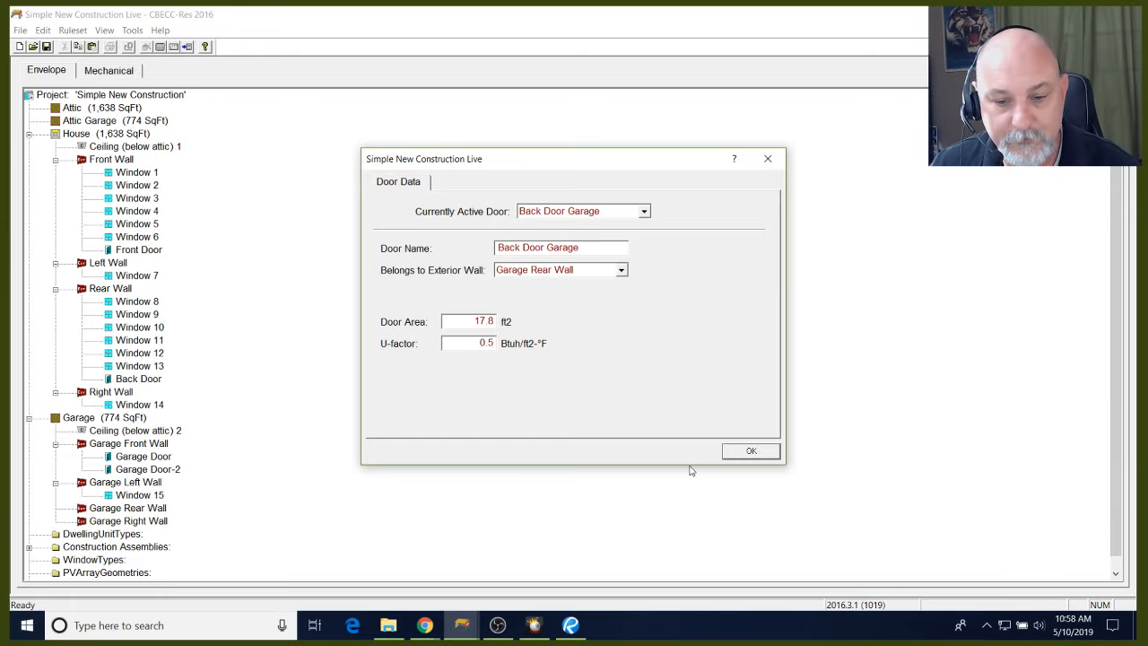
pyautogui.click(750, 450)
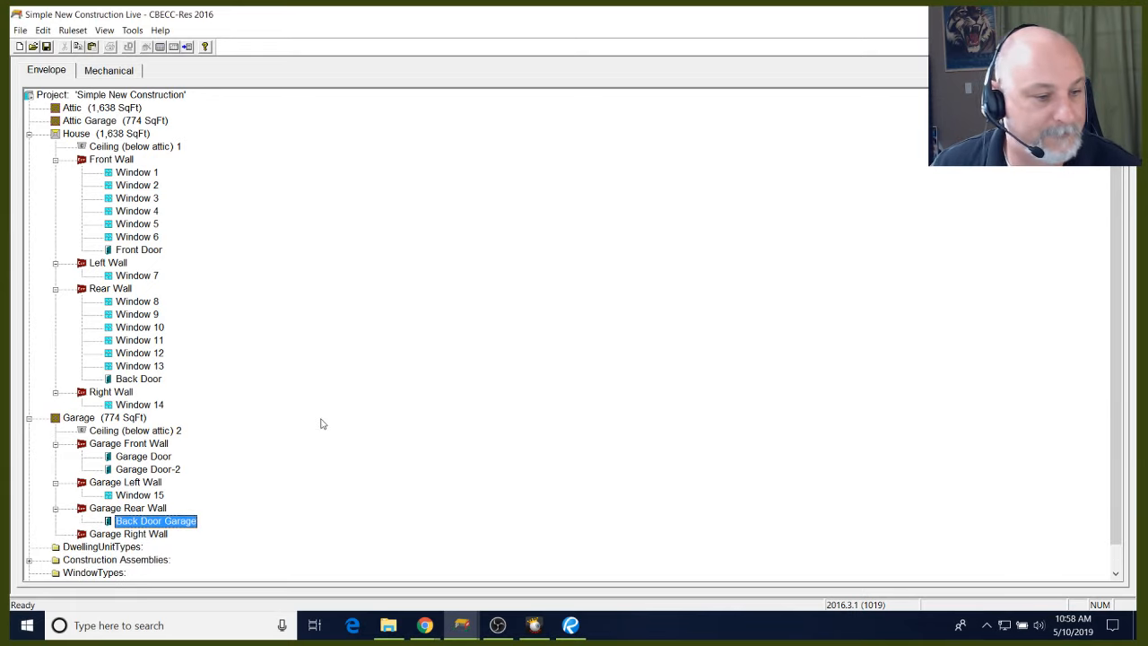
# Create a new window on the Garage Right Wall, specified by an overall window area of 24 ft2, and accept its window data
pyautogui.click(139, 536)
pyautogui.rightClick(139, 539)
pyautogui.moveTo(222, 520)
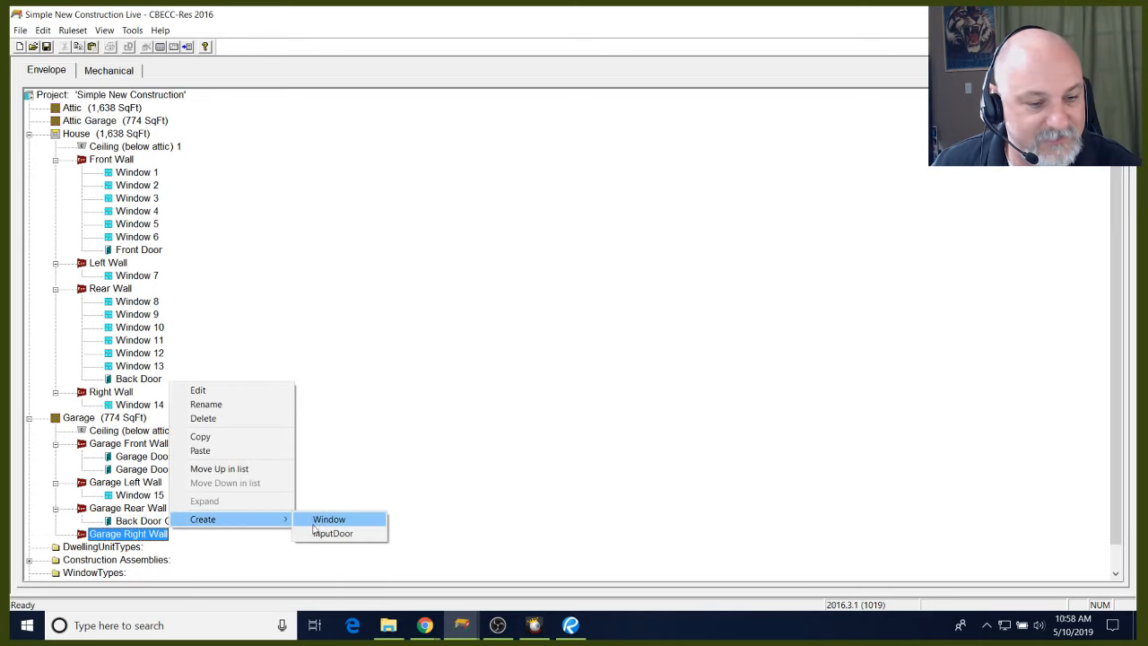
pyautogui.click(330, 521)
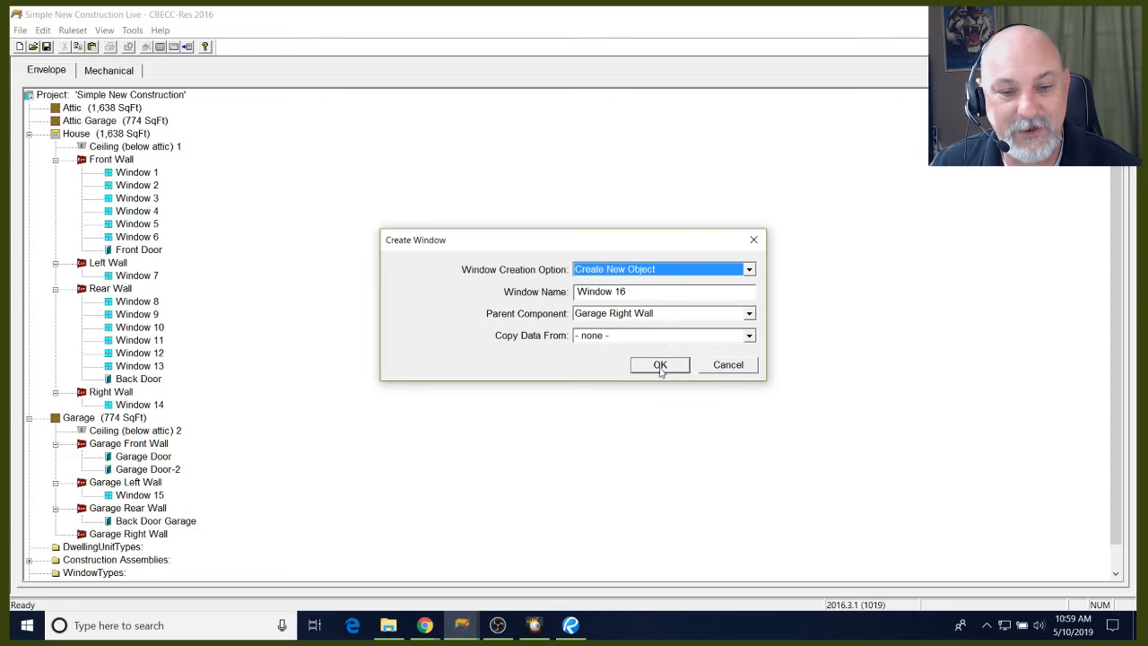
pyautogui.click(660, 364)
pyautogui.click(666, 305)
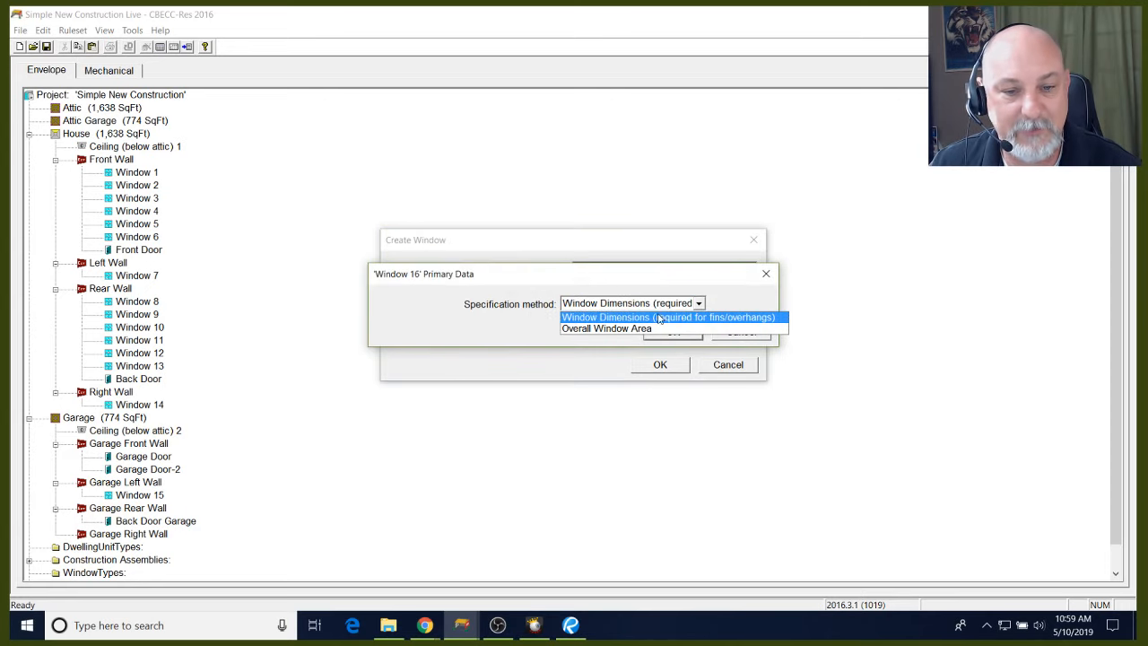
pyautogui.click(661, 329)
pyautogui.click(673, 331)
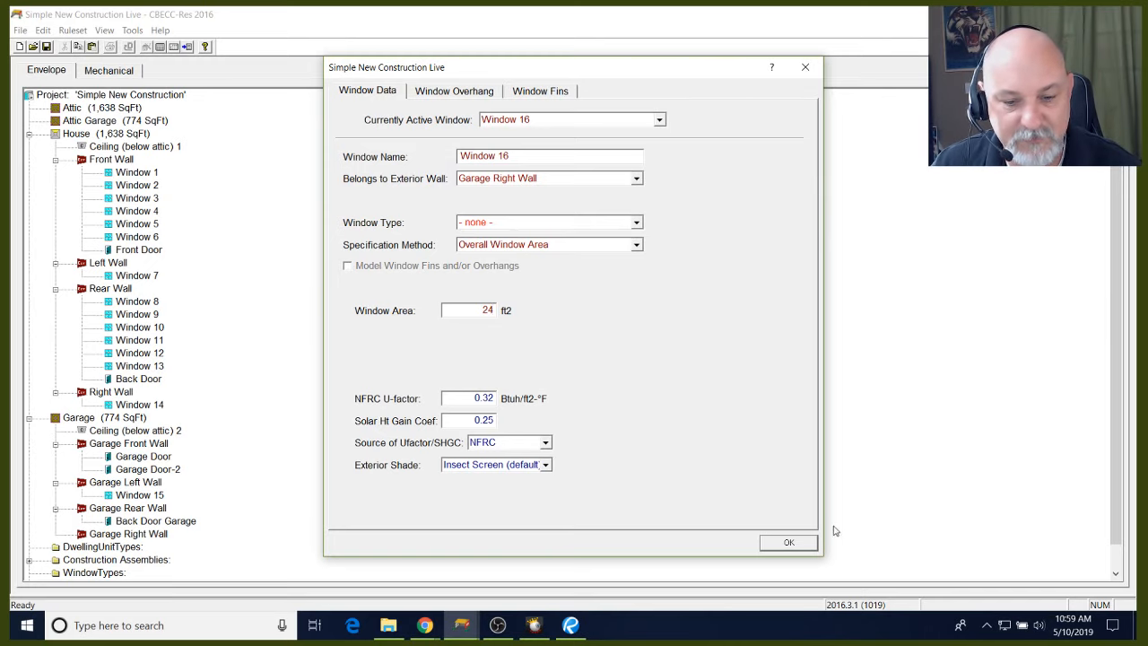
pyautogui.click(789, 543)
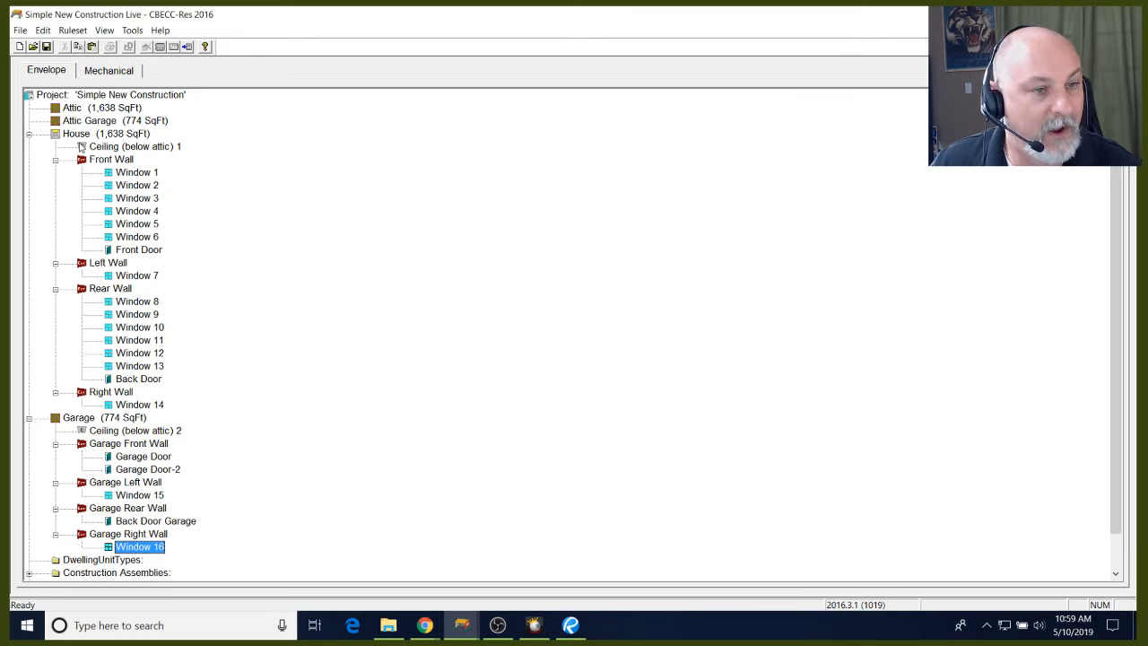
# Create a new interior wall named Demising Wall in the House zone with a wall area of 198 ft2
pyautogui.rightClick(112, 135)
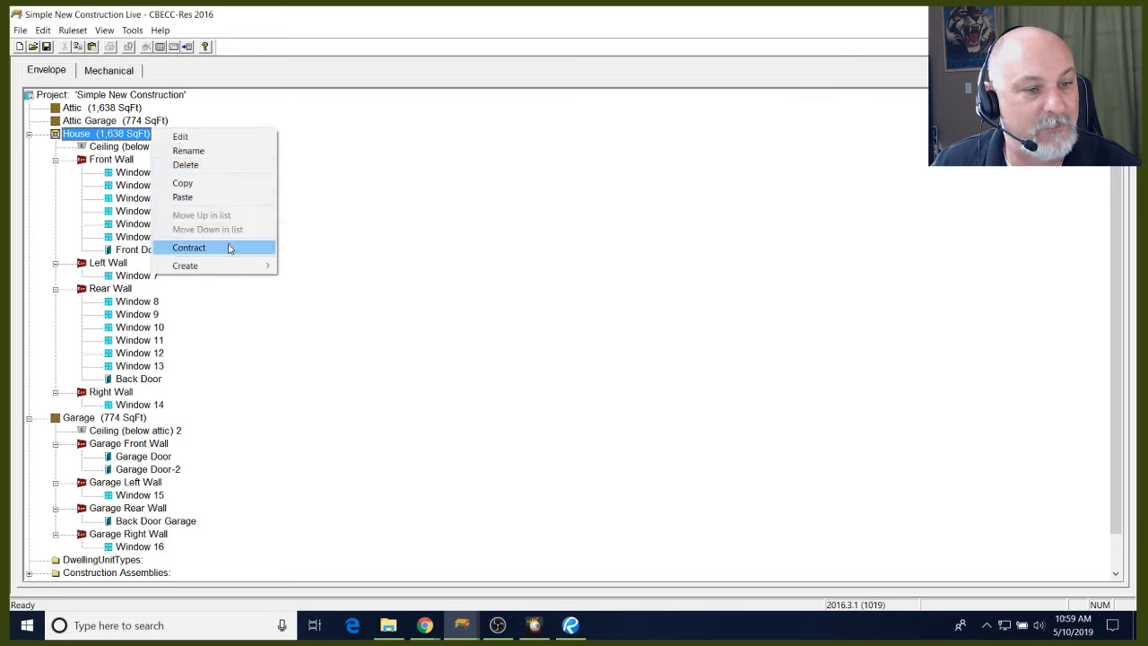
pyautogui.moveTo(233, 266)
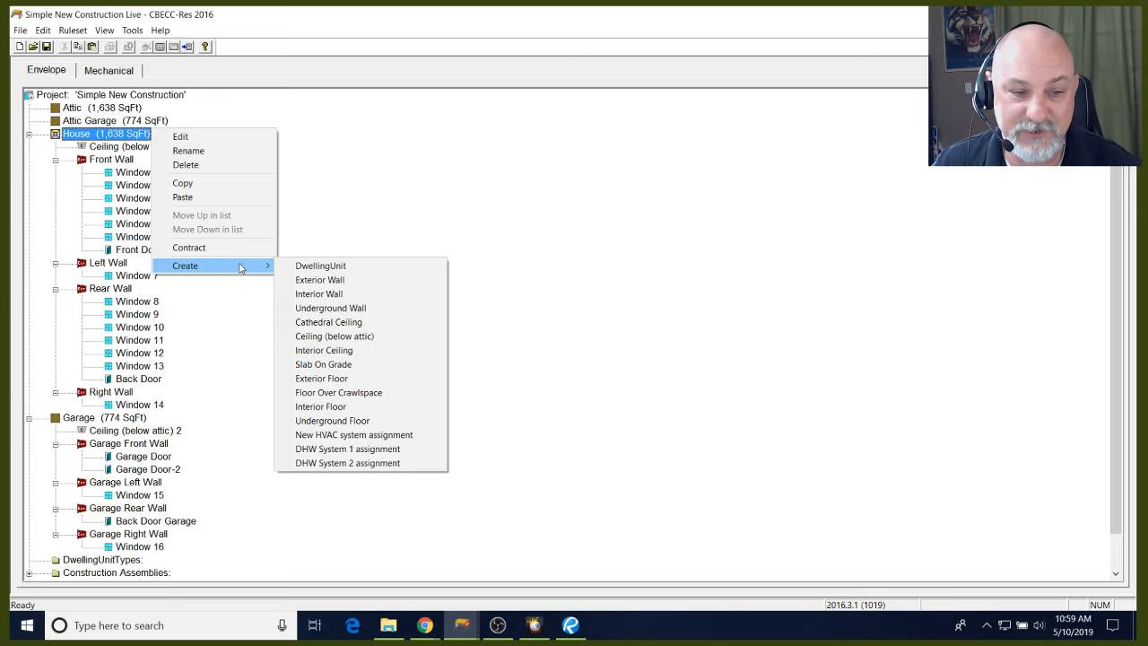
pyautogui.click(364, 304)
pyautogui.press('Tab')
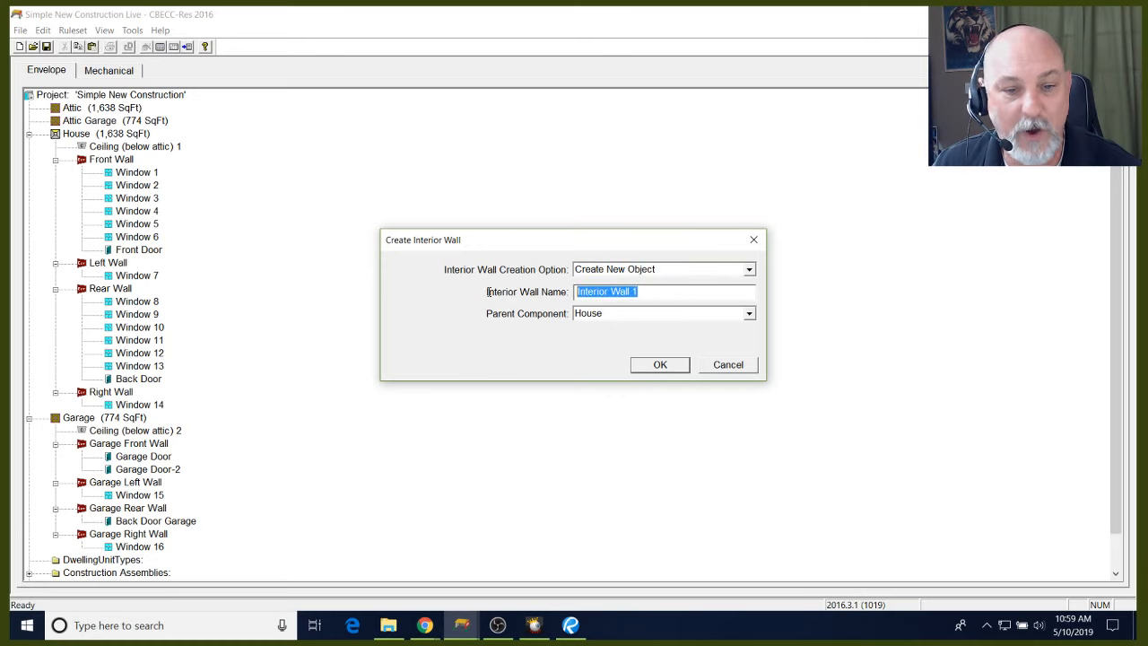
pyautogui.write('De')
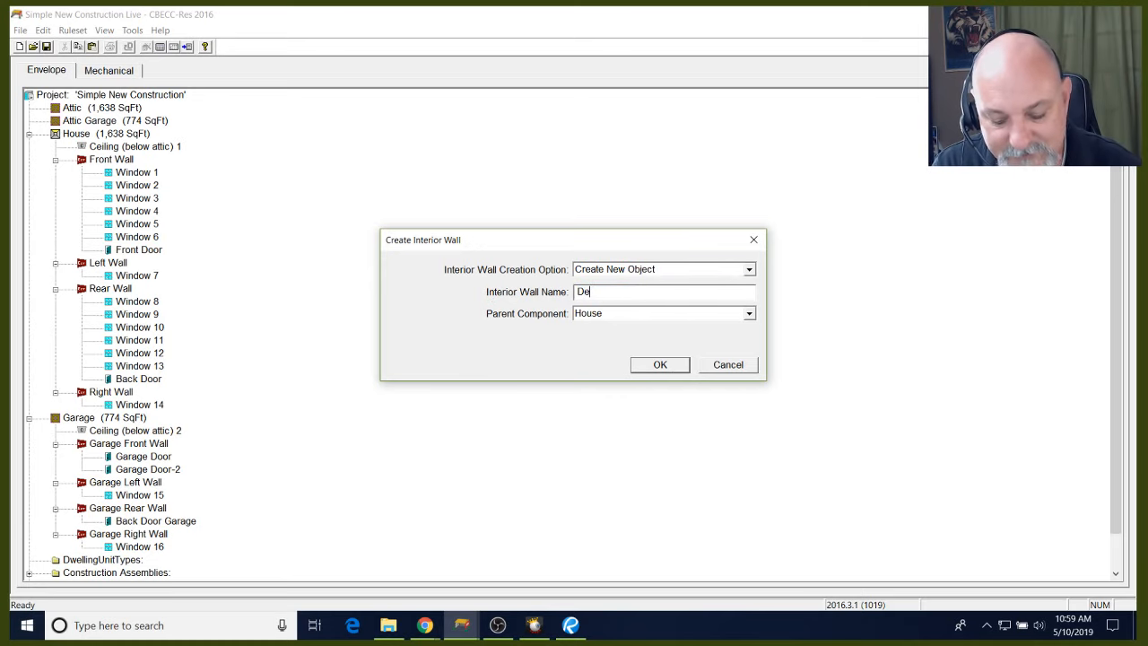
pyautogui.write('mising Wall')
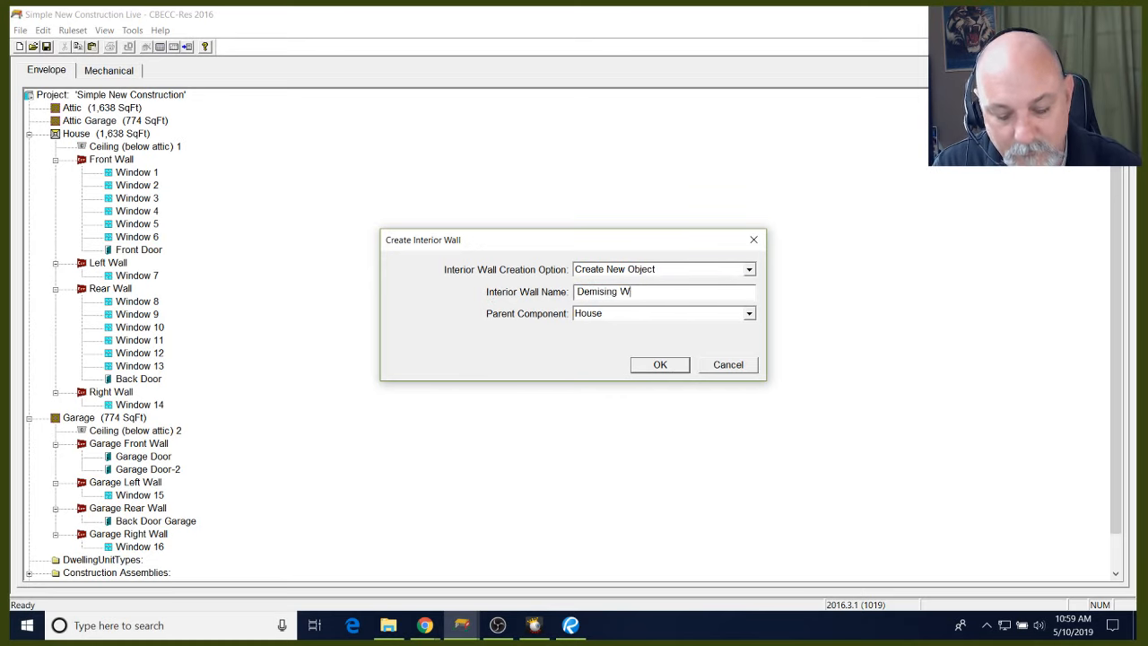
pyautogui.click(664, 364)
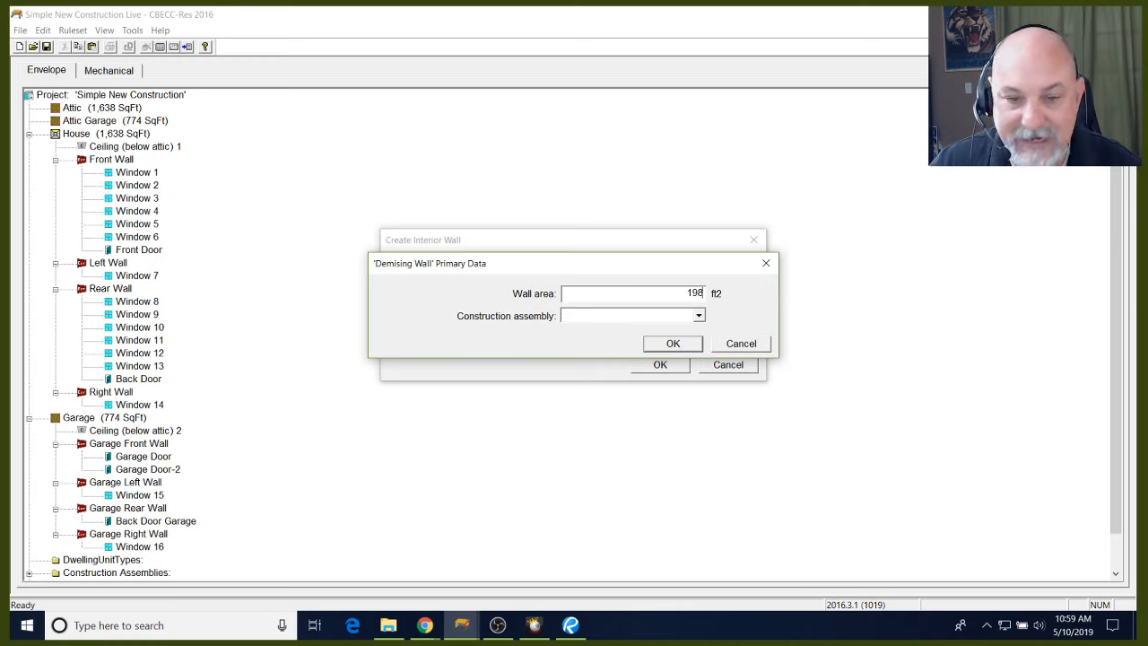
# Create a new construction assembly named R-21 Demising Wall for the Demising Wall
pyautogui.click(699, 315)
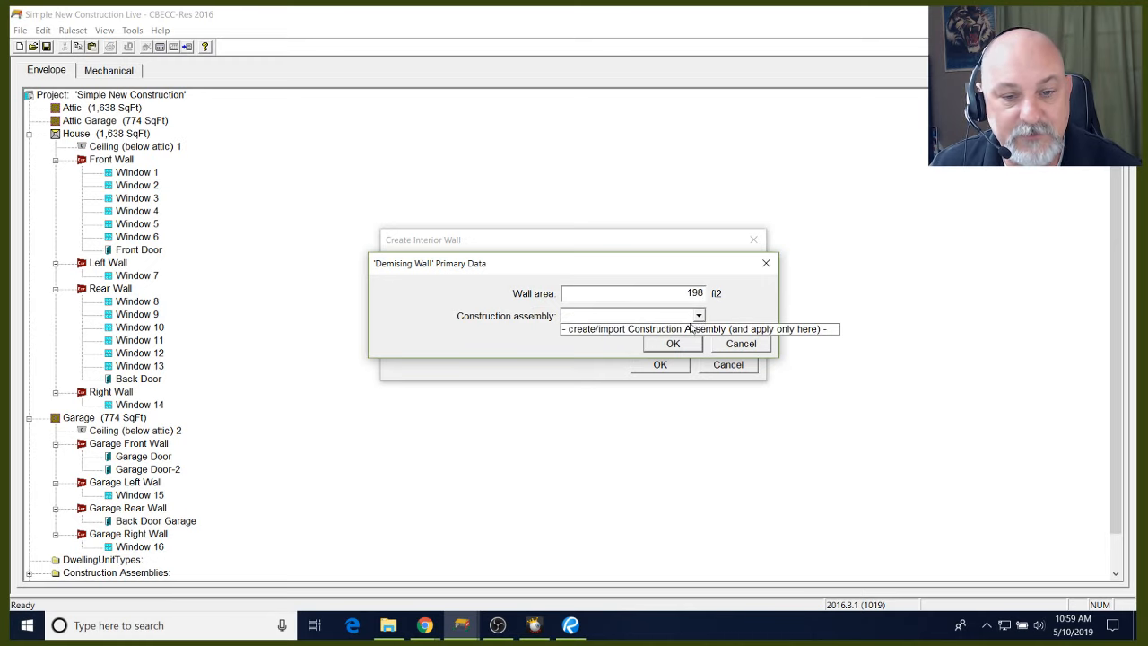
pyautogui.click(689, 329)
pyautogui.moveTo(684, 291); pyautogui.dragTo(453, 285)
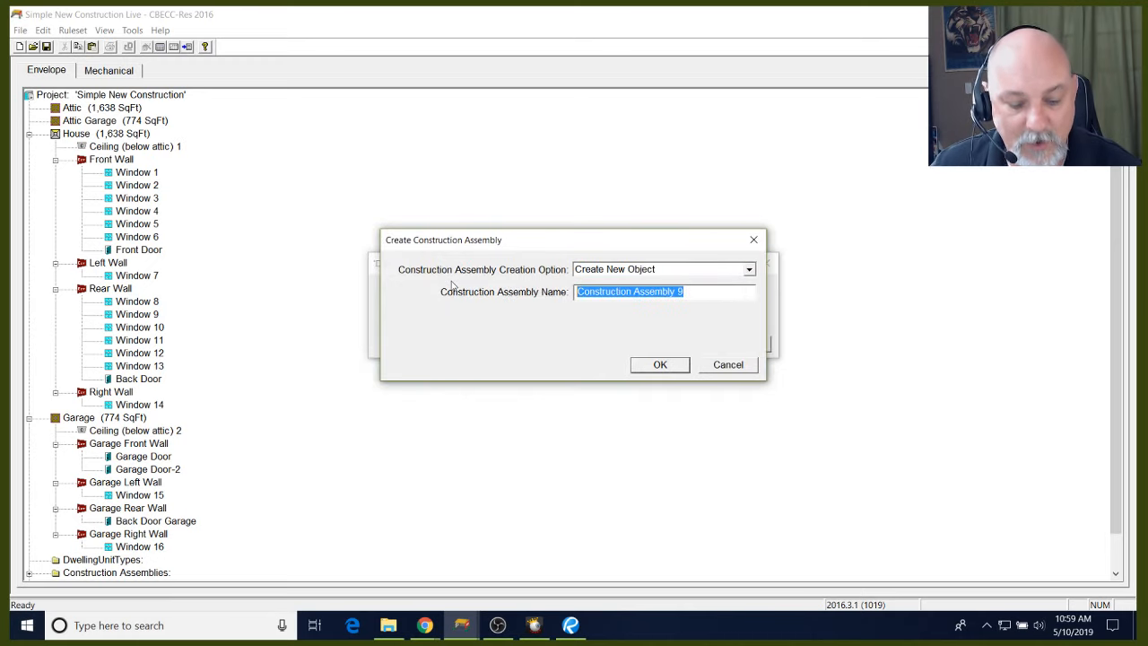
pyautogui.write('Demisi')
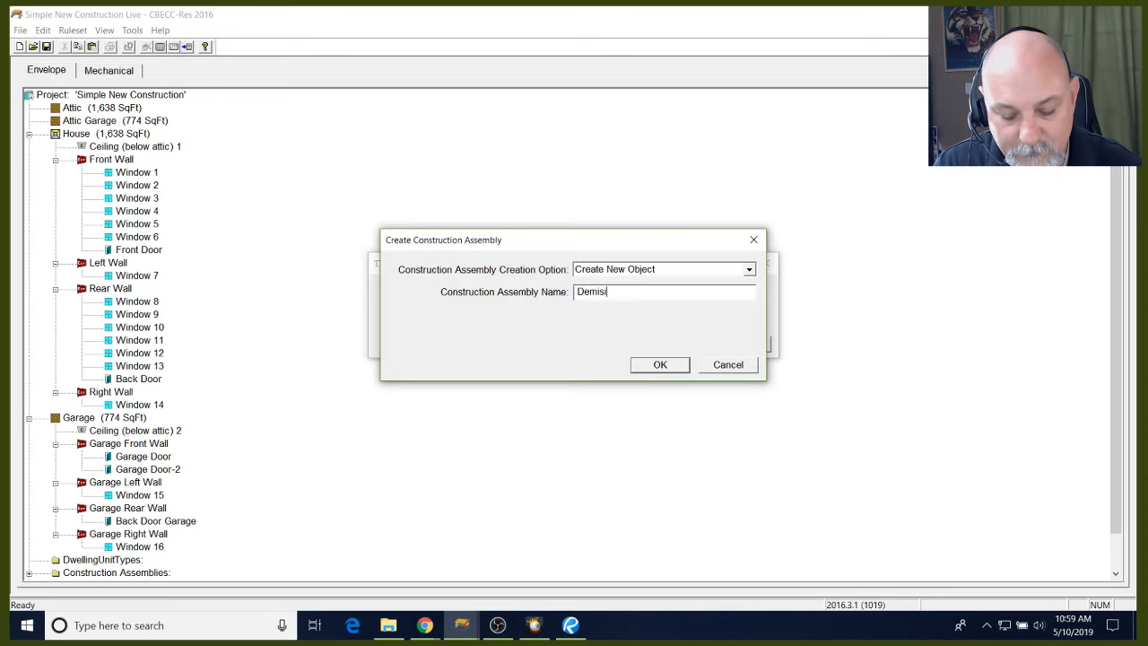
pyautogui.write('ng')
pyautogui.press('BackSpace')
pyautogui.press('BackSpace')
pyautogui.press('BackSpace')
pyautogui.press('BackSpace')
pyautogui.press('BackSpace')
pyautogui.press('BackSpace')
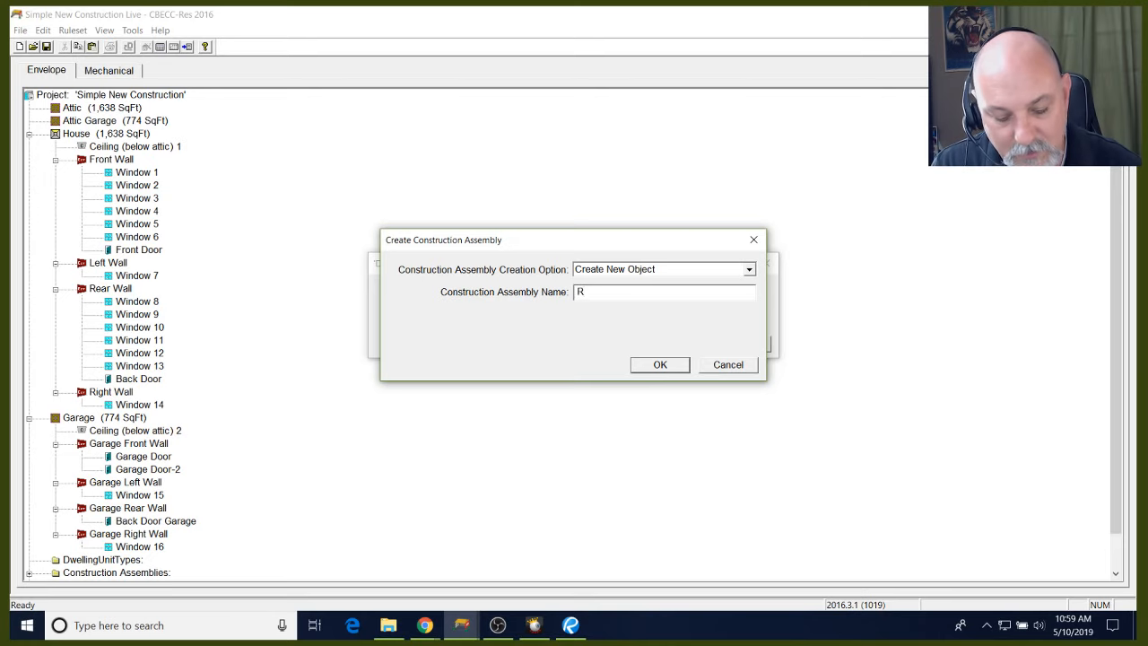
pyautogui.write('R-21 De')
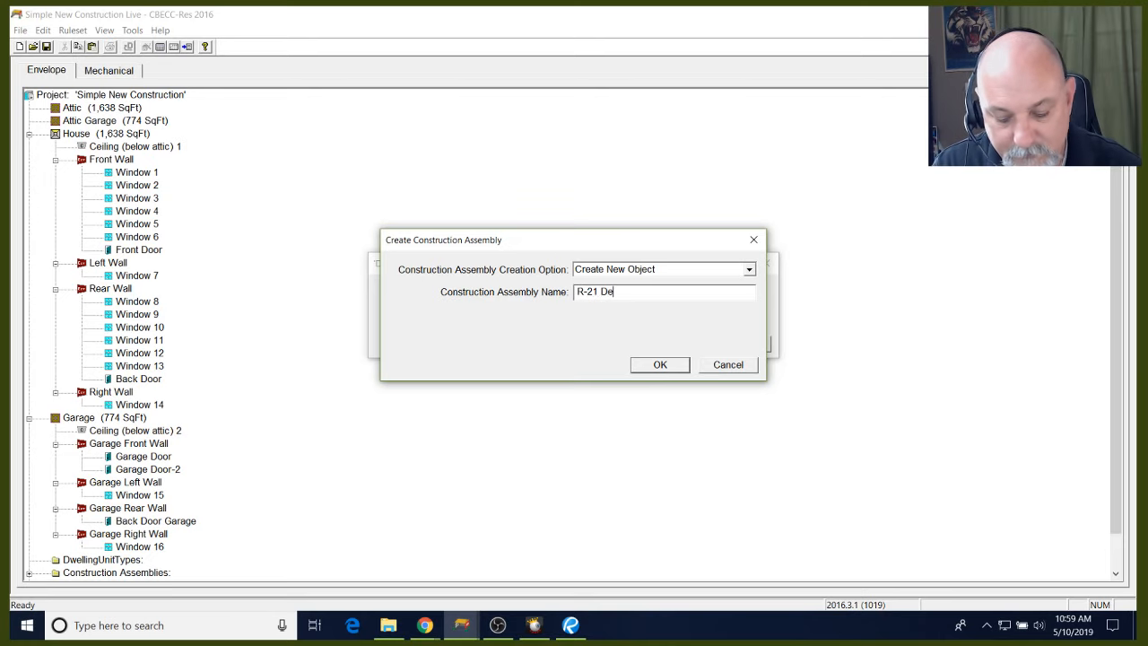
pyautogui.write('mising W')
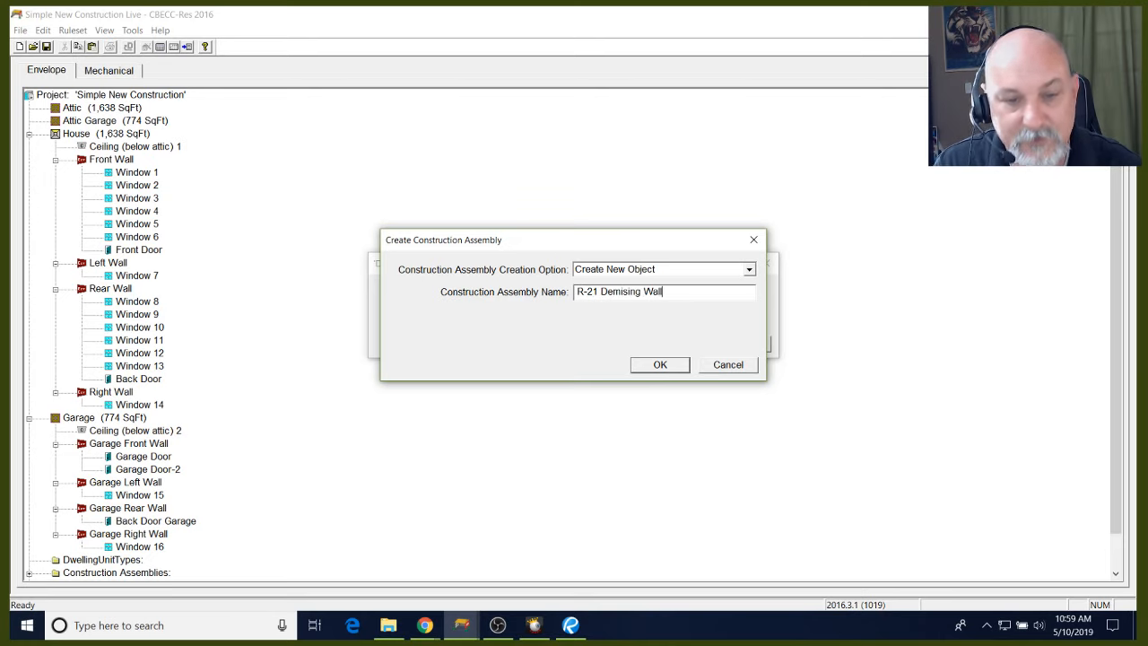
pyautogui.write('all')
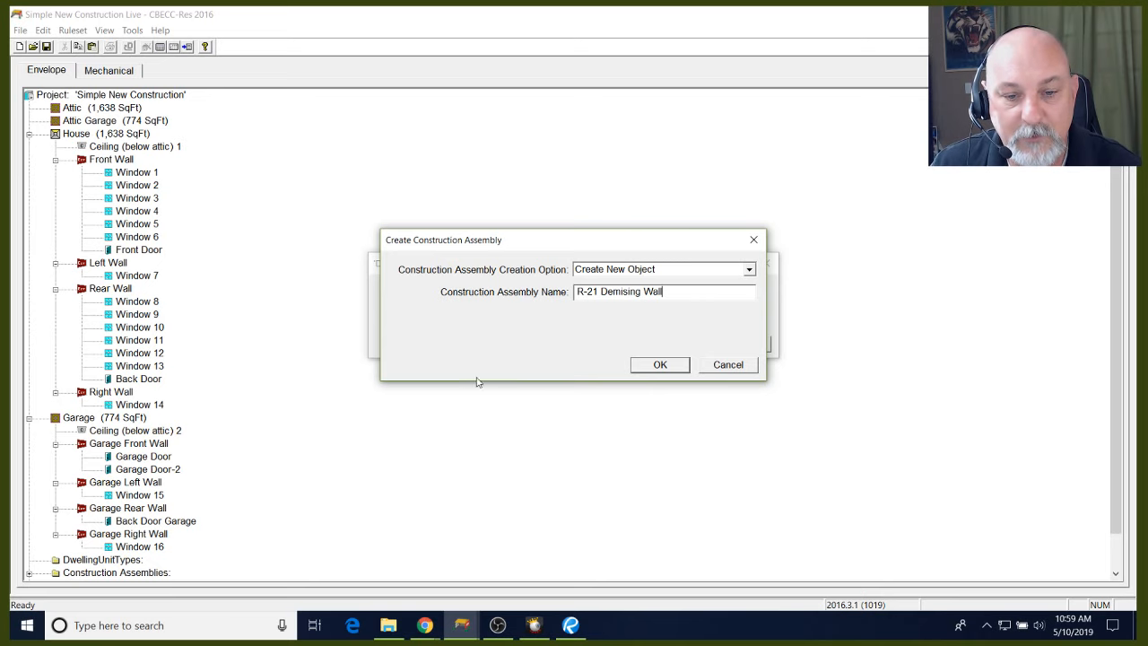
pyautogui.click(642, 364)
pyautogui.click(652, 341)
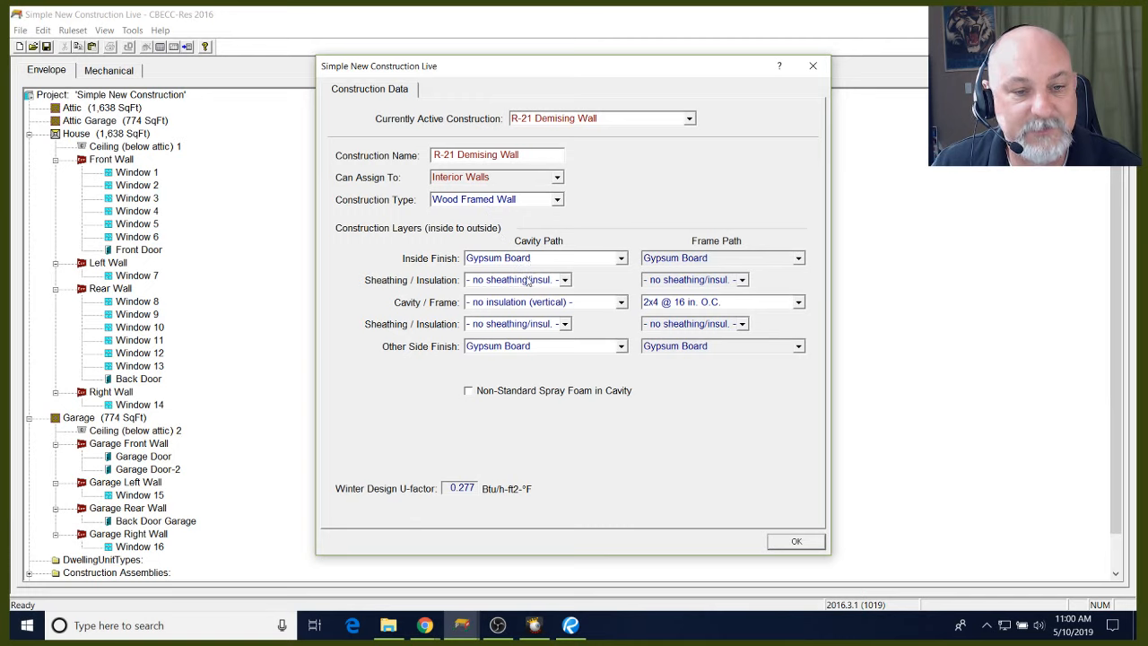
# Set the assembly's cavity insulation to R 21 and accept the construction and the Demising Wall's primary data
pyautogui.click(532, 306)
pyautogui.scroll(-2, 530, 487)
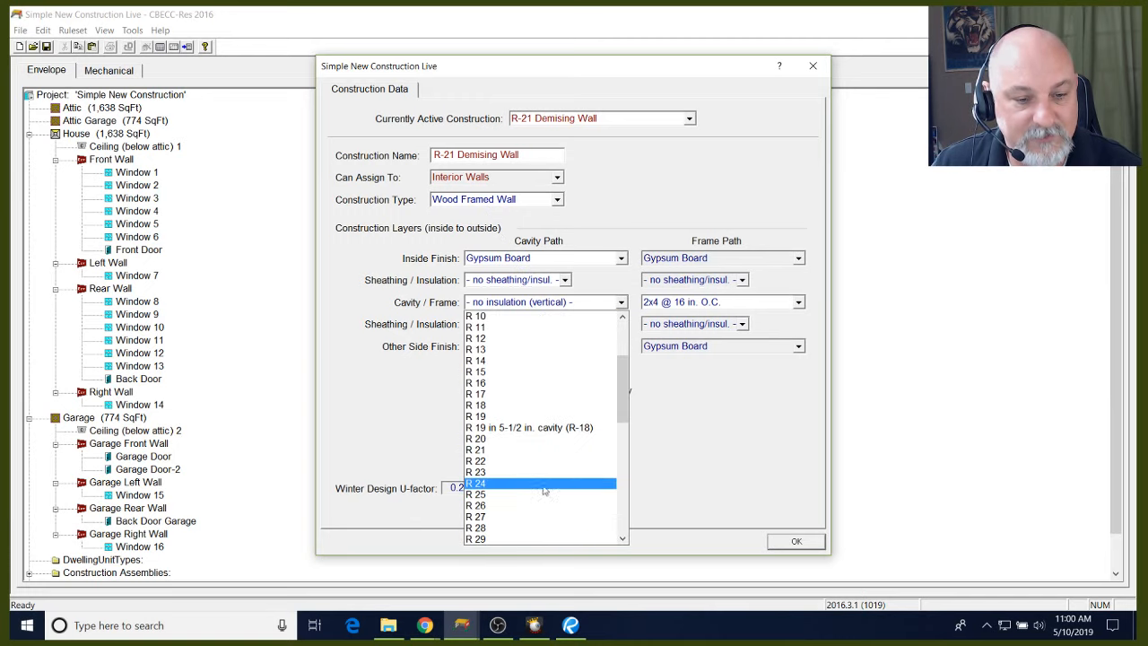
pyautogui.click(535, 460)
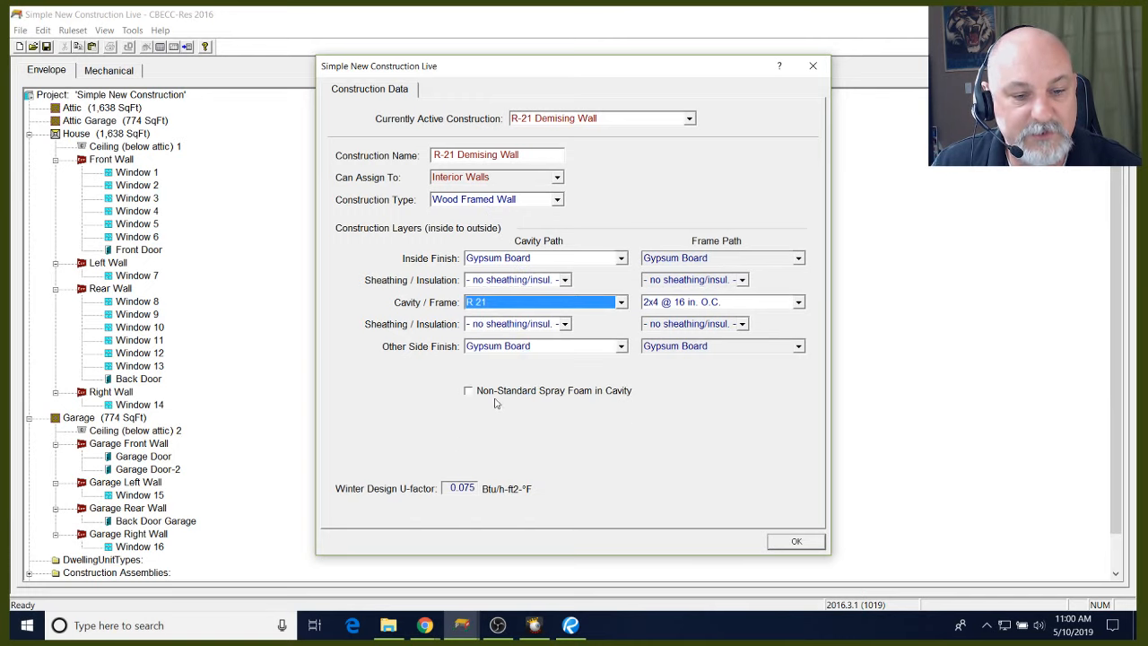
pyautogui.click(794, 540)
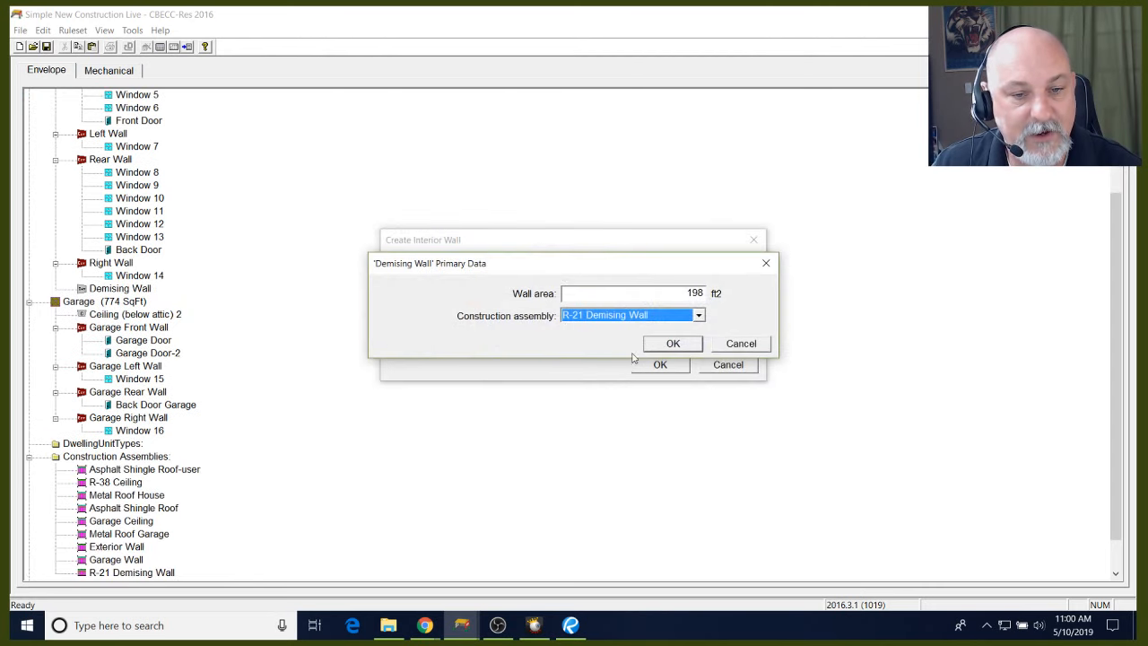
pyautogui.click(672, 343)
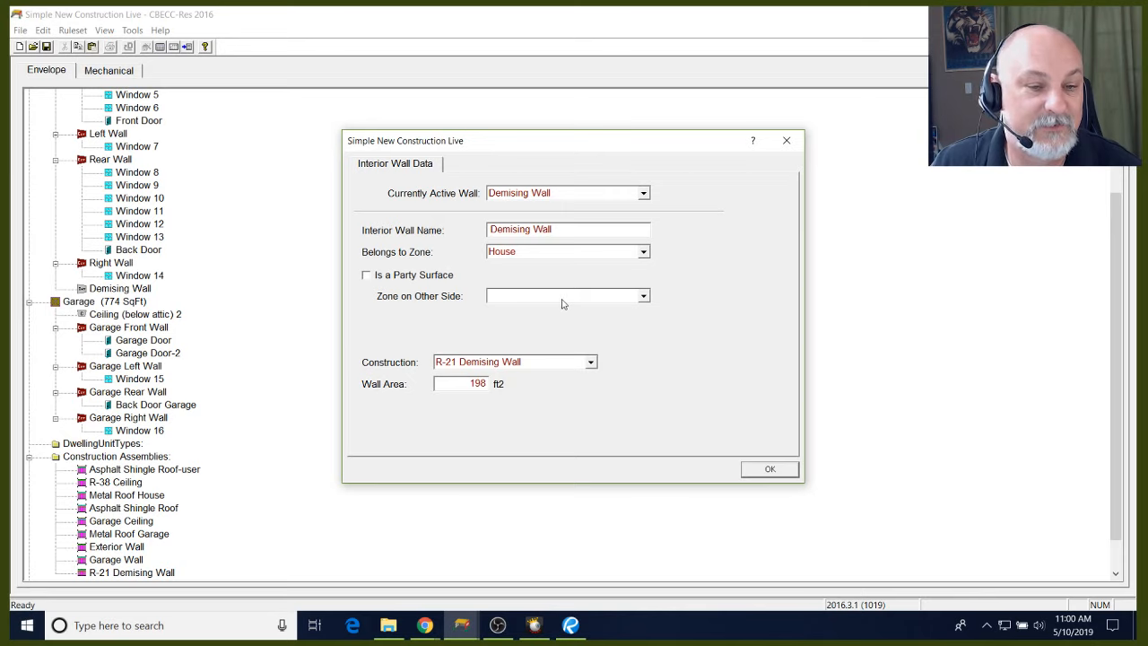
# Set the Demising Wall's zone on the other side to Garage and accept the interior wall data
pyautogui.click(562, 297)
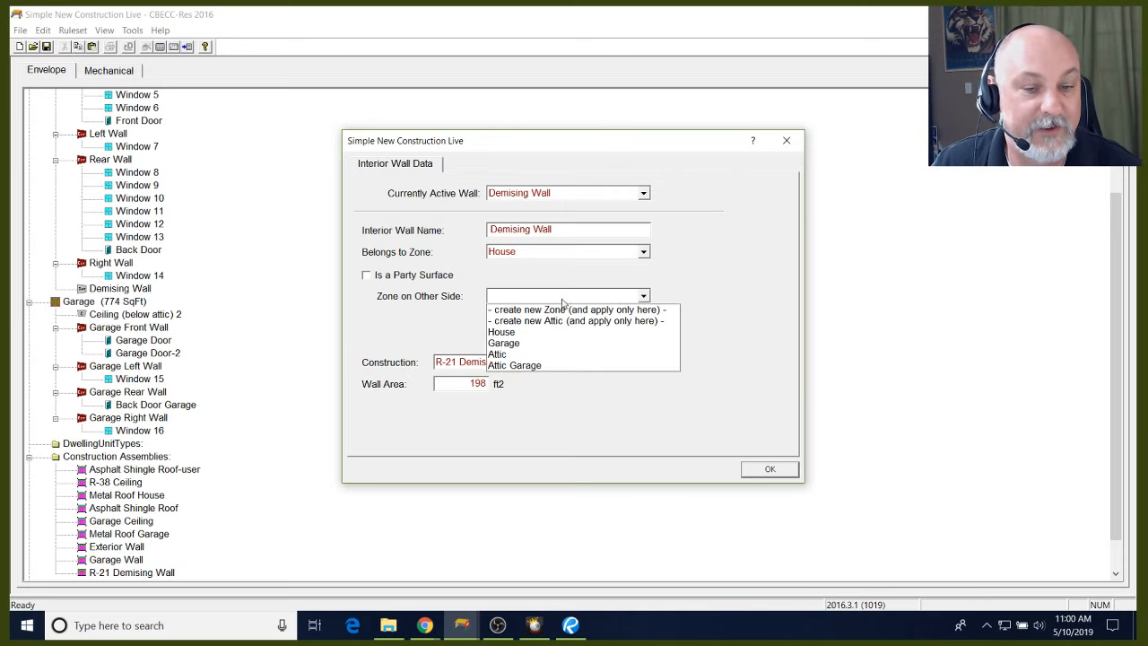
pyautogui.click(555, 348)
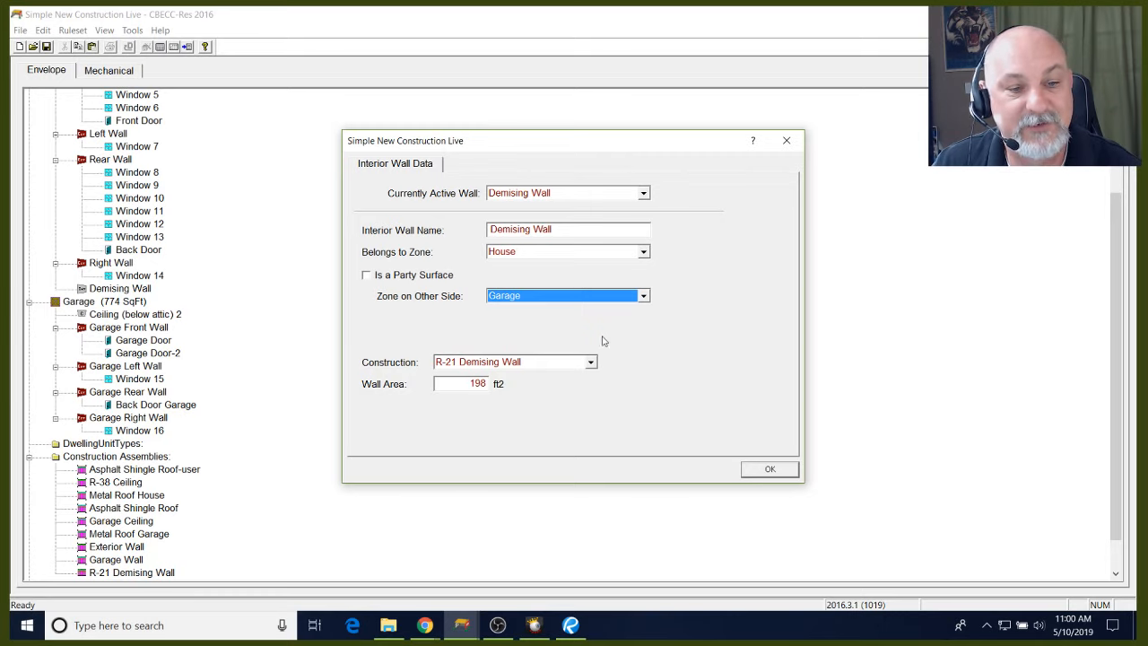
pyautogui.click(768, 469)
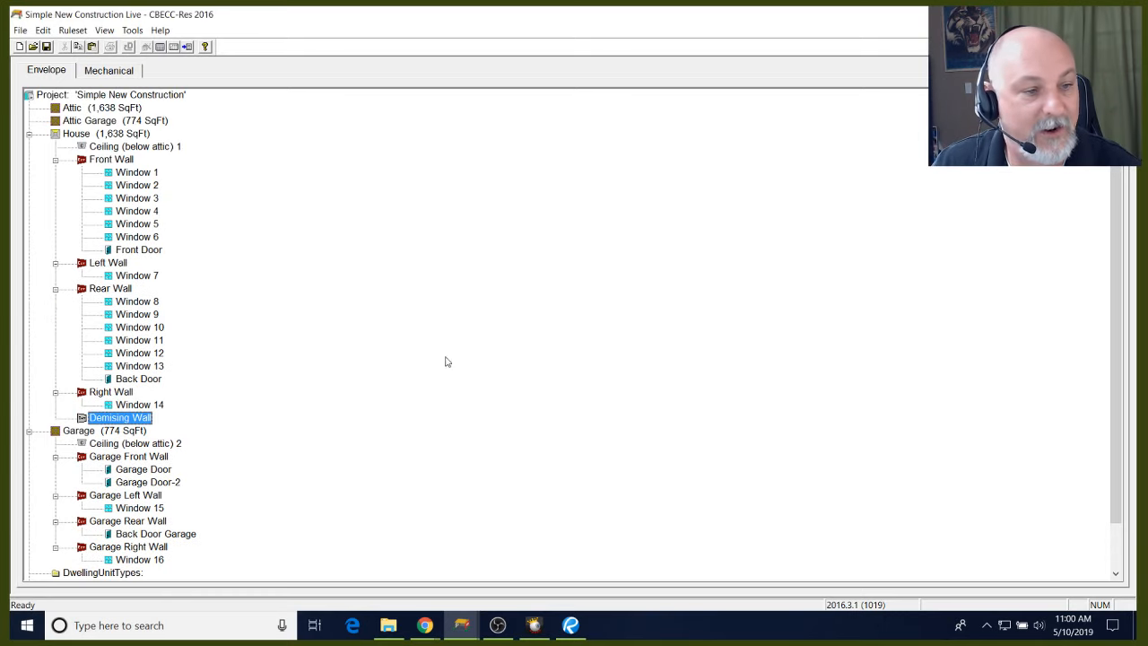
# Create a new door on the Demising Wall with an area of 20 ft2 and a U-factor of 0.5
pyautogui.rightClick(126, 424)
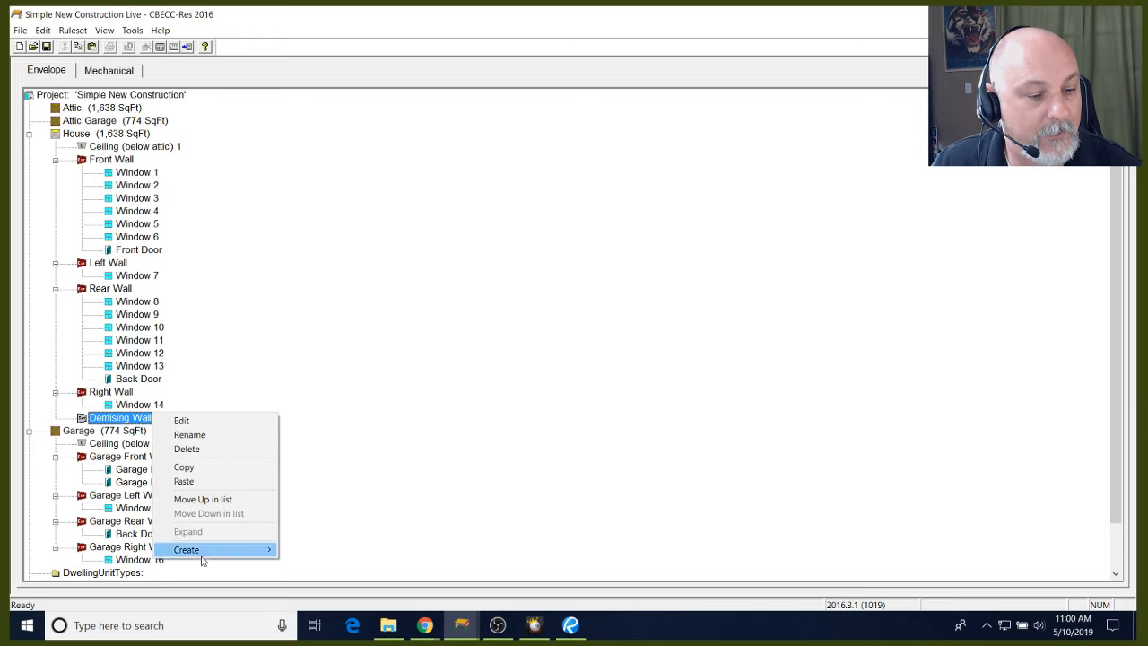
pyautogui.moveTo(254, 554)
pyautogui.click(318, 549)
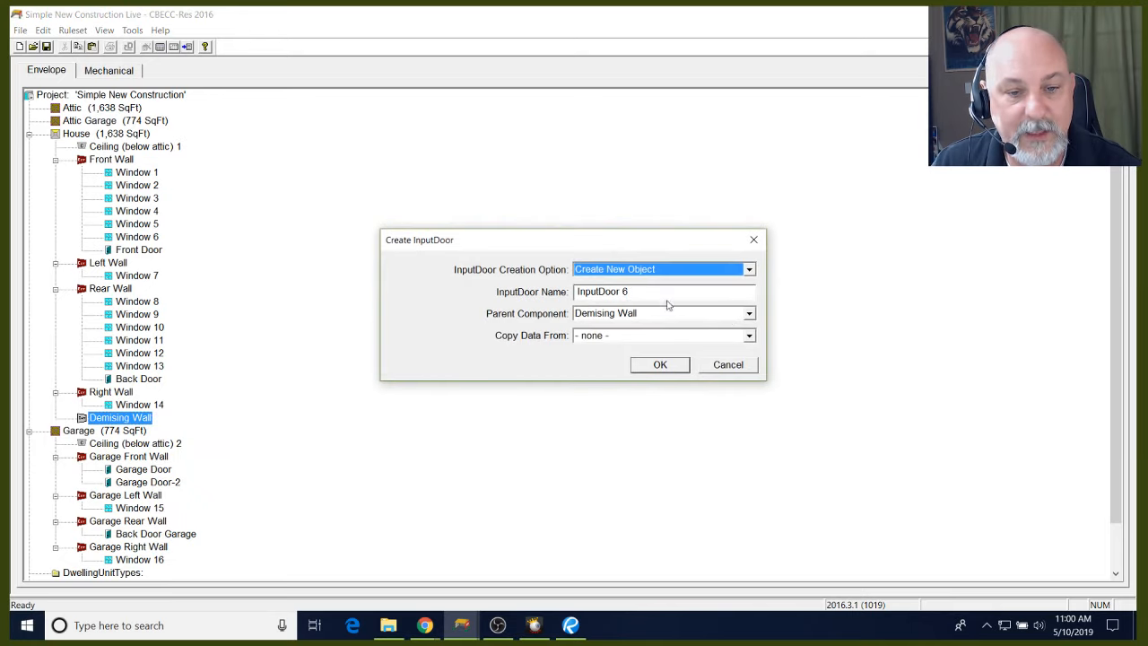
pyautogui.click(660, 366)
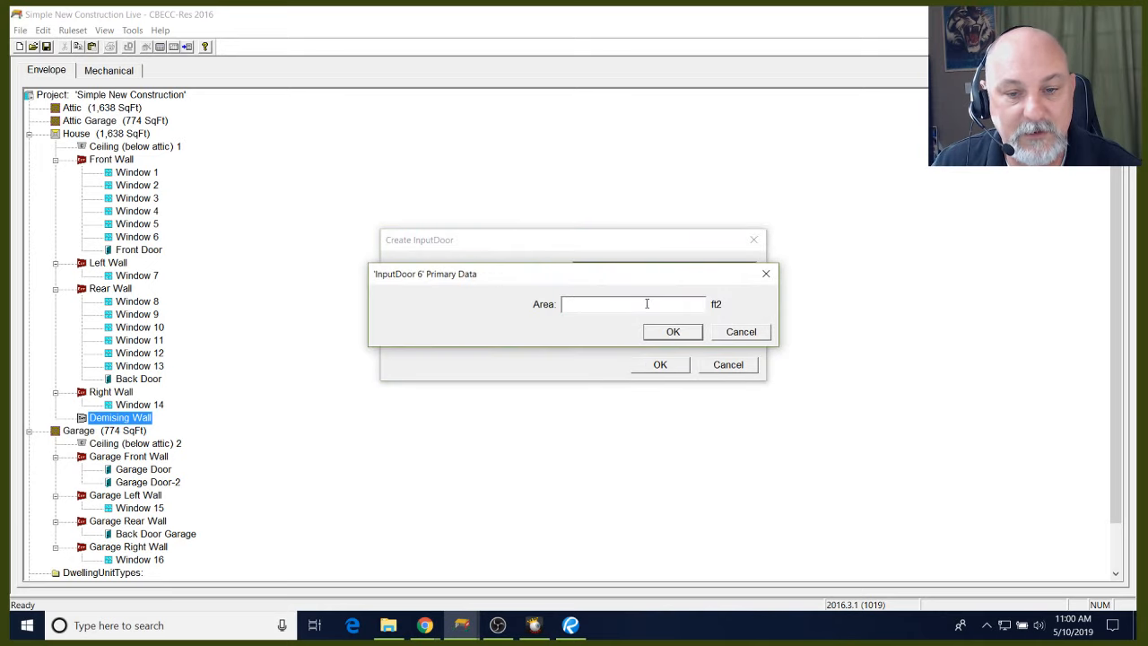
pyautogui.write('20')
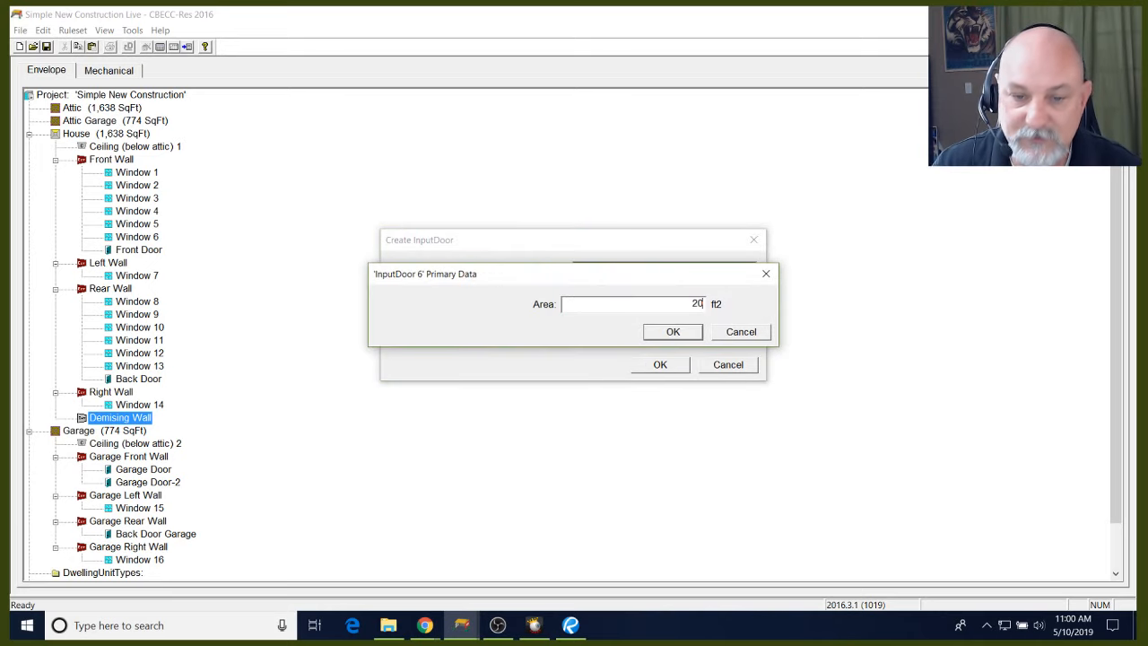
pyautogui.click(673, 331)
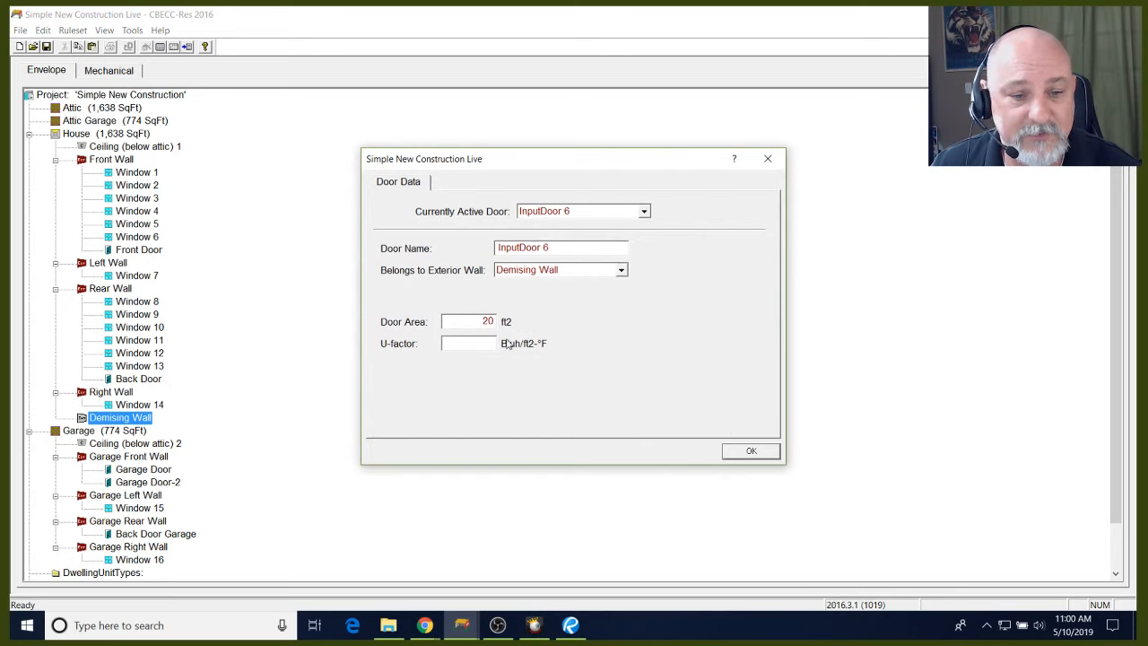
pyautogui.click(488, 342)
pyautogui.write('0.5')
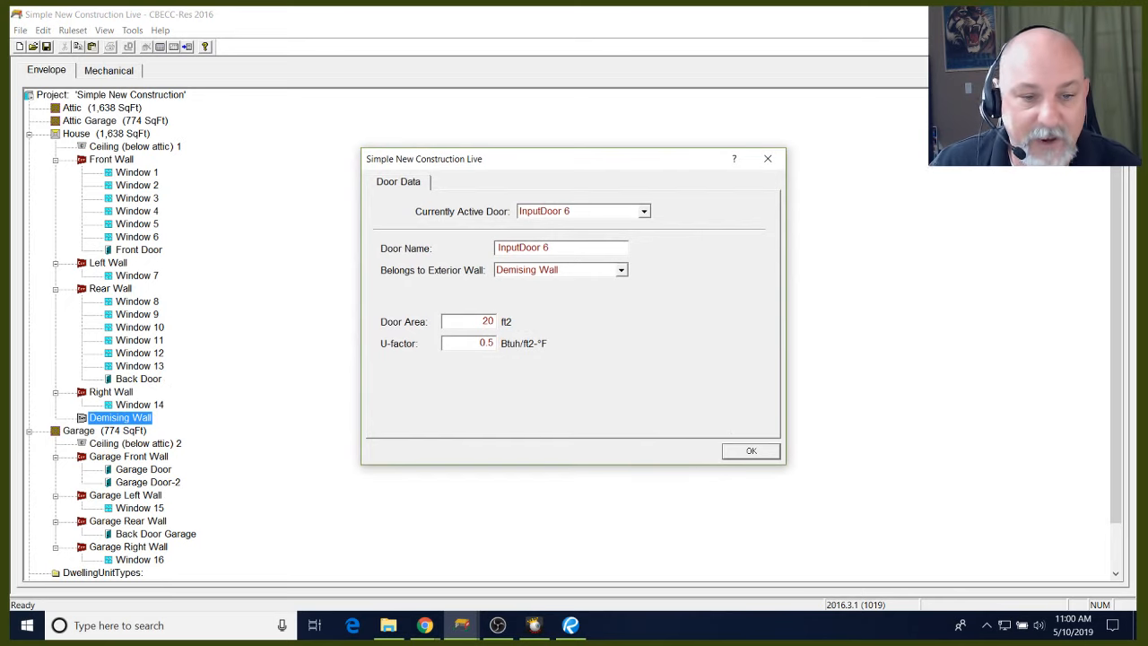
pyautogui.click(749, 450)
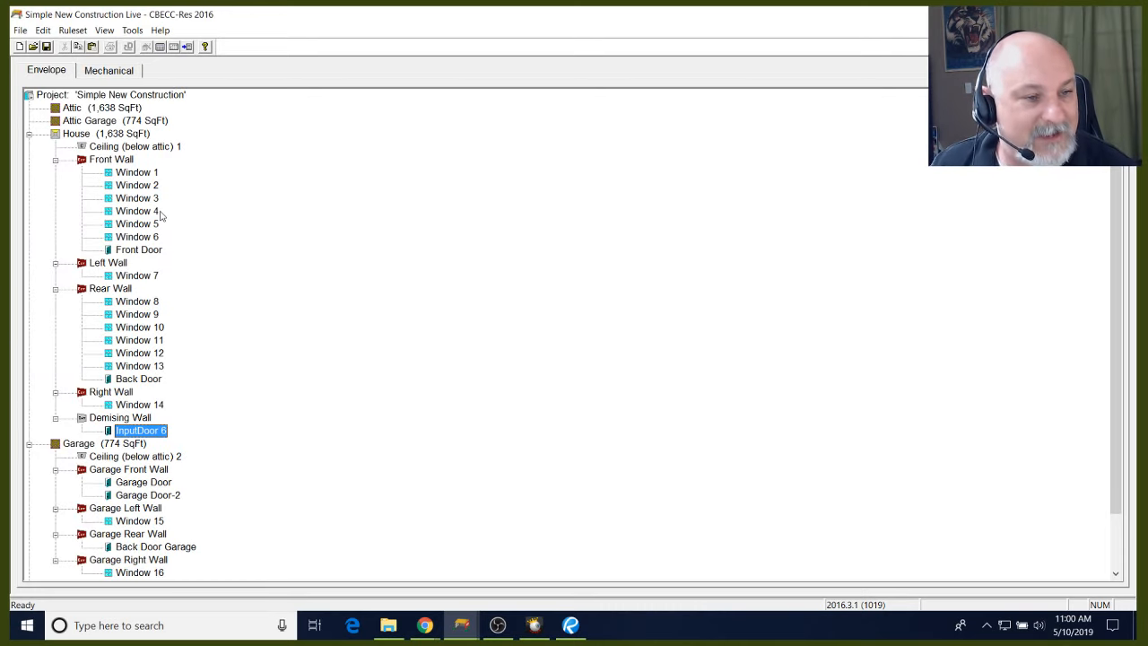
# Create a new interior wall named Knee Wall in the House zone with a wall area of 22 ft2
pyautogui.rightClick(112, 134)
pyautogui.moveTo(197, 269)
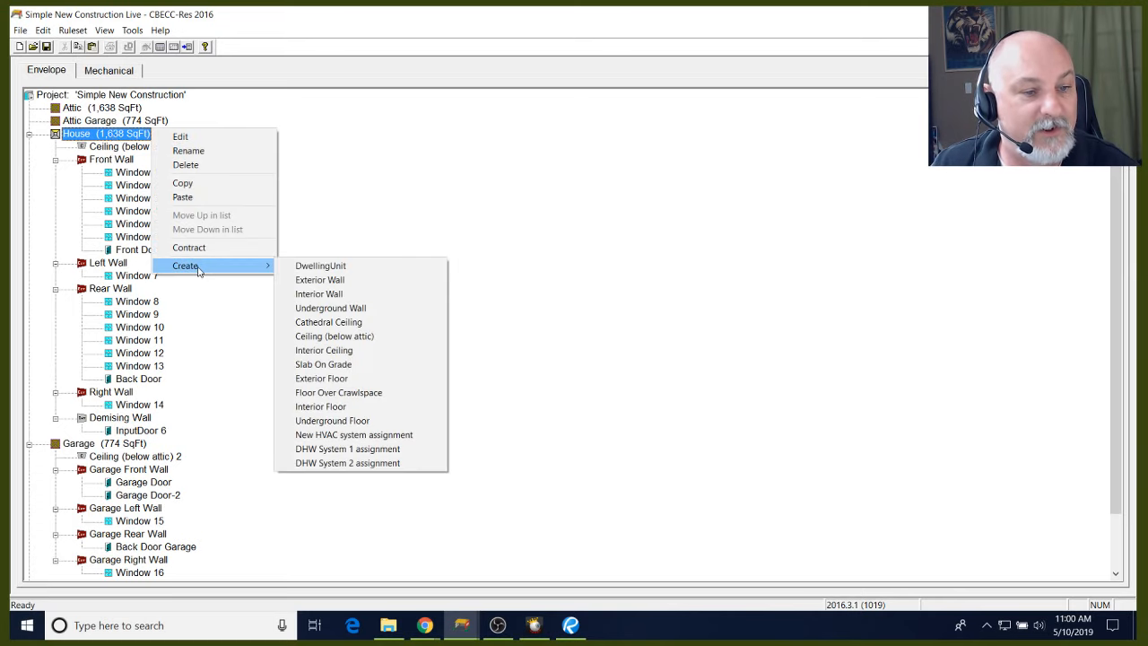
pyautogui.click(316, 293)
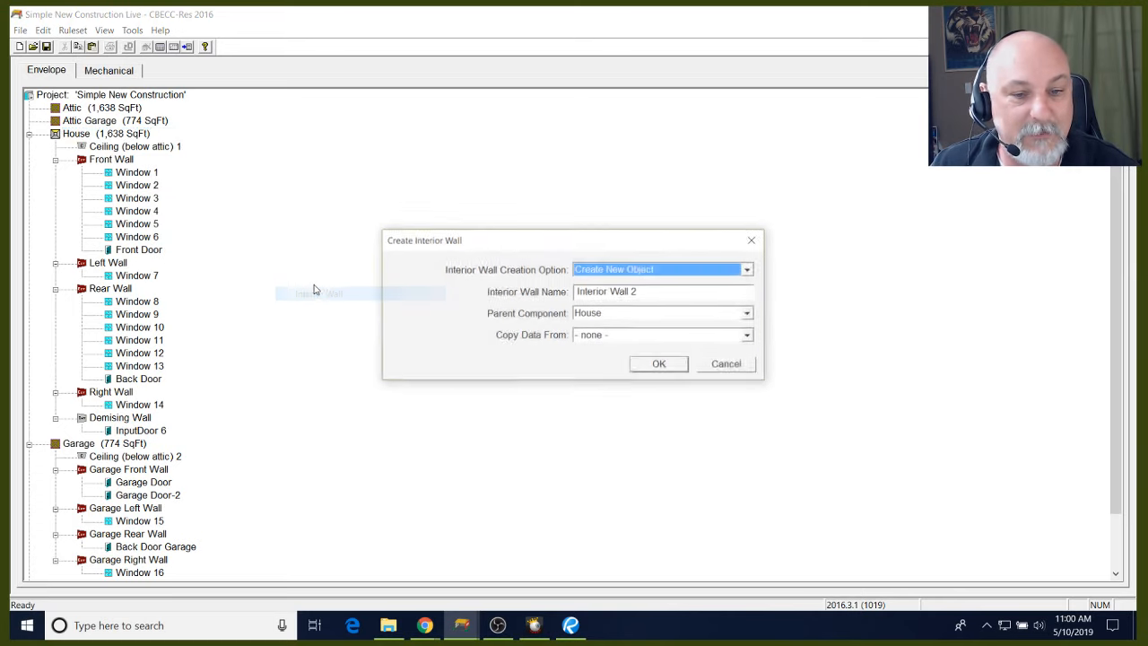
pyautogui.moveTo(653, 292); pyautogui.dragTo(508, 289)
pyautogui.write('Kne')
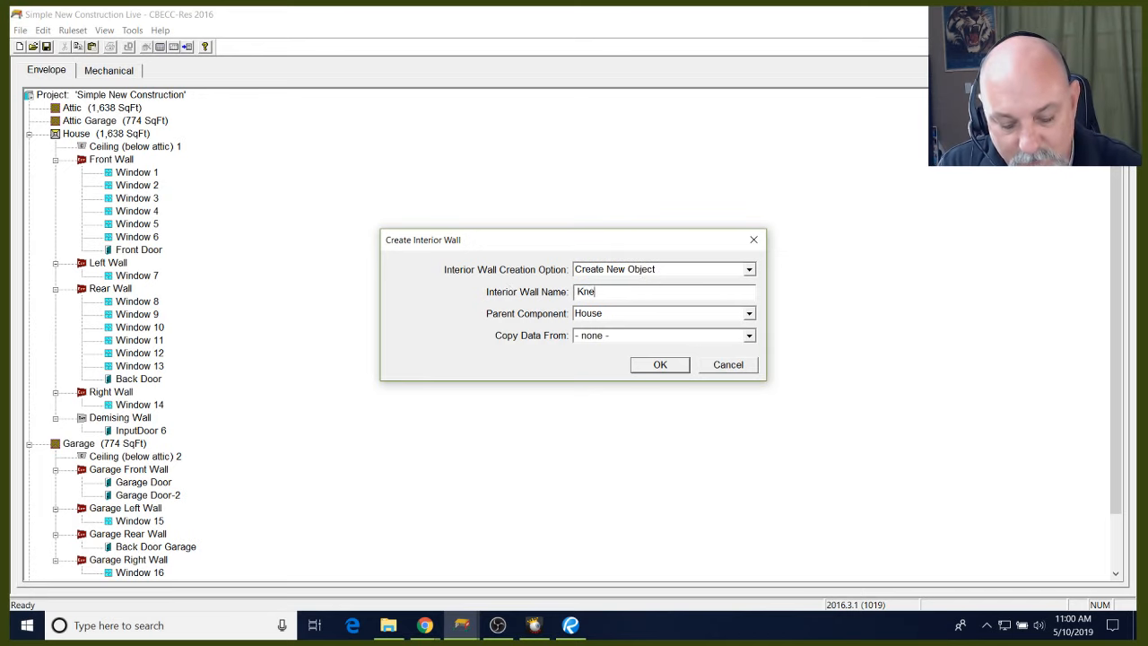
pyautogui.write('e Wall')
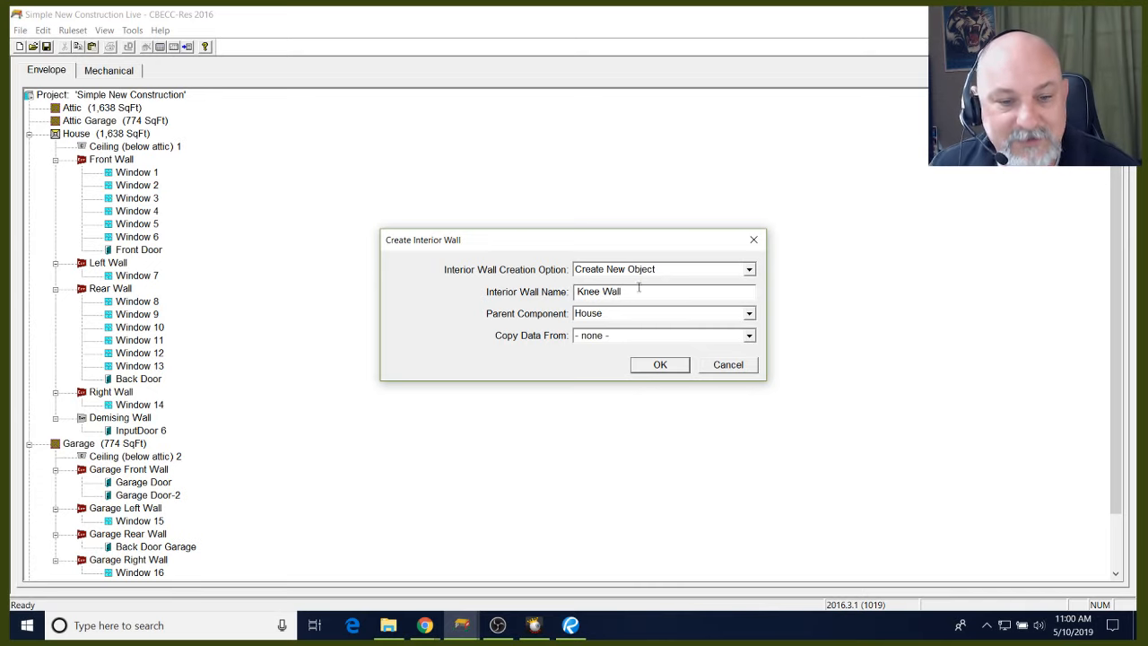
pyautogui.click(660, 364)
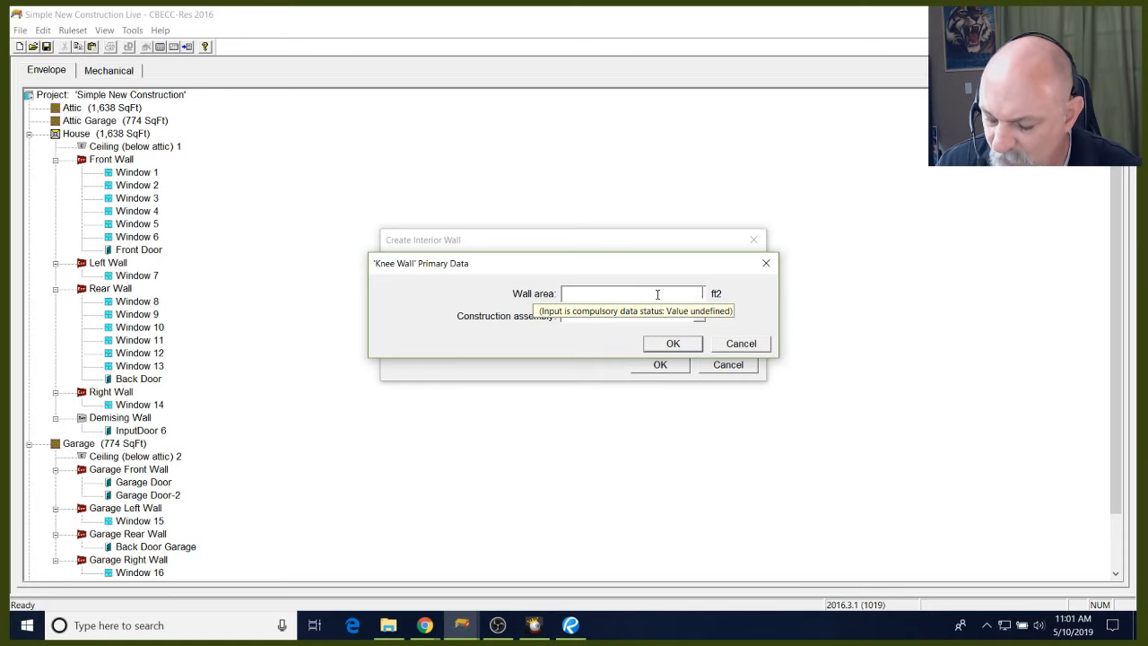
pyautogui.write('22')
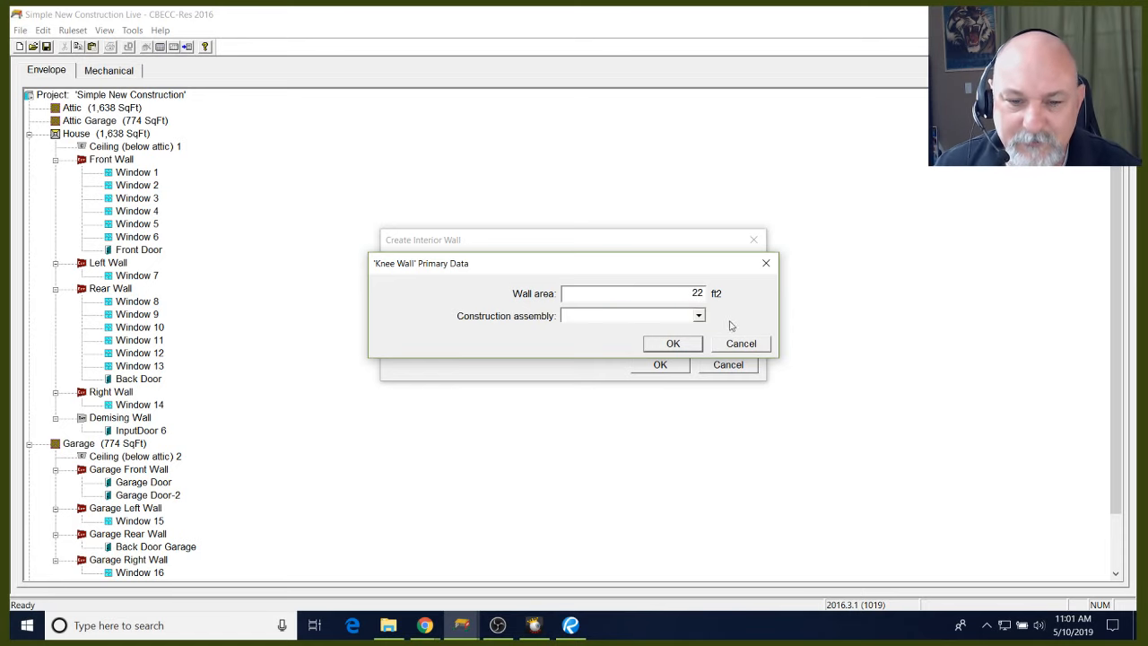
# Create a construction assembly named R-21 Knee Wall for the Knee Wall, copying its data from R-21 Demising Wall
pyautogui.click(698, 316)
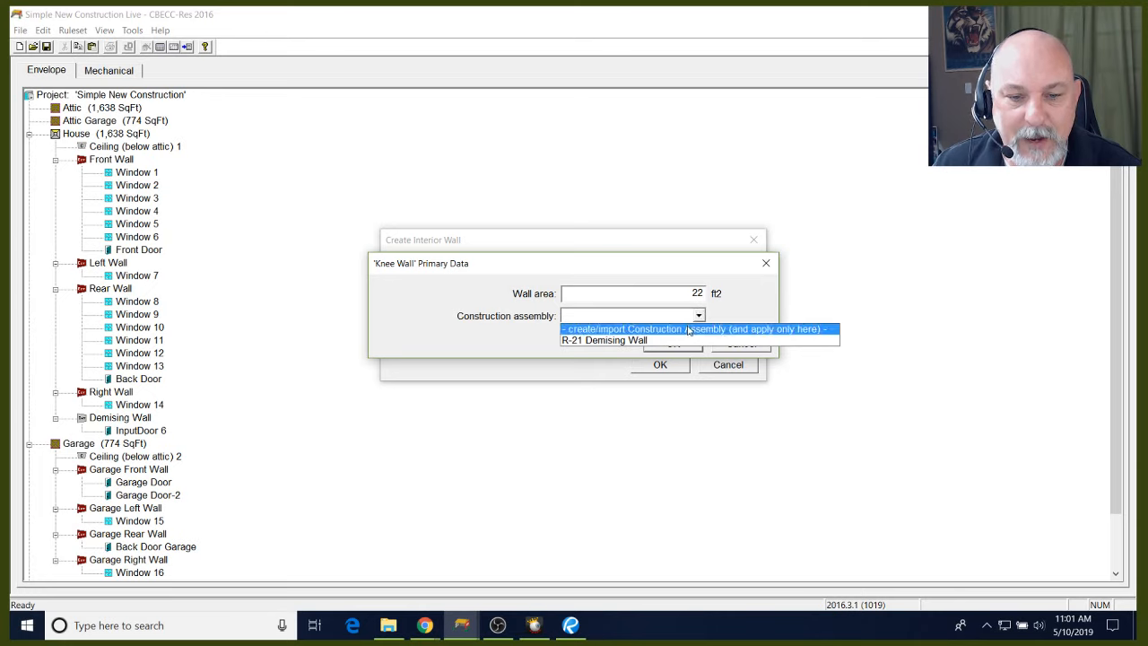
pyautogui.click(688, 330)
pyautogui.moveTo(688, 291); pyautogui.dragTo(455, 283)
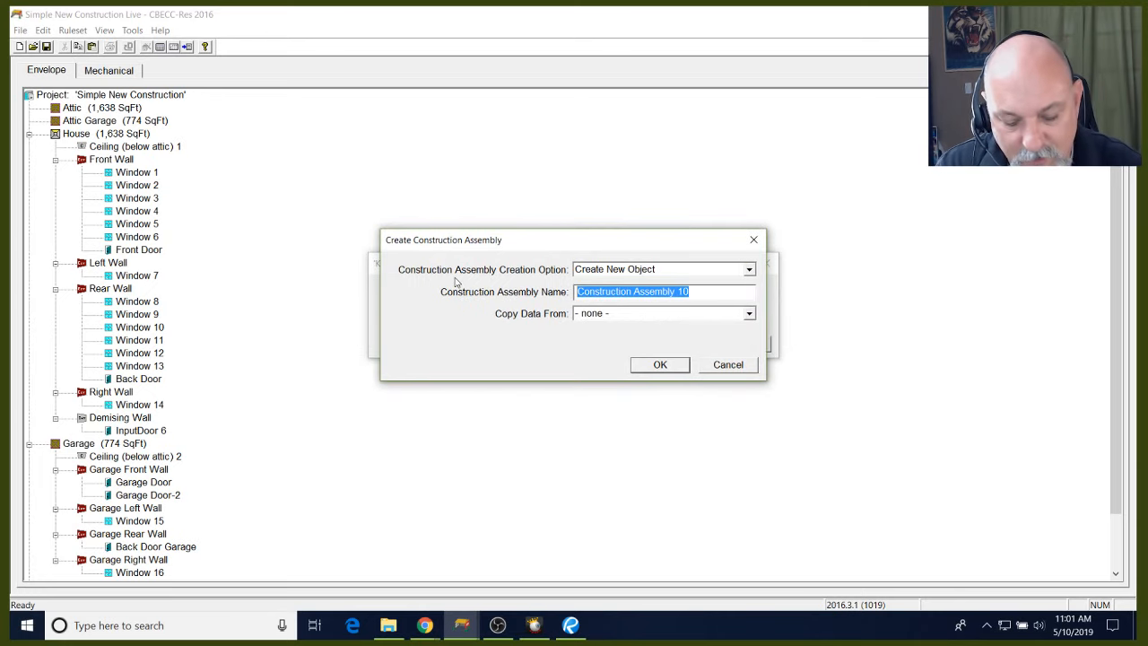
pyautogui.write('R-21 Knee Wall')
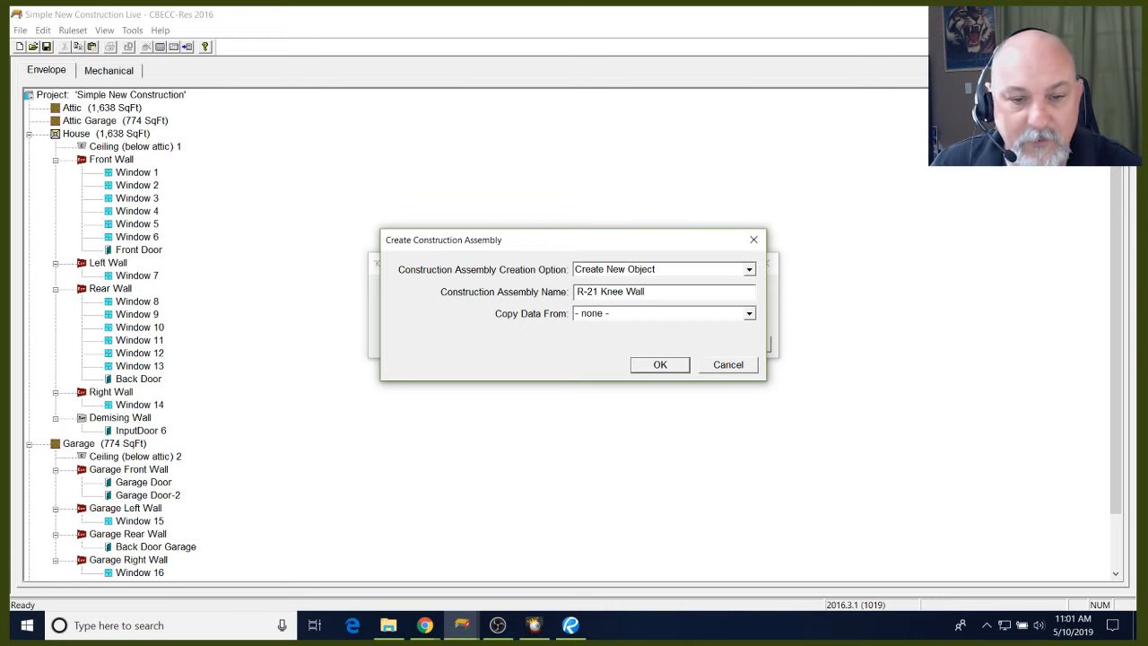
pyautogui.click(646, 315)
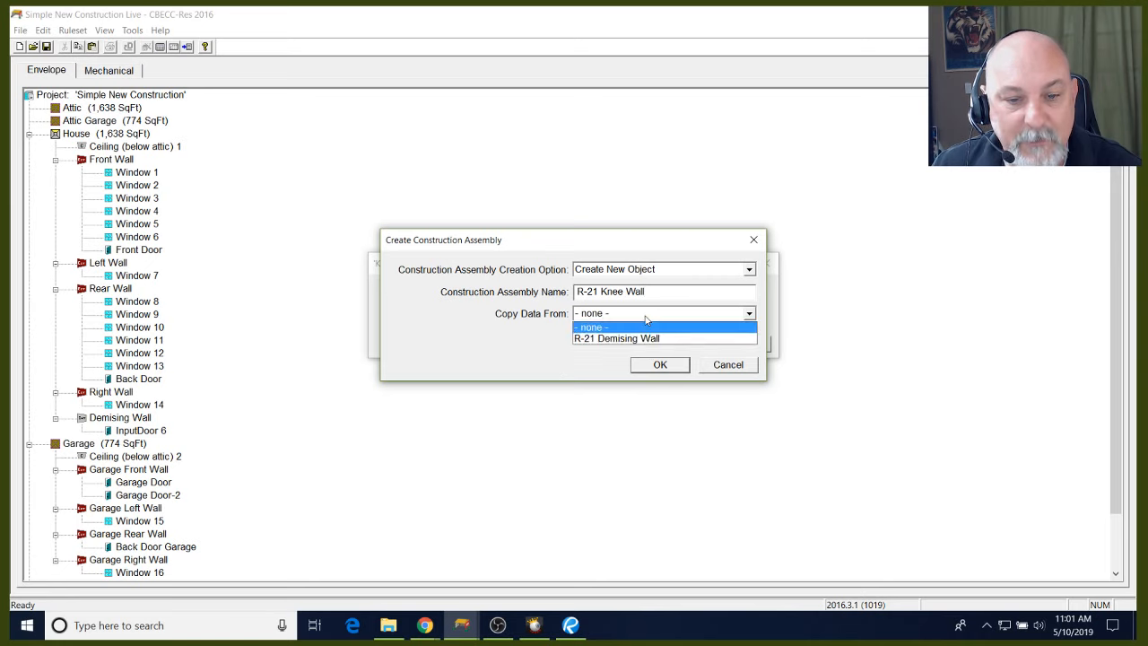
pyautogui.click(644, 338)
pyautogui.click(664, 365)
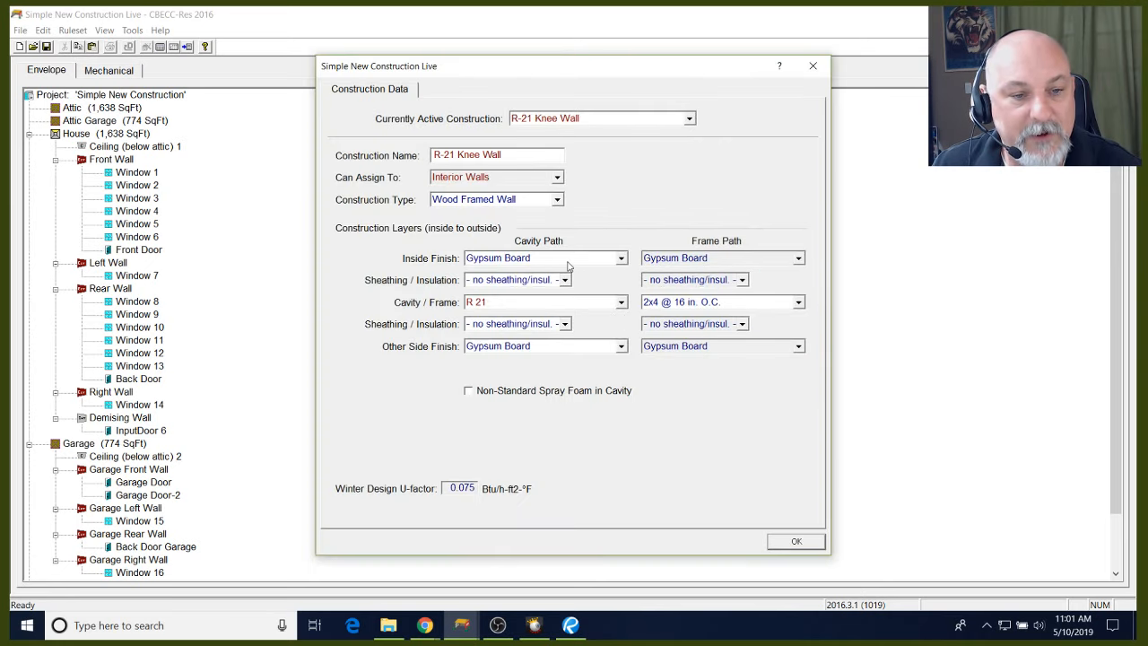
# Clear the R-21 Knee Wall's other side finish, set its framing to 2x6 @ 16 in. O.C., and accept the construction and wall primary data
pyautogui.click(570, 262)
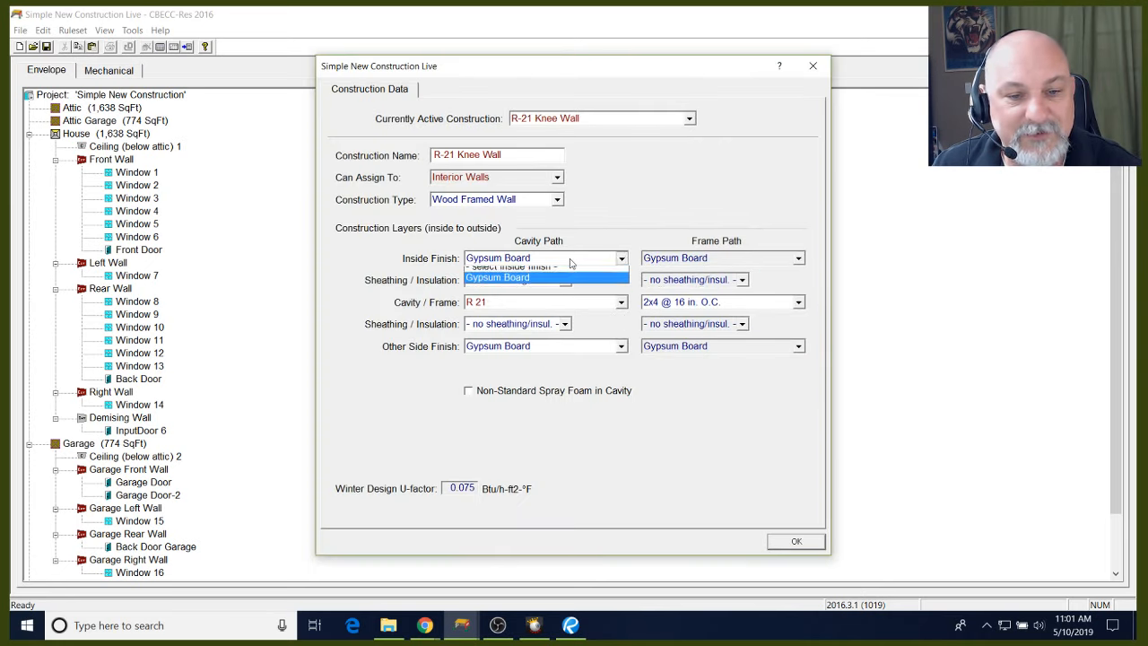
pyautogui.click(642, 414)
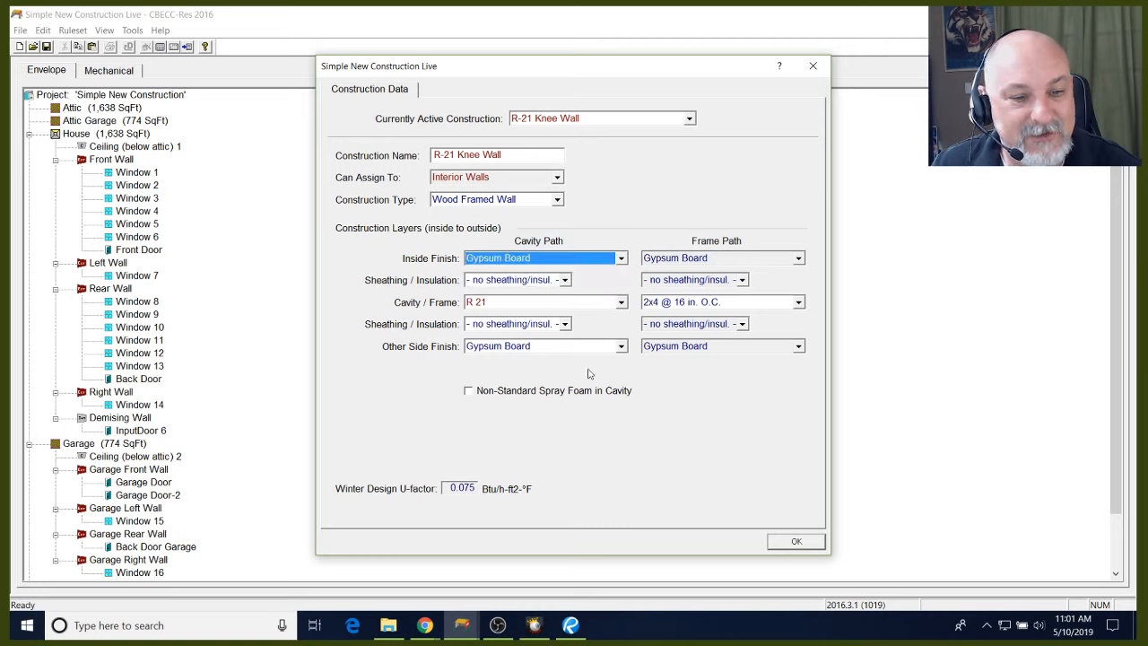
pyautogui.click(591, 351)
pyautogui.click(592, 359)
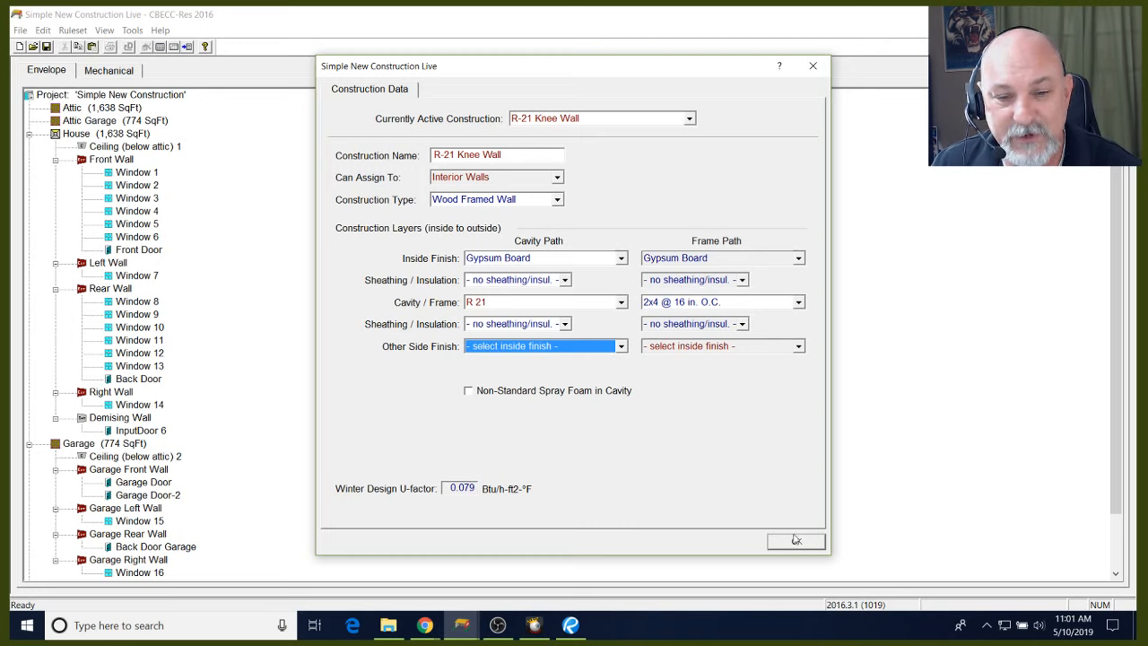
pyautogui.click(734, 305)
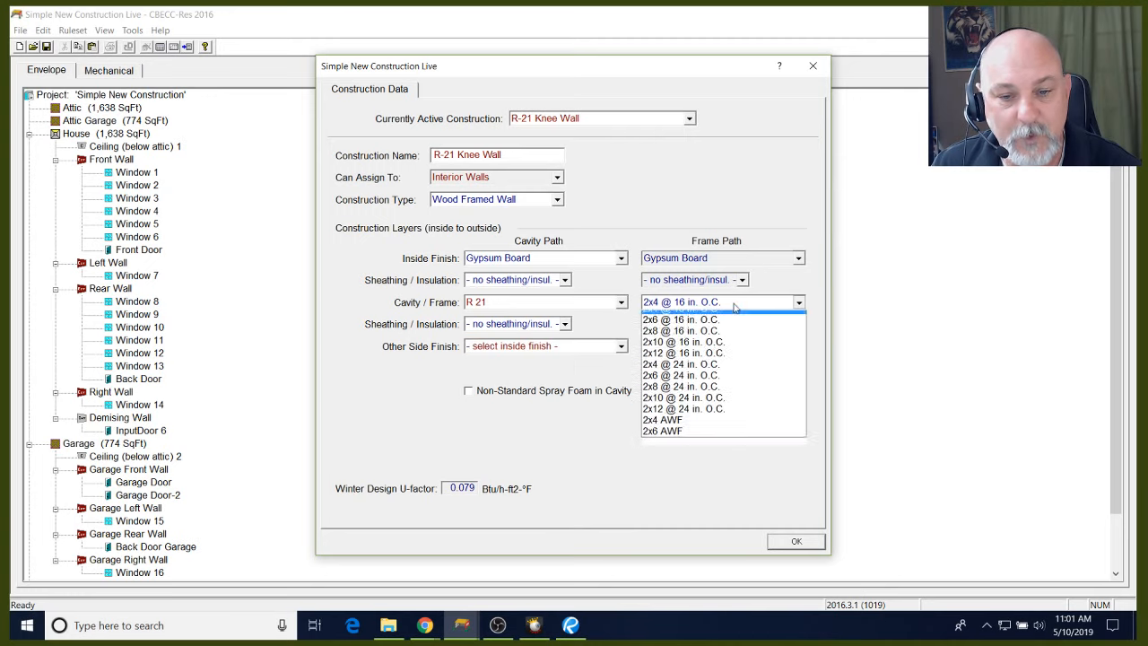
pyautogui.click(730, 330)
pyautogui.click(796, 541)
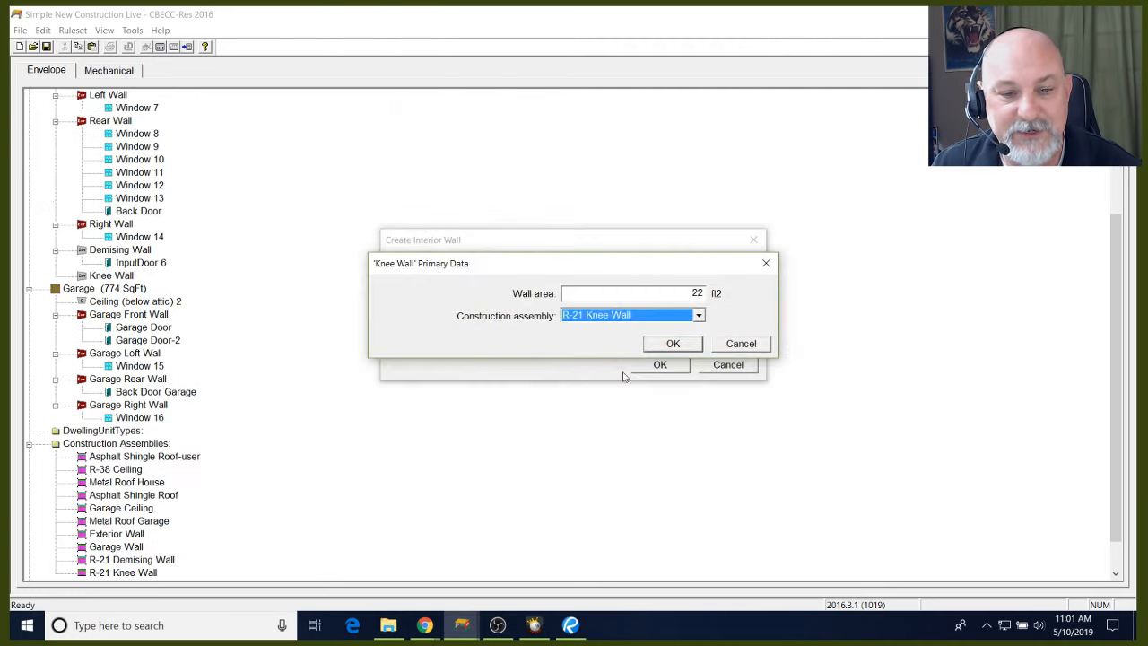
pyautogui.click(669, 349)
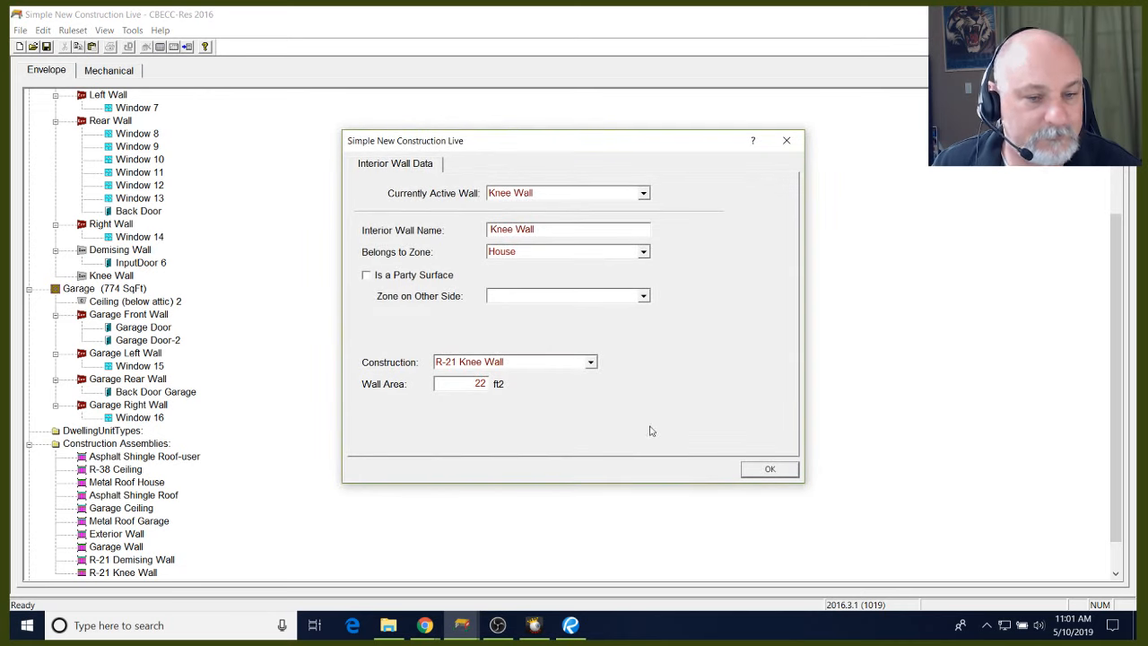
# Set the Knee Wall's zone on the other side to Attic and accept the interior wall data
pyautogui.click(595, 295)
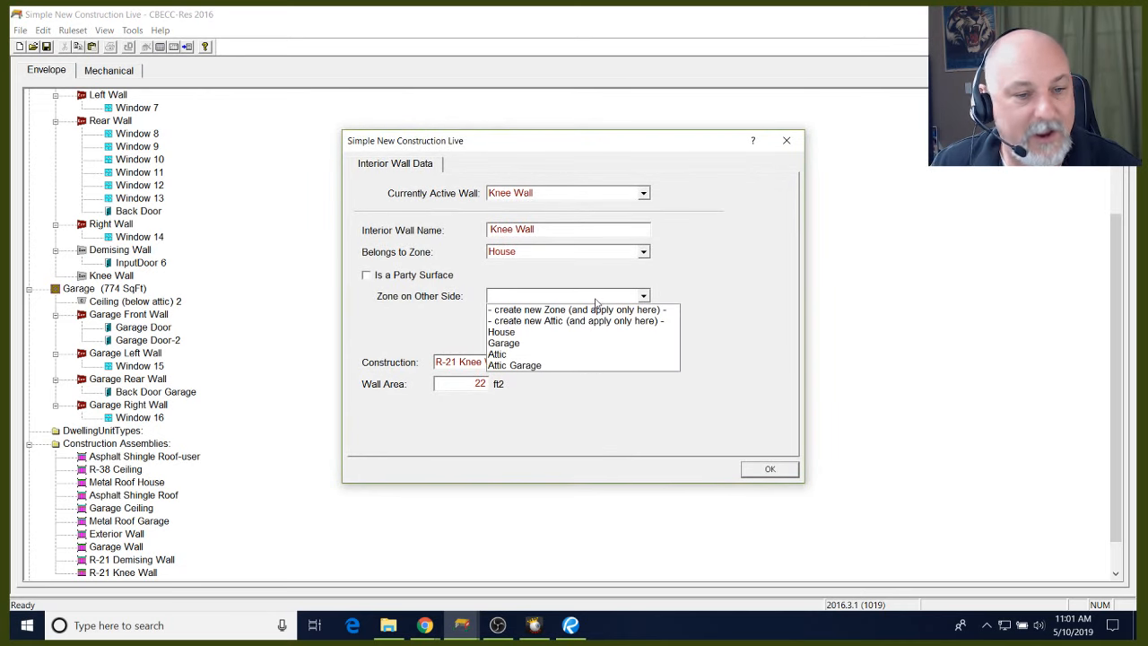
pyautogui.click(515, 356)
pyautogui.click(768, 469)
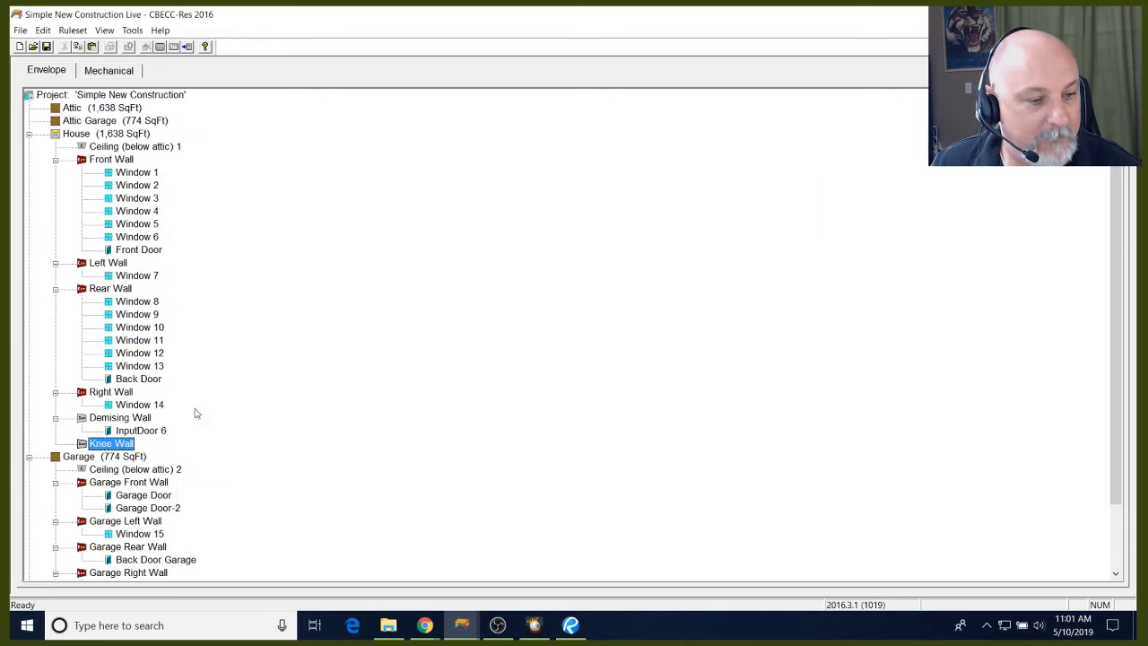
# Change the framing of the R-21 Demising Wall construction assembly to 2x6 @ 16 in. O.C. and accept it
pyautogui.scroll(-2, 144, 414)
pyautogui.scroll(-3, 32, 539)
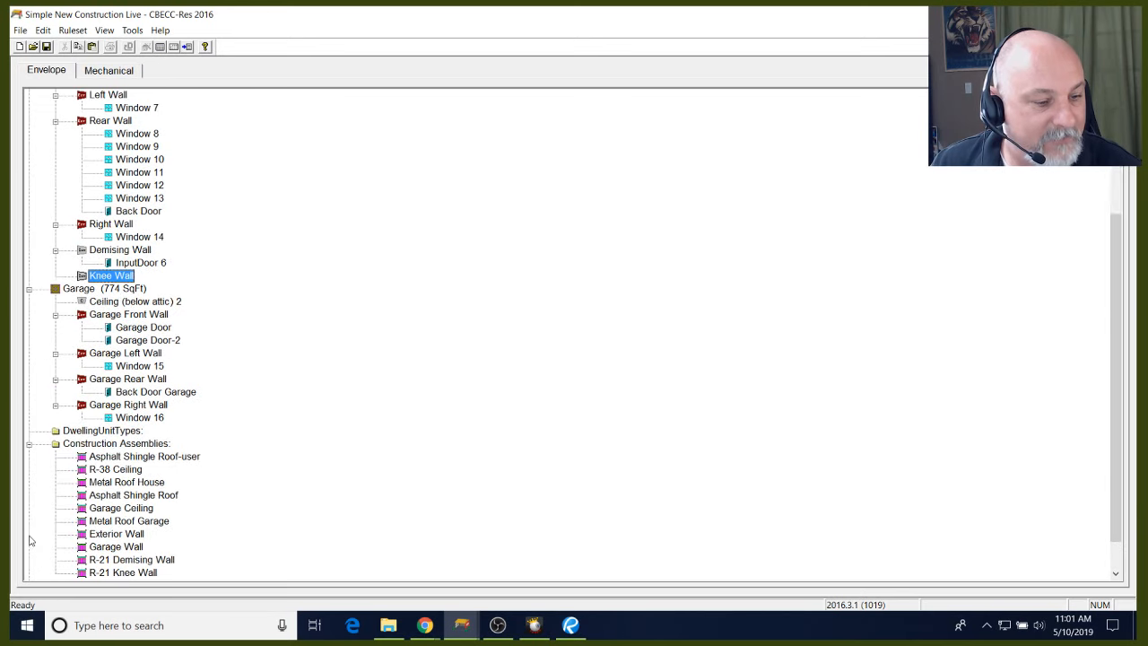
pyautogui.scroll(-1, 232, 517)
pyautogui.click(133, 521)
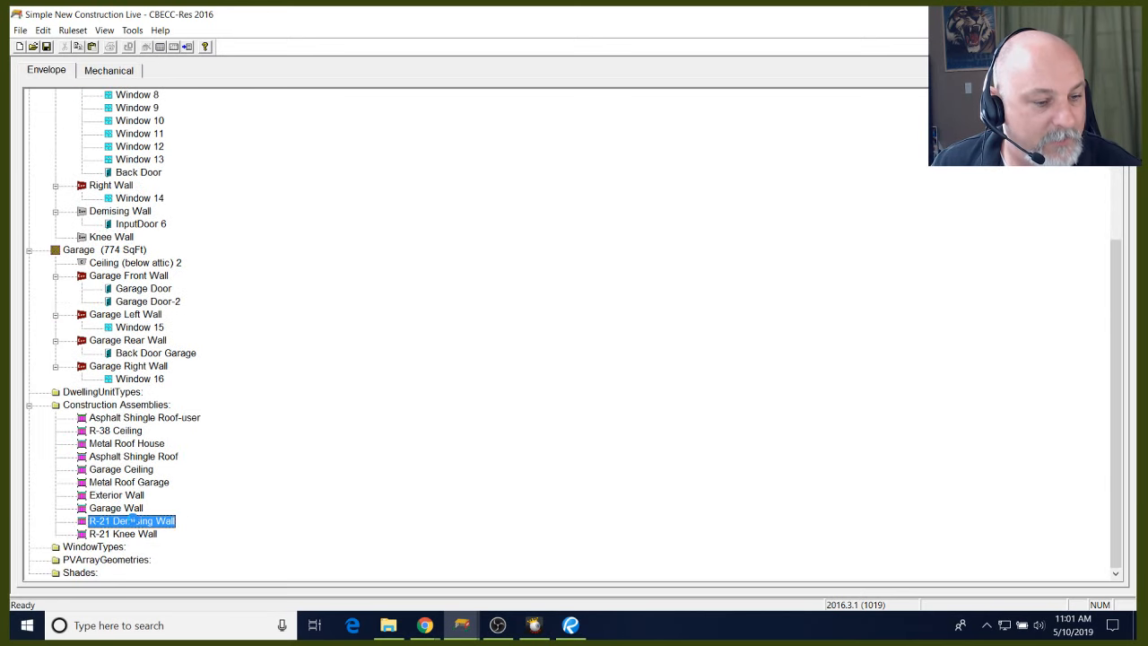
pyautogui.doubleClick(132, 521)
pyautogui.click(690, 305)
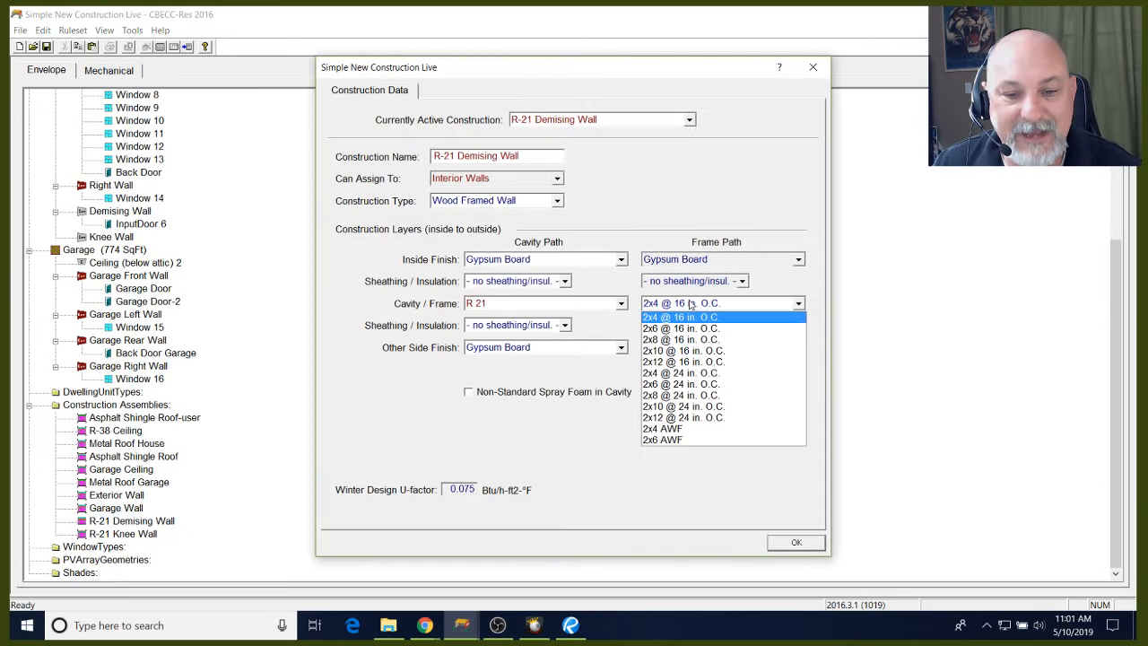
pyautogui.click(689, 318)
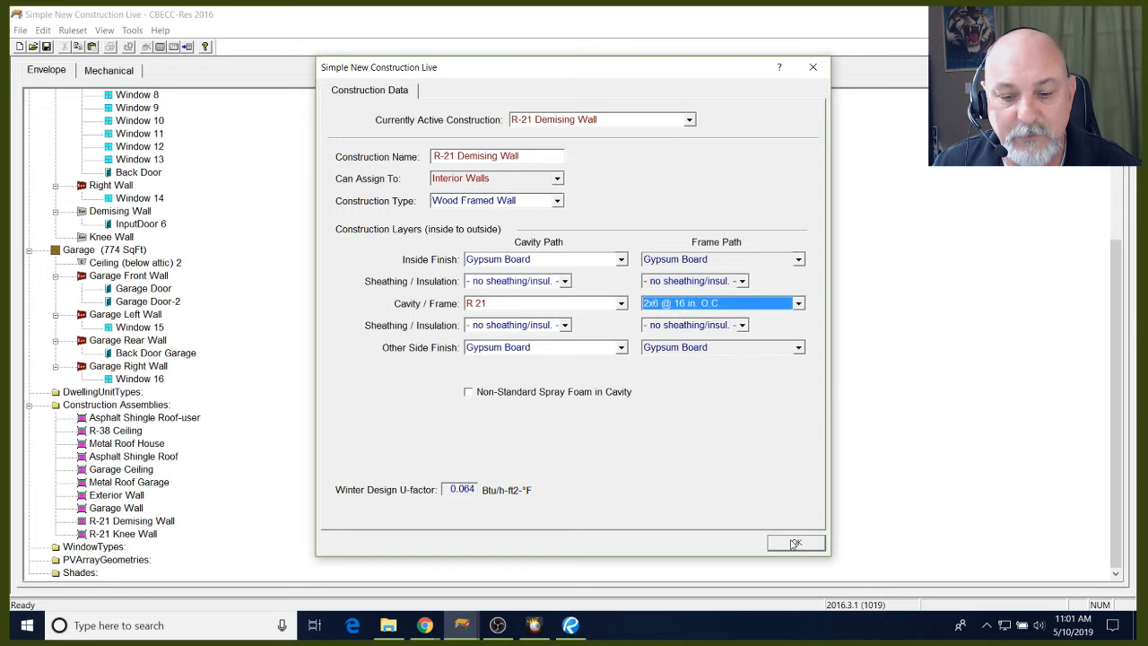
pyautogui.click(794, 542)
pyautogui.scroll(3, 288, 347)
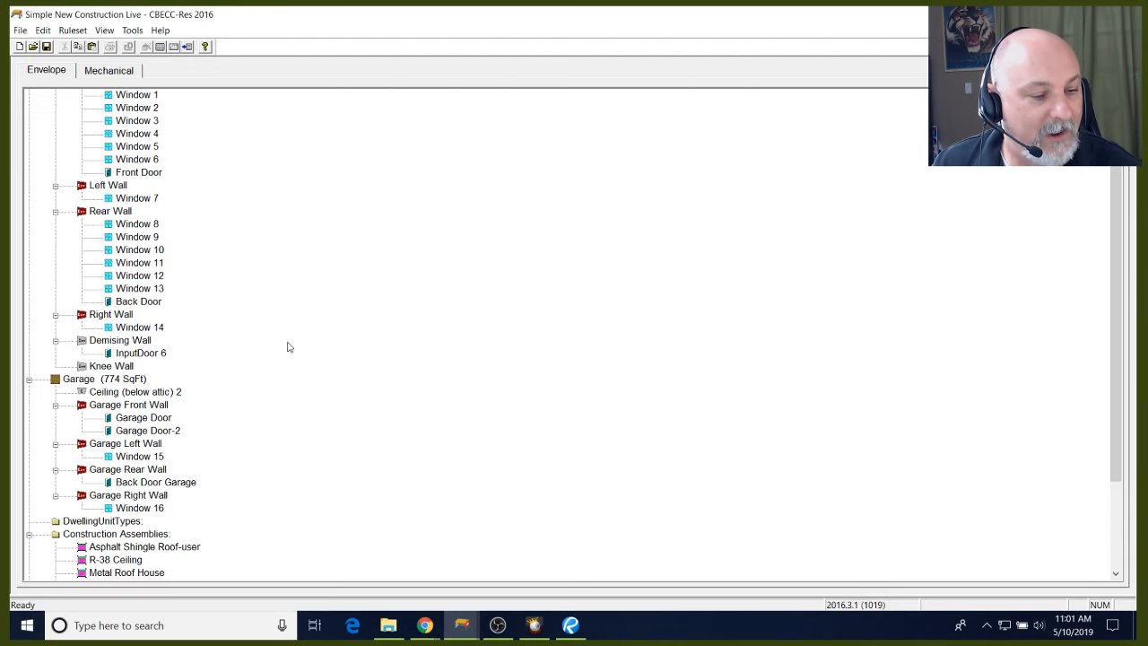
pyautogui.scroll(2, 288, 347)
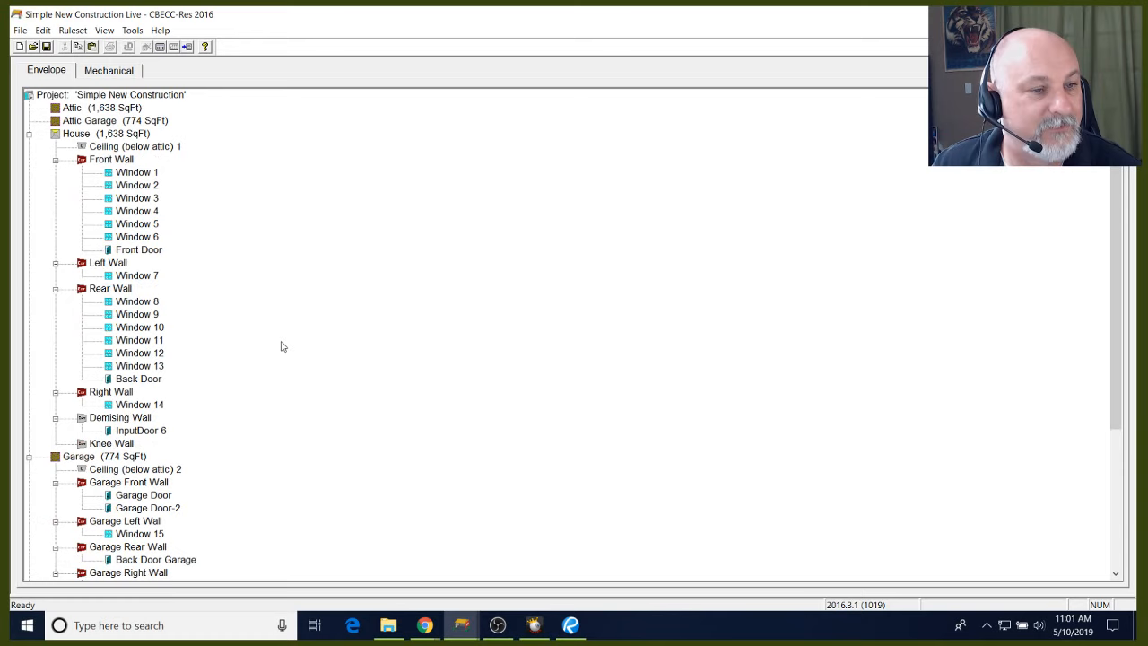
# Create a slab-on-grade floor for the House zone with floor elevation 0.67 ft and slab perimeter 186 ft, and accept its data
pyautogui.click(114, 135)
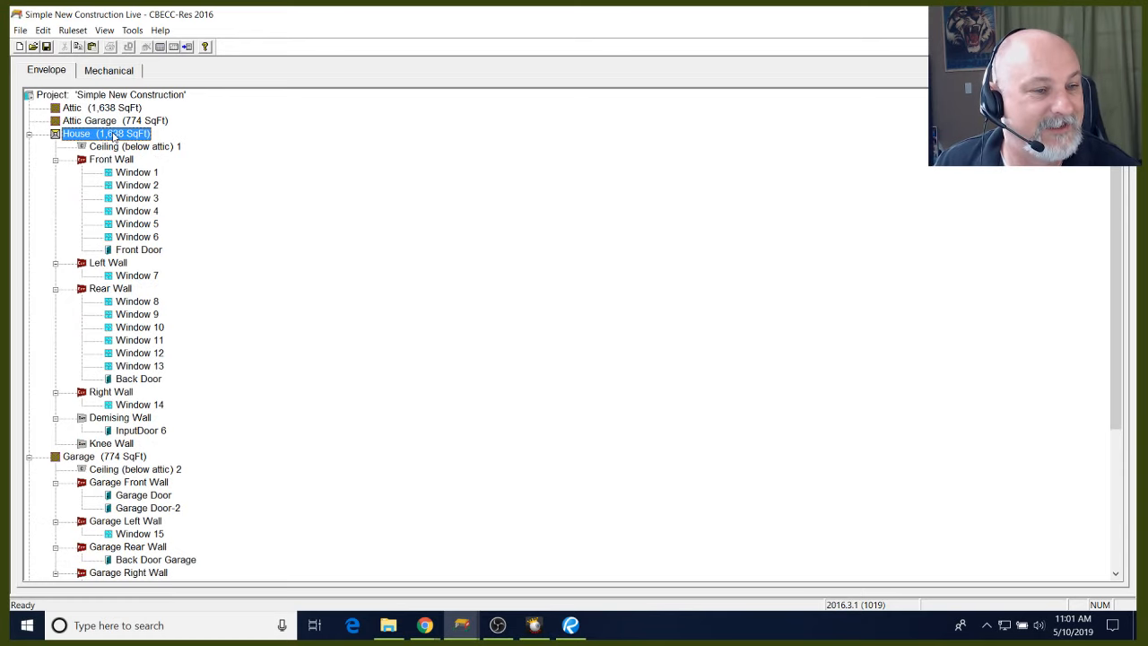
pyautogui.rightClick(114, 137)
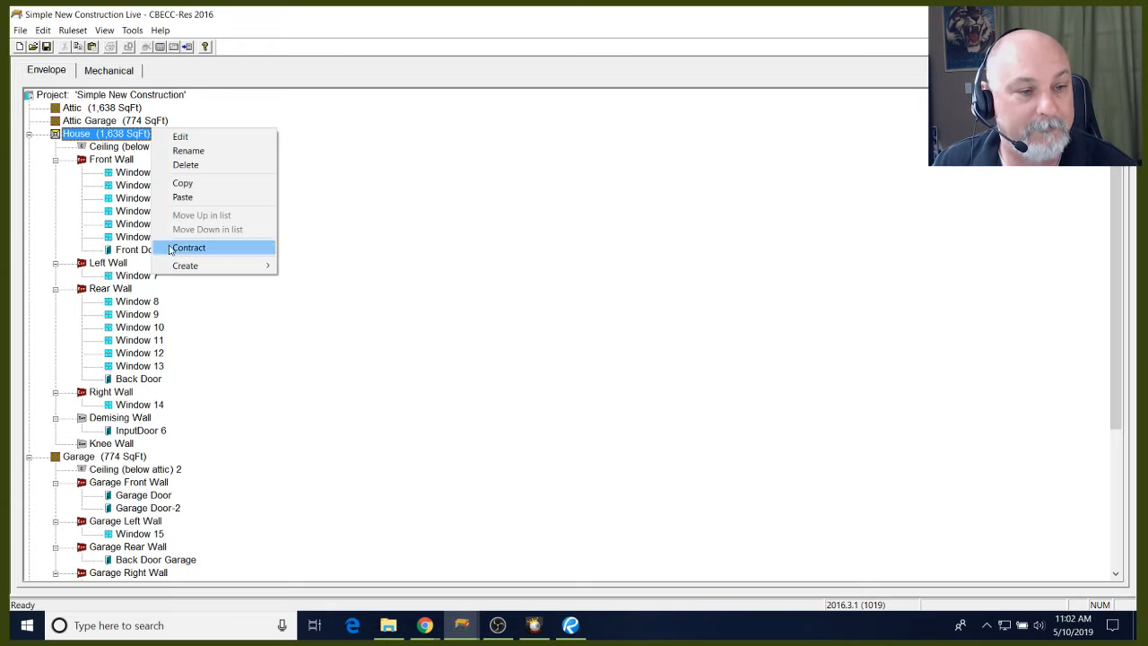
pyautogui.moveTo(199, 268)
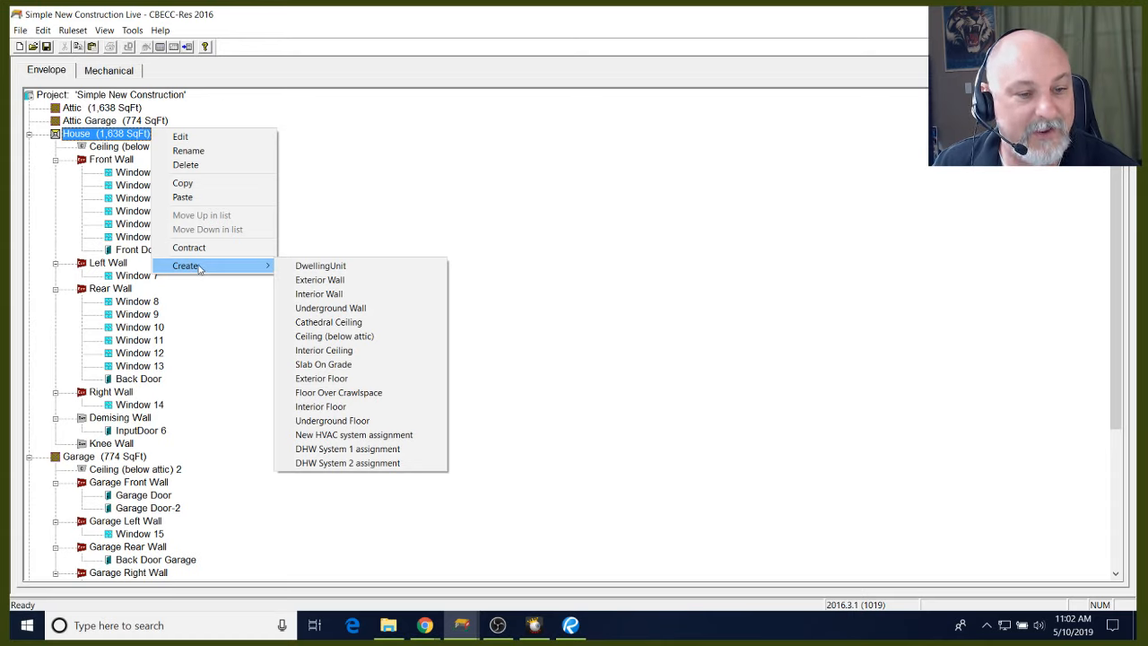
pyautogui.click(381, 364)
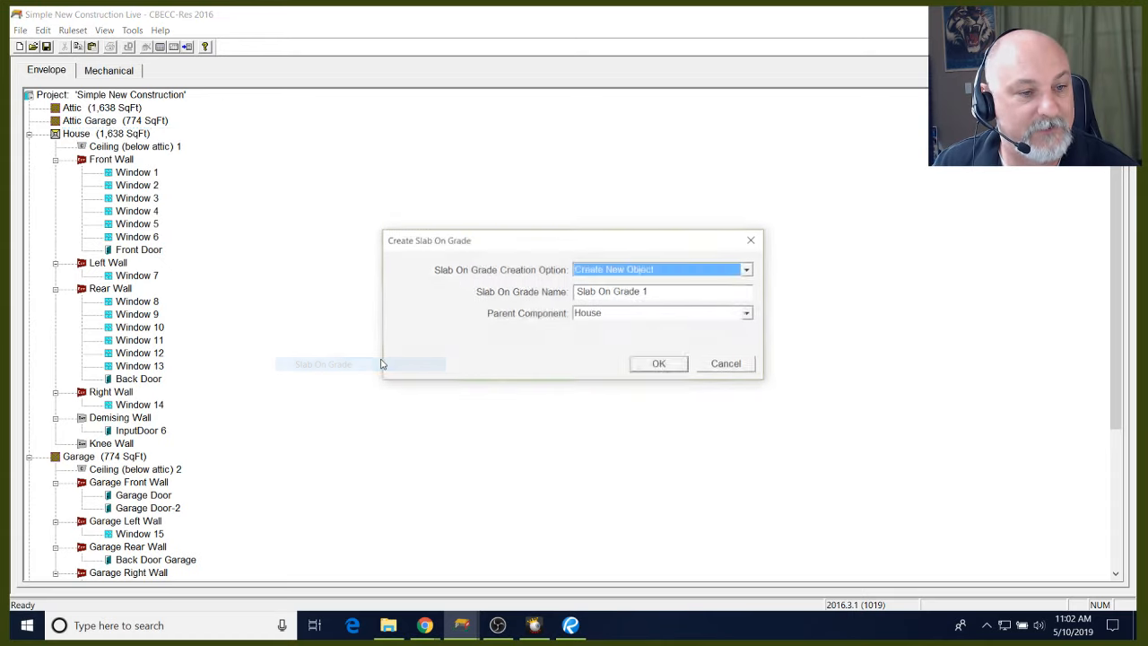
pyautogui.click(660, 366)
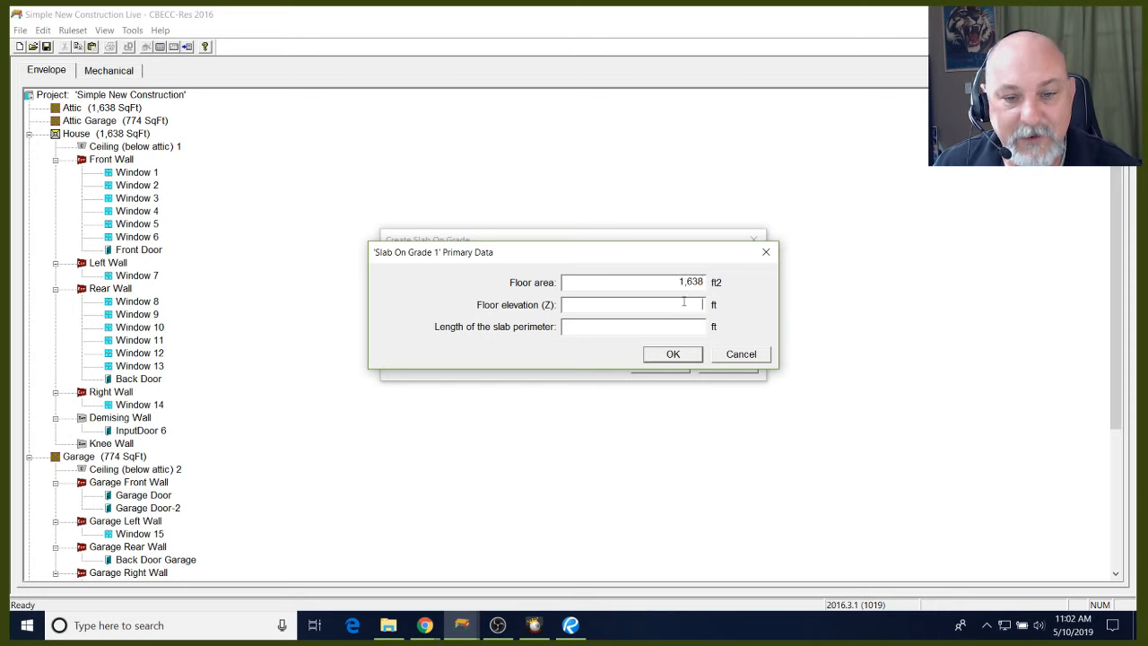
pyautogui.write('.67')
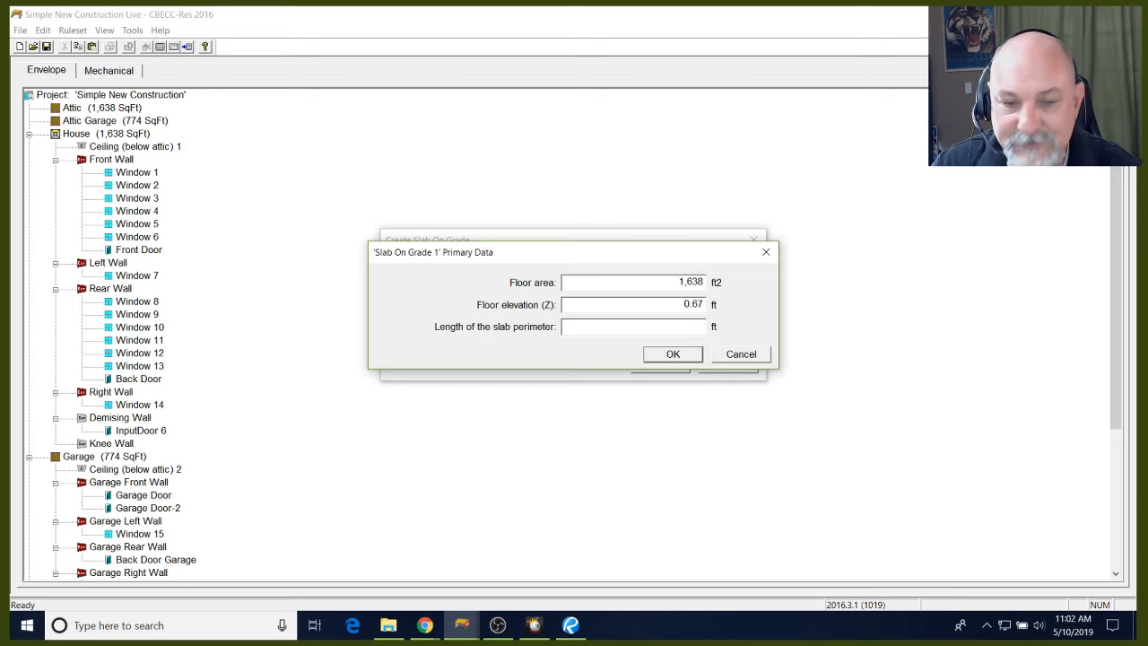
pyautogui.click(671, 326)
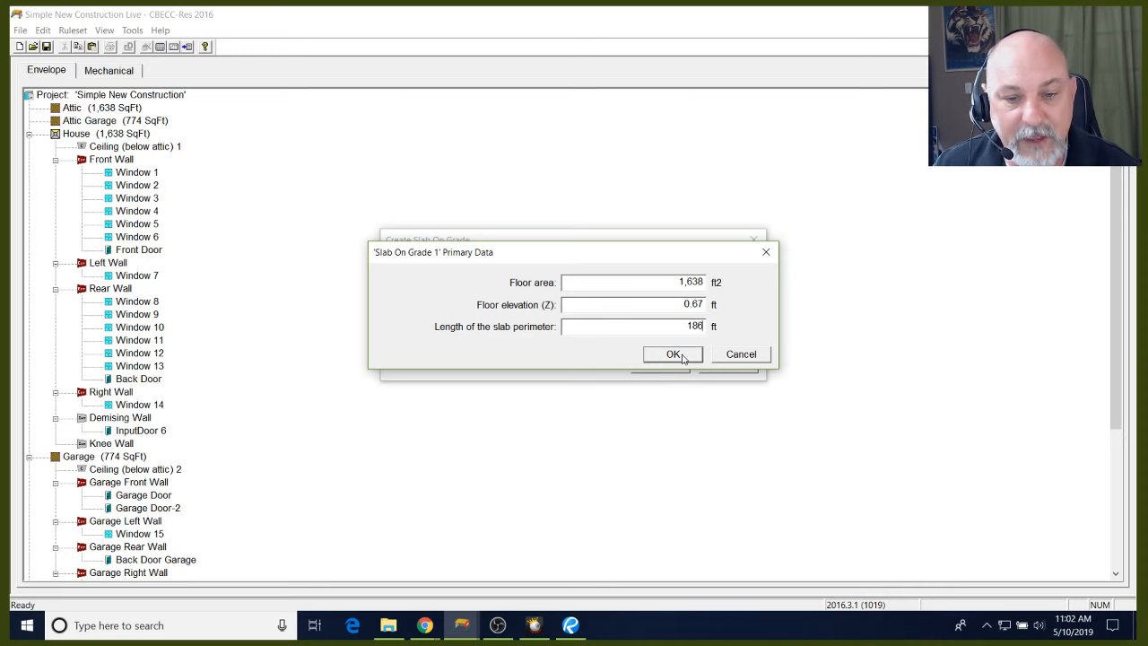
pyautogui.click(673, 354)
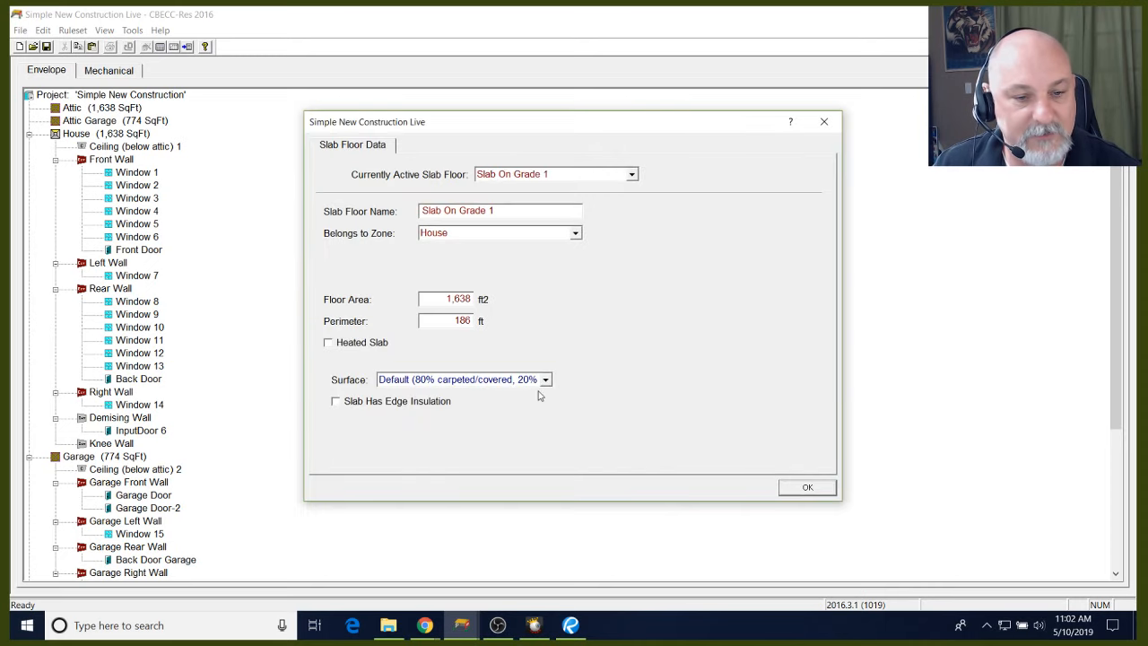
pyautogui.click(807, 488)
# Create a slab-on-grade floor for the Garage zone with area 774 ft2, elevation 0.67 ft and perimeter 89 ft, and accept its data
pyautogui.scroll(-3, 112, 399)
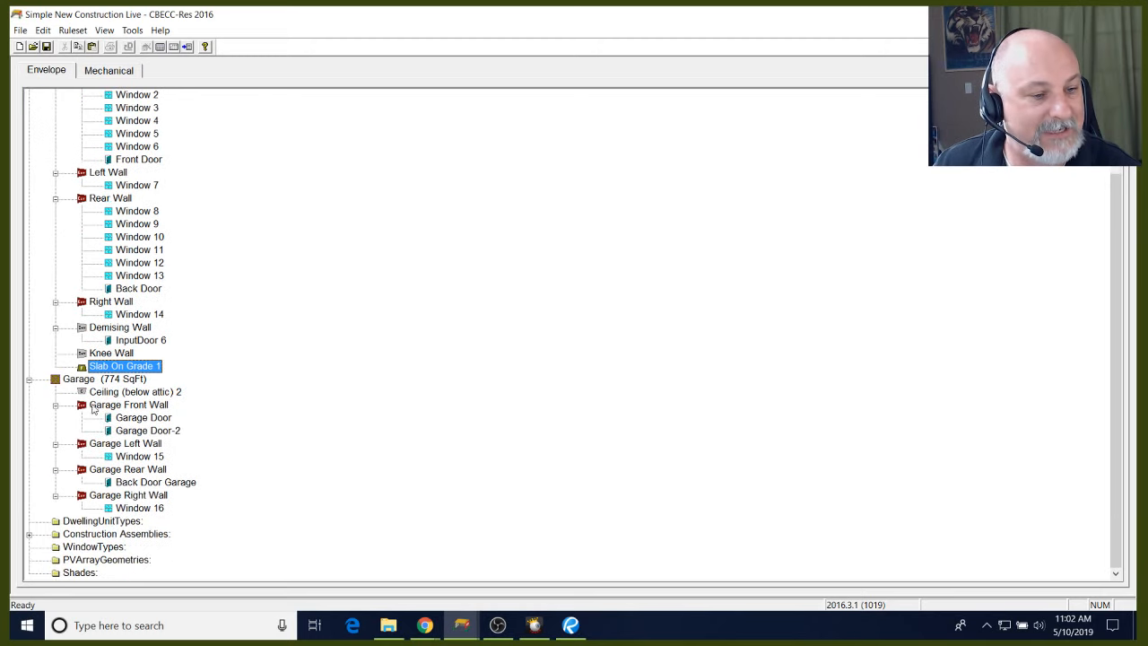
pyautogui.click(114, 381)
pyautogui.rightClick(114, 380)
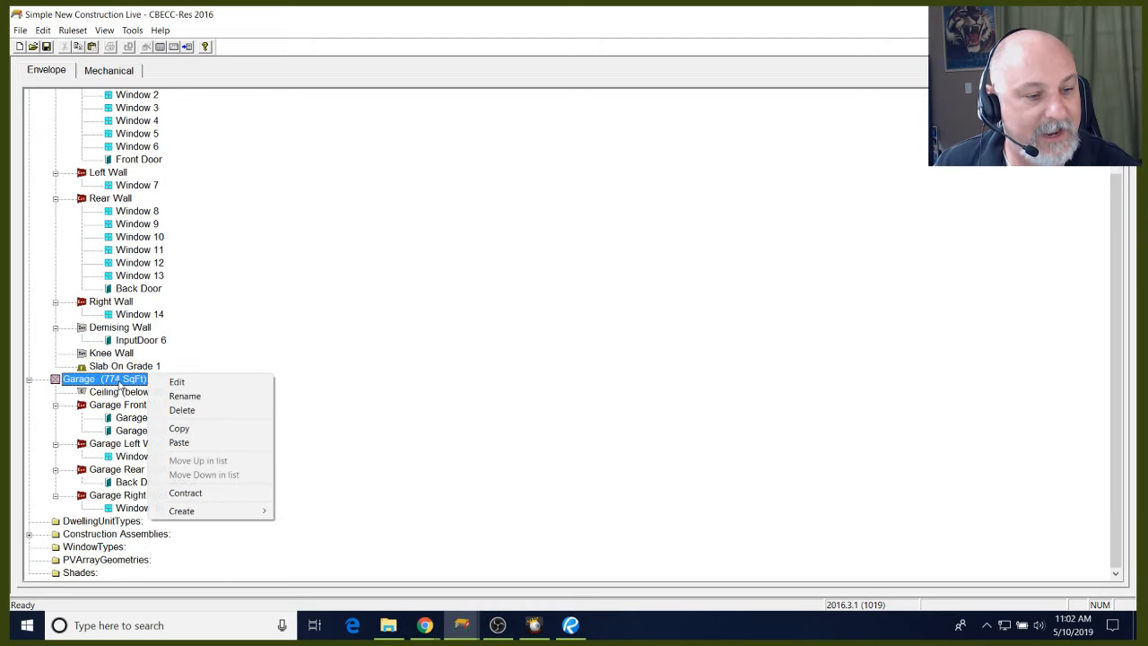
pyautogui.moveTo(262, 517)
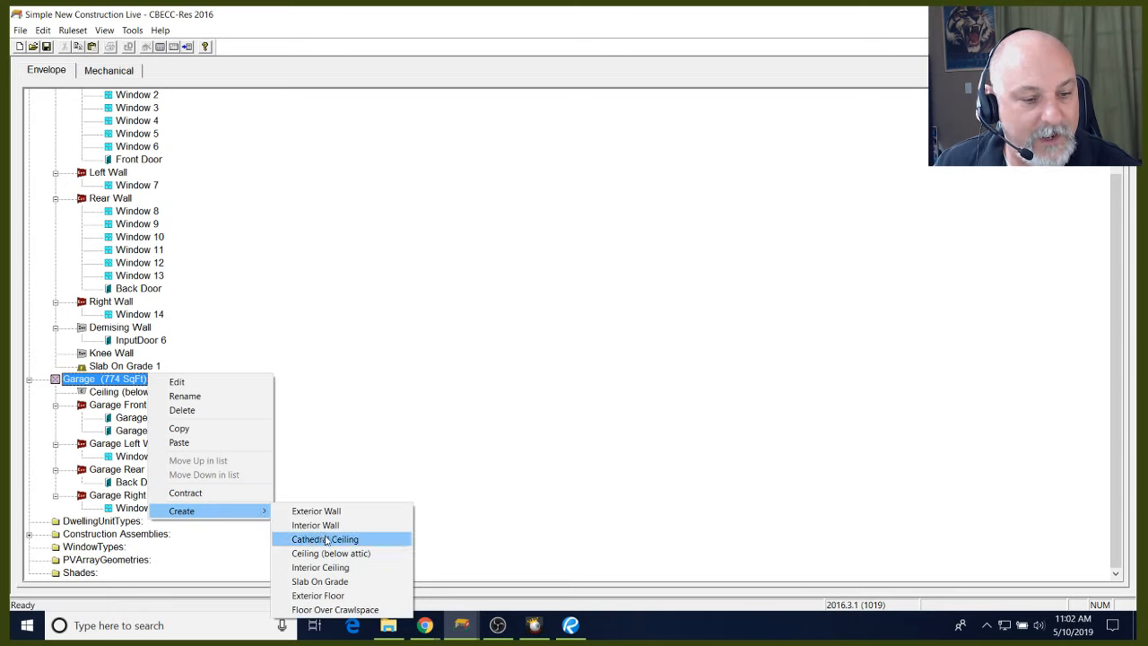
pyautogui.click(339, 581)
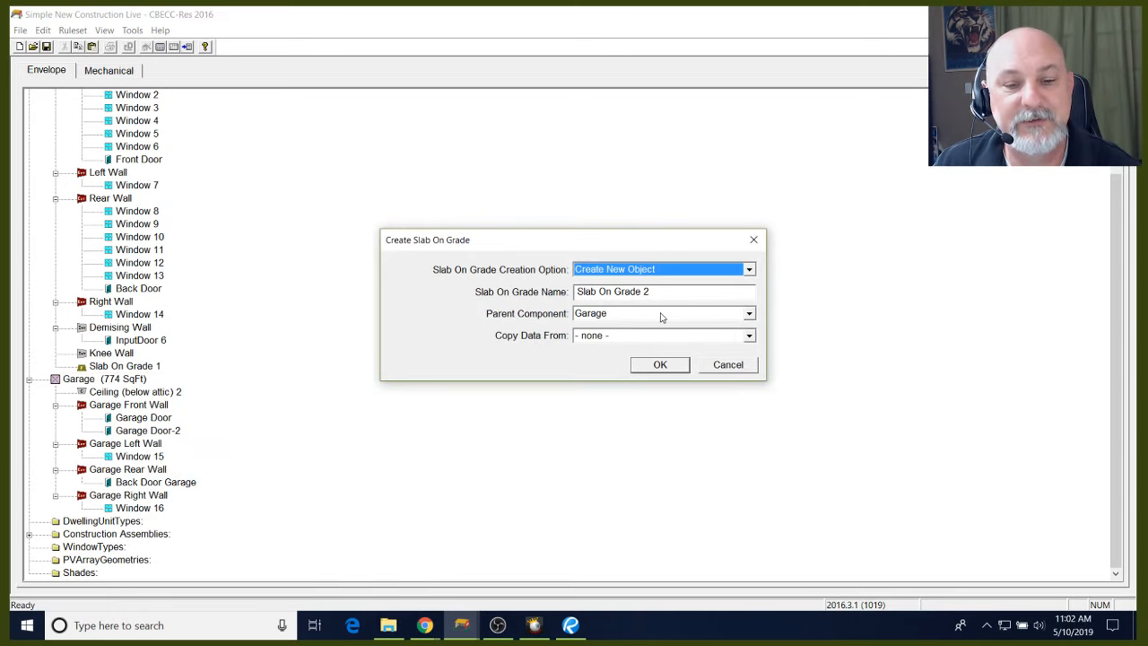
pyautogui.click(664, 363)
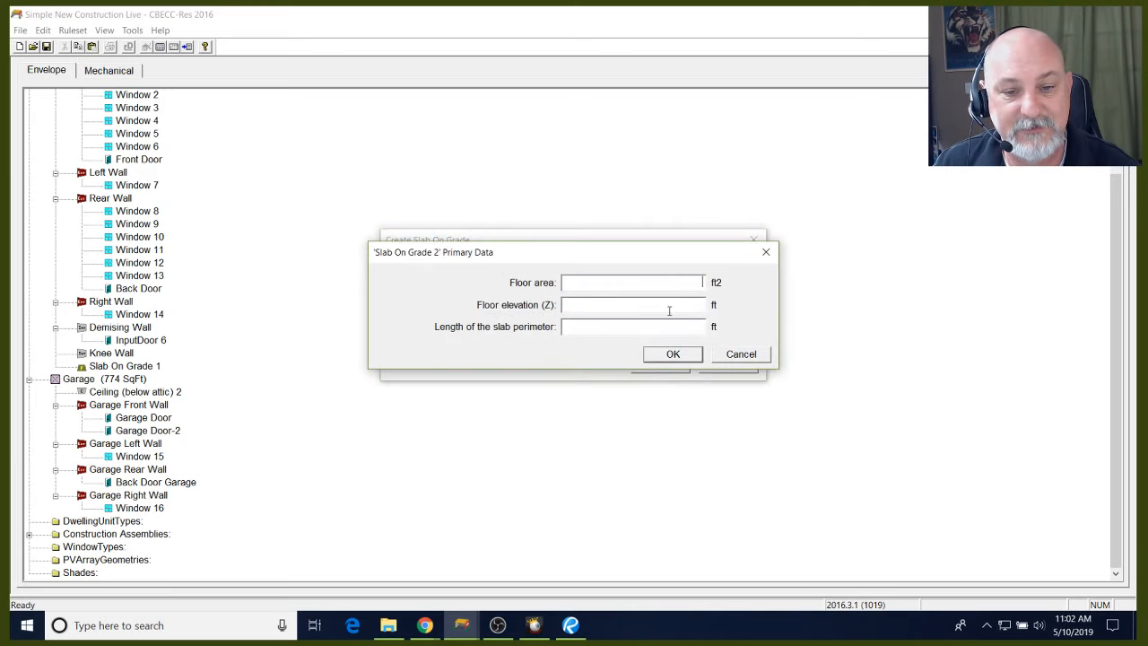
pyautogui.write('7')
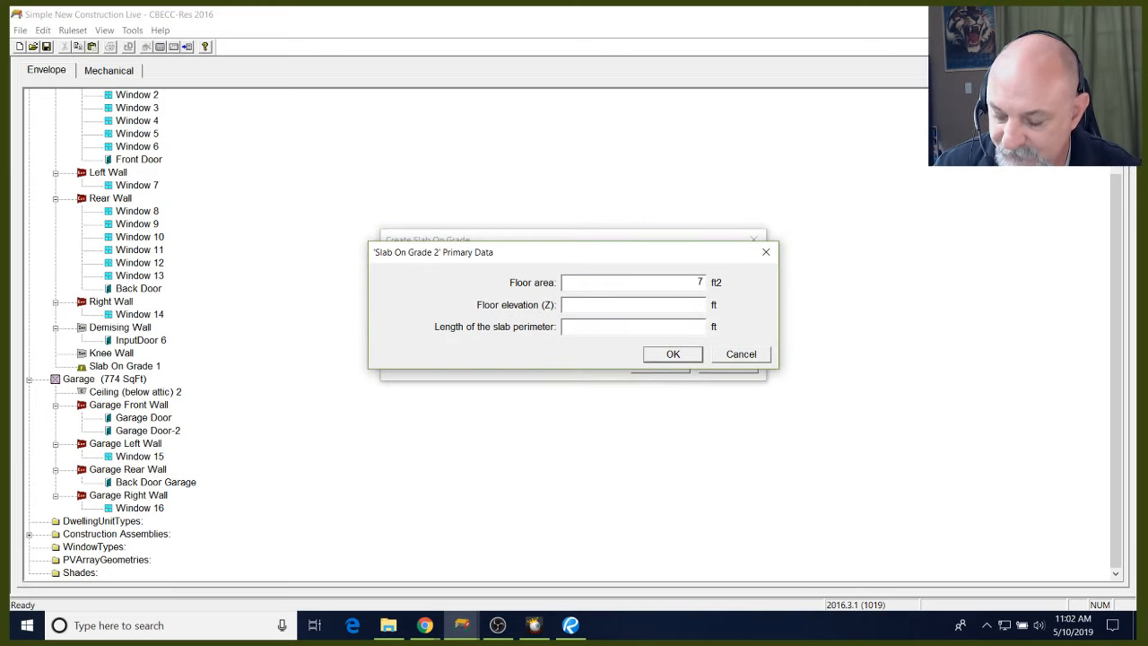
pyautogui.write('74')
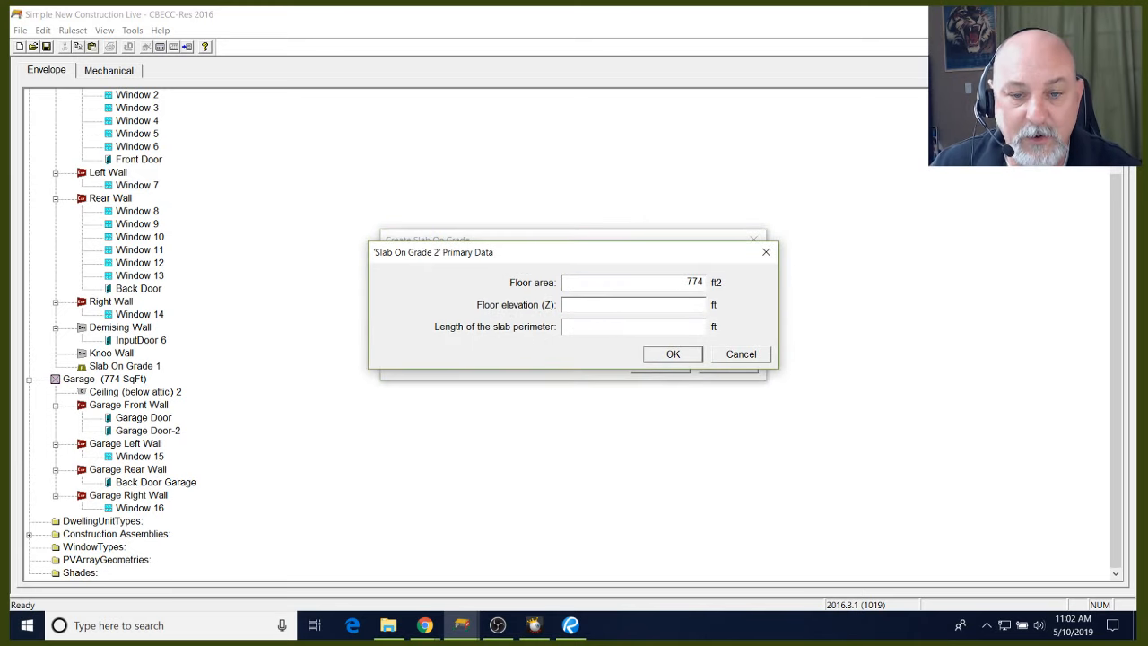
pyautogui.click(692, 304)
pyautogui.write('0.67')
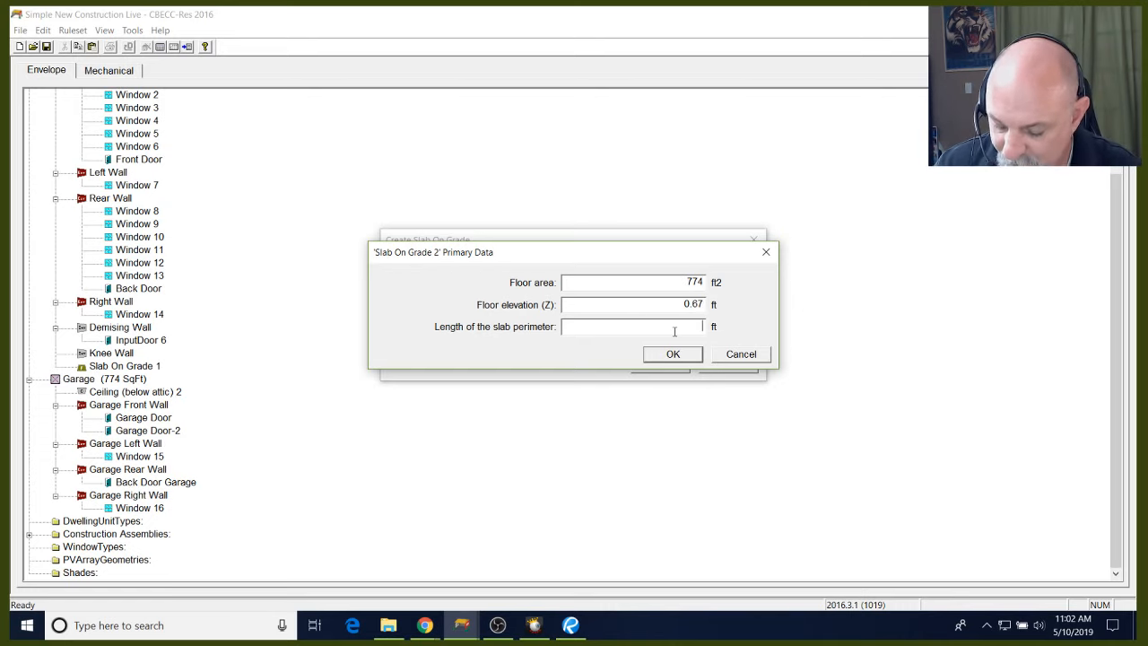
pyautogui.click(667, 355)
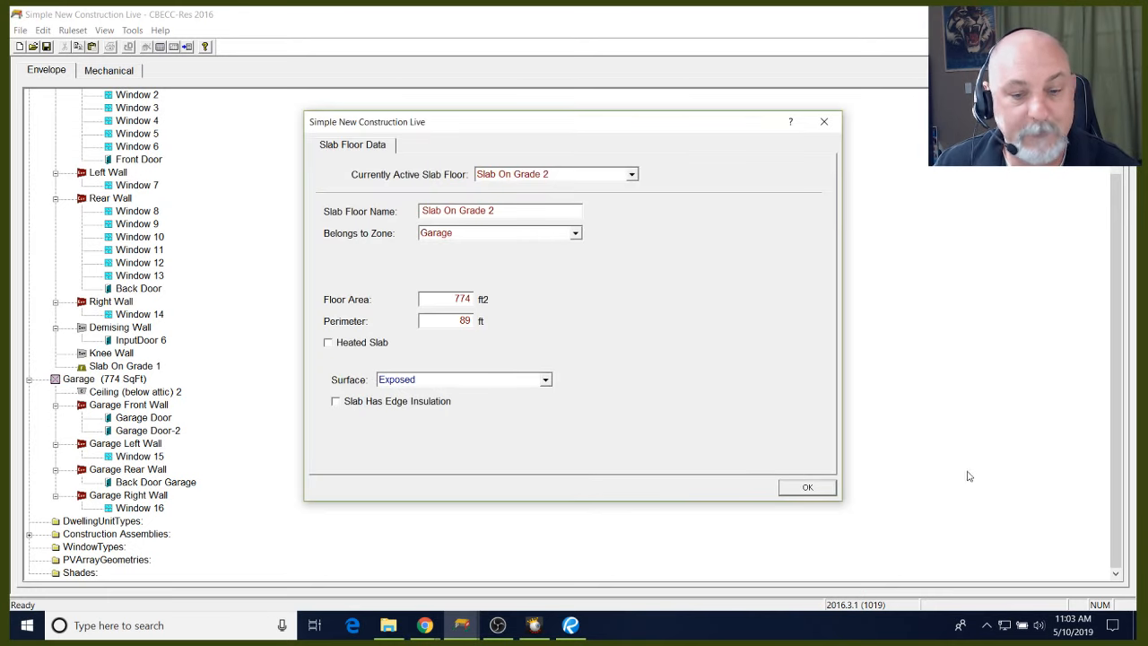
pyautogui.click(797, 487)
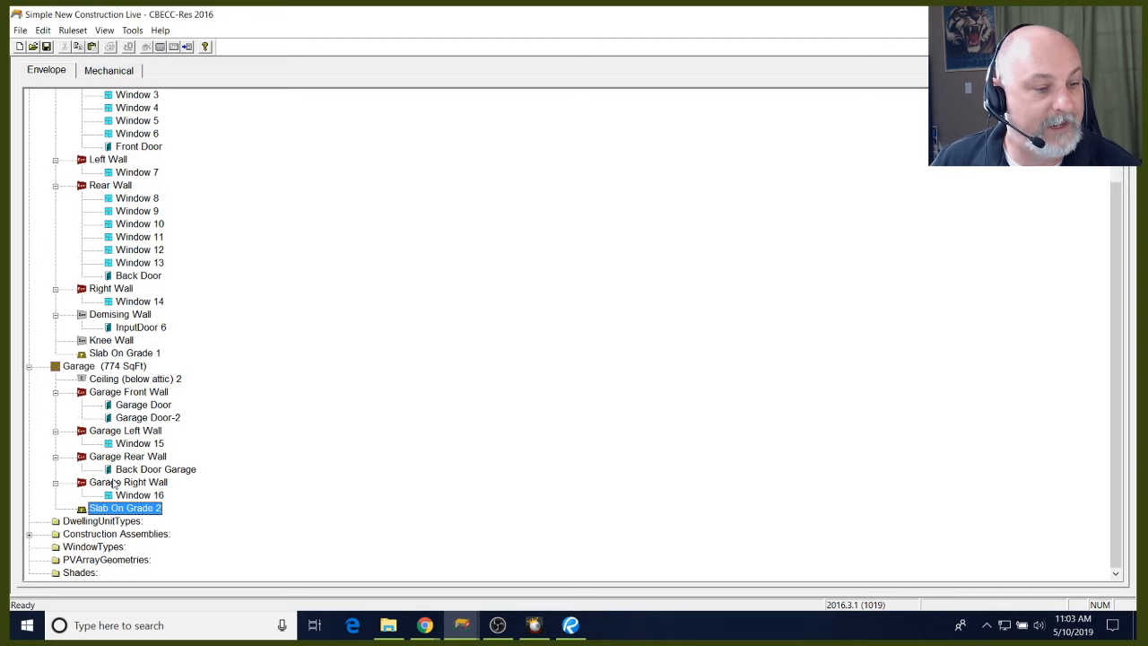
pyautogui.scroll(3, 197, 415)
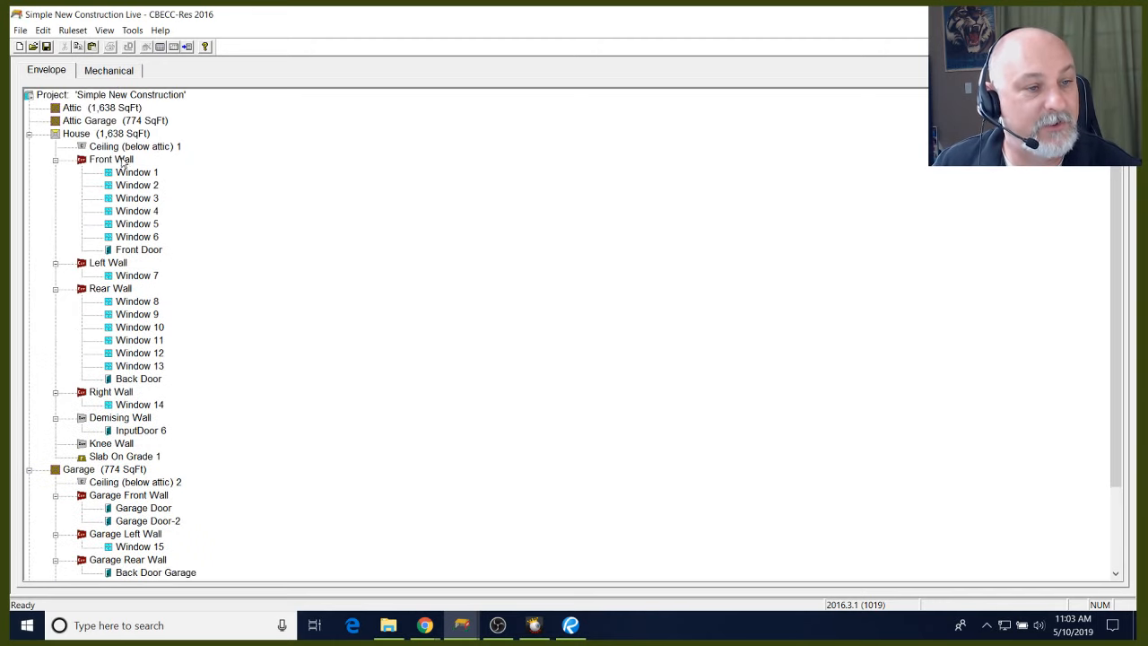
pyautogui.click(109, 72)
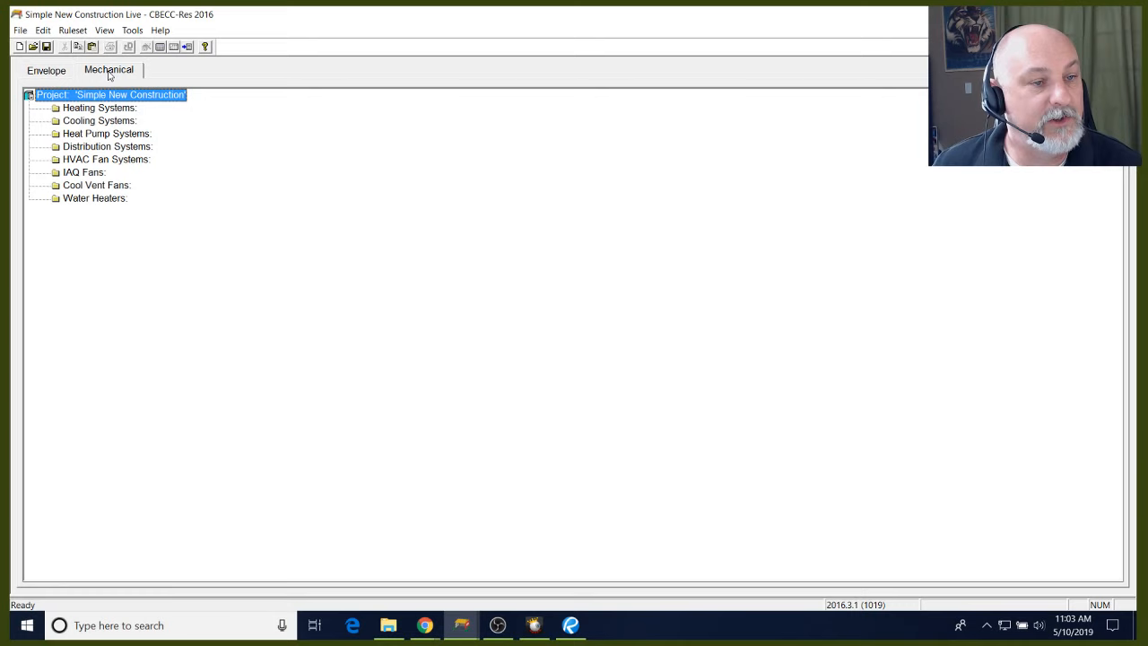
pyautogui.click(47, 75)
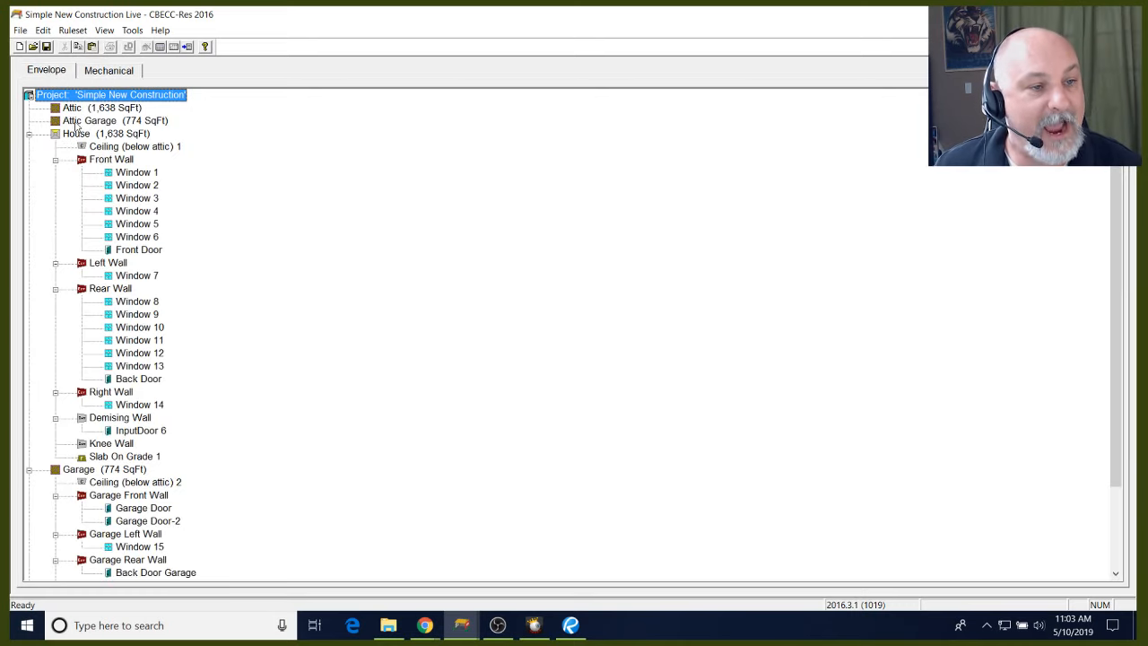
# Create a new HVAC system for the House zone with the type Other Heating and Cooling System
pyautogui.doubleClick(106, 133)
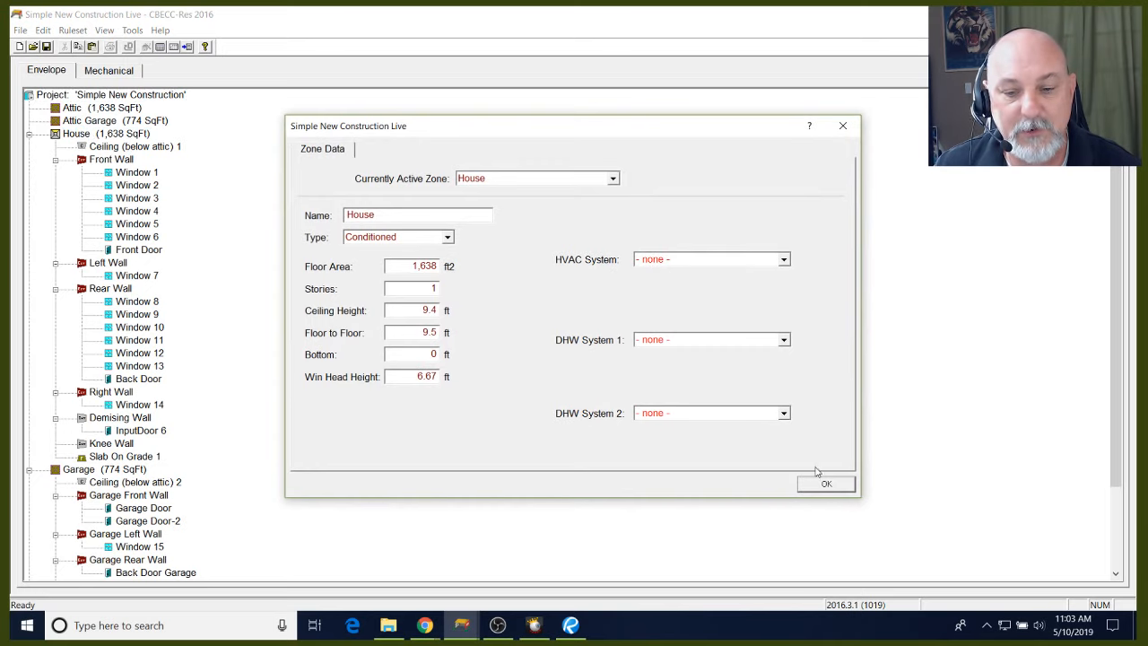
pyautogui.click(699, 261)
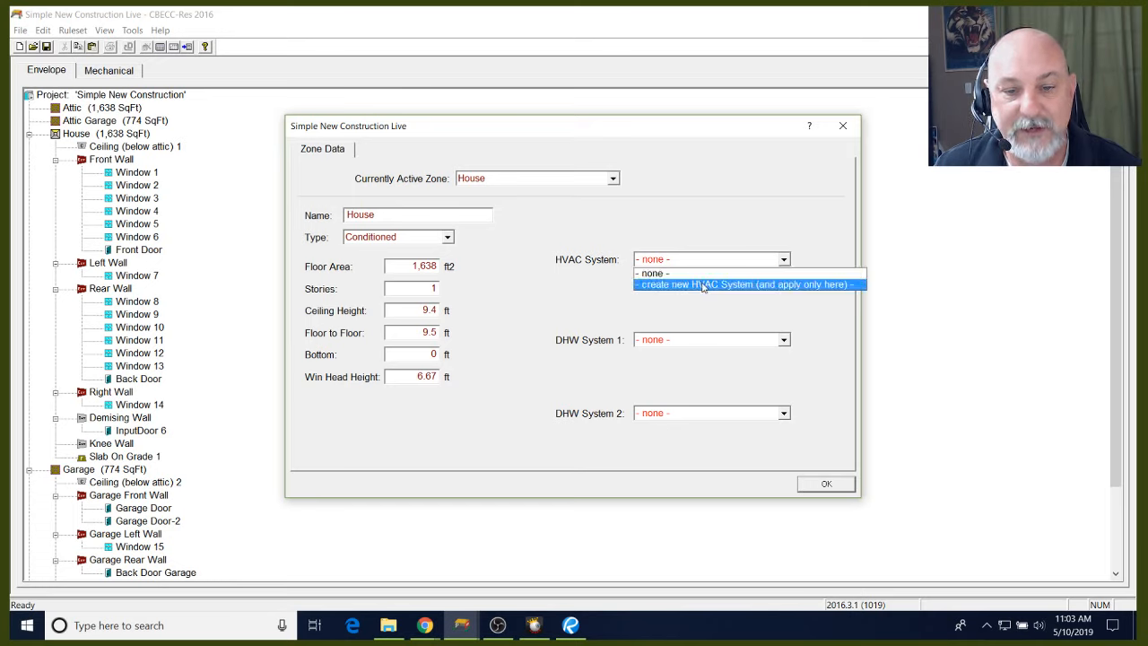
pyautogui.click(700, 282)
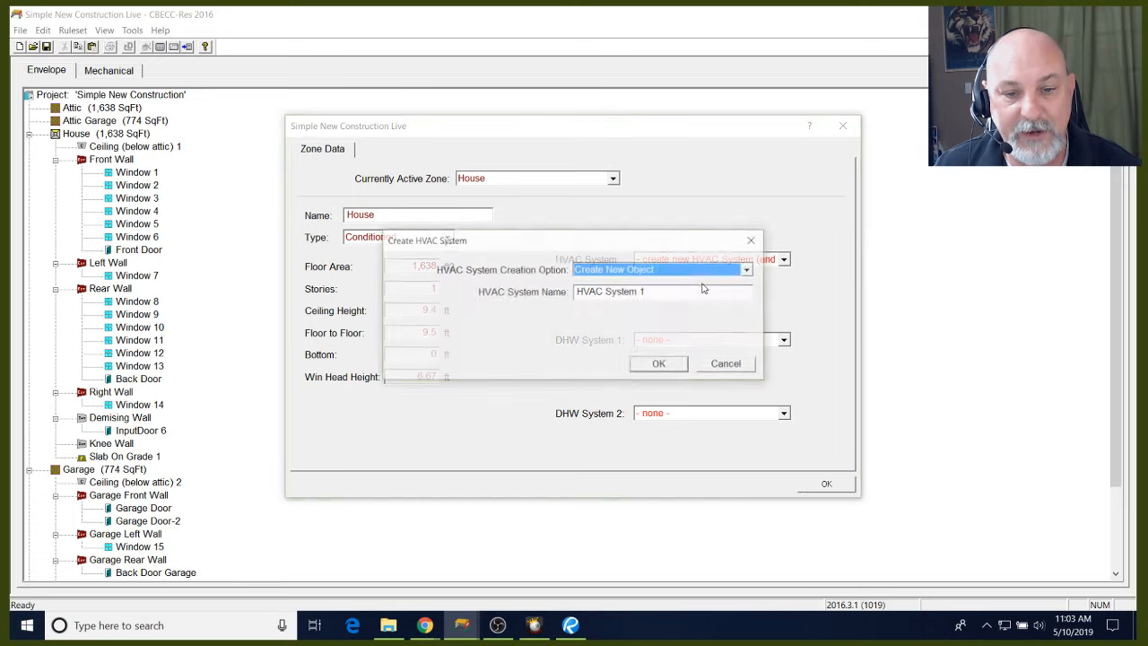
pyautogui.click(668, 371)
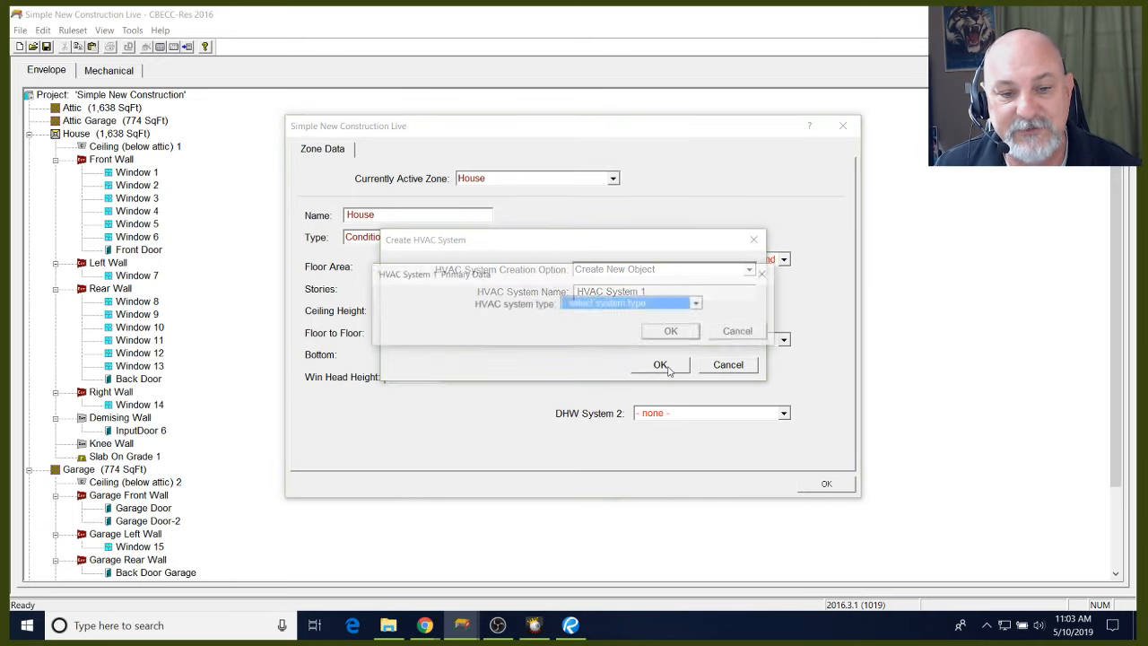
pyautogui.click(669, 306)
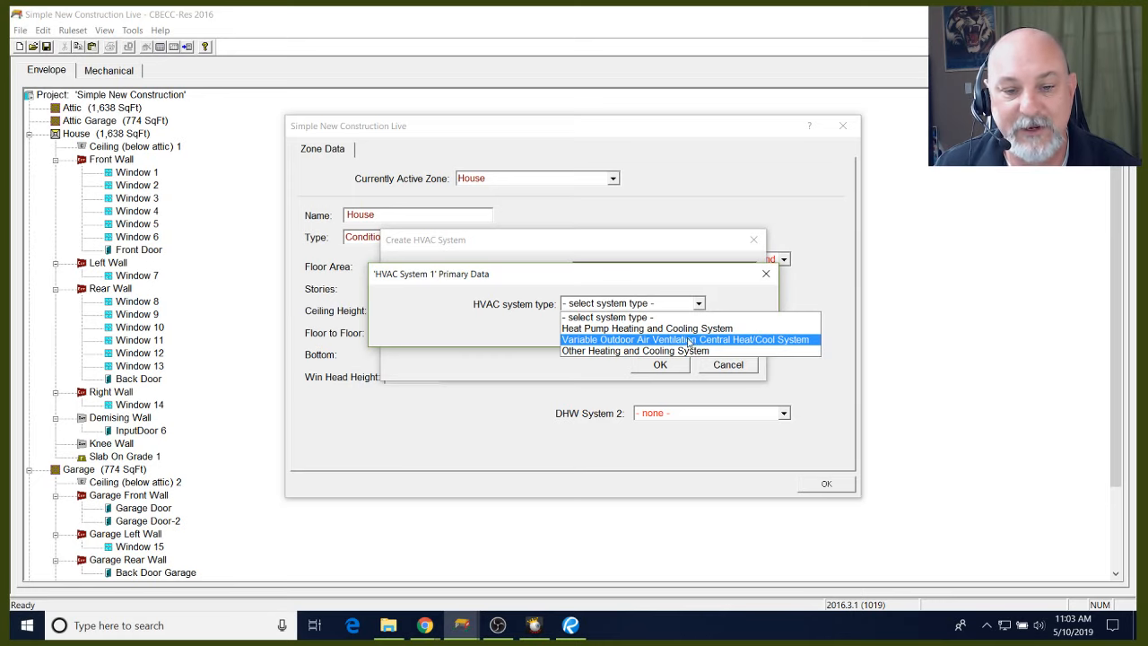
pyautogui.click(650, 350)
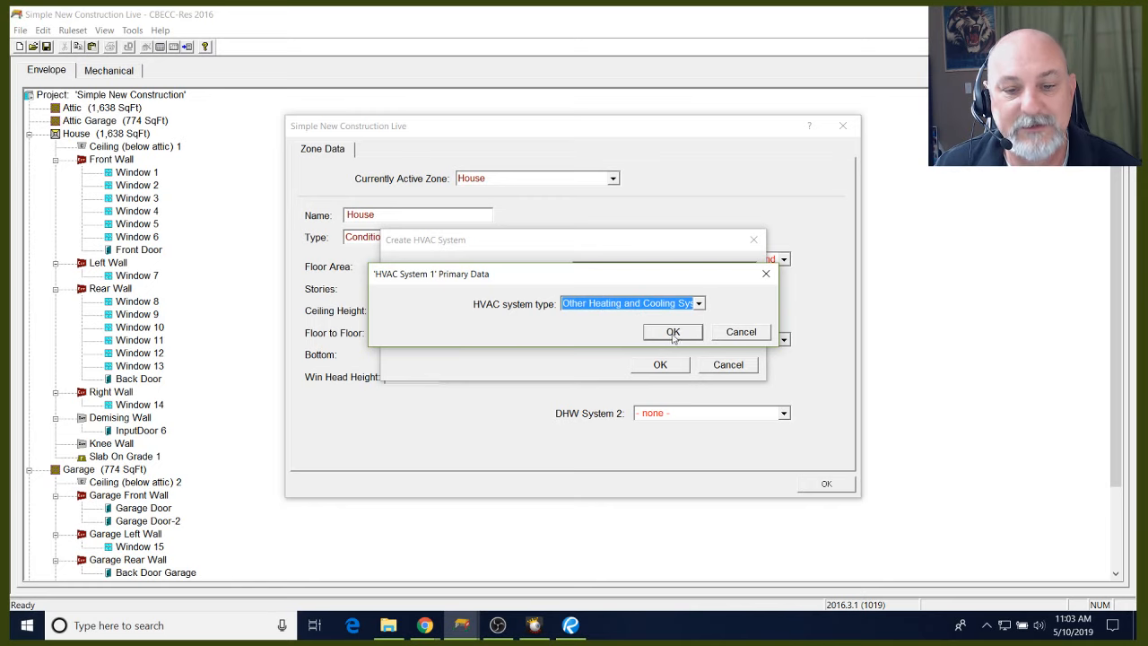
pyautogui.click(672, 332)
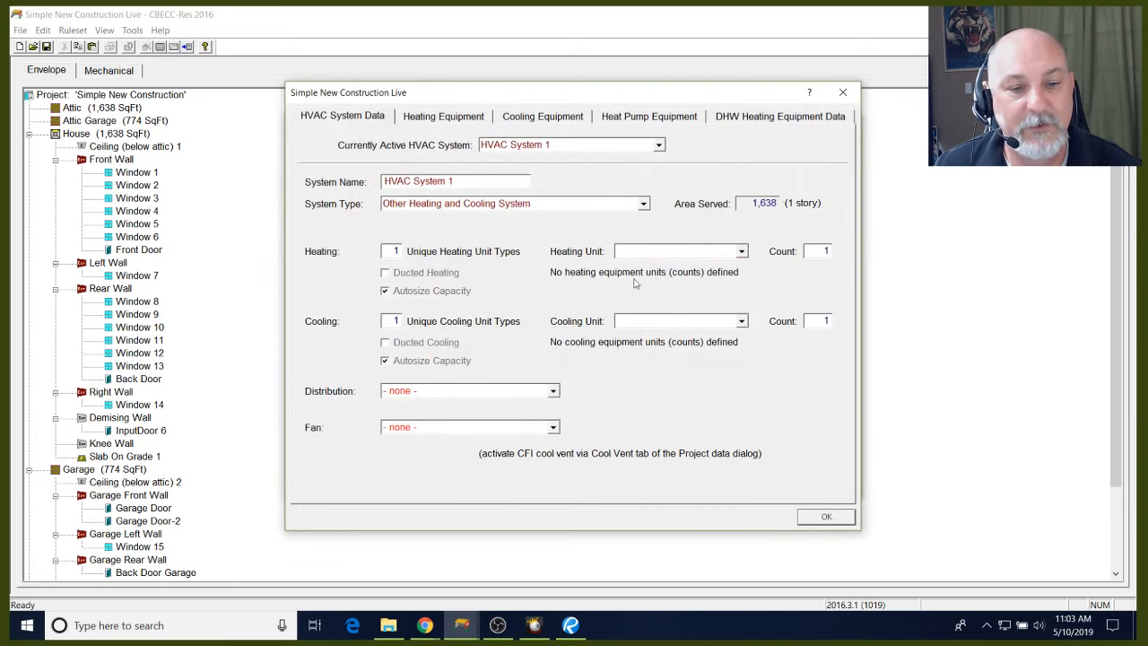
# Create a fuel-fired central furnace as the HVAC system's heating unit, set its AFUE to 92%, and accept it
pyautogui.click(659, 252)
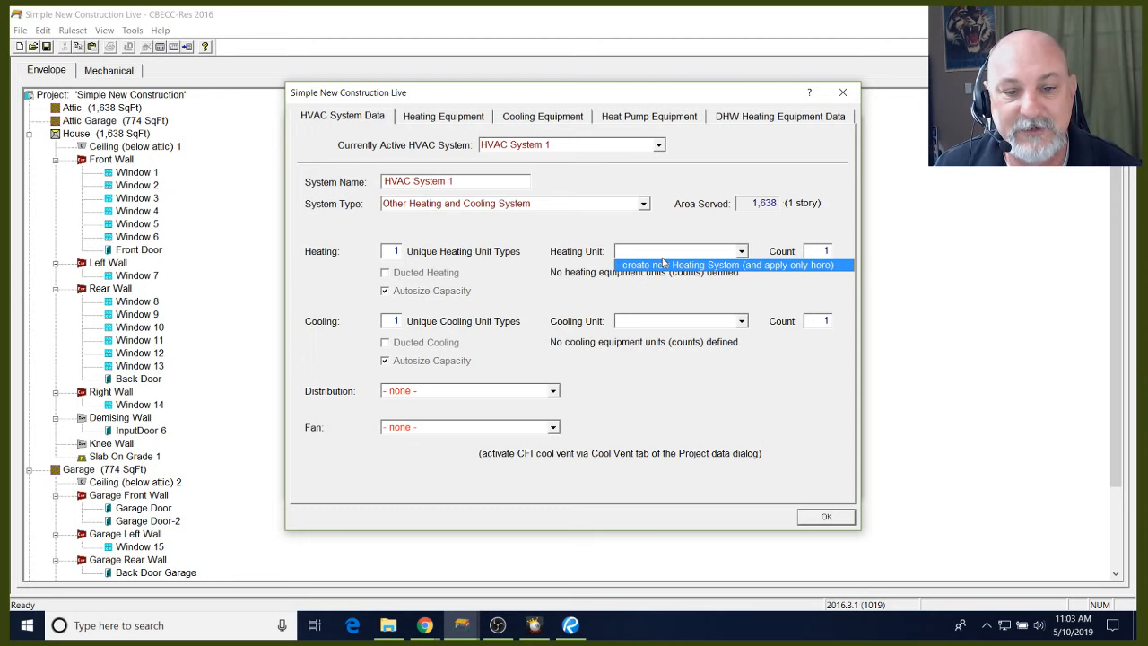
pyautogui.click(662, 266)
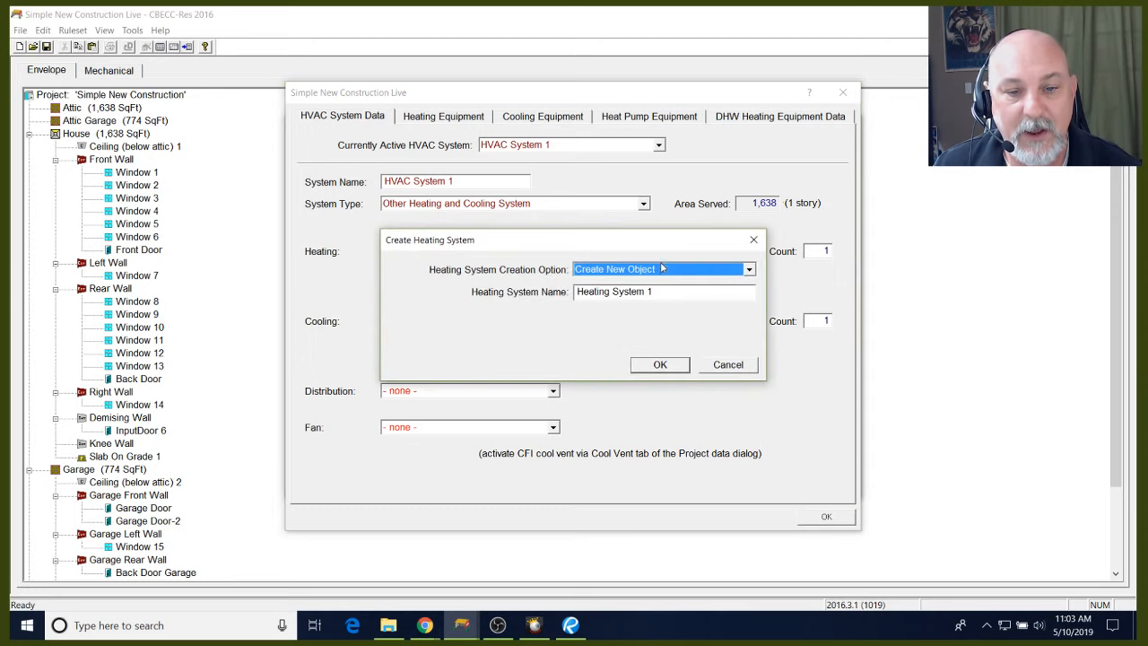
pyautogui.click(660, 364)
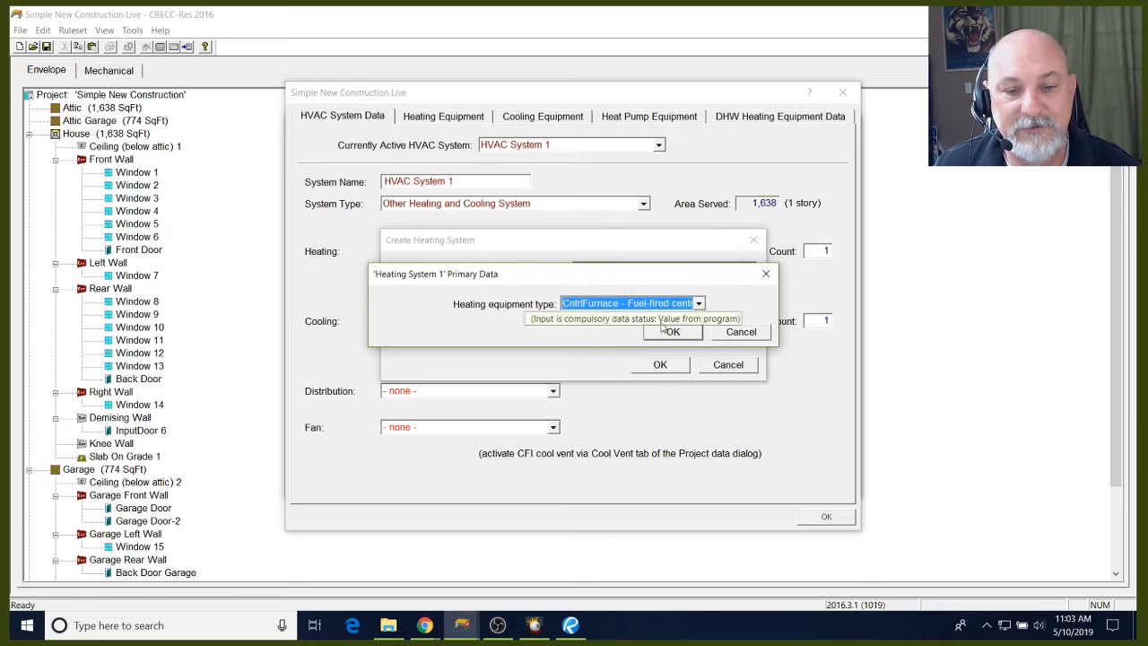
pyautogui.click(669, 332)
pyautogui.moveTo(426, 314); pyautogui.dragTo(538, 320)
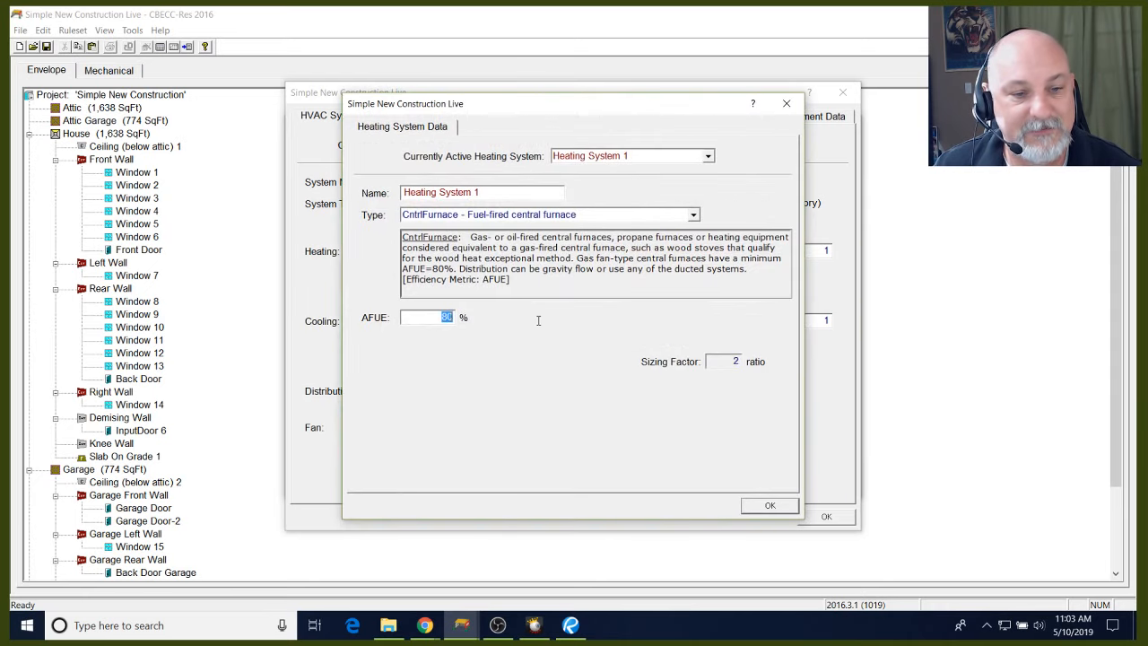
pyautogui.write('92')
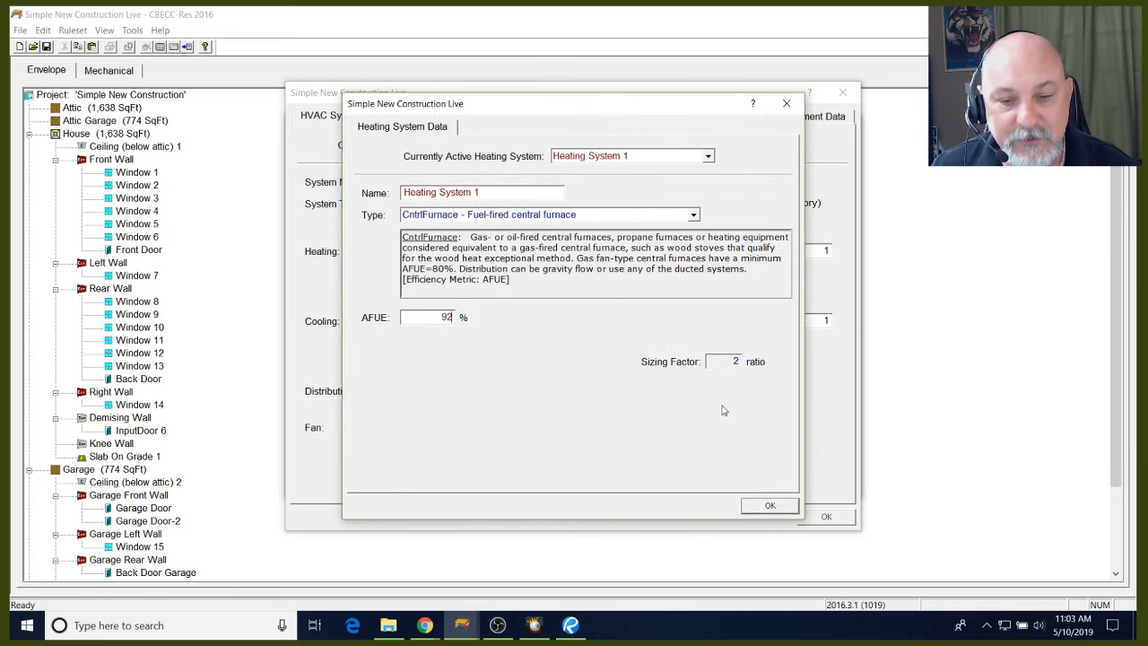
pyautogui.click(766, 506)
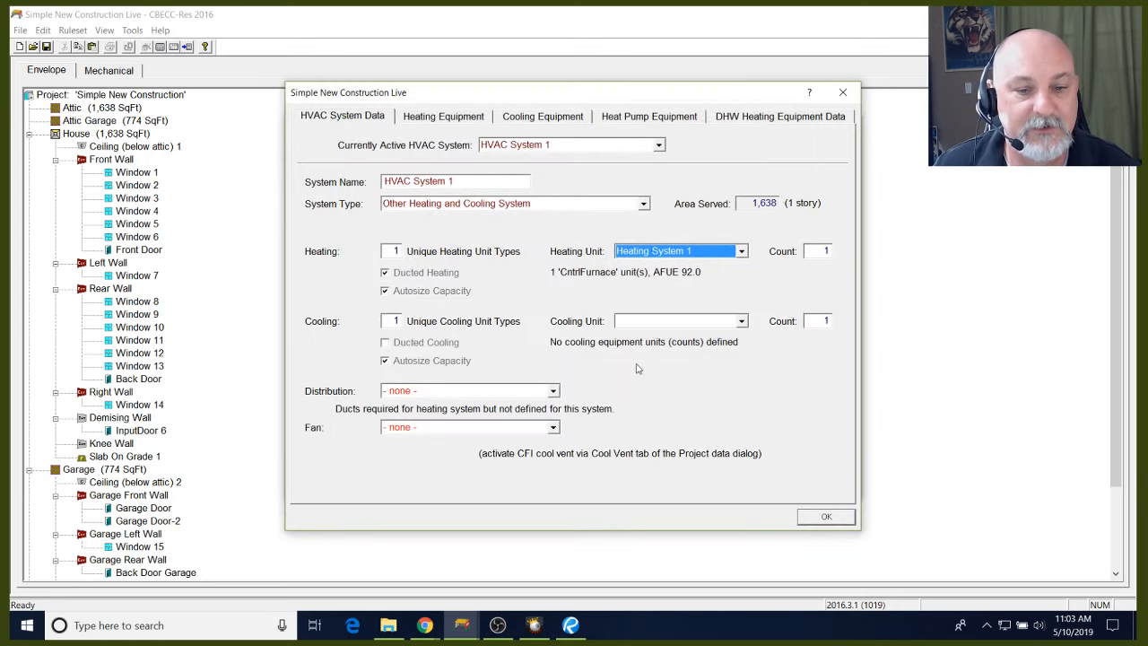
# Create a split air conditioning system as the HVAC system's cooling unit, exclude its EER from the compliance analysis, and accept it
pyautogui.click(663, 321)
pyautogui.click(677, 334)
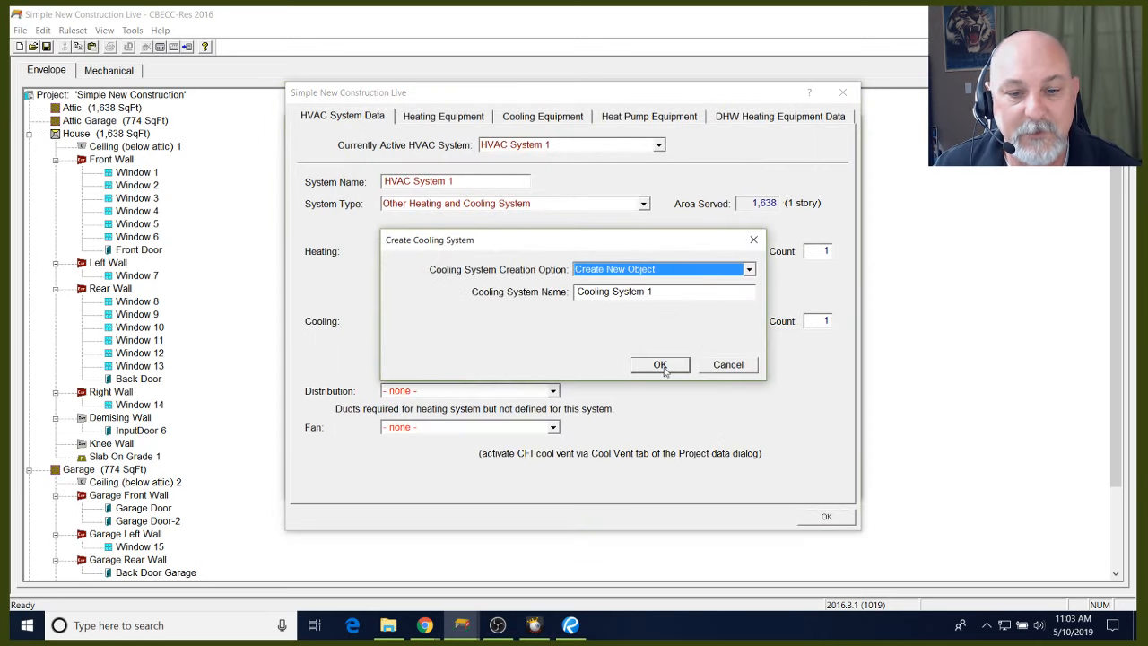
pyautogui.click(660, 365)
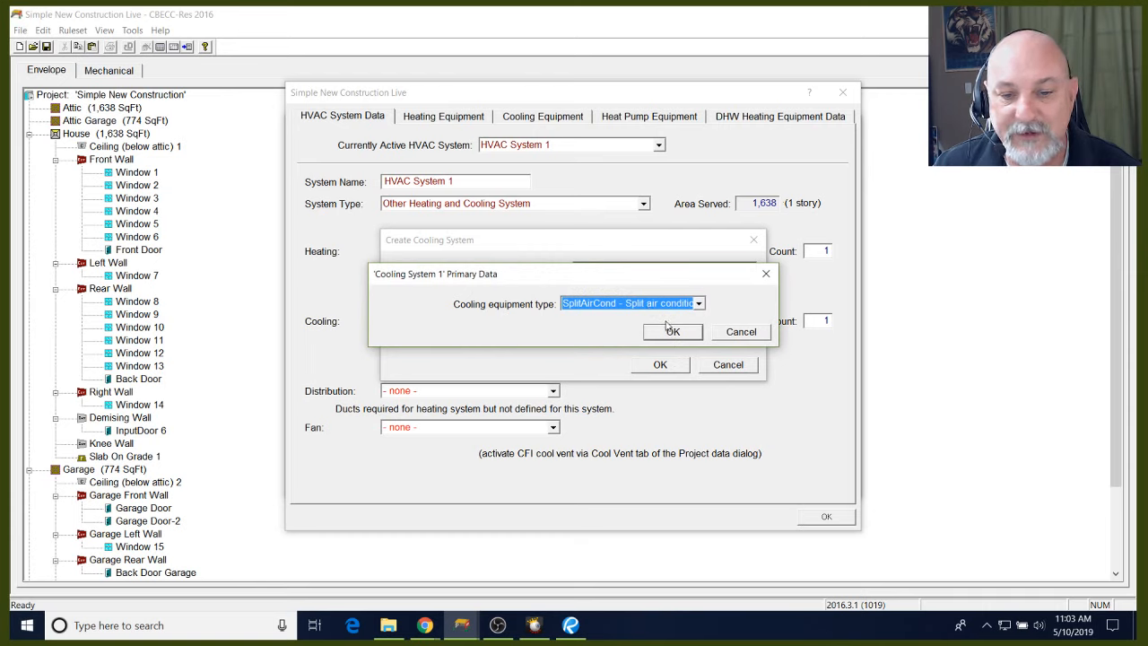
pyautogui.click(672, 332)
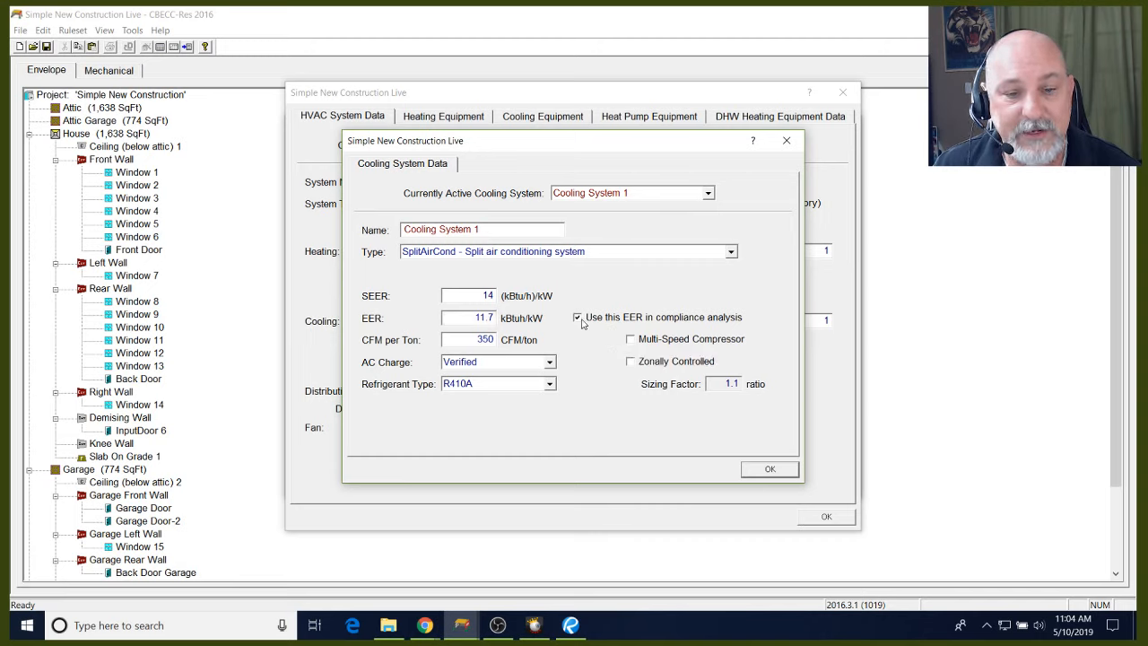
pyautogui.click(579, 319)
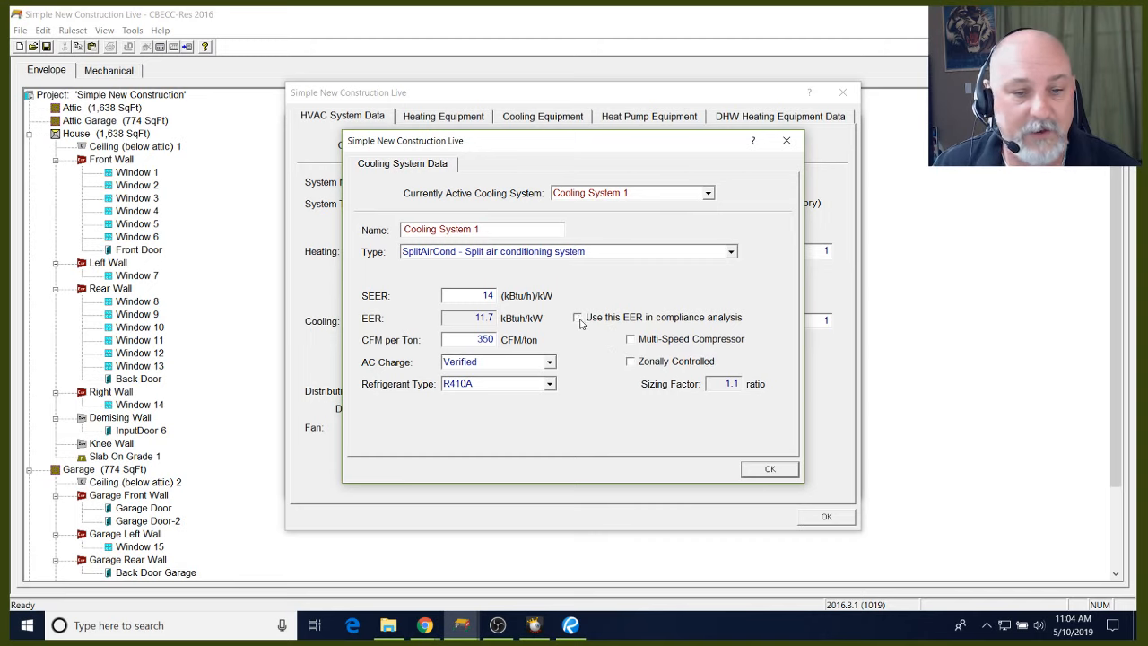
pyautogui.click(769, 471)
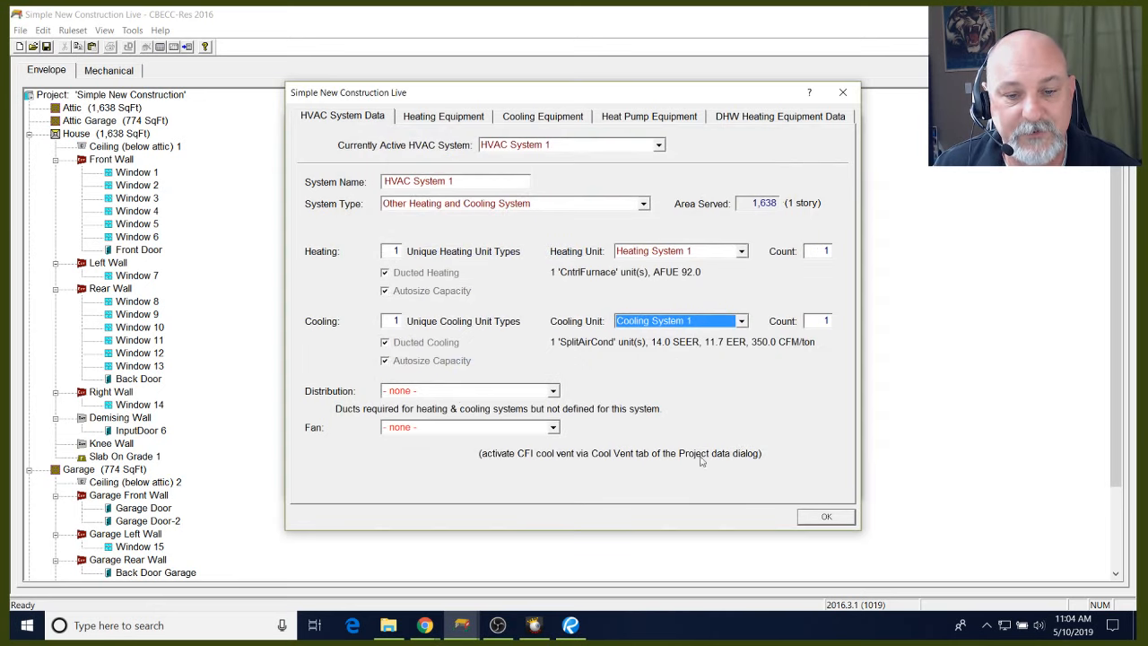
# Create a distribution system for the HVAC system with ducts located in the attic, and accept its default data
pyautogui.click(451, 392)
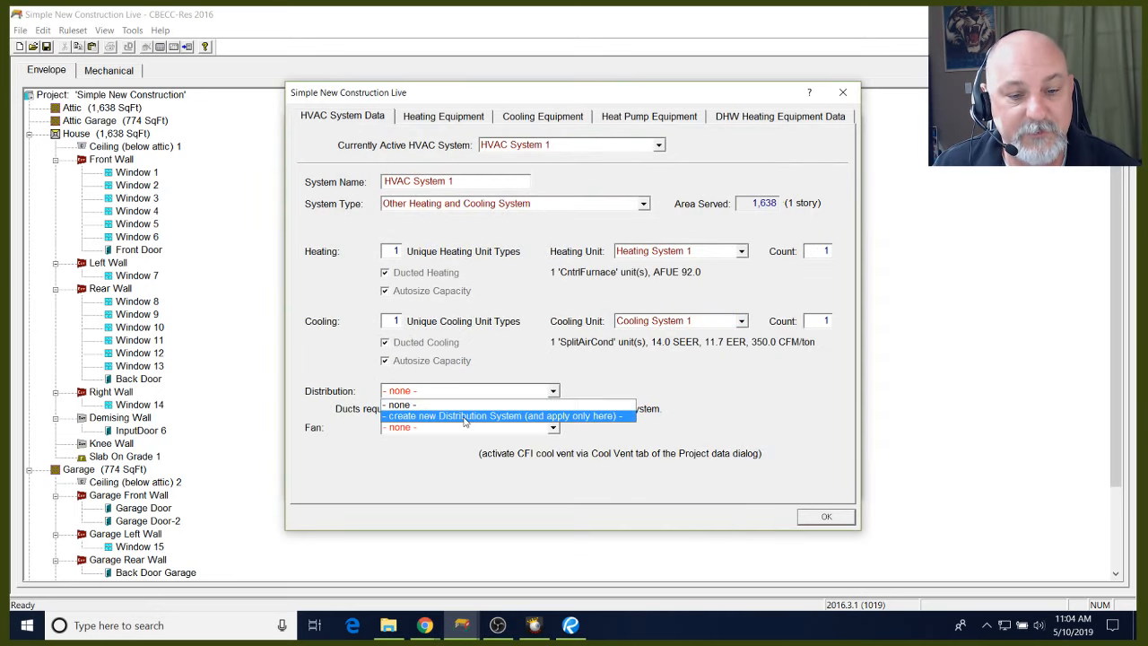
pyautogui.click(463, 411)
pyautogui.click(660, 365)
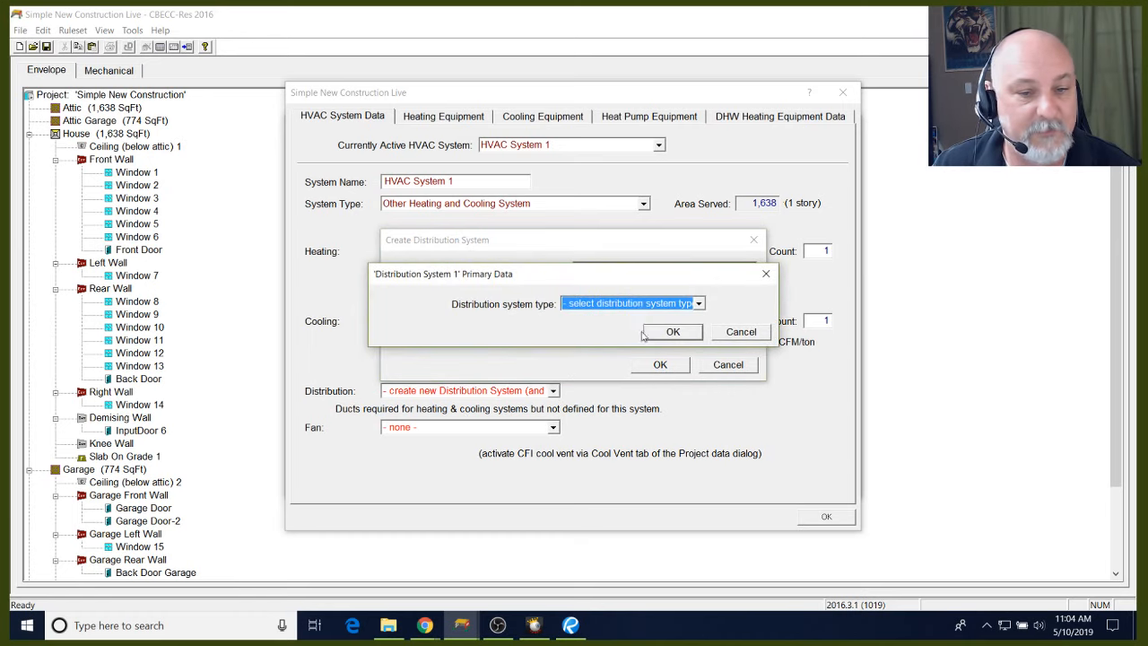
pyautogui.click(639, 307)
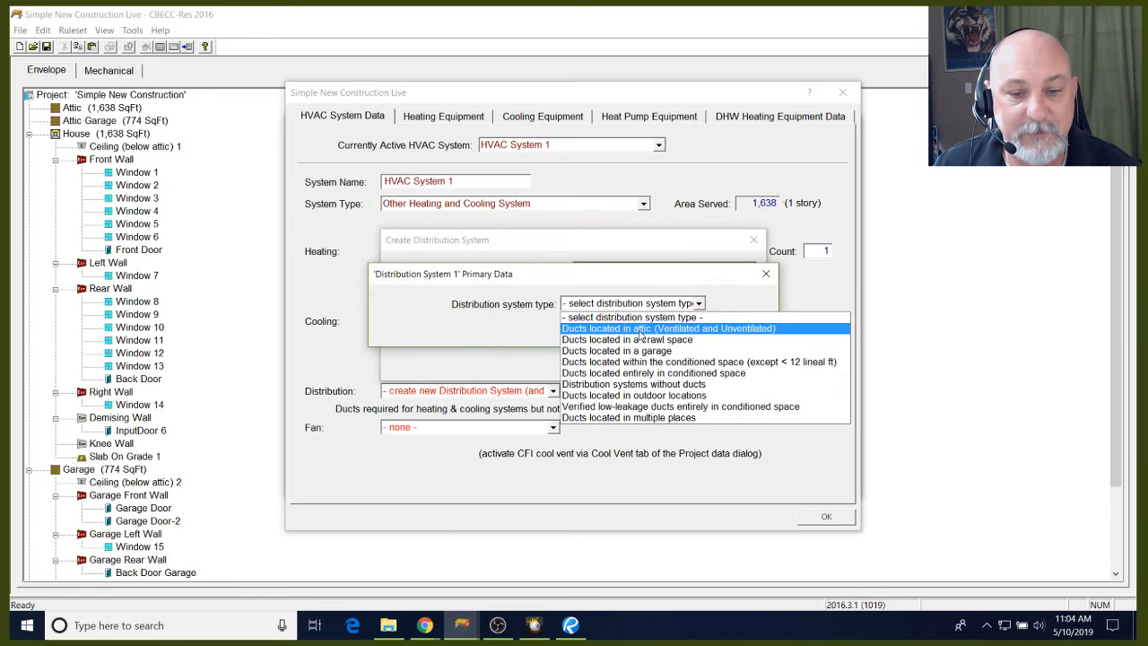
pyautogui.click(644, 329)
pyautogui.click(672, 332)
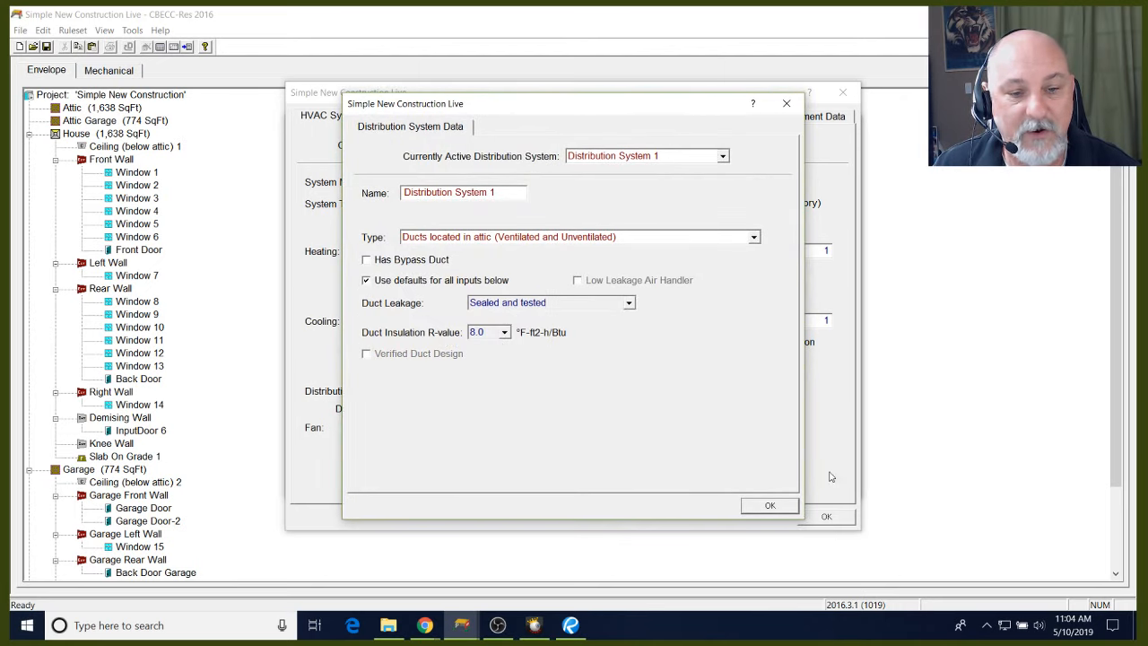
pyautogui.click(769, 505)
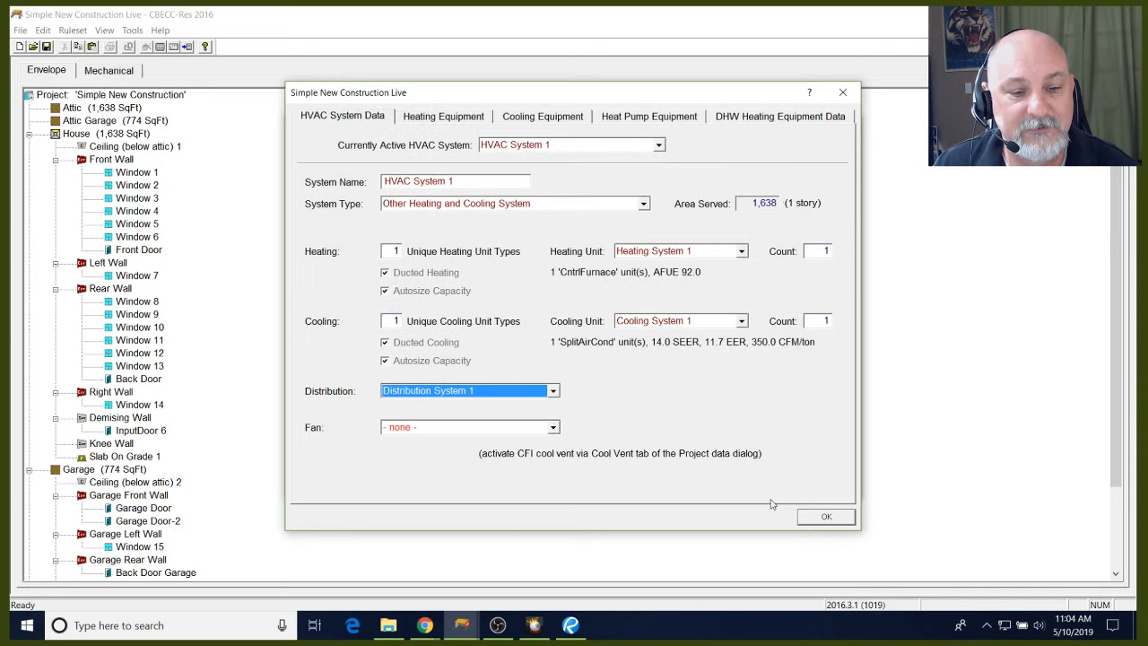
# Create an HVAC fan system of the type Single Speed PSC Furnace Fan and accept its default cooling W/CFM
pyautogui.click(482, 429)
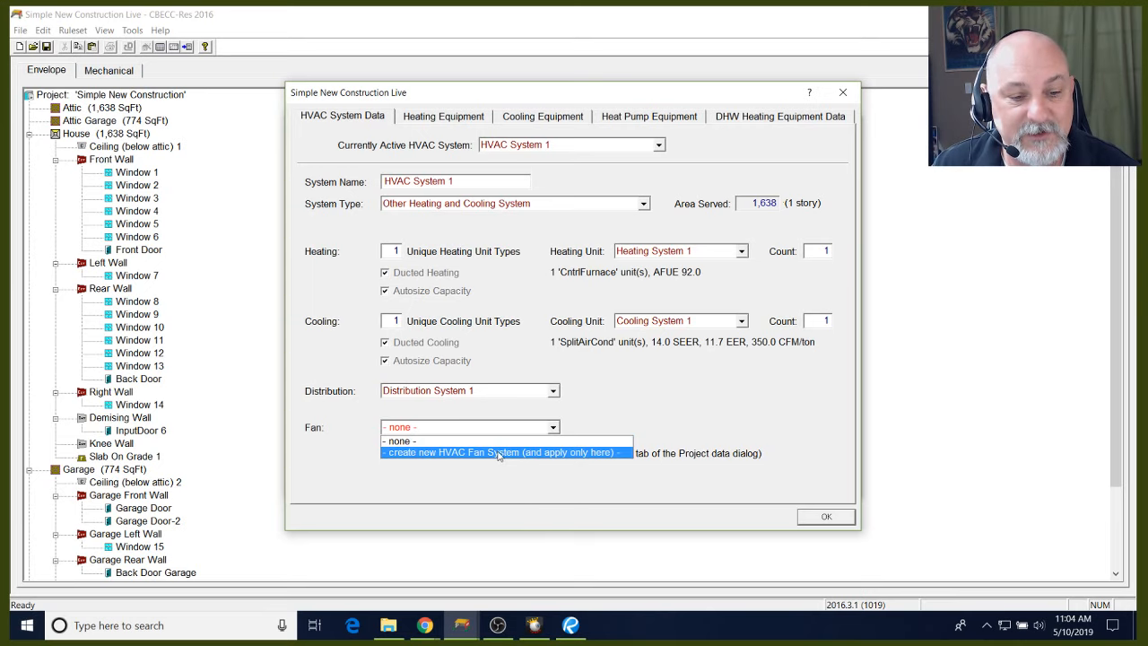
pyautogui.click(498, 445)
pyautogui.click(500, 430)
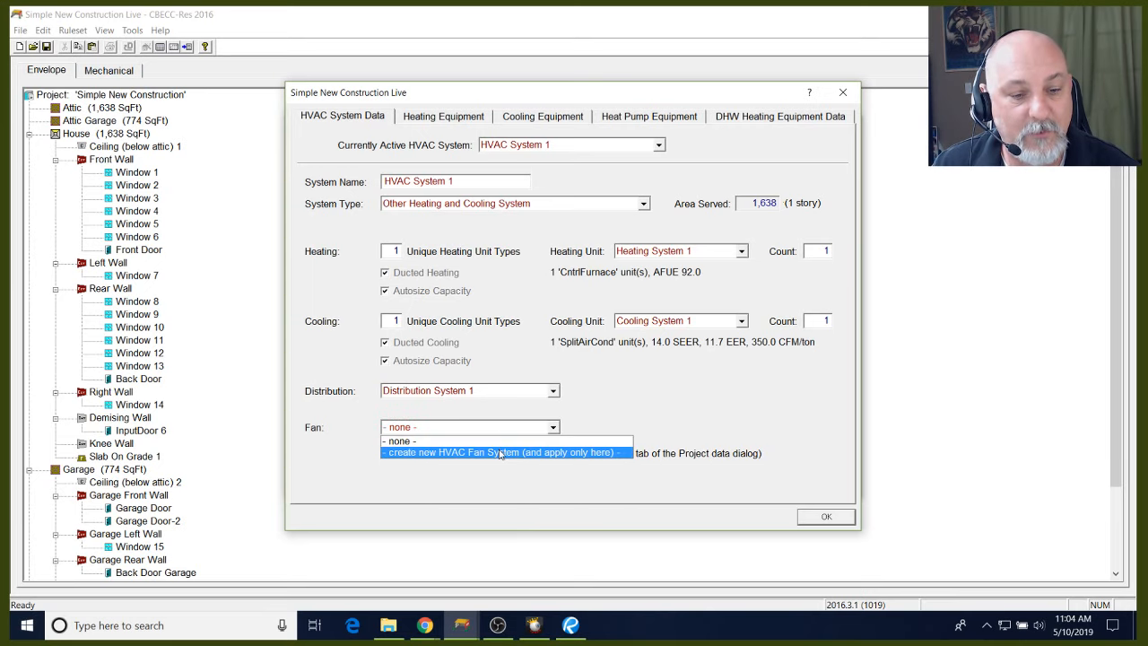
pyautogui.click(500, 452)
pyautogui.click(660, 365)
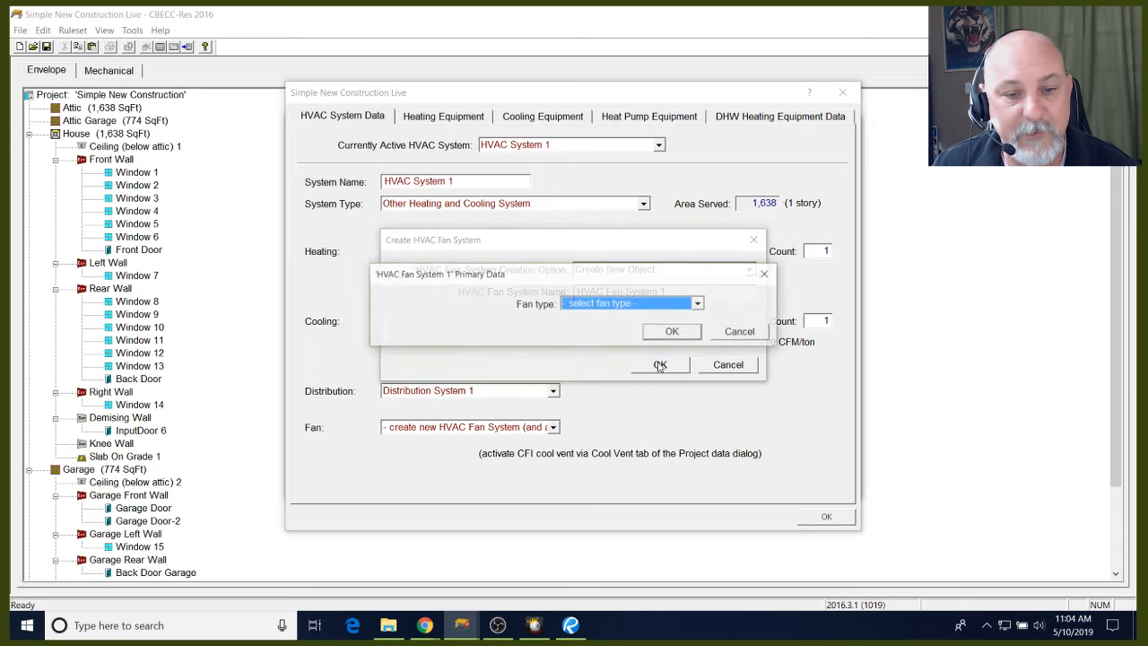
pyautogui.click(653, 304)
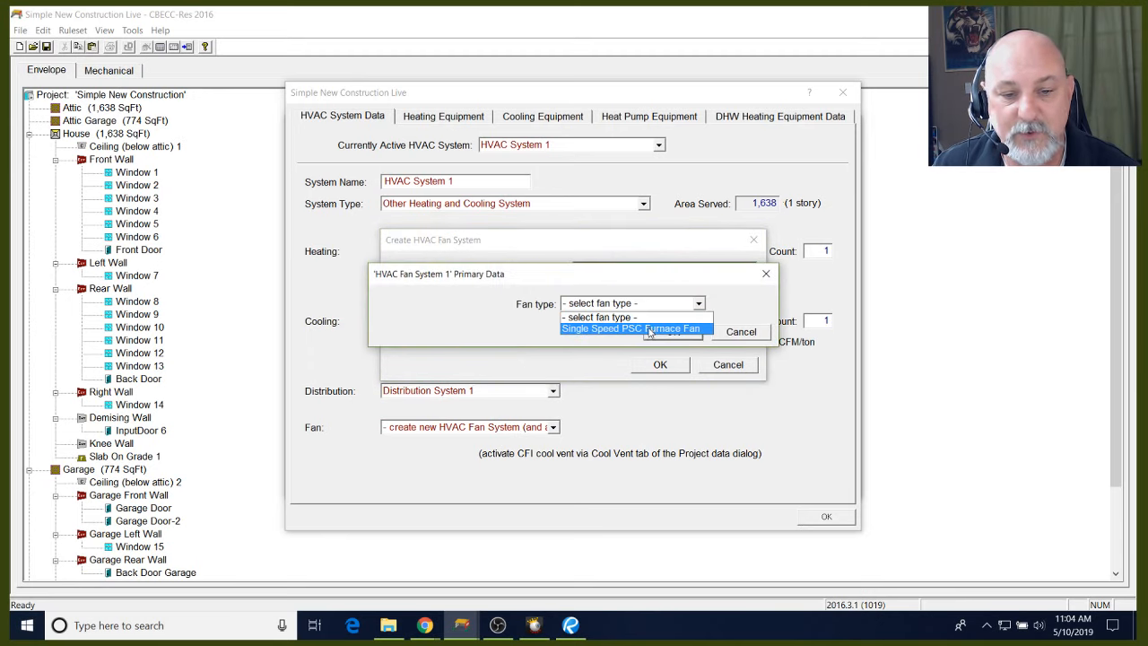
pyautogui.click(649, 330)
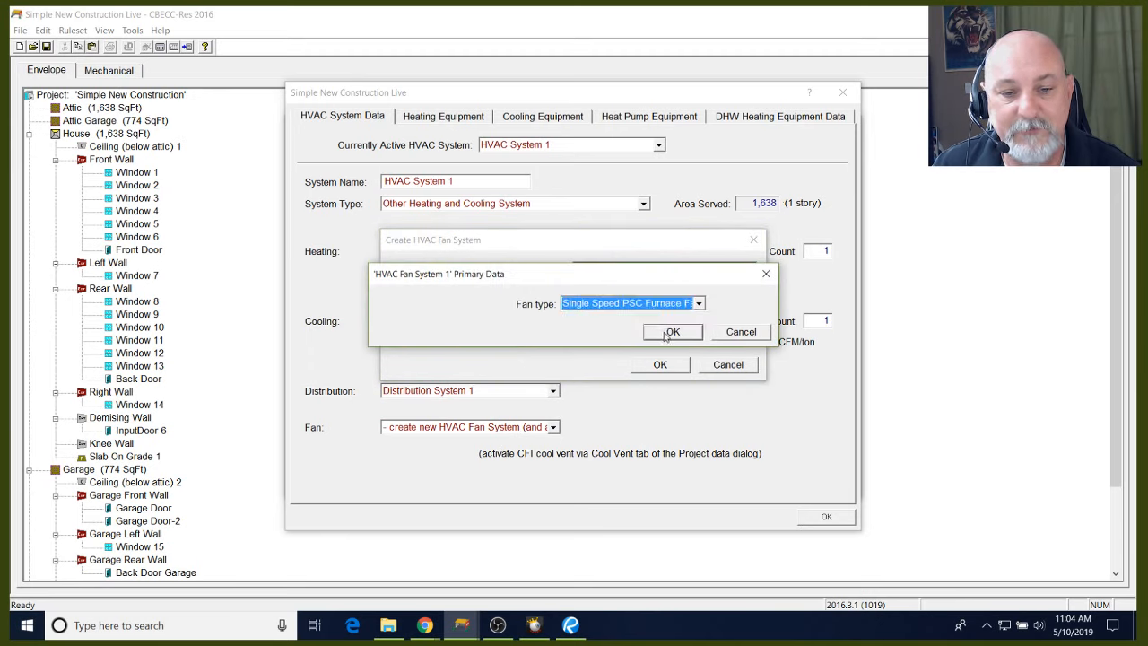
pyautogui.click(670, 333)
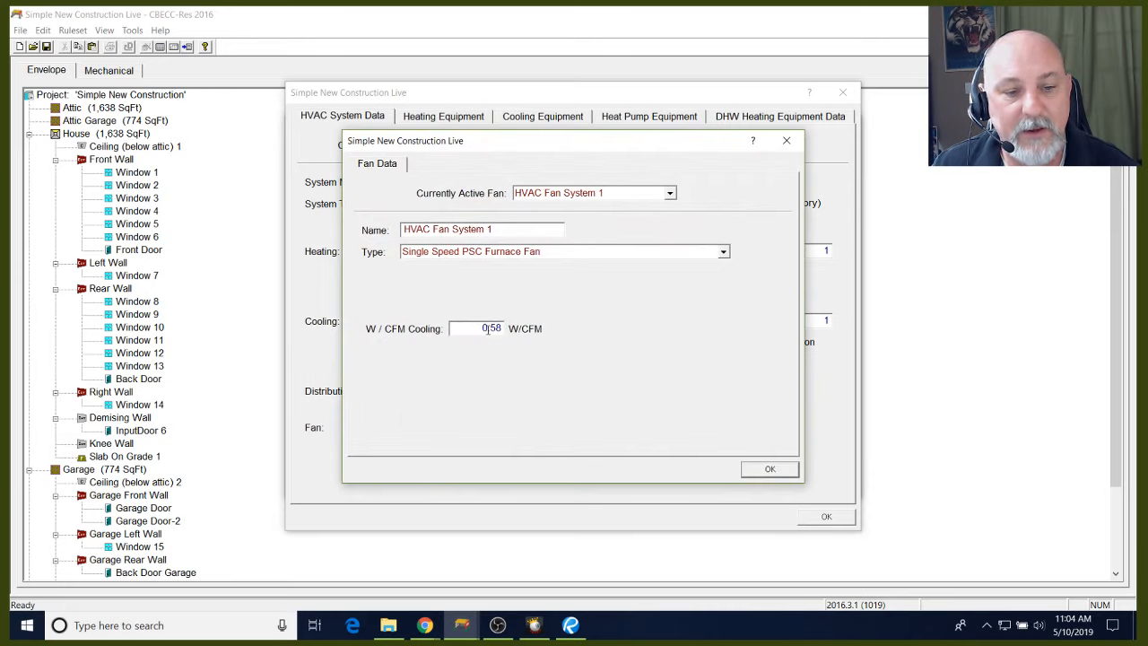
pyautogui.moveTo(481, 328)
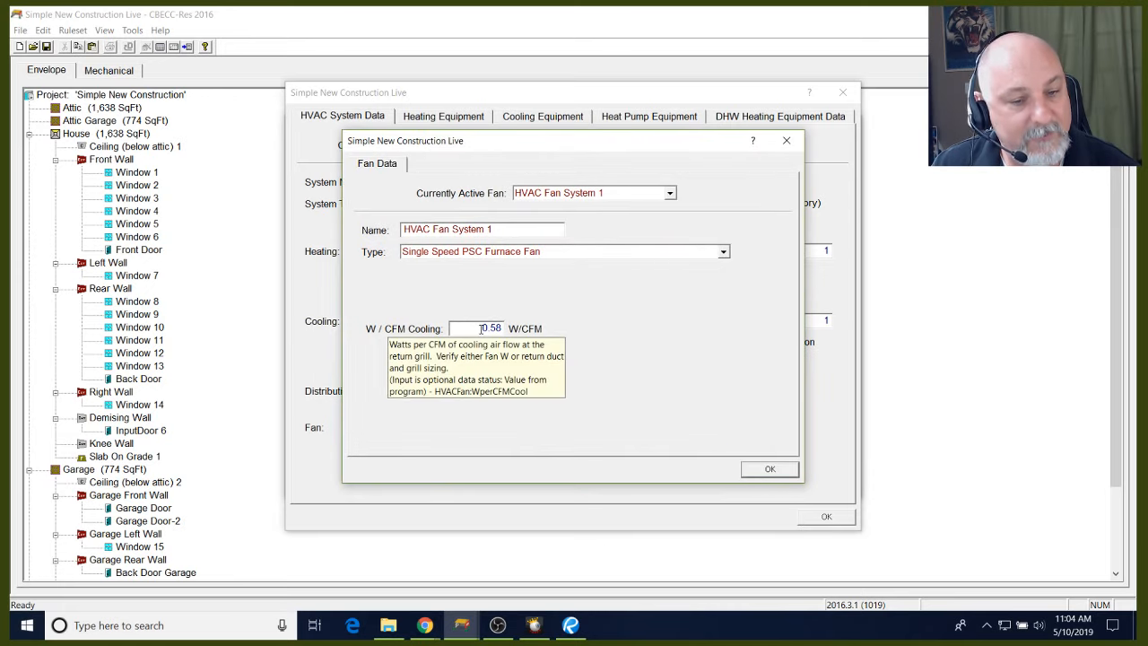
pyautogui.click(764, 470)
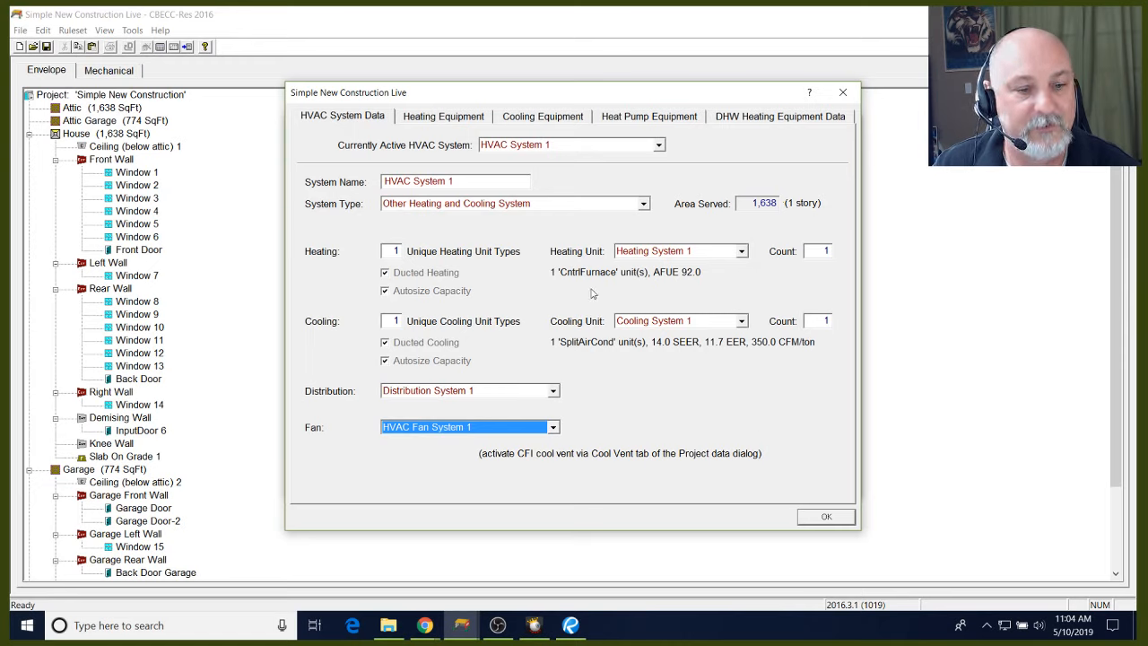
# Check the heating and cooling equipment pages and accept the HVAC system for the House zone
pyautogui.click(442, 122)
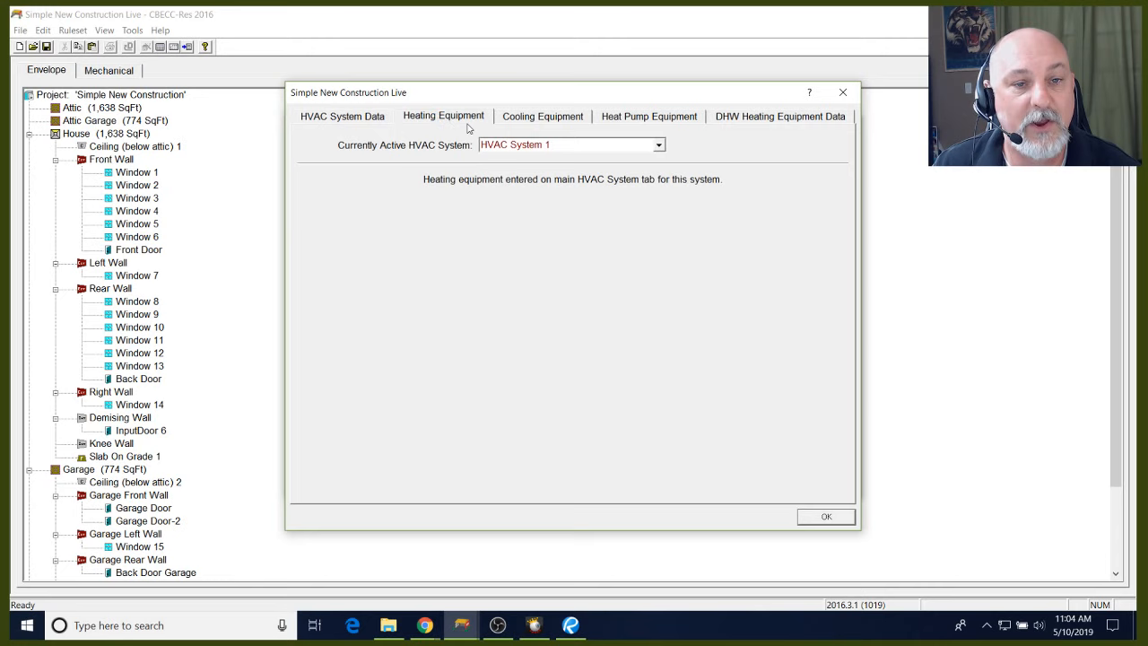
pyautogui.click(531, 126)
pyautogui.click(324, 115)
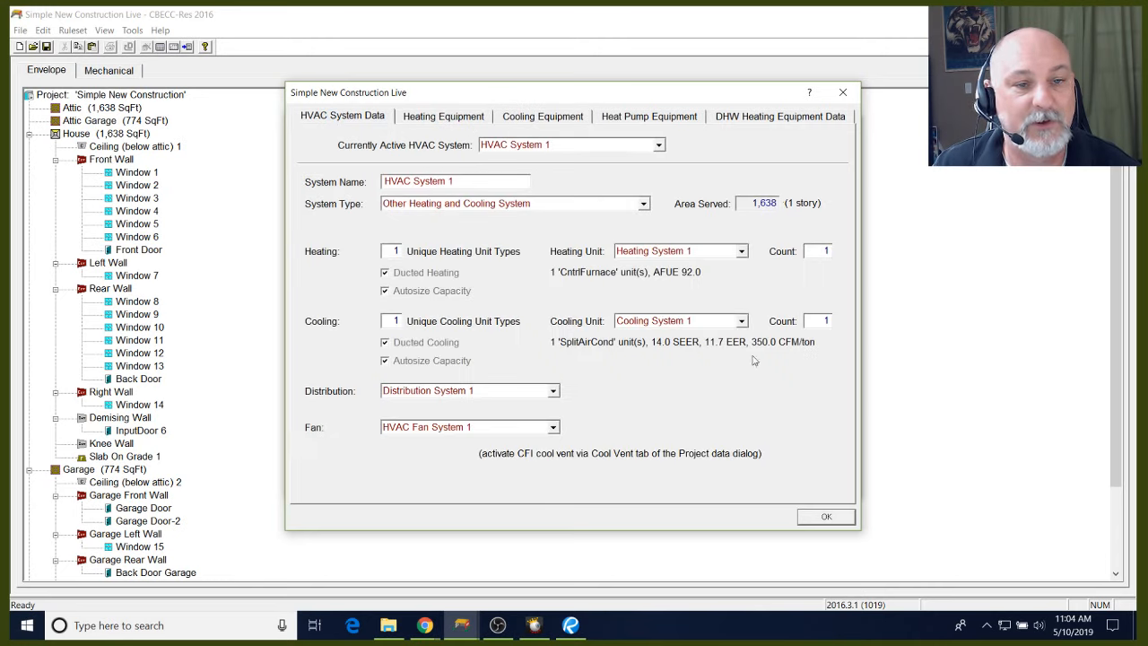
pyautogui.click(826, 517)
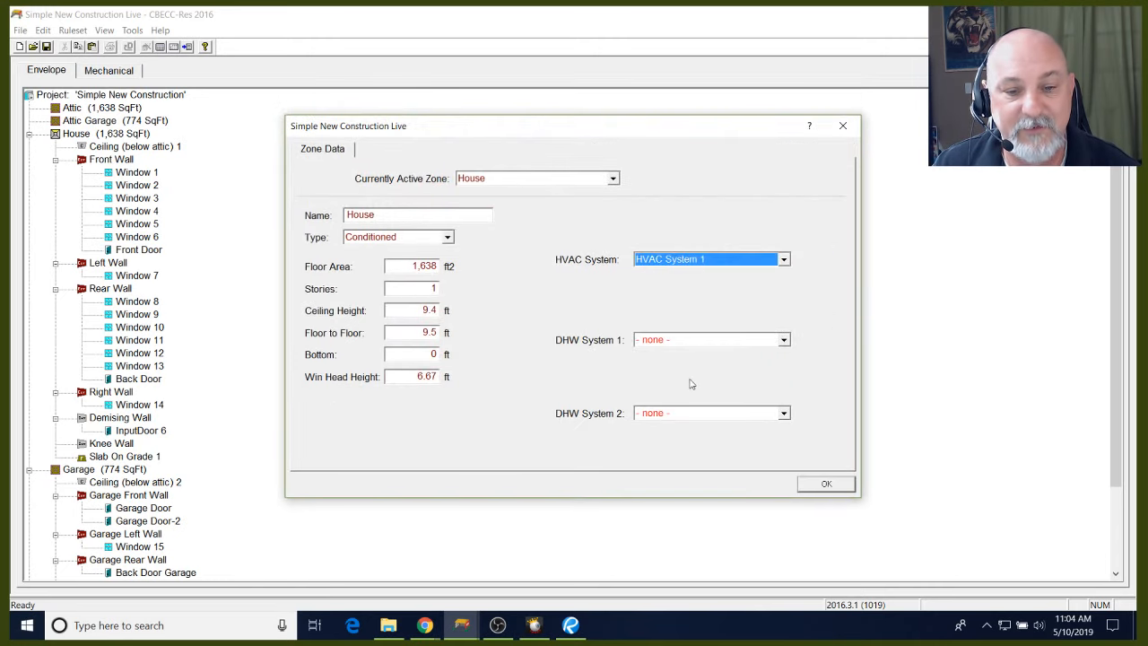
# Create a new DHW system as the House zone's first DHW system and add a new water heater to it
pyautogui.click(689, 339)
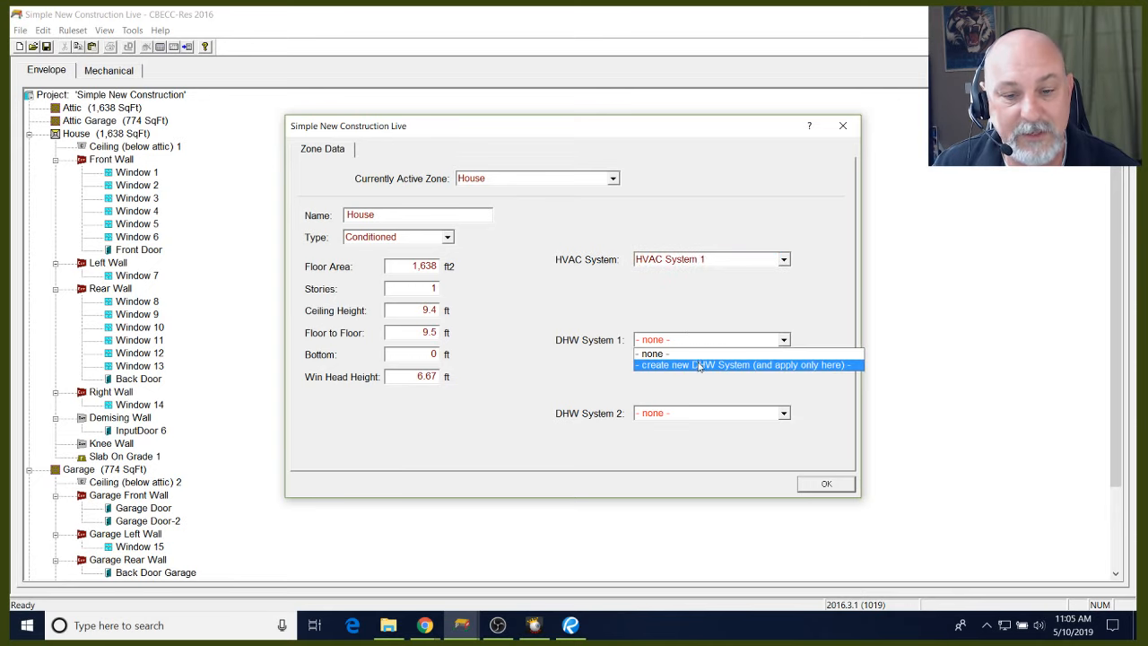
pyautogui.click(699, 362)
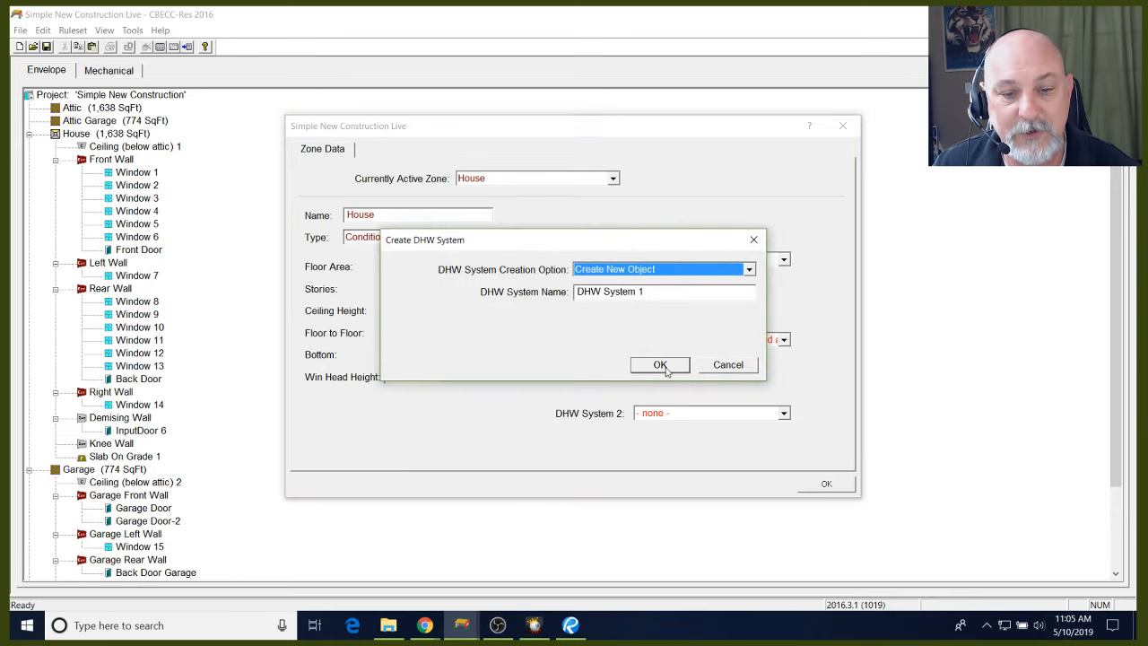
pyautogui.click(661, 364)
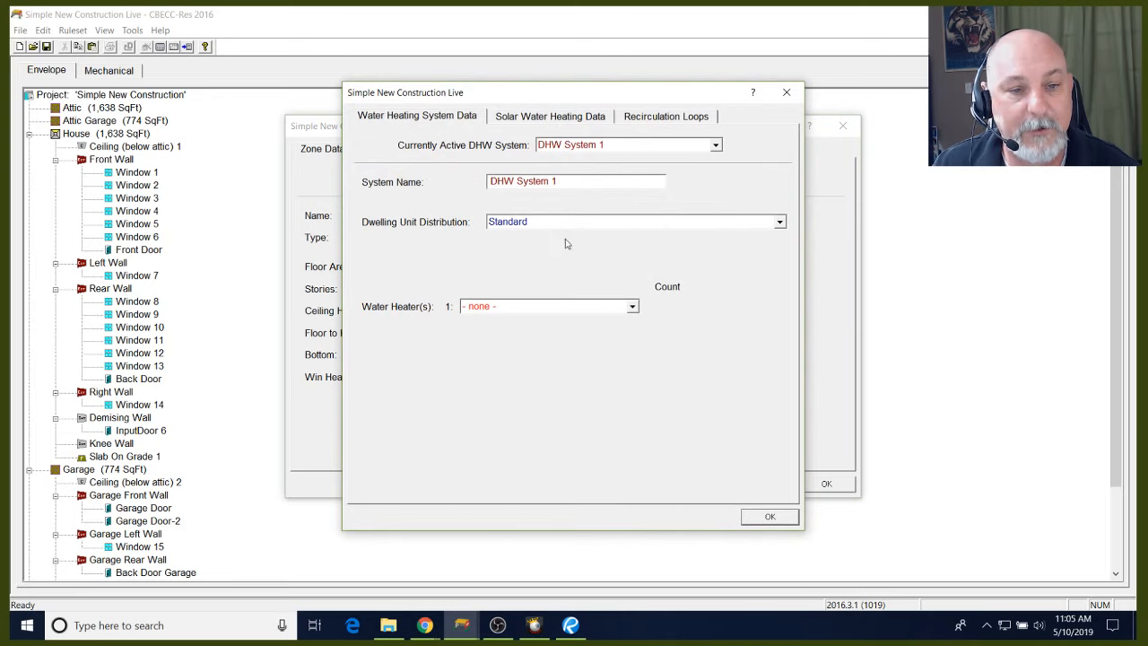
pyautogui.click(580, 307)
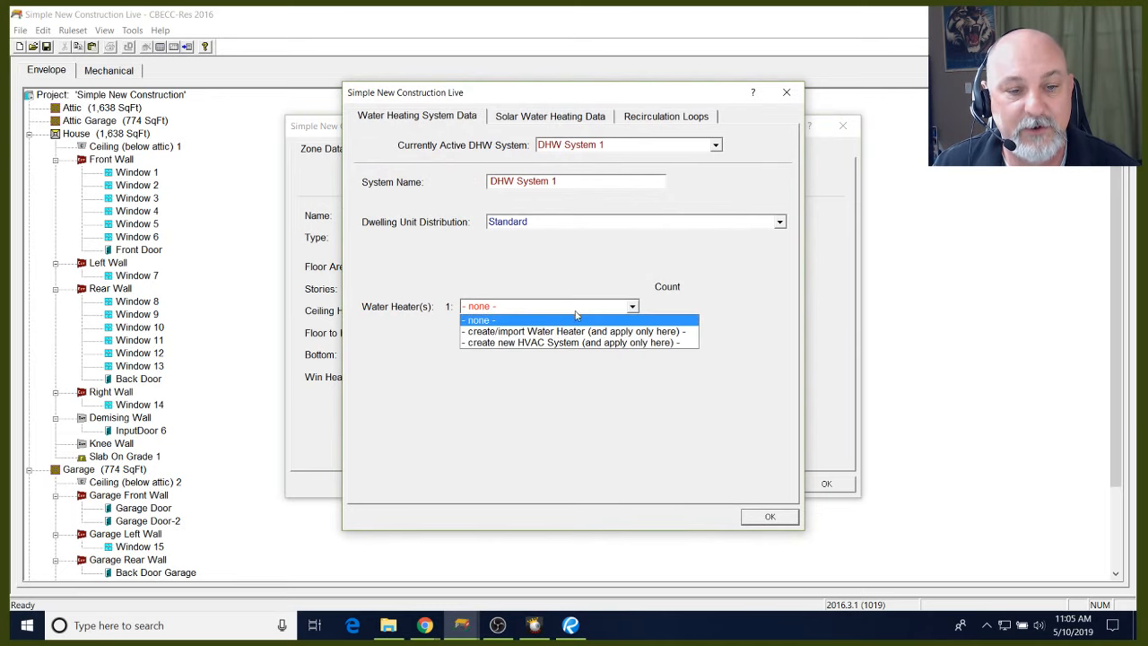
pyautogui.click(576, 332)
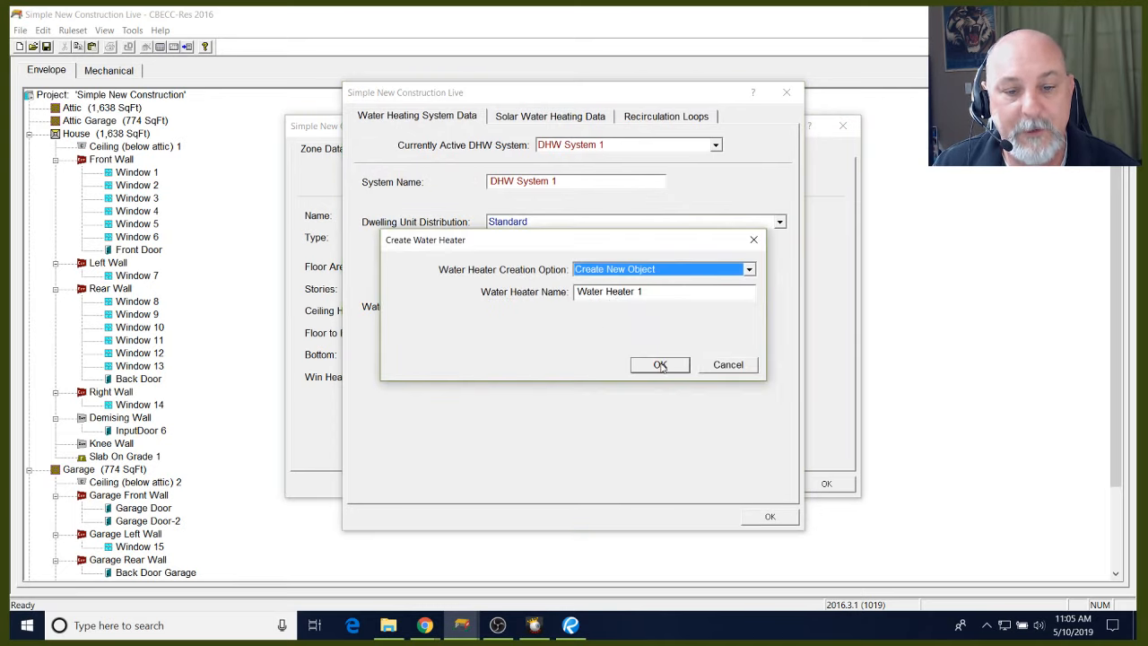
pyautogui.click(661, 366)
# Set the water heater to Gas with energy factor 0.95 and tank volume 0.2 gal, and accept the heater, DHW system and House zone data
pyautogui.click(478, 205)
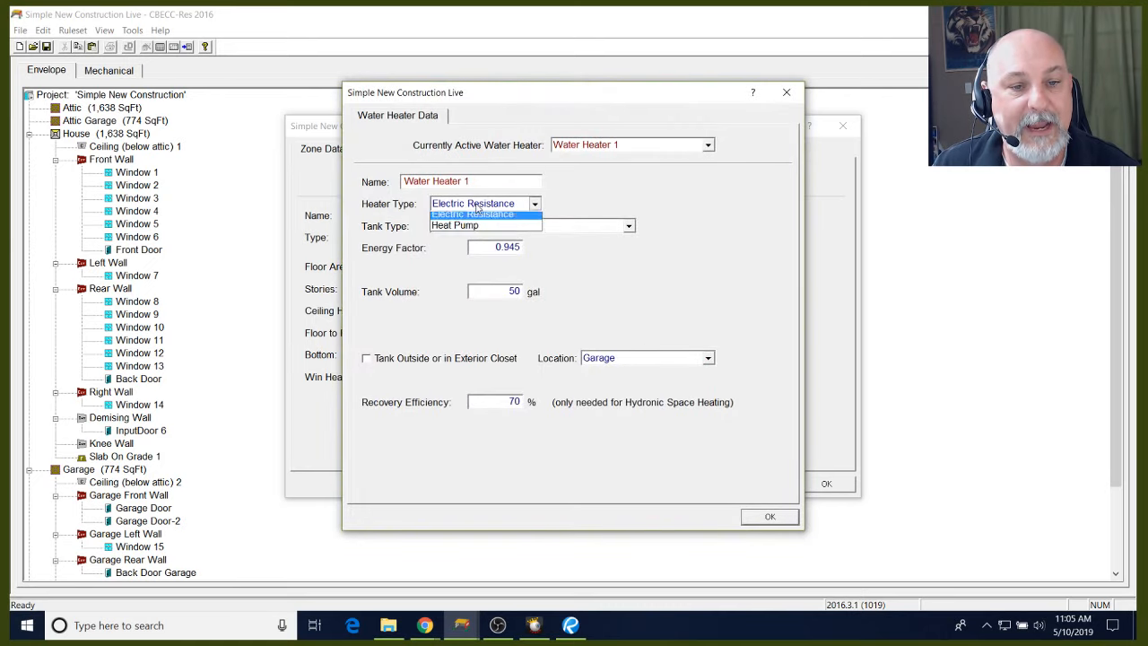
pyautogui.click(473, 217)
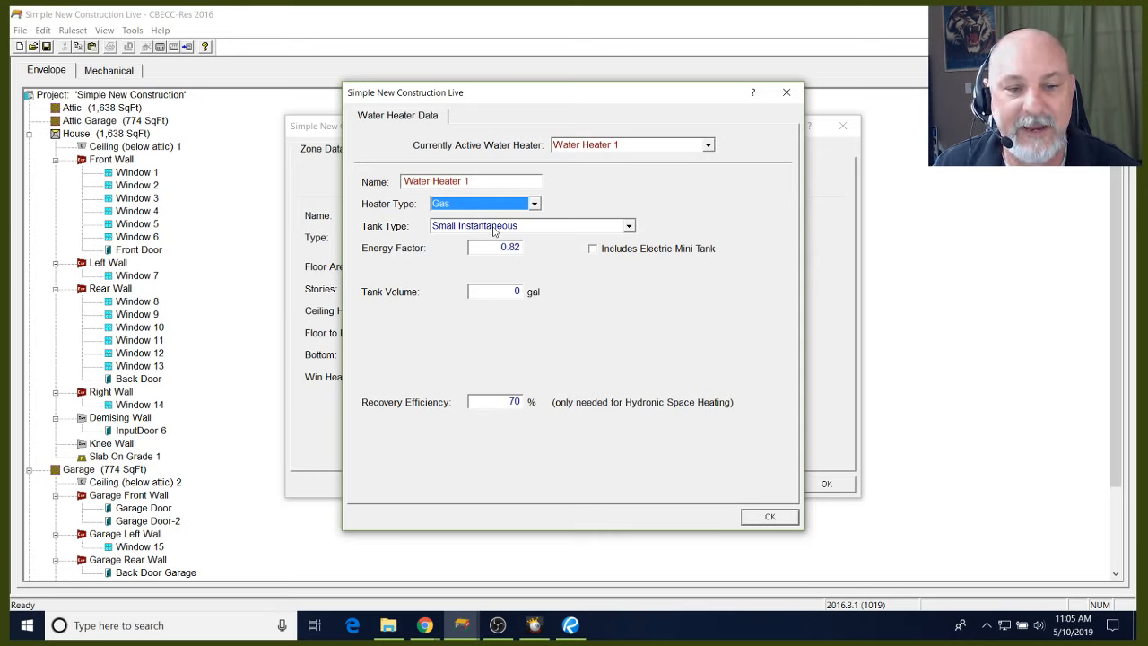
pyautogui.click(509, 246)
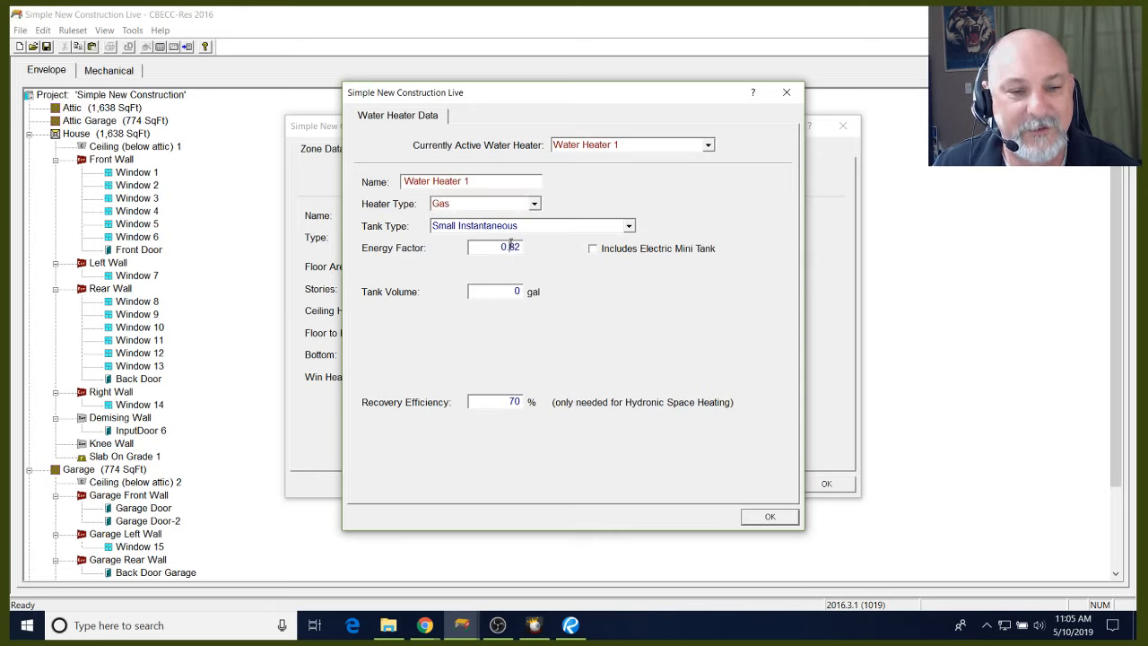
pyautogui.moveTo(508, 246); pyautogui.dragTo(539, 260)
pyautogui.write('95')
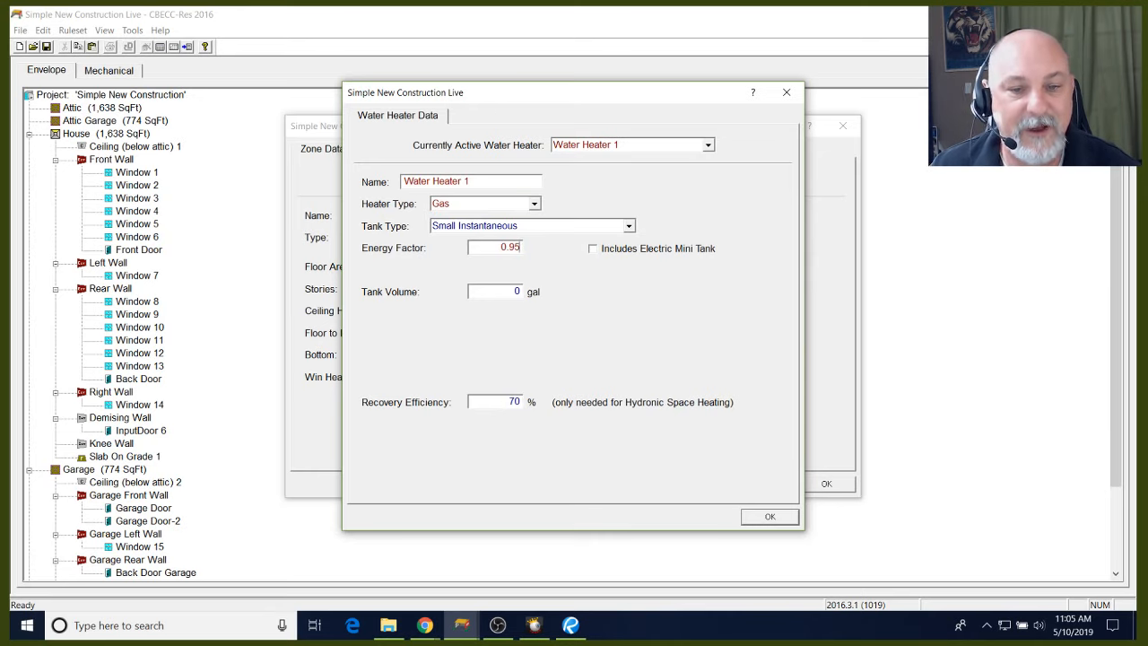
pyautogui.moveTo(491, 292); pyautogui.dragTo(563, 294)
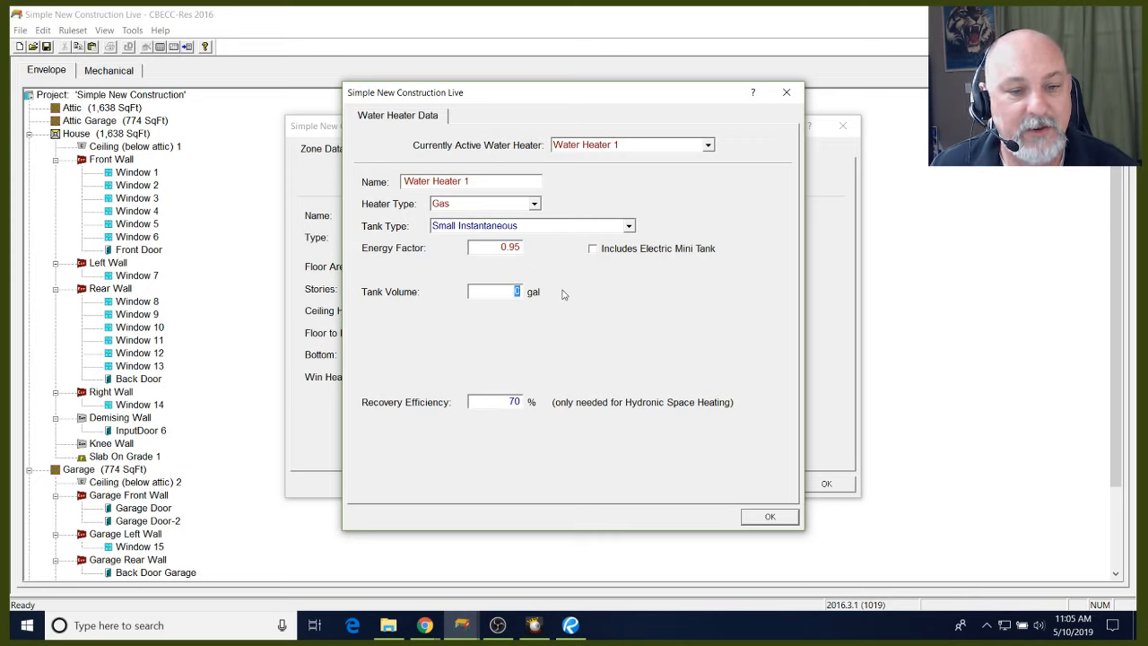
pyautogui.write('.2')
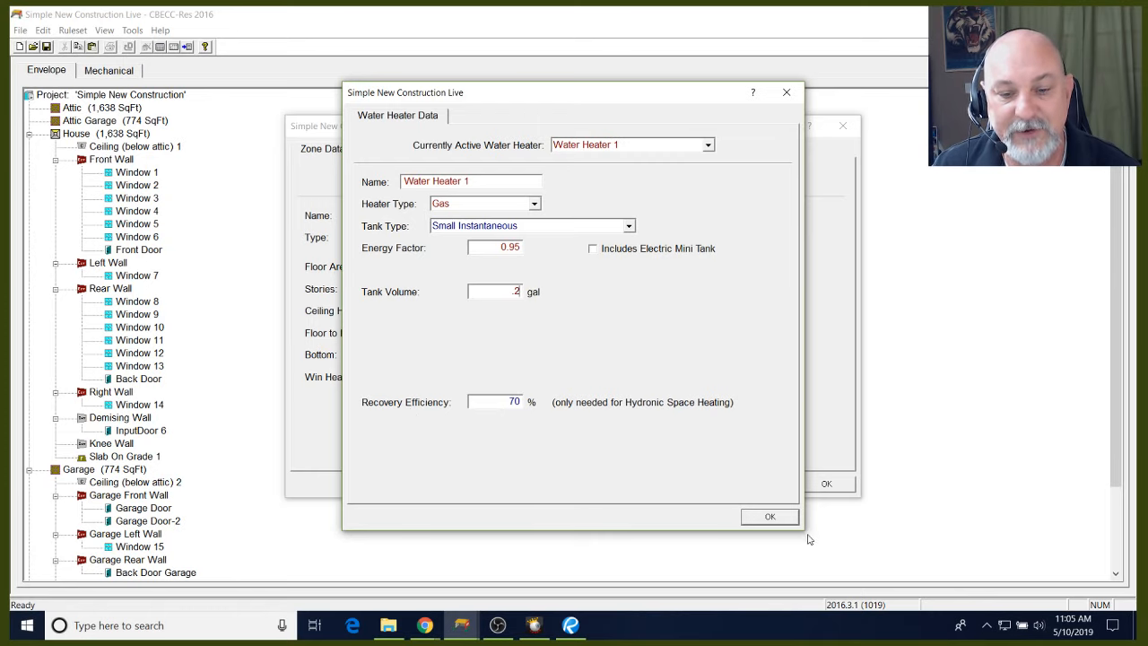
pyautogui.click(768, 518)
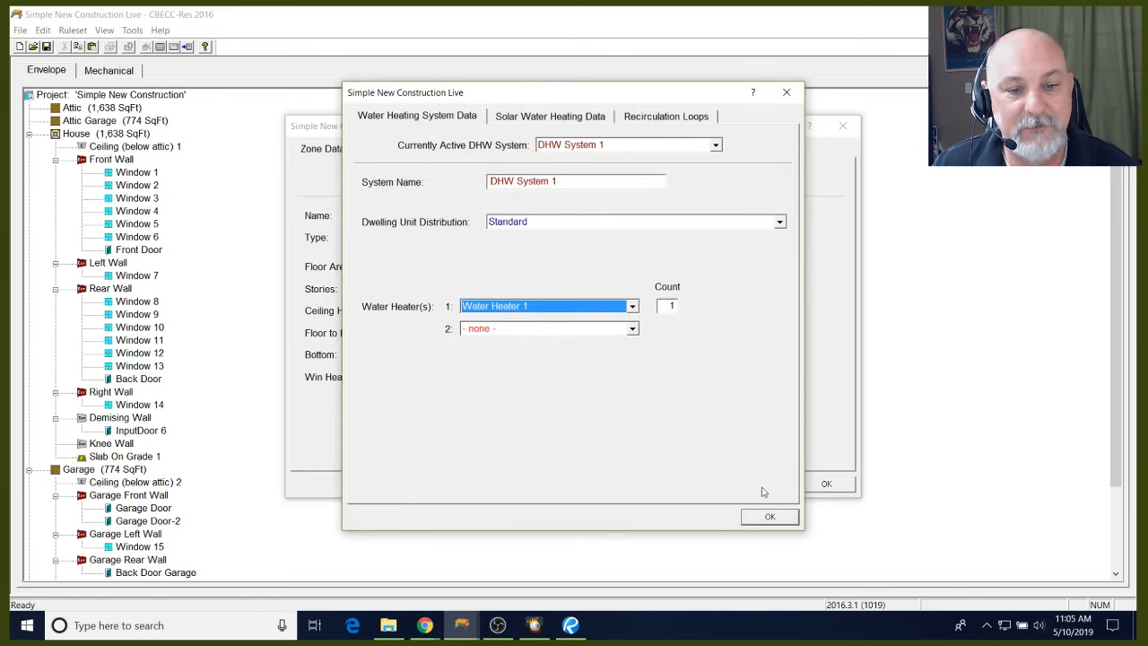
pyautogui.click(770, 517)
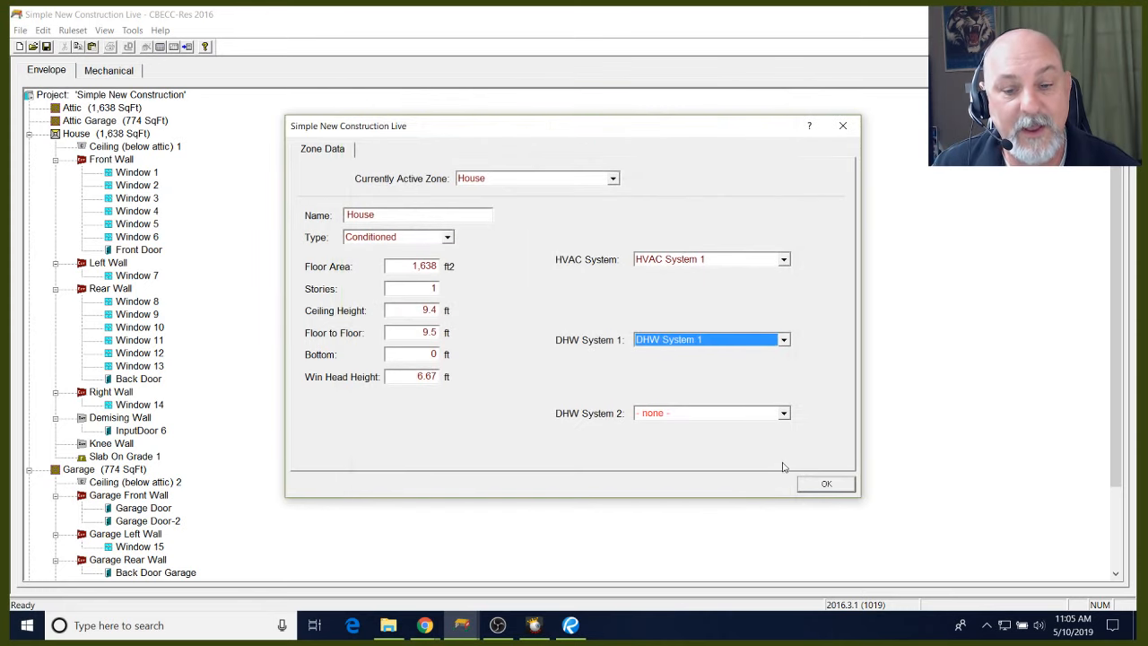
pyautogui.click(820, 485)
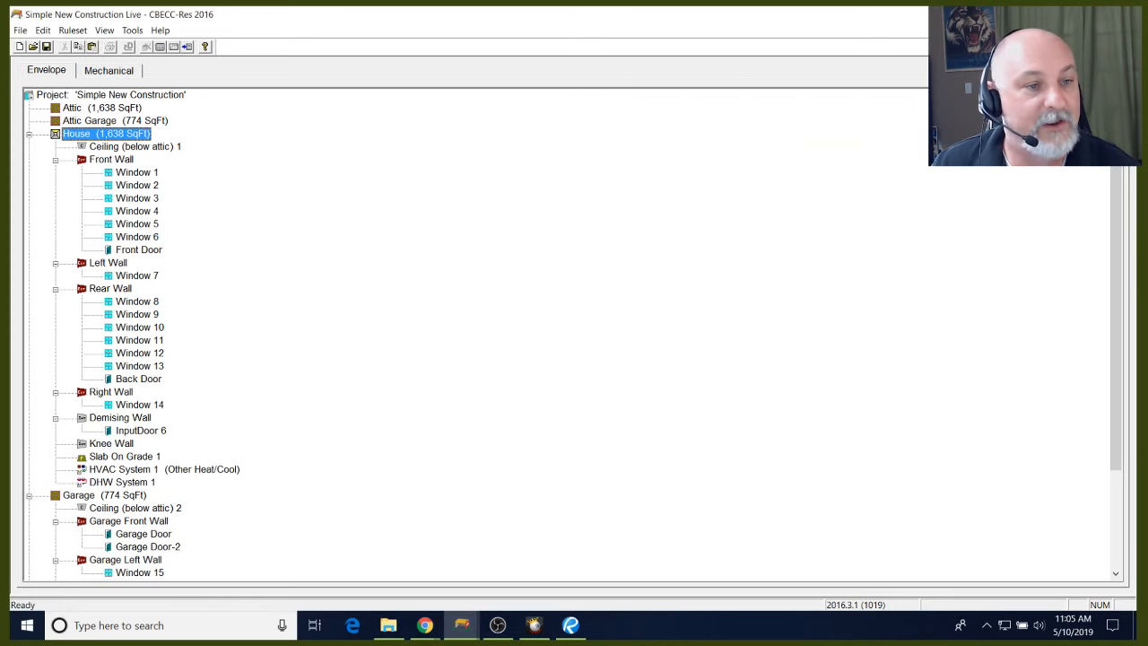
# Check the project's cooling ventilation options, keeping Default Prescriptive Whole House Fan for the House zone
pyautogui.click(108, 72)
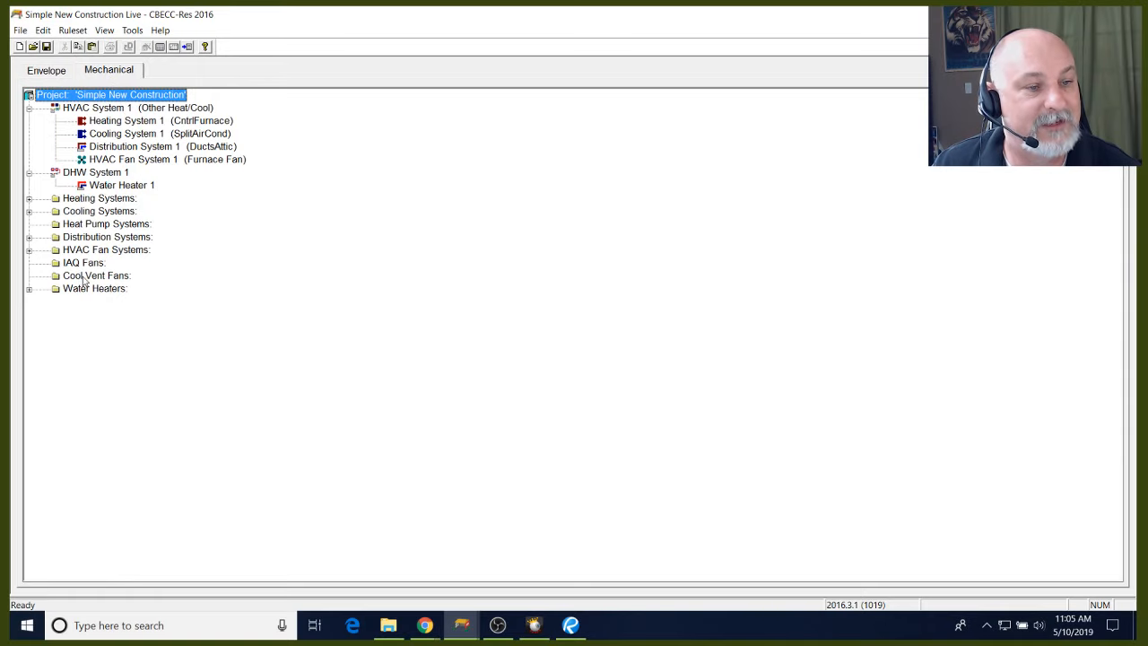
pyautogui.doubleClick(98, 96)
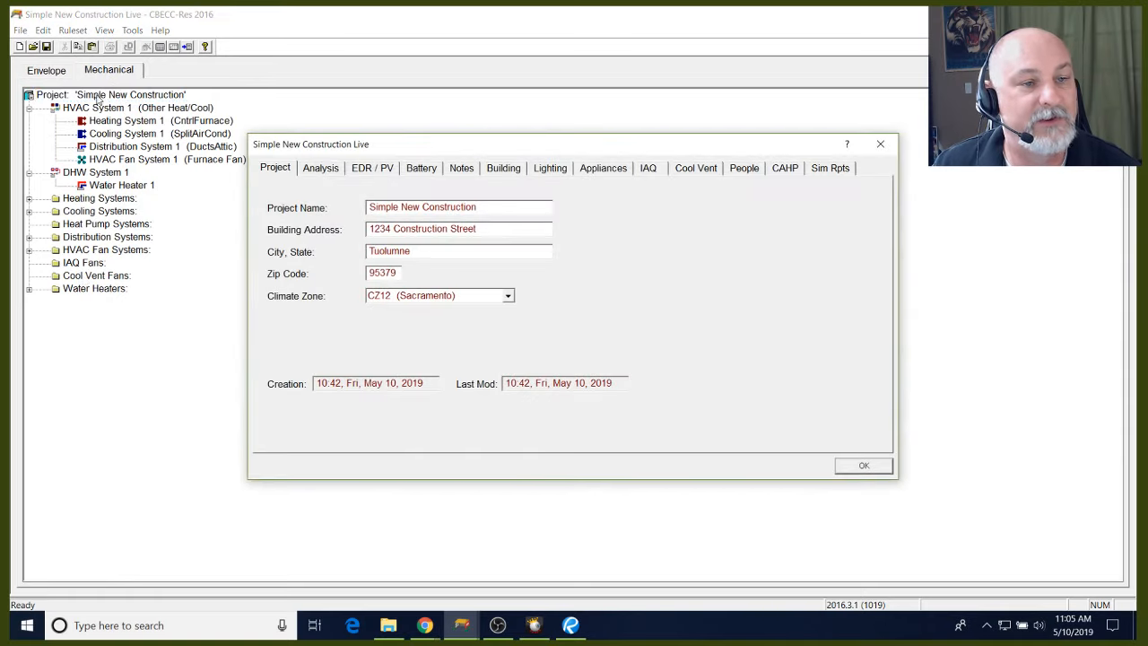
pyautogui.click(696, 167)
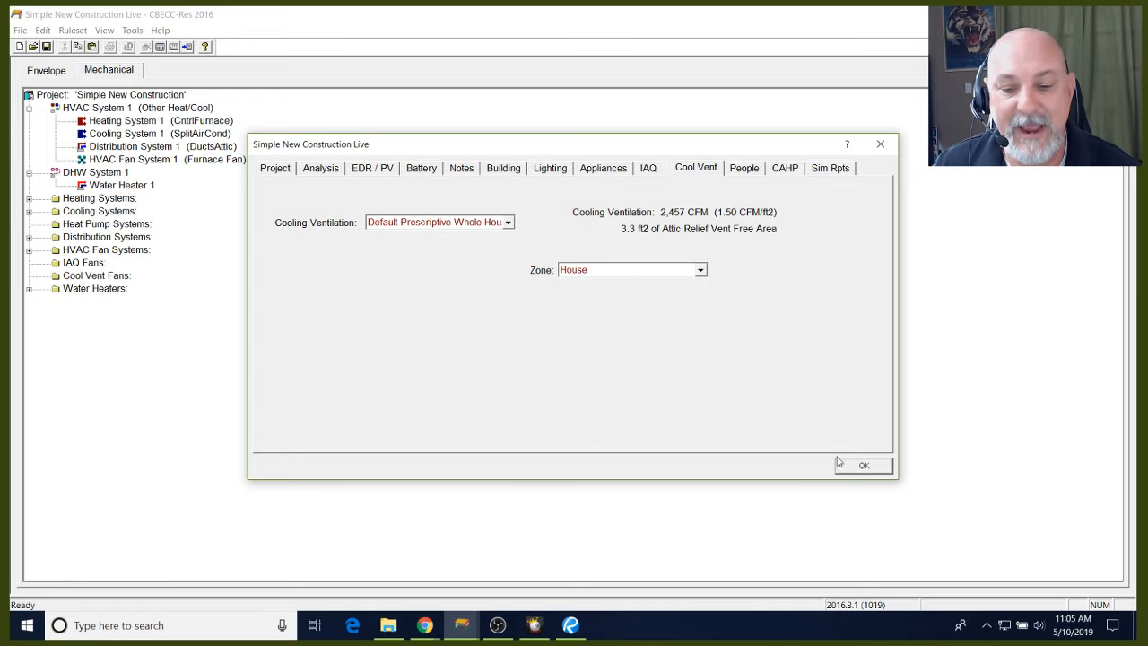
pyautogui.click(863, 466)
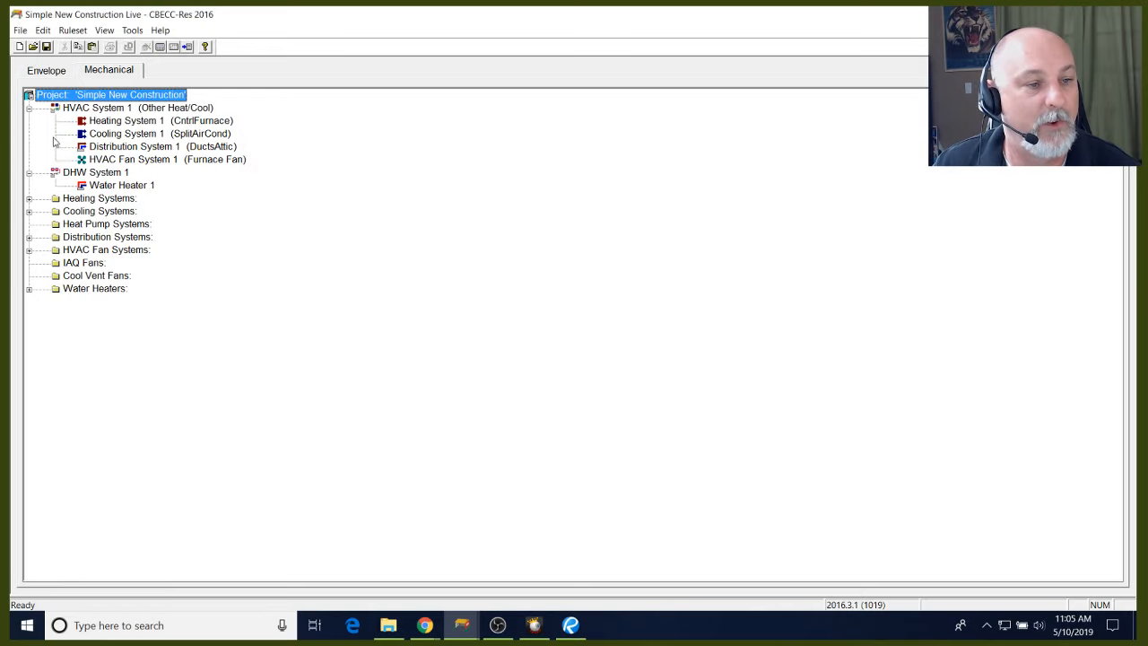
pyautogui.doubleClick(110, 97)
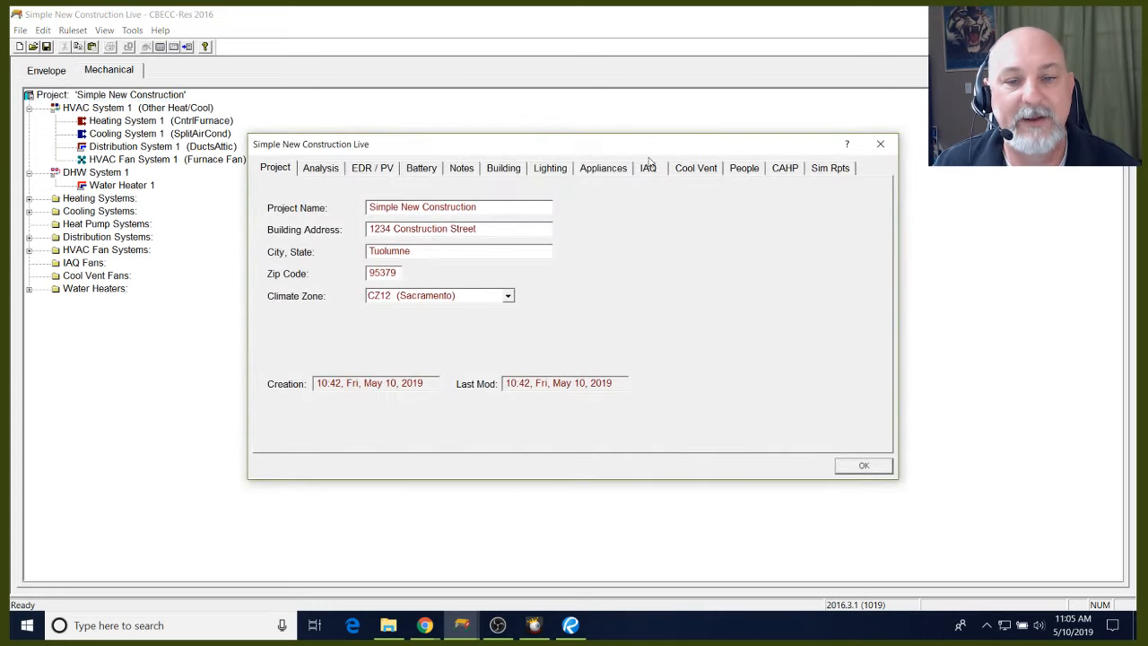
pyautogui.click(683, 169)
pyautogui.click(508, 223)
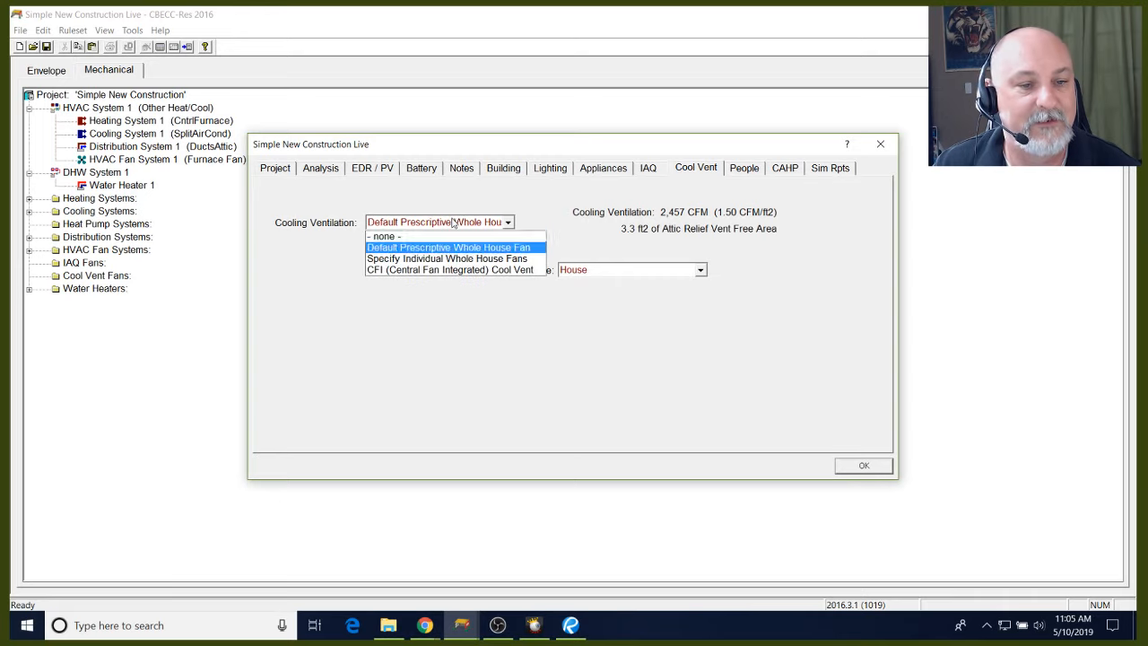
pyautogui.click(537, 198)
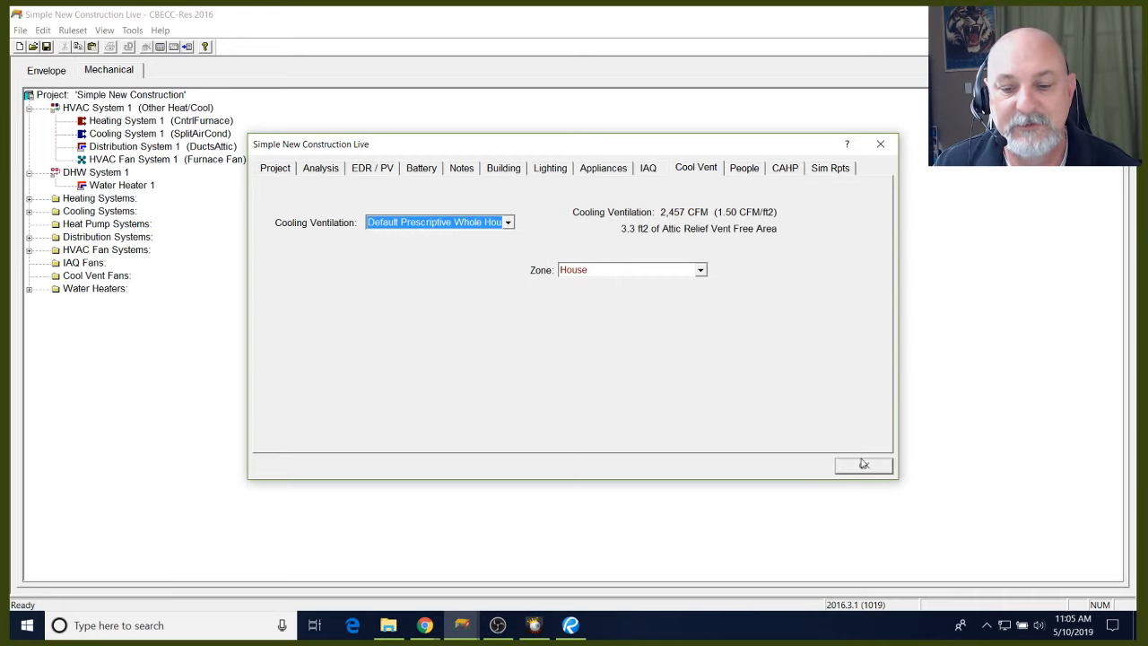
pyautogui.click(862, 464)
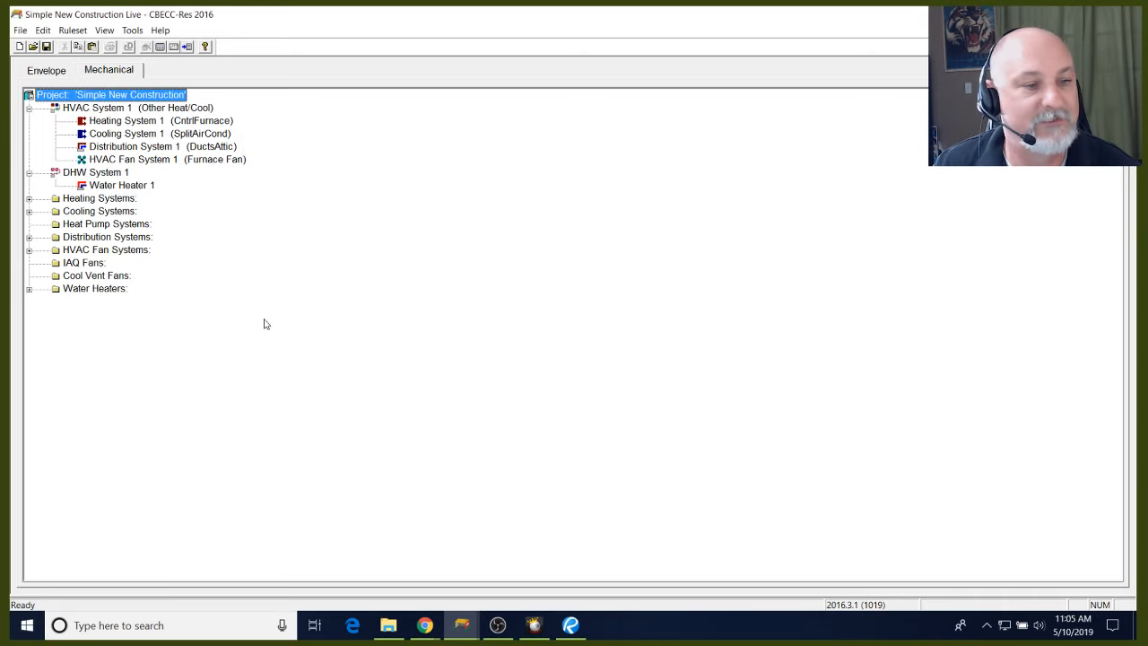
# Create a new cool vent fan named Cool Vent Fan 1 and accept all fan system defaults
pyautogui.click(88, 278)
pyautogui.rightClick(88, 277)
pyautogui.moveTo(190, 408)
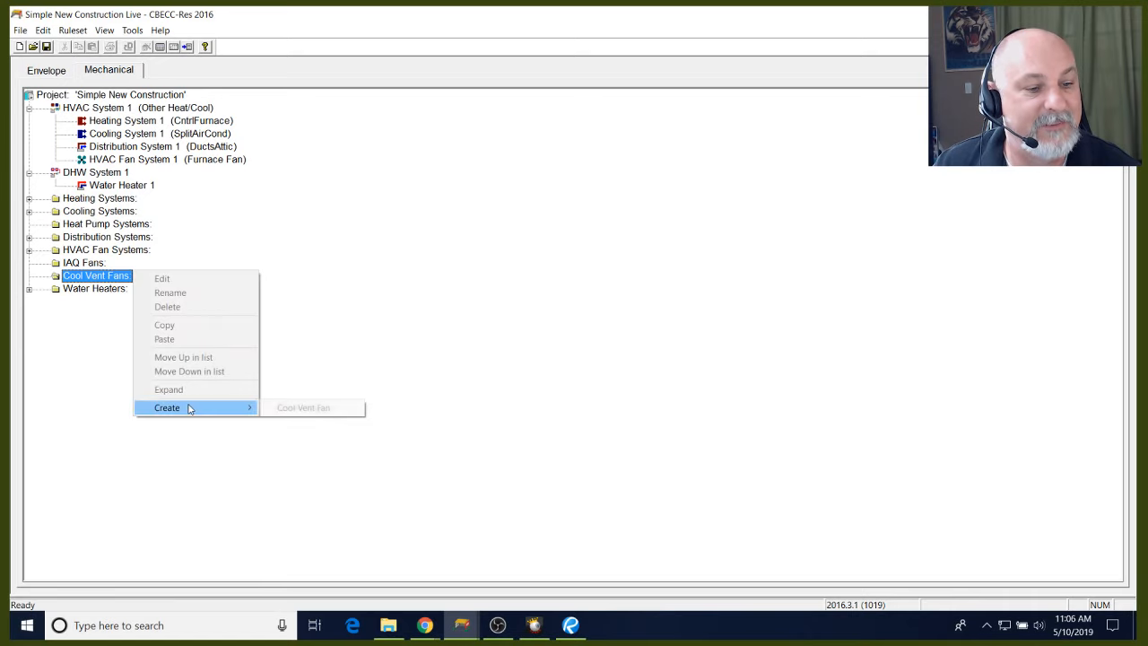
pyautogui.click(314, 408)
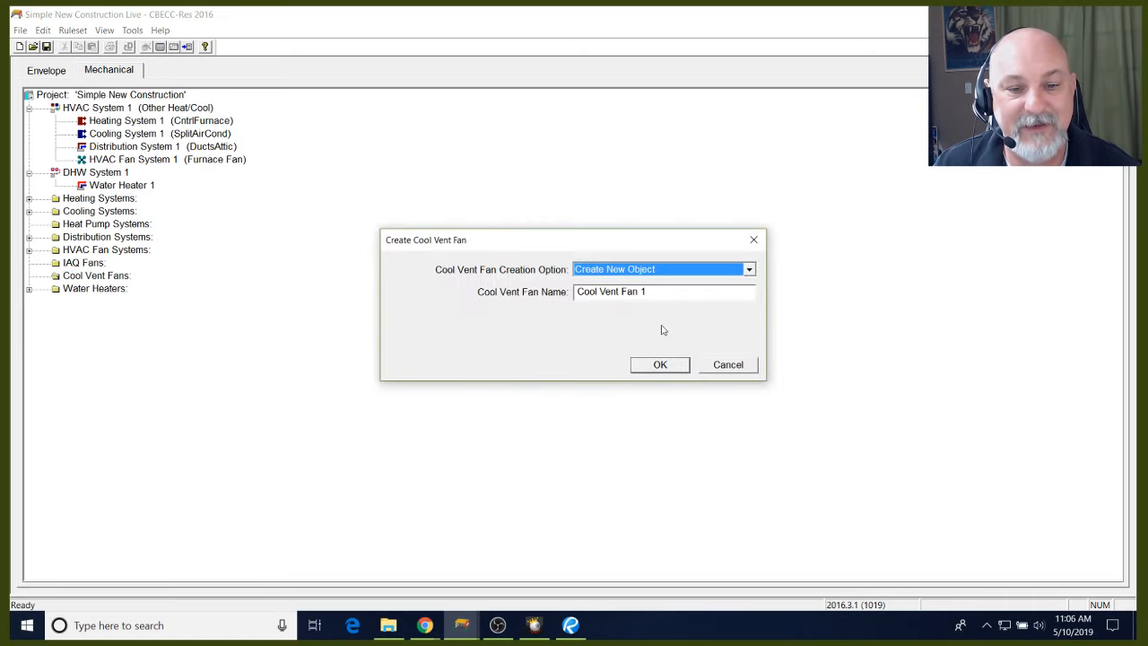
pyautogui.click(660, 364)
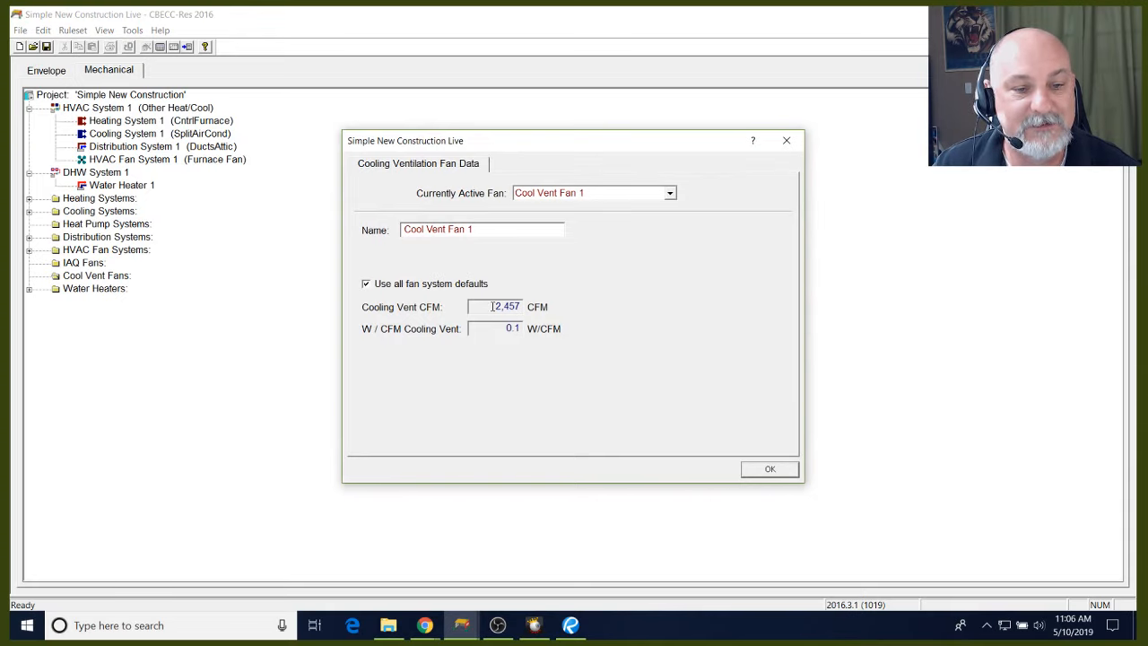
pyautogui.moveTo(492, 306); pyautogui.dragTo(526, 306)
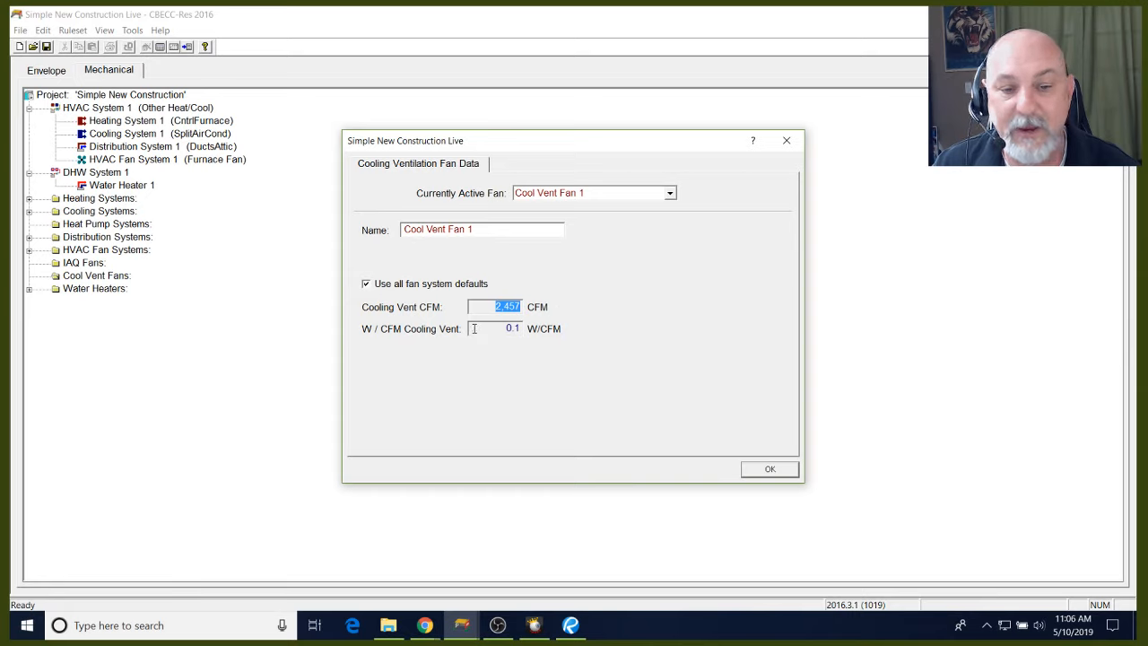
pyautogui.moveTo(474, 329)
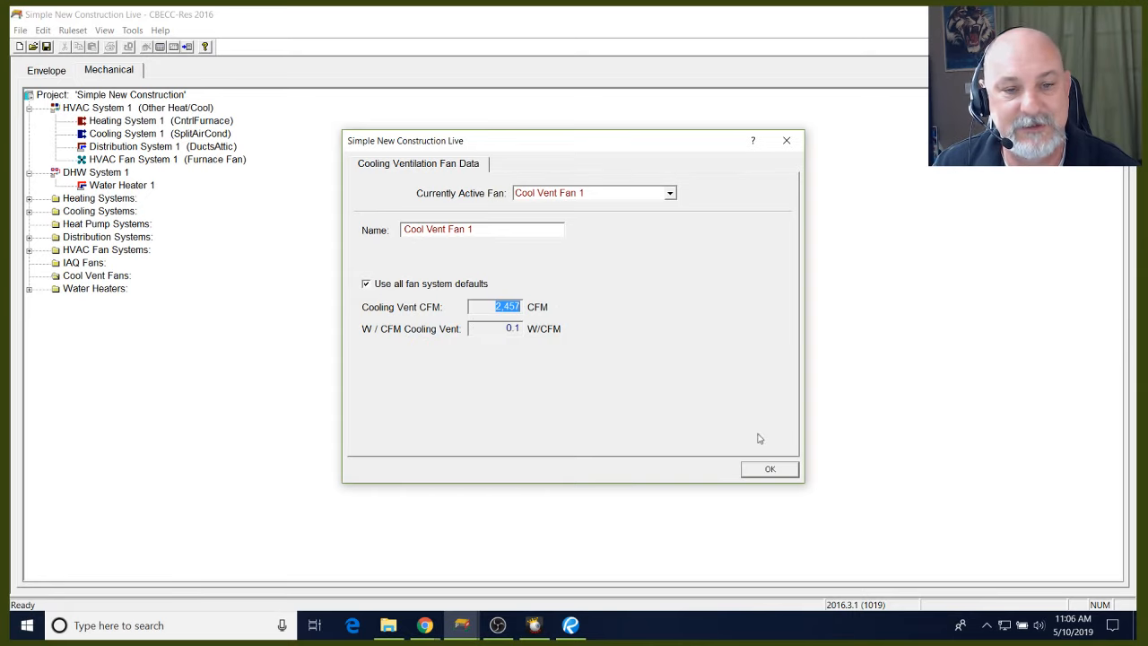
pyautogui.click(759, 469)
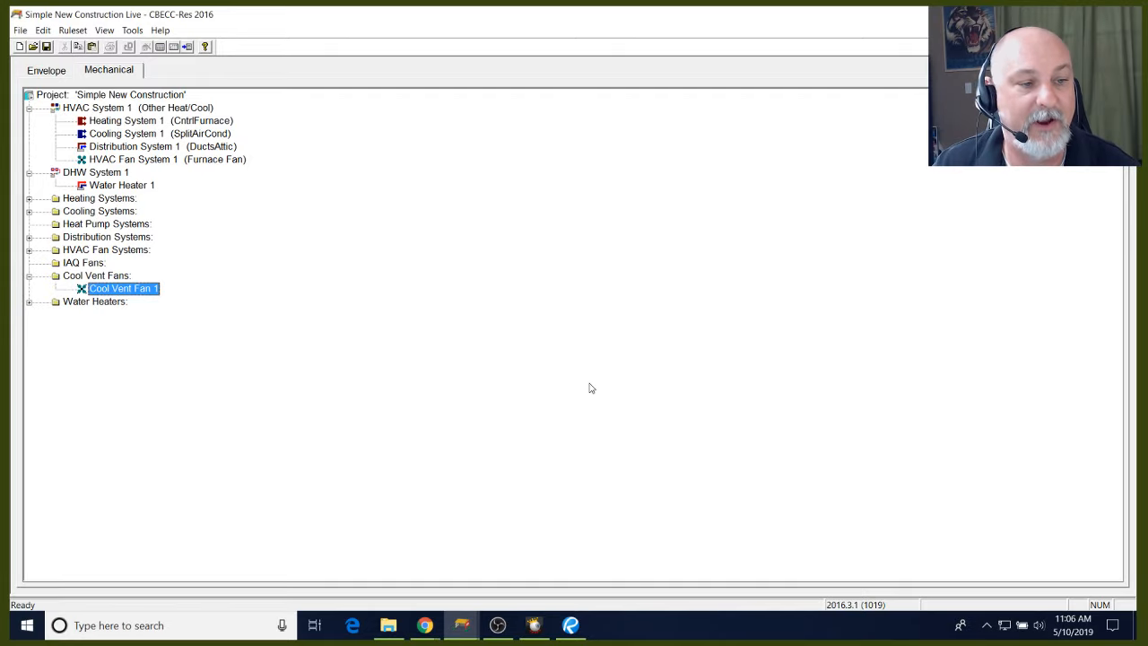
# Switch to the Simple New Construction Project model and open its T-24 compliance report
pyautogui.click(60, 74)
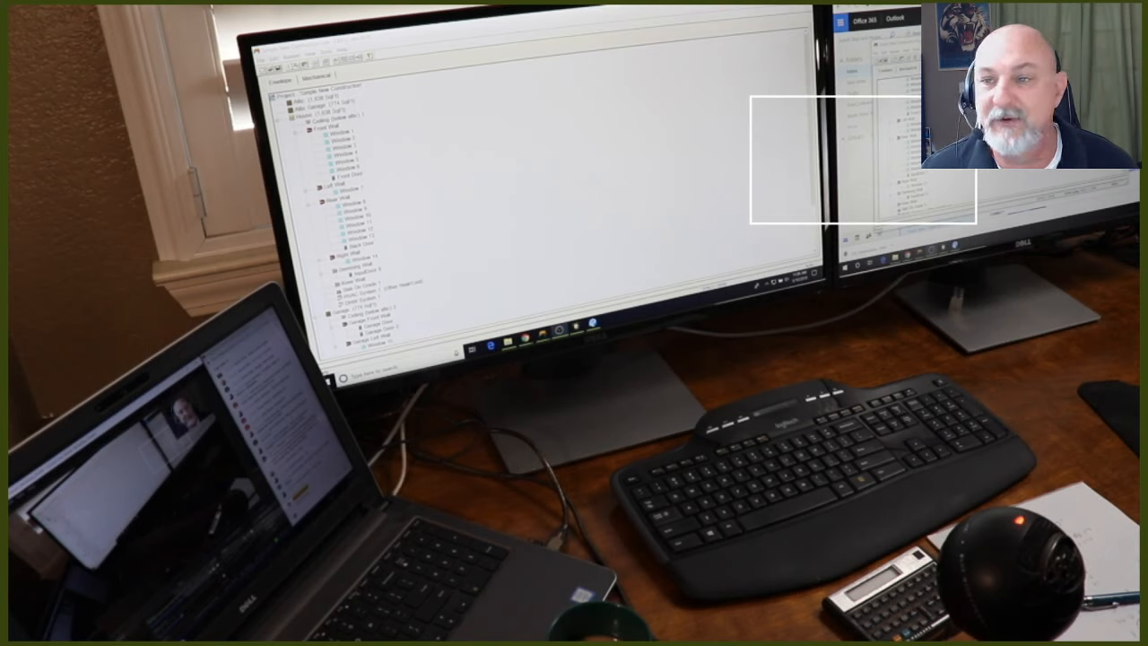
pyautogui.moveTo(1005, 29); pyautogui.dragTo(565, 77)
pyautogui.click(742, 55)
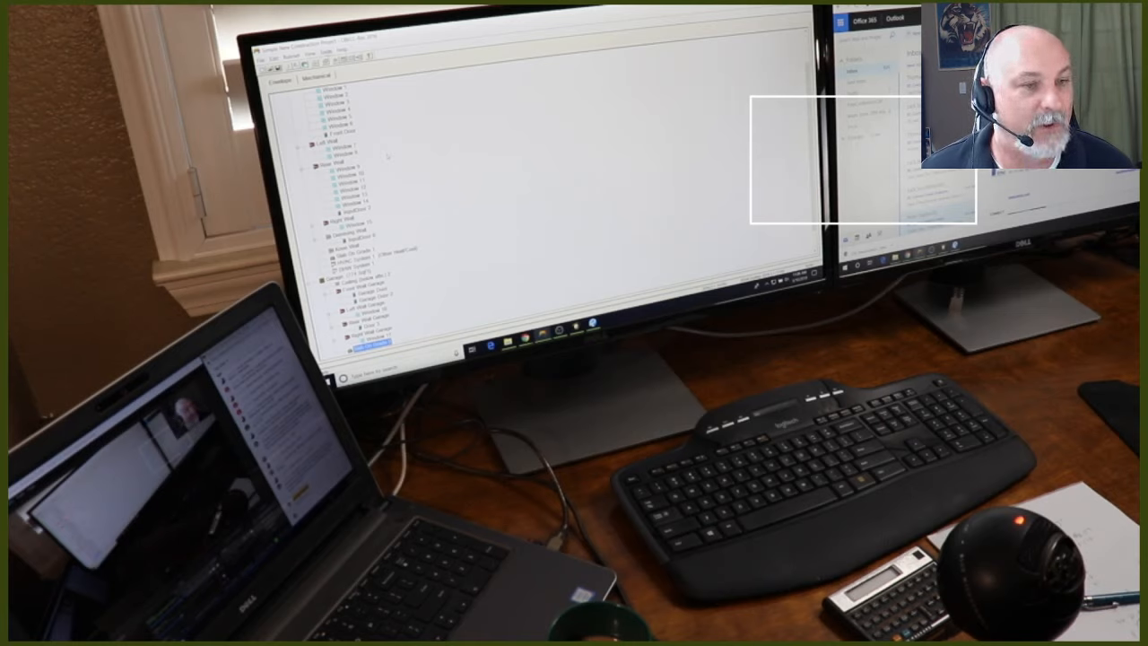
pyautogui.click(326, 52)
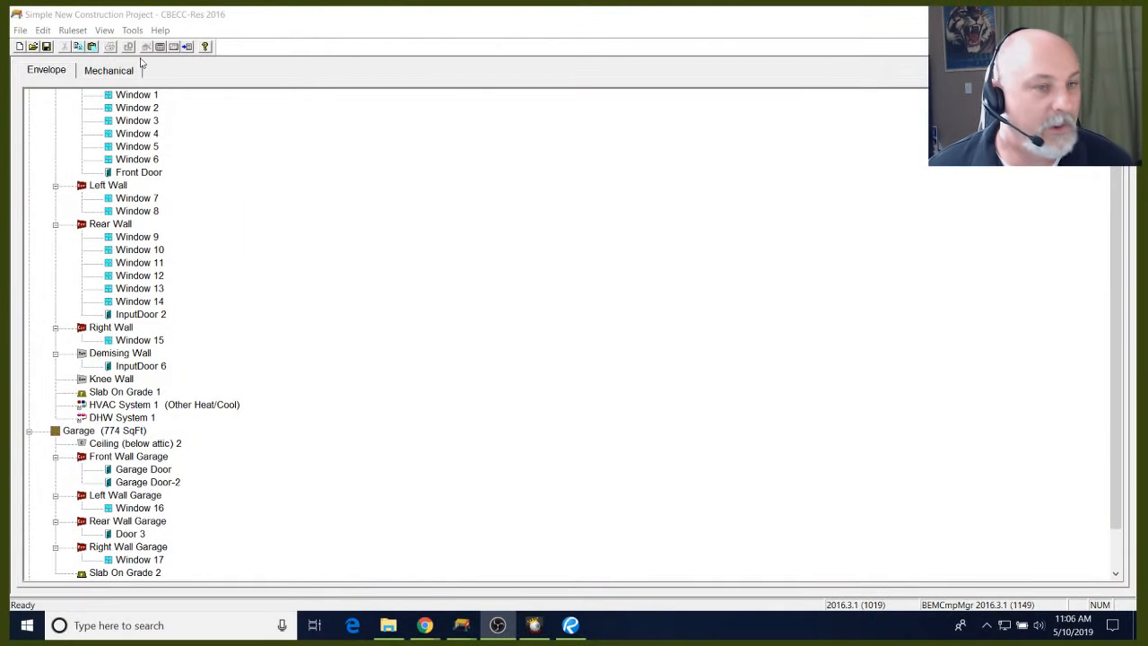
pyautogui.click(140, 36)
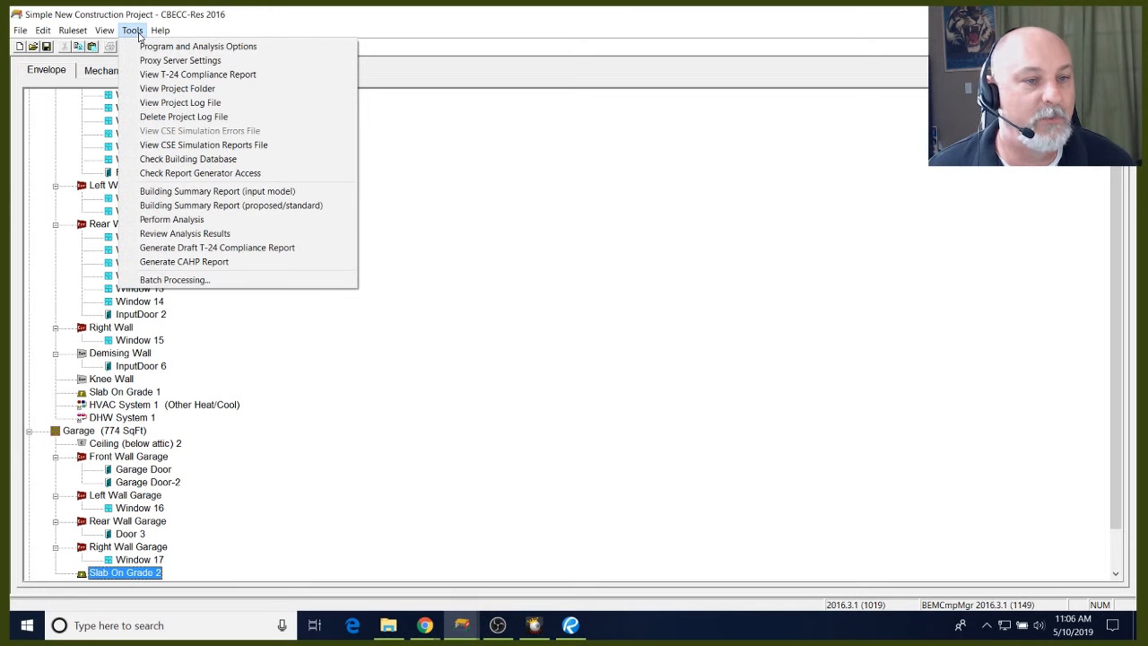
pyautogui.click(192, 77)
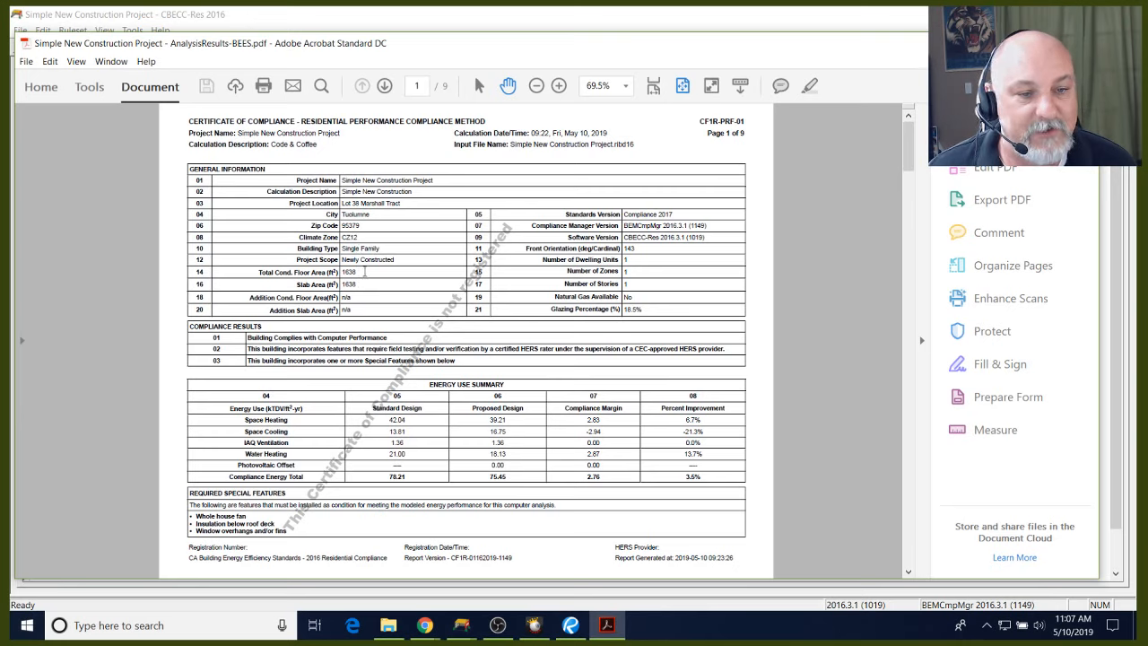
# Examine the compliance report's general information, zones, surfaces, glazing, constructions, water heating, HVAC equipment, fans and cooling ventilation
pyautogui.moveTo(636, 249); pyautogui.dragTo(594, 245)
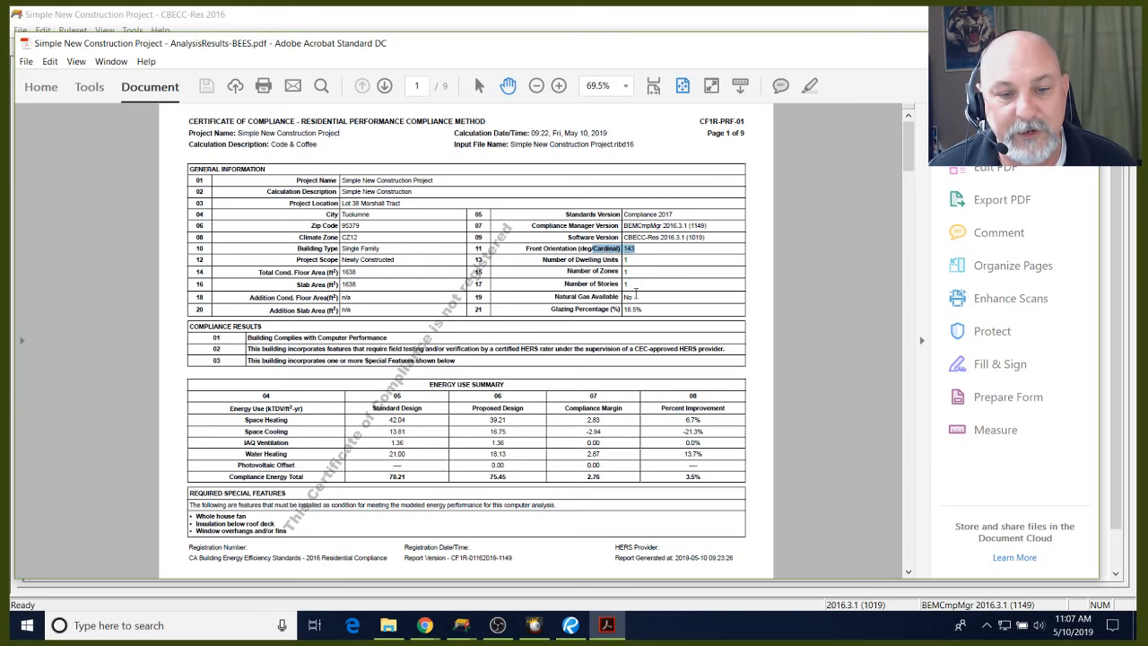
pyautogui.moveTo(638, 297); pyautogui.dragTo(623, 297)
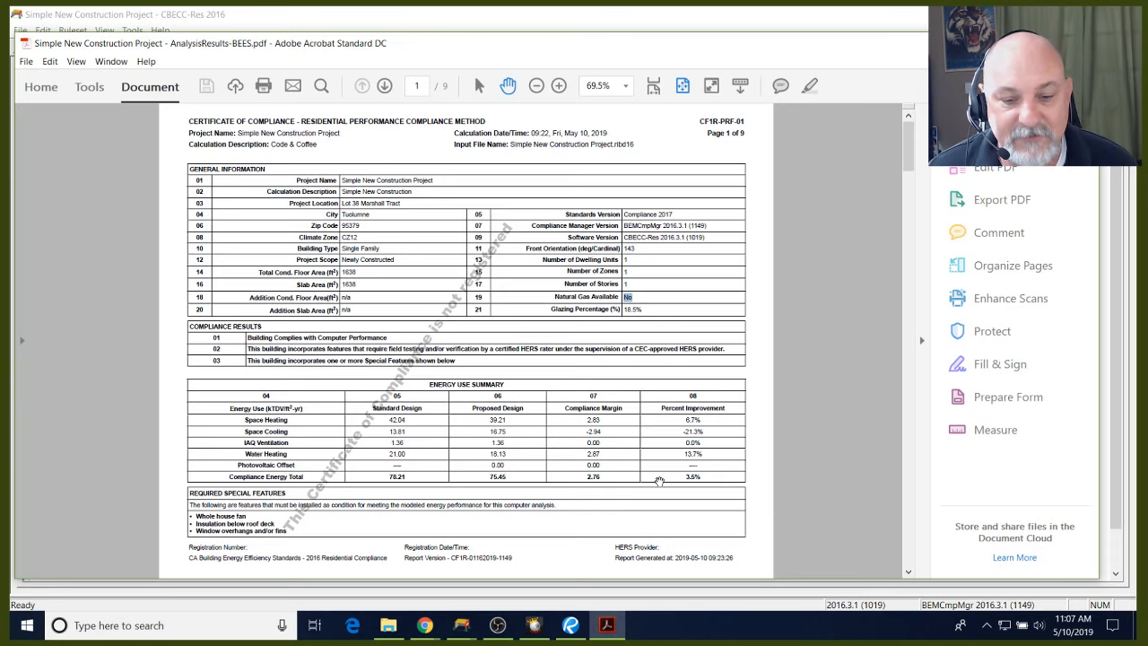
pyautogui.scroll(-2, 606, 392)
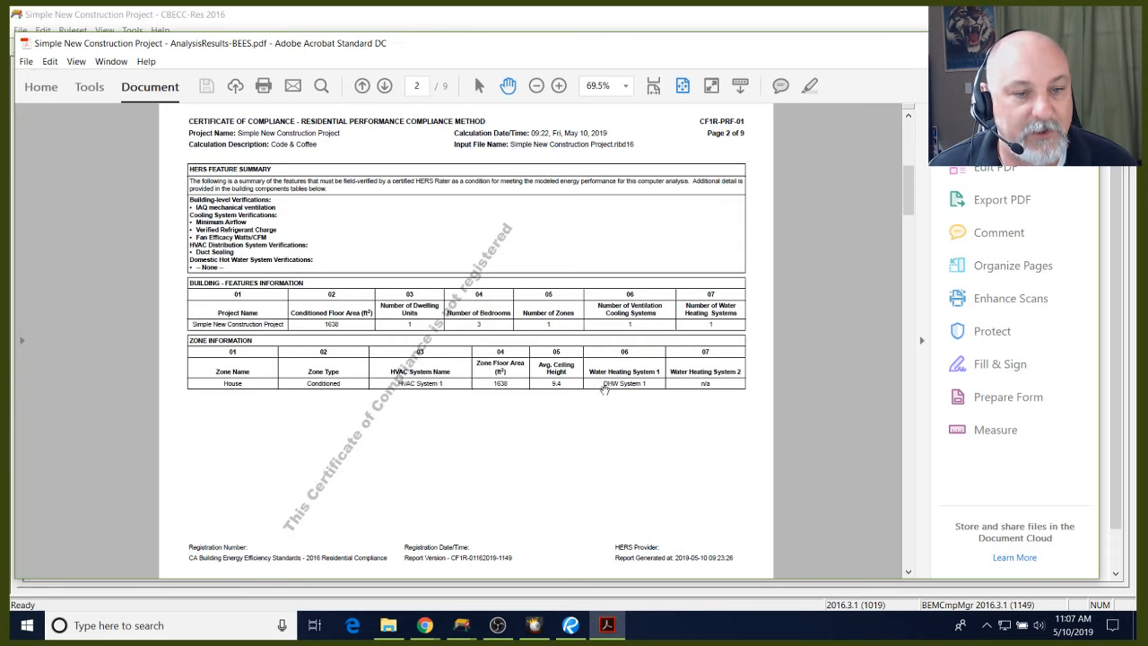
pyautogui.moveTo(468, 314); pyautogui.dragTo(479, 323)
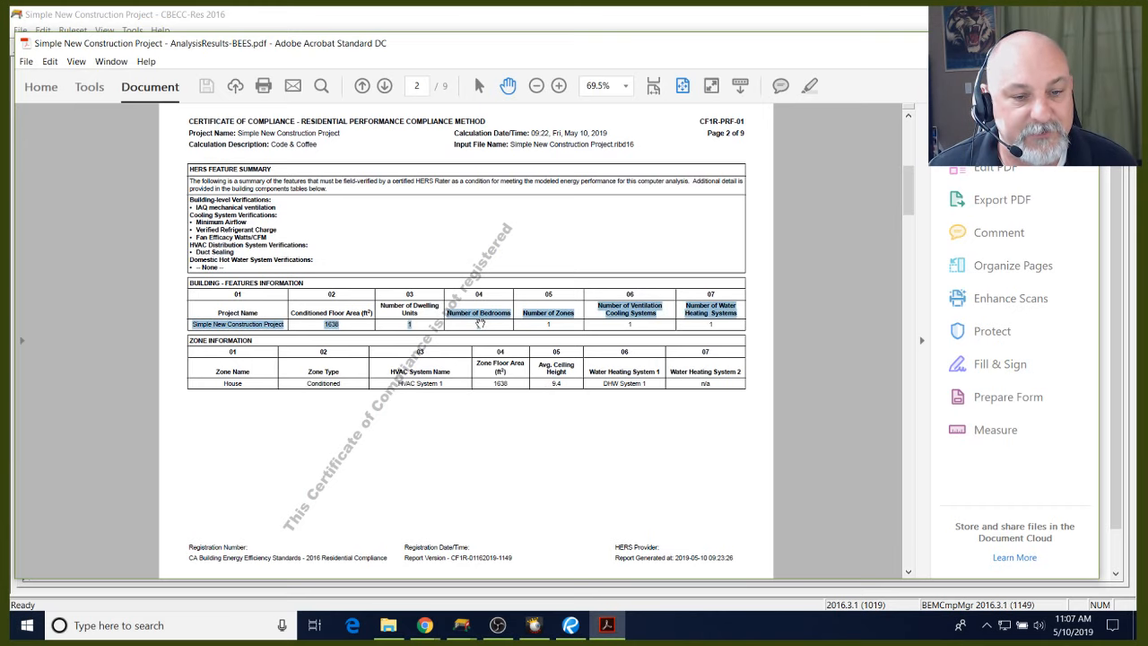
pyautogui.click(481, 324)
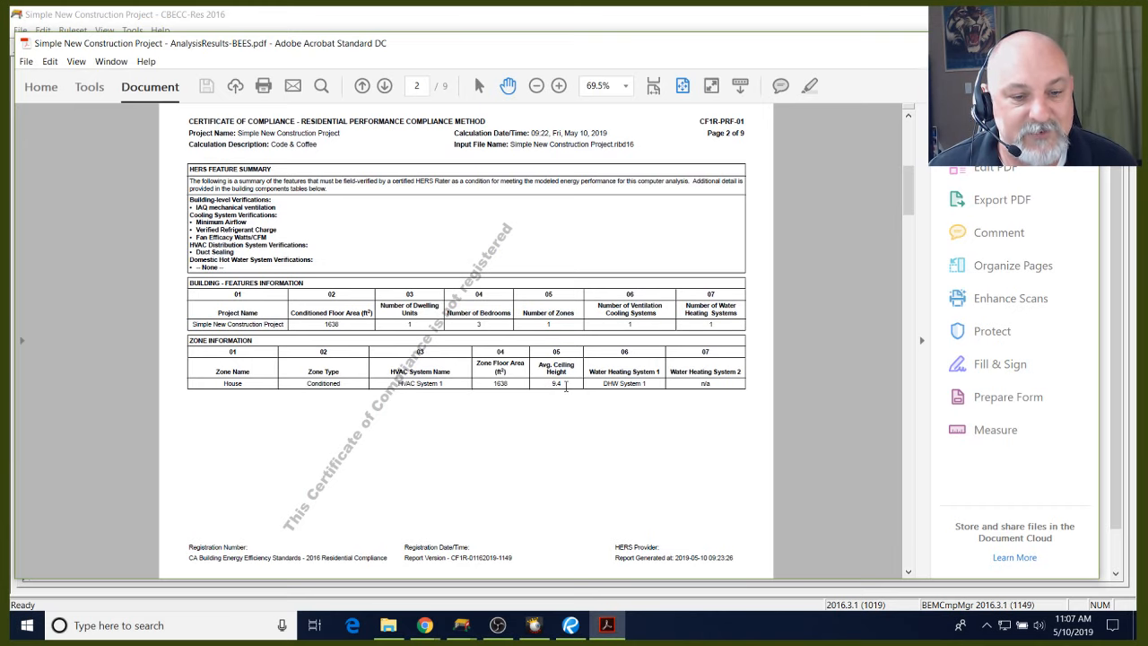
pyautogui.scroll(-2, 567, 384)
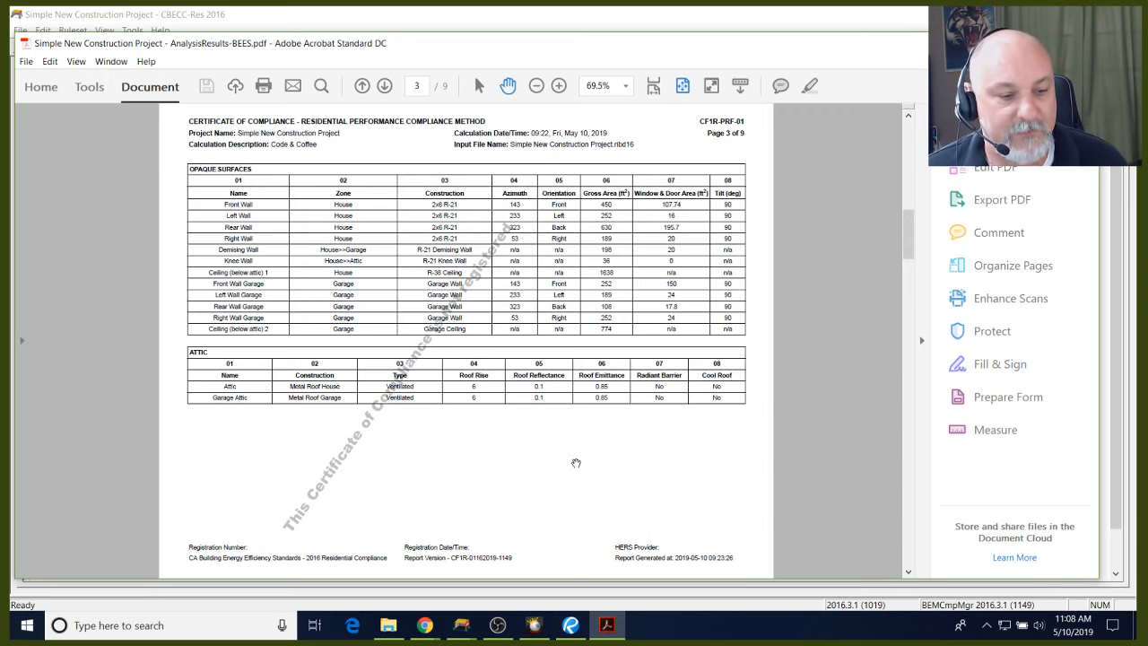
pyautogui.scroll(-1, 570, 466)
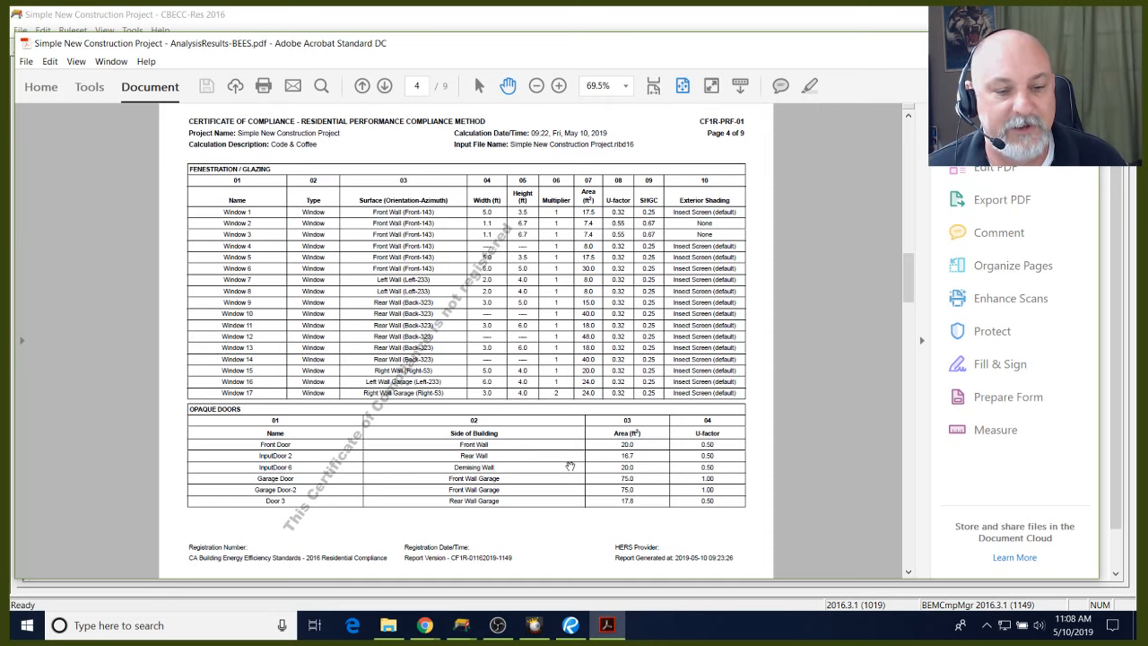
pyautogui.scroll(-2, 570, 466)
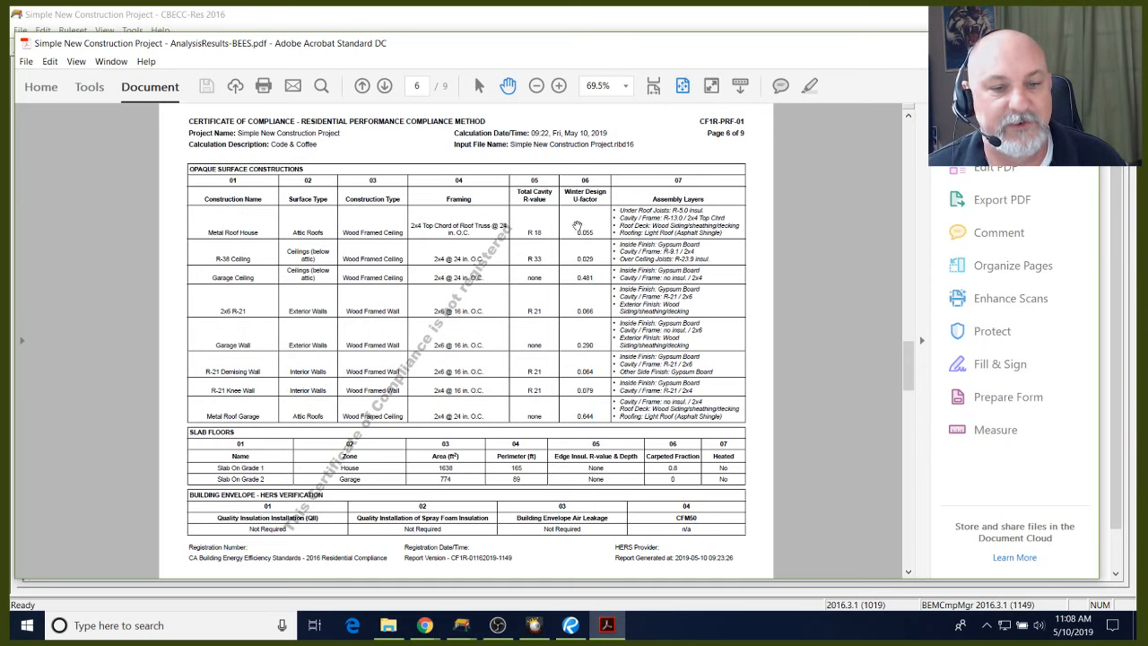
pyautogui.scroll(-1, 553, 412)
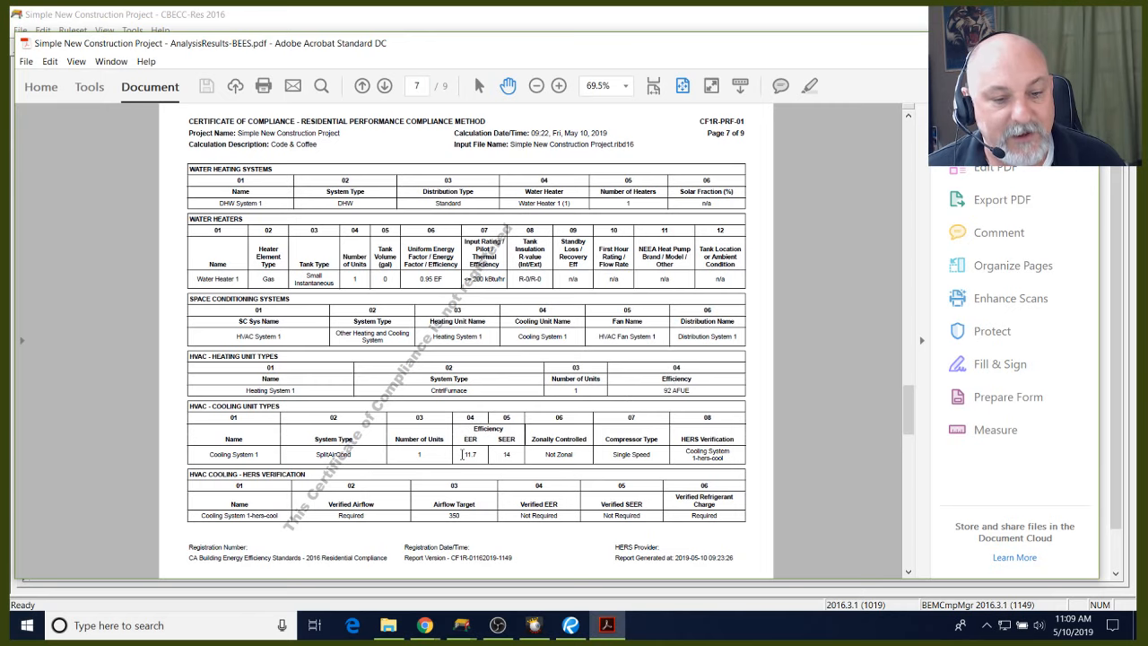
pyautogui.moveTo(462, 455); pyautogui.dragTo(515, 457)
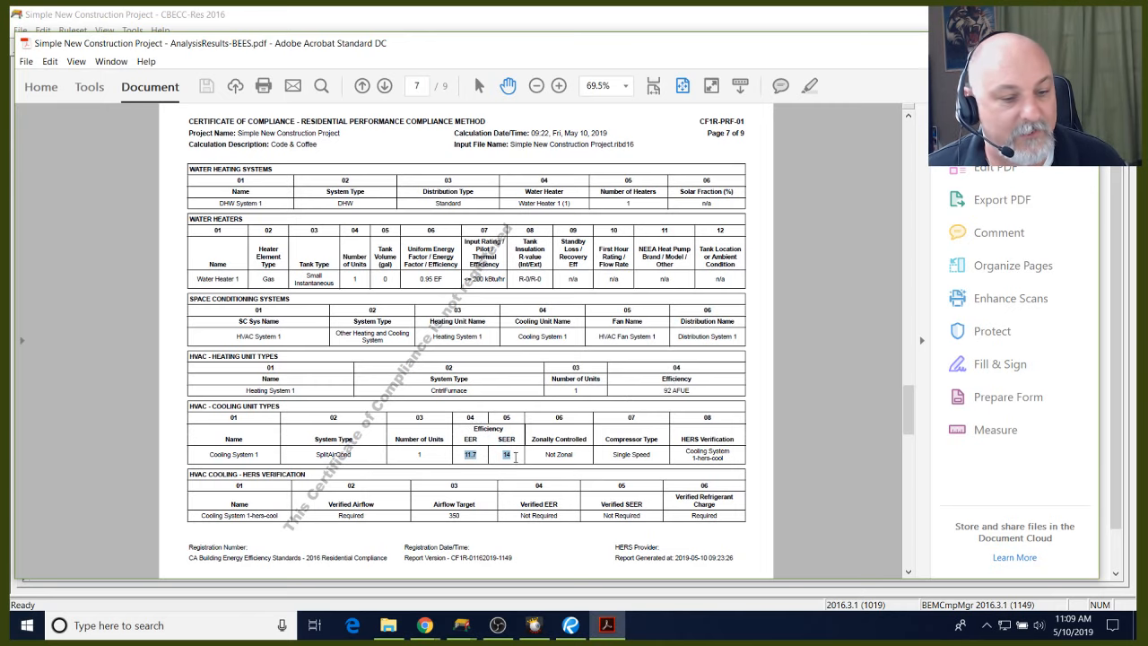
pyautogui.scroll(-2, 472, 511)
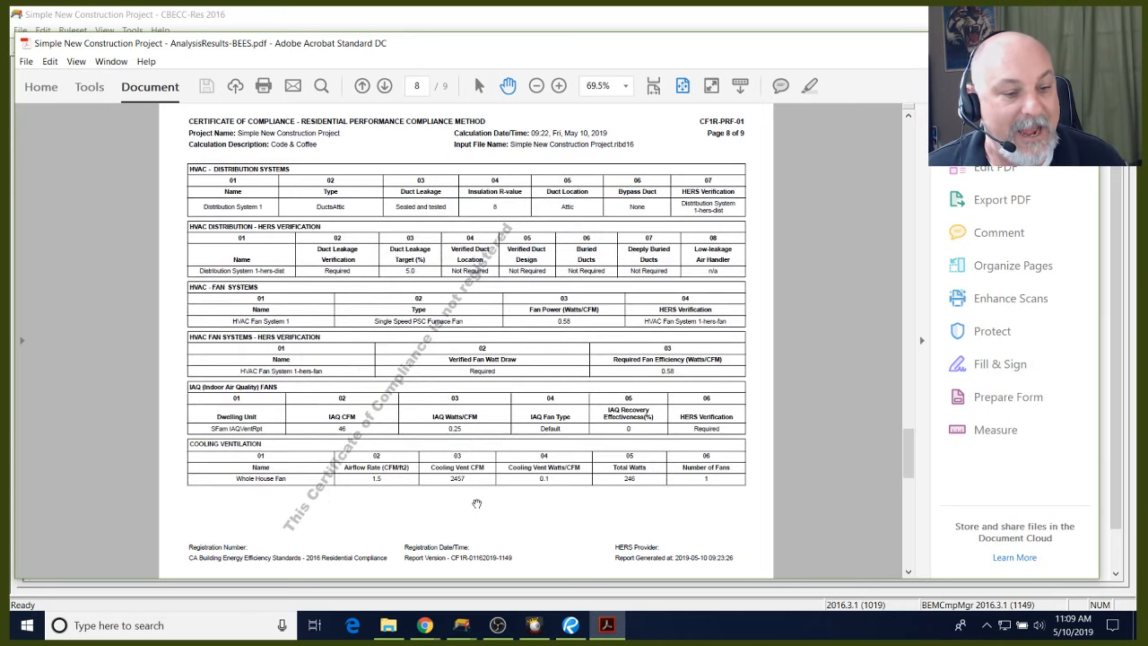